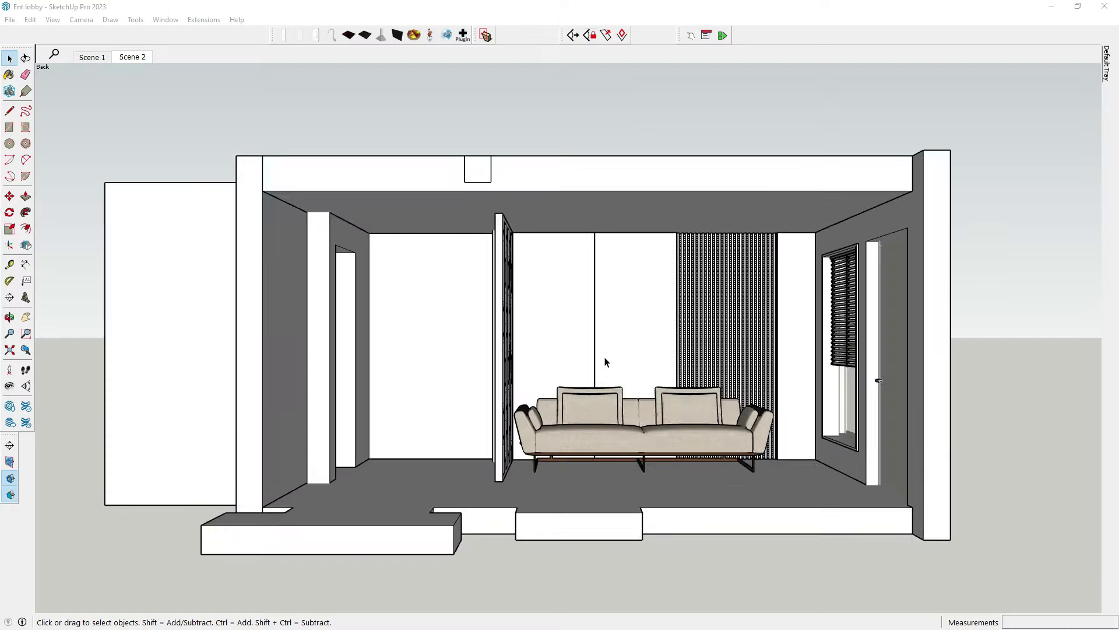
Step: Orbit and zoom the Ent lobby model round to the exterior door and window wall
scroll(602, 362, "down", 3)
mouse_move(602, 362)
left_mouse_down()
mouse_move(512, 420)
mouse_move(553, 454)
mouse_move(703, 341)
left_mouse_up()
key("space")
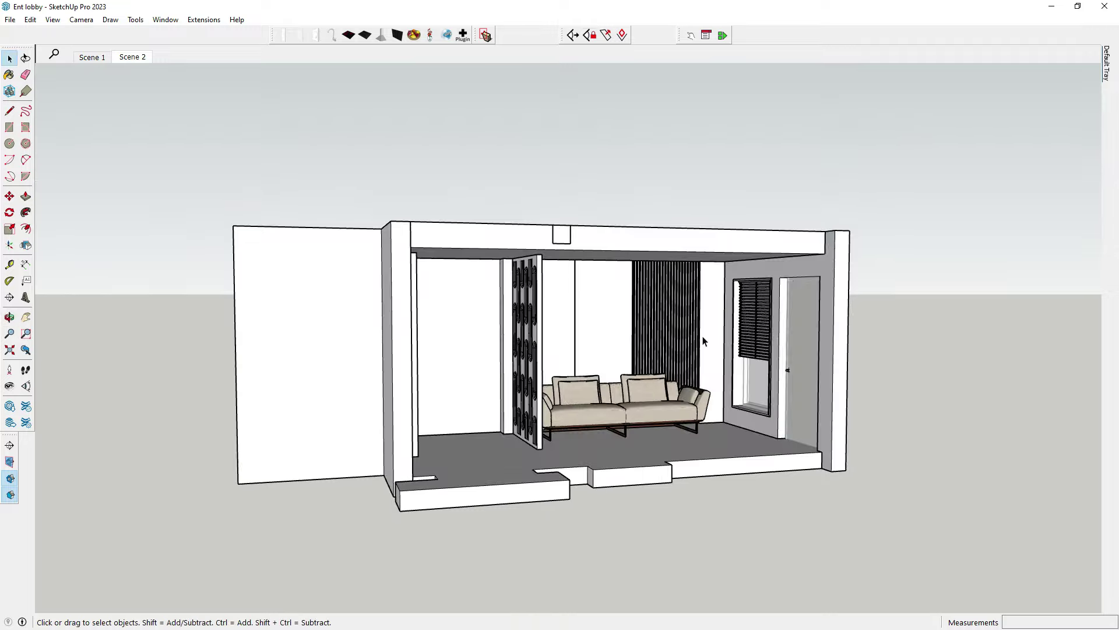
scroll(703, 341, "up", 3)
scroll(703, 341, "up", 3)
middle_click_drag(703, 341, 450, 328)
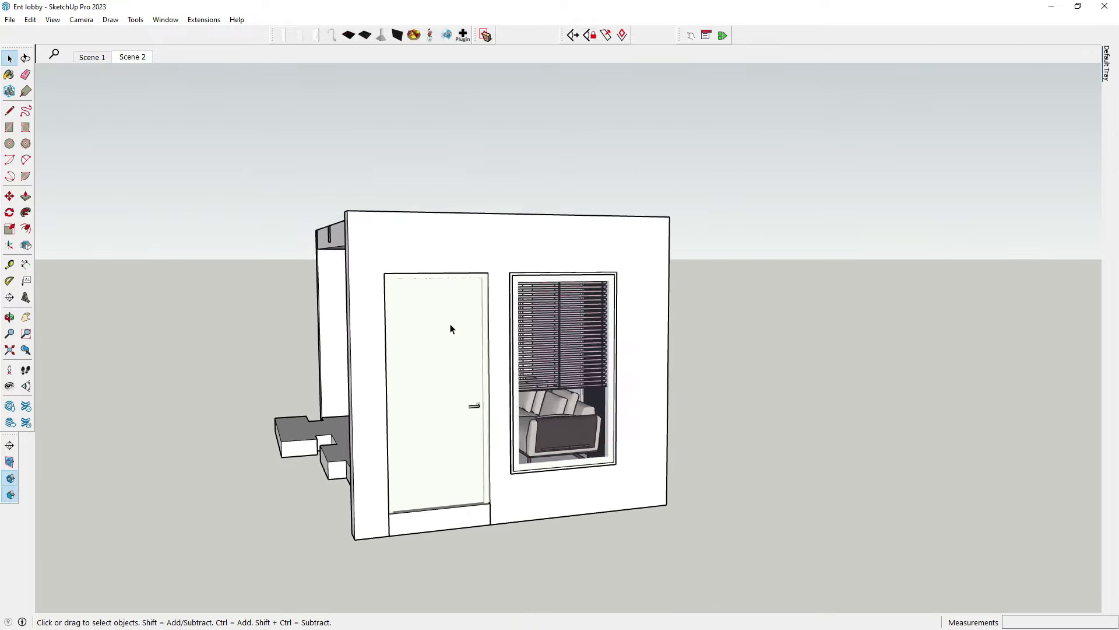
scroll(450, 328, "down", 2)
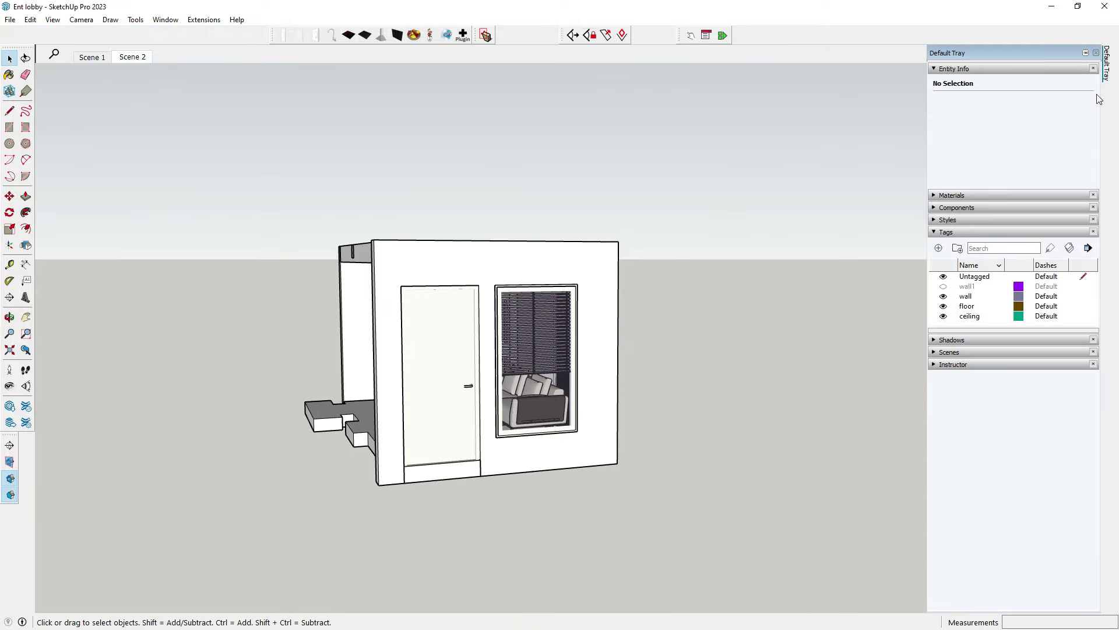
Step: Turn on the wall1 tag, then inspect the roof, far side, sofa panel and wall opening
left_click(943, 285)
scroll(589, 333, "down", 2)
middle_click_drag(589, 333, 400, 395)
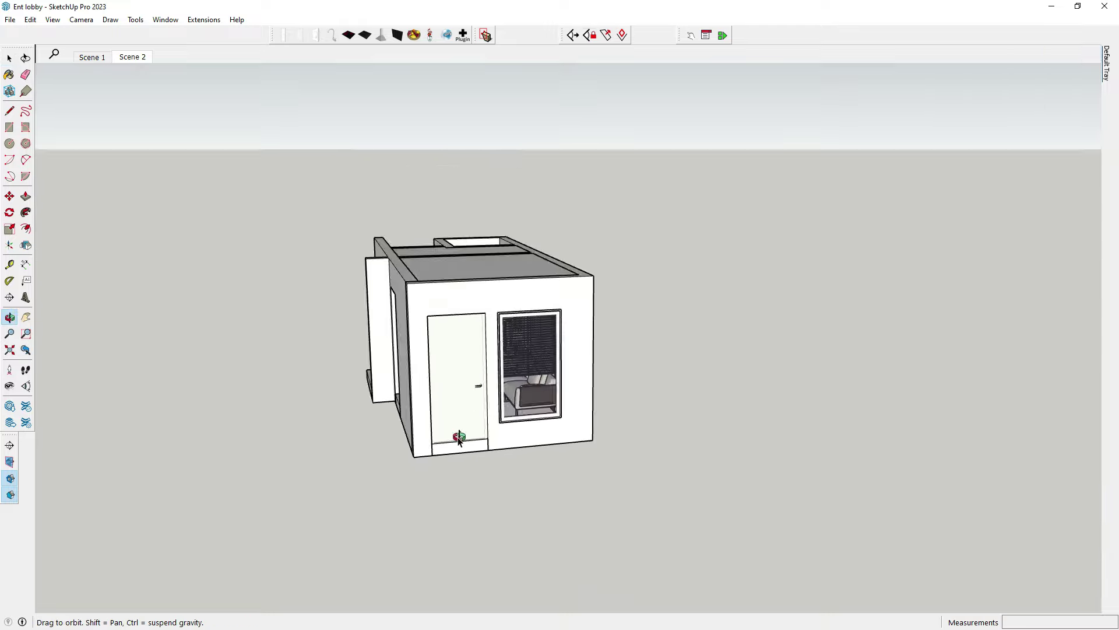
scroll(514, 404, "up", 2)
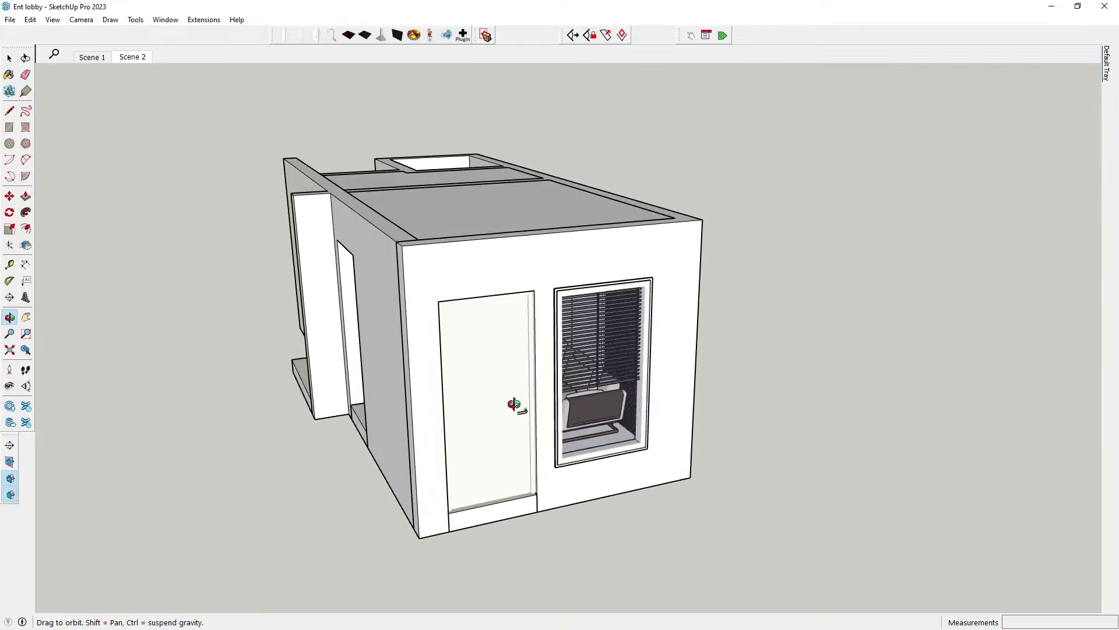
mouse_move(513, 404)
left_mouse_down()
mouse_move(607, 507)
mouse_move(832, 408)
left_mouse_up()
scroll(499, 405, "up", 3)
scroll(664, 383, "up", 3)
left_click_drag(664, 383, 725, 375)
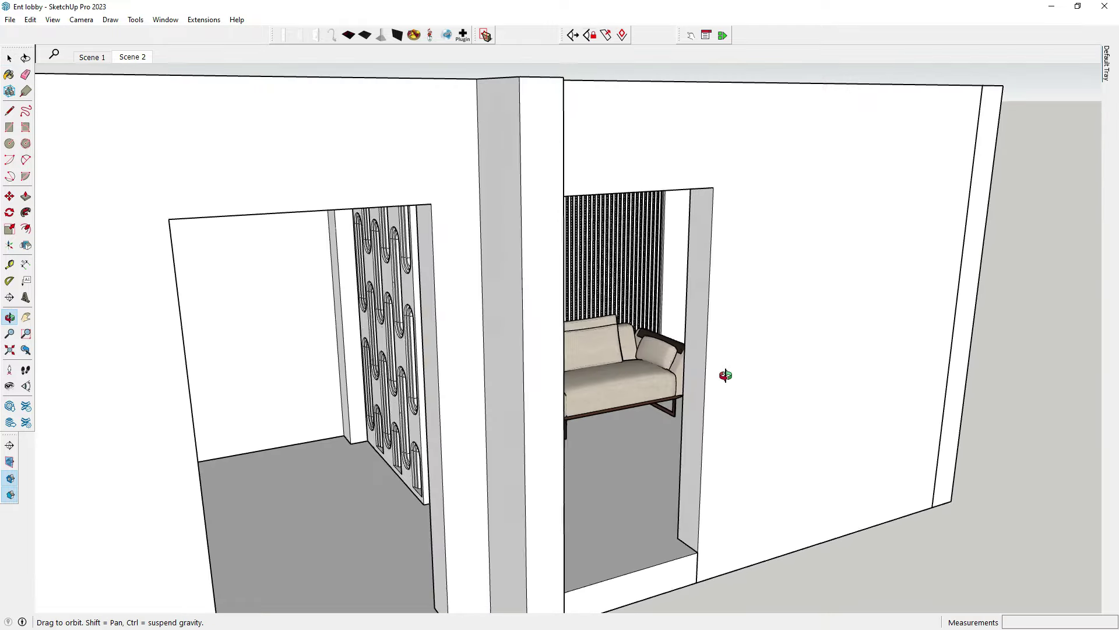
key("space")
scroll(480, 393, "up", 3)
middle_click_drag(480, 393, 518, 244)
scroll(517, 243, "down", 3)
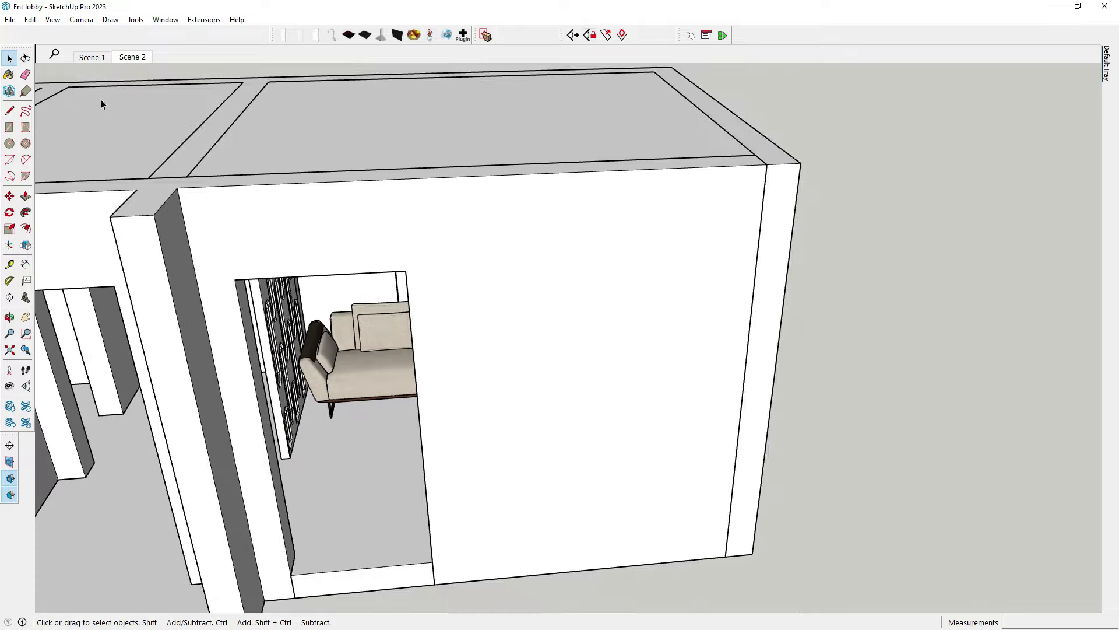
Step: Jump to the Scene 2 interior view and orbit over the wall edges to a top-down view
left_click(132, 57)
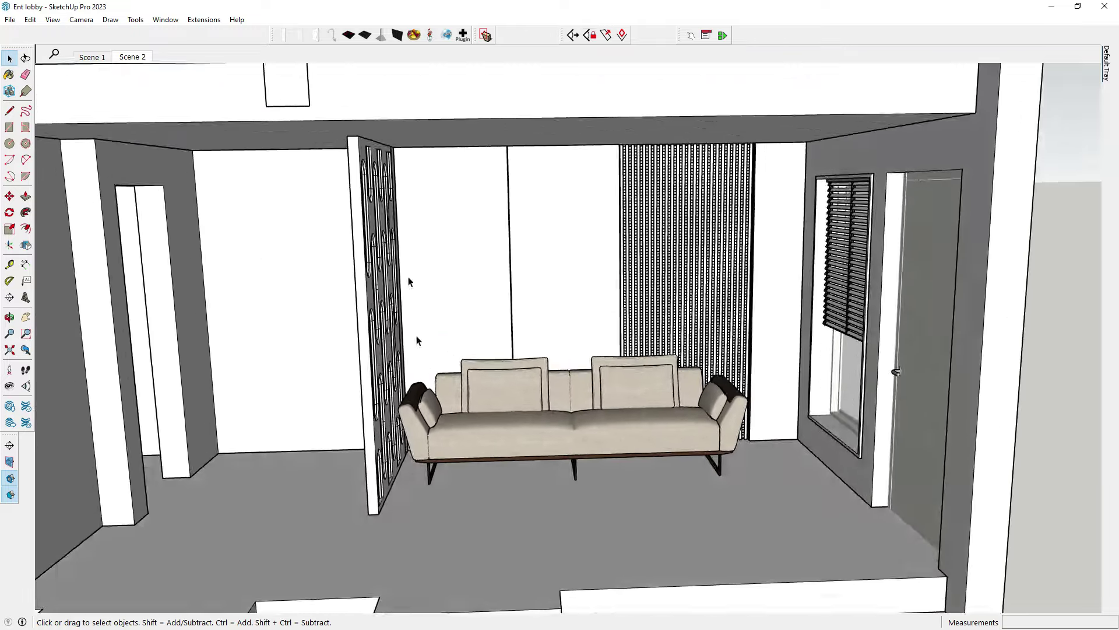
scroll(779, 257, "down", 5)
middle_click_drag(779, 257, 537, 327)
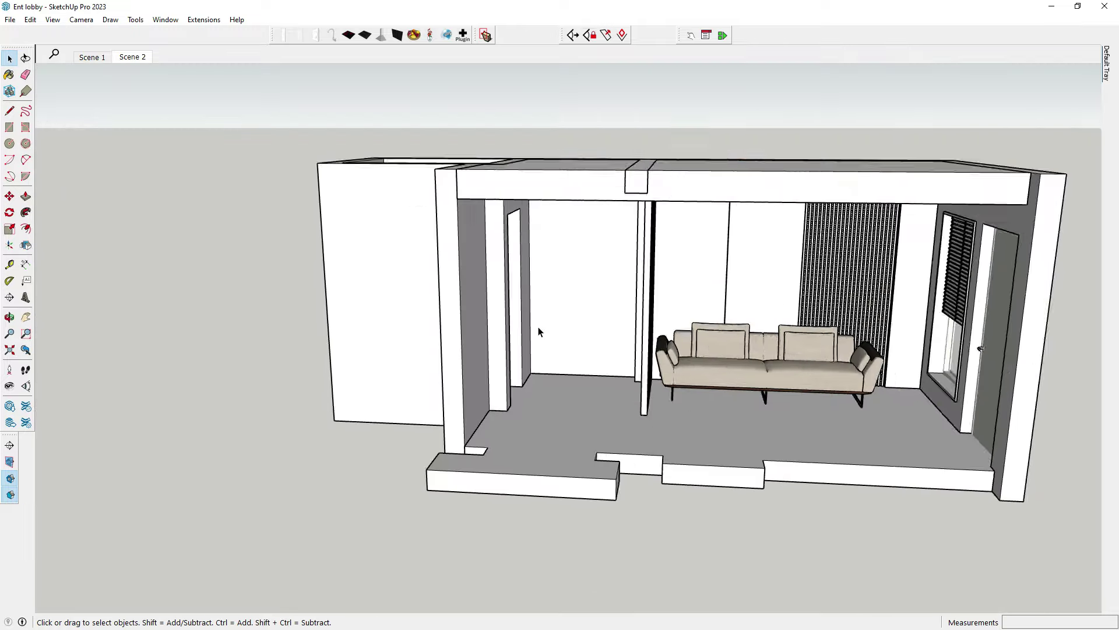
scroll(537, 327, "up", 4)
middle_click_drag(619, 373, 497, 382)
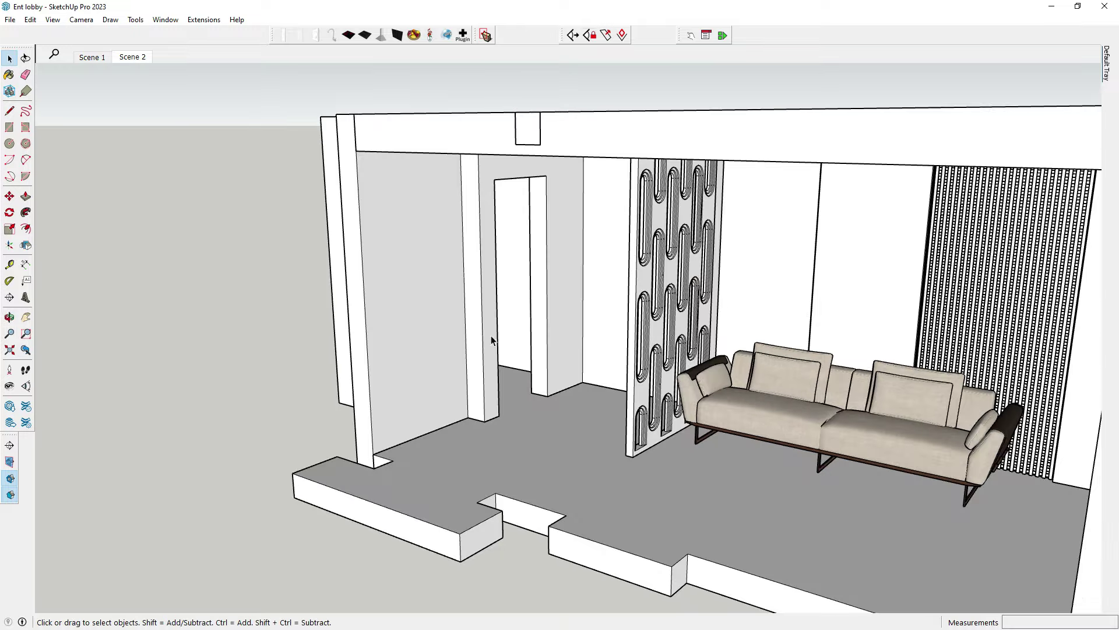
scroll(507, 305, "up", 5)
middle_click_drag(507, 305, 603, 525)
scroll(425, 182, "down", 6)
mouse_move(425, 182)
middle_mouse_down()
mouse_move(445, 308)
mouse_move(429, 330)
middle_mouse_up()
Step: Orbit low past the sofa, over the roof, then down to a near-front lobby view
scroll(455, 235, "down", 2)
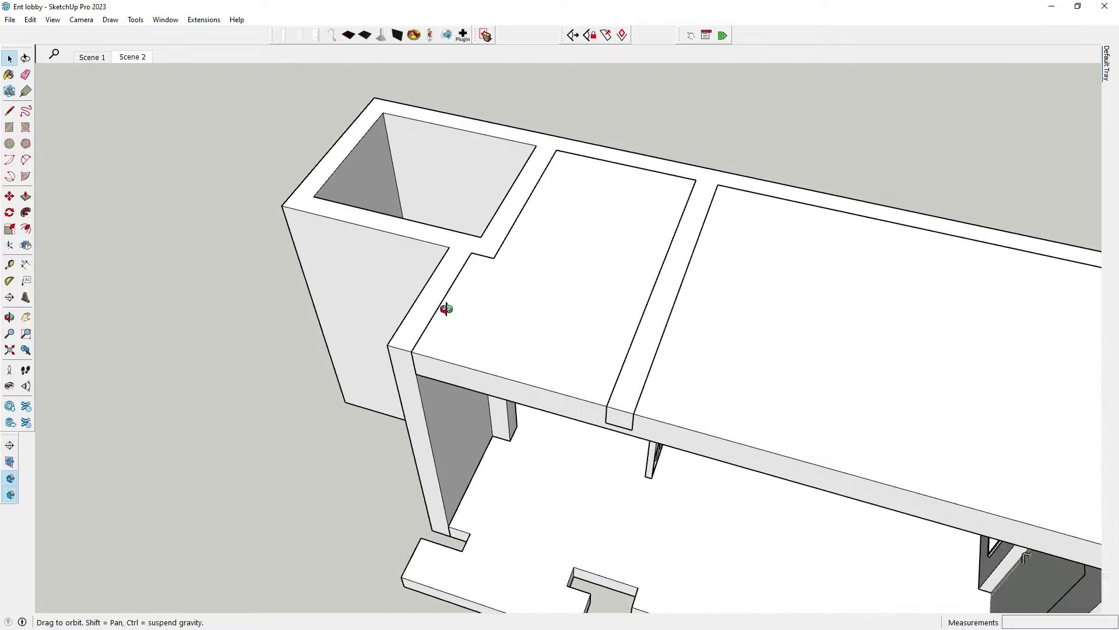
mouse_move(455, 235)
middle_mouse_down()
mouse_move(570, 282)
mouse_move(672, 467)
mouse_move(641, 443)
middle_mouse_up()
scroll(363, 378, "up", 3)
scroll(363, 378, "up", 2)
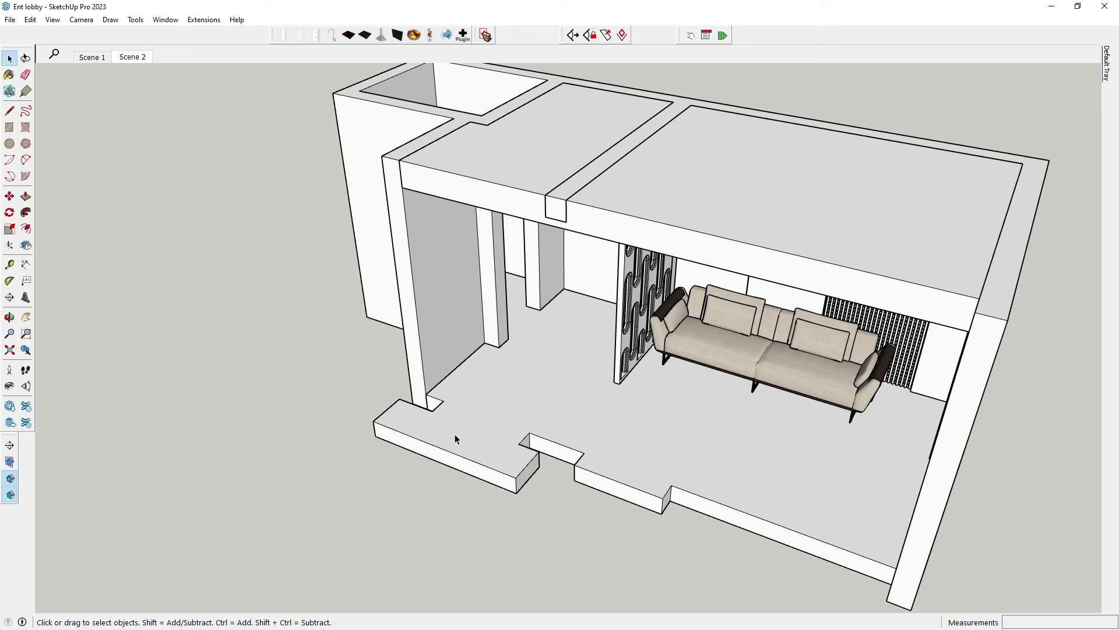
scroll(504, 415, "down", 3)
middle_click_drag(462, 482, 549, 495)
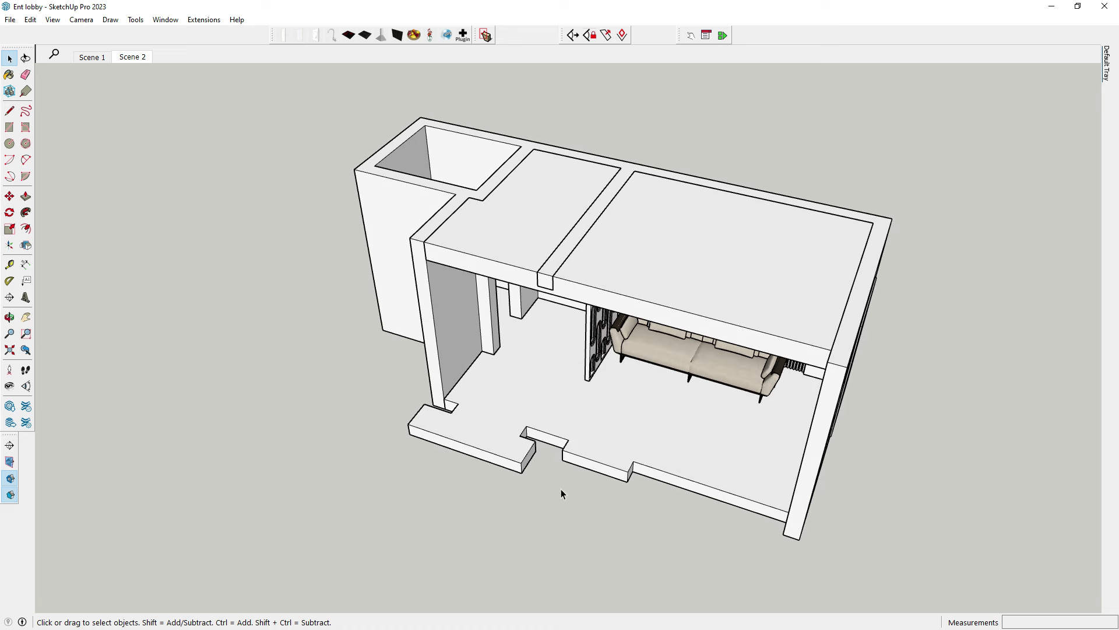
middle_click_drag(612, 444, 383, 324)
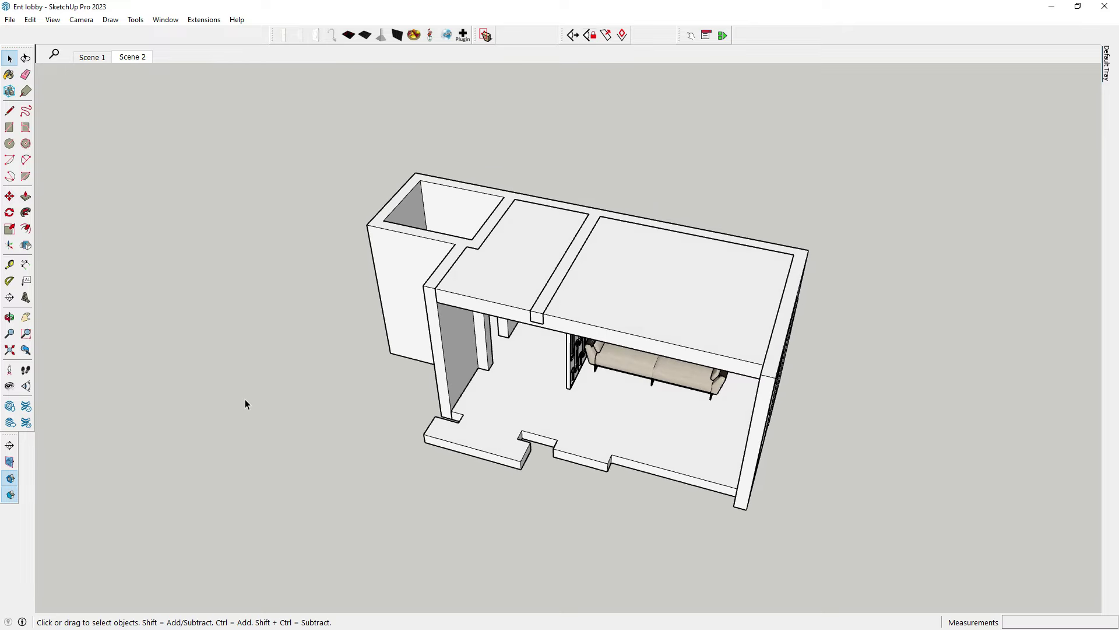
mouse_move(245, 400)
middle_mouse_down()
mouse_move(350, 243)
mouse_move(438, 203)
middle_mouse_up()
Step: Return to the Scene 2 front view and orbit the drawing room down to face the doorway
left_click(122, 59)
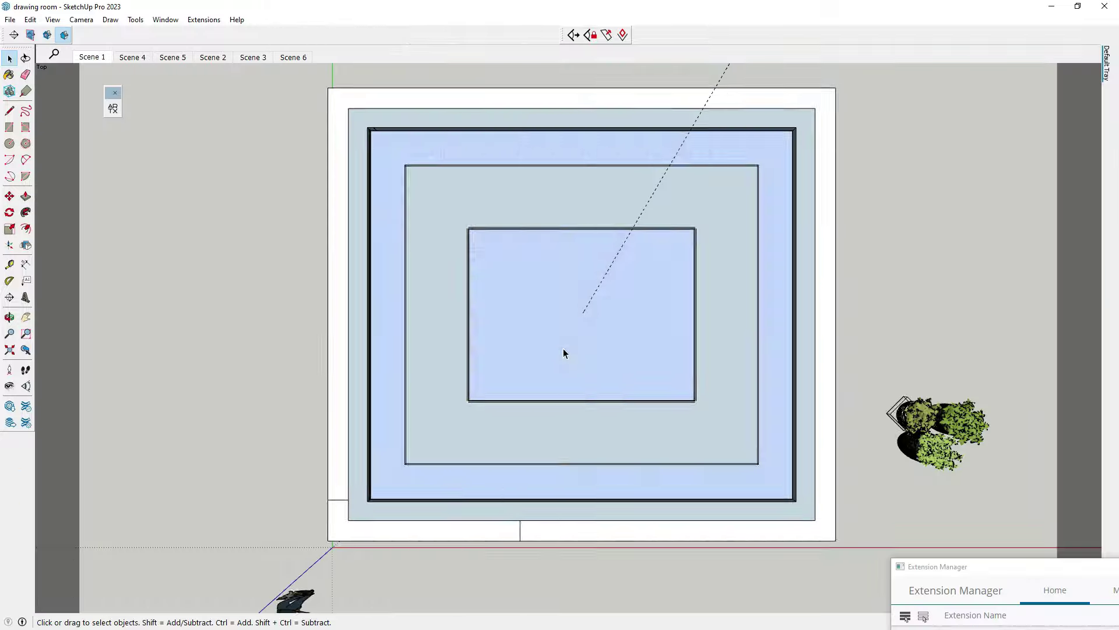
middle_click_drag(532, 340, 593, 239)
mouse_move(592, 239)
left_mouse_down()
mouse_move(675, 175)
mouse_move(699, 125)
left_mouse_up()
key("space")
mouse_move(699, 124)
middle_mouse_down()
mouse_move(542, 456)
mouse_move(558, 478)
mouse_move(670, 449)
mouse_move(470, 347)
middle_mouse_up()
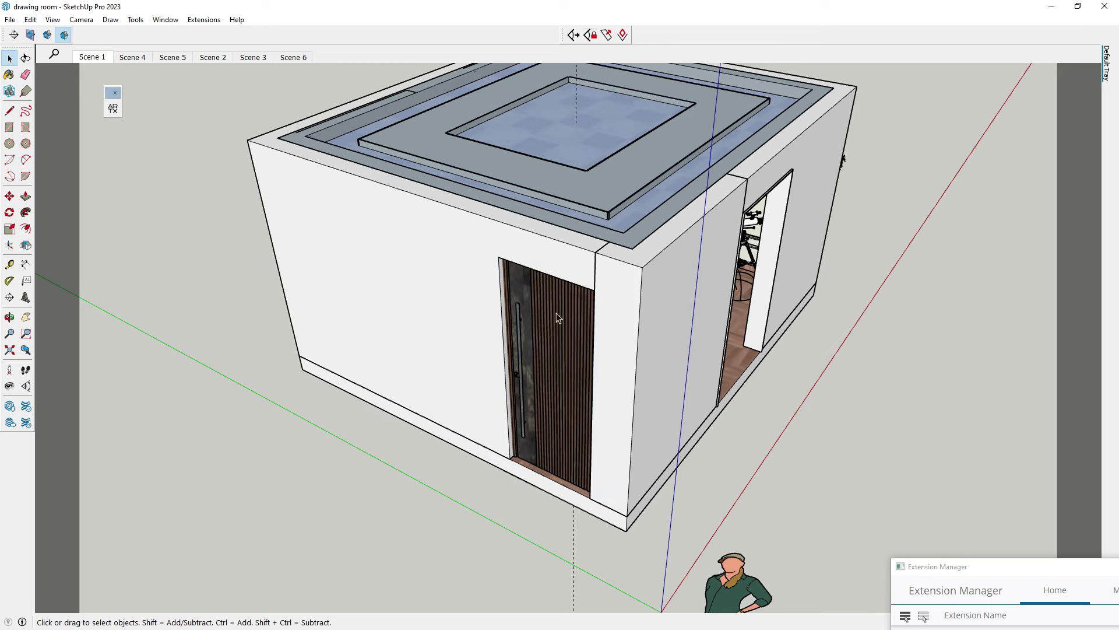
mouse_move(709, 236)
middle_mouse_down()
mouse_move(612, 270)
mouse_move(358, 258)
mouse_move(730, 344)
middle_mouse_up()
key("space")
scroll(698, 465, "up", 3)
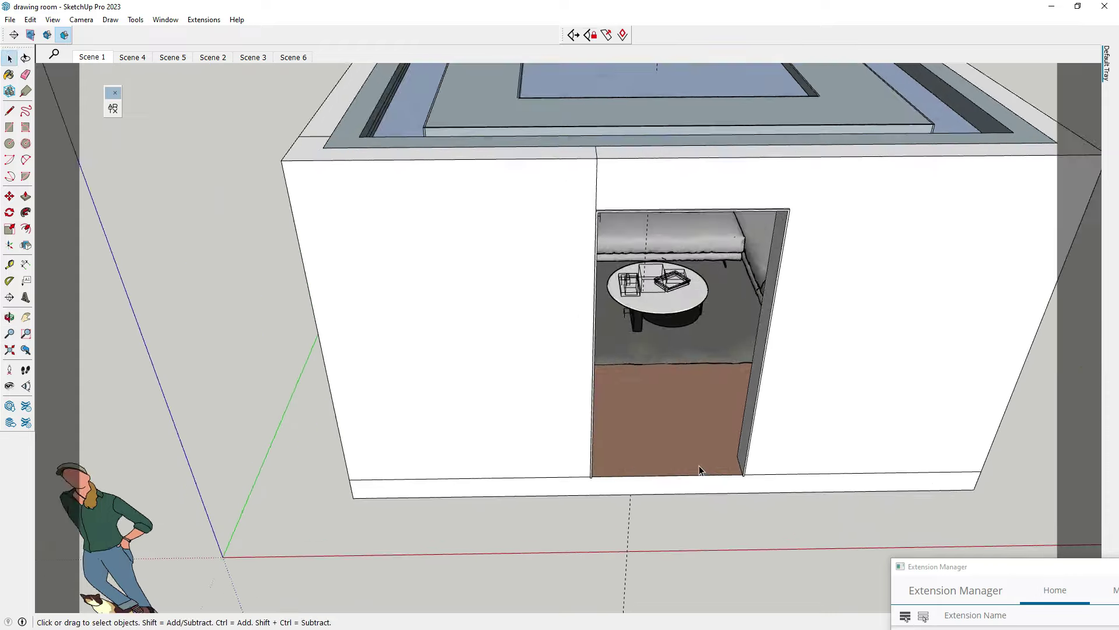
mouse_move(698, 465)
middle_mouse_down()
mouse_move(688, 420)
mouse_move(570, 402)
middle_mouse_up()
Step: Turn the house so the door wall faces front, then show Scene 1 and Scene 4 views
scroll(569, 402, "down", 5)
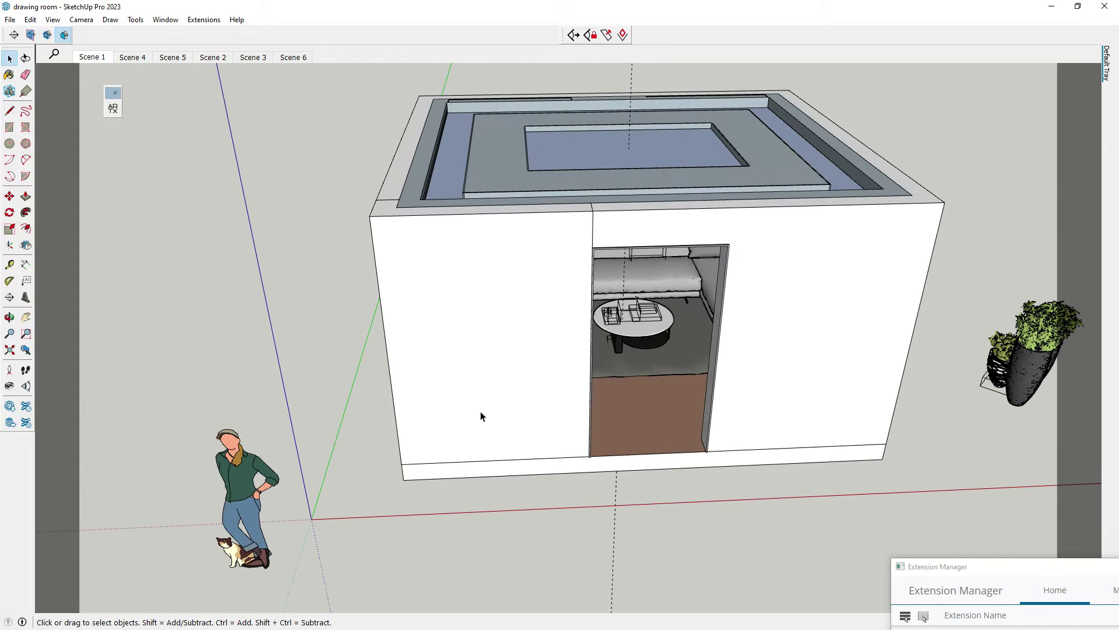
mouse_move(482, 414)
middle_mouse_down()
mouse_move(497, 400)
mouse_move(377, 394)
mouse_move(554, 486)
mouse_move(360, 488)
middle_mouse_up()
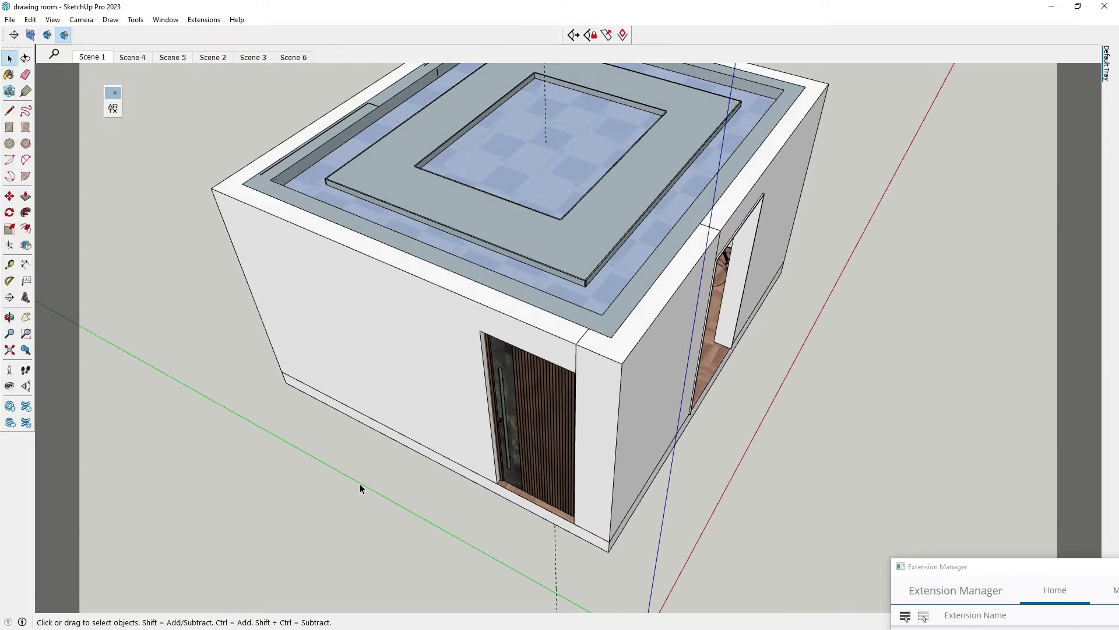
scroll(663, 600, "down", 2)
scroll(458, 361, "down", 3)
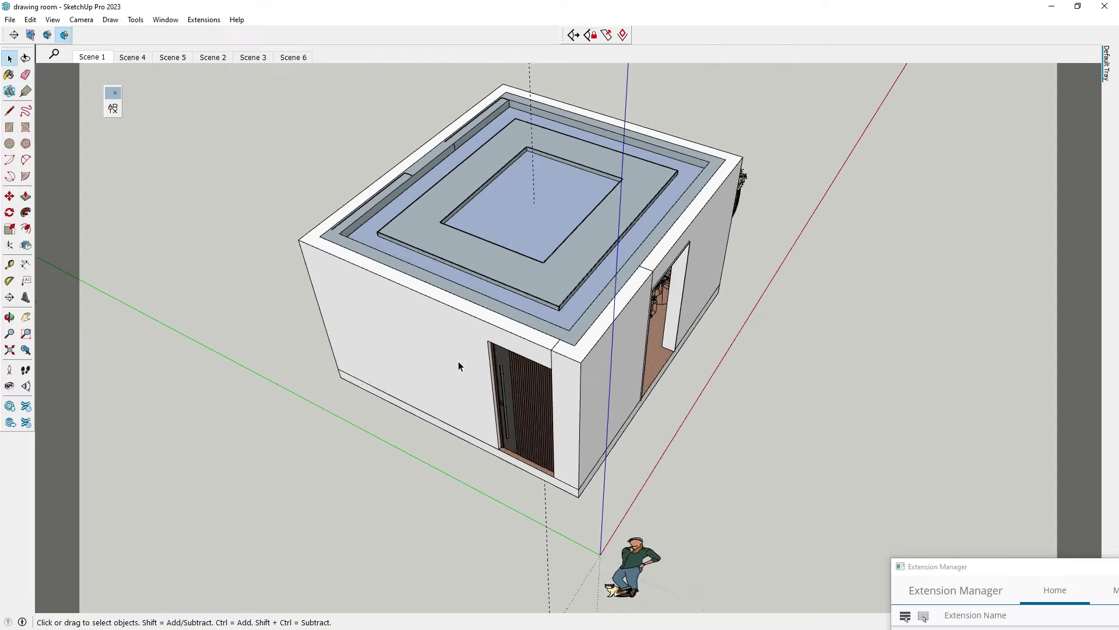
scroll(701, 581, "down", 1)
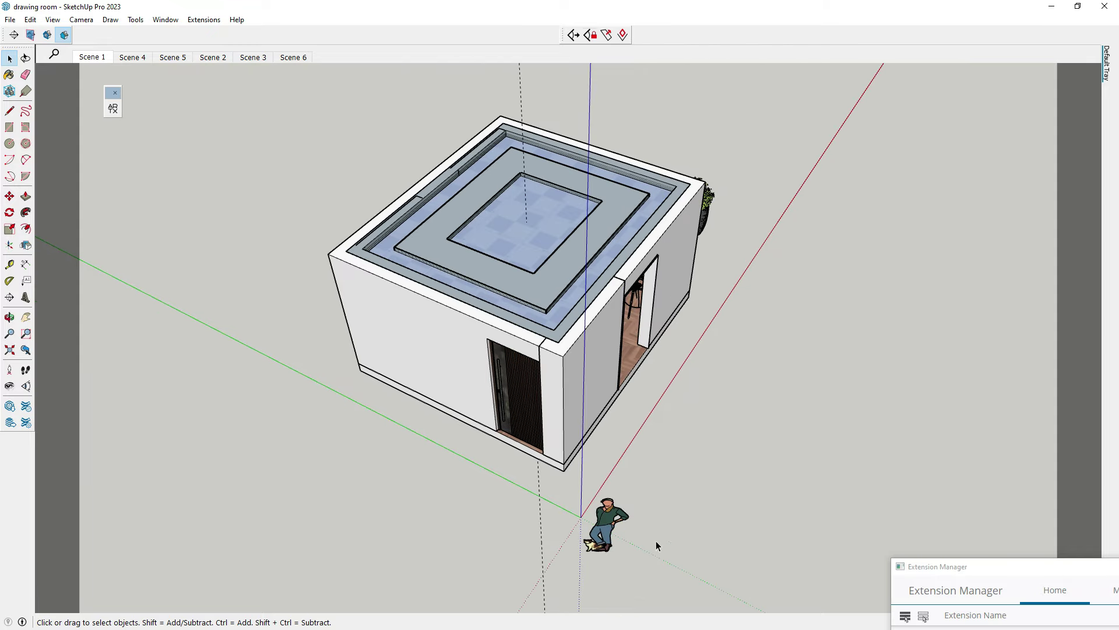
middle_click_drag(777, 466, 387, 355)
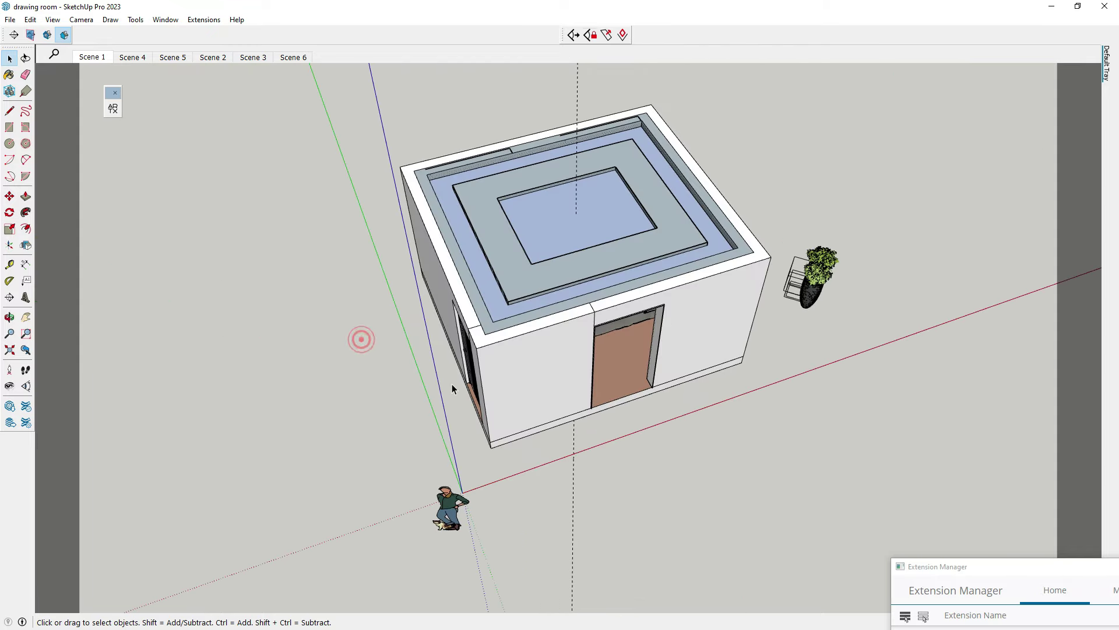
left_click(103, 58)
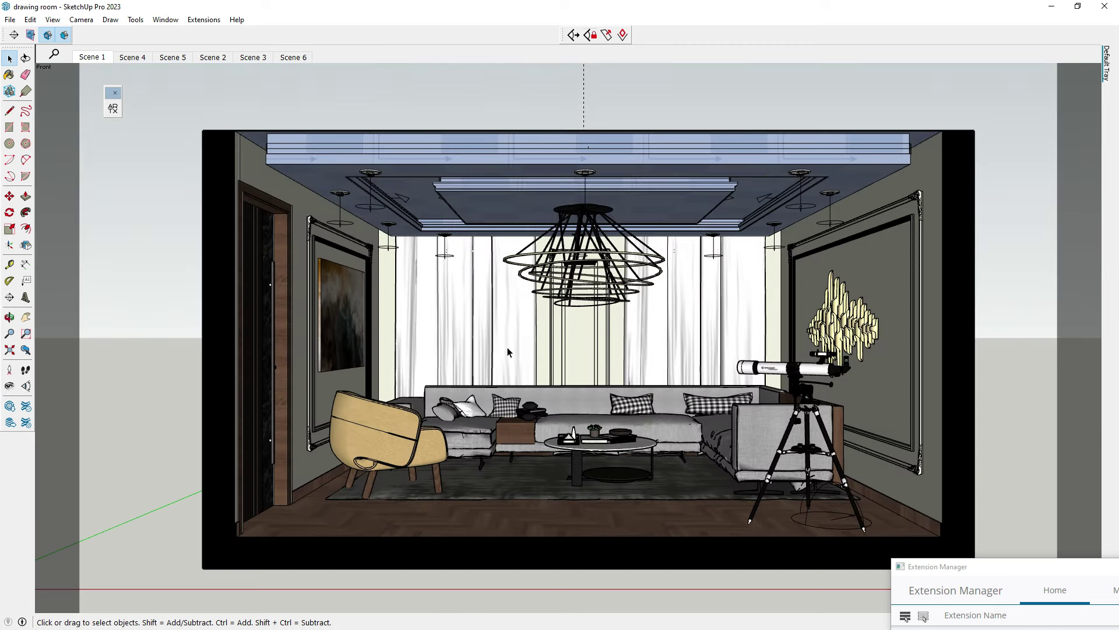
left_click(143, 58)
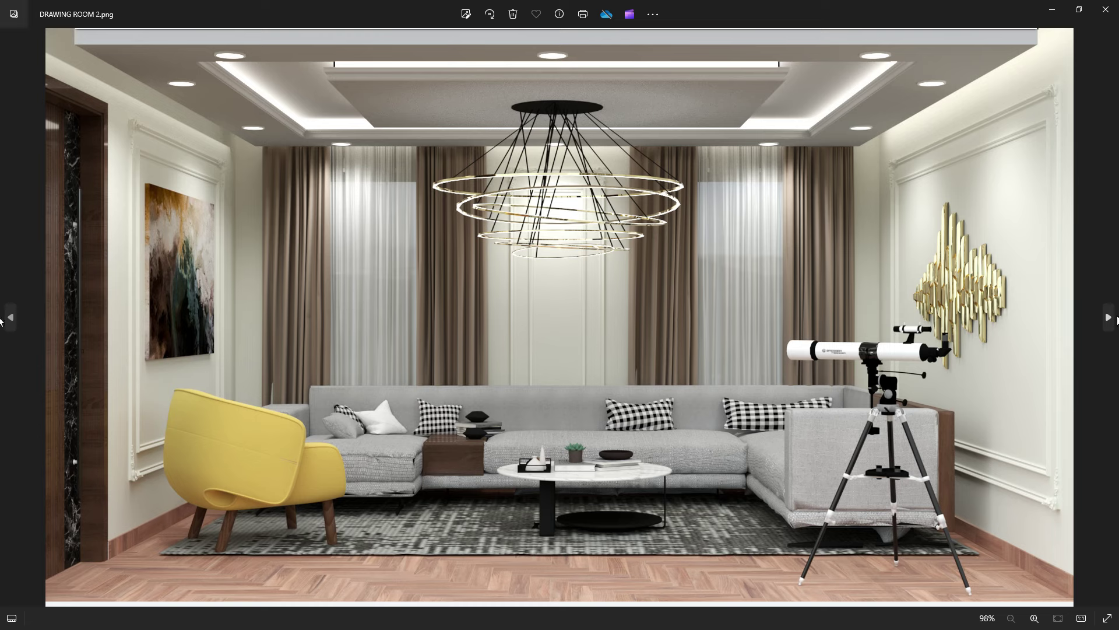
Step: Step through the drawing room renders, past the white clay one, to DRAWING ROOM 7.png
key("Right")
key("Right")
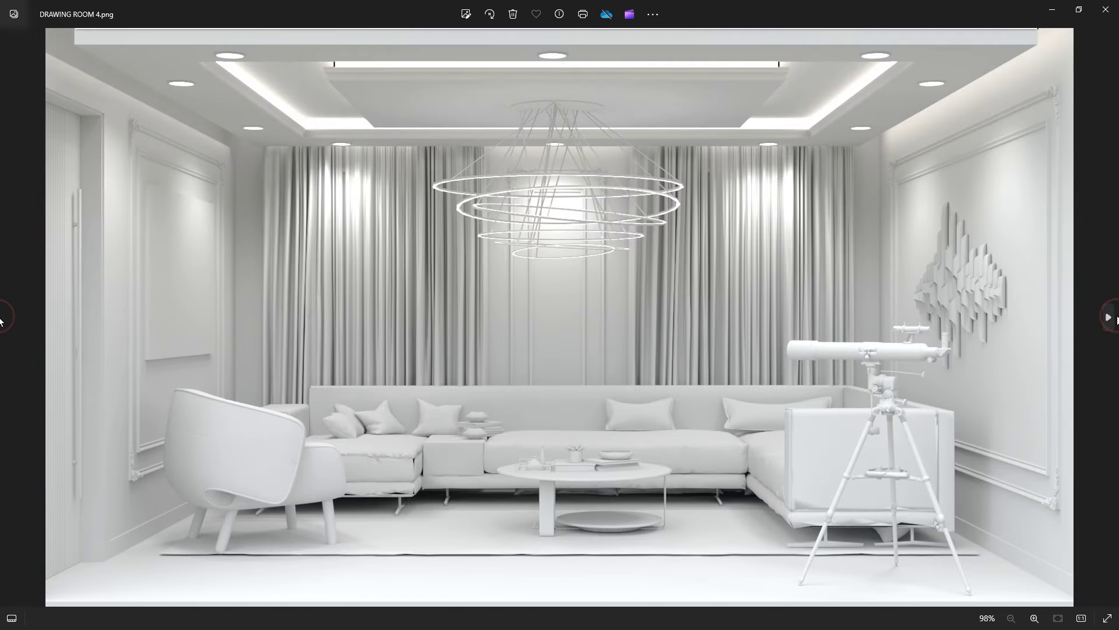
key("Right")
key("Right")
key("Right")
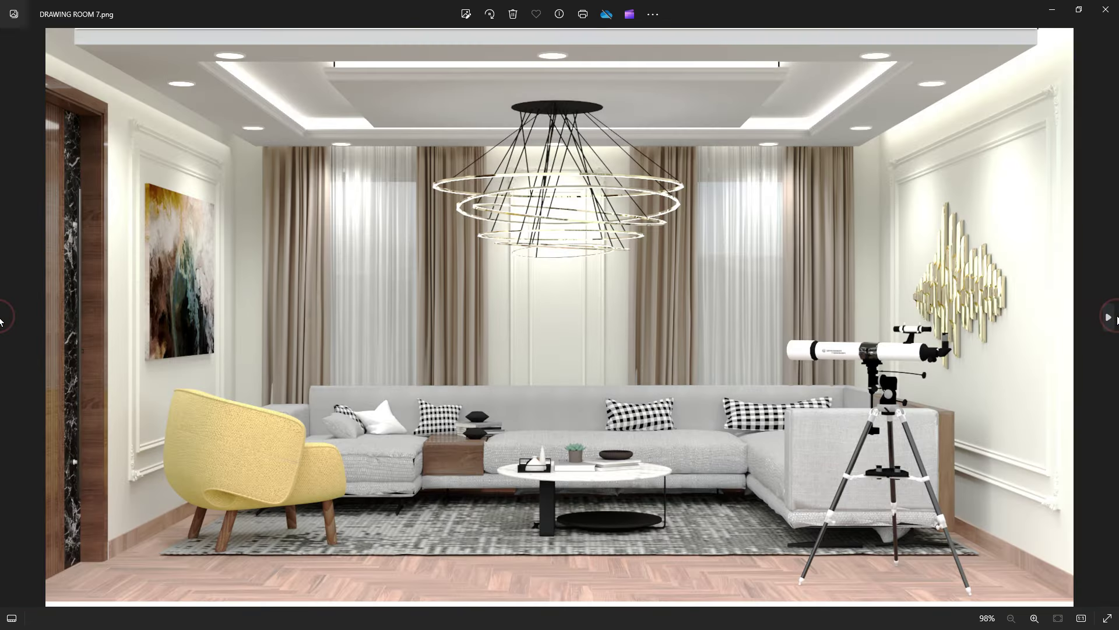
key("Right")
key("Right")
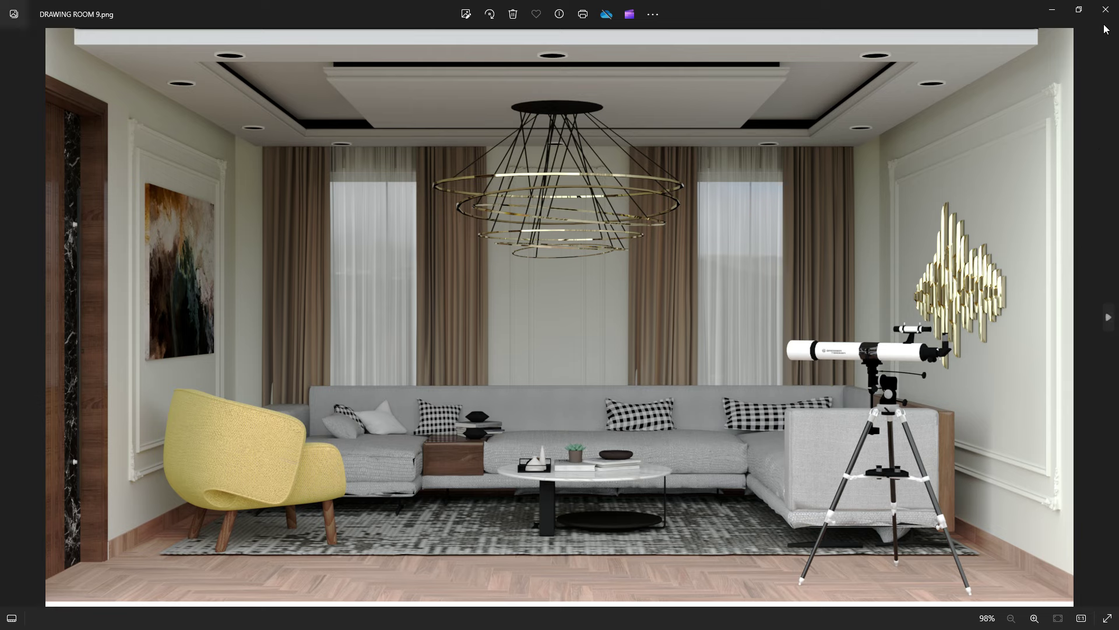
Step: Close the photo viewer, draw an edge from the door's bottom corner to the wall's outer corner, and zoom out
left_click(1105, 12)
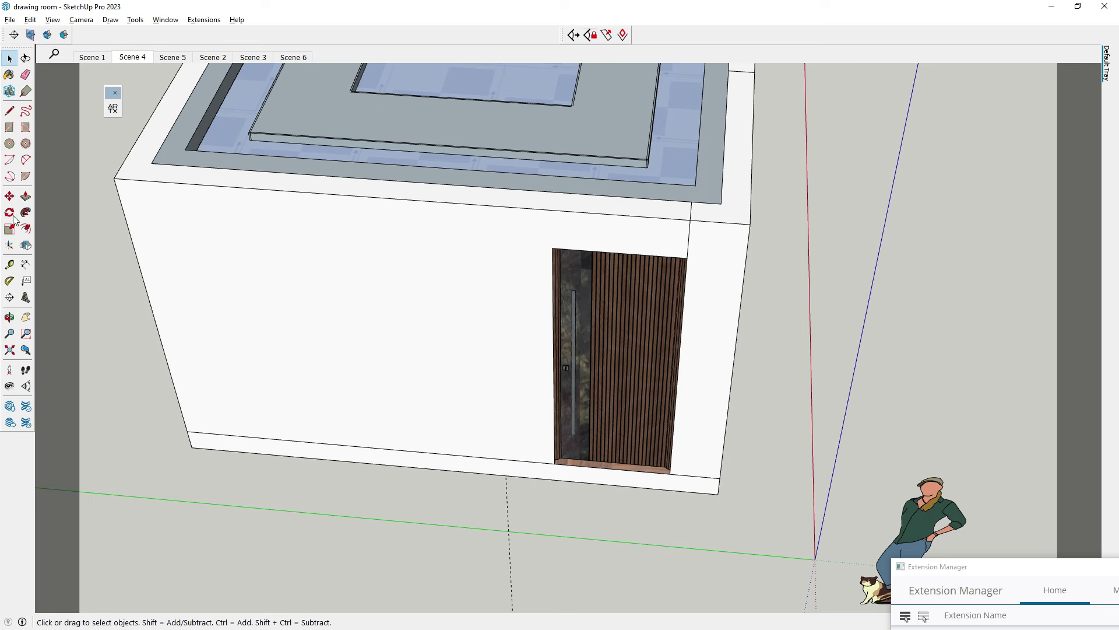
left_click(9, 110)
scroll(684, 466, "up", 3)
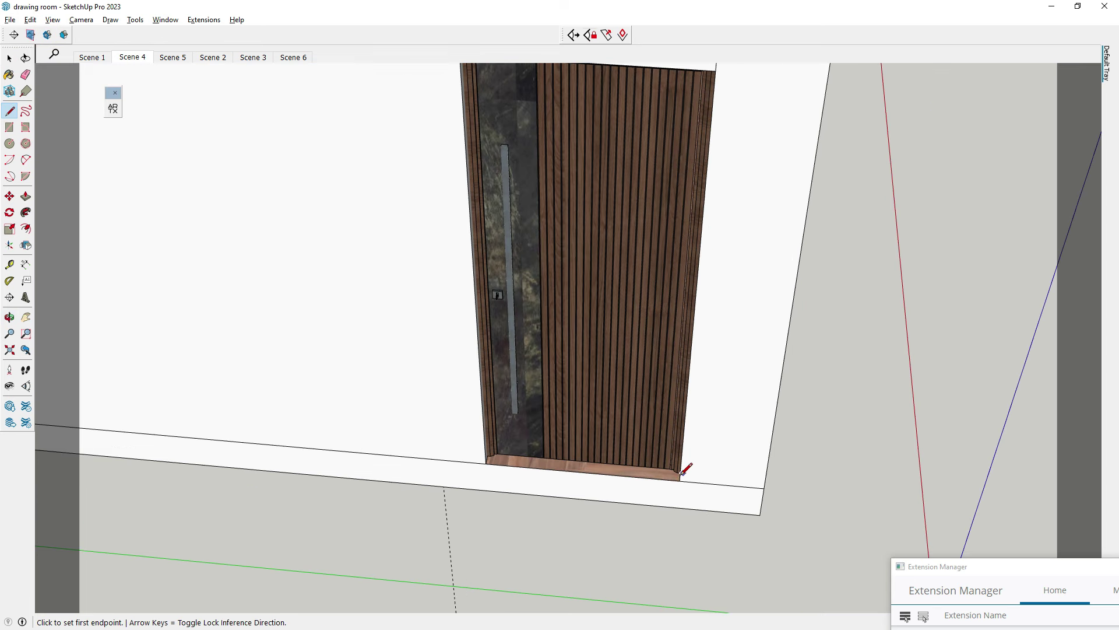
left_click(680, 480)
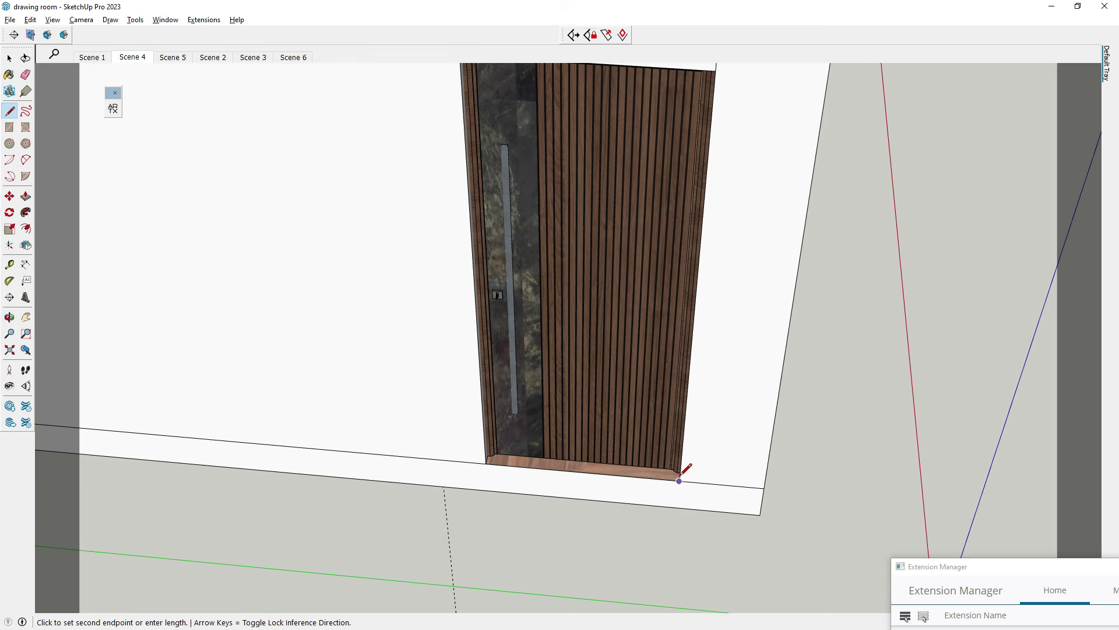
left_click(763, 487)
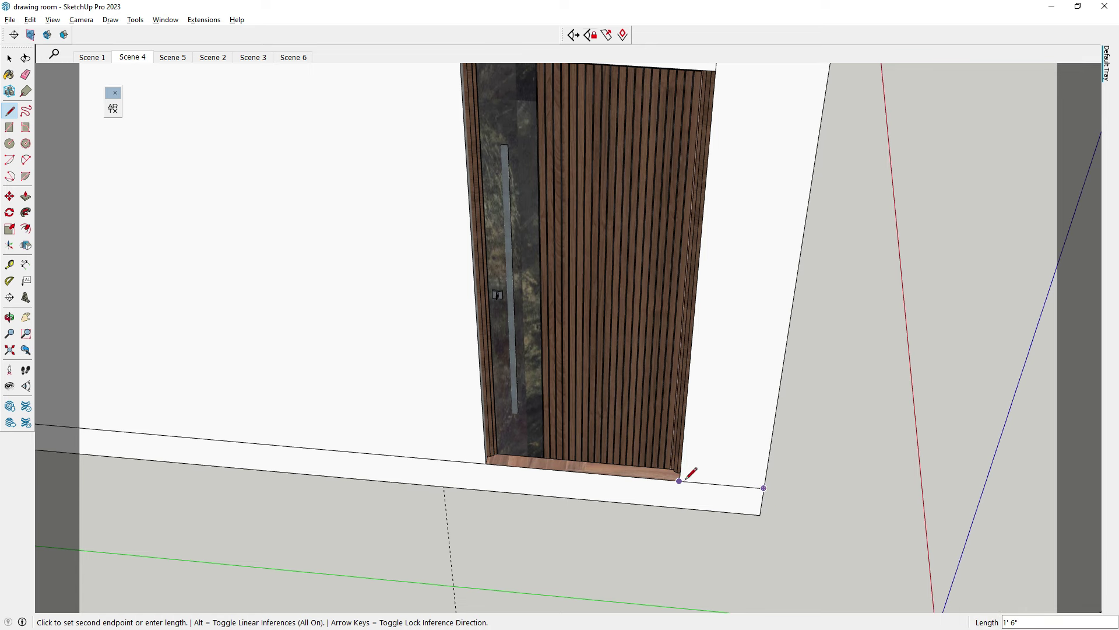
left_click(489, 457)
scroll(488, 457, "down", 2)
scroll(350, 470, "down", 2)
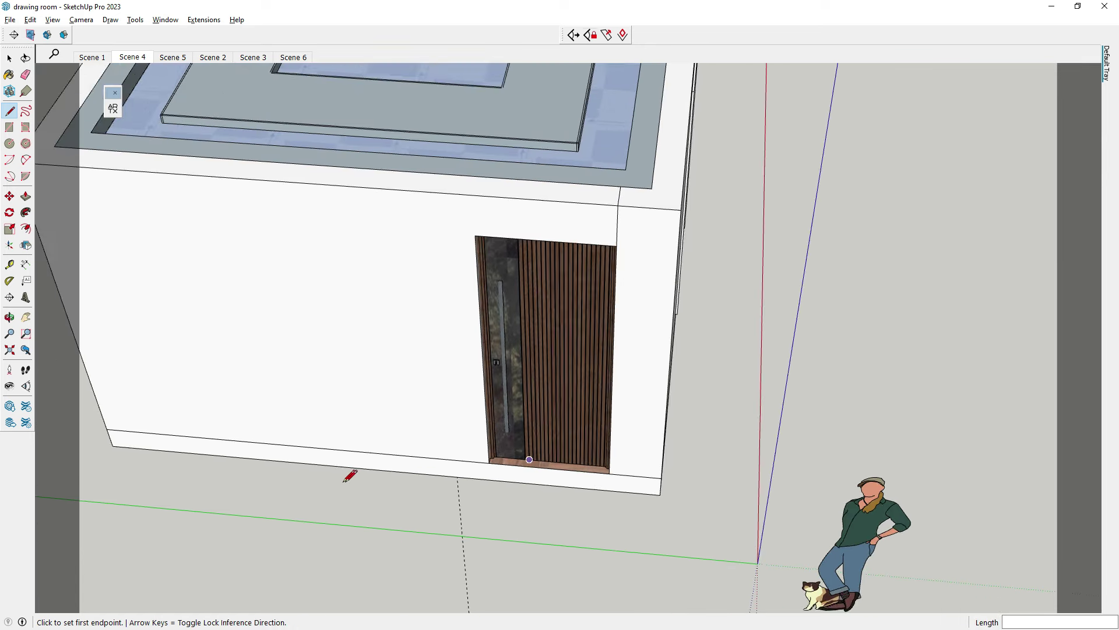
scroll(433, 403, "down", 2)
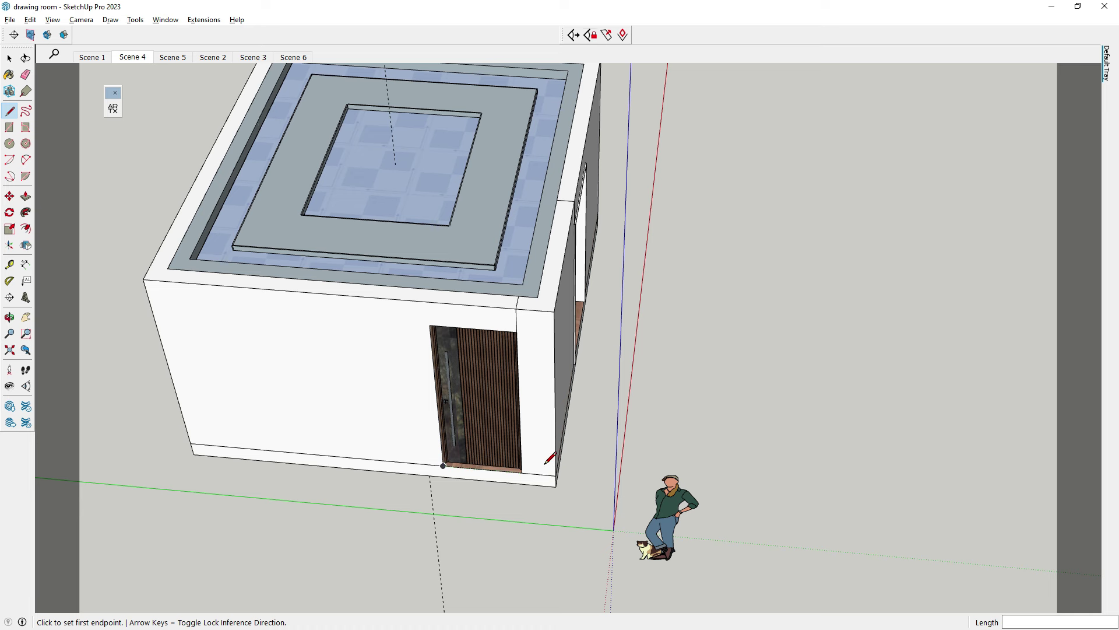
Step: Draw a 12' by 9' rectangle at the origin and offset its outline outward for the walls
key("r")
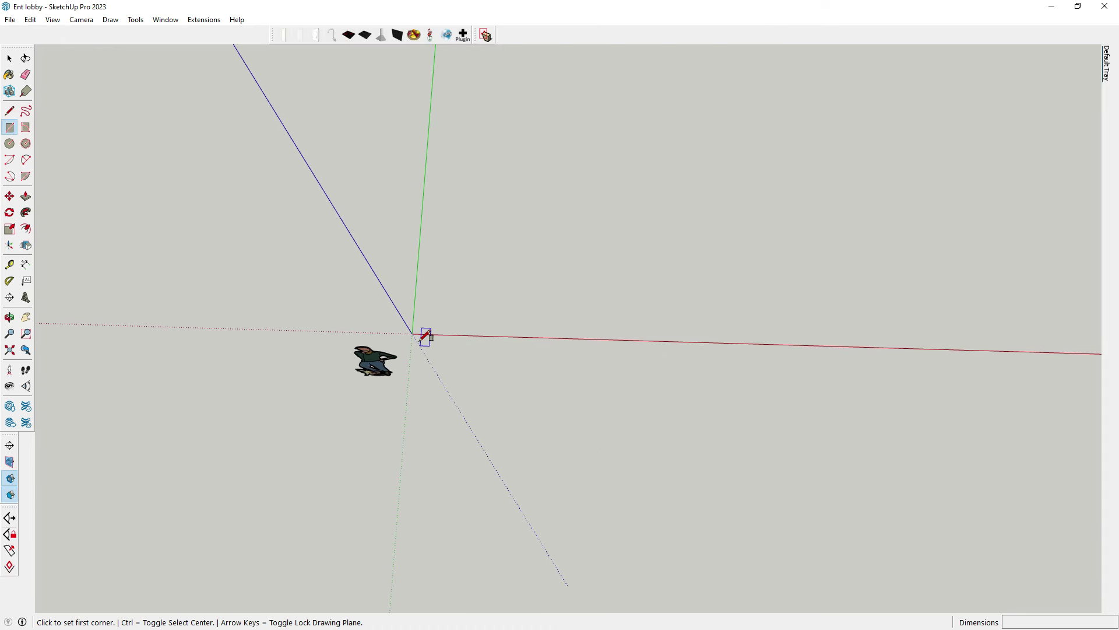
left_click(412, 333)
type("12',9")
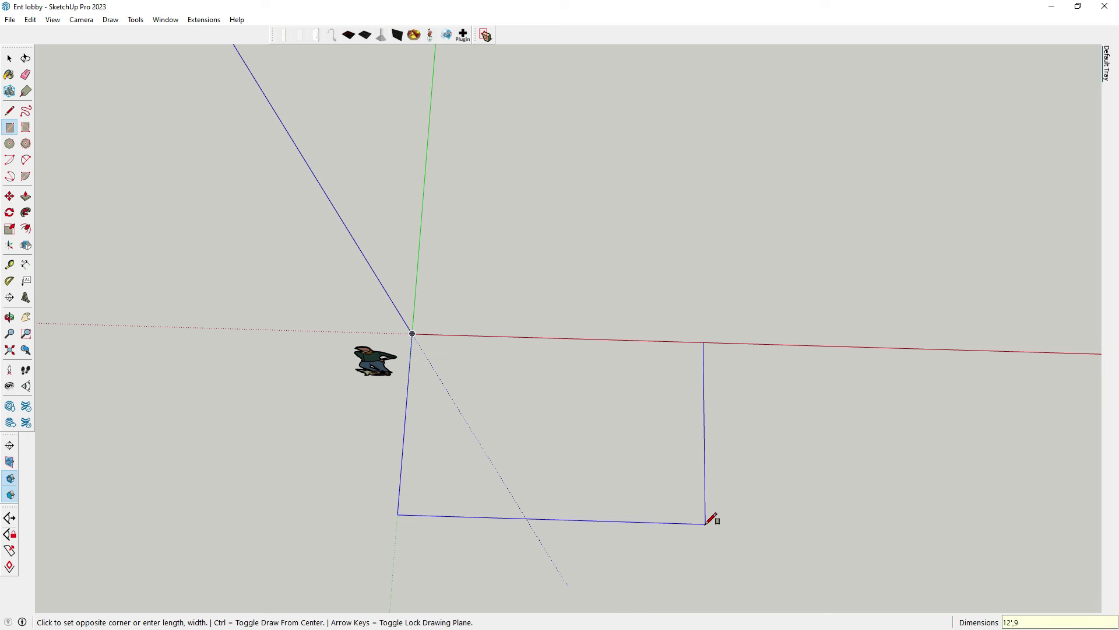
type("'")
key("Return")
scroll(712, 262, "down", 1)
scroll(600, 400, "up", 2)
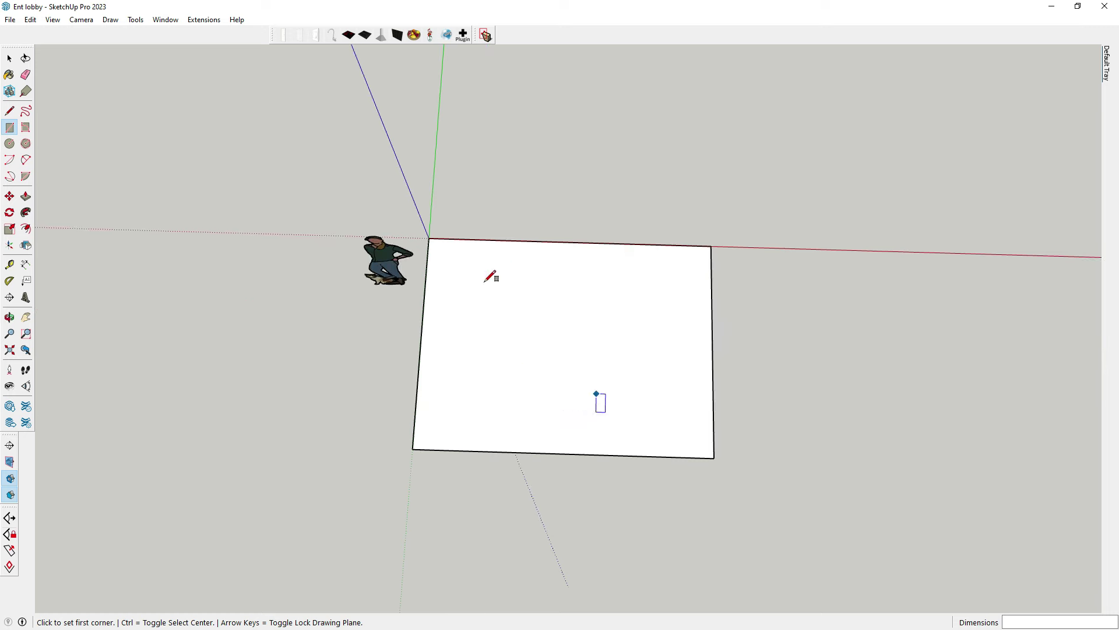
left_click(26, 228)
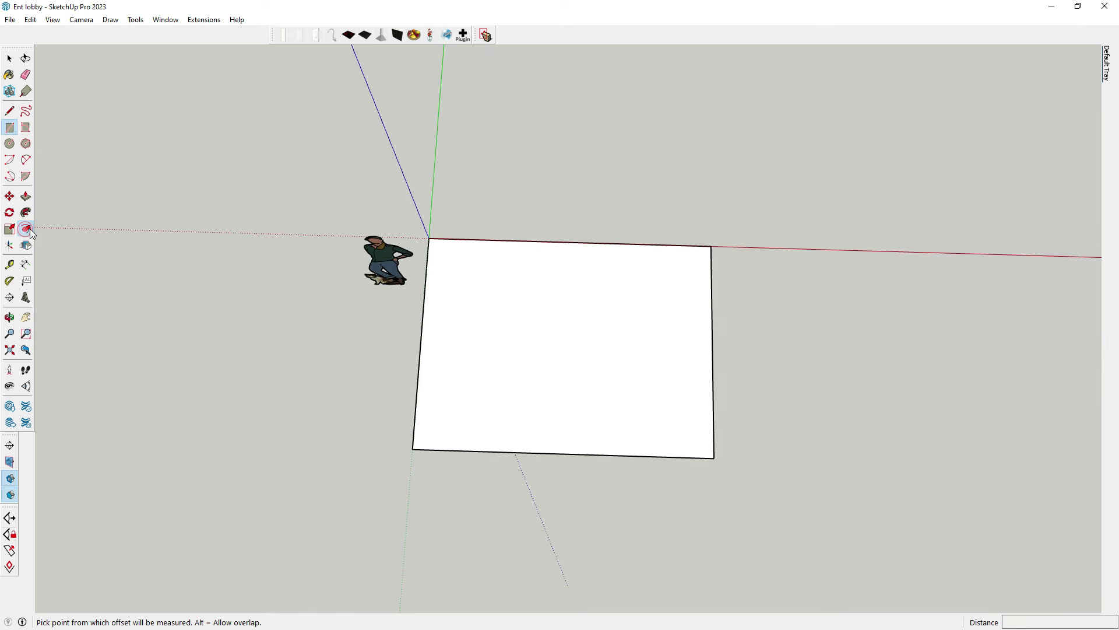
left_click(536, 291)
Step: Draw a line across the top wall border near the right corner
key("l")
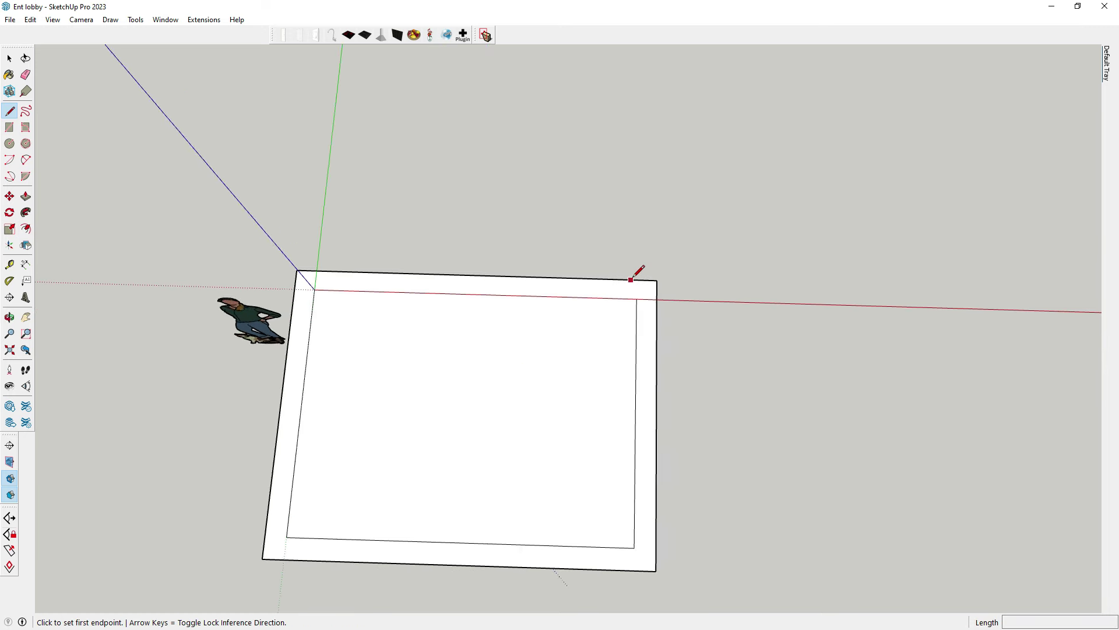
scroll(635, 271, "up", 3)
left_click(638, 308)
left_click(639, 284)
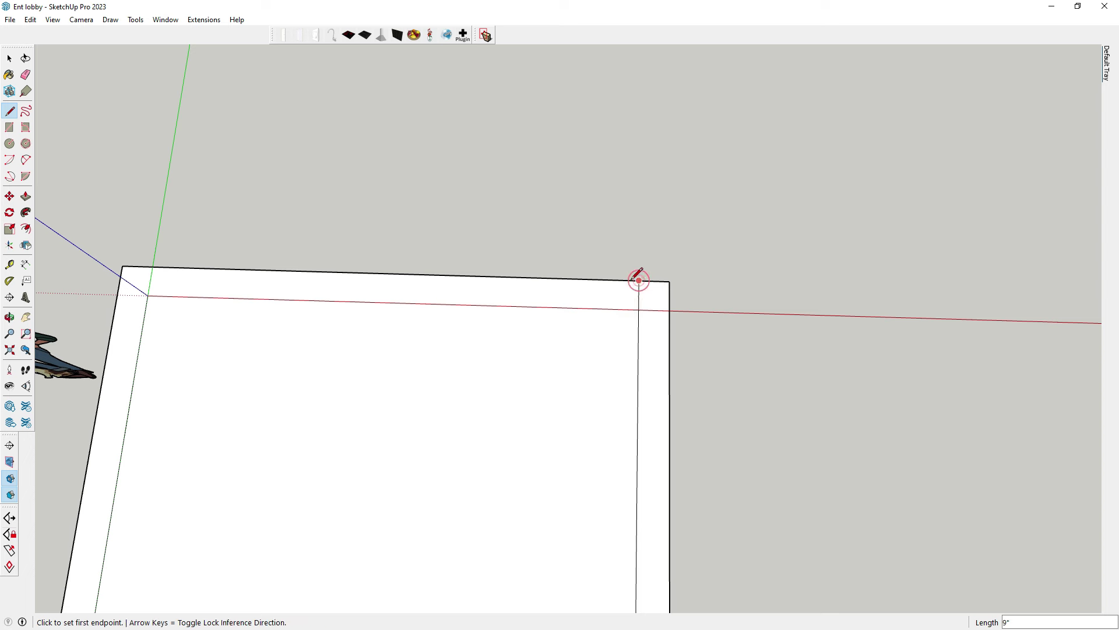
scroll(635, 282, "down", 1)
scroll(633, 287, "down", 1)
Step: Copy the wall line 3'6" to the left along the top wall to mark the opening
left_click(9, 196)
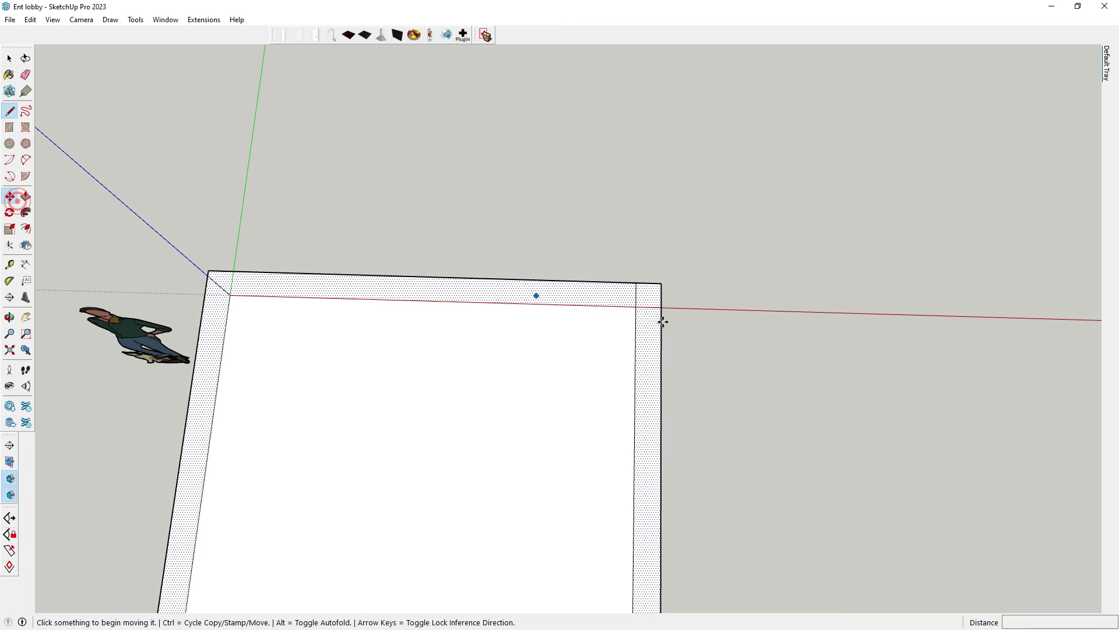
scroll(627, 289, "up", 1)
left_click(627, 287)
key("ctrl")
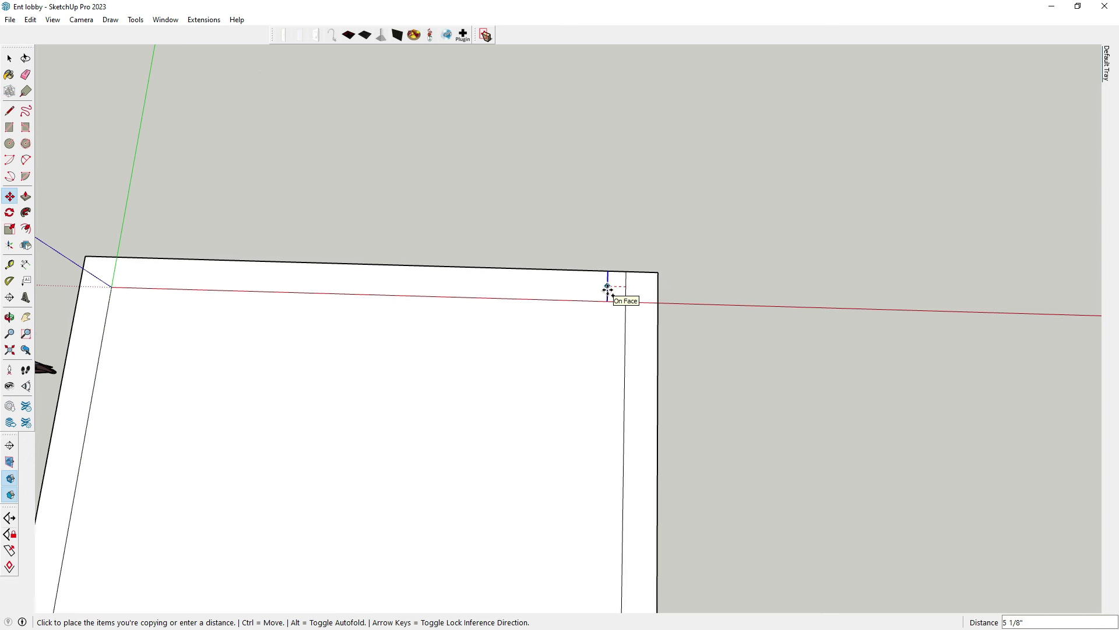
left_click(592, 284)
type("3'6")
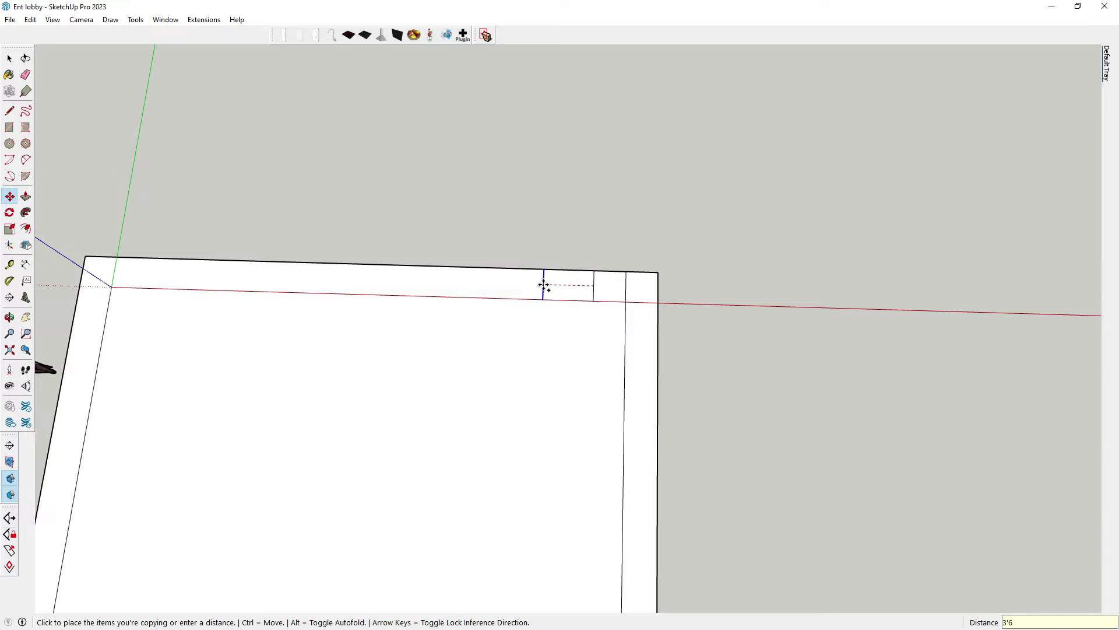
key("Return")
scroll(594, 178, "down", 2)
scroll(590, 186, "up", 1)
scroll(551, 168, "up", 1)
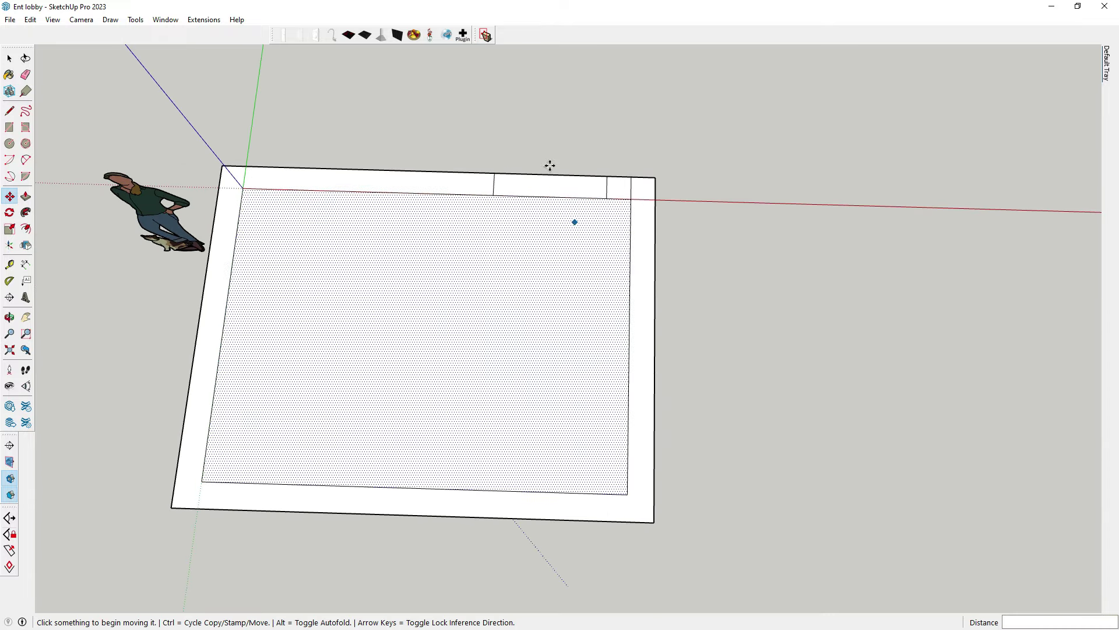
scroll(524, 183, "up", 1)
scroll(524, 182, "up", 1)
Step: Erase the extra edge in the opening and tilt the floor plan view
left_click(25, 74)
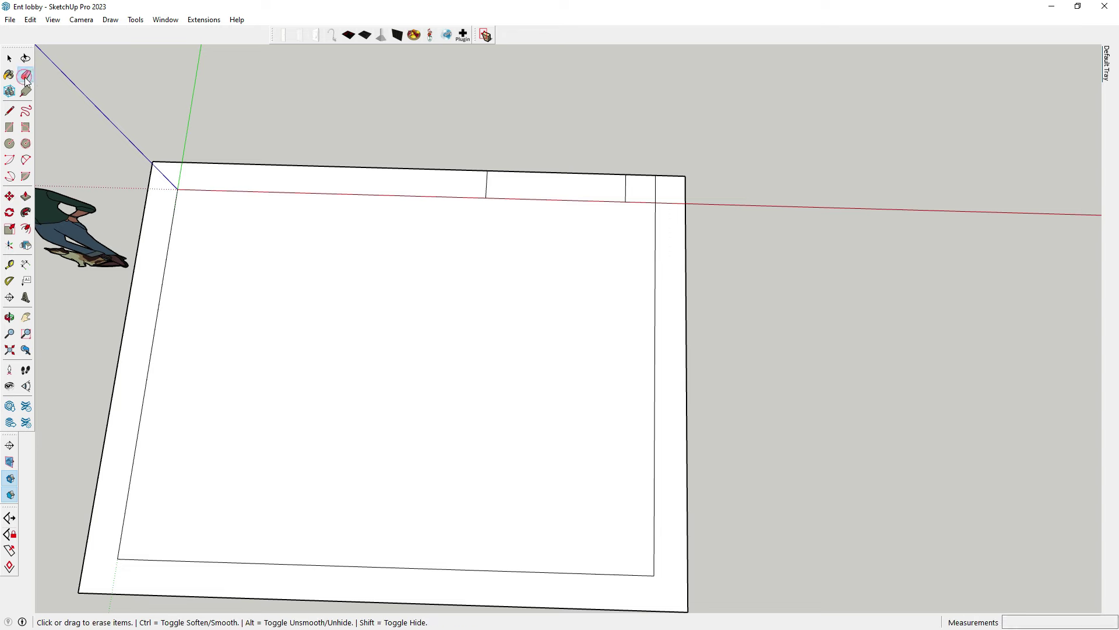
scroll(513, 206, "up", 1)
scroll(513, 222, "down", 3)
middle_click_drag(483, 370, 572, 215)
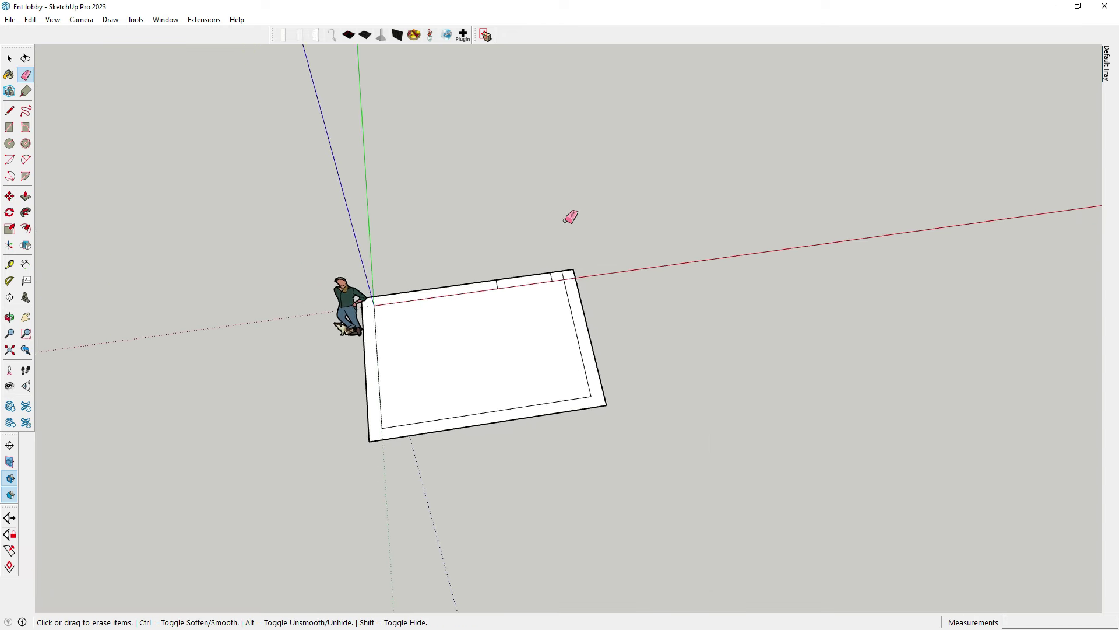
scroll(548, 251, "up", 2)
key("space")
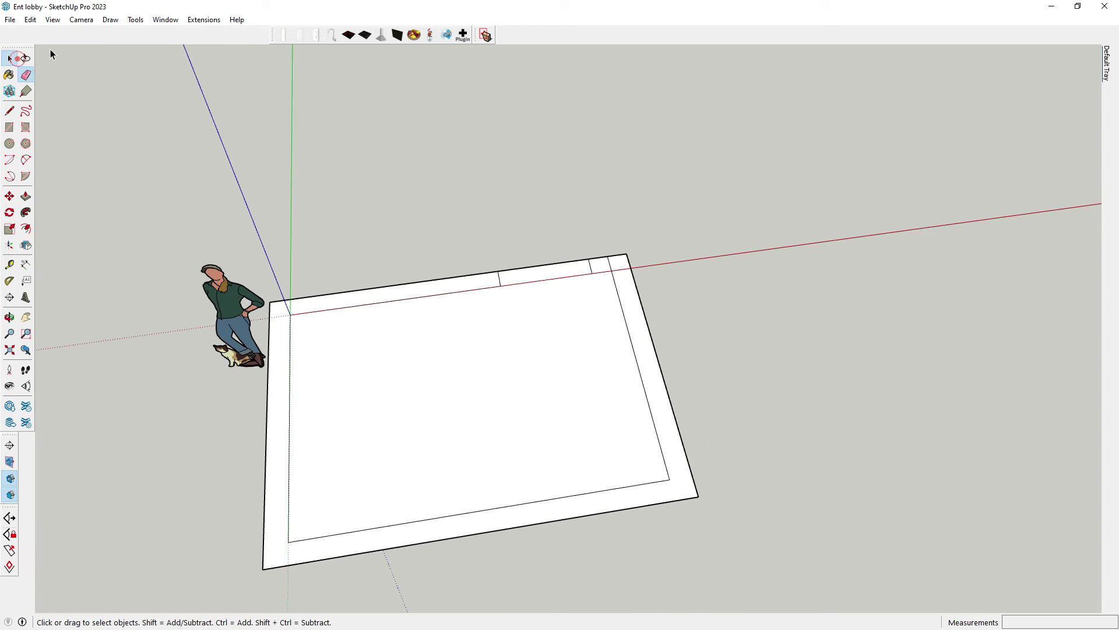
Step: Hide the axes from the View menu and orbit to a more top-down view of the floor
right_click(73, 36)
left_click(52, 20)
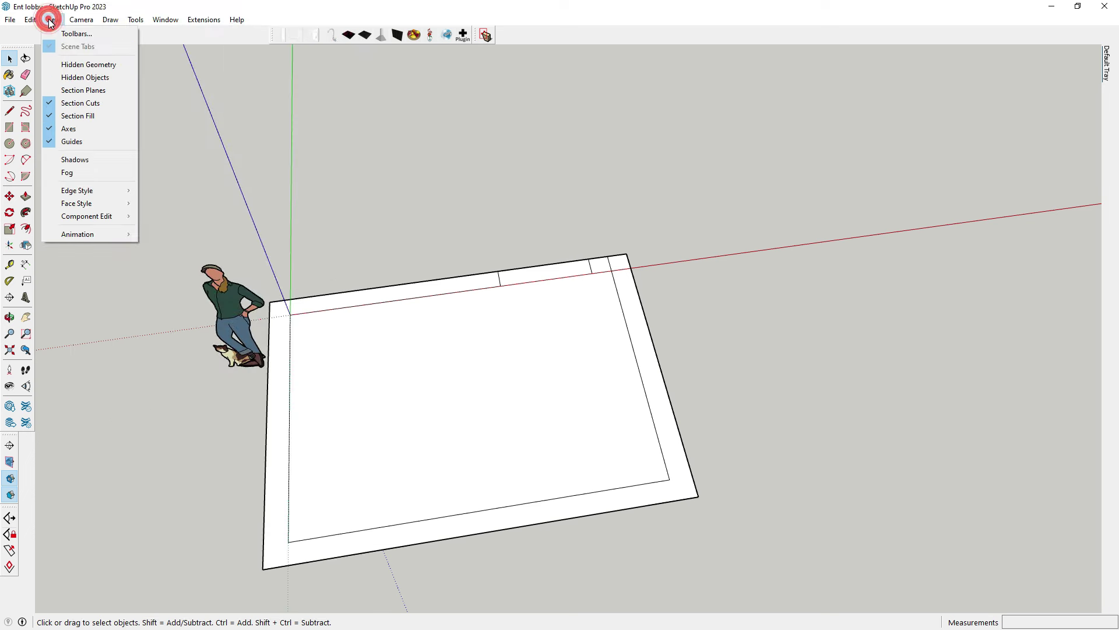
left_click(69, 128)
middle_click_drag(362, 170, 588, 293)
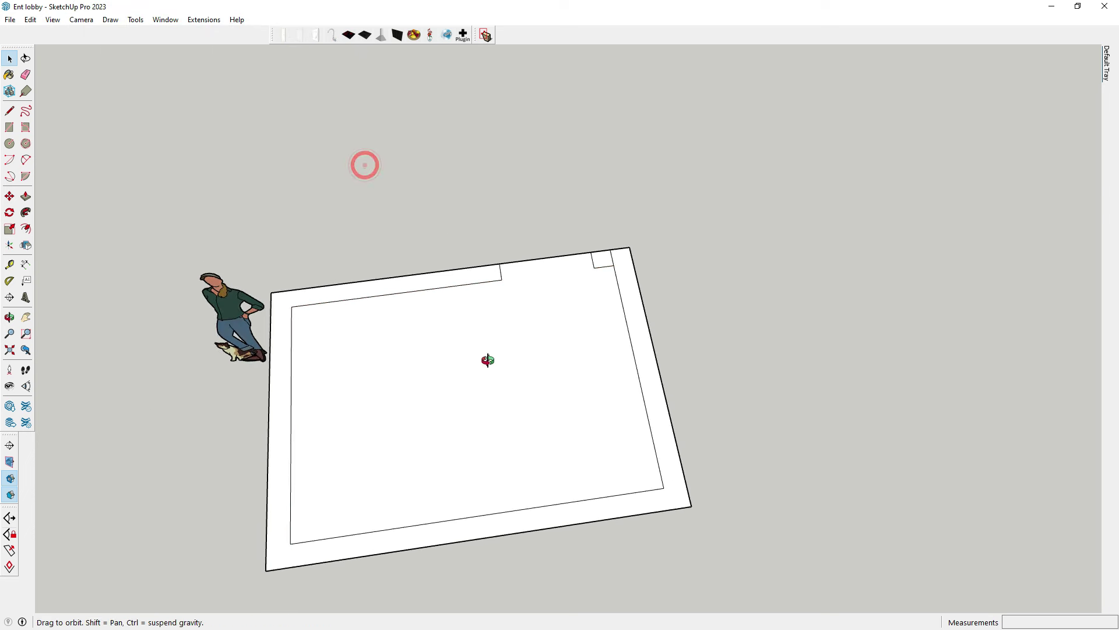
scroll(566, 157, "down", 2)
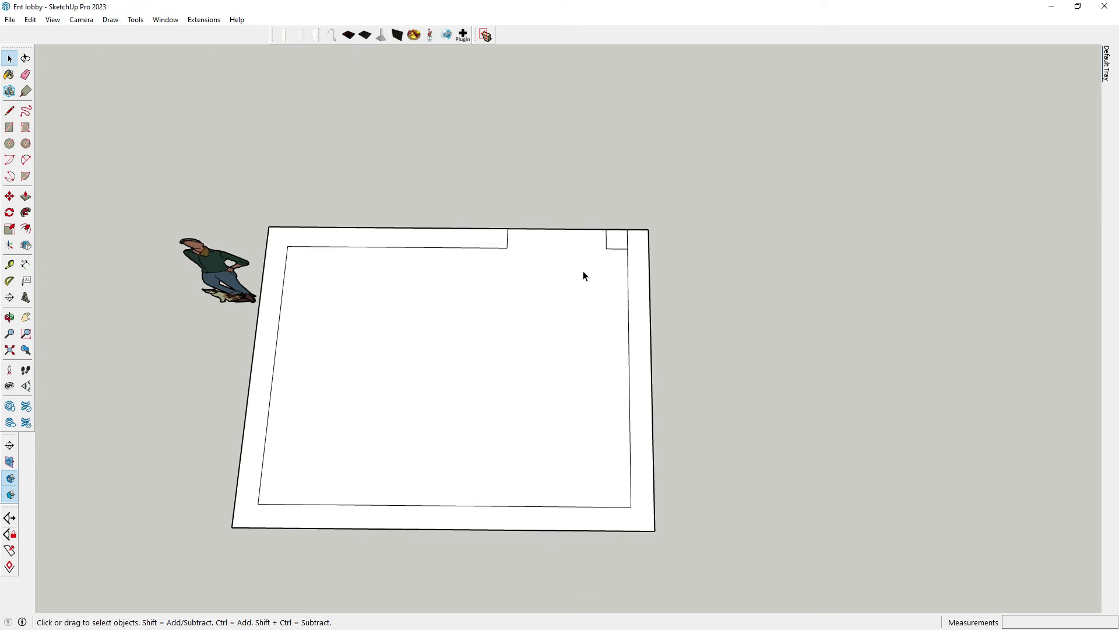
scroll(566, 151, "down", 1)
scroll(563, 160, "up", 1)
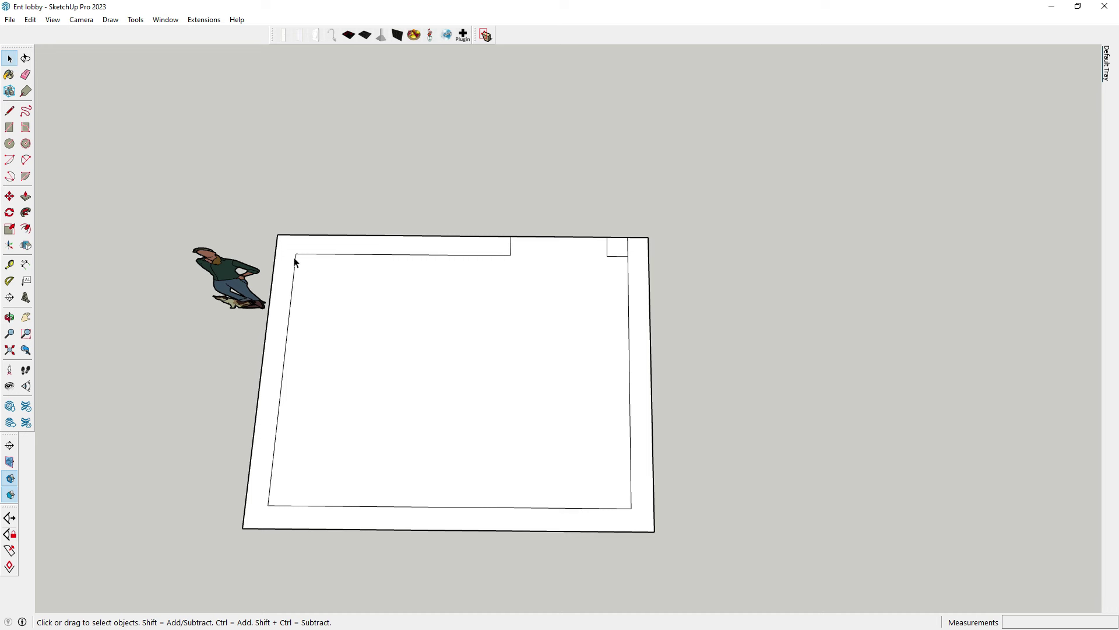
left_click(9, 110)
scroll(234, 247, "up", 1)
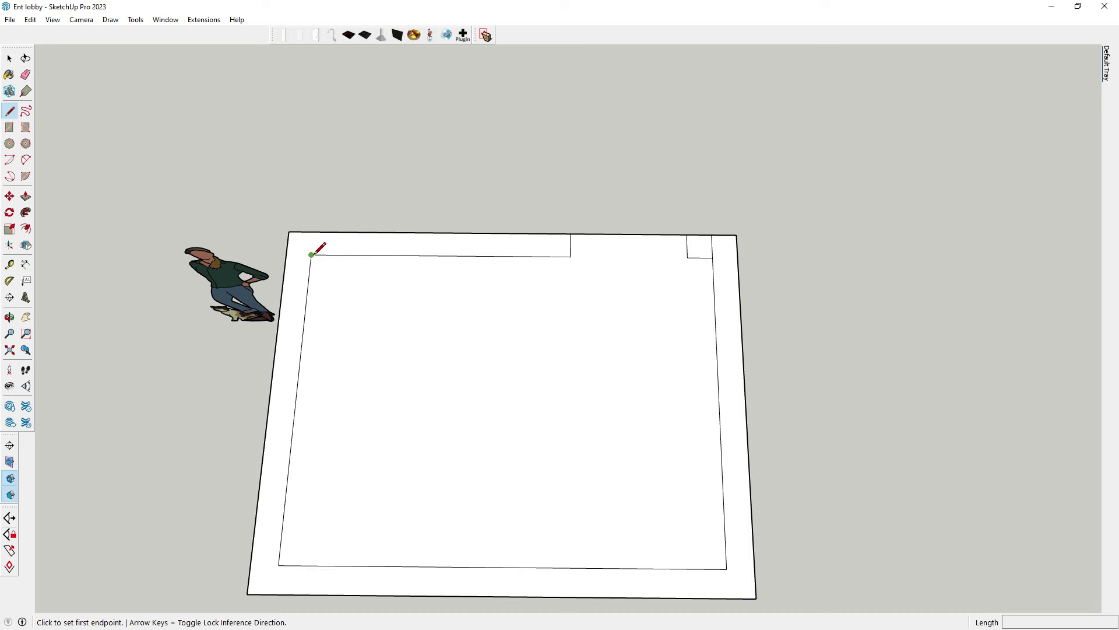
Step: Copy the short left-wall edge 9" down, then copy it again 3'6" further down
left_click(312, 254)
key("Escape")
left_click(9, 196)
scroll(268, 273, "up", 1)
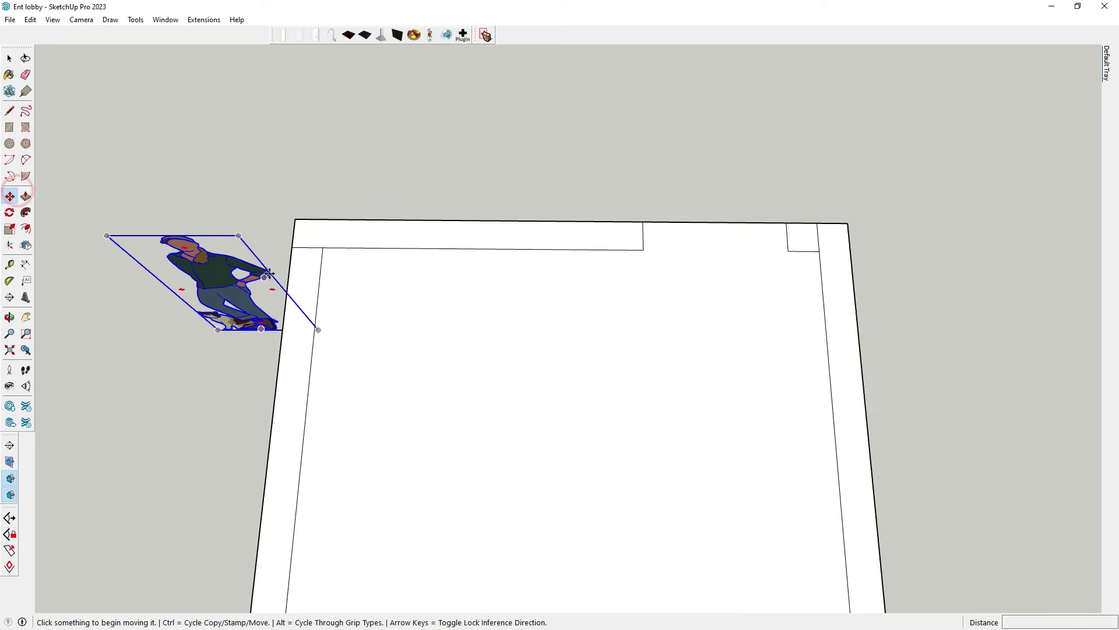
scroll(285, 262, "up", 2)
left_click(308, 245)
key("ctrl")
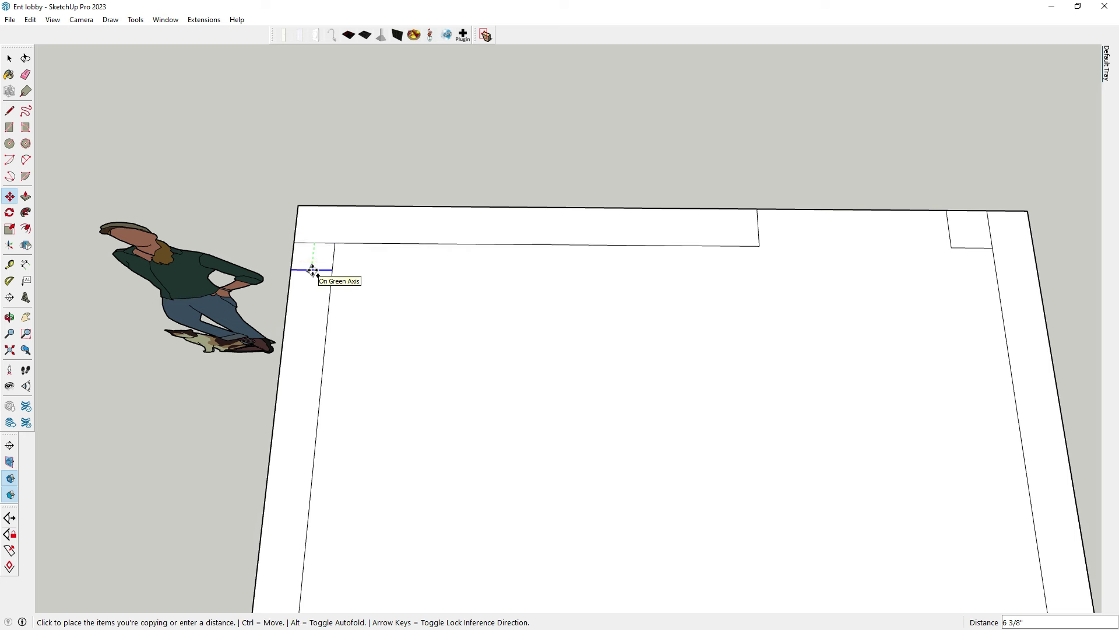
key("Return")
left_click(310, 281)
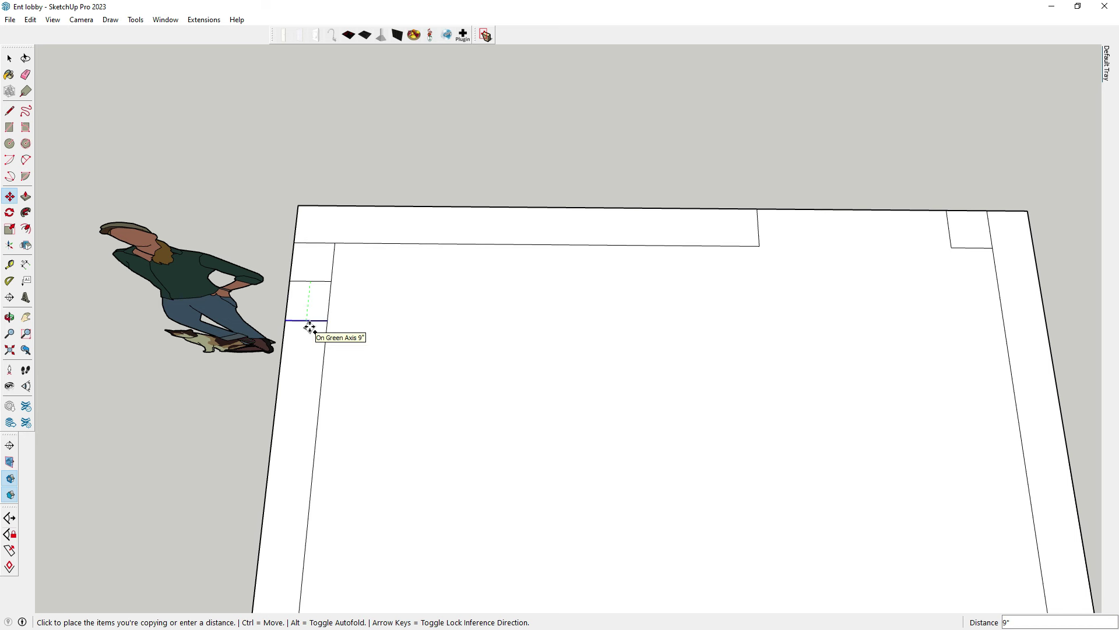
type("3'6")
key("Return")
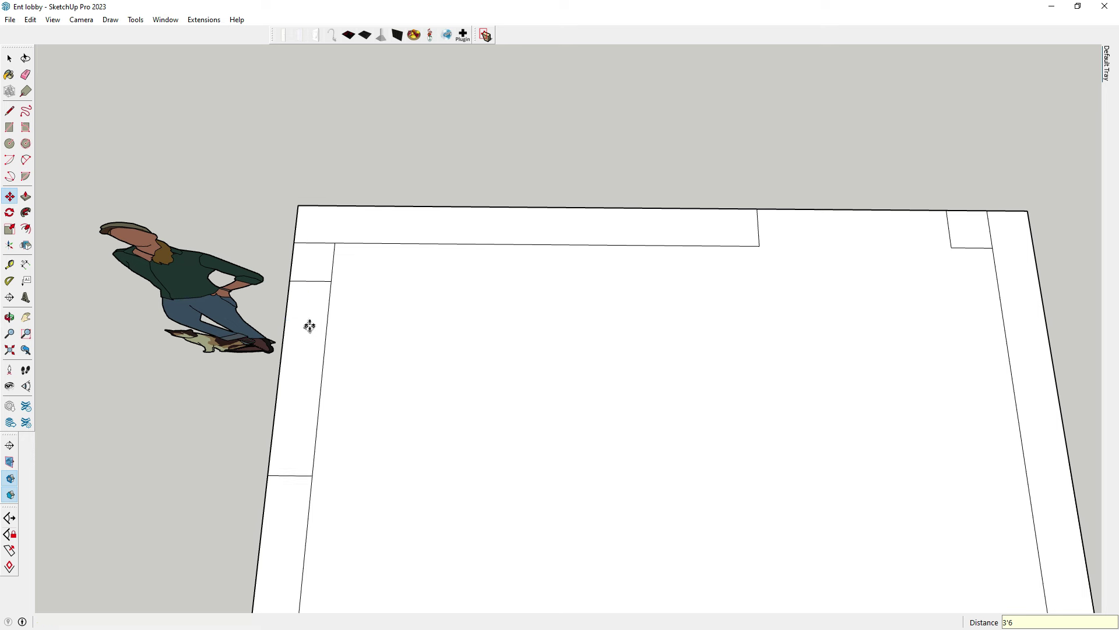
Step: Move the left-wall segment between the edges a distance of 5
scroll(310, 324, "up", 3)
left_click(306, 305)
type("4.")
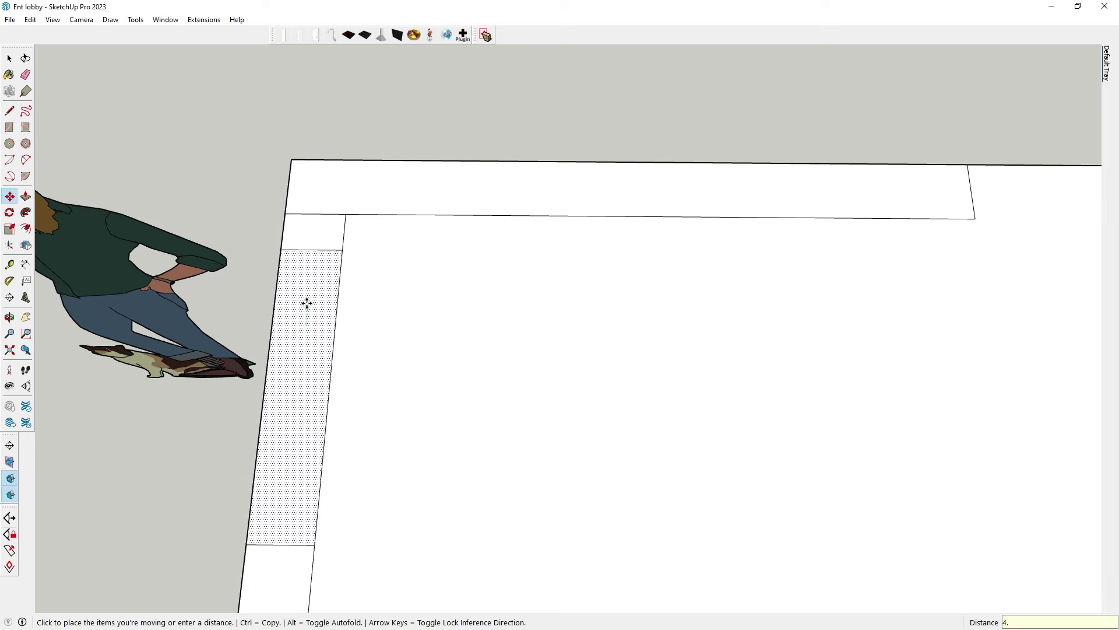
type("5")
key("Return")
scroll(306, 304, "down", 2)
Step: Move the room's bottom edges so the room depth reads 10'
key("e")
scroll(400, 323, "down", 5)
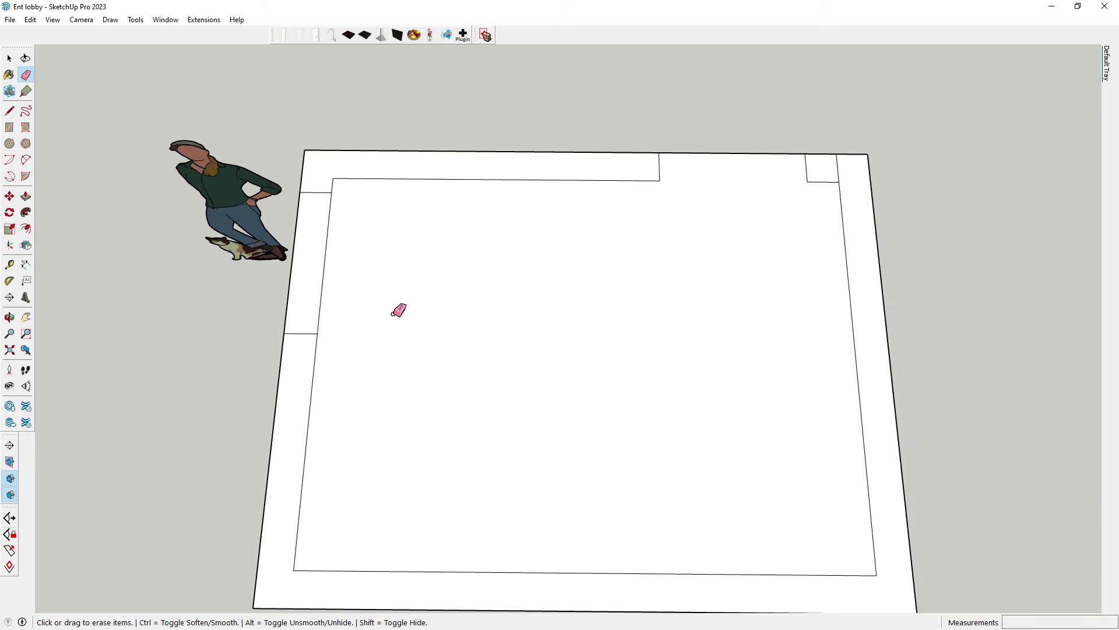
scroll(400, 323, "down", 4)
key("space")
left_click_drag(285, 362, 777, 497)
key("m")
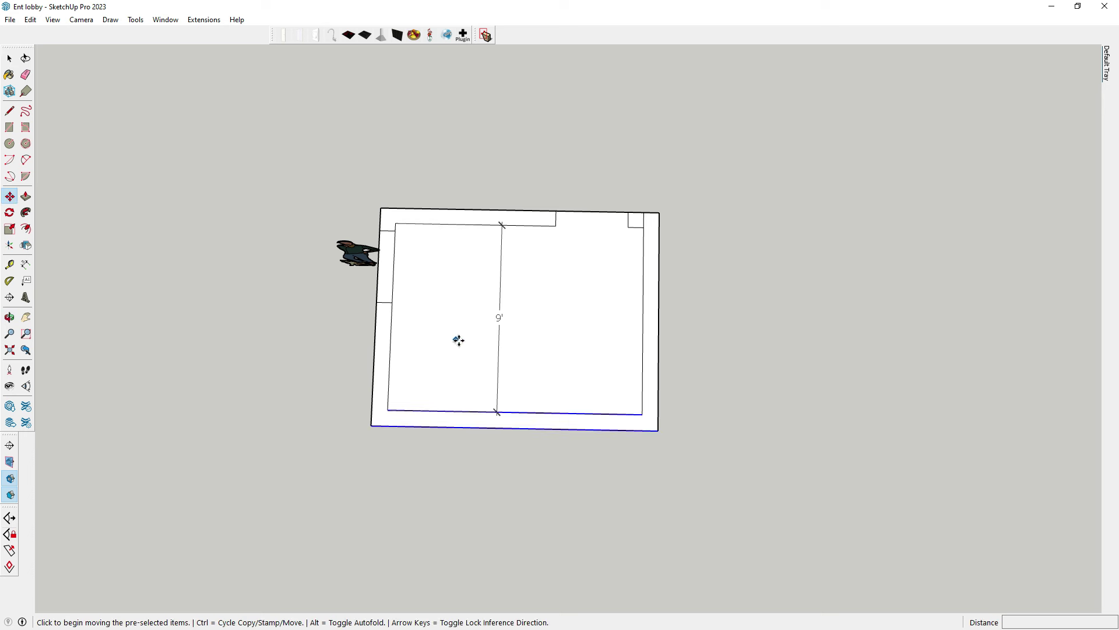
left_click(449, 331)
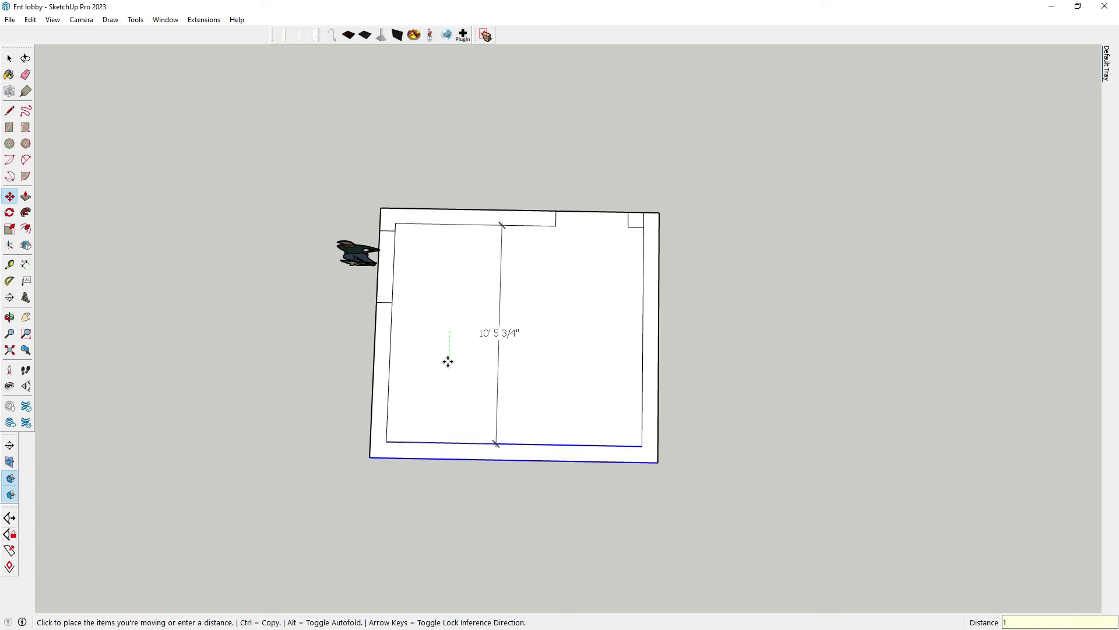
type("'")
key("Return")
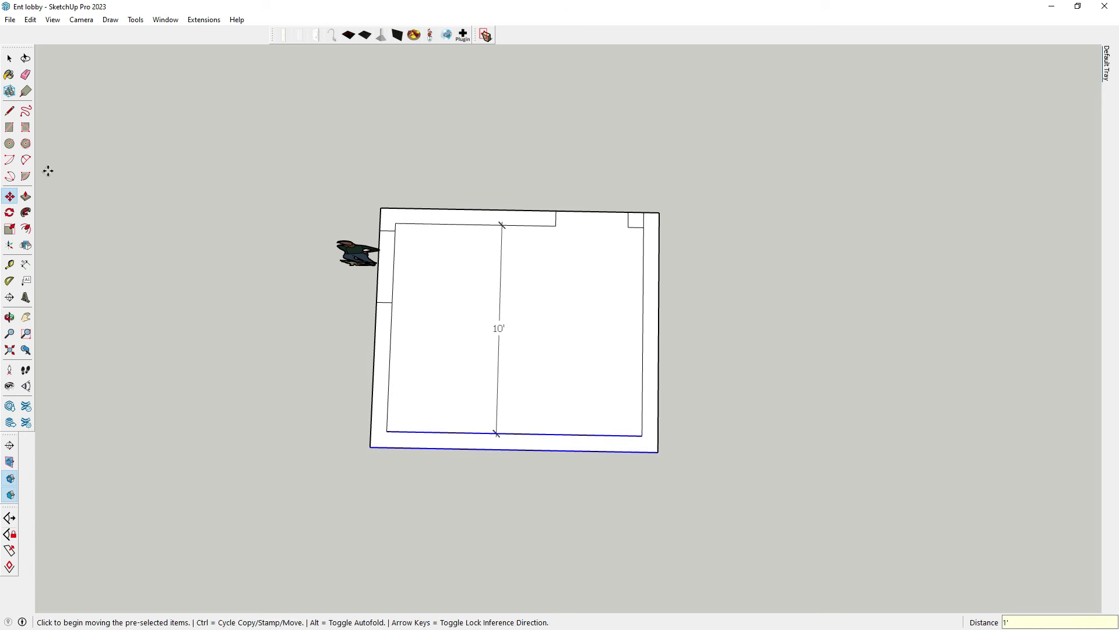
Step: Draw a 9" cross edge across the right wall's top end
left_click(9, 110)
scroll(670, 327, "up", 1)
scroll(633, 191, "down", 1)
scroll(633, 191, "up", 1)
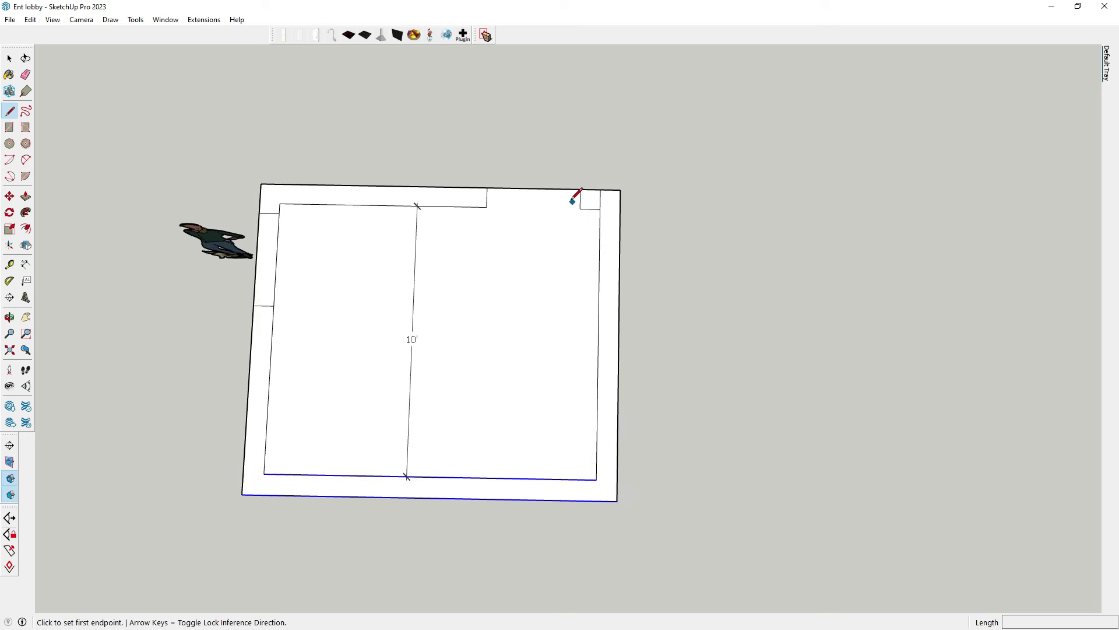
left_click(532, 238)
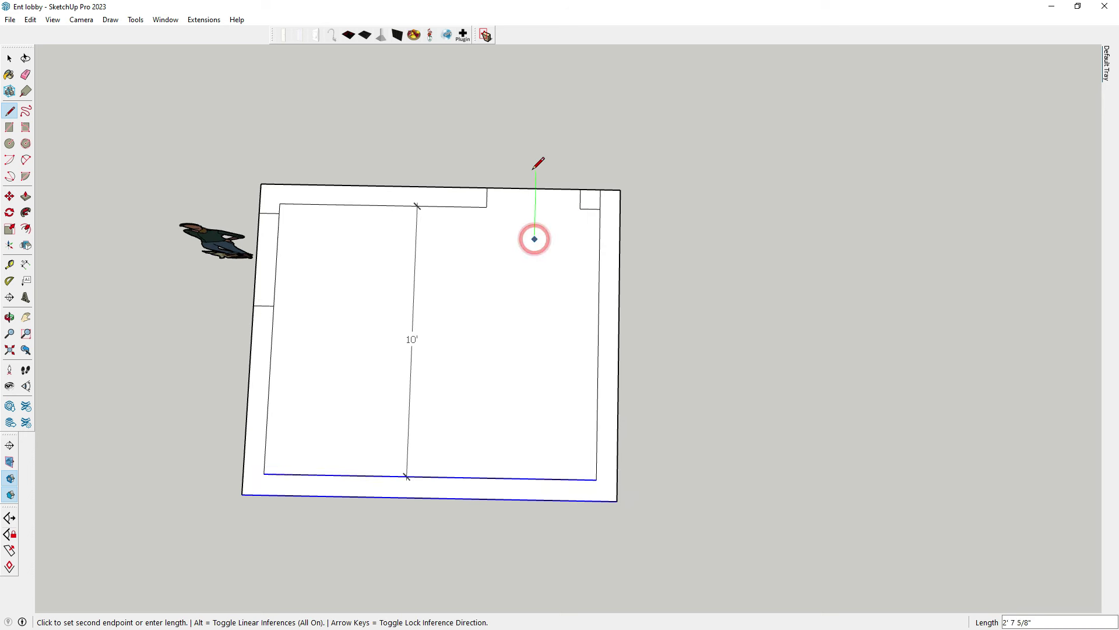
key("Escape")
left_click(601, 208)
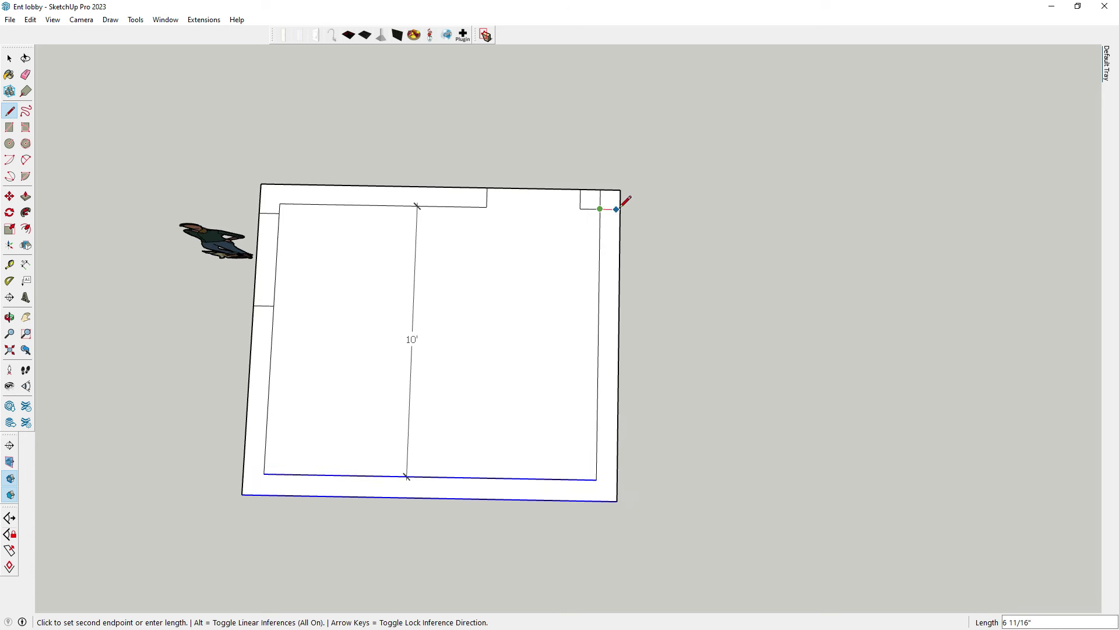
Step: Copy the right-wall cross edge 4'6" down the wall
left_click(10, 196)
scroll(615, 217, "up", 1)
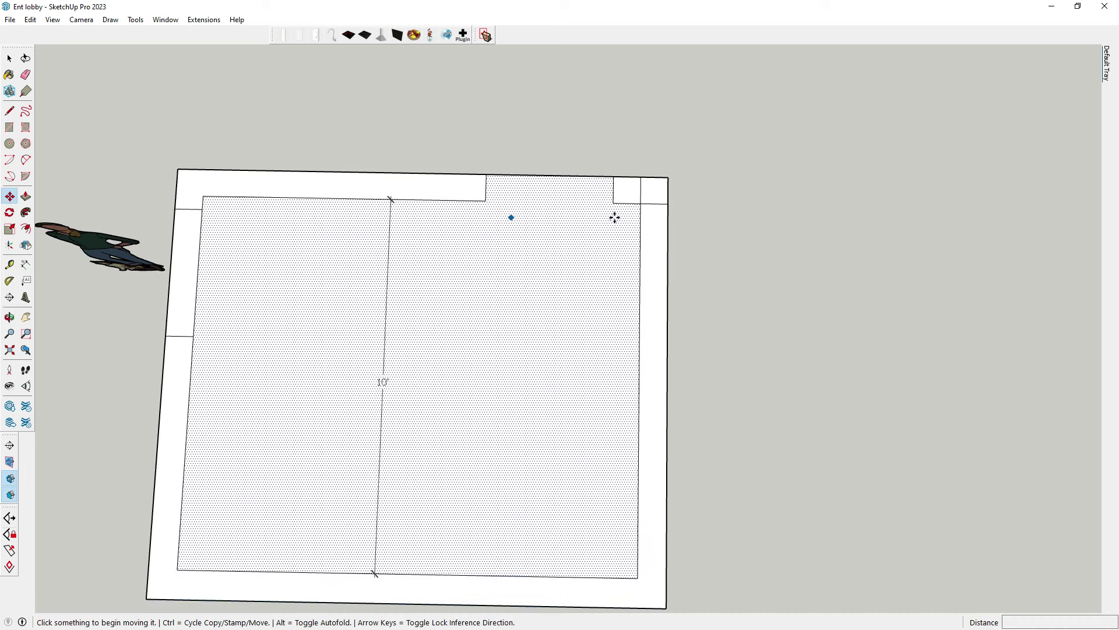
scroll(675, 208, "up", 1)
left_click(669, 203)
key("ctrl")
type("4'6\"")
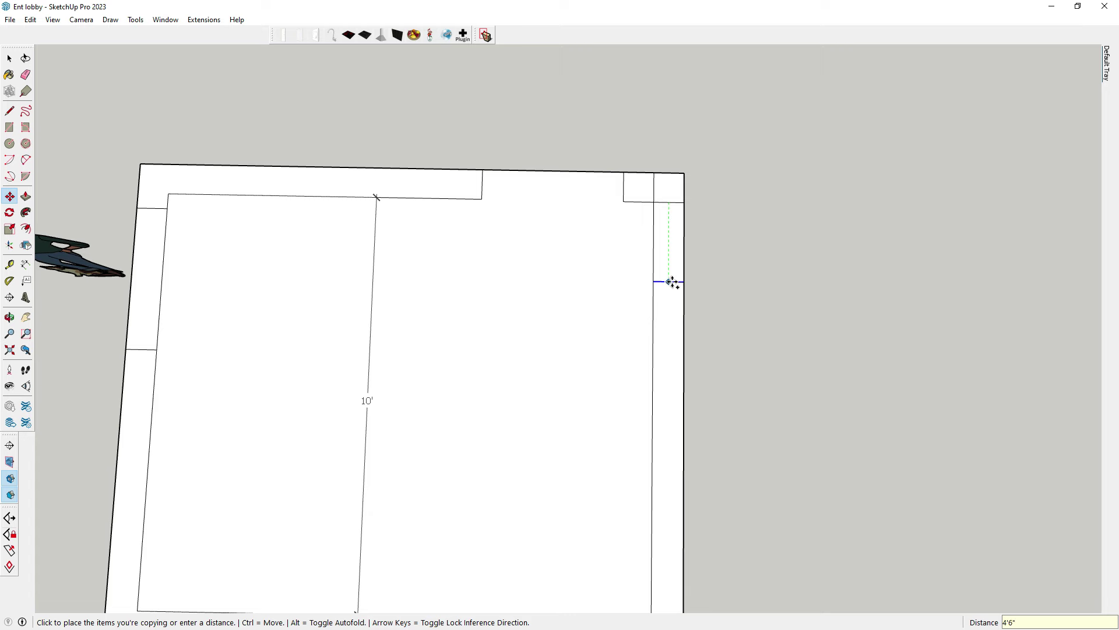
key("Return")
scroll(645, 290, "down", 3)
Step: Draw a line down along the right wall's edge
key("l")
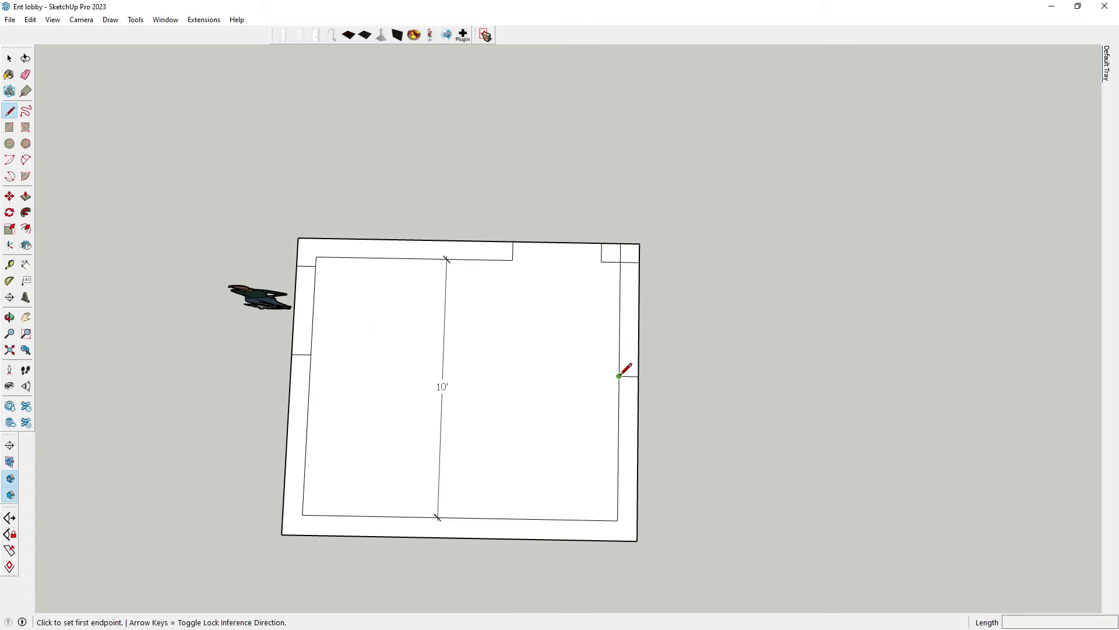
left_click(620, 376)
left_click(618, 520)
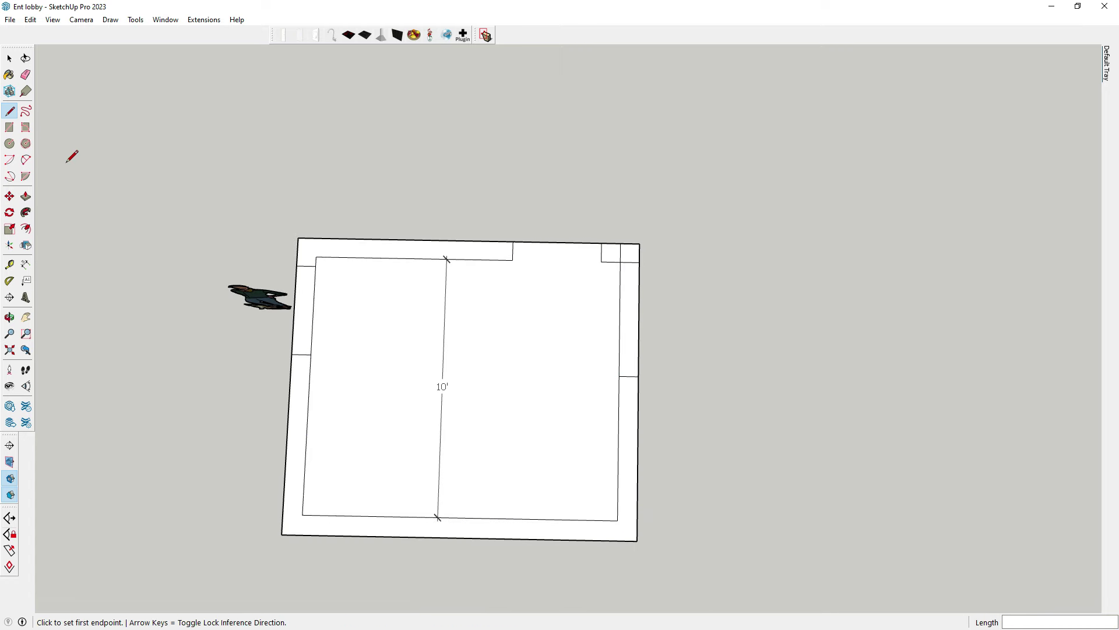
Step: Outline the adjoining area from the wall's outer bottom-right corner and close it into a face
left_click(637, 541)
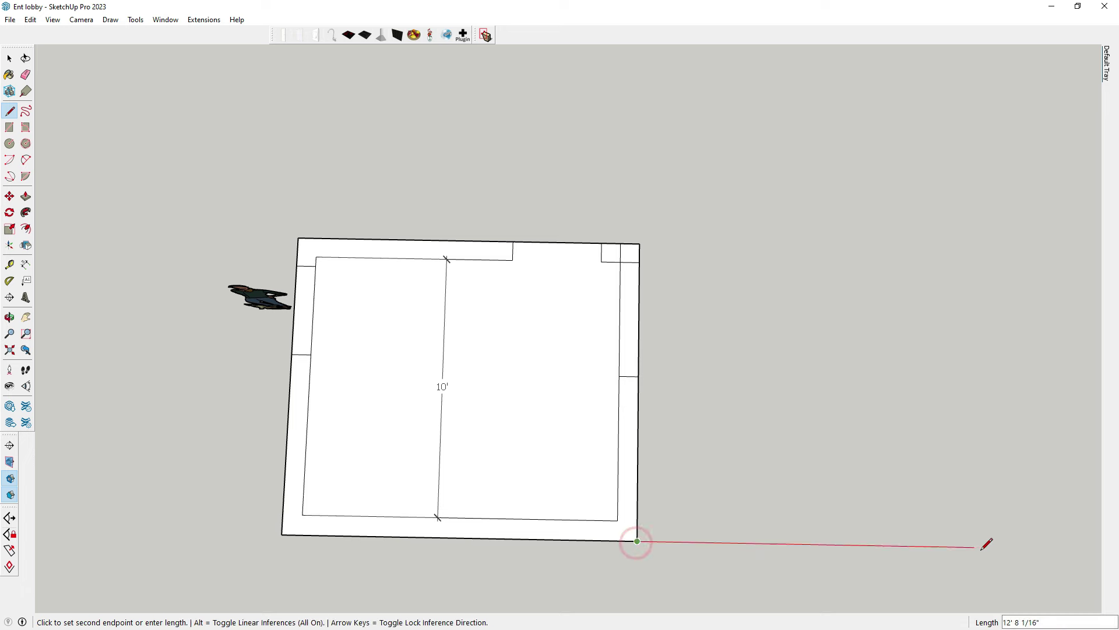
left_click(1029, 548)
left_click(1016, 211)
double_click(605, 204)
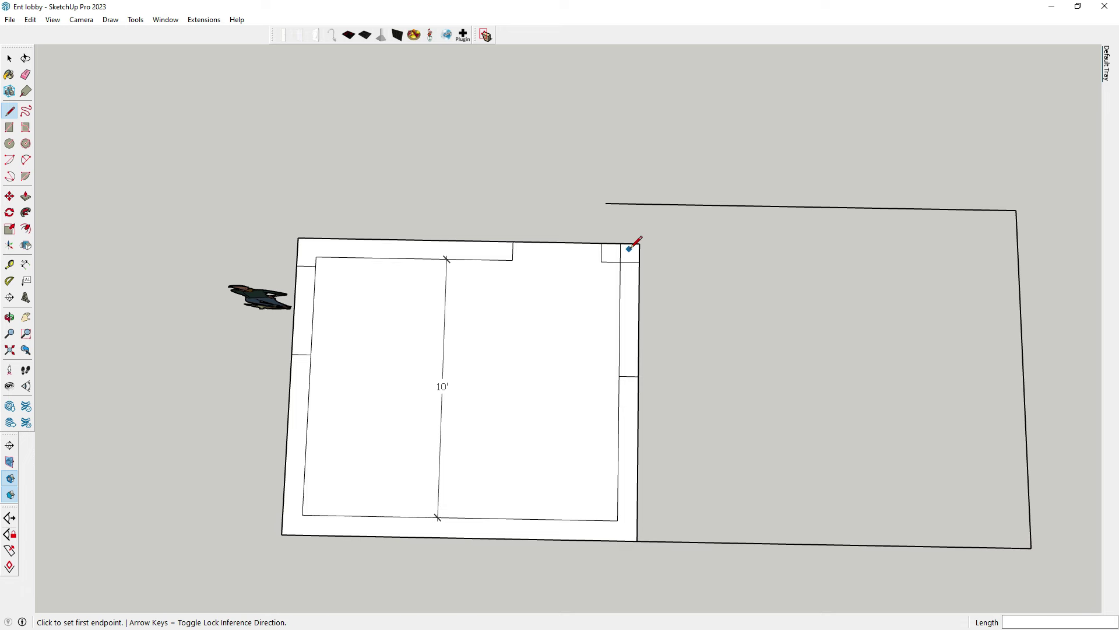
left_click(630, 247)
left_click(641, 205)
scroll(507, 399, "down", 2)
scroll(558, 467, "up", 4)
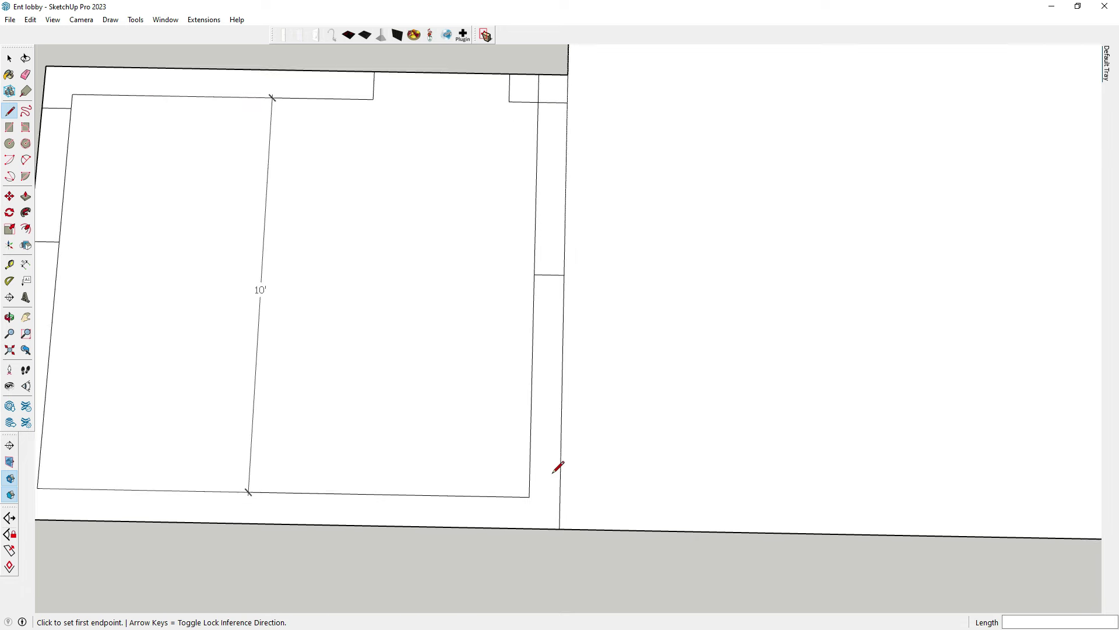
scroll(557, 467, "up", 1)
Step: Draw the inner wall line 6' 9" to the right from the inner corner
left_click(526, 496)
scroll(688, 489, "down", 2)
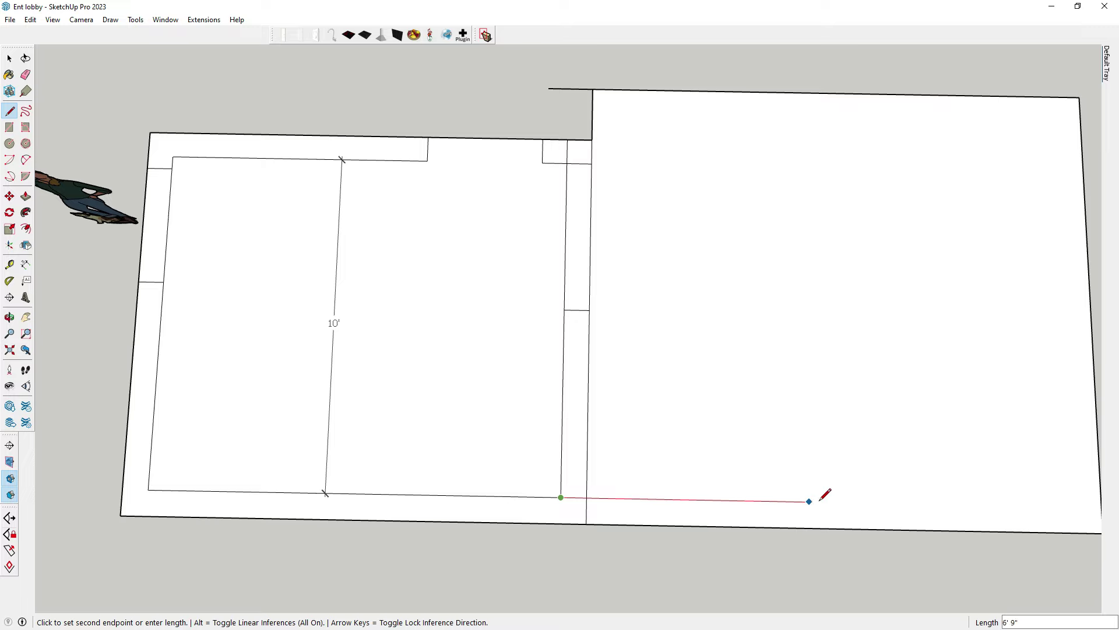
left_click(844, 501)
Step: Copy the wall edge 5' into the new area, then copy it again 9" over
key("Escape")
left_click(9, 196)
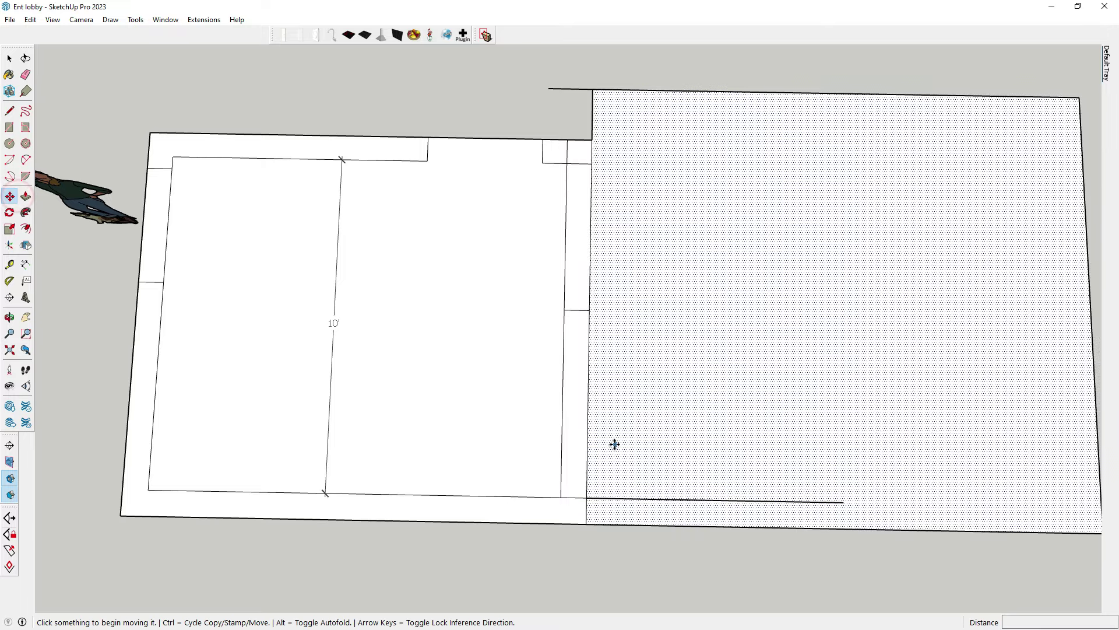
key("ctrl")
left_click(587, 433)
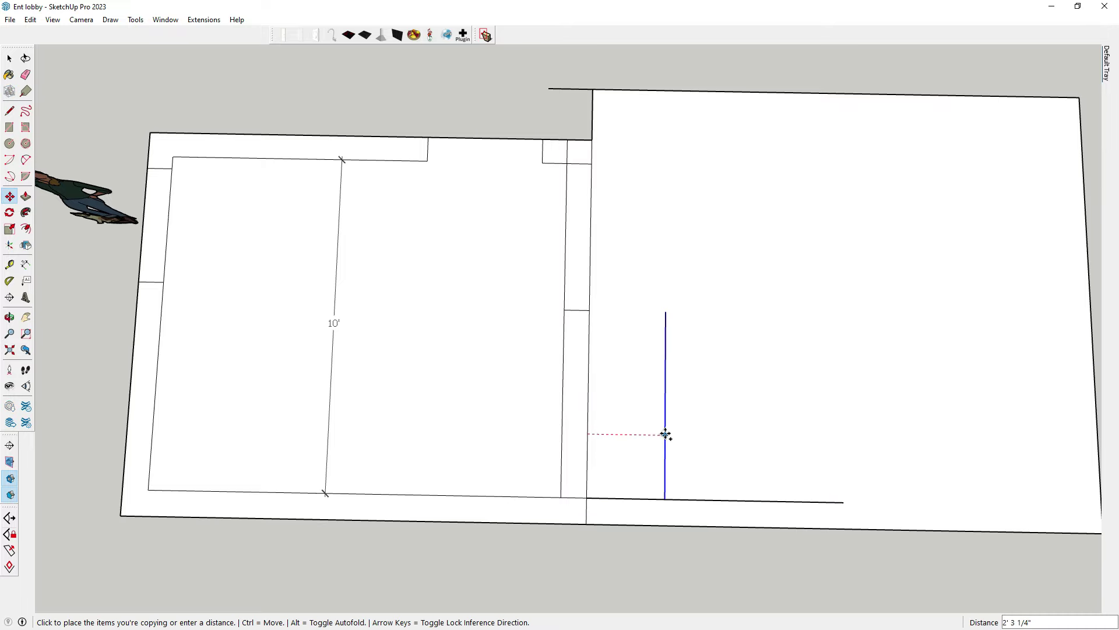
type("5'")
key("Return")
left_click(758, 434)
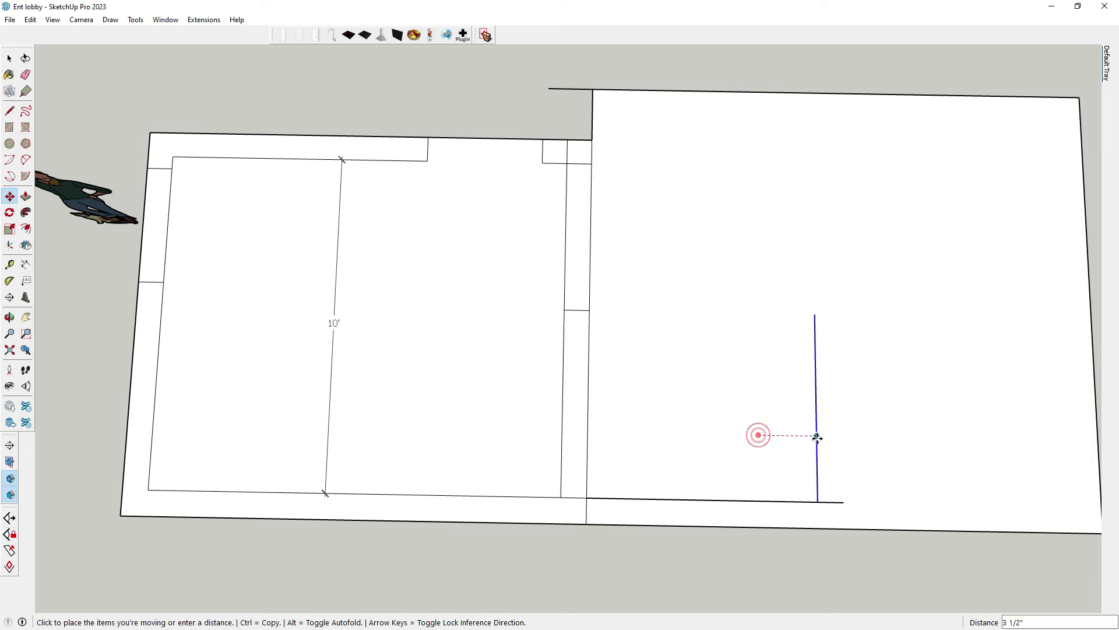
key("Return")
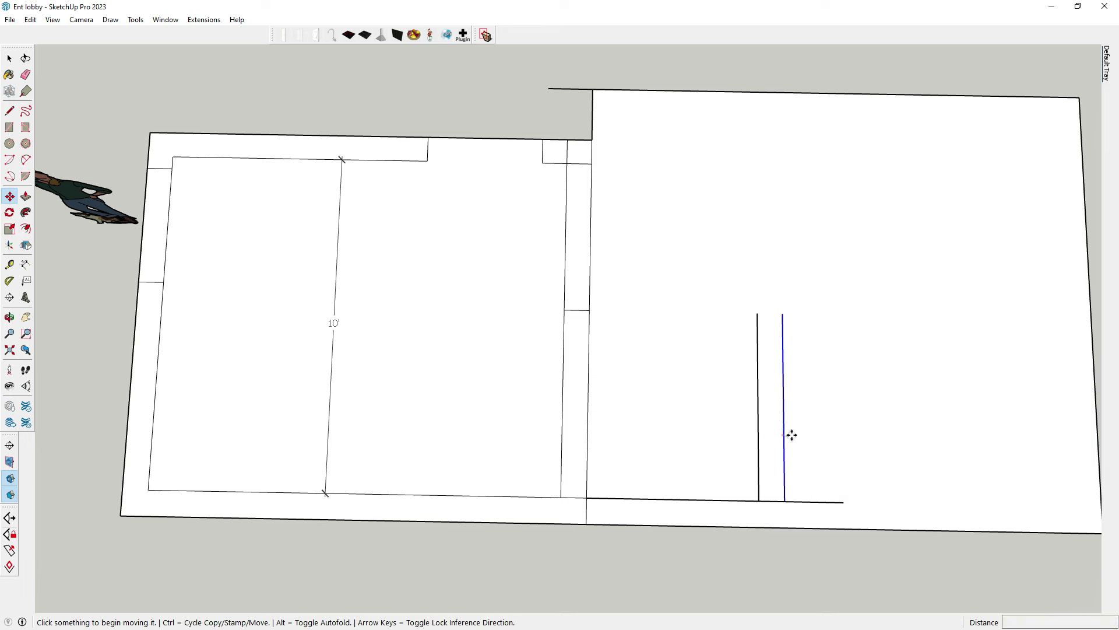
left_click(783, 435)
type("5'")
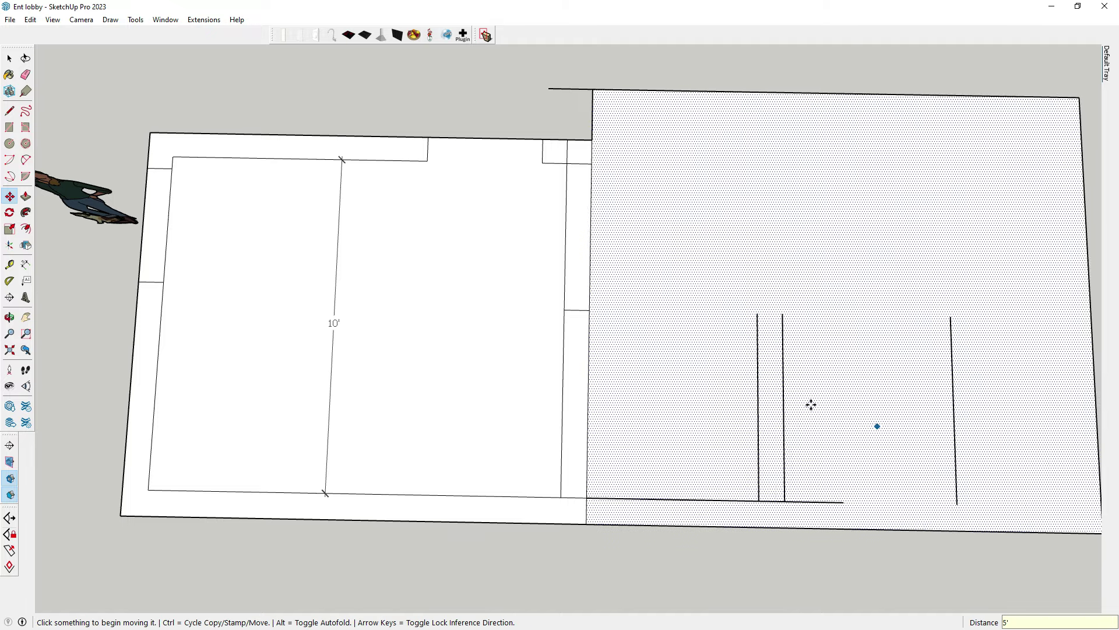
Step: Shift a vertical line right, extend the bottom line, and copy the right vertical 9" over
scroll(949, 446, "down", 3)
left_click(858, 427)
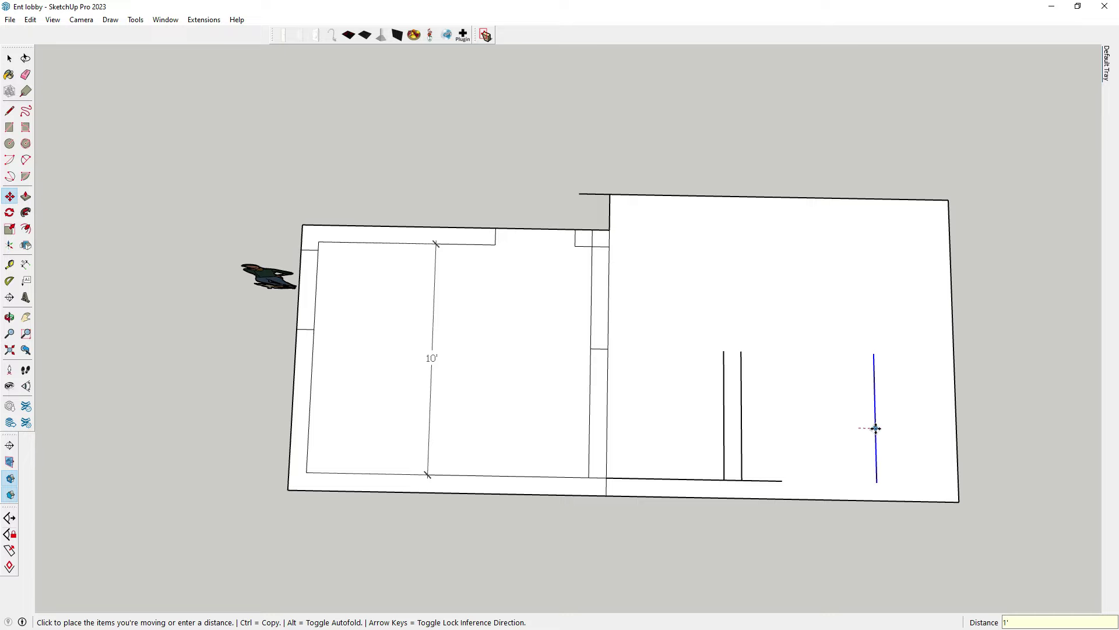
left_click(875, 429)
scroll(758, 469, "up", 3)
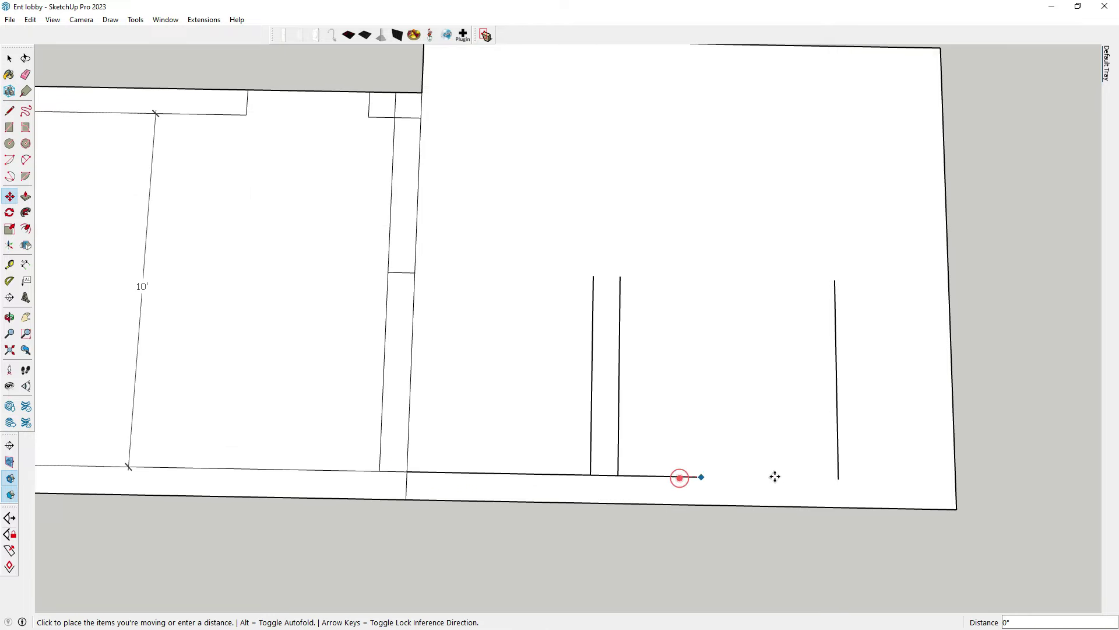
left_click(884, 479)
left_click(844, 430, "ctrl")
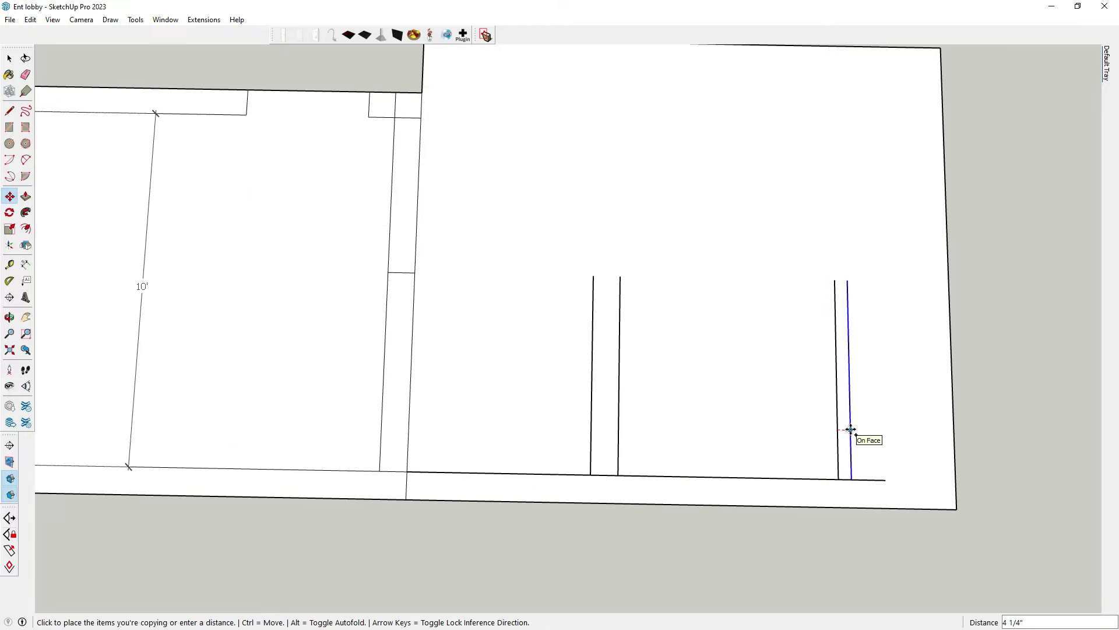
key("Return")
Step: Draw a line joining the new vertical's end down to the bottom edge
scroll(411, 338, "down", 1)
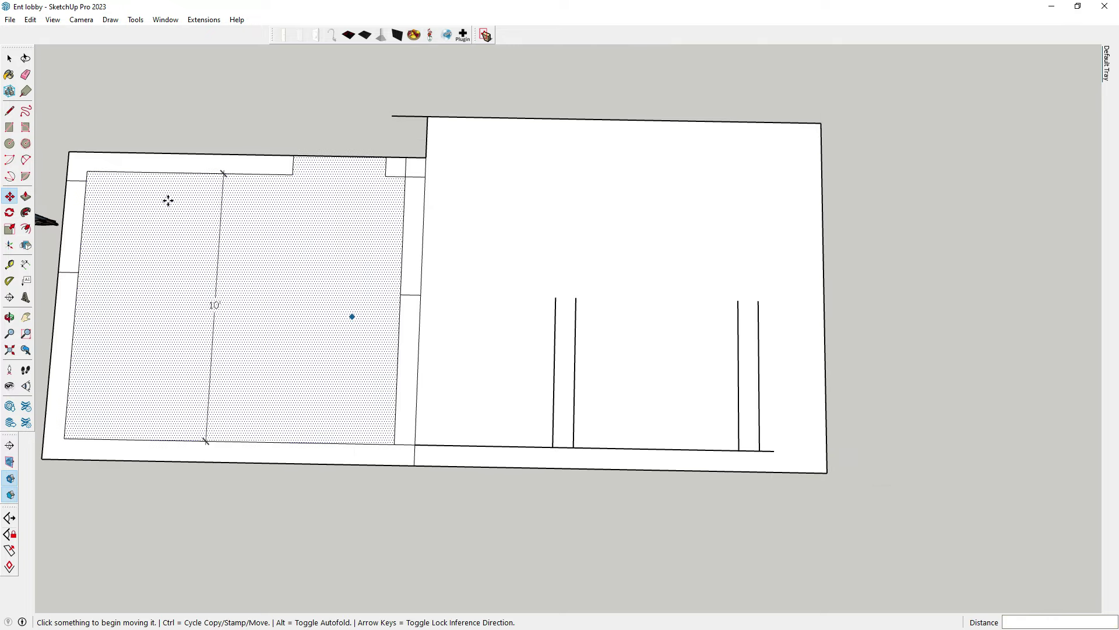
key("l")
left_click(758, 449)
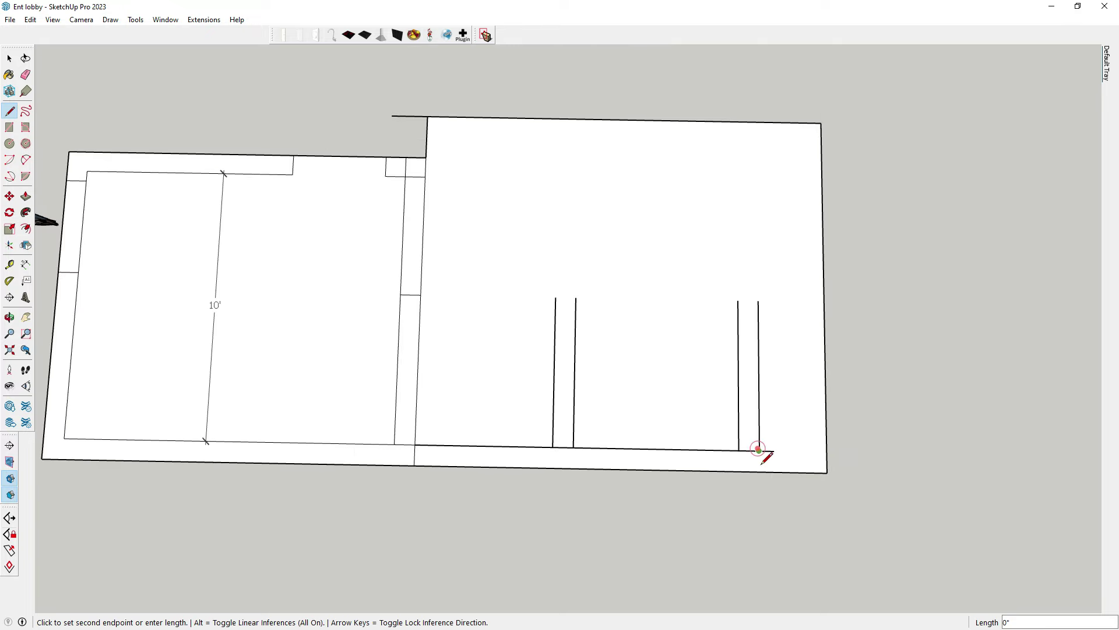
left_click(759, 471)
scroll(647, 303, "down", 2)
scroll(561, 276, "up", 2)
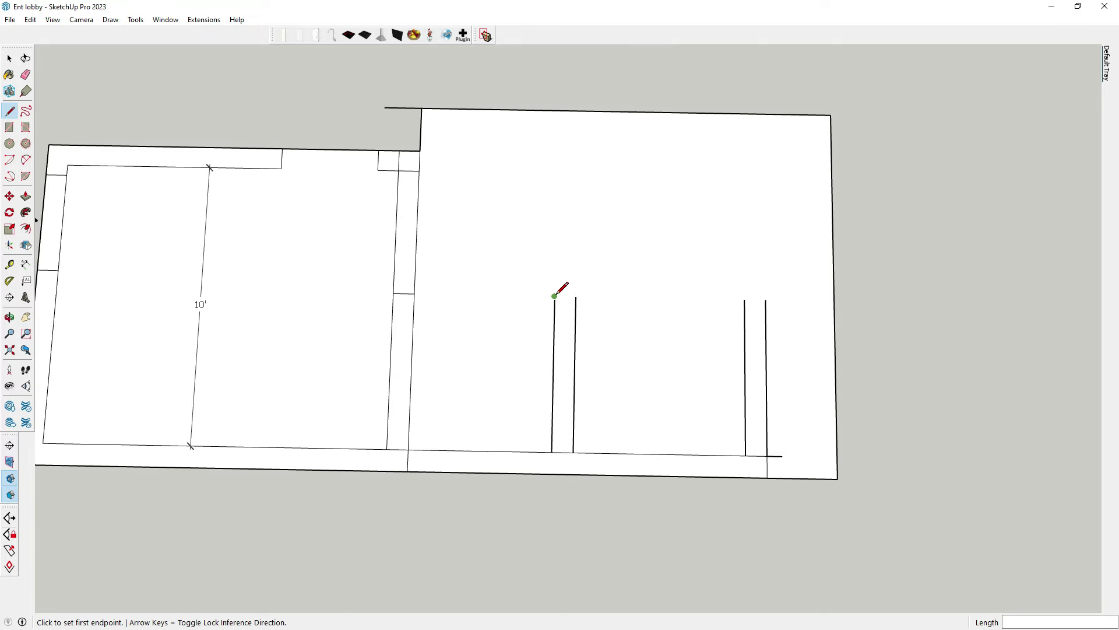
Step: Copy the bottom edge 5' upward, then copy it again 9" higher
left_click(10, 196)
key("ctrl")
left_click(620, 453)
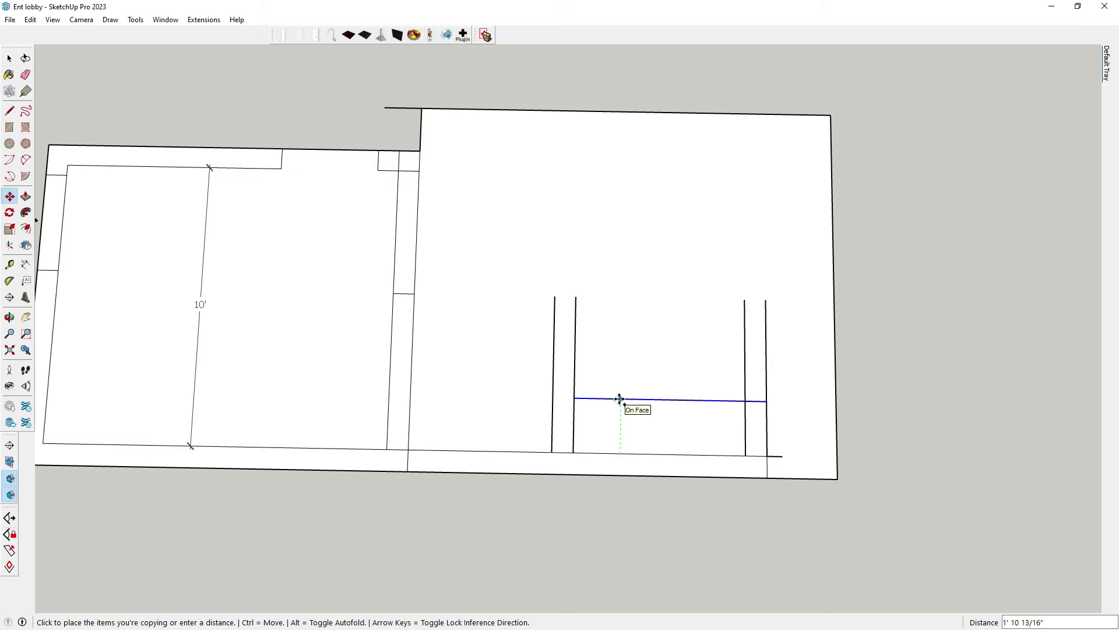
type("5'")
key("Return")
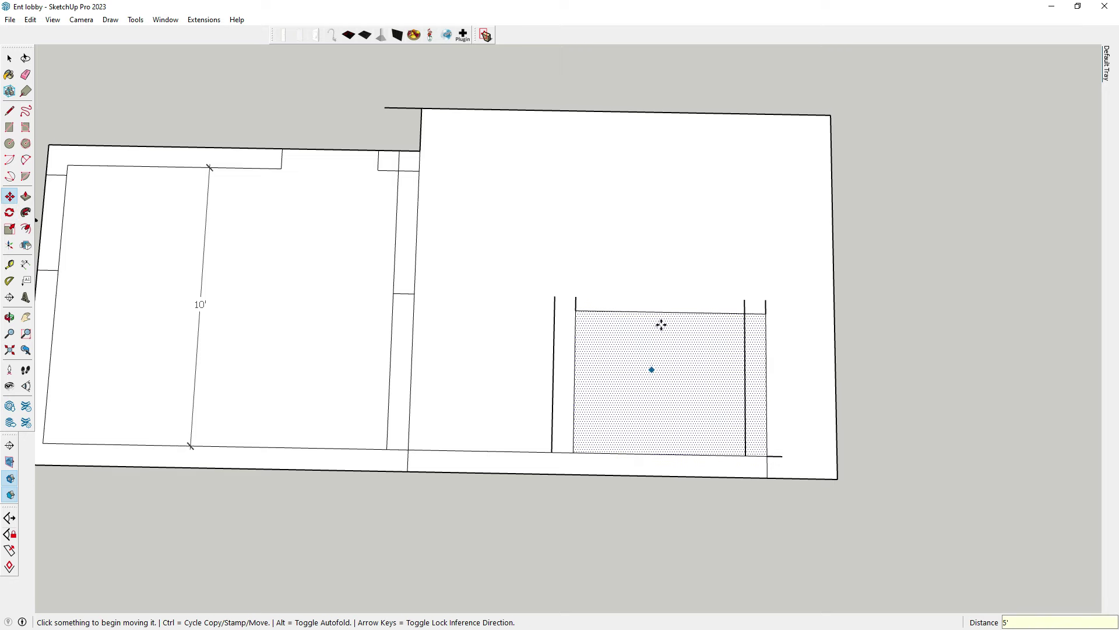
left_click(654, 312)
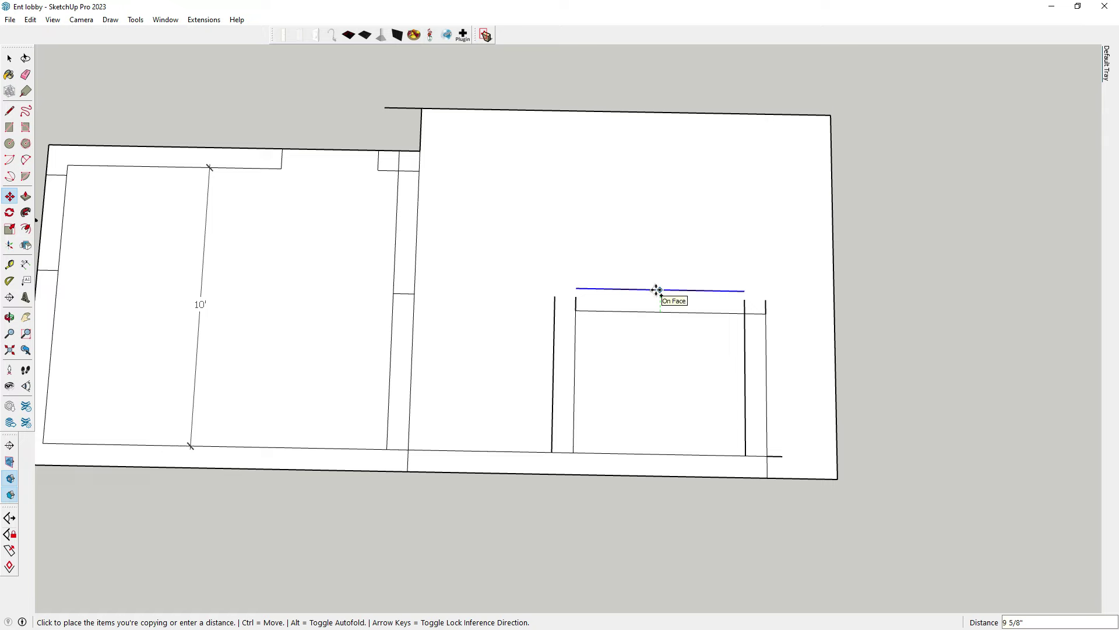
key("Return")
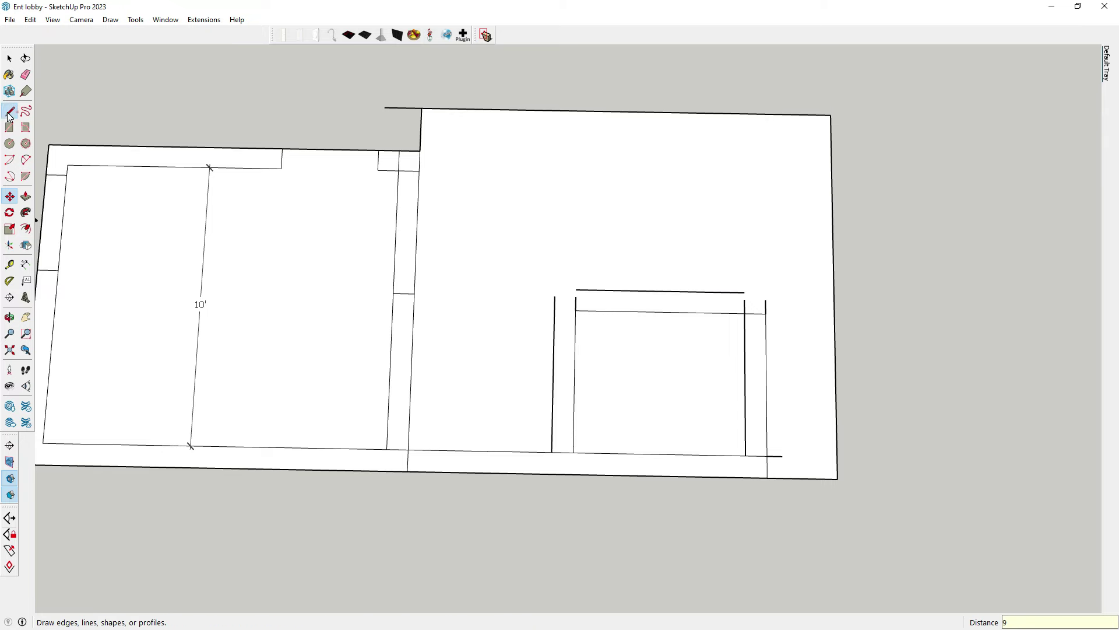
Step: Extend the rectangle's top edge leftward from its top-left corner
left_click(9, 111)
scroll(528, 277, "up", 2)
scroll(606, 311, "up", 2)
left_click(595, 357)
left_click(597, 299)
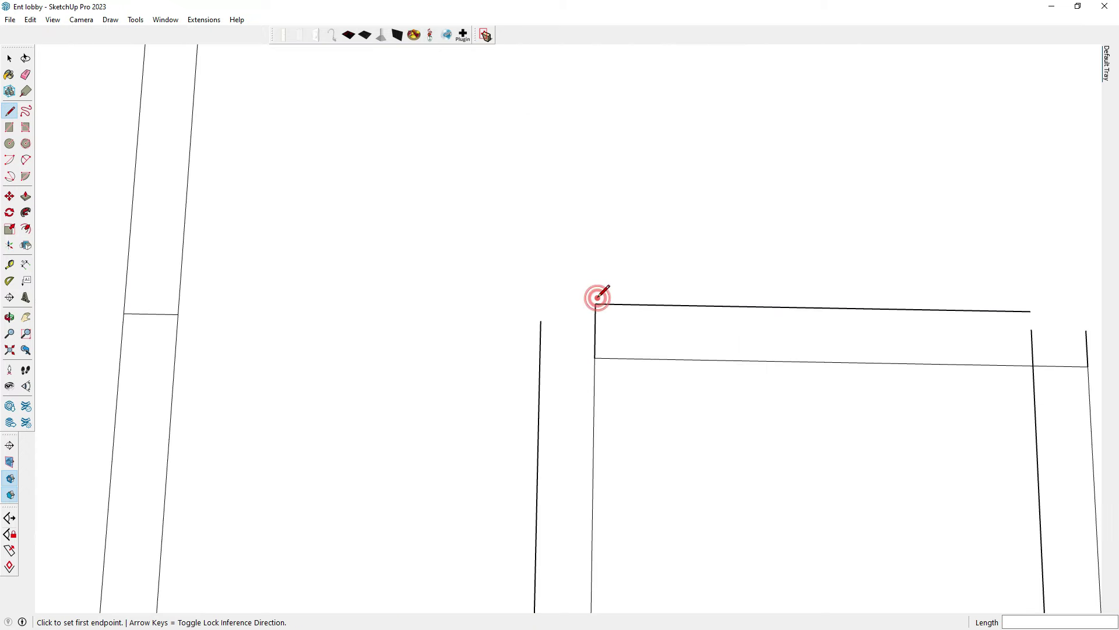
scroll(597, 298, "down", 1)
left_click(596, 302)
left_click(526, 302)
key("Escape")
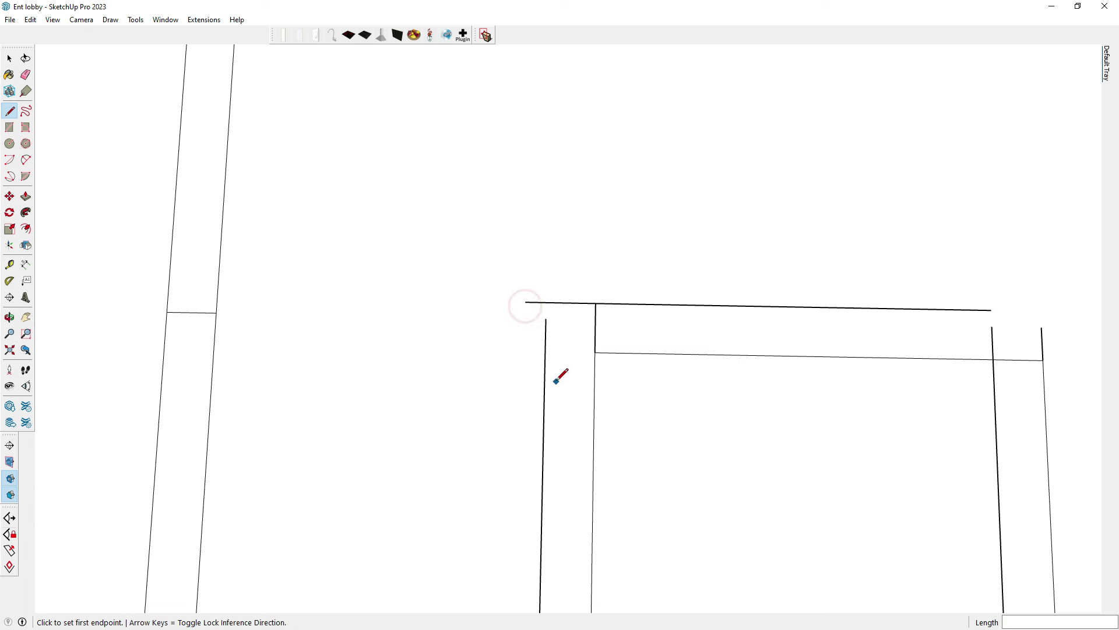
Step: Draw a vertical line from bottom to top edge and short edges at the top-right corner
scroll(559, 408, "down", 3)
left_click(551, 515)
left_click(557, 255)
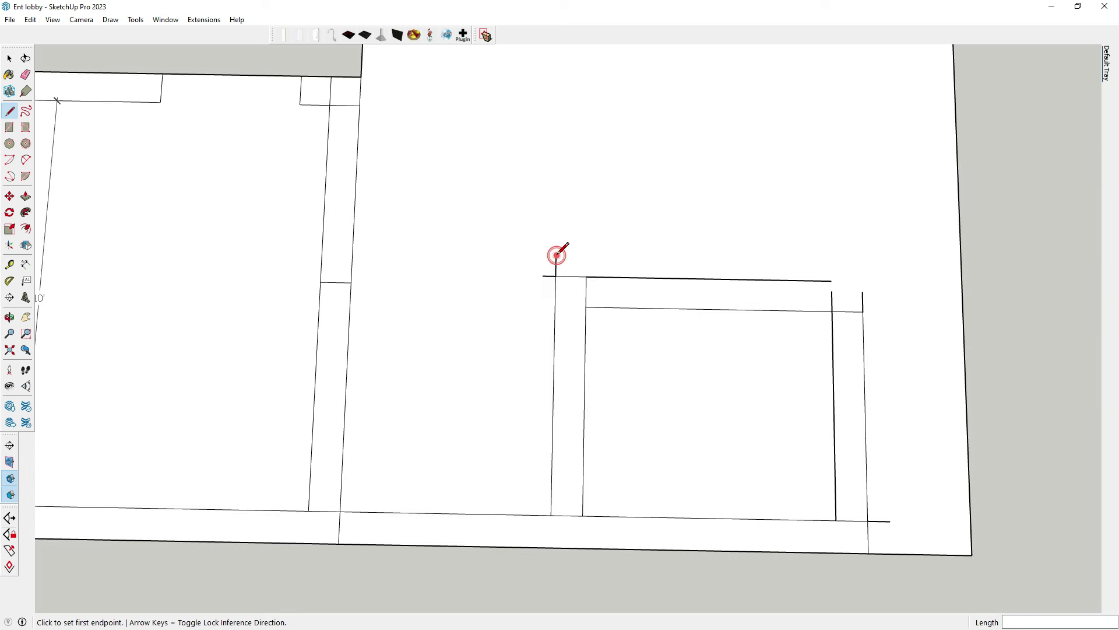
left_click(832, 280)
key("Escape")
left_click(831, 280)
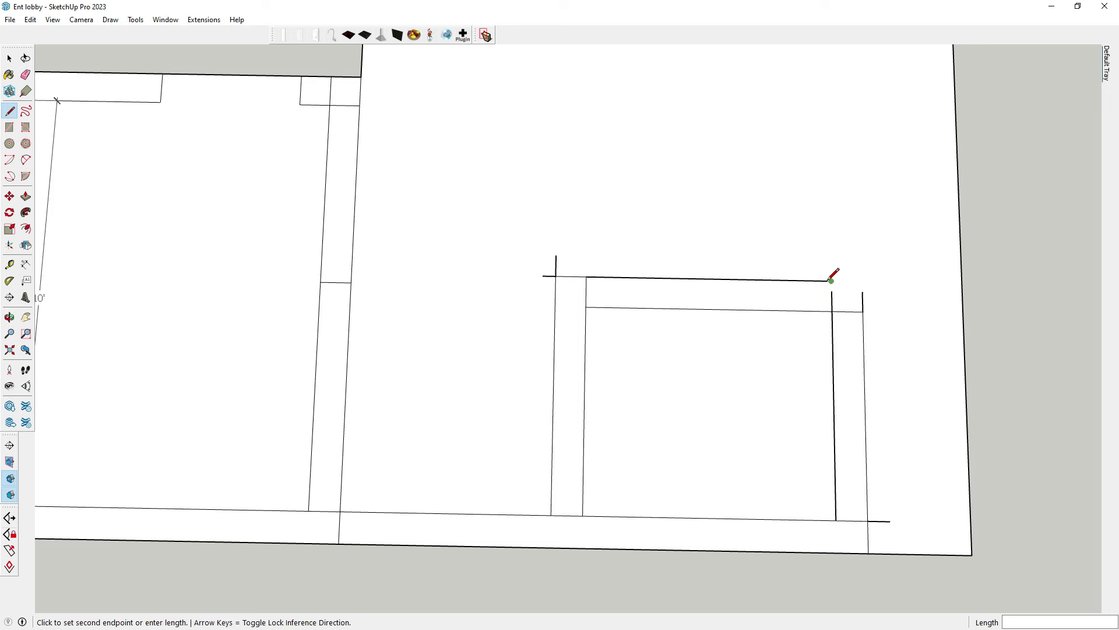
left_click(905, 281)
left_click(864, 250)
left_click(832, 233)
Step: Erase the short corner edges and the bottom segment between wall and jamb
key("e")
scroll(648, 274, "up", 1)
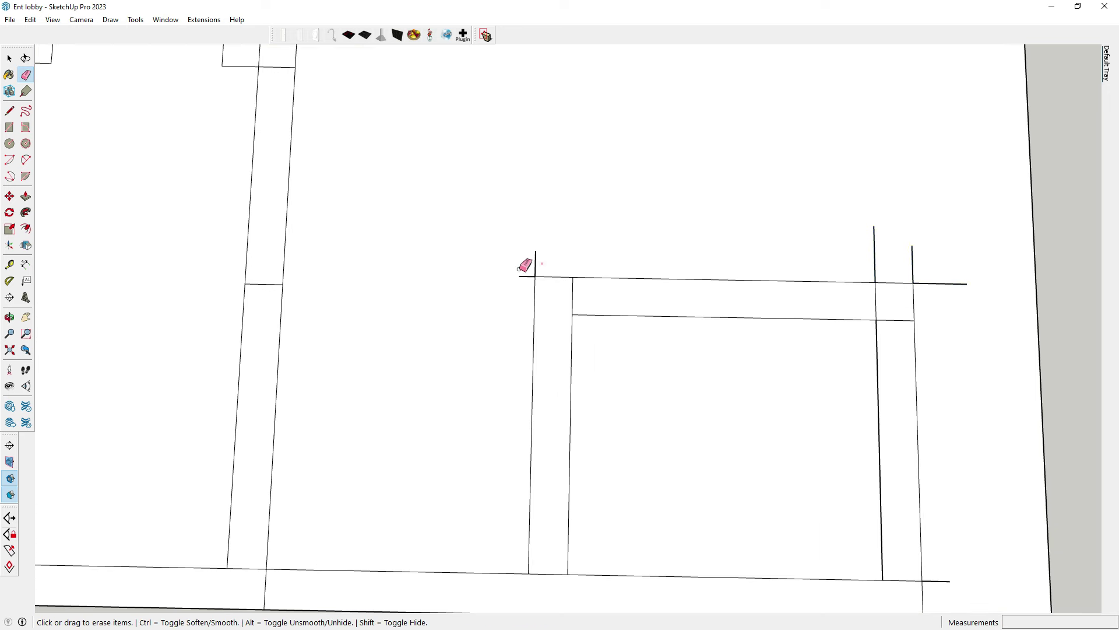
left_click_drag(887, 303, 883, 283)
scroll(795, 263, "down", 1)
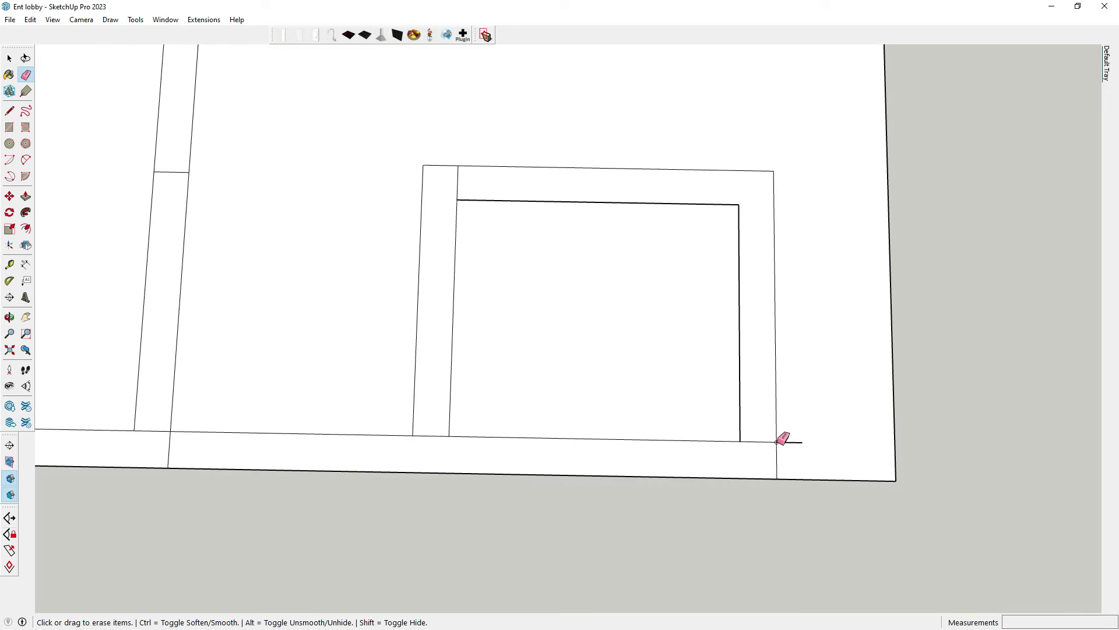
left_click(431, 434)
Step: Retrace the inner frame's top and right edges down to the bottom wall line
key("l")
left_click(457, 200)
left_click(738, 204)
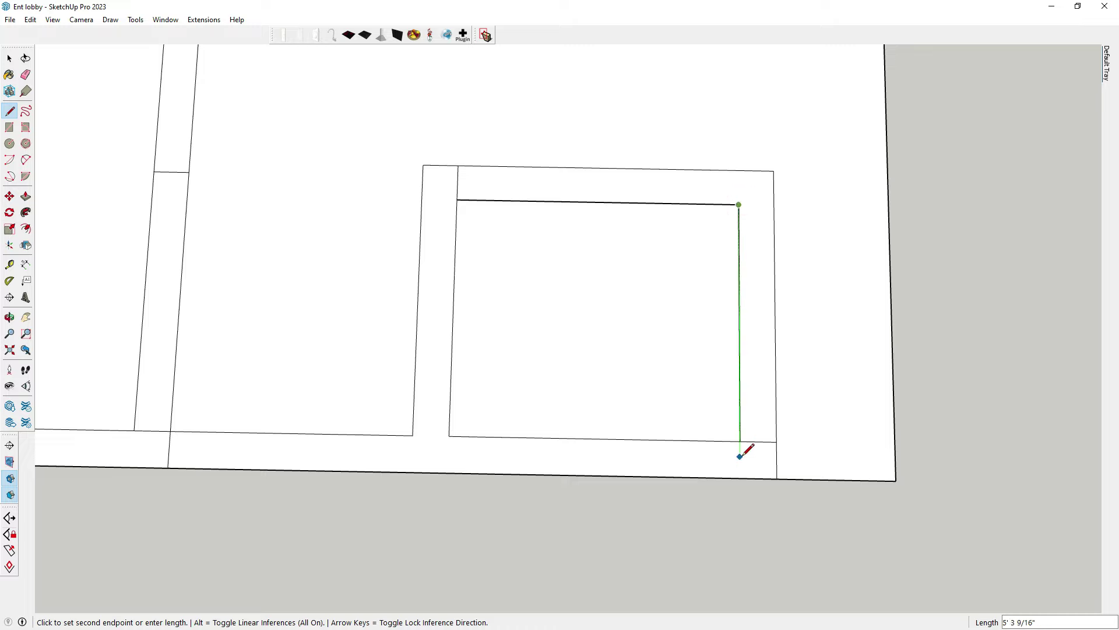
left_click(740, 456)
key("e")
scroll(673, 433, "up", 1)
scroll(670, 435, "down", 1)
key("l")
scroll(469, 220, "up", 1)
Step: Copy an edge lower on the wall and check the 2' 6" distance to the jamb
key("m")
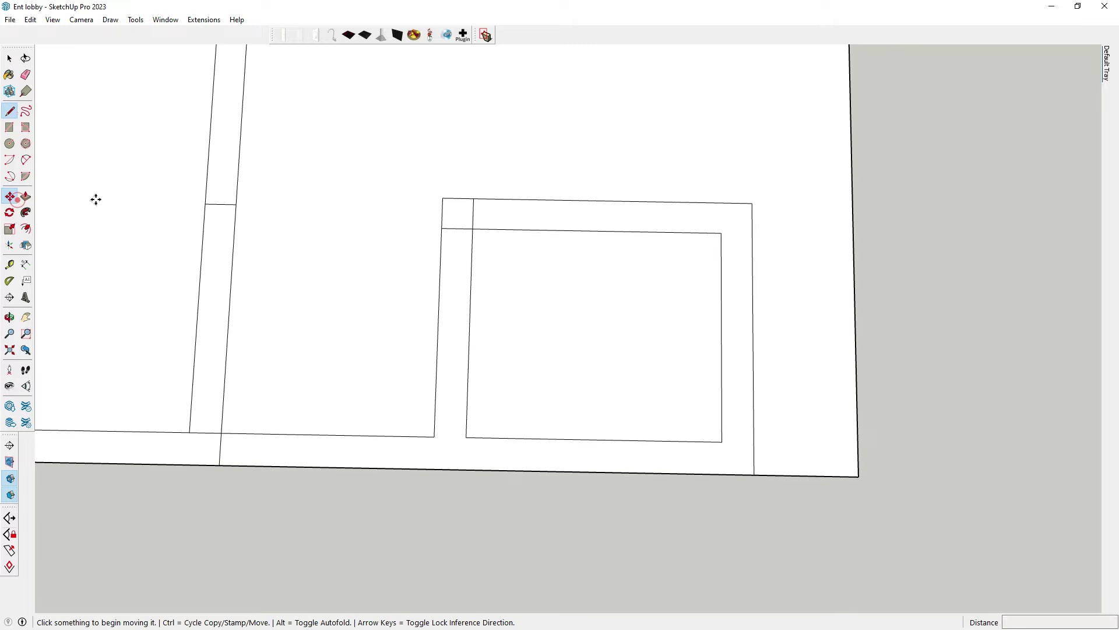
scroll(467, 245, "up", 1)
left_click(451, 222)
left_click(446, 363)
left_click(26, 264)
left_click(424, 437)
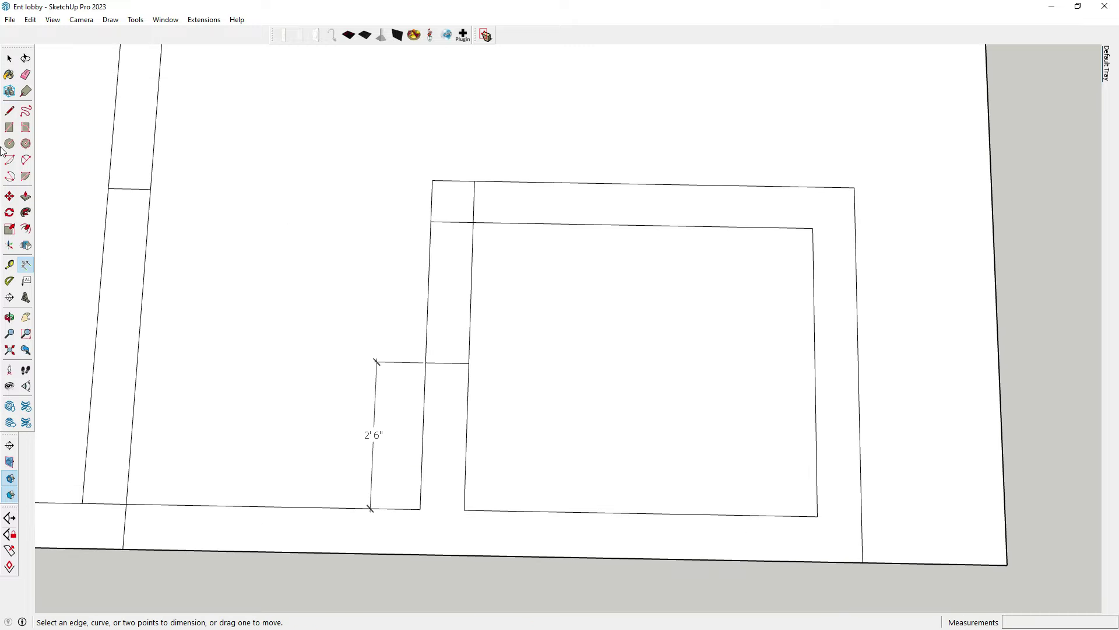
Step: Erase the divider segment in the top strip
key("e")
left_click(9, 196)
key("e")
scroll(458, 343, "down", 1)
scroll(488, 271, "up", 1)
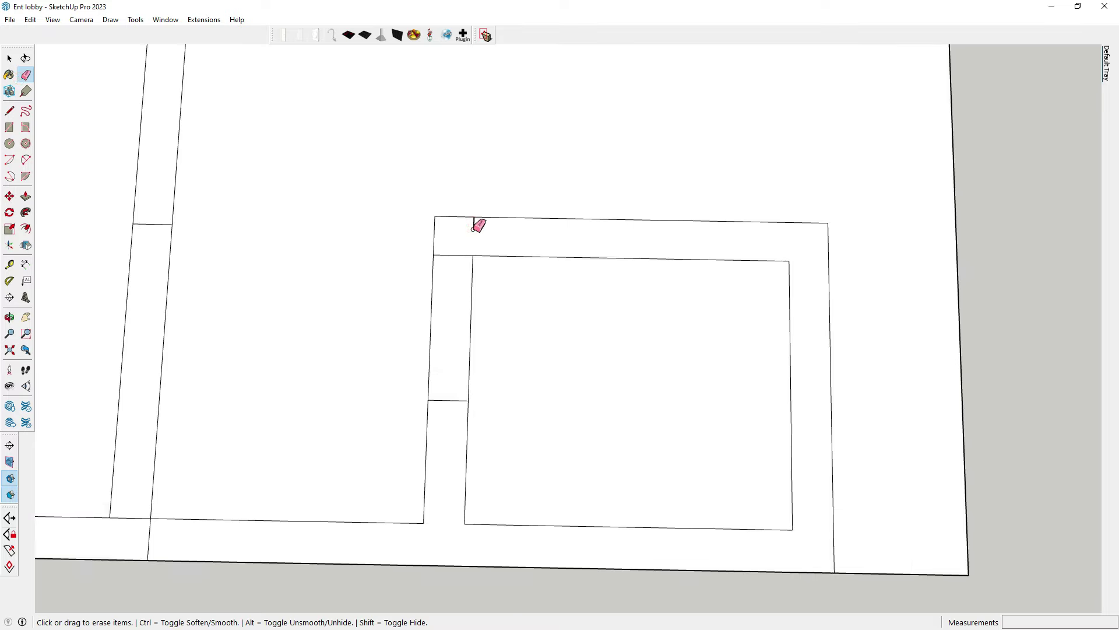
left_click(475, 230)
scroll(482, 303, "down", 1)
scroll(460, 307, "down", 1)
scroll(457, 251, "up", 1)
Step: Copy a vertical edge to the right and erase the unneeded vertical edge
key("m")
left_click(457, 251)
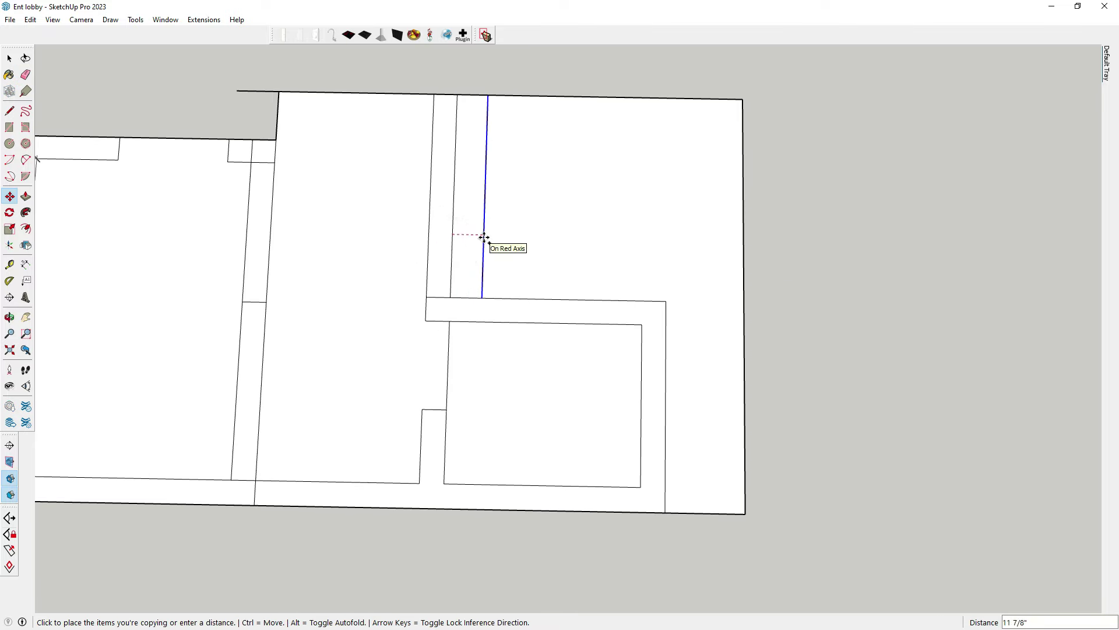
left_click(477, 234)
key("e")
left_click(432, 198)
scroll(350, 145, "down", 1)
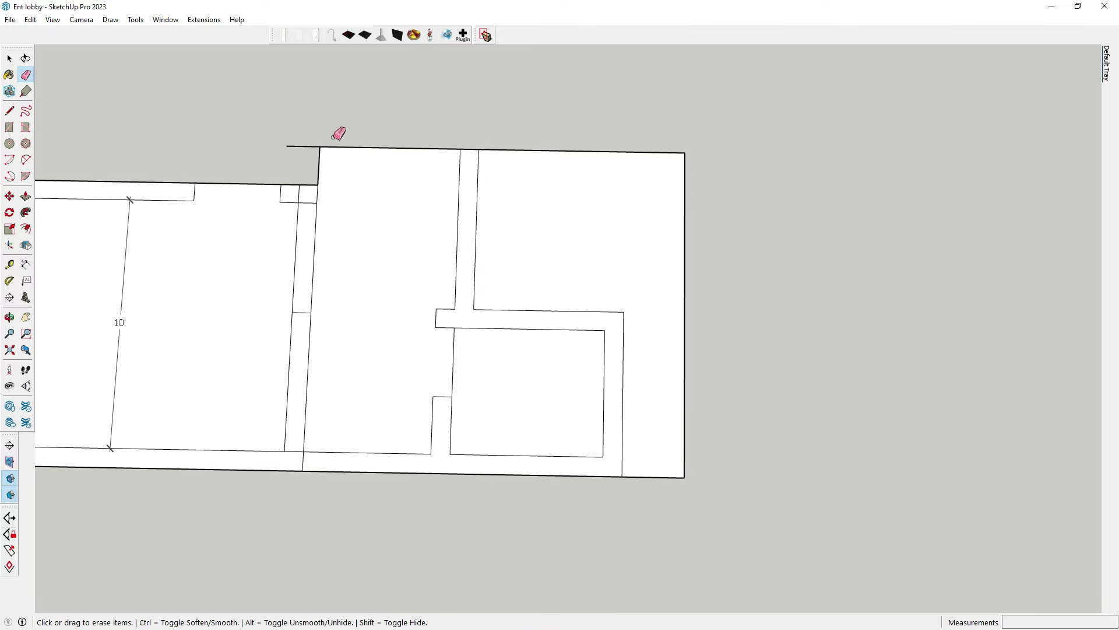
scroll(324, 190, "up", 1)
Step: Draw two parallel lines across the upper strip to the right outer wall
key("l")
left_click(316, 194)
left_click(750, 201)
left_click(314, 216)
left_click(752, 222)
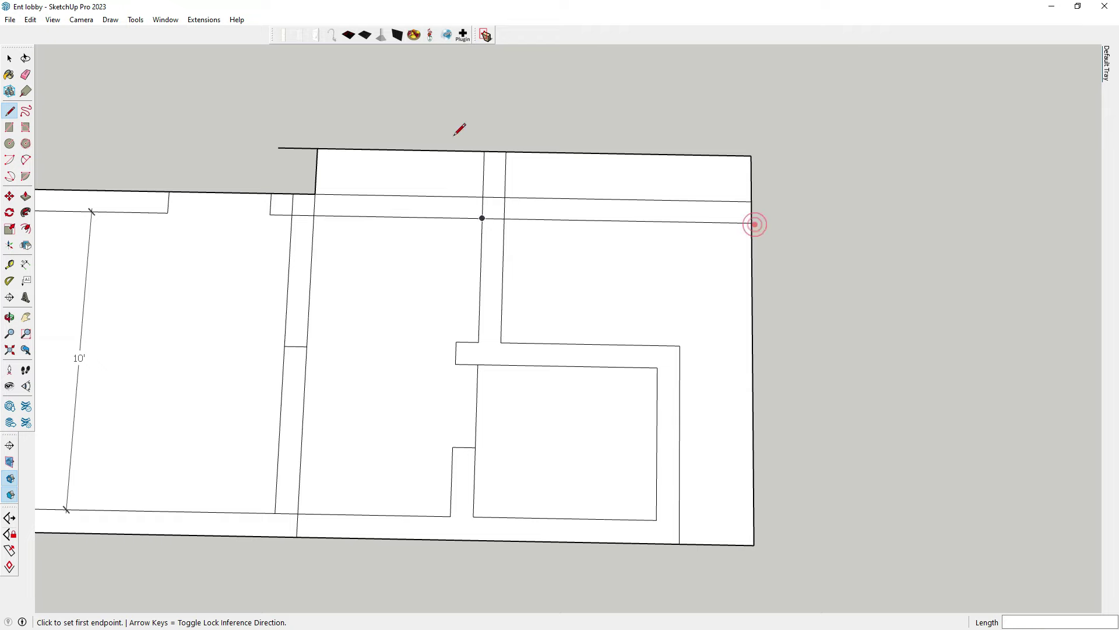
key("e")
scroll(414, 185, "up", 1)
key("l")
Step: Move the vertical edge in the upper strip further to the left
key("m")
mouse_move(395, 184)
left_mouse_down()
mouse_move(395, 213)
mouse_move(582, 197)
left_mouse_up()
scroll(430, 200, "up", 1)
left_click(430, 200)
left_click(292, 192)
key("e")
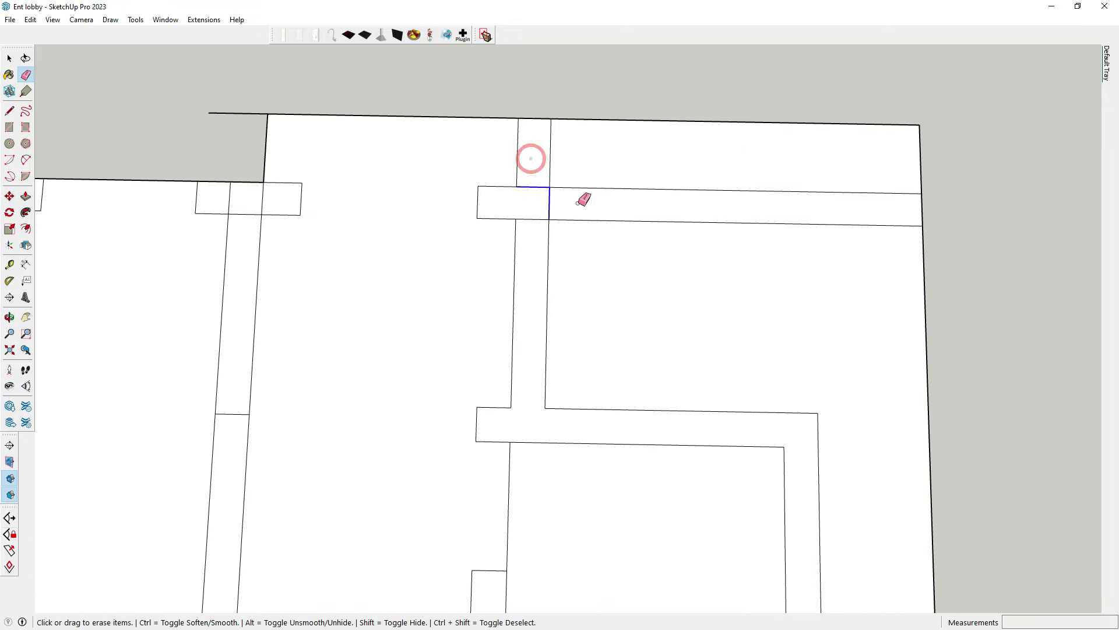
scroll(400, 294, "down", 2)
scroll(500, 309, "down", 1)
scroll(512, 263, "down", 1)
Step: Draw a closing edge from the notch corner down to the box bottom
key("l")
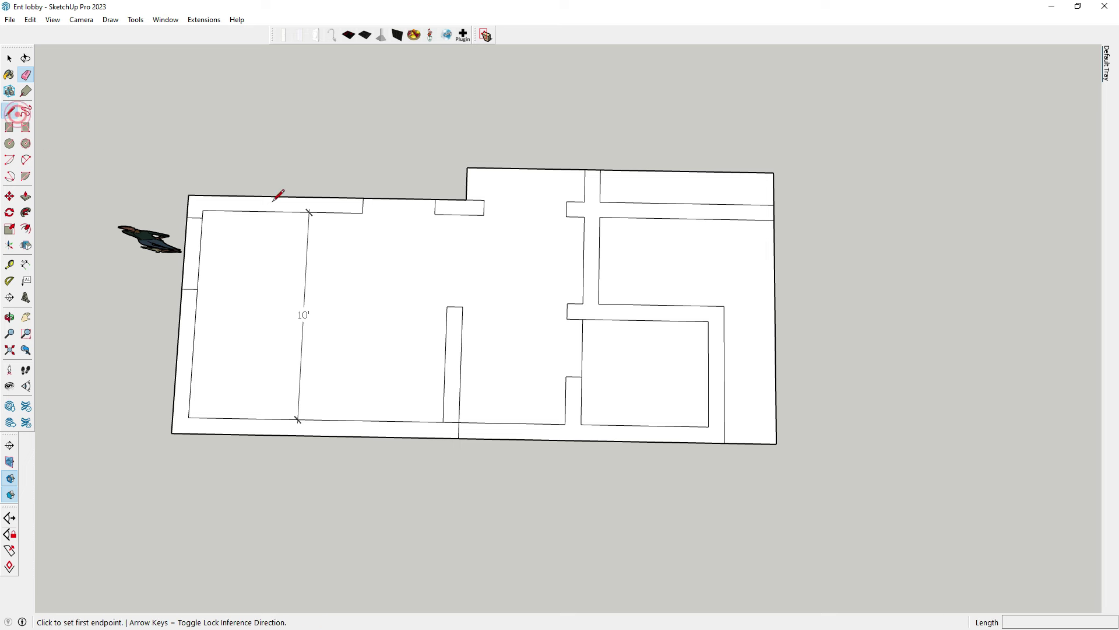
scroll(465, 198, "up", 2)
left_click(466, 198)
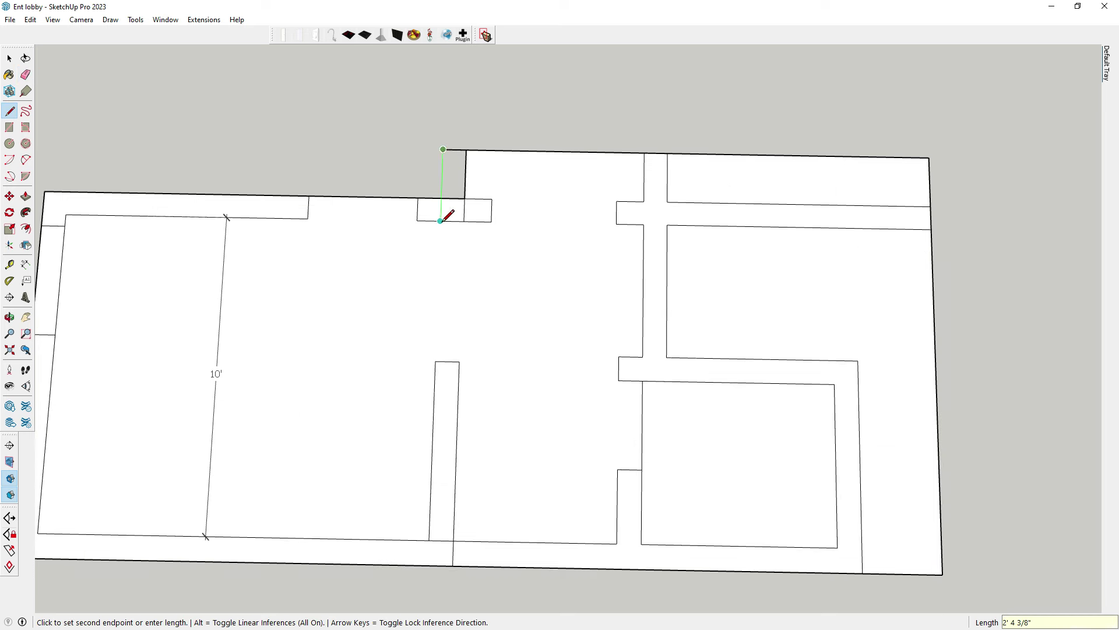
left_click(464, 221)
Step: Erase the upper-right room's top and outer edges, undoing one mistaken erase beside the notch
key("e")
scroll(466, 210, "up", 2)
scroll(488, 197, "down", 3)
left_click_drag(591, 180, 710, 153)
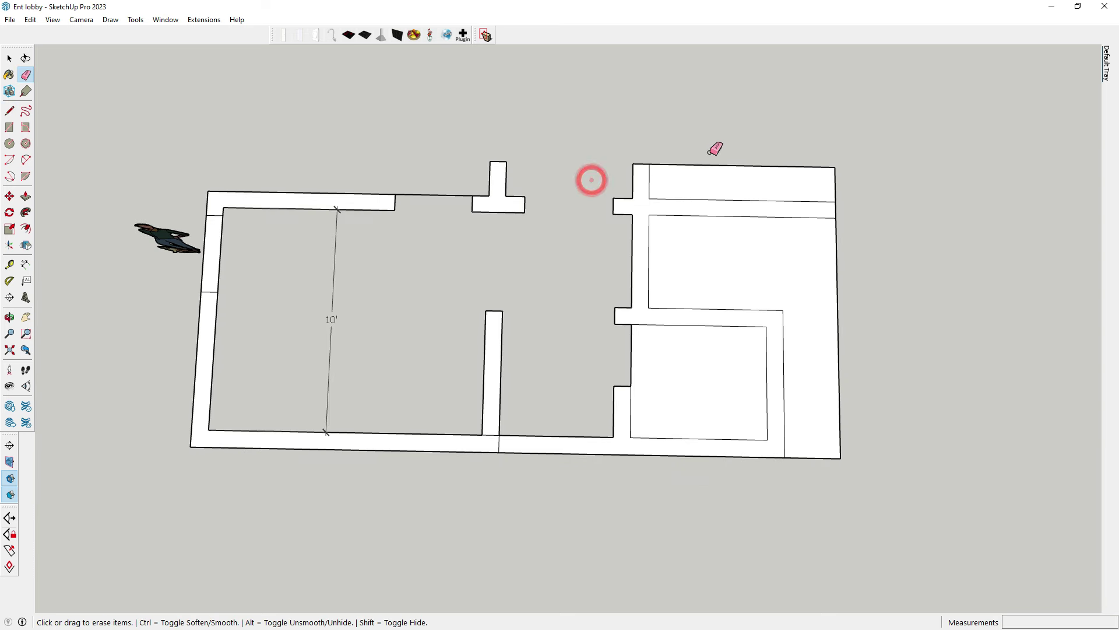
key("ctrl+z")
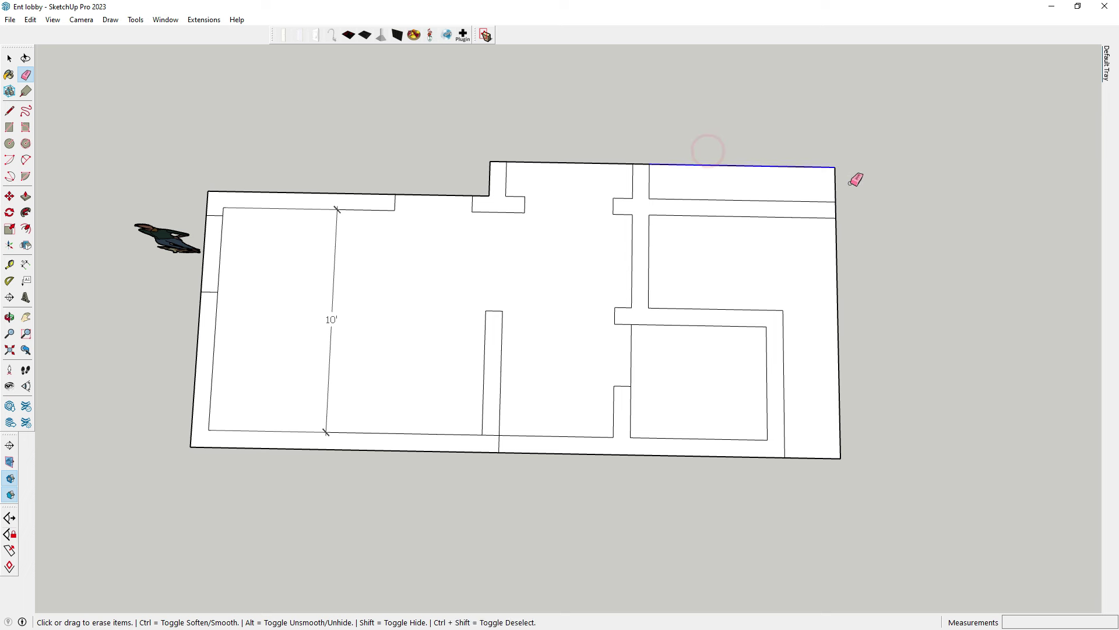
left_click_drag(851, 183, 816, 184)
left_click_drag(864, 288, 821, 501)
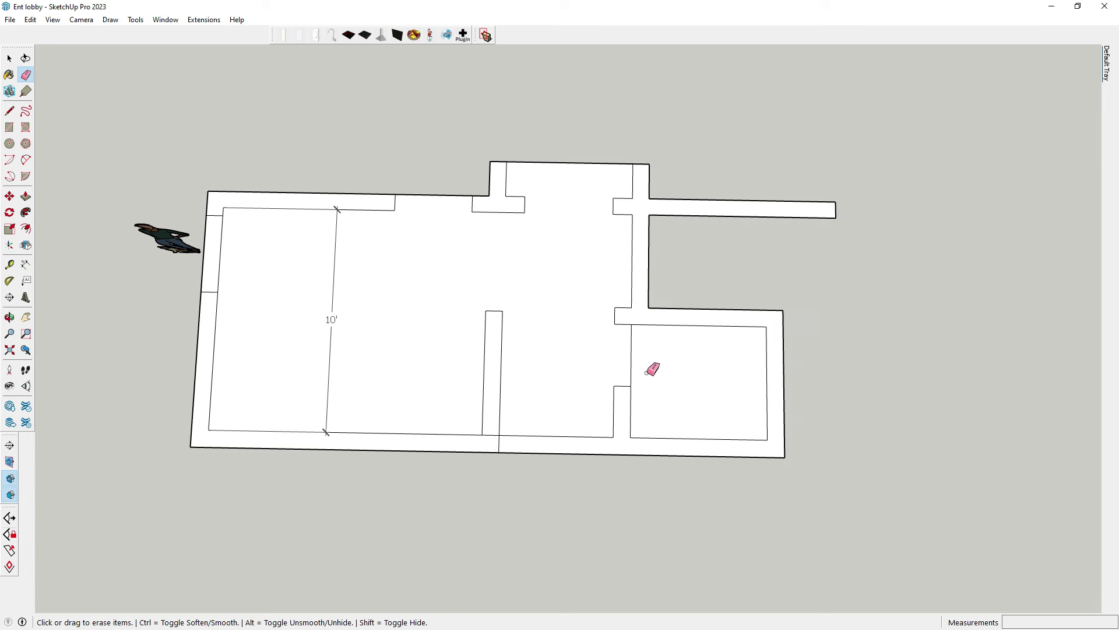
Step: Clear the selection and zoom around the plan to inspect the remaining edges
scroll(497, 448, "up", 2)
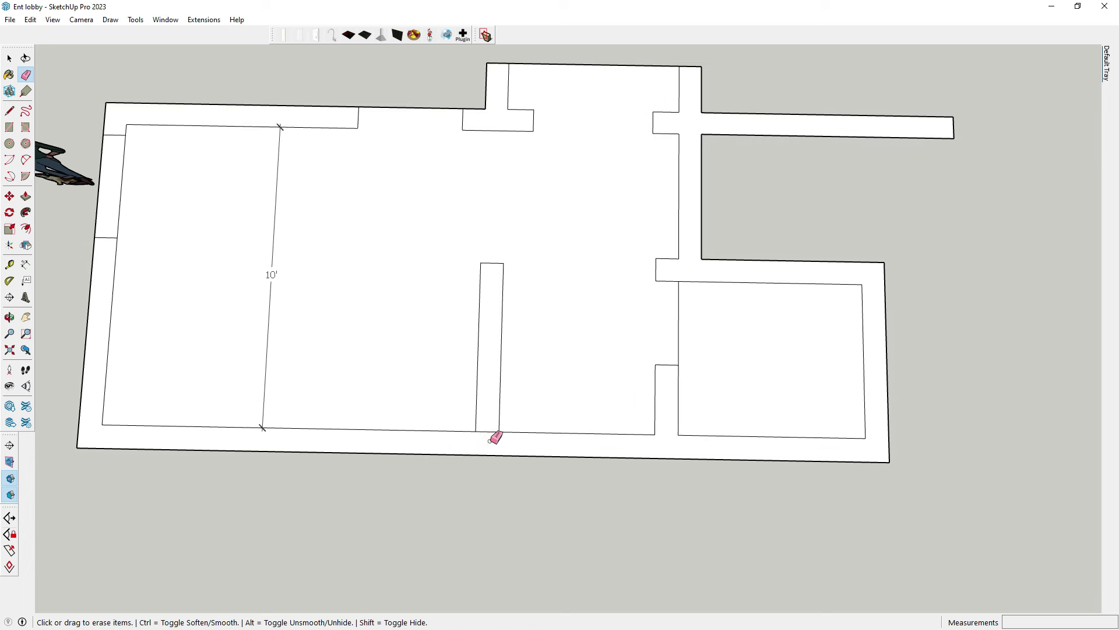
key("space")
left_click(189, 73)
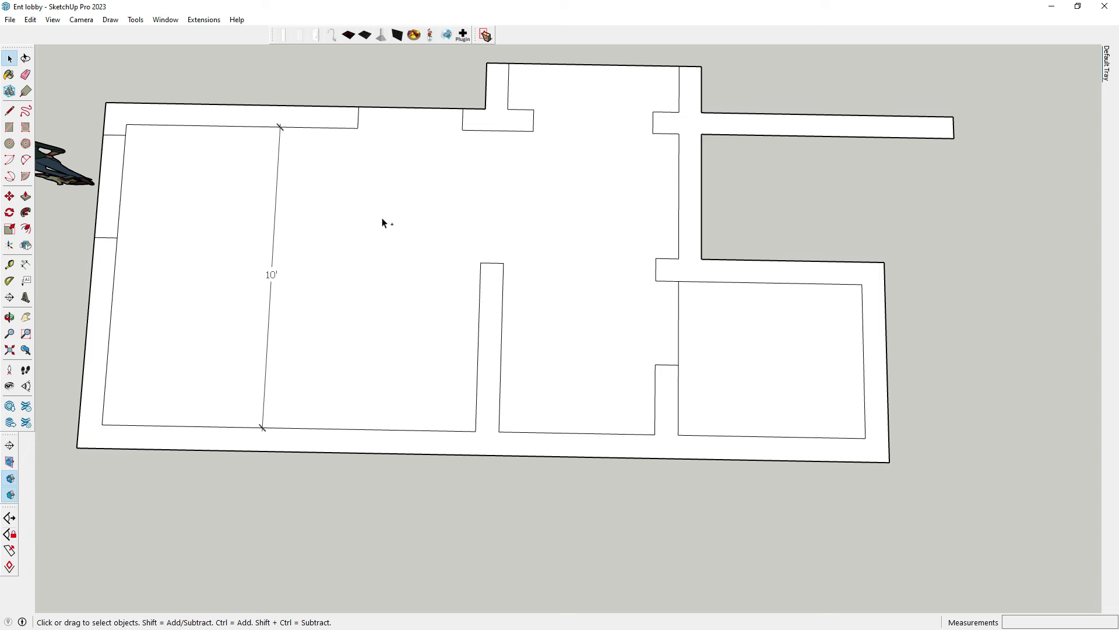
scroll(282, 218, "down", 2)
scroll(262, 227, "up", 2)
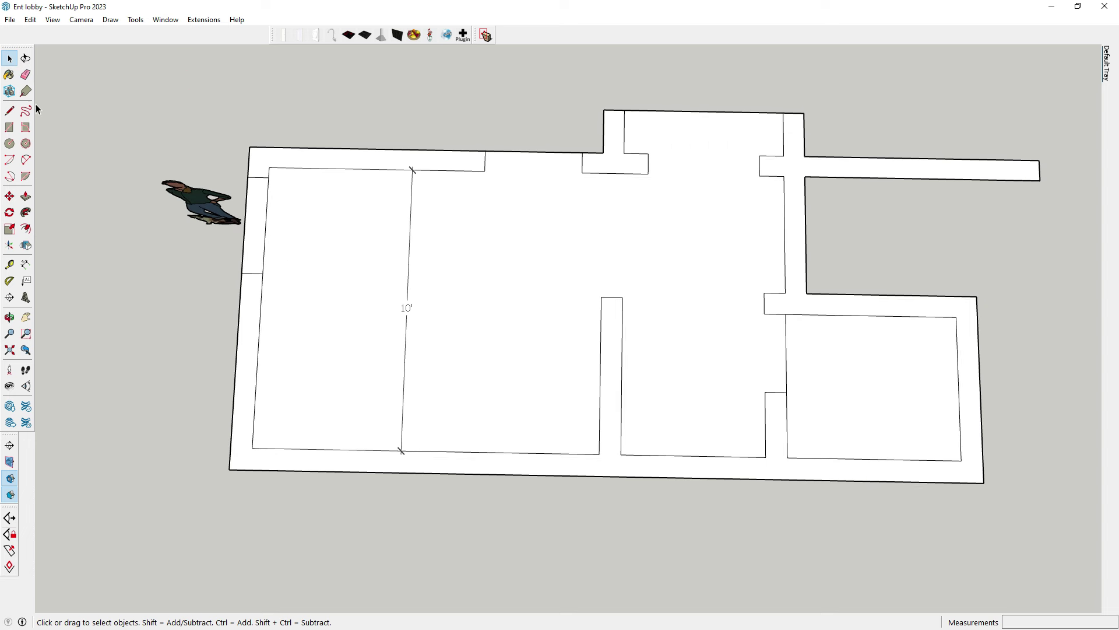
left_click(26, 74)
scroll(327, 207, "down", 2)
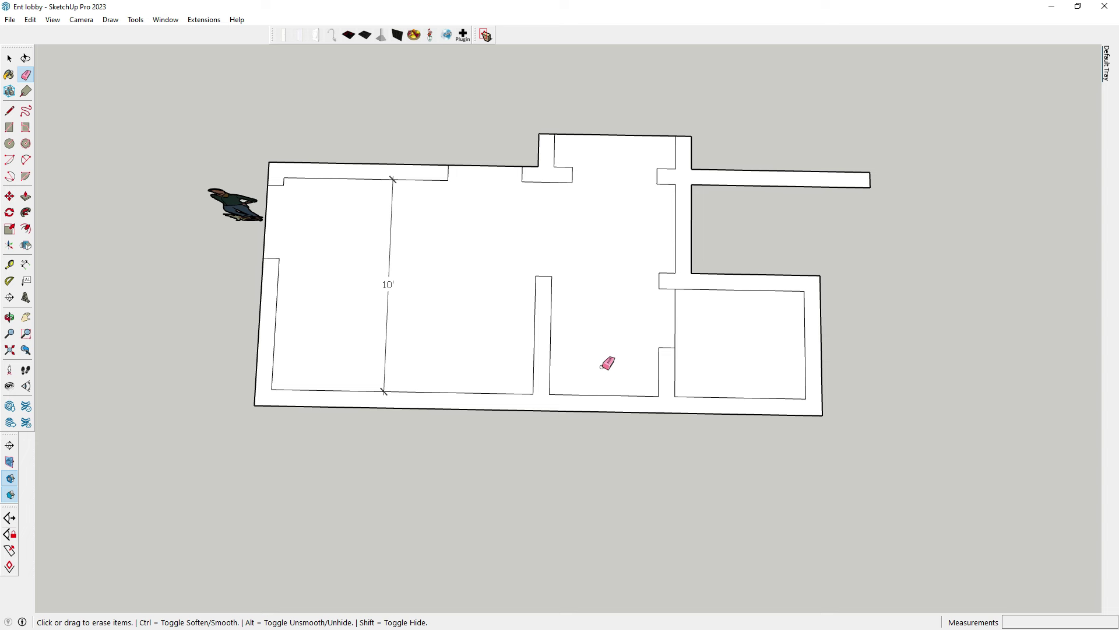
scroll(607, 363, "up", 1)
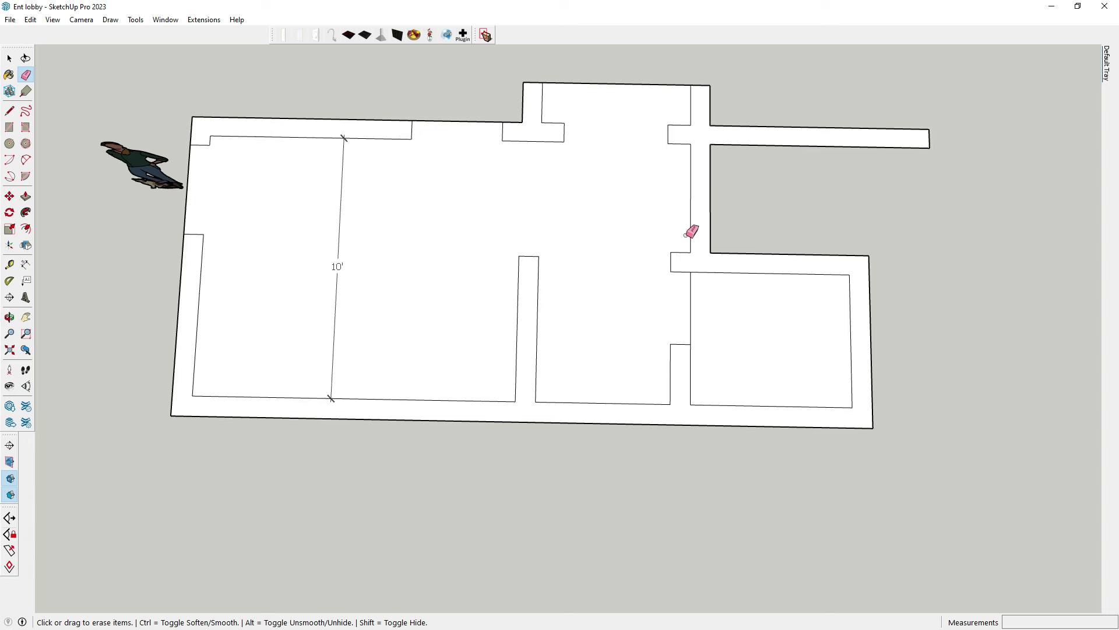
scroll(680, 232, "down", 1)
scroll(724, 317, "up", 2)
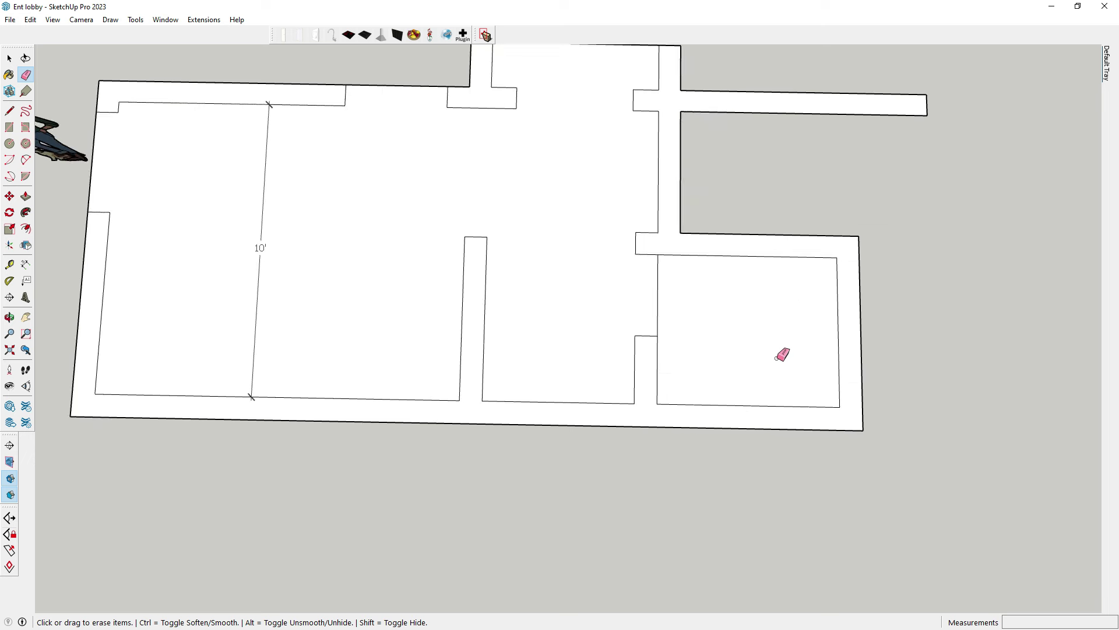
scroll(718, 315, "down", 1)
scroll(705, 327, "down", 2)
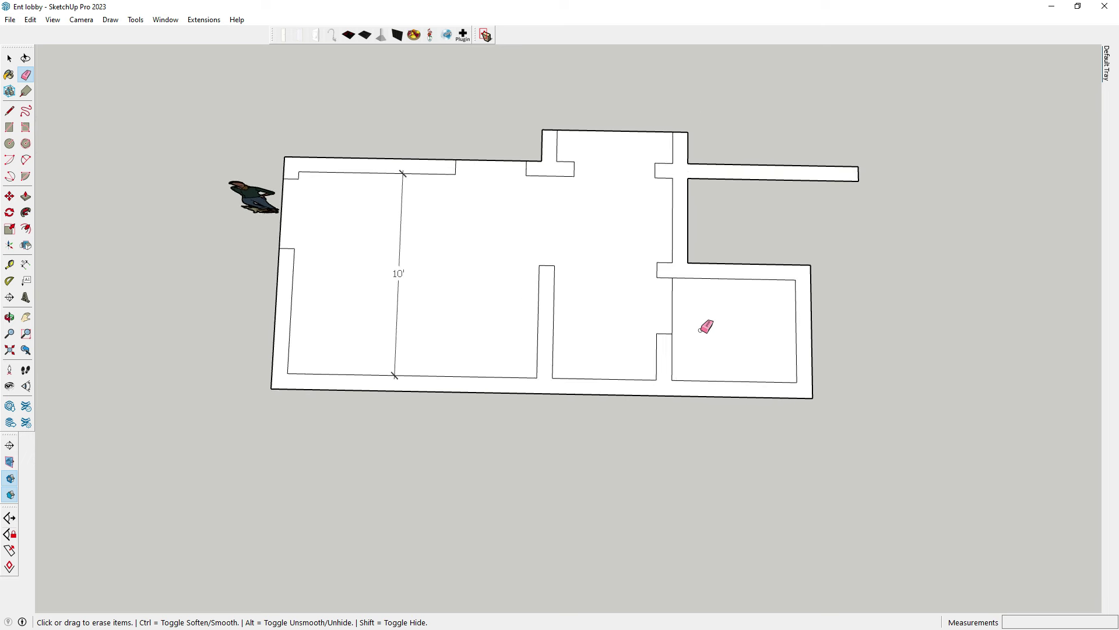
scroll(706, 326, "up", 1)
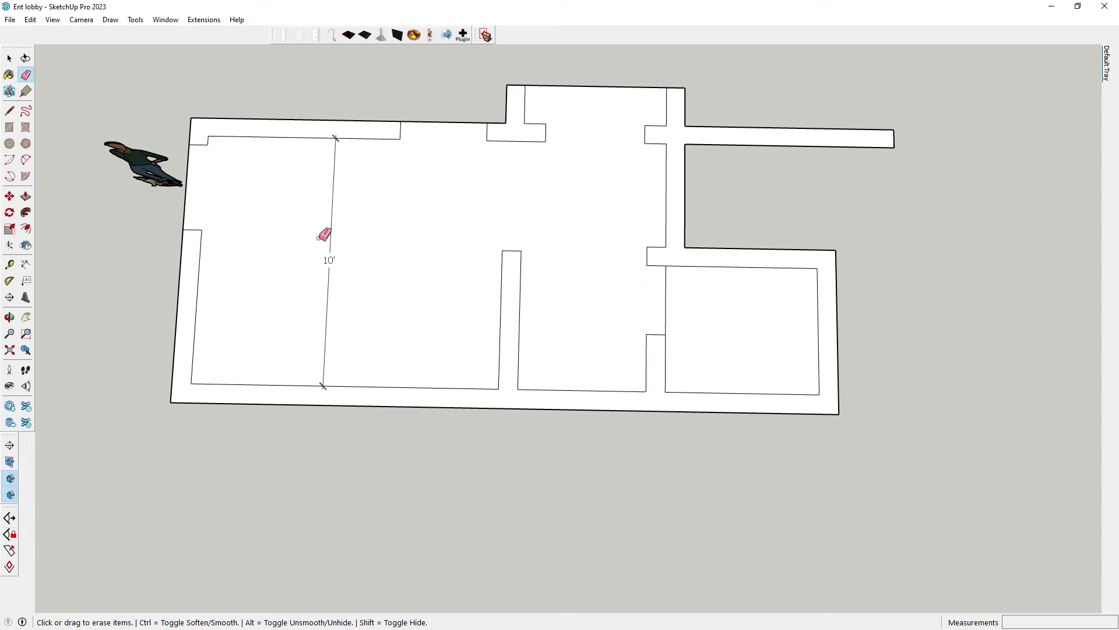
scroll(325, 305, "down", 1)
scroll(432, 290, "down", 1)
scroll(620, 170, "up", 1)
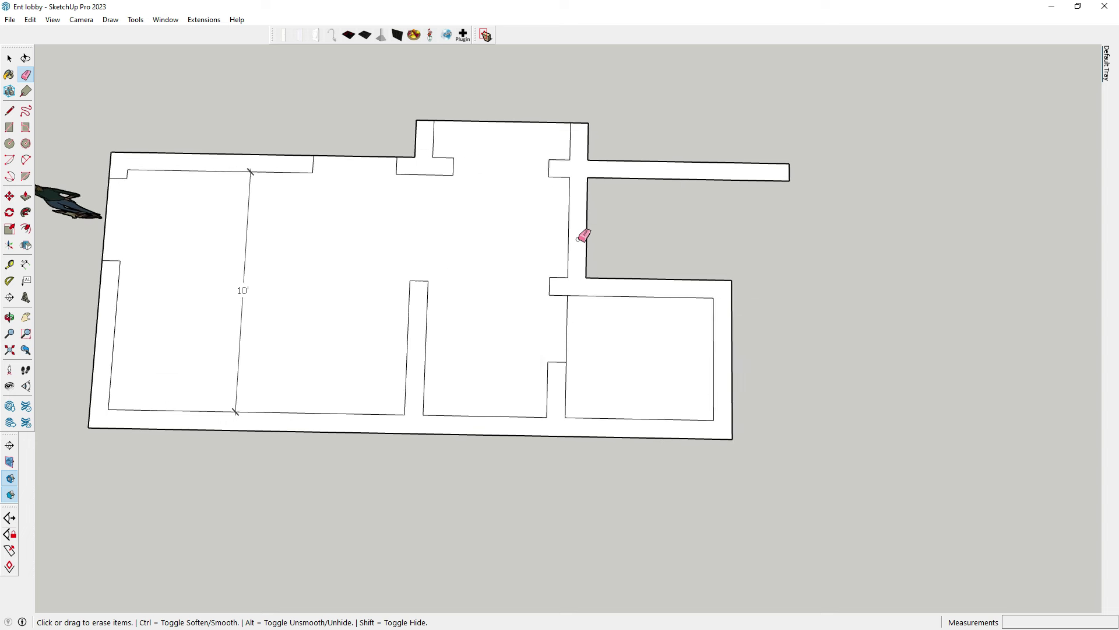
scroll(515, 108, "down", 1)
scroll(537, 199, "up", 1)
scroll(551, 172, "up", 1)
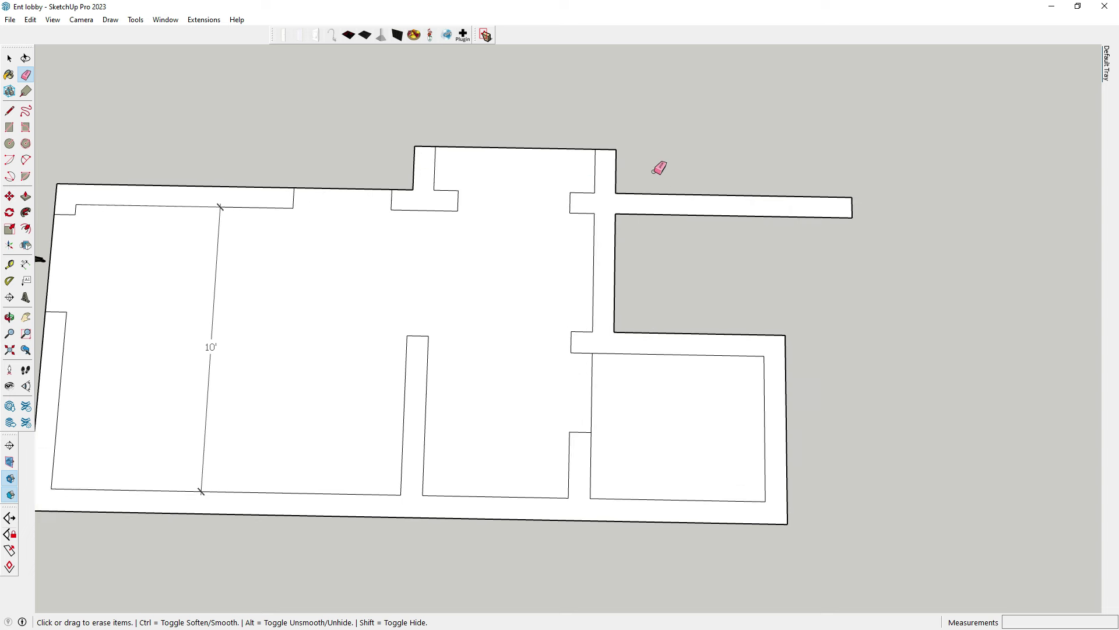
Step: Draw a line from the corridor corner to close the top wall, then erase the short alcove edge
left_click(9, 111)
left_click(606, 200)
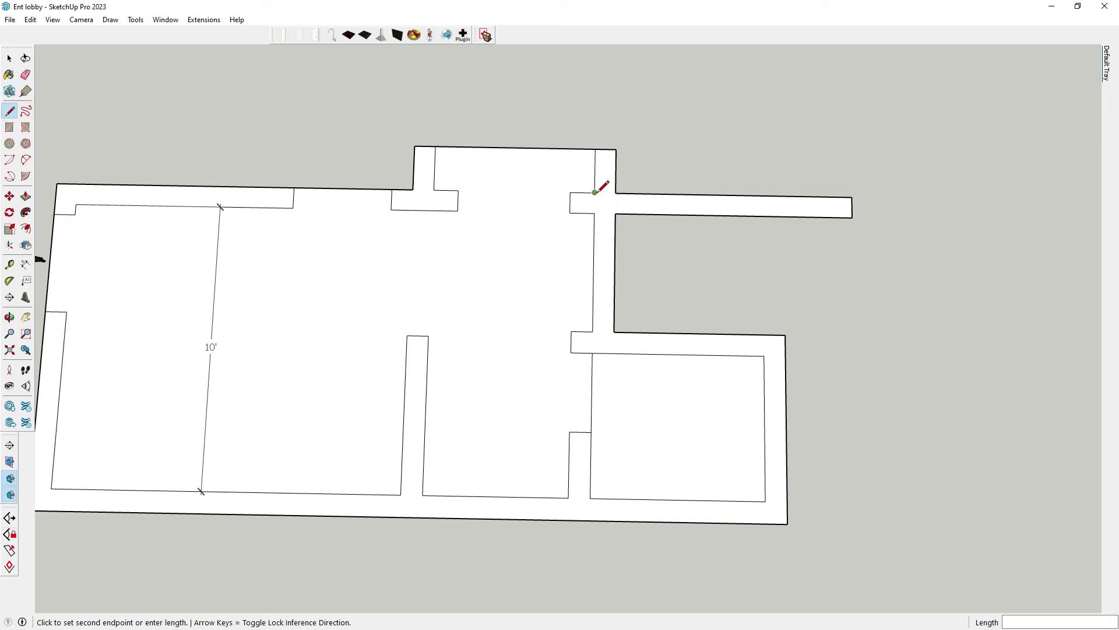
type("9\"")
left_click(25, 73)
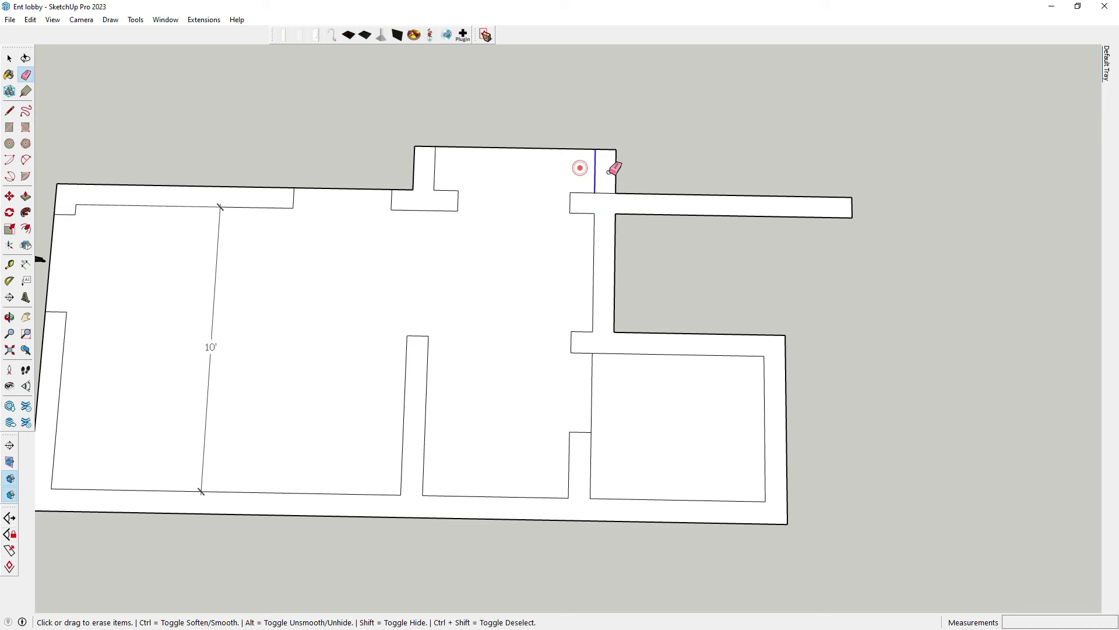
left_click_drag(609, 171, 622, 163)
scroll(523, 237, "down", 2)
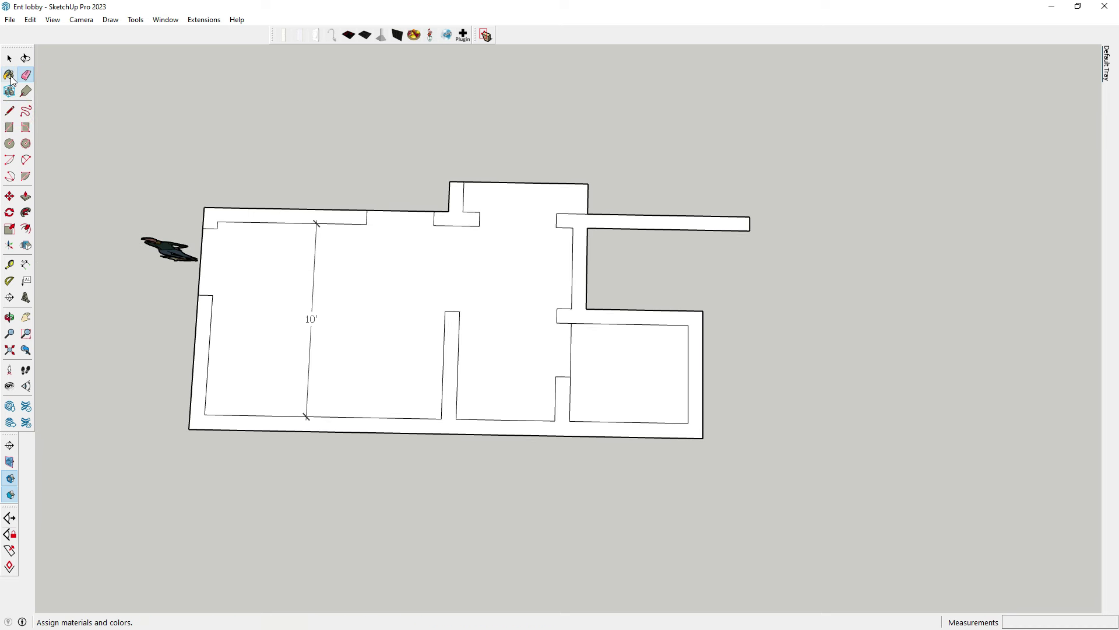
Step: Place a 10' dimension from the partition wall end across the left room
left_click(11, 58)
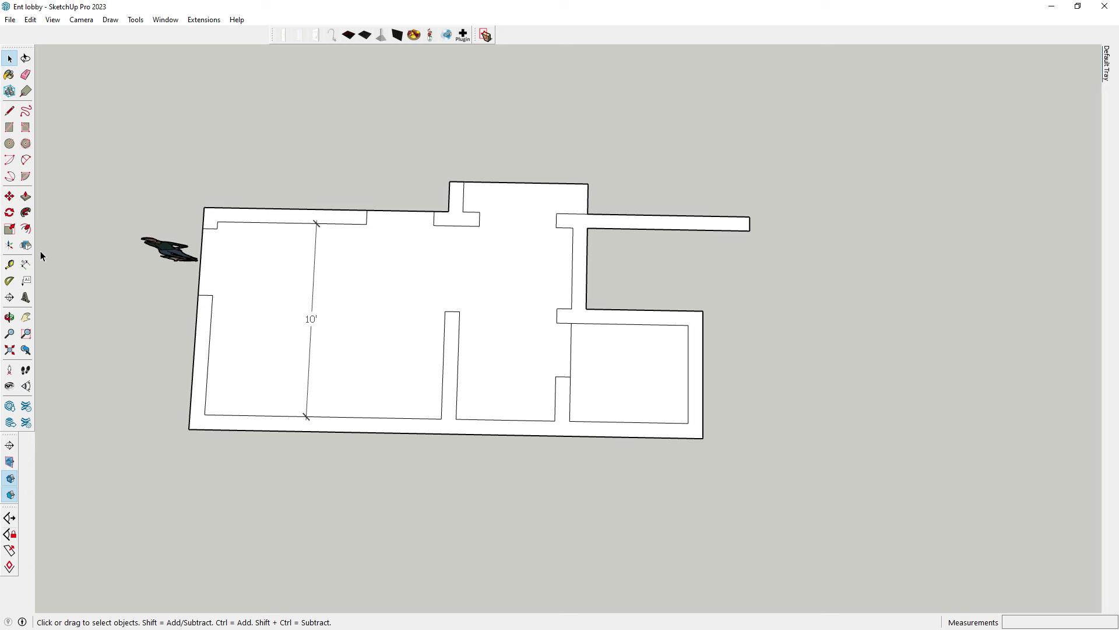
left_click(25, 264)
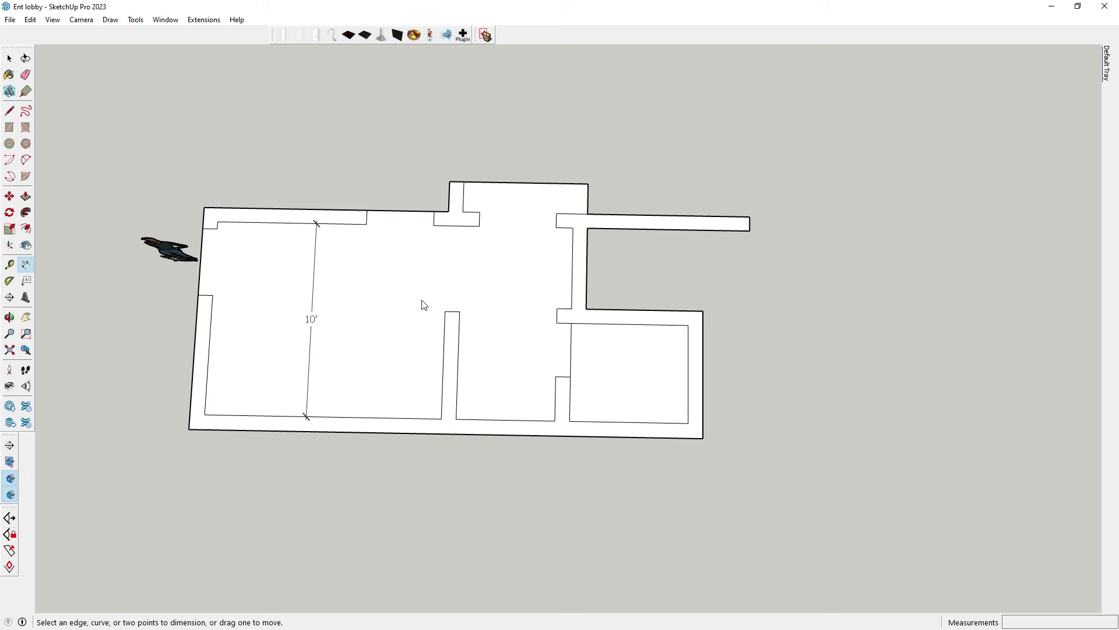
left_click(459, 312)
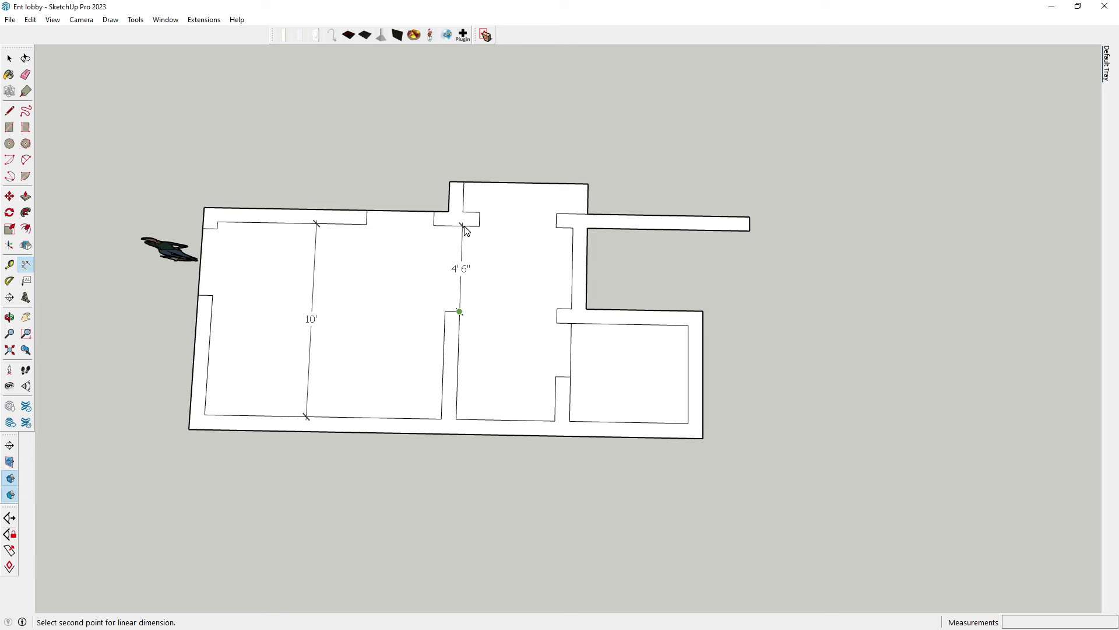
left_click(458, 226)
key("Escape")
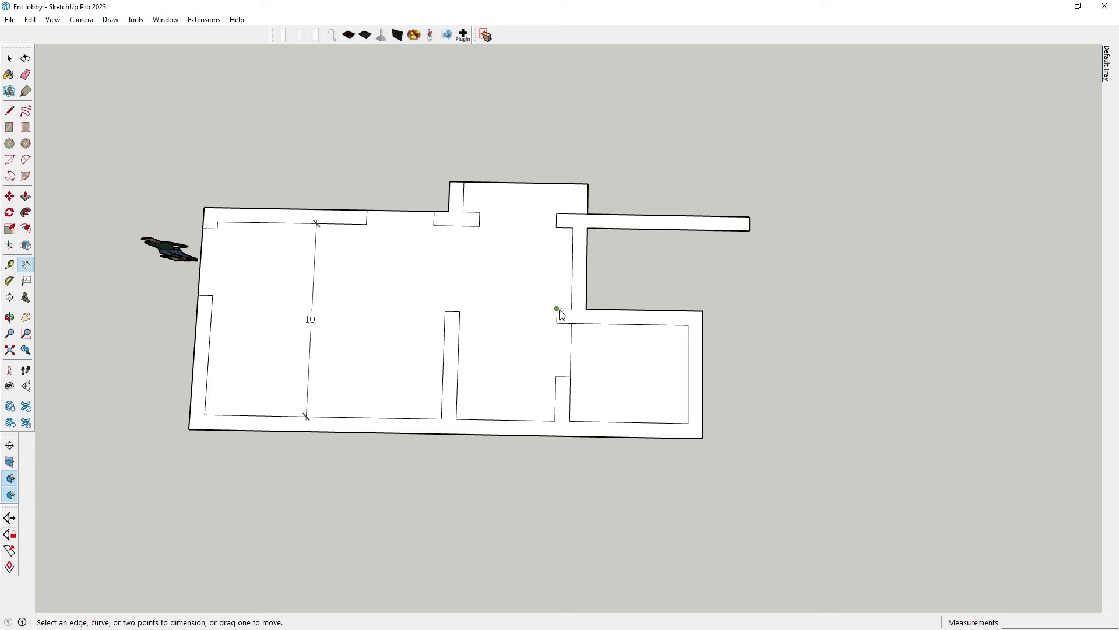
key("space")
Step: Clear the selection, then select the floor face and the 10' dimension
scroll(591, 254, "down", 3)
scroll(544, 236, "up", 4)
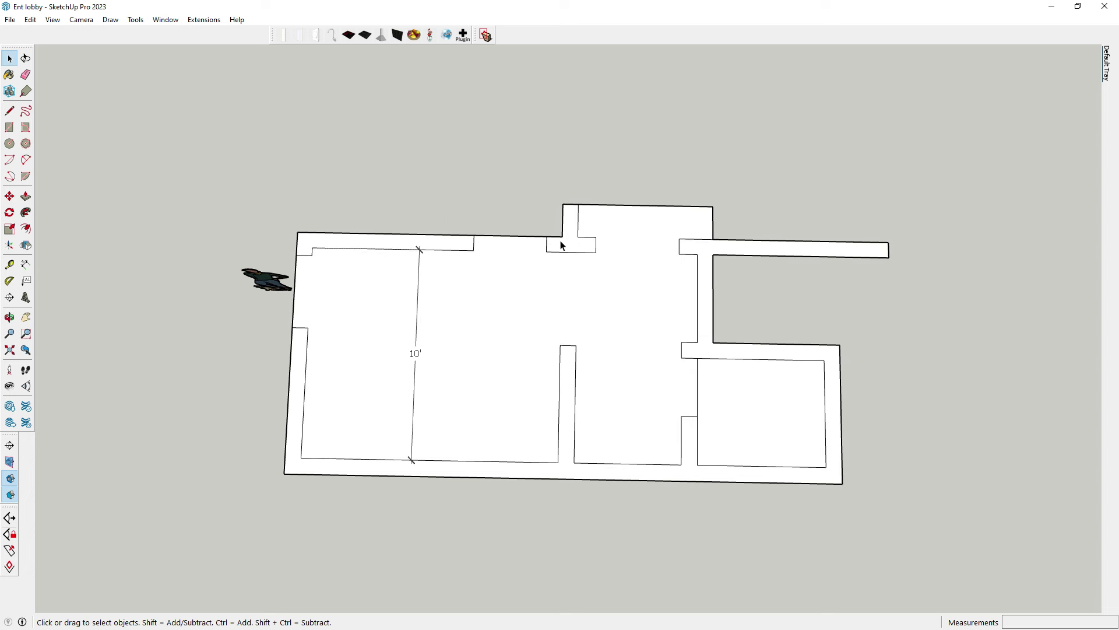
scroll(575, 245, "down", 2)
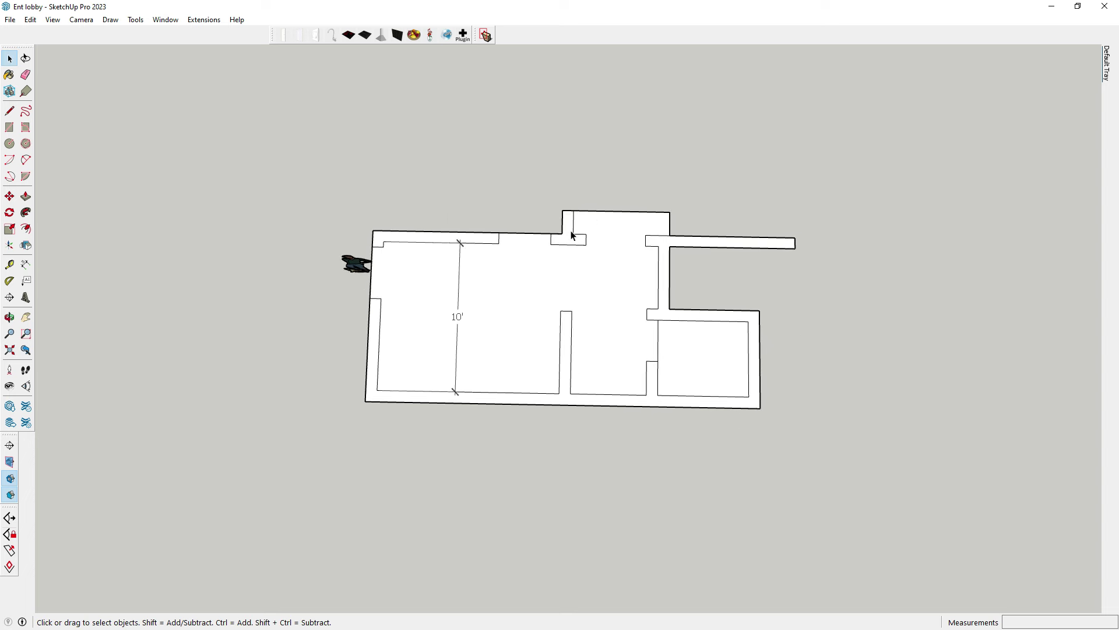
scroll(529, 342, "up", 2)
scroll(713, 264, "down", 1)
scroll(713, 264, "down", 1)
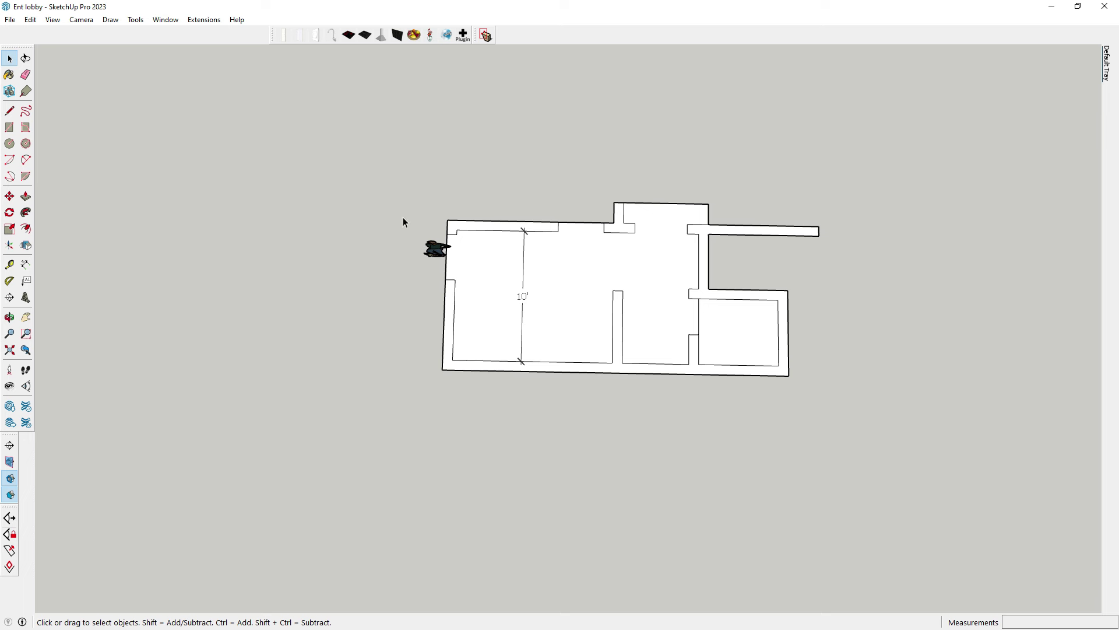
left_click(26, 74)
scroll(726, 335, "up", 1)
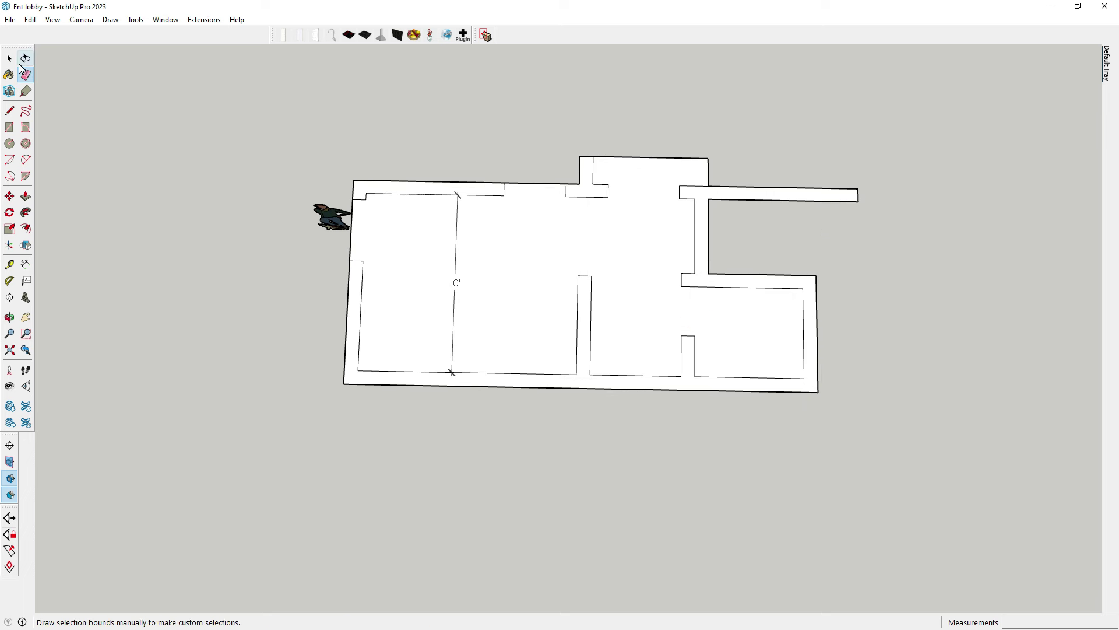
left_click(9, 59)
left_click(137, 165)
left_click(766, 348)
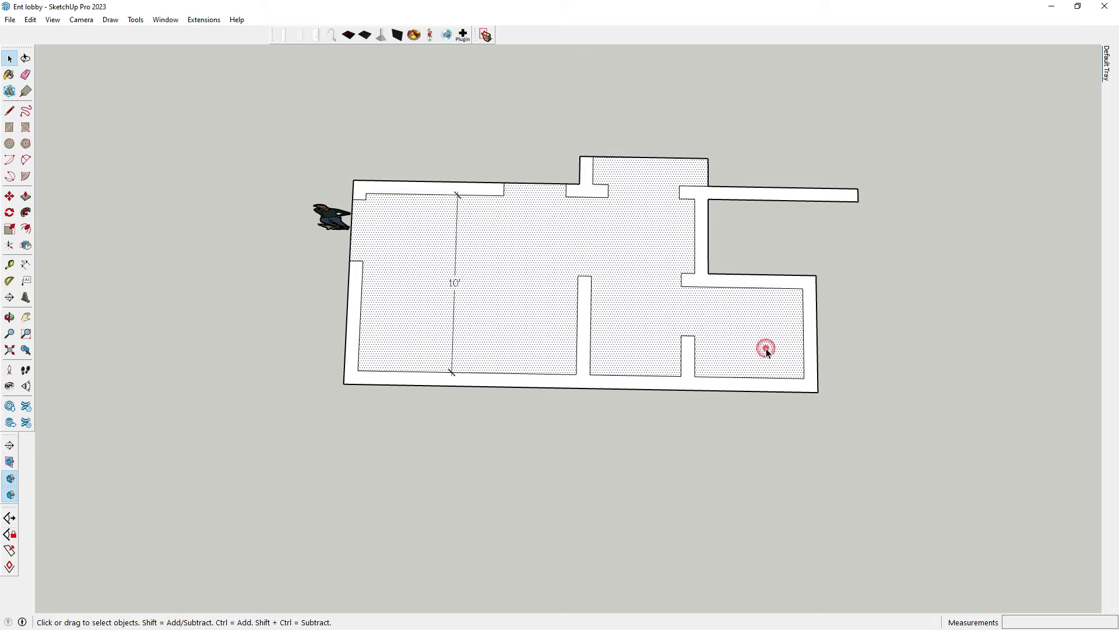
scroll(766, 348, "up", 1)
scroll(725, 314, "up", 1)
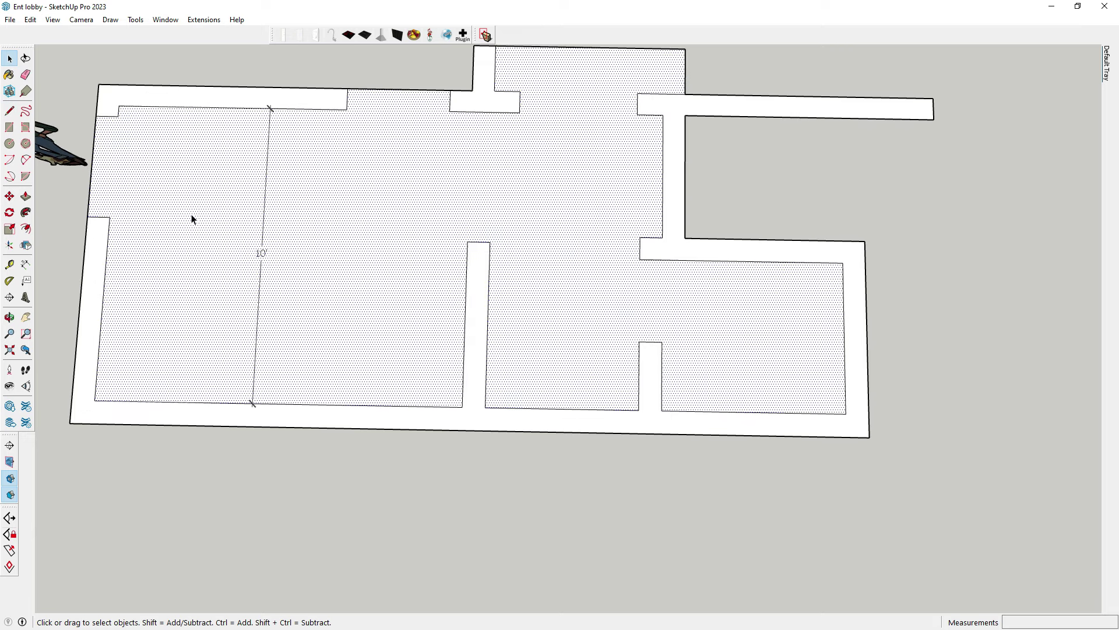
scroll(655, 270, "down", 1)
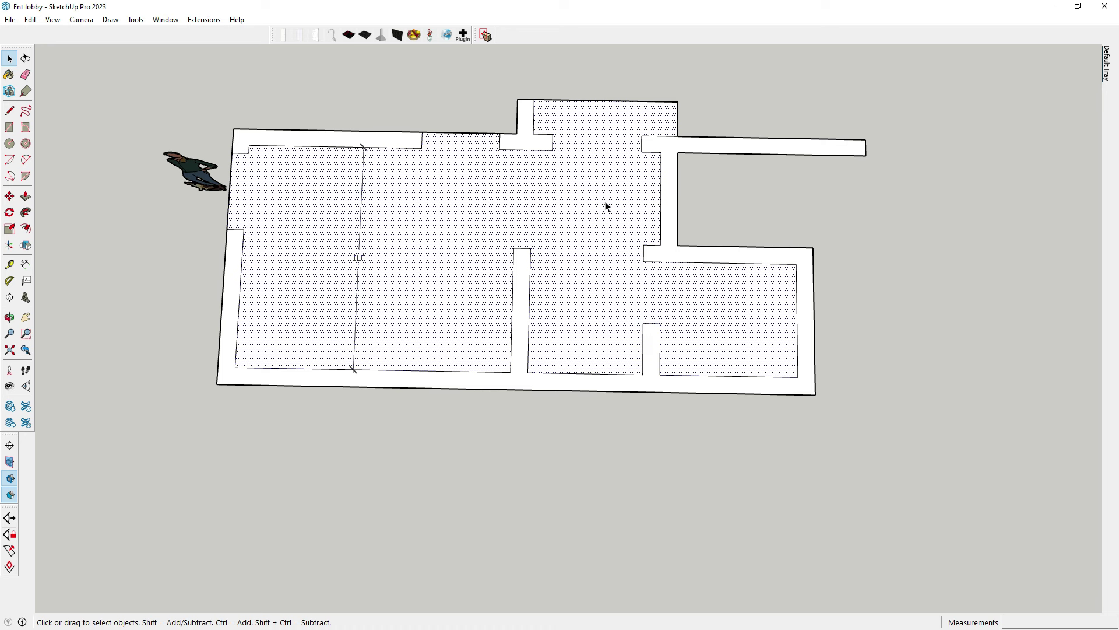
scroll(605, 206, "down", 1)
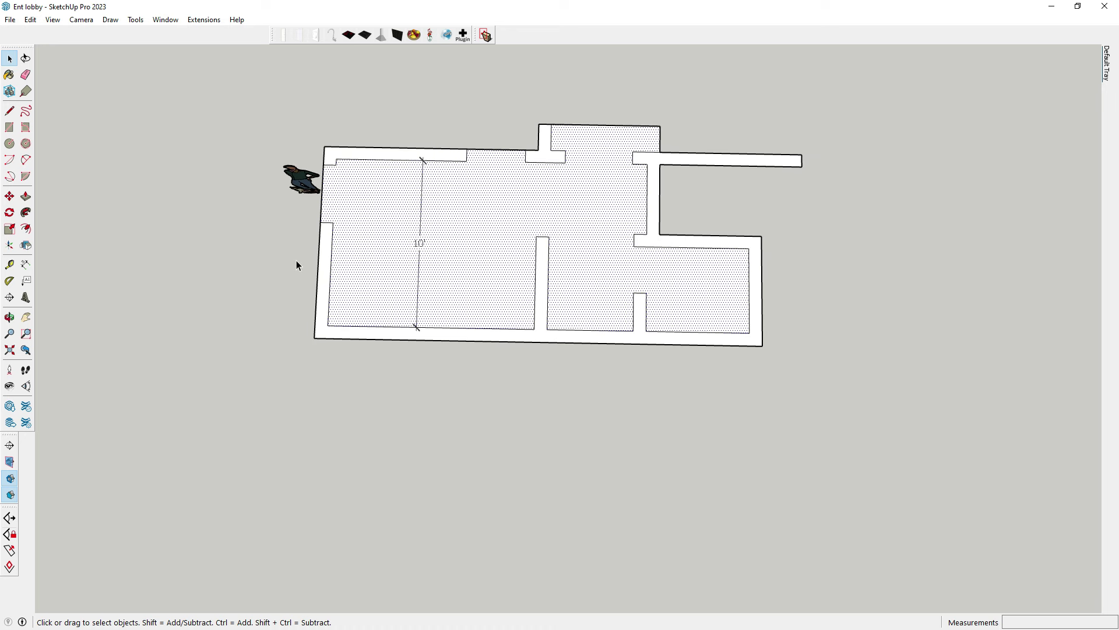
scroll(439, 261, "down", 1)
left_click(434, 260)
Step: Make the floor face and its edges into a group
double_click(449, 300)
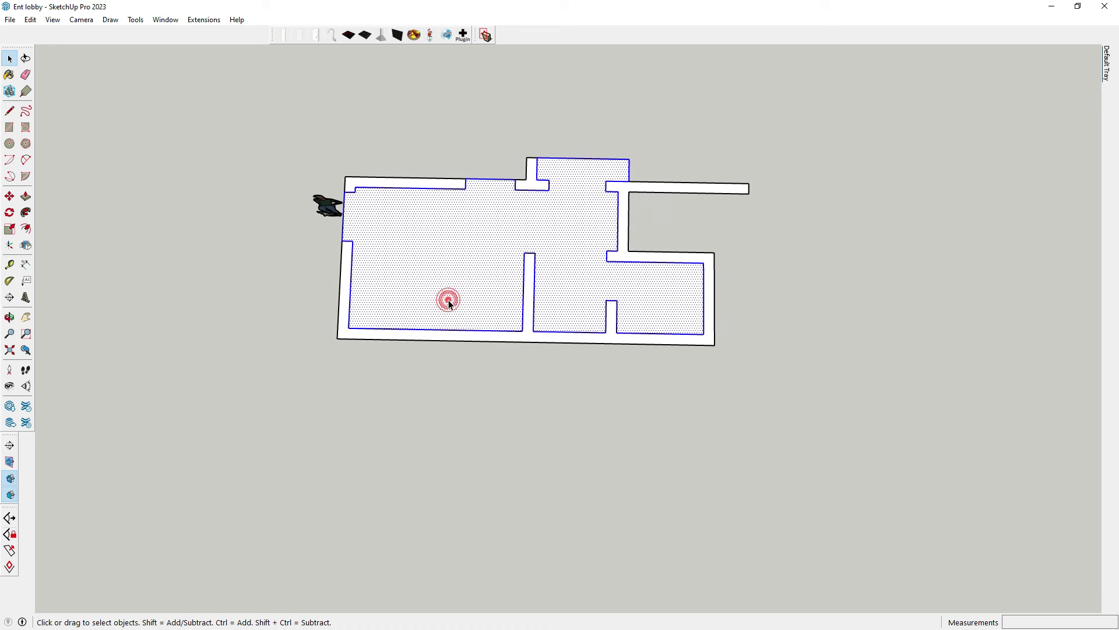
right_click(449, 300)
left_click(489, 402)
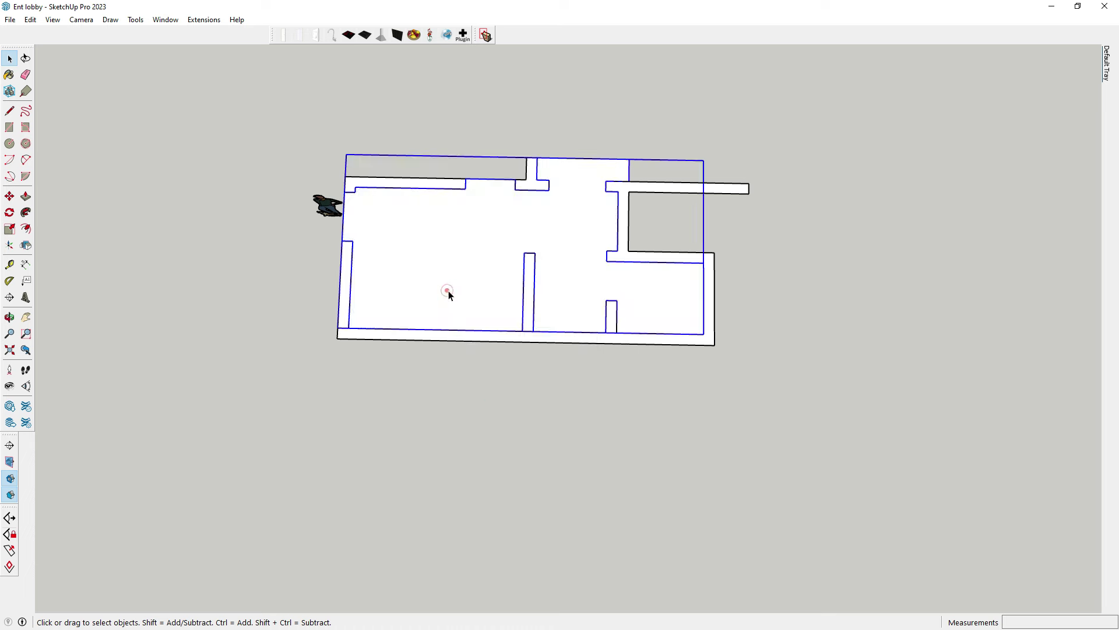
Step: Group the selected wall faces
mouse_move(445, 292)
middle_mouse_down()
mouse_move(470, 270)
mouse_move(391, 352)
middle_mouse_up()
scroll(391, 352, "up", 2)
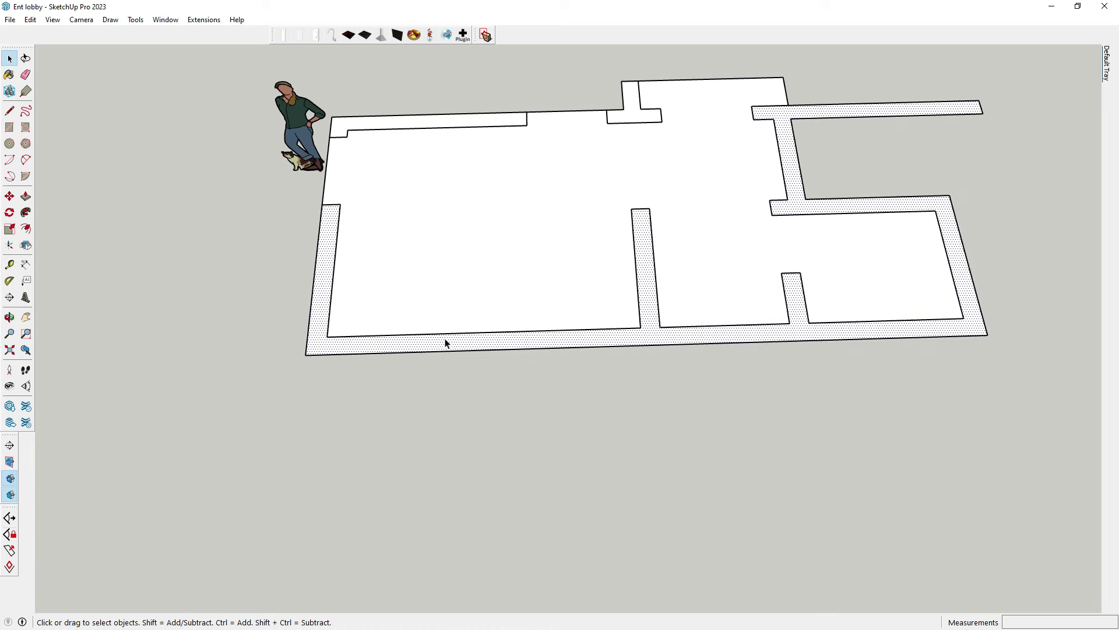
left_click(577, 341)
right_click(577, 340)
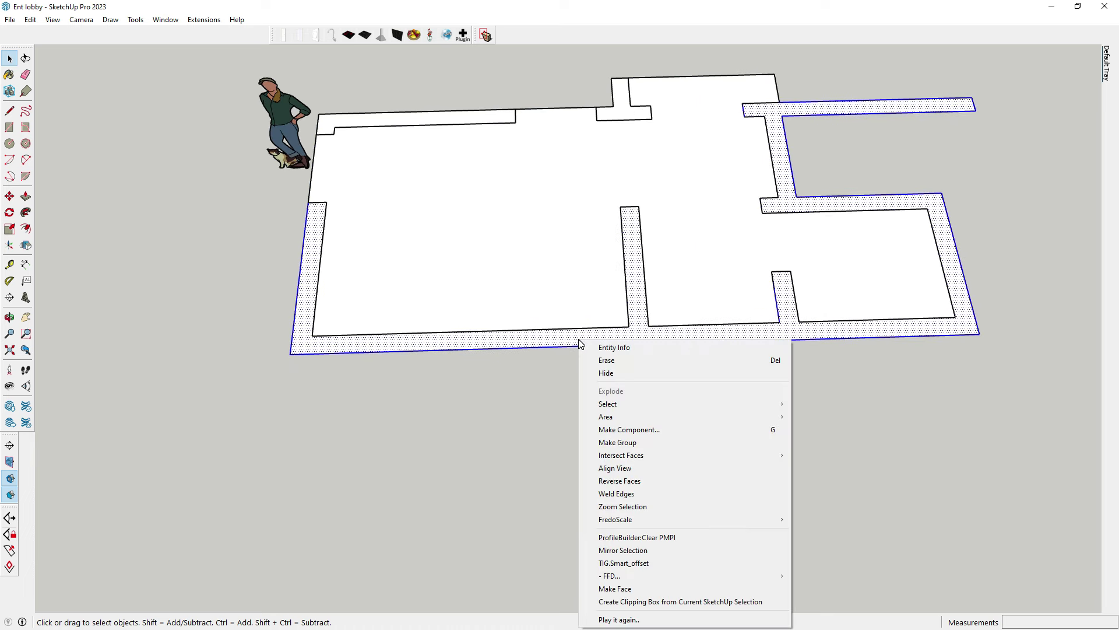
left_click(563, 339)
right_click(562, 338)
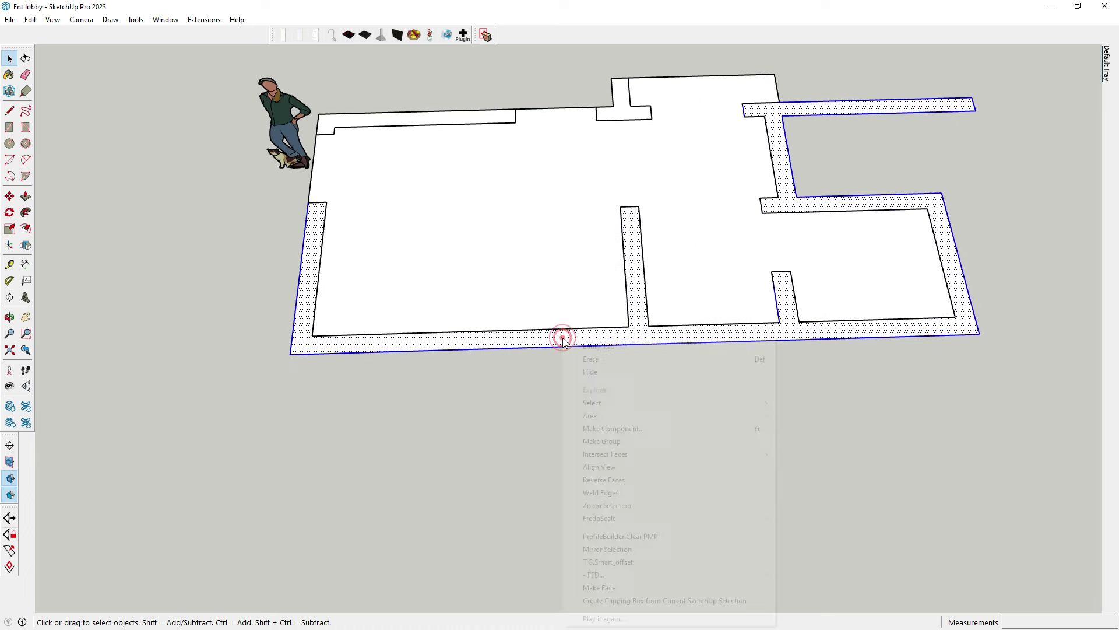
left_click(597, 441)
Step: Group the top wall strip together with the T-shaped wall piece
left_click(469, 120)
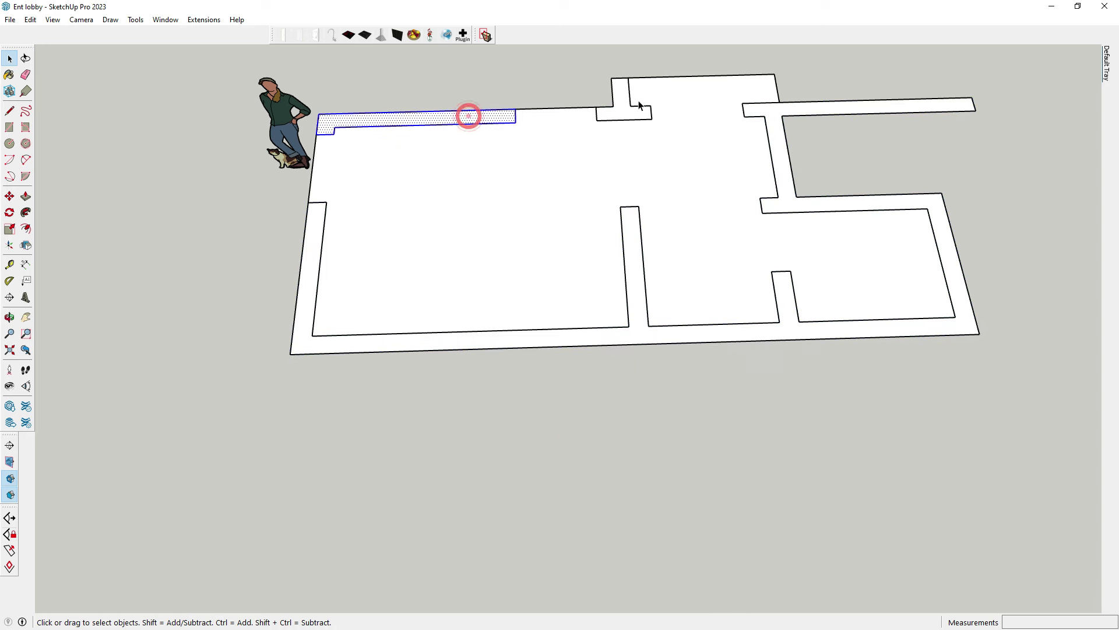
scroll(639, 106, "up", 3)
left_click(616, 114, "shift")
right_click(617, 114)
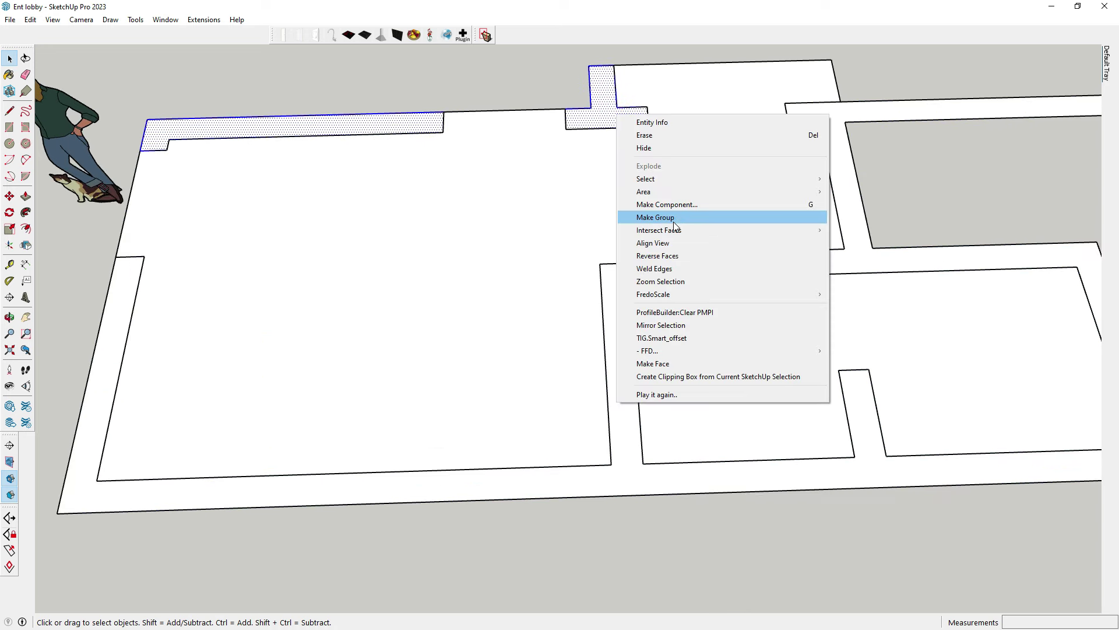
left_click(674, 225)
scroll(488, 245, "down", 5)
Step: Push/Pull the wall outline face upward into full-height walls
key("p")
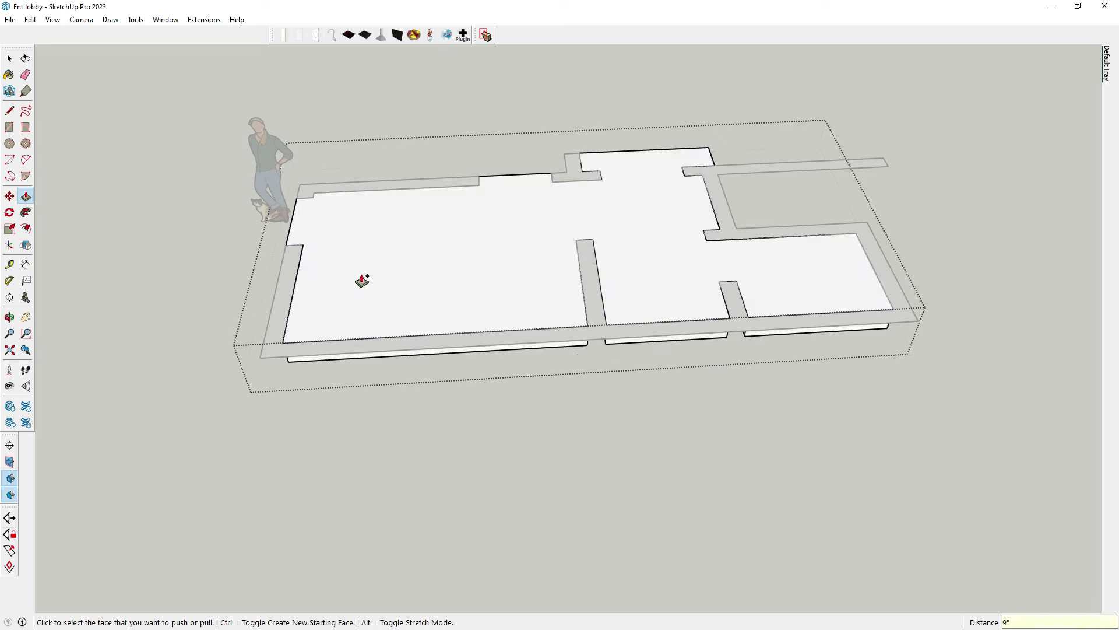
mouse_move(362, 280)
middle_mouse_down()
mouse_move(288, 309)
mouse_move(263, 200)
middle_mouse_up()
left_click(292, 294)
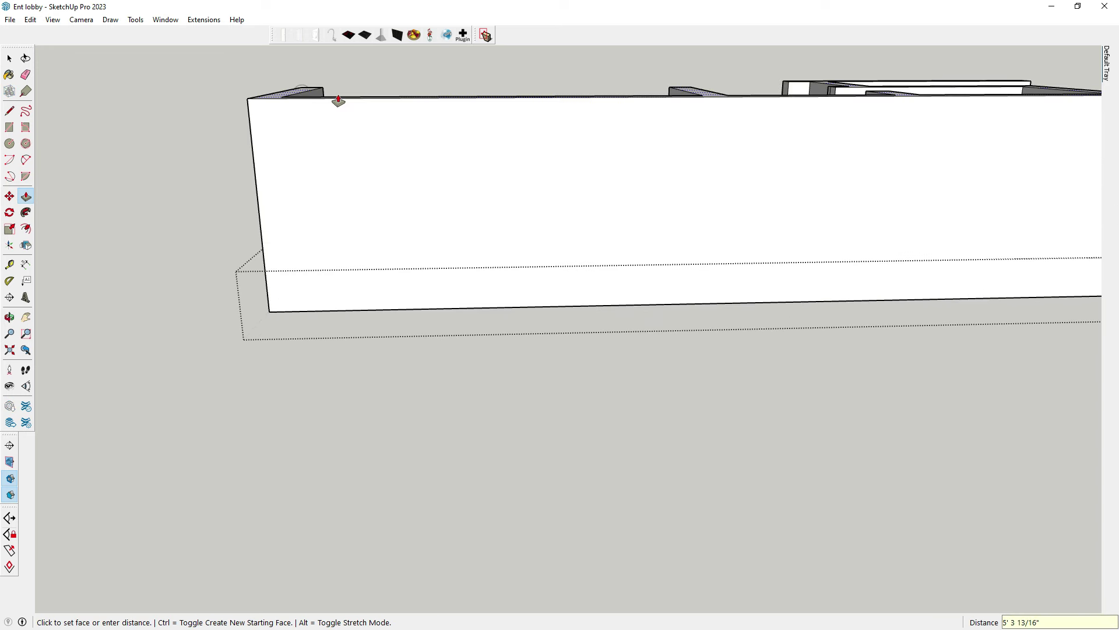
left_click(338, 100)
scroll(338, 100, "down", 5)
scroll(68, 115, "up", 4)
key("space")
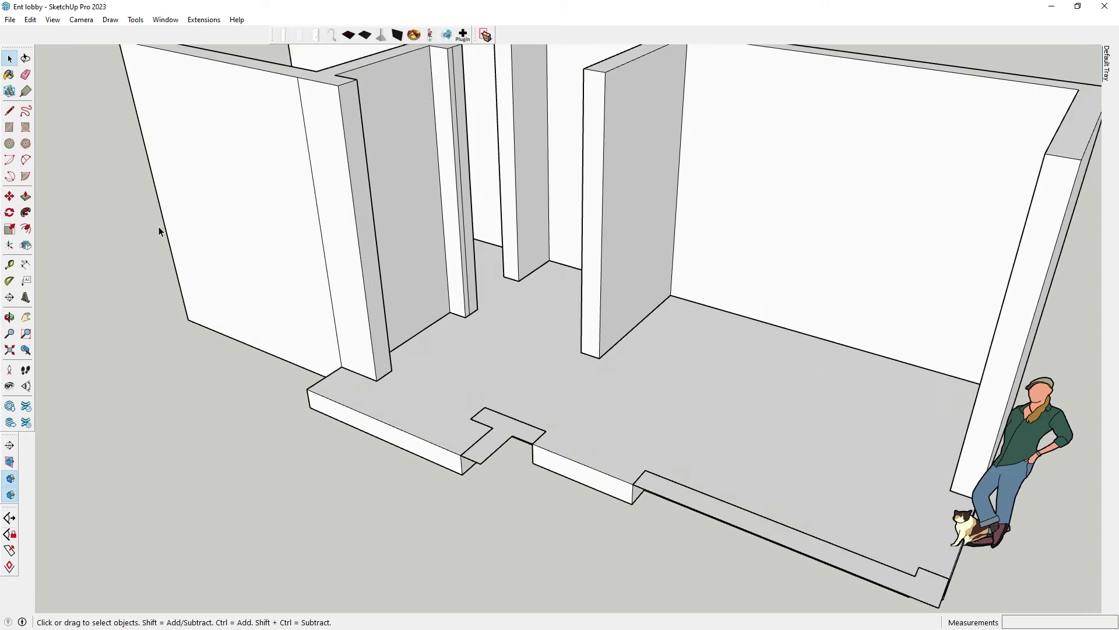
Step: Inside the front wall group, raise the T-shaped column and long strip to 10'
double_click(507, 432)
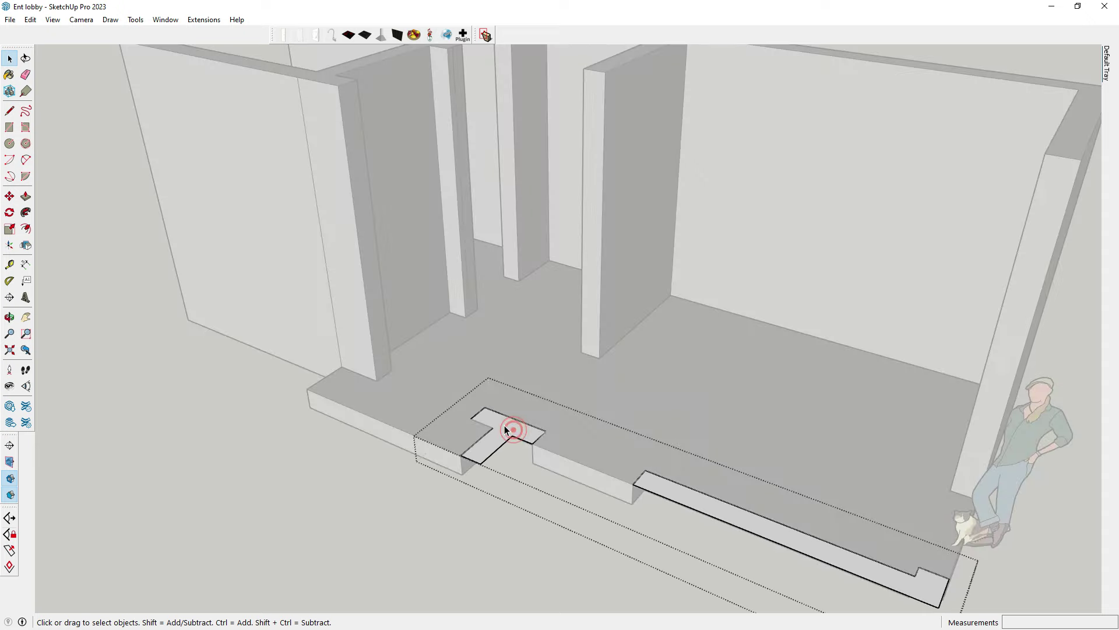
left_click(25, 196)
left_click(497, 437)
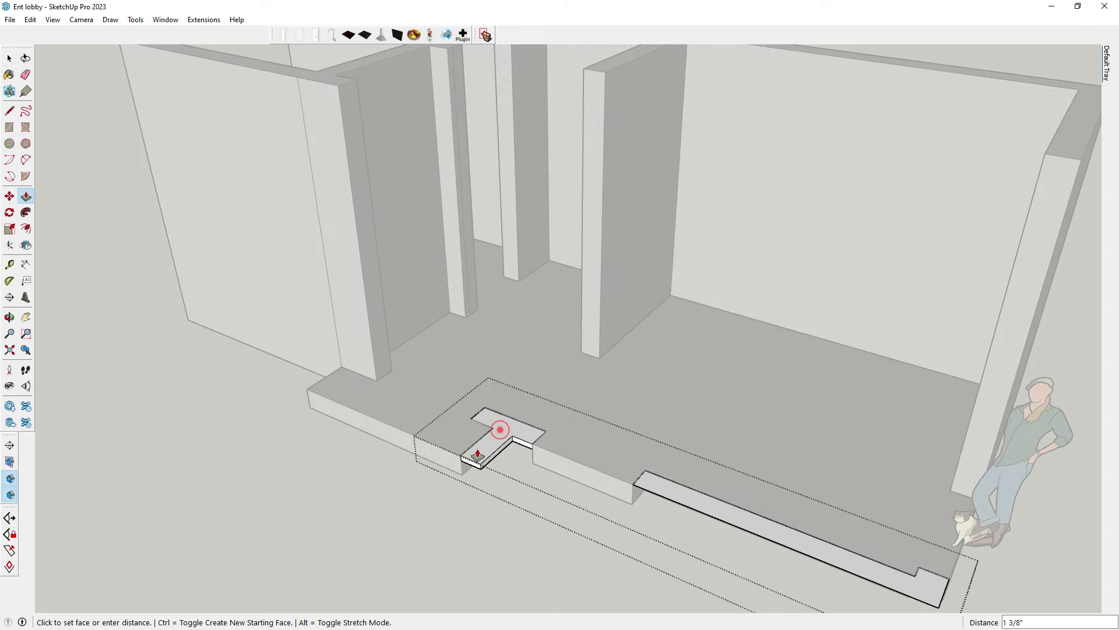
left_click(450, 473)
double_click(670, 482)
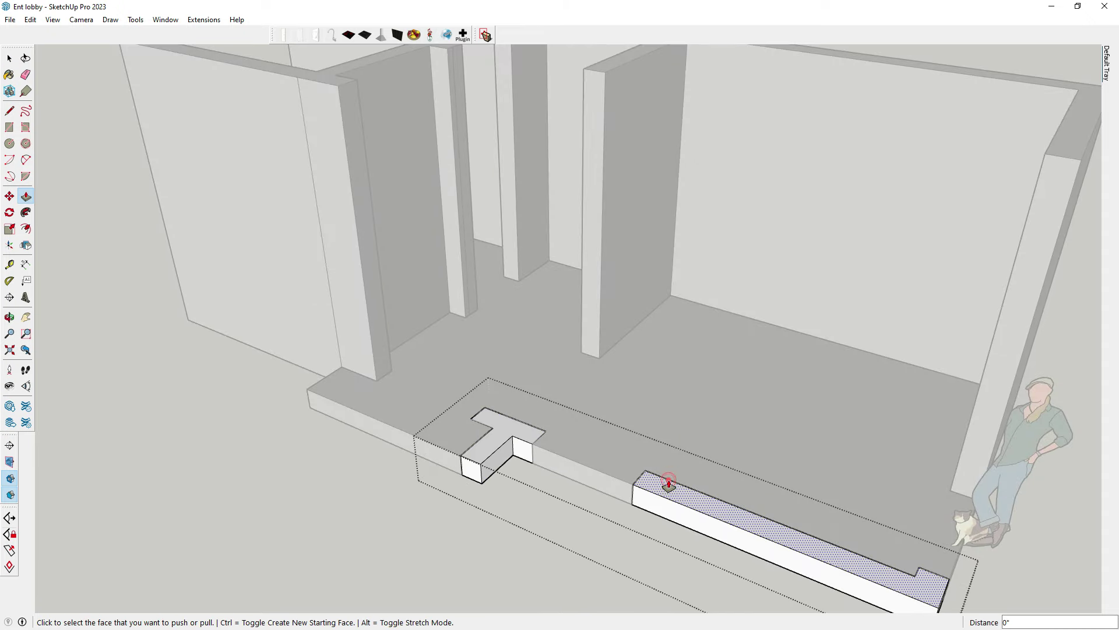
left_click(493, 430)
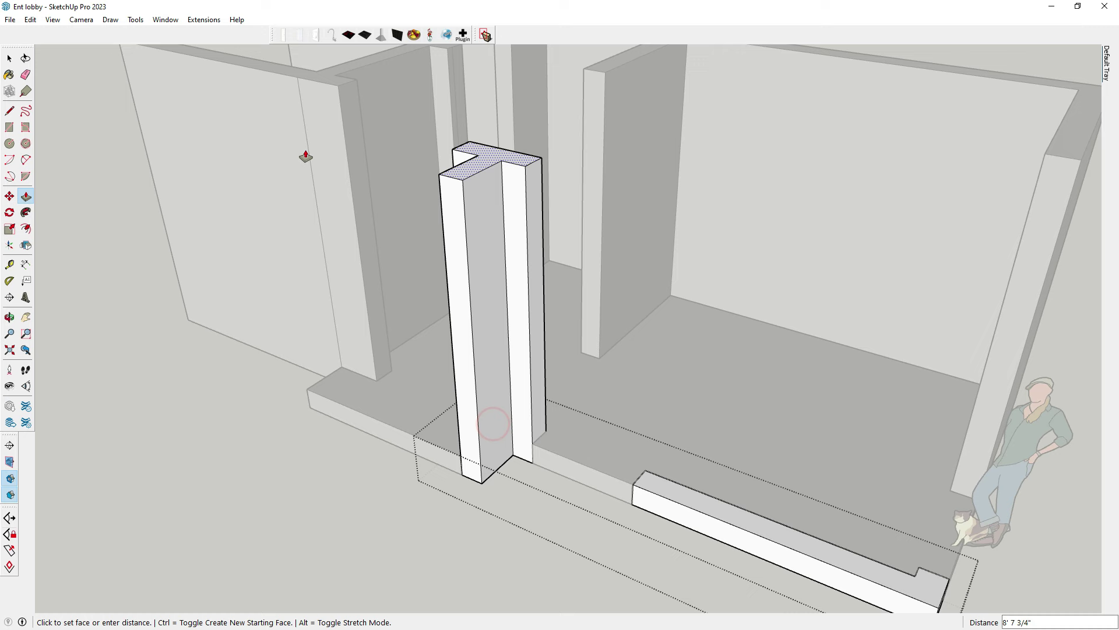
left_click(334, 91)
double_click(716, 519)
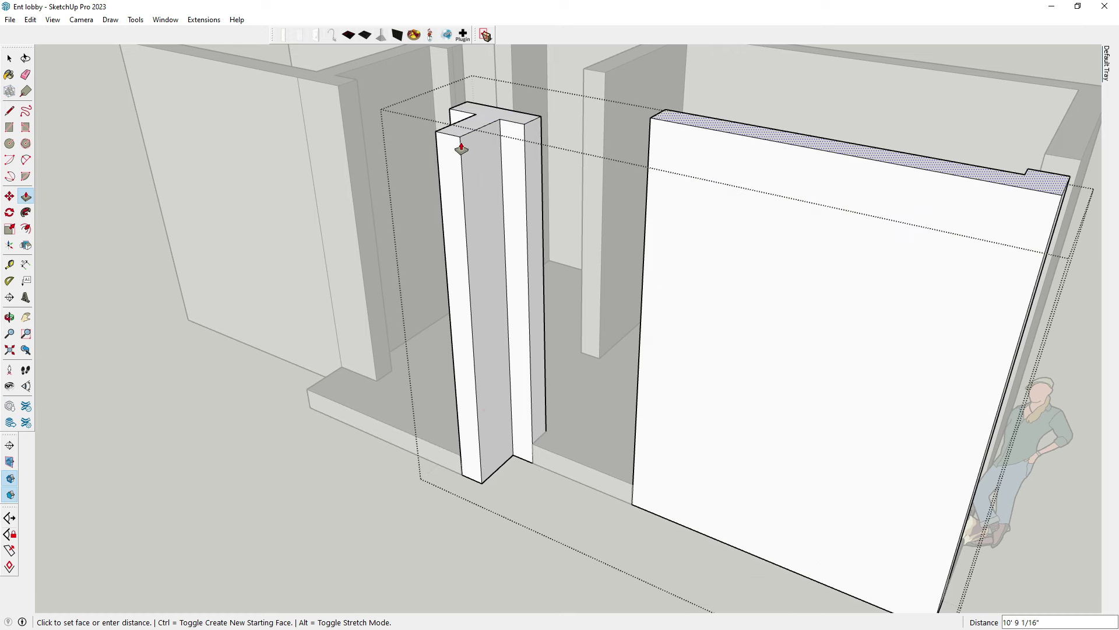
left_click(9, 58)
Step: Open the right front wall group for editing
scroll(447, 263, "down", 5)
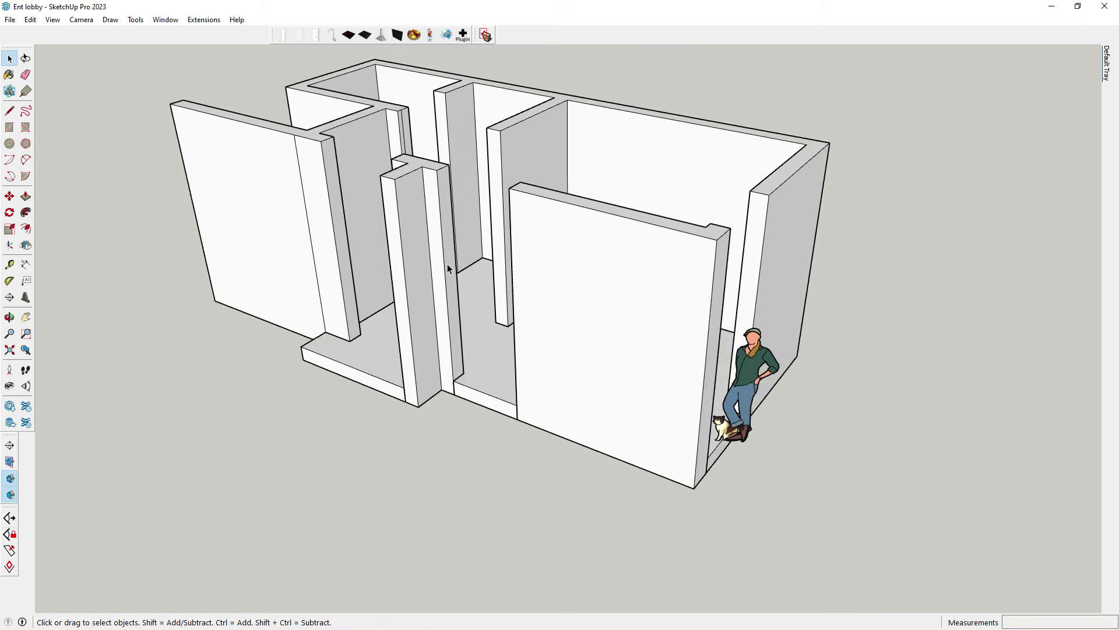
middle_click_drag(446, 264, 342, 292)
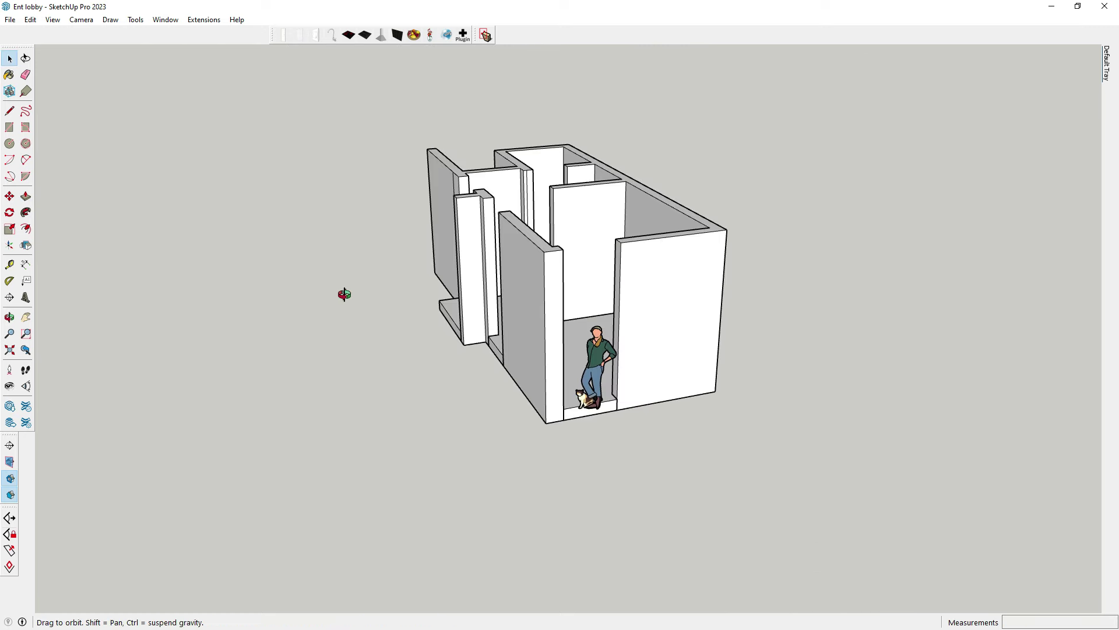
left_click(9, 110)
scroll(750, 362, "up", 2)
scroll(612, 429, "up", 2)
scroll(583, 350, "up", 3)
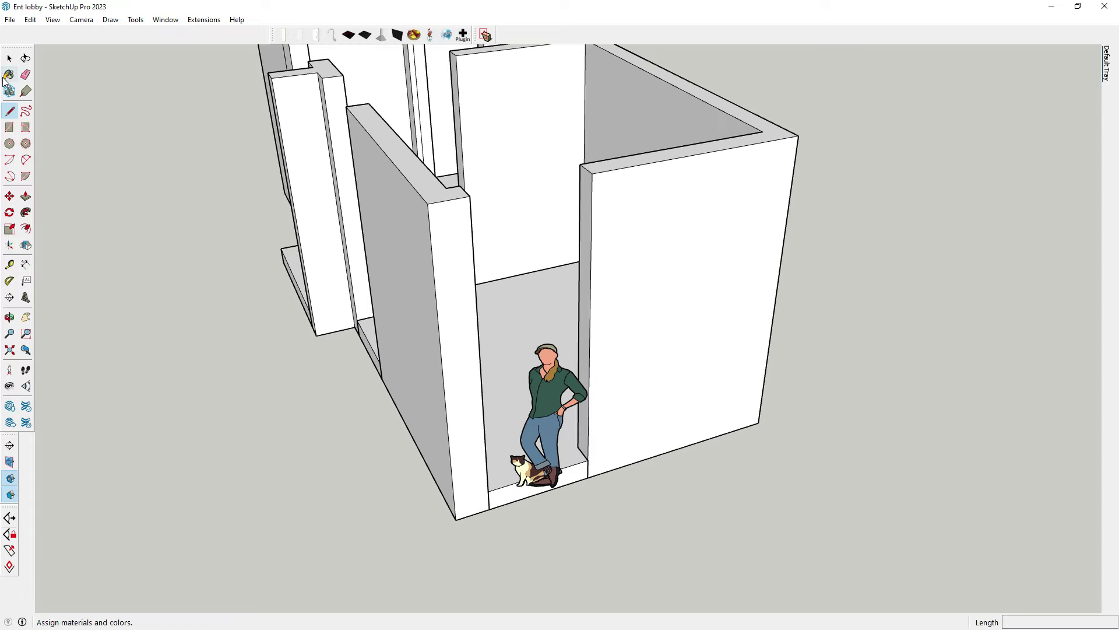
left_click(9, 58)
left_click(600, 267)
double_click(600, 267)
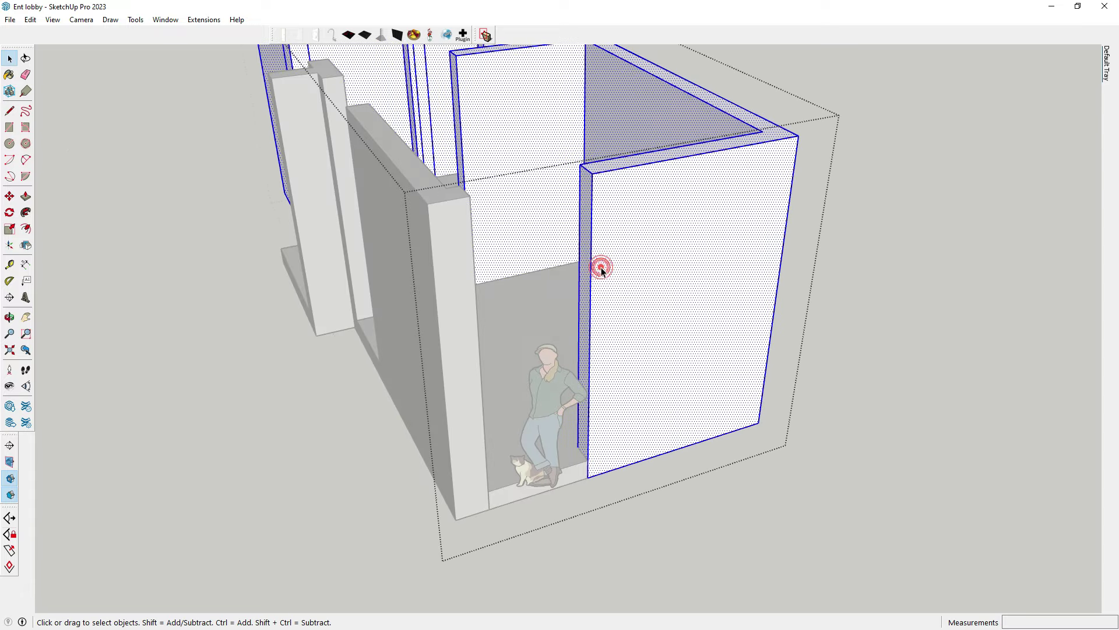
middle_click_drag(598, 265, 470, 296)
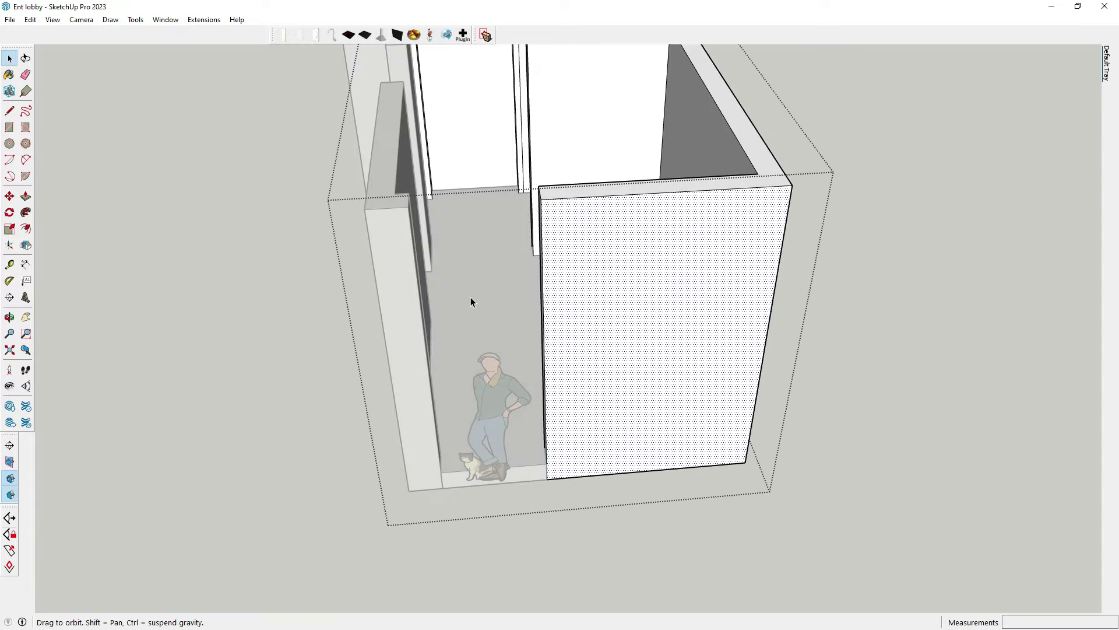
Step: Draw a 2' line down the wall panel from its top corner to outline the door
left_click(10, 110)
middle_click_drag(266, 253, 630, 220)
scroll(624, 204, "up", 3)
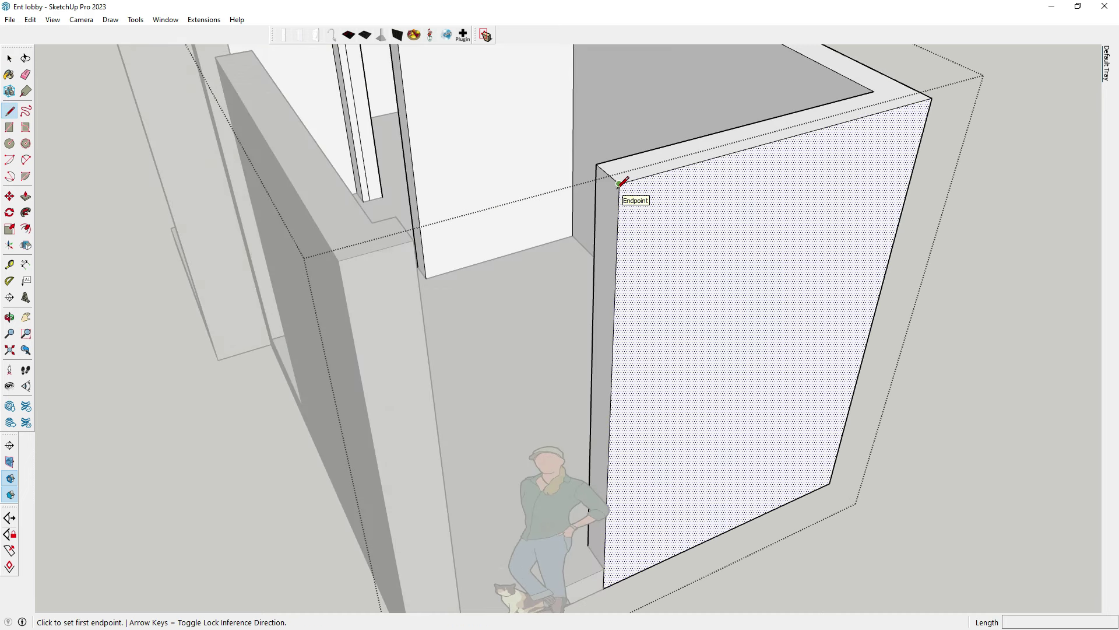
left_click(619, 184)
type("'")
key("Return")
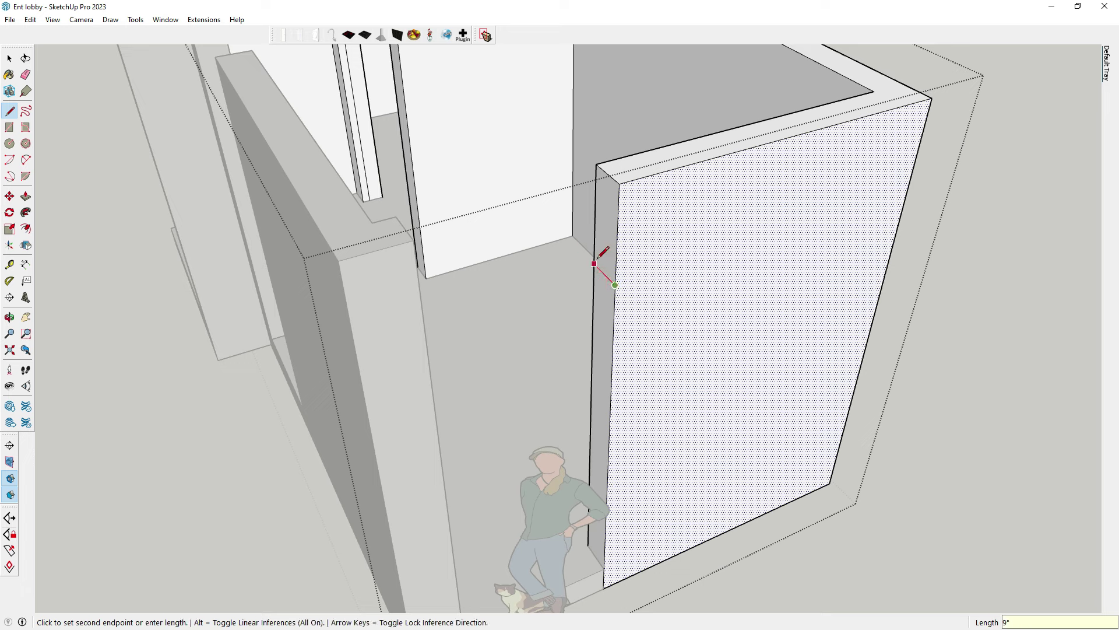
Step: Push the door face through the wall to create the doorway opening
key("p")
left_click_drag(602, 243, 375, 225)
scroll(415, 239, "up", 2)
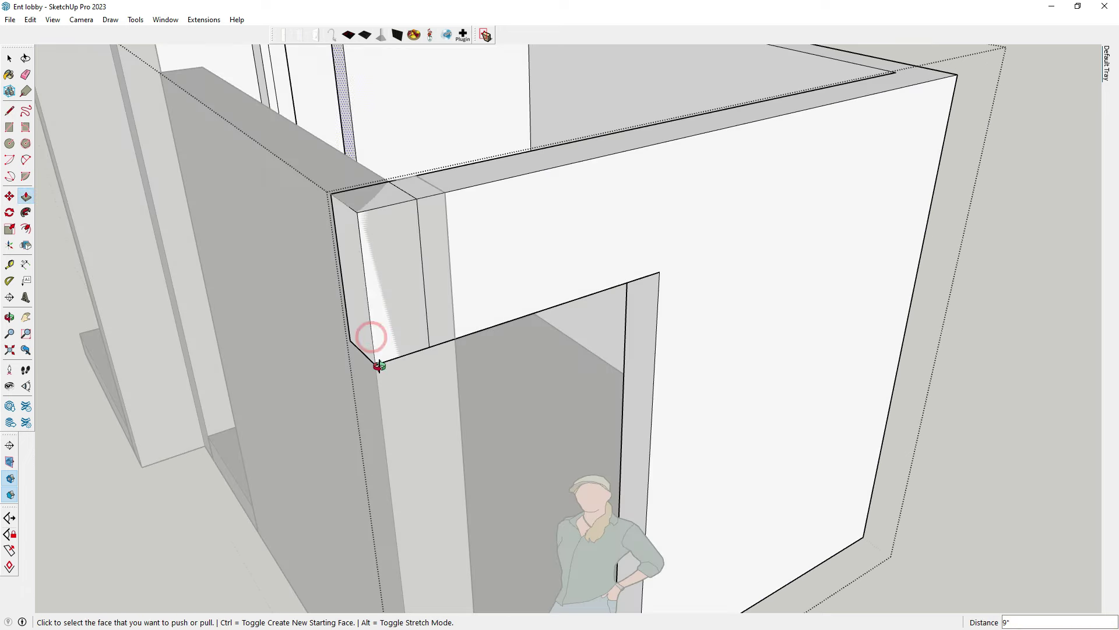
middle_click_drag(374, 337, 442, 113)
left_click(443, 112)
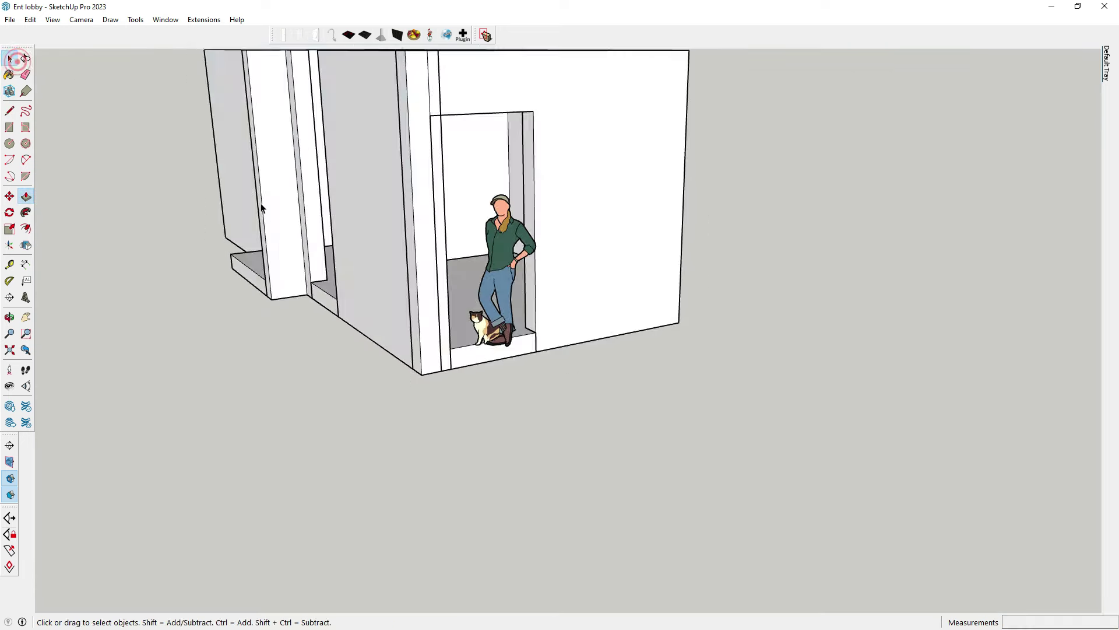
key("p")
mouse_move(407, 337)
middle_mouse_down()
mouse_move(381, 236)
mouse_move(430, 187)
middle_mouse_up()
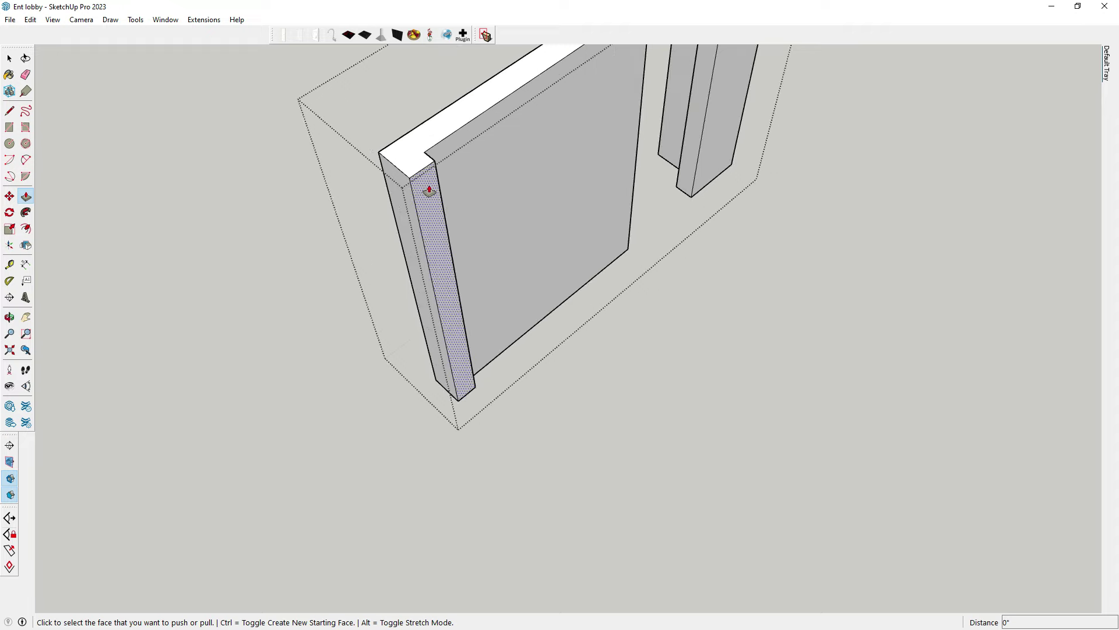
Step: Push/Pull the narrow jamb face up to the top of the wall panel
left_click(430, 187)
left_click(400, 156)
left_click(9, 59)
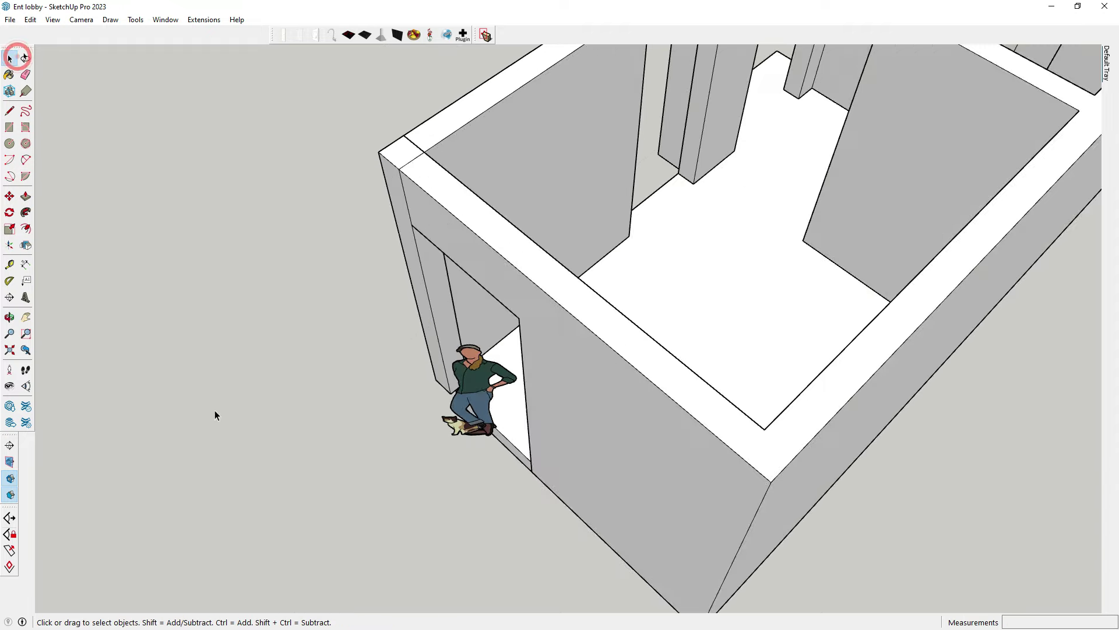
Step: In the lobby wall group, erase the seam edges on the wall top and front
middle_click_drag(214, 410, 522, 300)
scroll(523, 300, "up", 3)
left_click(524, 309)
double_click(523, 309)
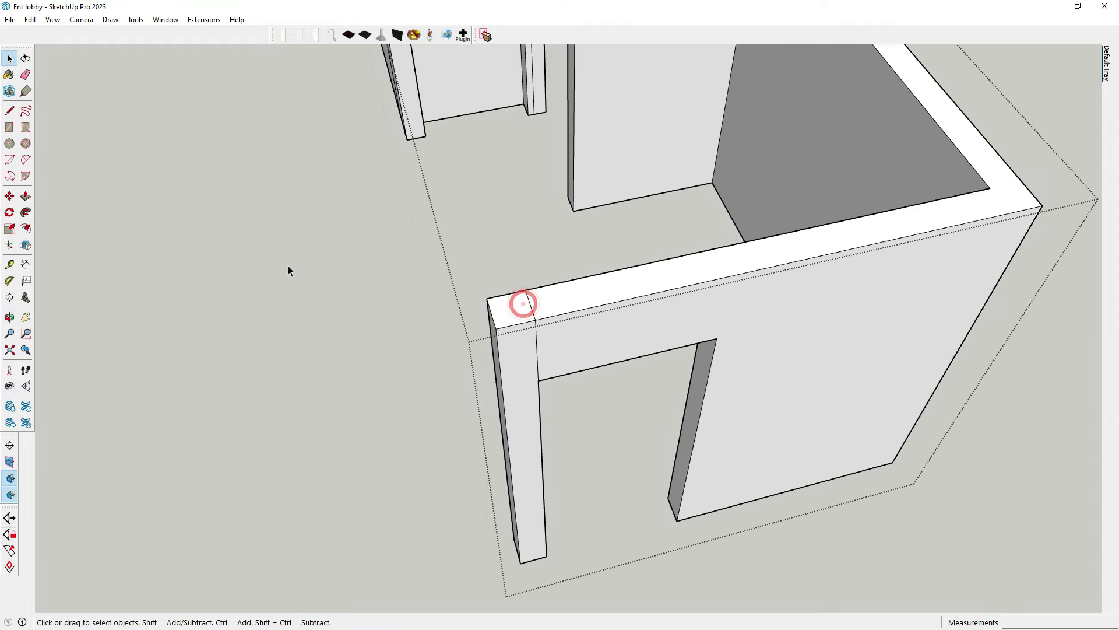
left_click(26, 75)
scroll(577, 312, "up", 3)
left_click(588, 317)
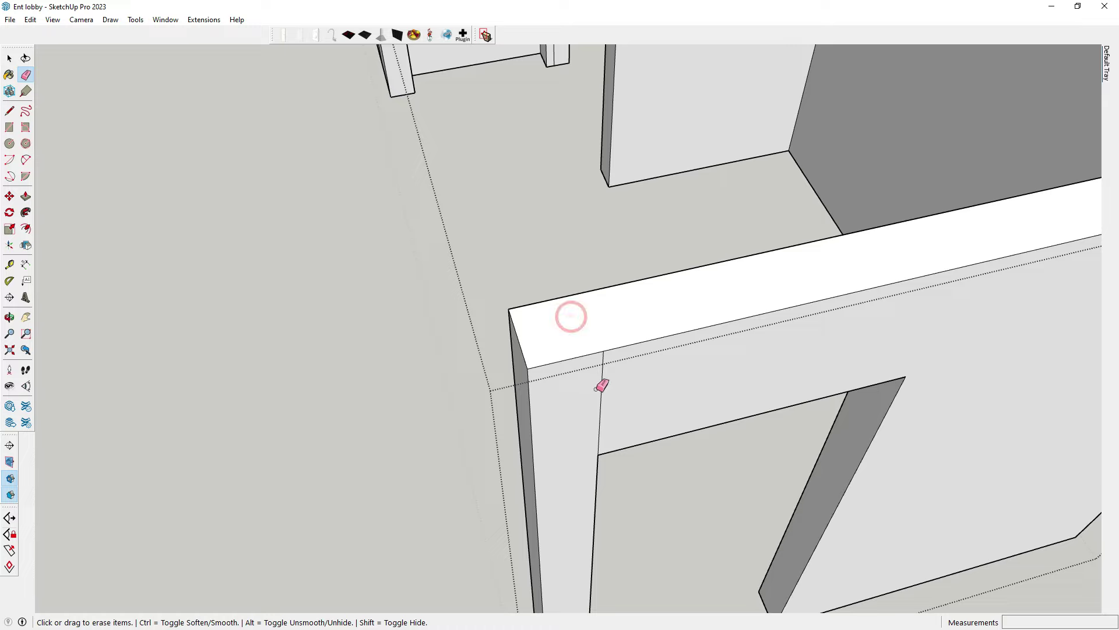
left_click(600, 385)
middle_click_drag(317, 406, 734, 402)
scroll(739, 400, "up", 1)
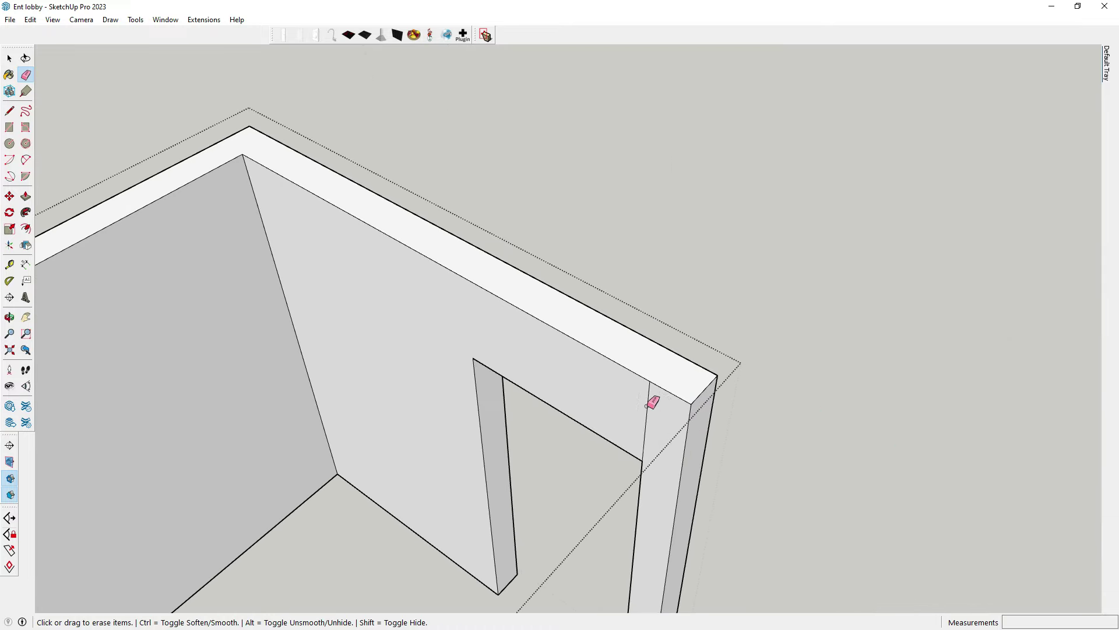
left_click(10, 58)
Step: Orbit around the lobby to review the walls from above and the opposite side
scroll(684, 217, "down", 3)
middle_click_drag(684, 217, 894, 314)
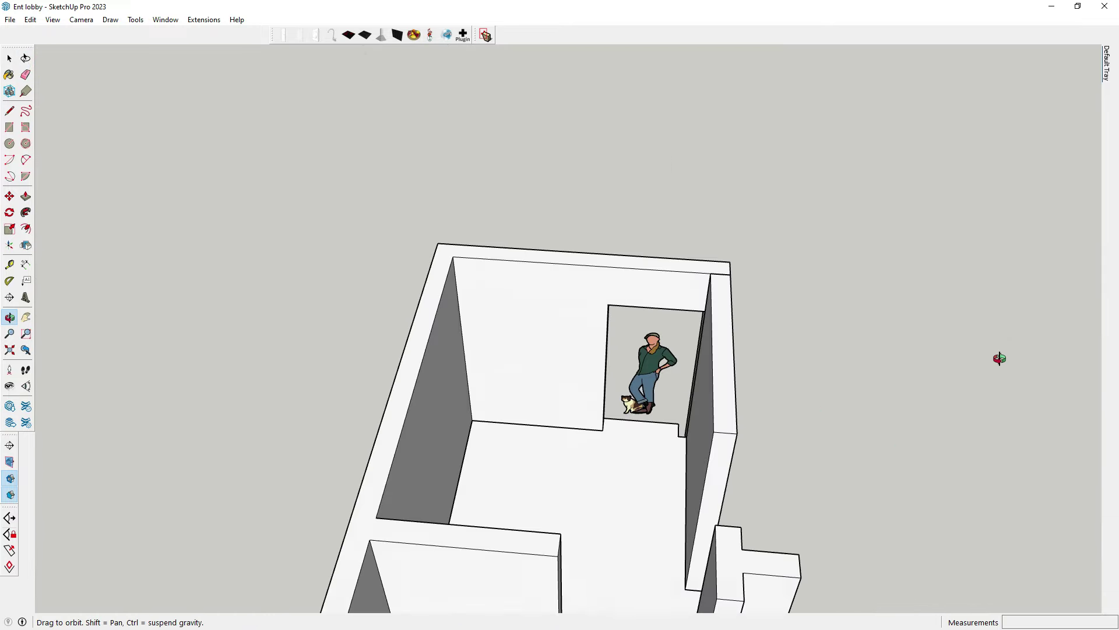
scroll(777, 350, "down", 3)
mouse_move(777, 350)
middle_mouse_down()
mouse_move(782, 330)
mouse_move(357, 359)
middle_mouse_up()
scroll(521, 362, "up", 2)
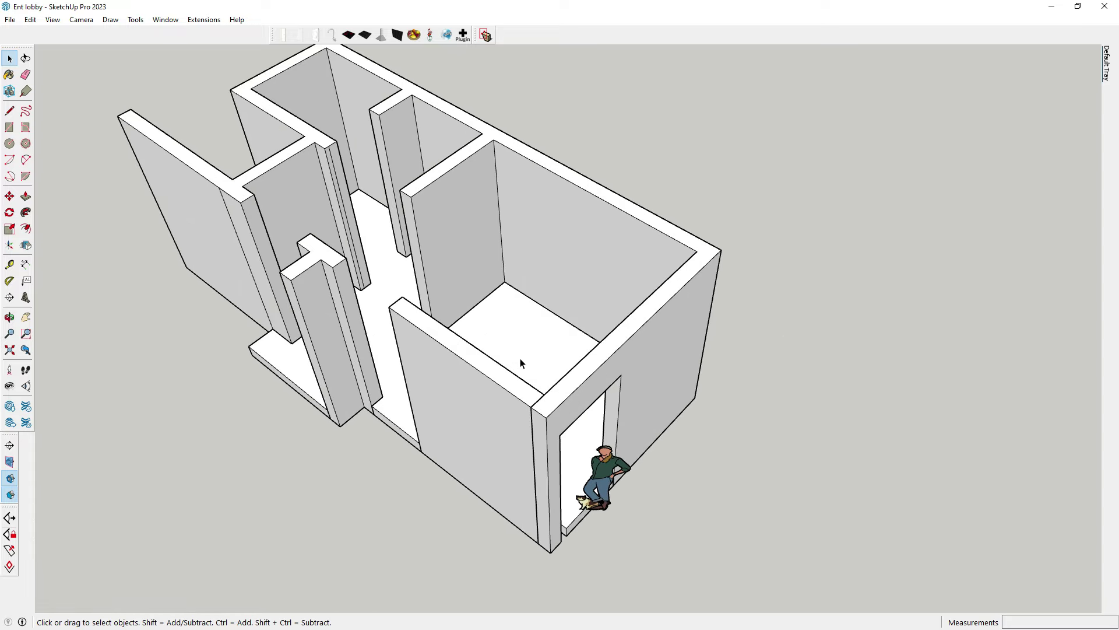
scroll(521, 363, "down", 3)
mouse_move(521, 362)
middle_mouse_down()
mouse_move(699, 400)
mouse_move(536, 412)
middle_mouse_up()
scroll(536, 412, "up", 3)
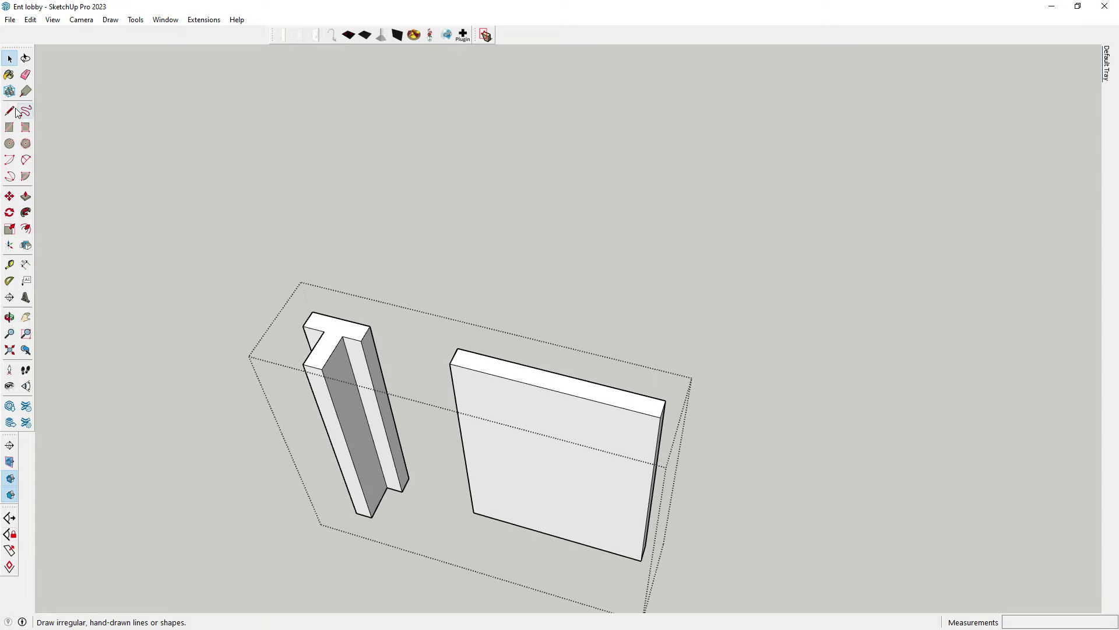
Step: Draw a short split line across the face of the T-shaped partition
left_click(9, 110)
scroll(354, 364, "up", 2)
left_click(369, 334)
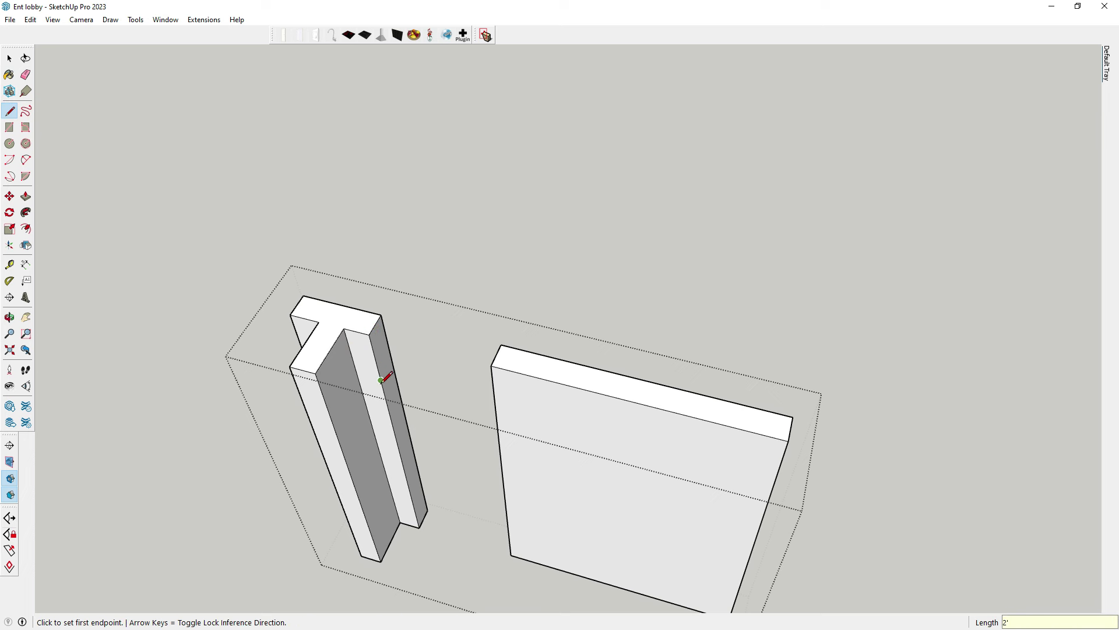
left_click(380, 381)
left_click(394, 354)
Step: Push/Pull the T end across to meet the right wall slab
left_click(26, 196)
scroll(367, 367, "up", 1)
left_click(373, 359)
scroll(531, 379, "up", 1)
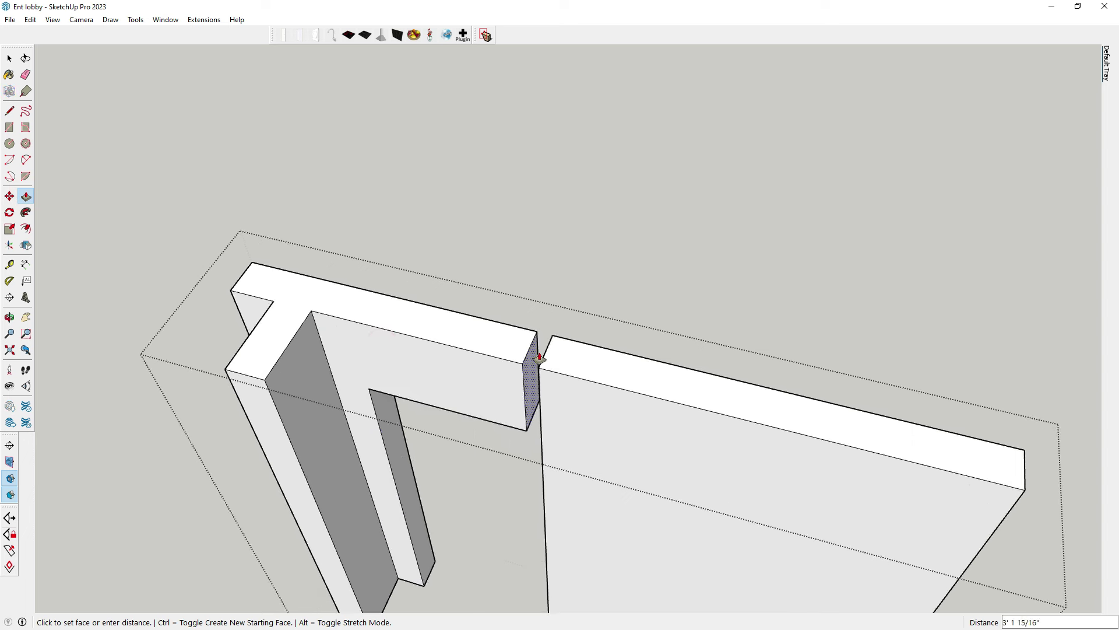
left_click(540, 358)
key("e")
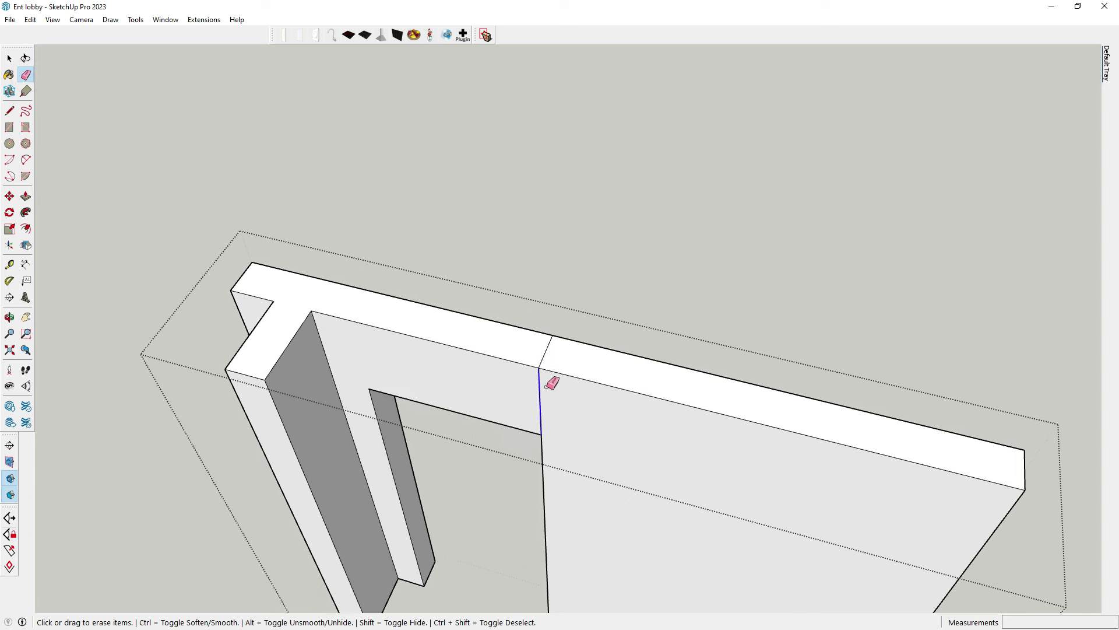
mouse_move(555, 357)
middle_mouse_down()
mouse_move(537, 425)
mouse_move(564, 369)
middle_mouse_up()
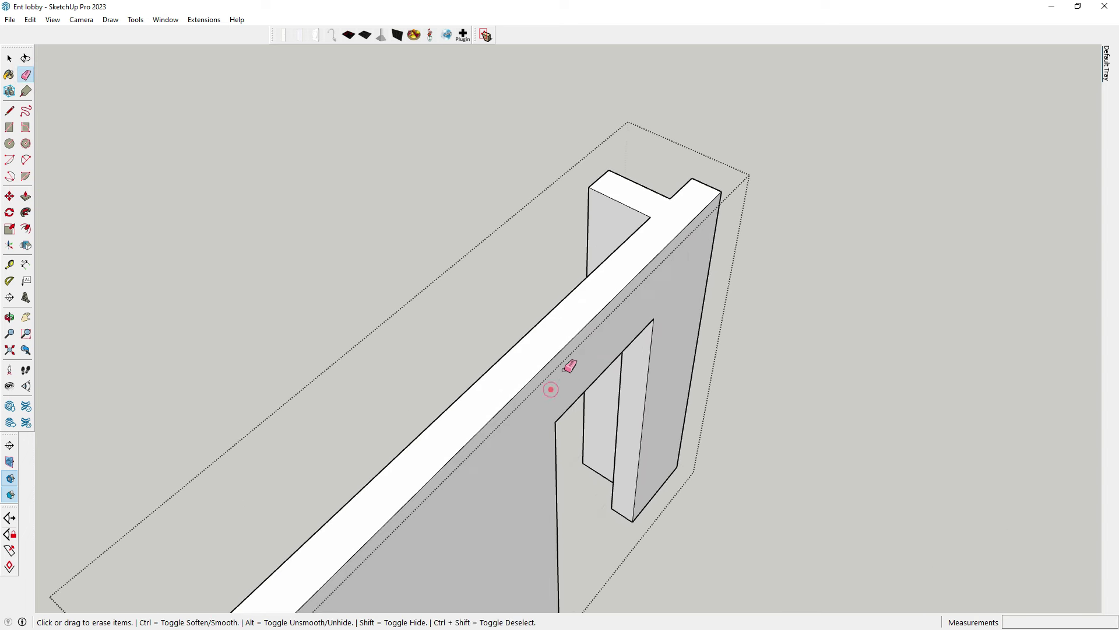
key("space")
scroll(359, 330, "down", 5)
mouse_move(360, 330)
middle_mouse_down()
mouse_move(692, 430)
mouse_move(842, 420)
mouse_move(487, 341)
middle_mouse_up()
scroll(488, 340, "up", 3)
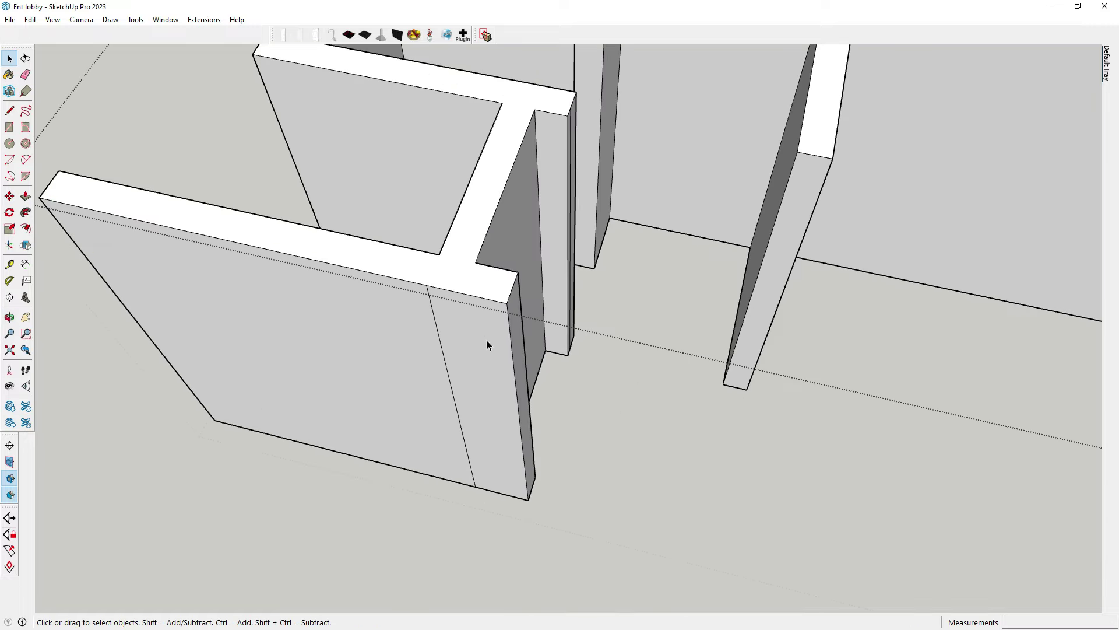
Step: Open the wall group containing the T piece for editing
left_click(10, 111)
scroll(496, 348, "down", 2)
scroll(514, 307, "up", 2)
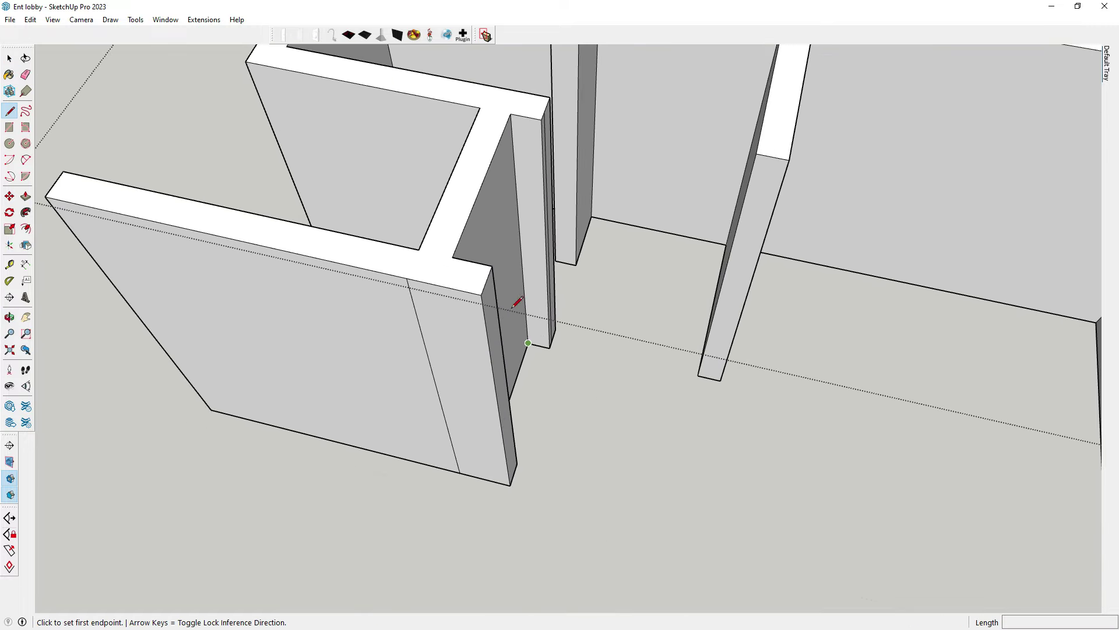
left_click(9, 59)
scroll(549, 342, "down", 5)
scroll(619, 370, "up", 5)
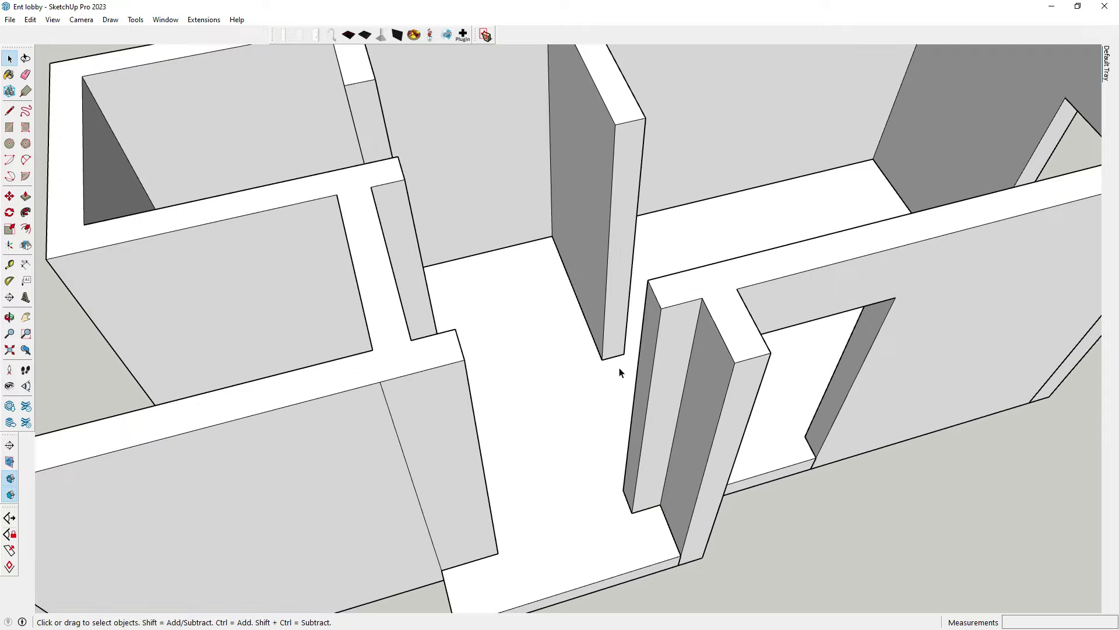
left_click(677, 347)
double_click(677, 348)
Step: Draw a 2' split line across the wall face from its corner
key("l")
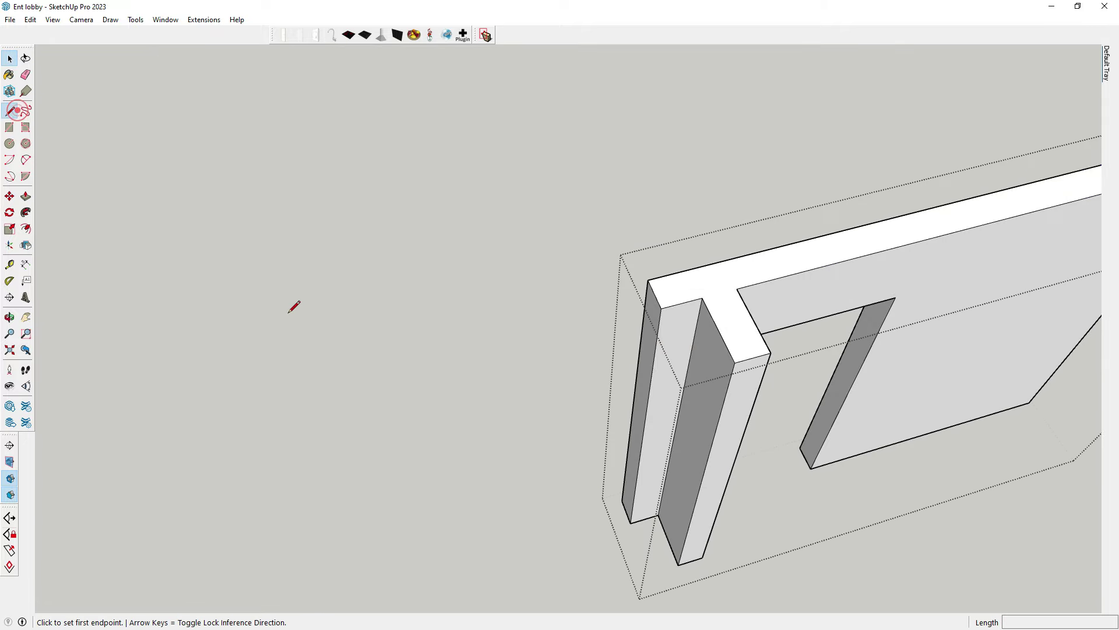
middle_click_drag(286, 305, 740, 249)
left_click(740, 244)
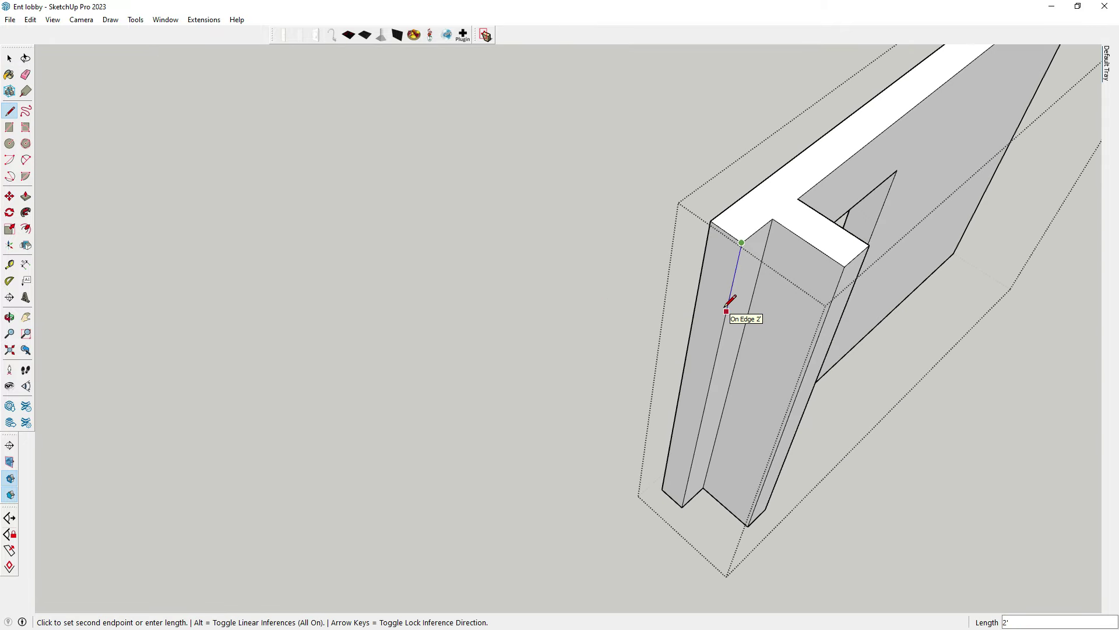
type("'")
key("Return")
left_click(727, 309)
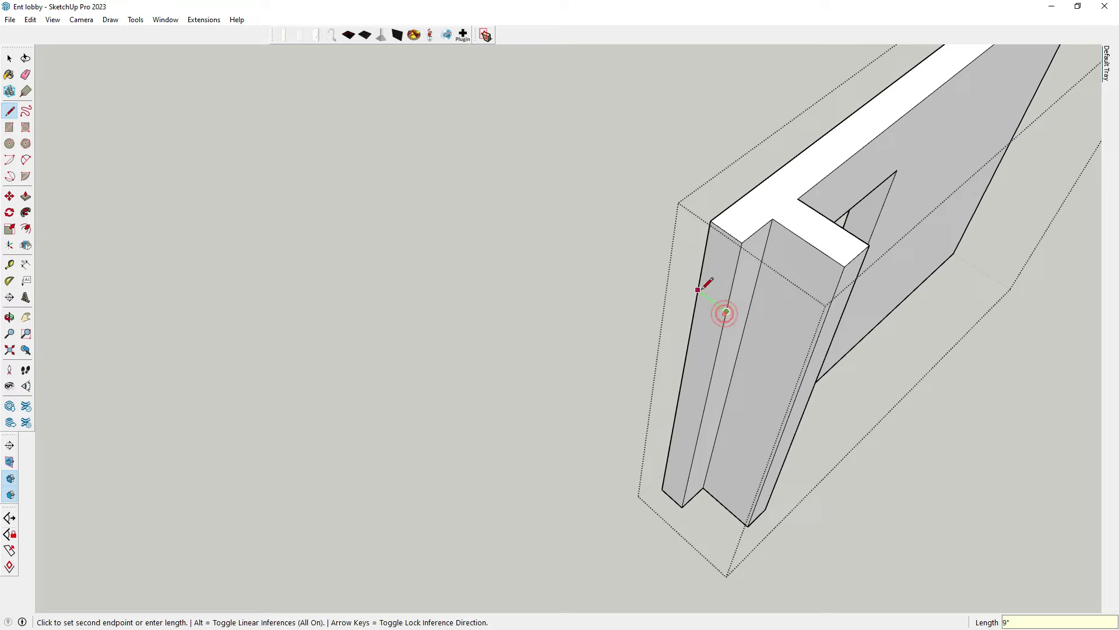
Step: Push/Pull the beam end to the neighbouring wall and the wall end along the lobby
key("p")
mouse_move(717, 275)
middle_mouse_down()
mouse_move(565, 379)
mouse_move(553, 319)
middle_mouse_up()
left_click(553, 319)
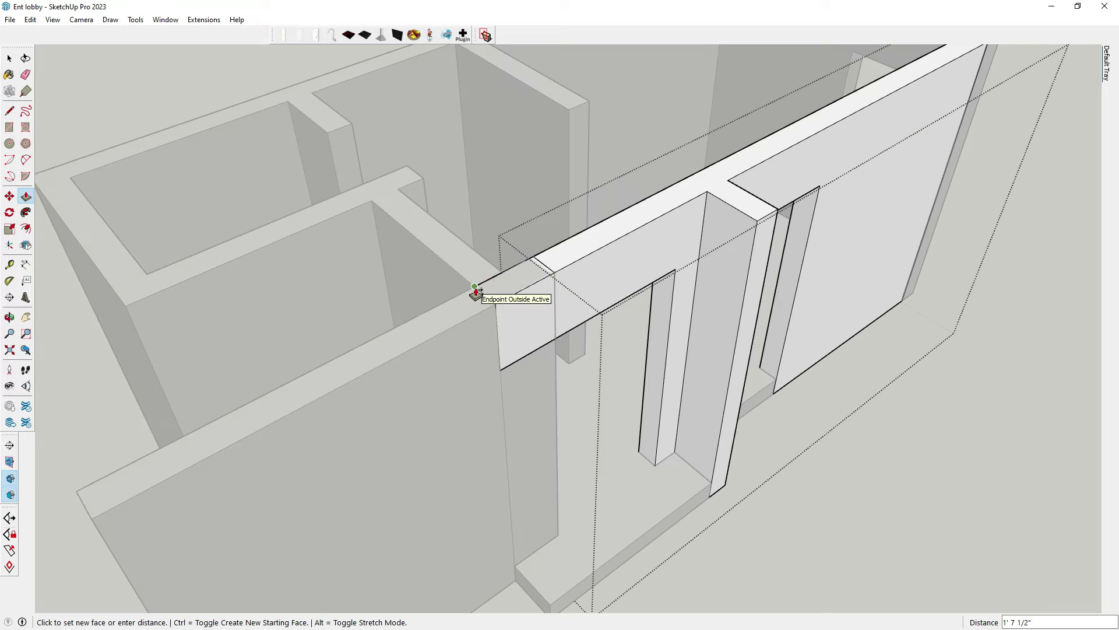
left_click(483, 347)
middle_click_drag(358, 464, 184, 523)
left_click(184, 522)
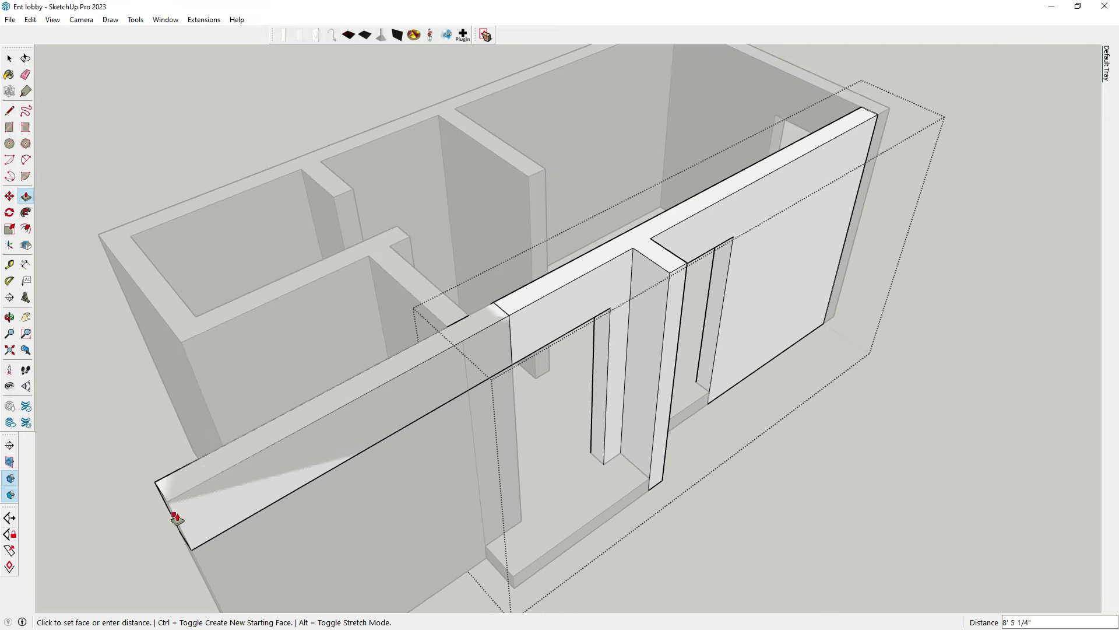
Step: Extrude the front wall face about 8' 9" to span the lobby's full length
mouse_move(379, 270)
middle_mouse_down()
mouse_move(439, 230)
mouse_move(476, 126)
middle_mouse_up()
scroll(476, 126, "up", 2)
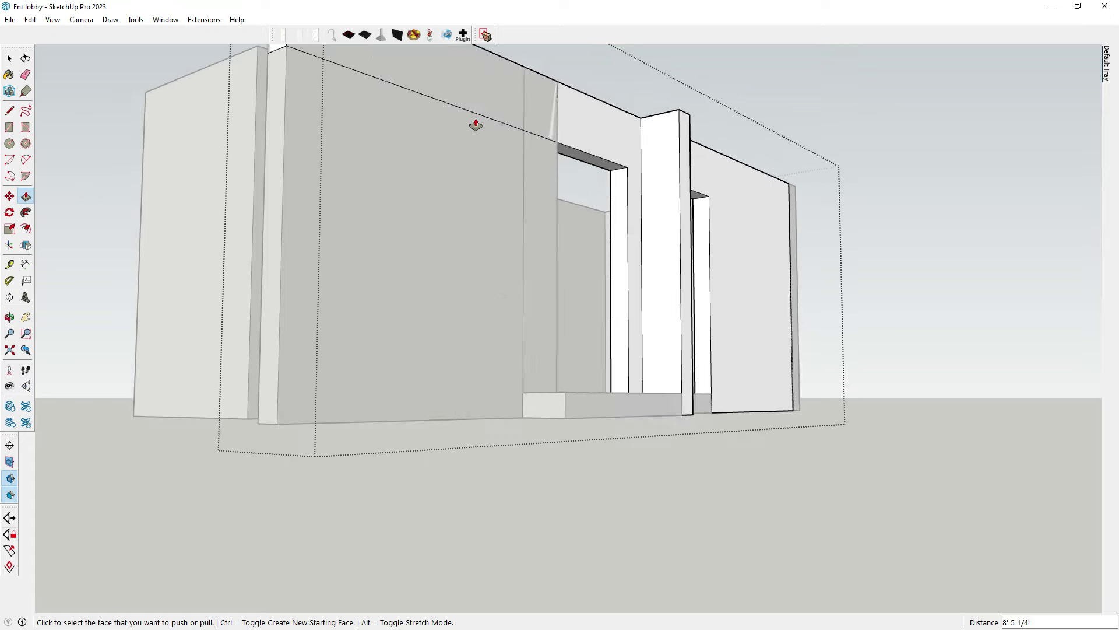
left_click(474, 118)
left_click(304, 427)
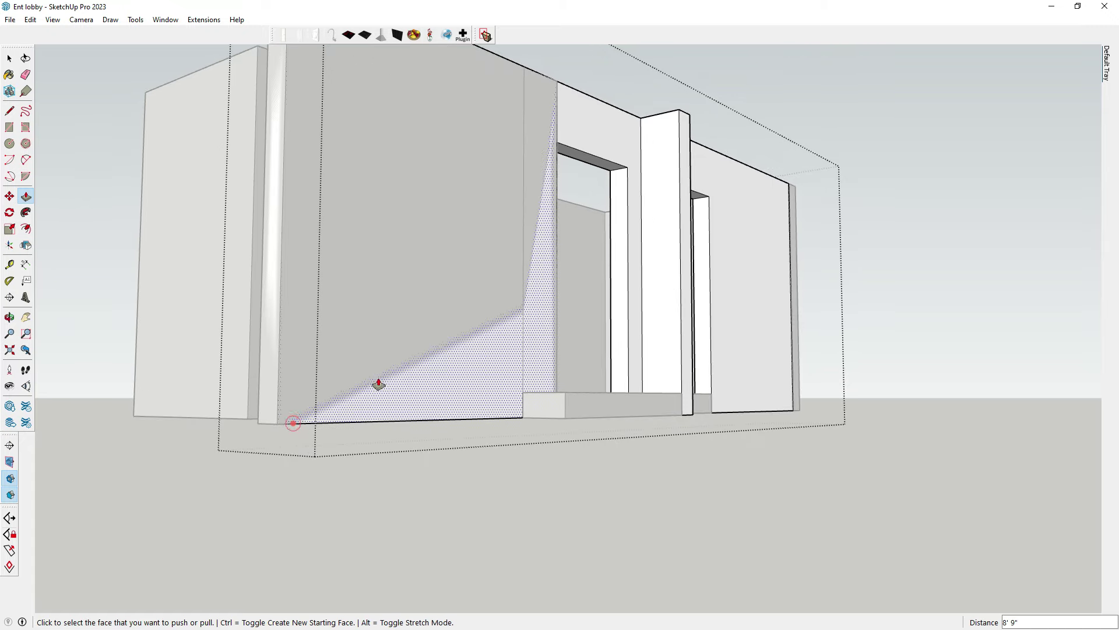
middle_click_drag(377, 382, 444, 395)
left_click(12, 57)
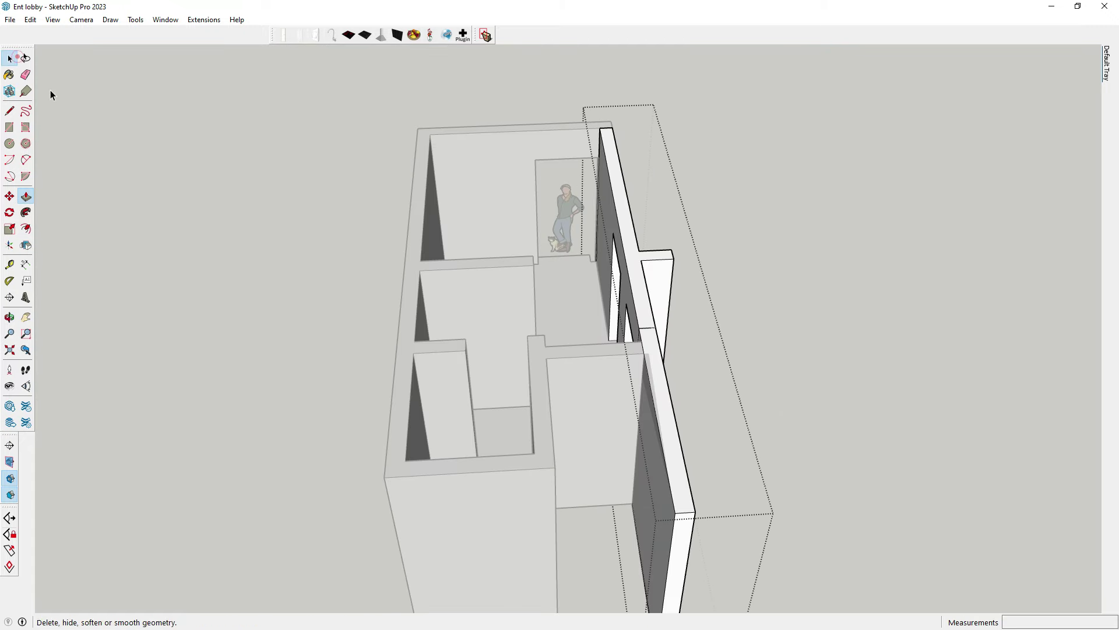
Step: Open the walls group for editing and orbit to frame the short wall end
double_click(590, 375)
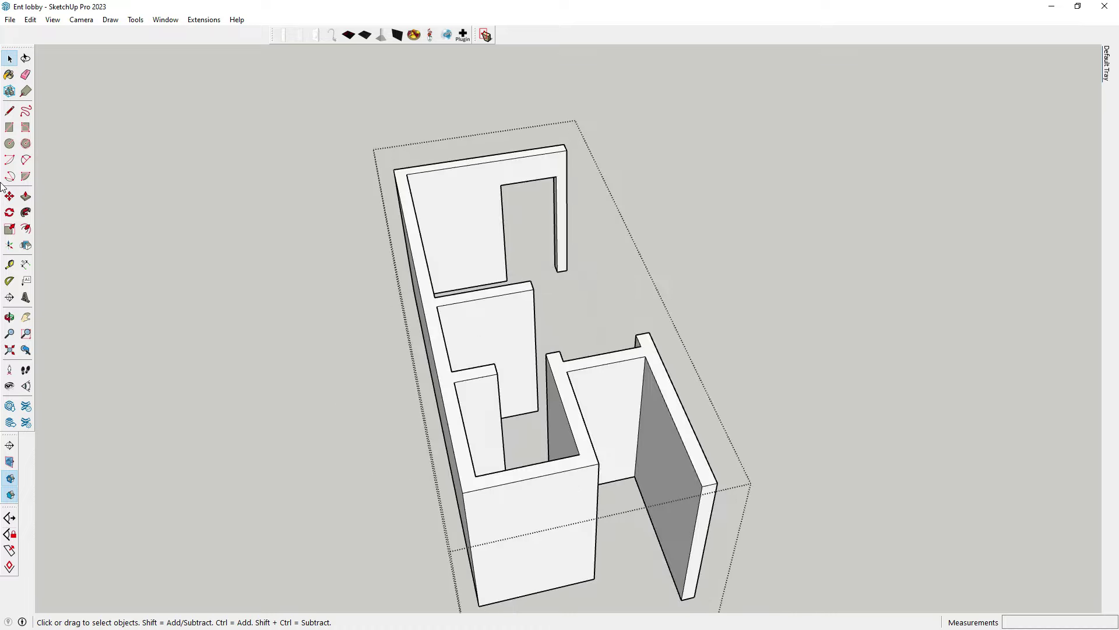
left_click(25, 196)
scroll(605, 325, "up", 3)
mouse_move(580, 356)
middle_mouse_down()
mouse_move(630, 580)
mouse_move(521, 252)
mouse_move(462, 227)
mouse_move(878, 315)
mouse_move(614, 298)
mouse_move(649, 393)
mouse_move(275, 295)
middle_mouse_up()
key("space")
key("e")
key("space")
scroll(613, 299, "down", 5)
scroll(529, 132, "up", 3)
mouse_move(530, 132)
middle_mouse_down()
mouse_move(593, 169)
mouse_move(539, 342)
mouse_move(540, 200)
middle_mouse_up()
scroll(540, 342, "down", 3)
left_click(541, 198)
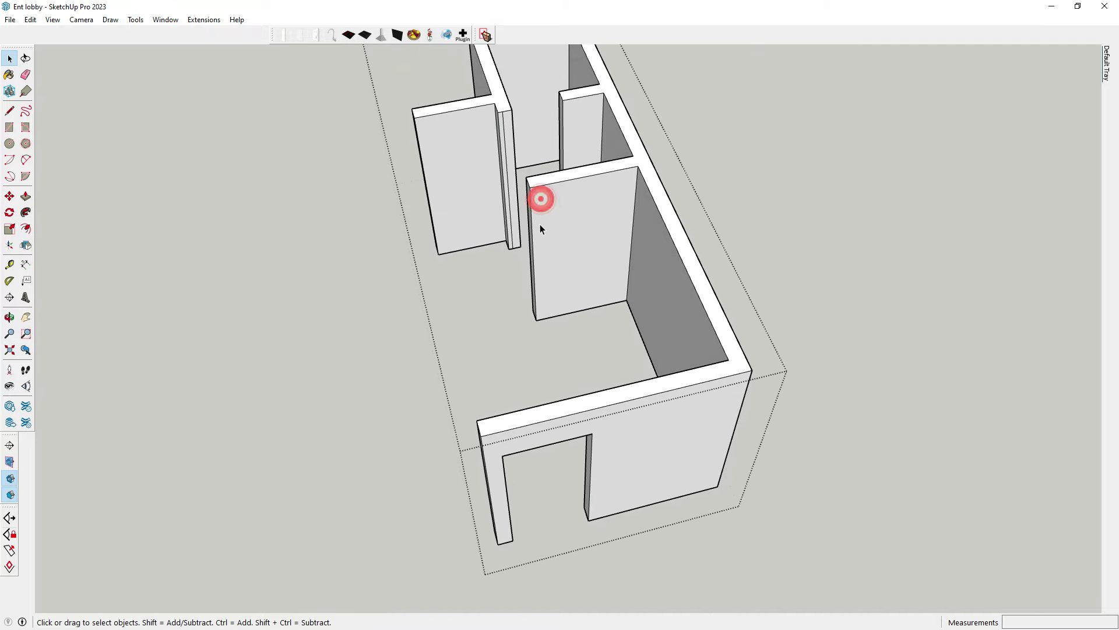
Step: Draw a 1' split line across the wall's front edge
left_click(10, 110)
middle_click_drag(220, 237, 466, 238)
scroll(467, 238, "up", 3)
scroll(464, 239, "up", 2)
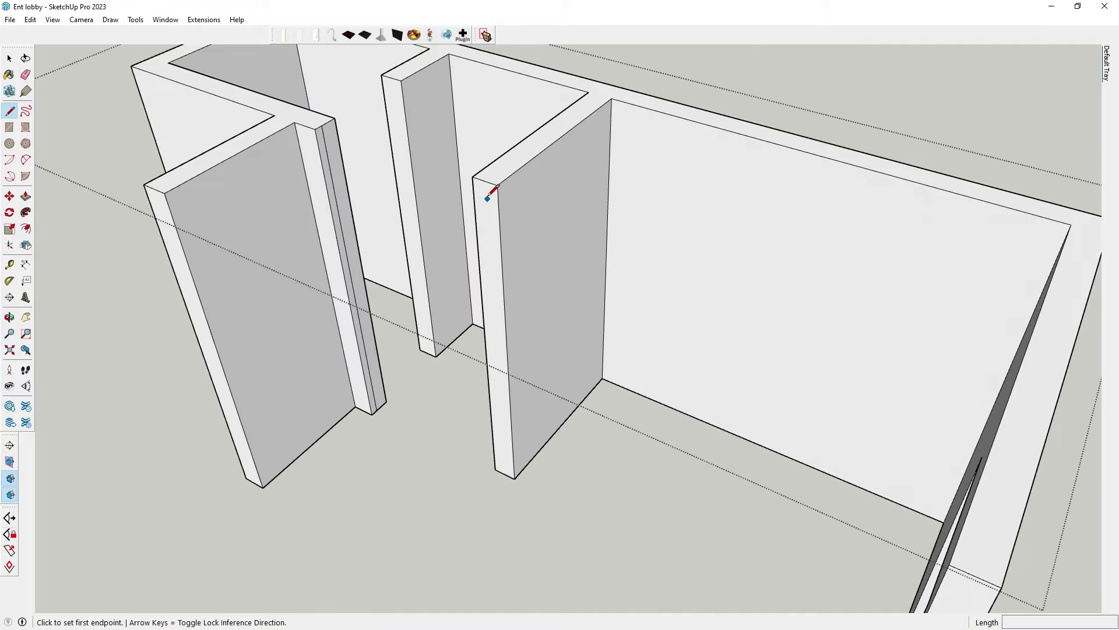
left_click(496, 186)
type("'")
key("Return")
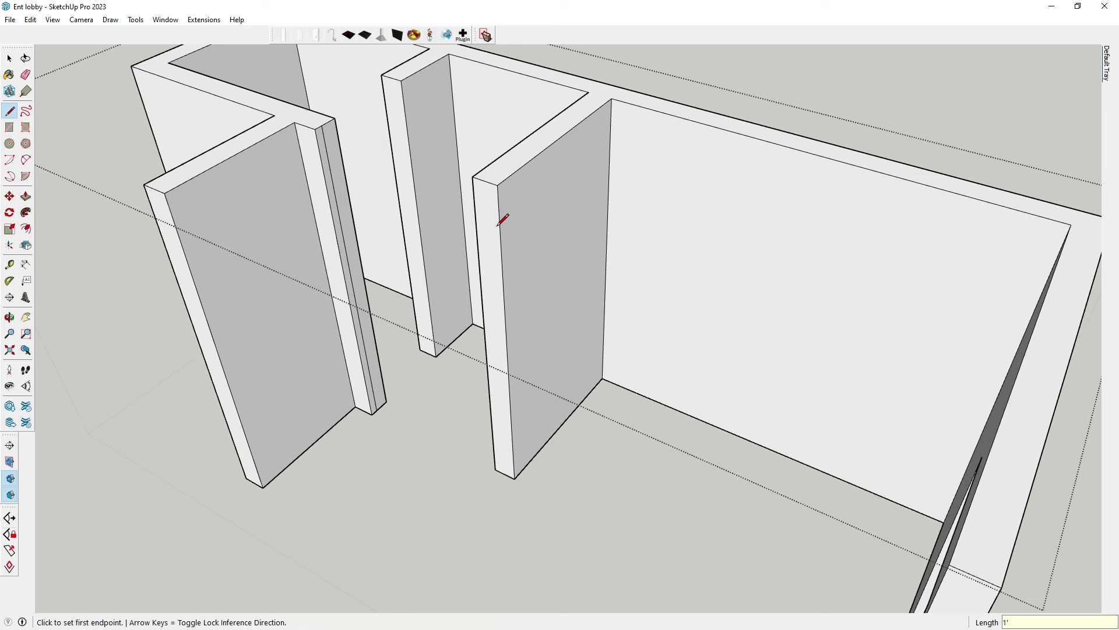
left_click(498, 219)
Step: Push/Pull the small wall-end face across the opening to form a beam
left_click(475, 211)
left_click(26, 196)
left_click(476, 204)
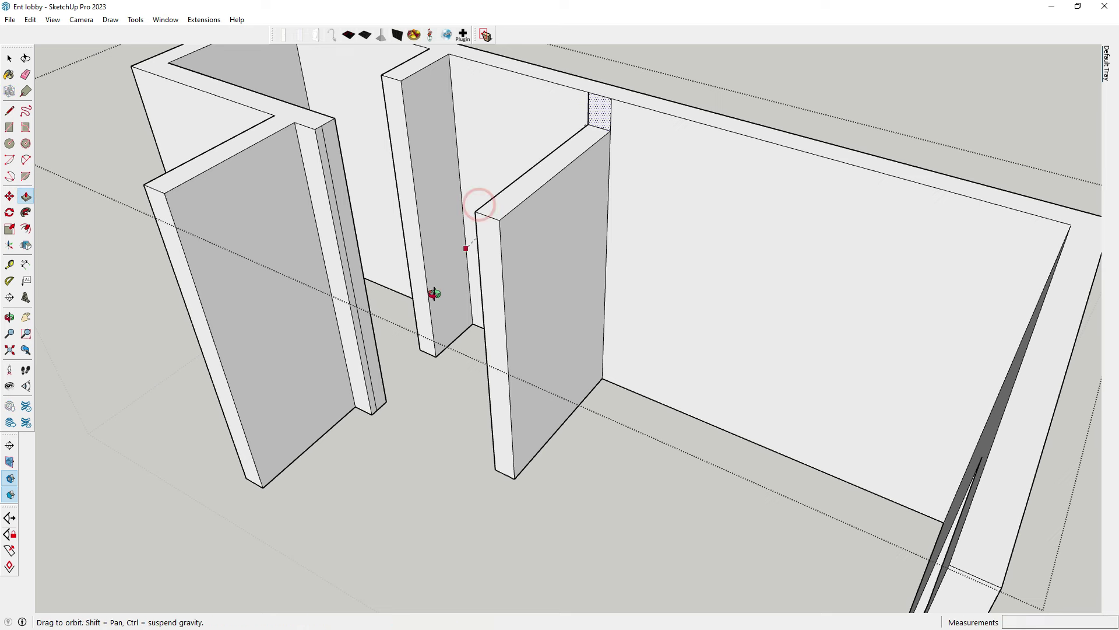
mouse_move(475, 212)
middle_mouse_down()
mouse_move(355, 350)
mouse_move(225, 387)
middle_mouse_up()
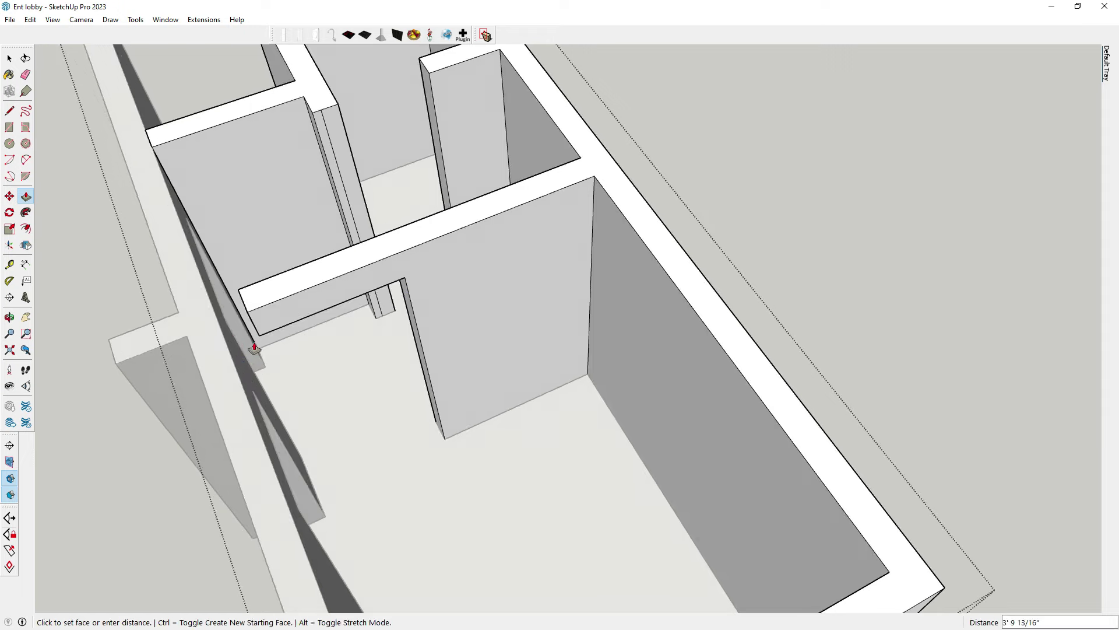
left_click(236, 368)
Step: Orbit out to a top-down view of the whole lobby
key("space")
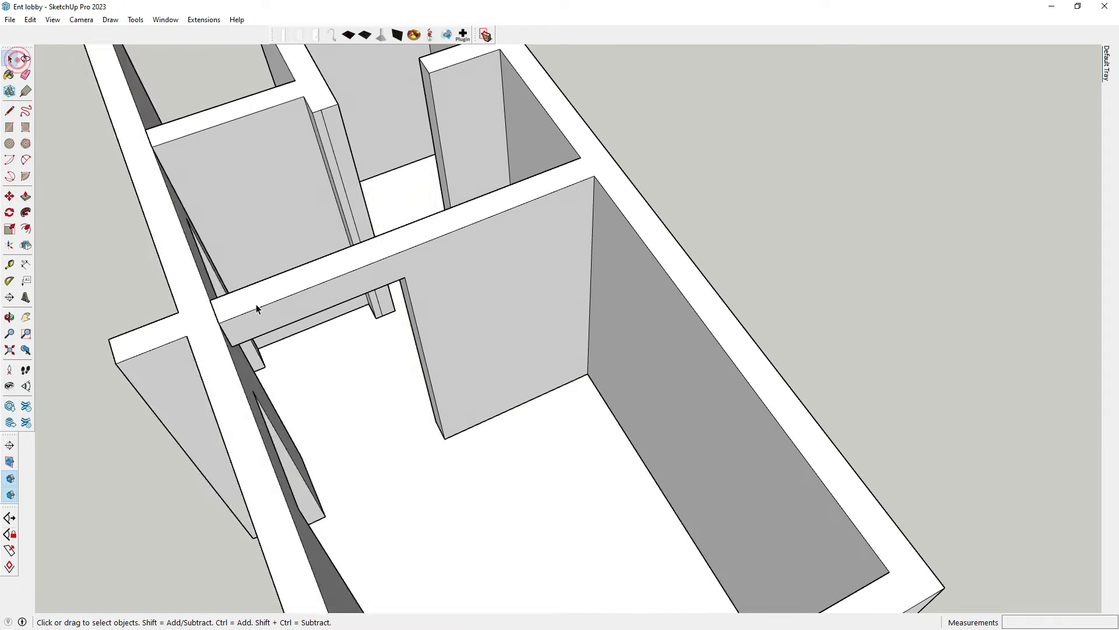
middle_click_drag(250, 313, 367, 246)
triple_click(367, 246)
left_click(10, 110)
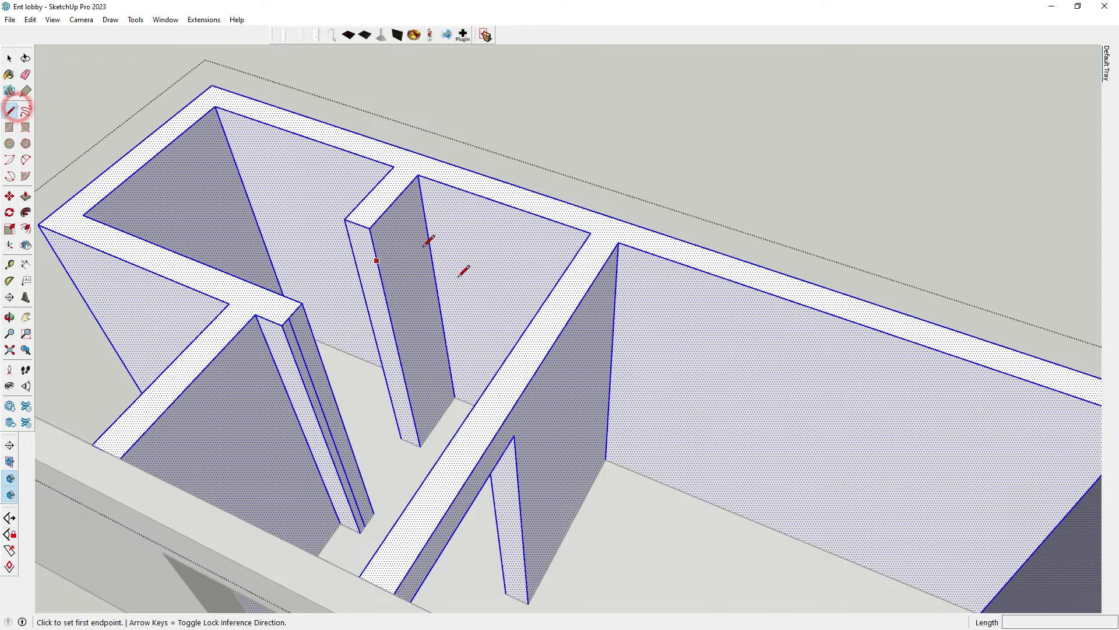
left_click(373, 228)
key("space")
scroll(523, 278, "down", 5)
mouse_move(523, 279)
middle_mouse_down()
mouse_move(452, 339)
mouse_move(494, 194)
mouse_move(899, 369)
middle_mouse_up()
left_click(495, 193)
scroll(645, 309, "up", 5)
middle_click_drag(645, 309, 690, 322)
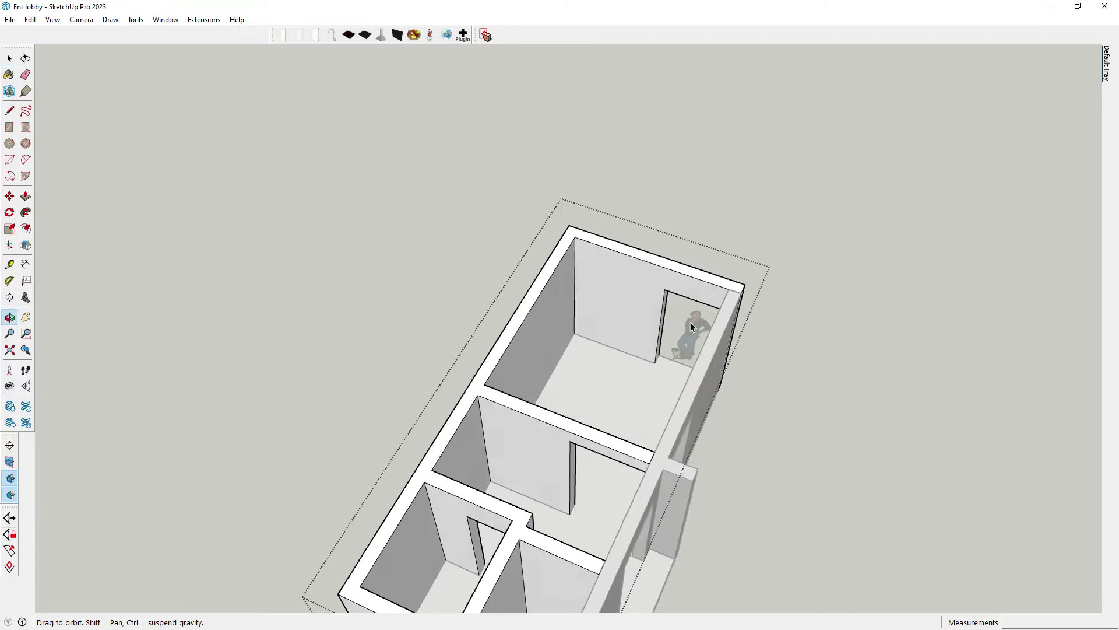
scroll(690, 322, "up", 2)
key("space")
Step: Outline a 7' tall rectangle on the back wall beside the doorway
left_click(23, 109)
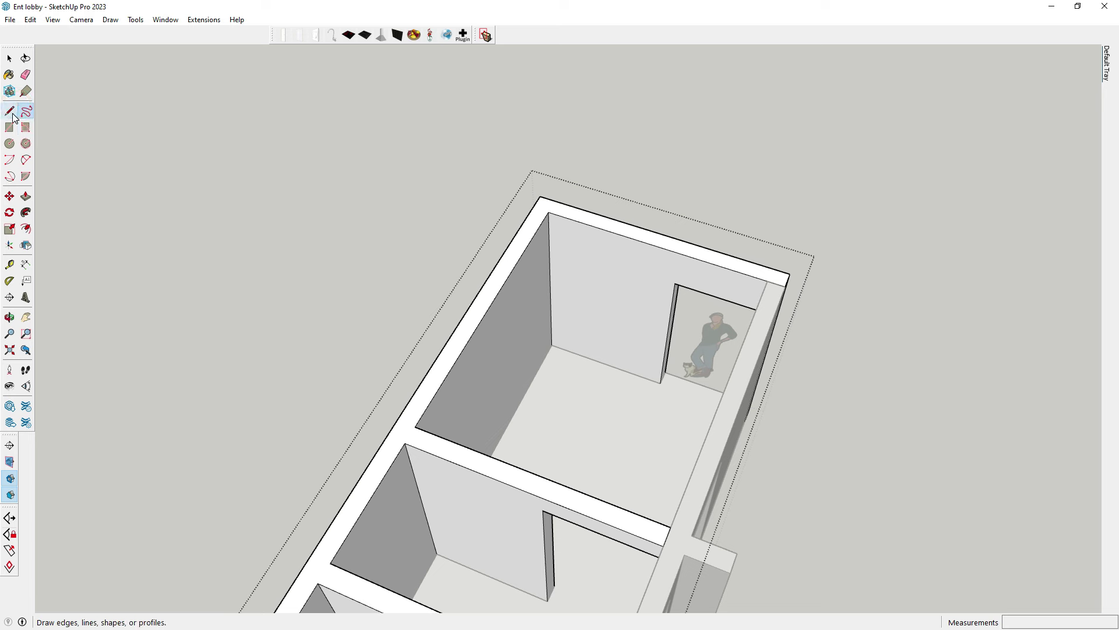
left_click(10, 111)
scroll(707, 370, "up", 2)
scroll(631, 395, "up", 2)
left_click(647, 386)
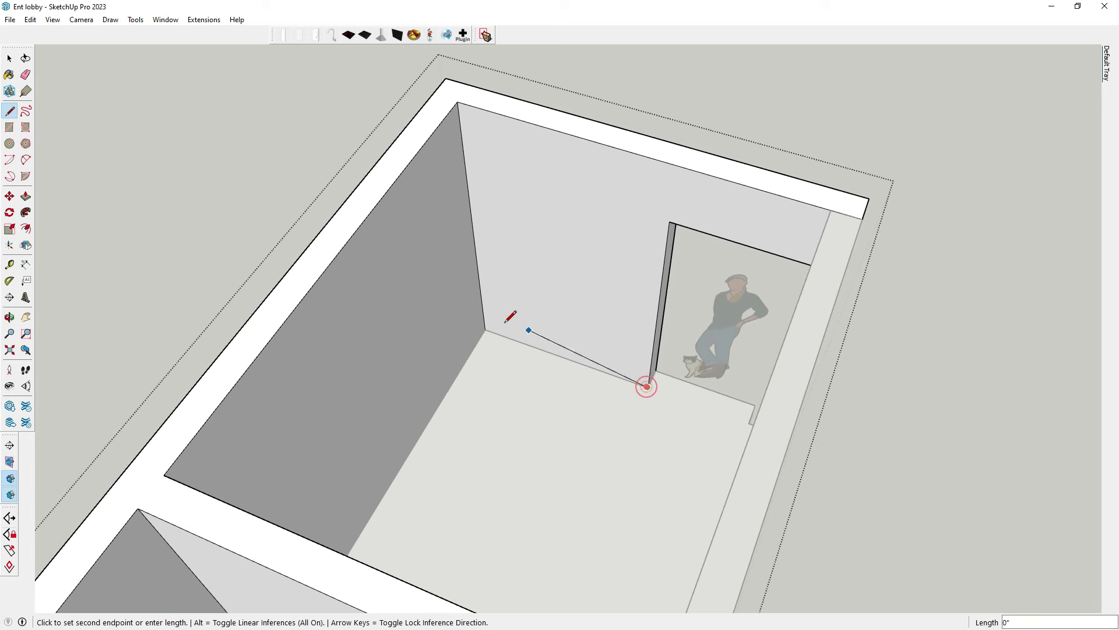
left_click(484, 329)
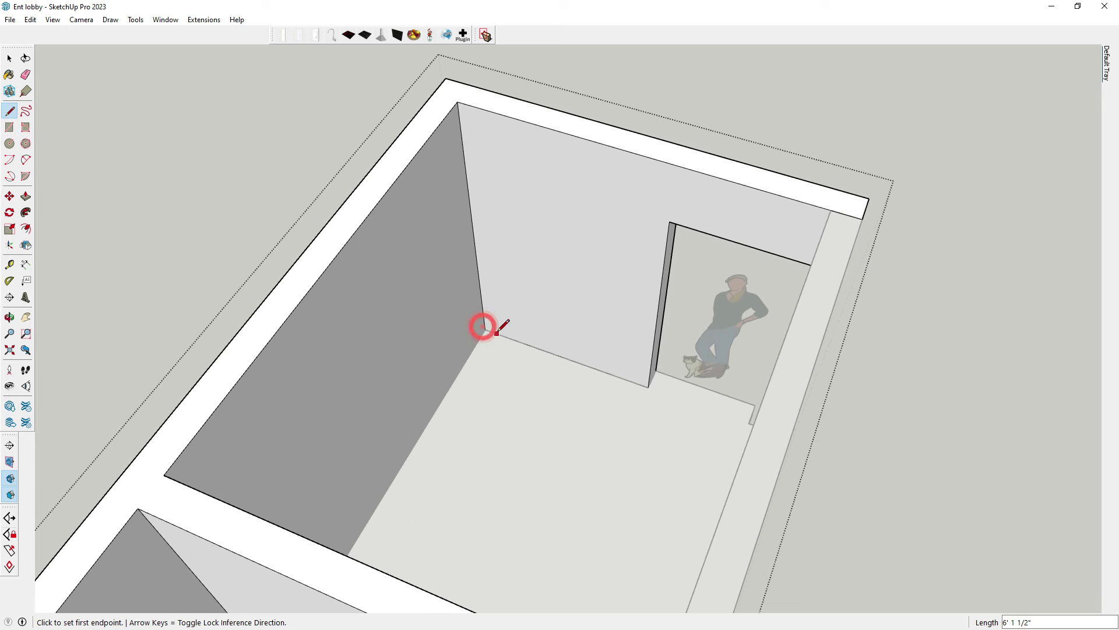
left_click(565, 357)
middle_click_drag(561, 356, 644, 346)
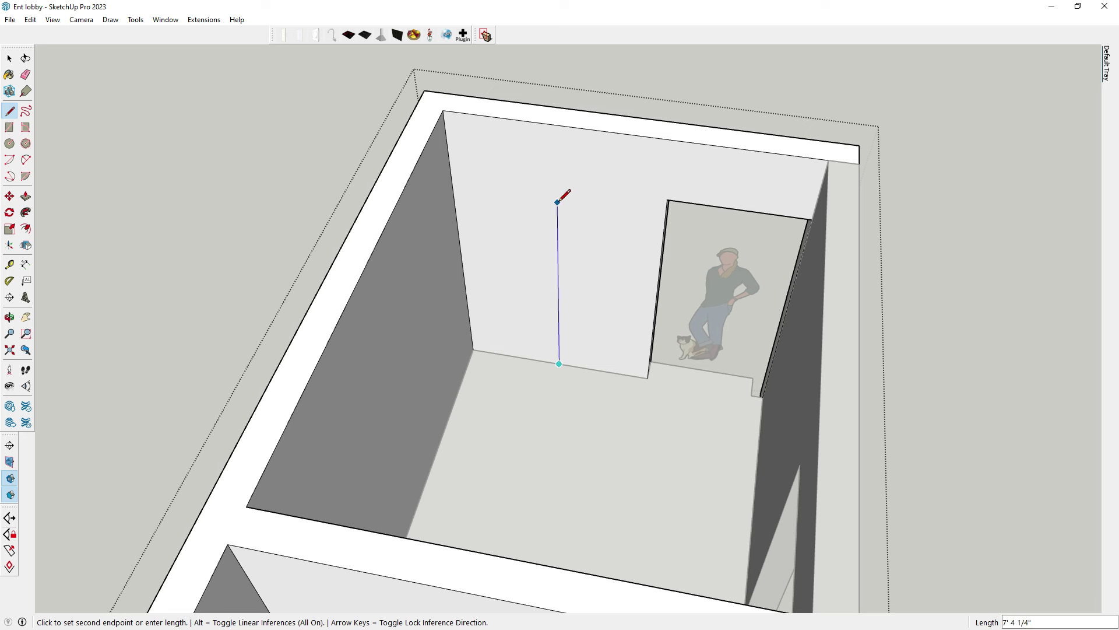
key("Return")
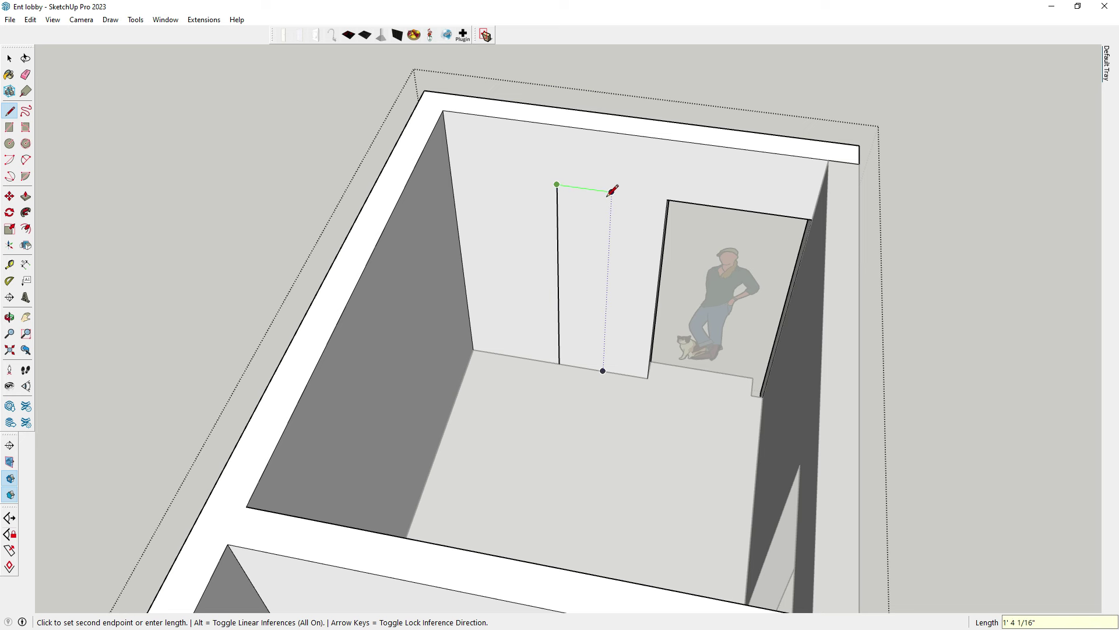
key("Return")
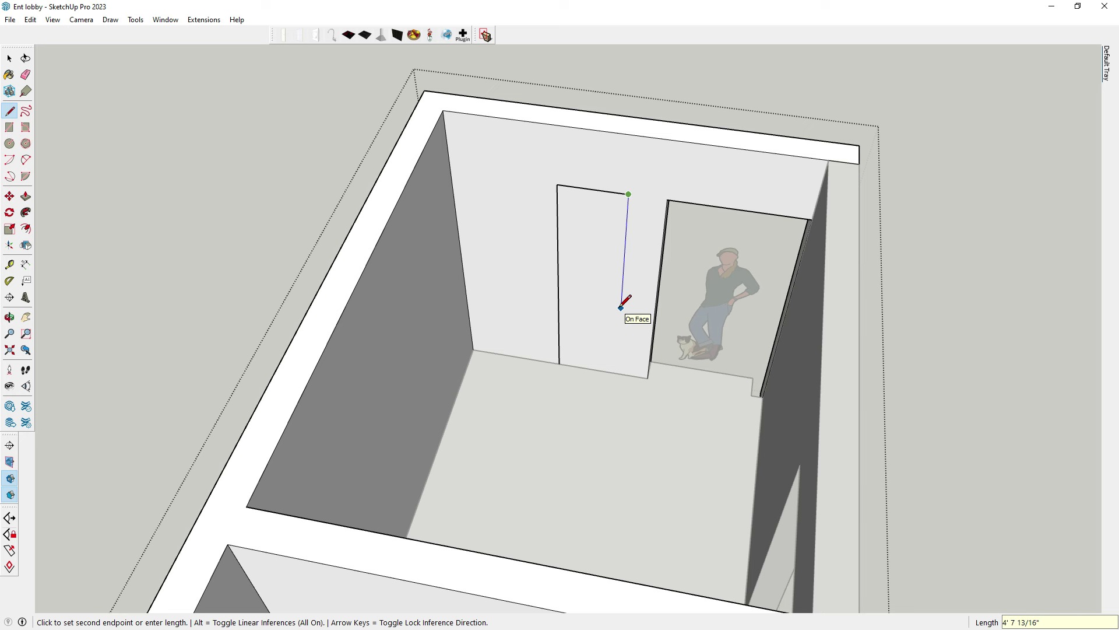
key("Return")
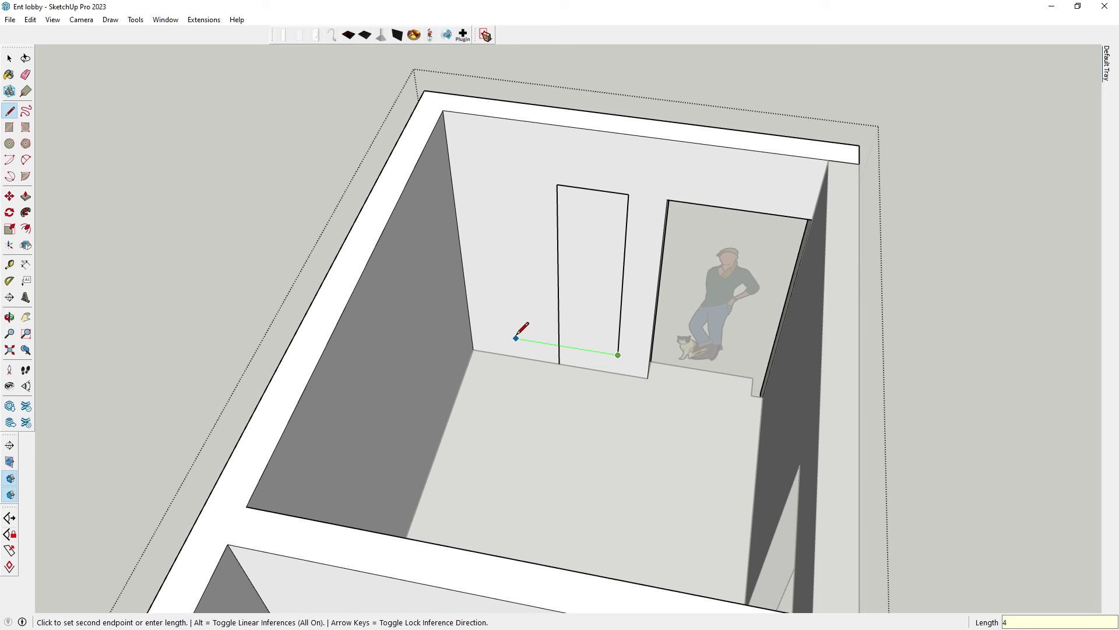
key("Return")
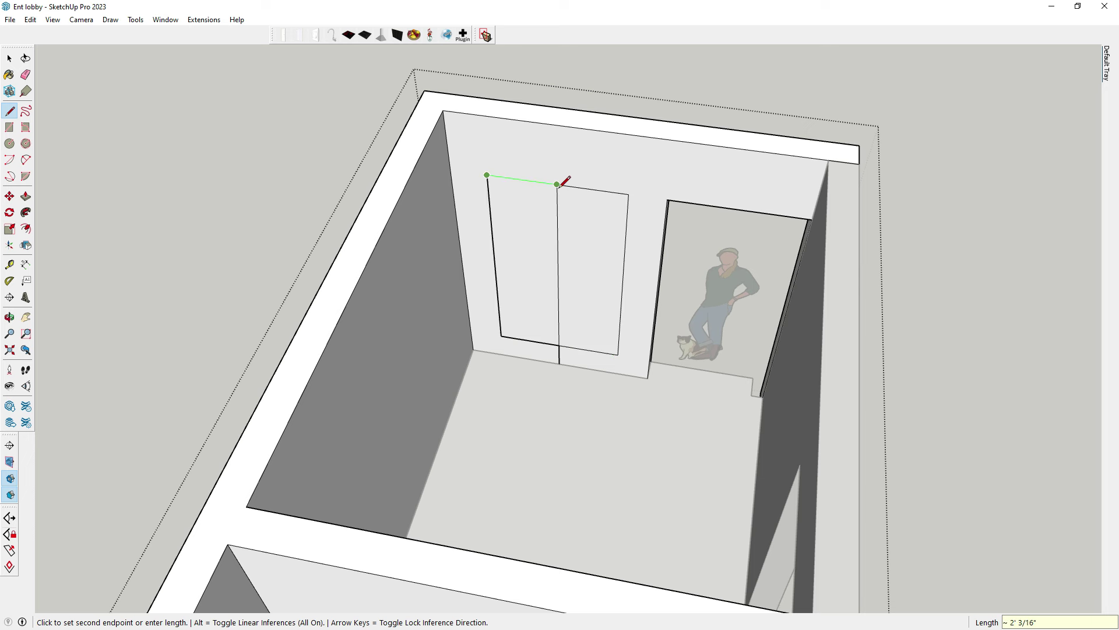
left_click(557, 185)
Step: Erase the dividing edge and push the opening face 9" into the back wall
left_click(26, 76)
scroll(558, 360, "up", 2)
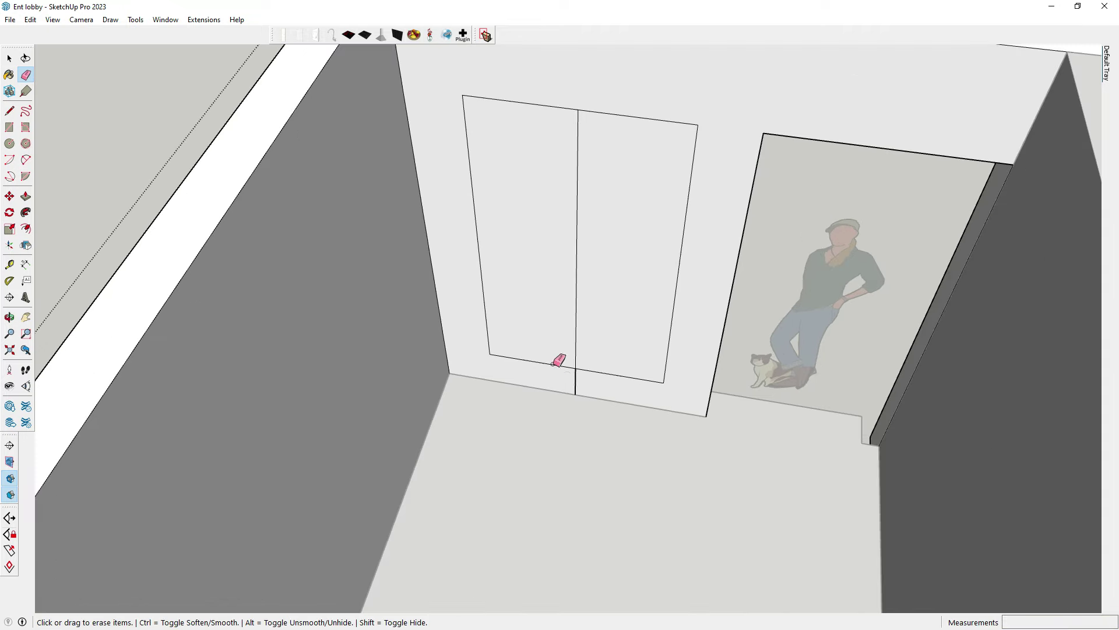
left_click(577, 366)
left_click(25, 196)
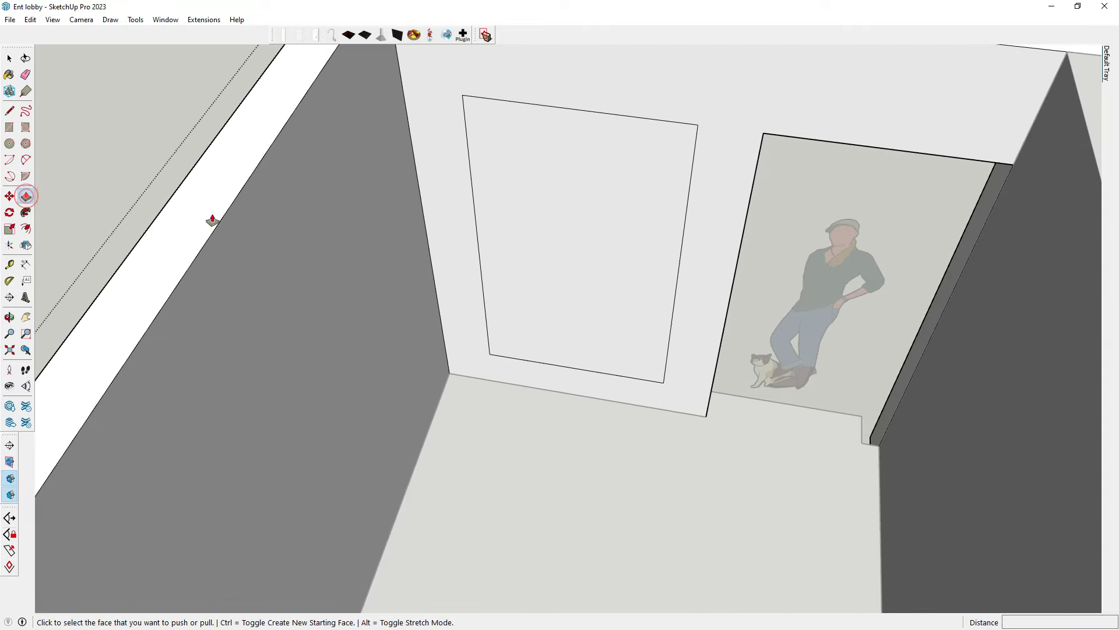
left_click(519, 273)
left_click(574, 260)
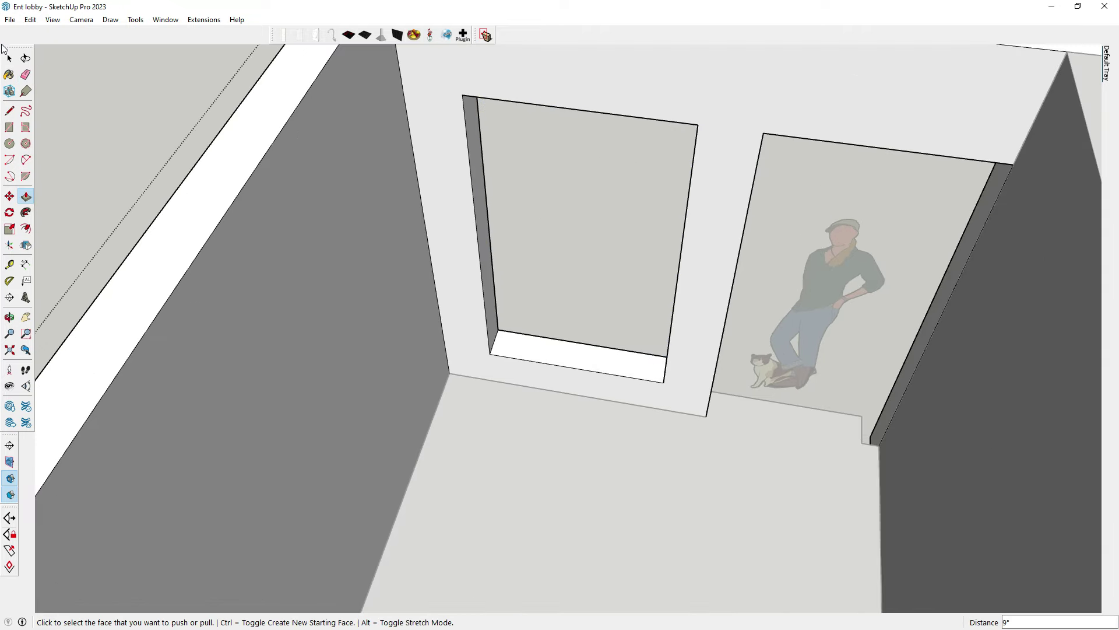
left_click(9, 58)
scroll(516, 248, "down", 5)
mouse_move(516, 247)
middle_mouse_down()
mouse_move(355, 299)
mouse_move(500, 295)
middle_mouse_up()
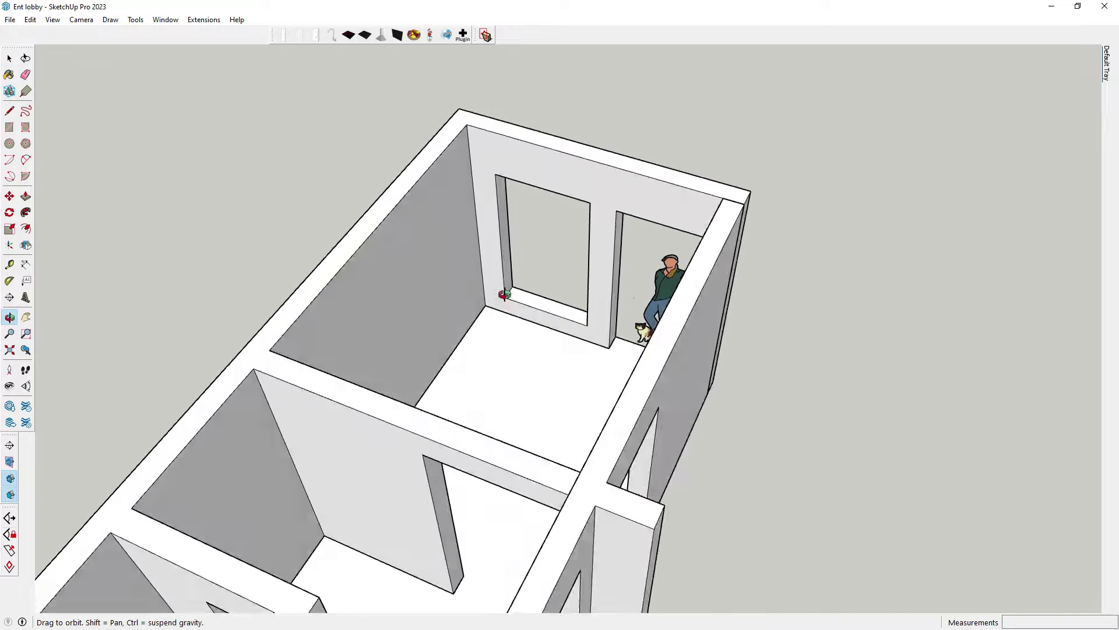
Step: Start raising the window sill with Push/Pull, cancel it, and orbit to check the sill
scroll(561, 317, "up", 5)
scroll(562, 317, "up", 3)
left_click(26, 196)
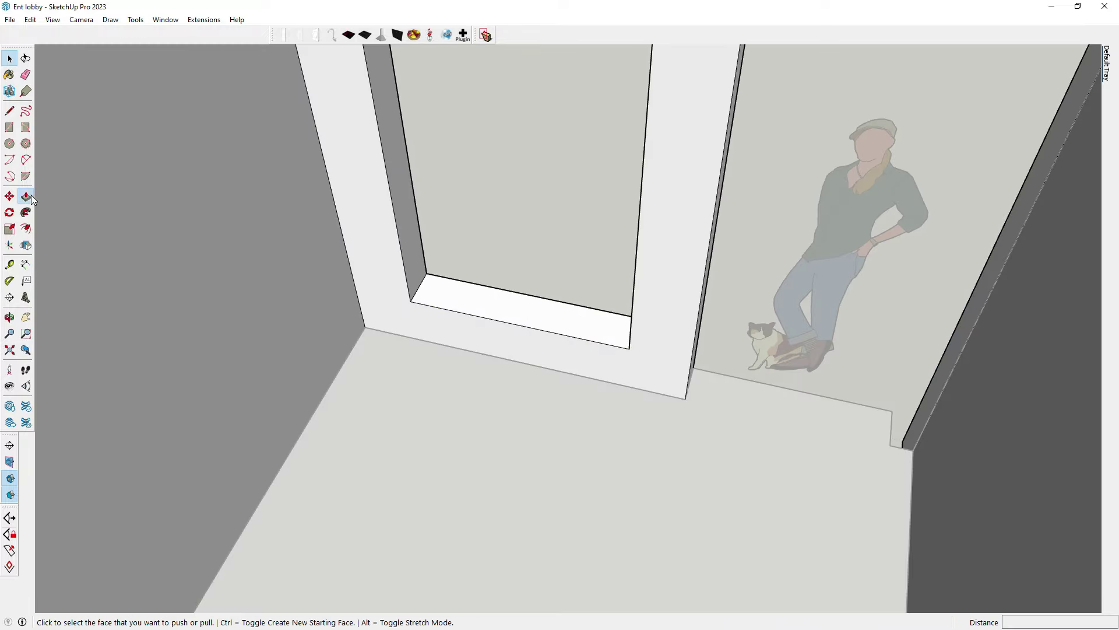
scroll(475, 302, "up", 3)
left_click(474, 299)
key("Escape")
scroll(619, 237, "down", 3)
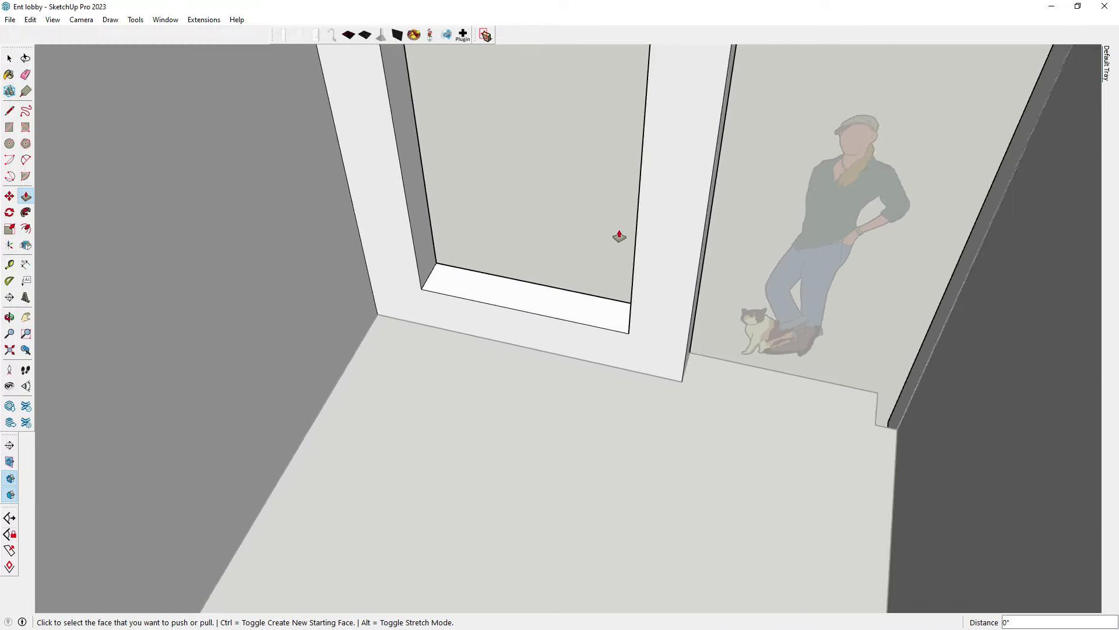
mouse_move(620, 238)
middle_mouse_down()
mouse_move(462, 310)
mouse_move(555, 304)
middle_mouse_up()
scroll(561, 294, "up", 4)
scroll(561, 294, "down", 3)
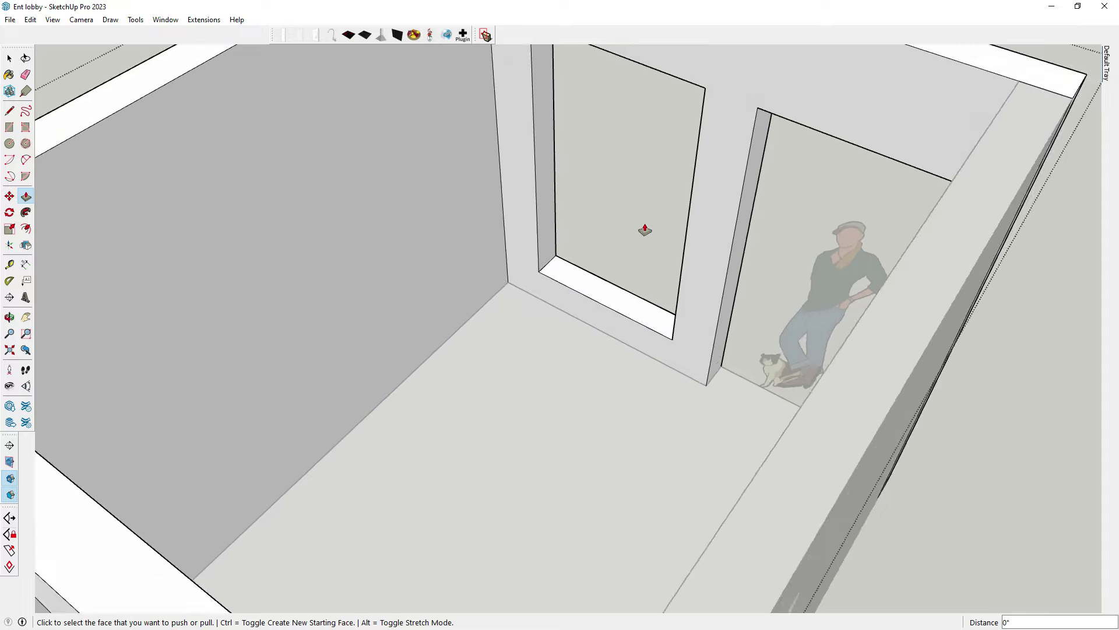
mouse_move(645, 230)
middle_mouse_down()
mouse_move(600, 260)
mouse_move(525, 233)
middle_mouse_up()
Step: Orbit out to a building overview, clear the selection, and close in on the right room's window wall
left_click(22, 64)
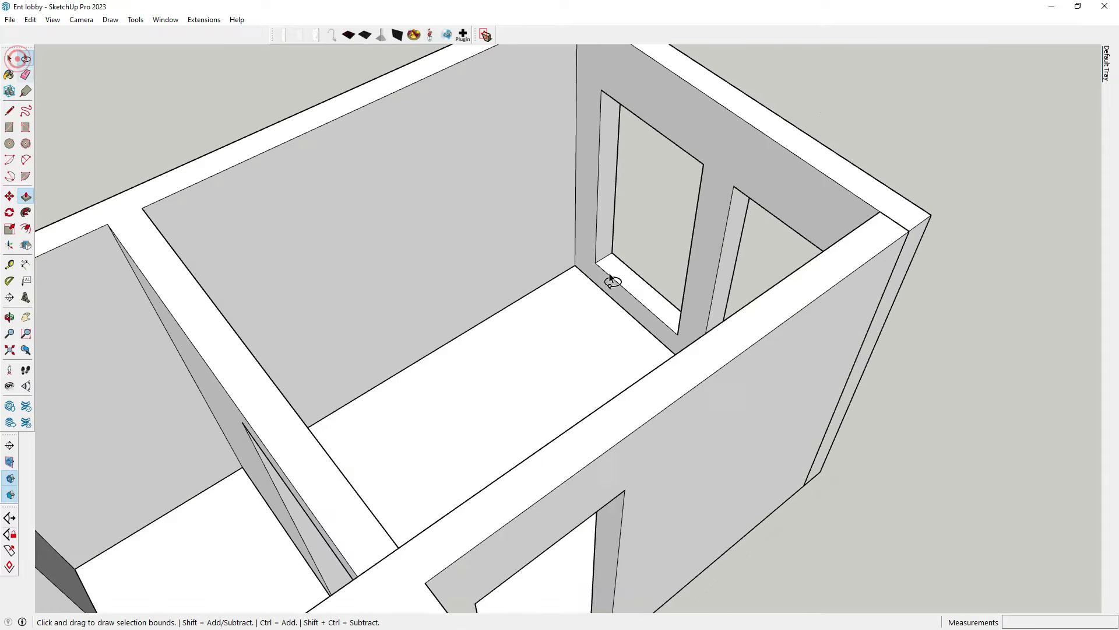
scroll(612, 279, "down", 5)
mouse_move(612, 280)
middle_mouse_down()
mouse_move(532, 325)
mouse_move(507, 315)
middle_mouse_up()
left_click(10, 59)
left_click(105, 100)
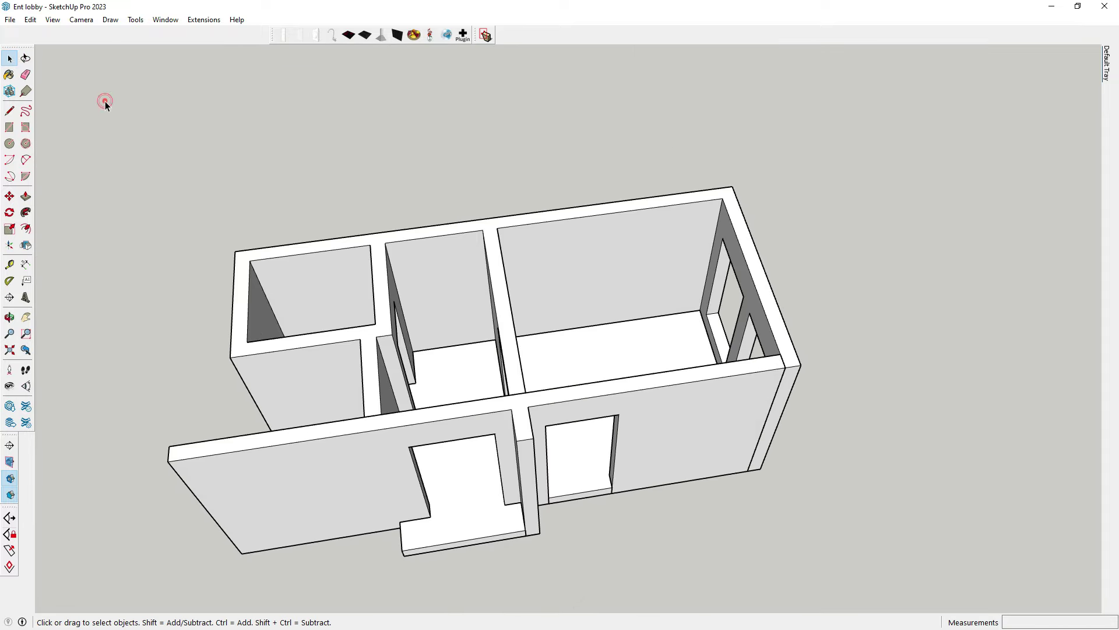
middle_click_drag(215, 125, 217, 117)
scroll(775, 408, "up", 6)
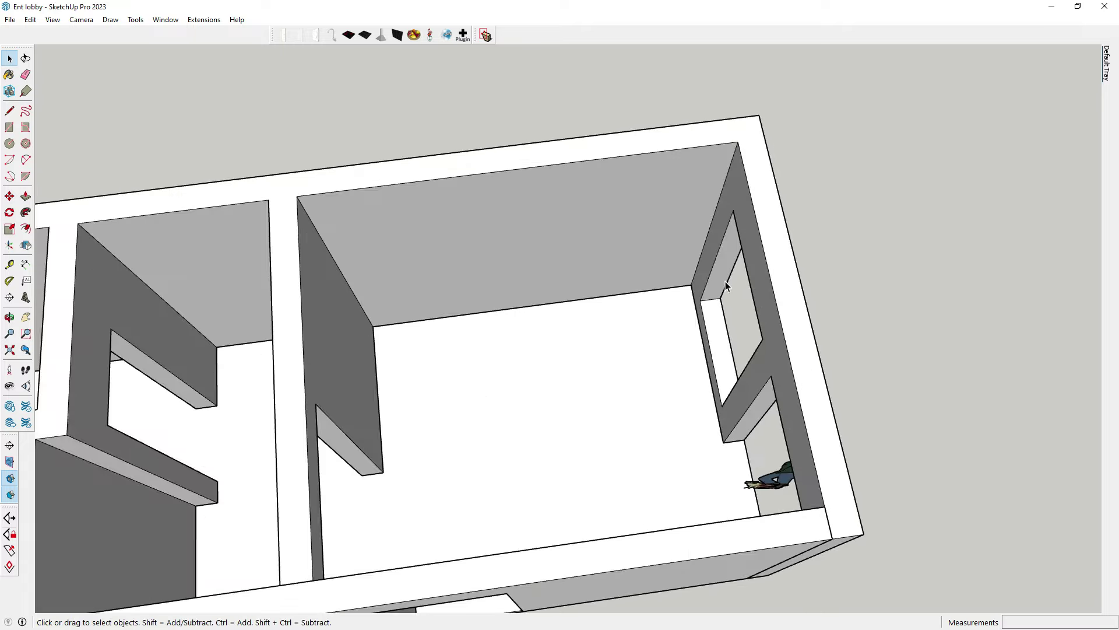
mouse_move(775, 408)
middle_mouse_down()
mouse_move(816, 303)
mouse_move(780, 324)
mouse_move(698, 229)
middle_mouse_up()
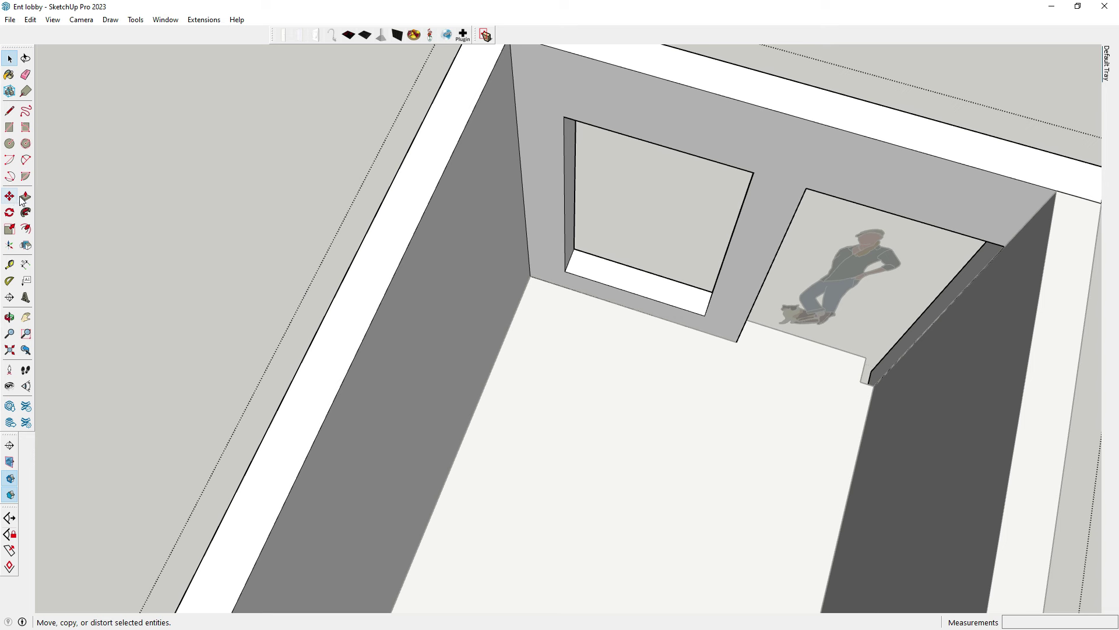
Step: Dimension from the window opening corner to the wall corner, then push the jamb 3 3/4"
left_click(26, 264)
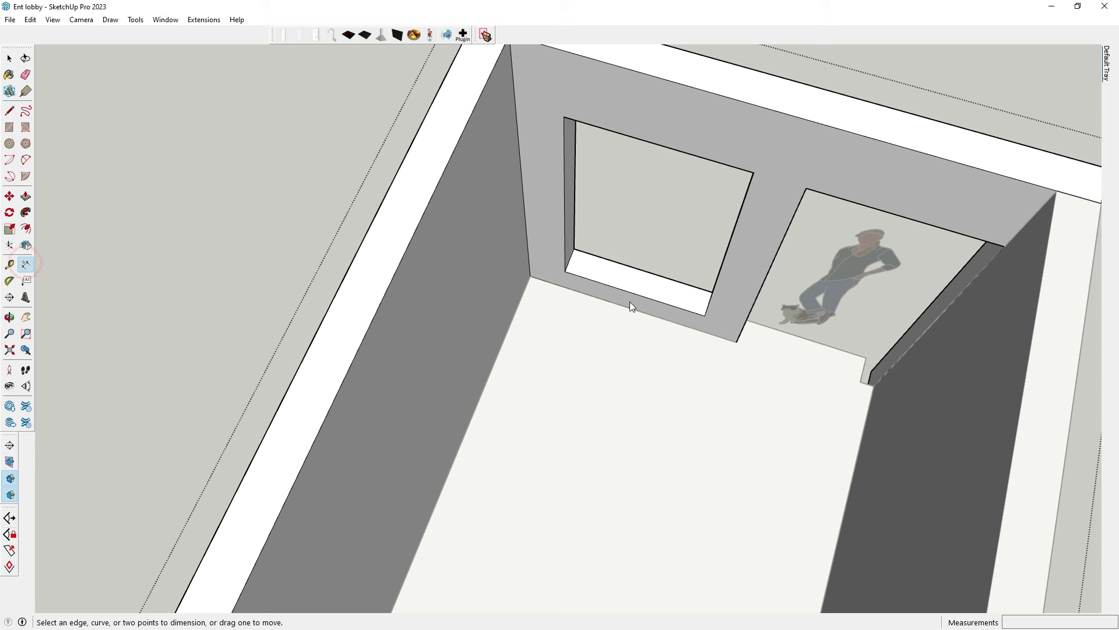
left_click(704, 316)
left_click(736, 341)
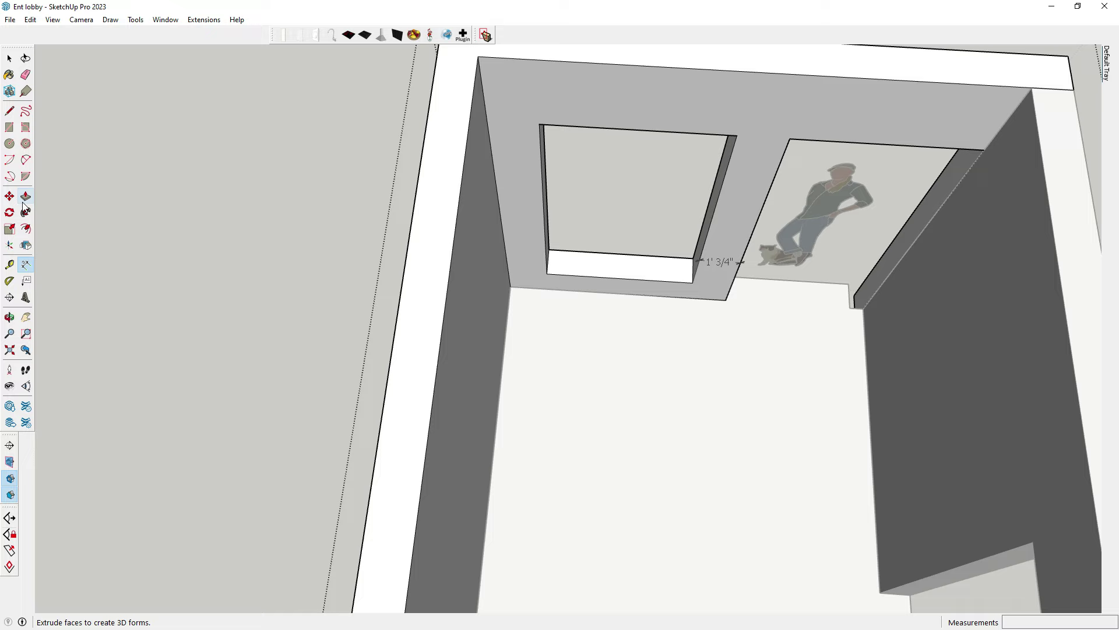
left_click(25, 196)
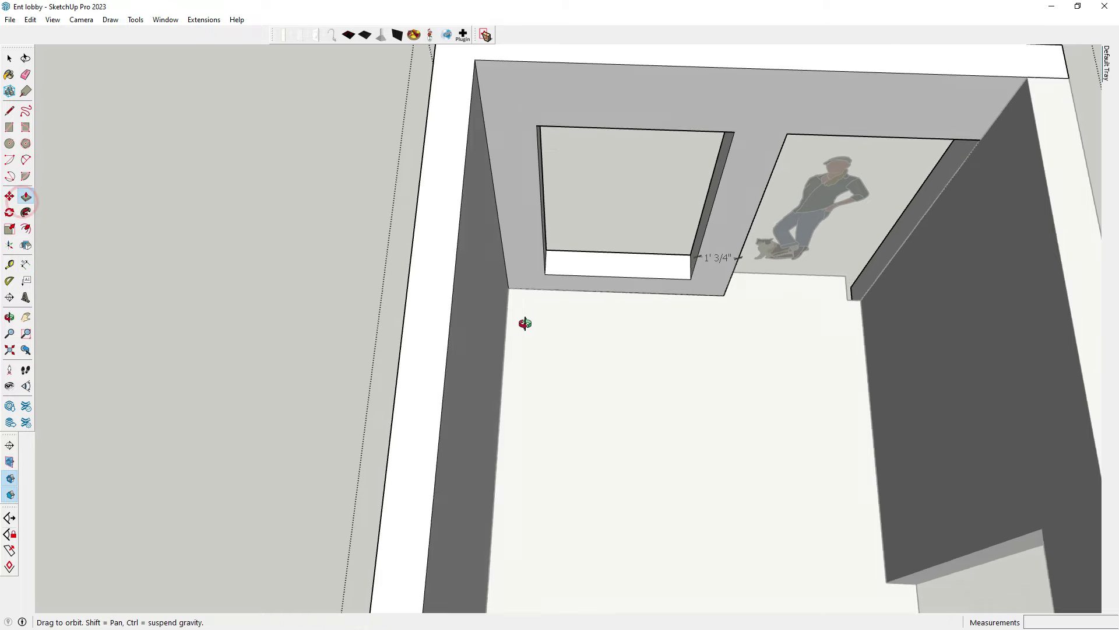
scroll(658, 203, "up", 3)
scroll(658, 202, "up", 2)
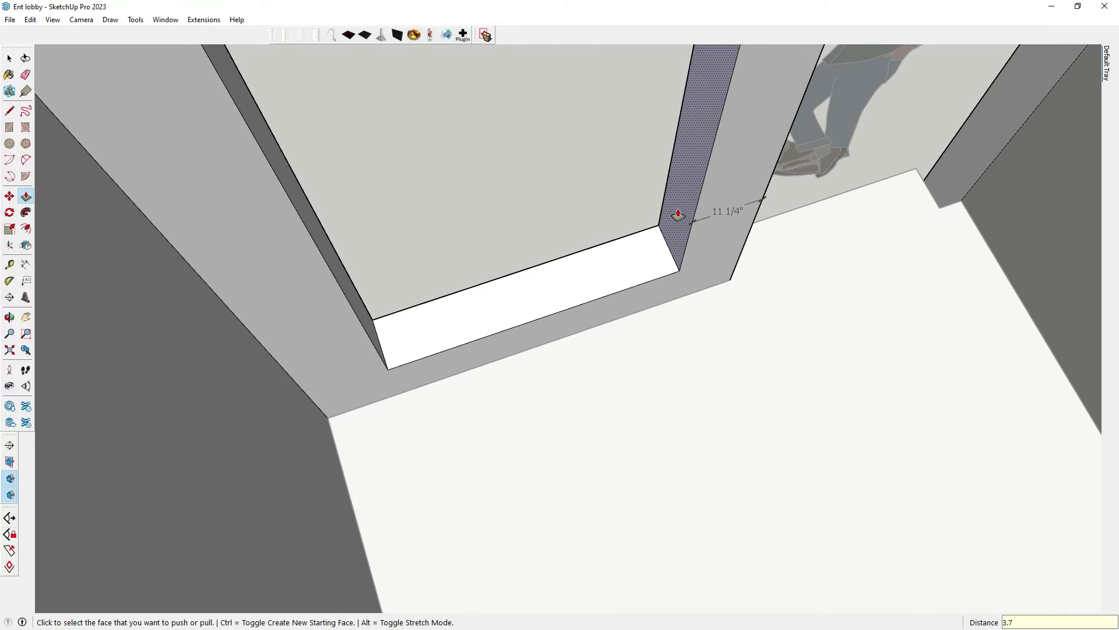
left_click(678, 215)
key("Return")
Step: Repeat the 3 3/4" push on the other jamb face of the window
middle_click_drag(678, 215, 454, 269)
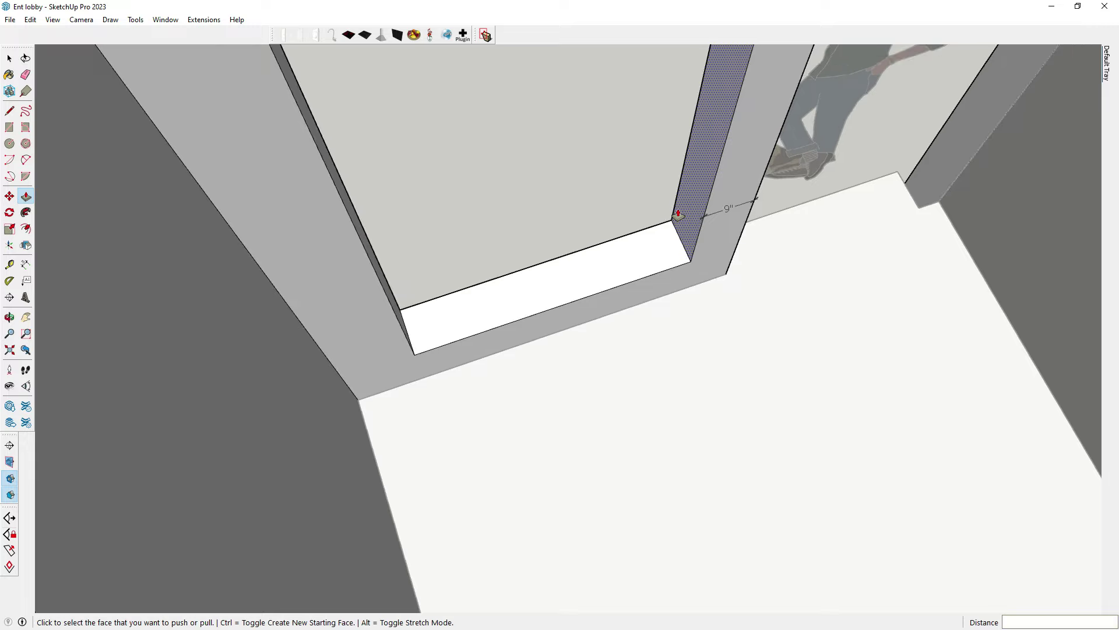
left_click(454, 269)
scroll(454, 269, "up", 3)
left_click(482, 250)
type("3.75")
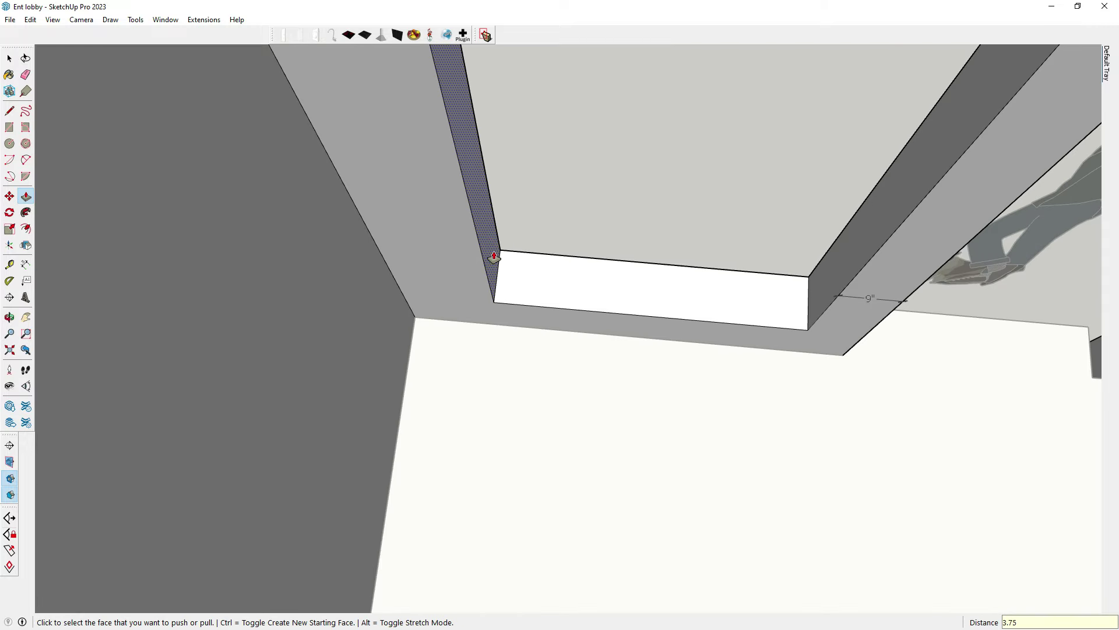
double_click(493, 257)
scroll(494, 258, "down", 5)
scroll(644, 325, "down", 3)
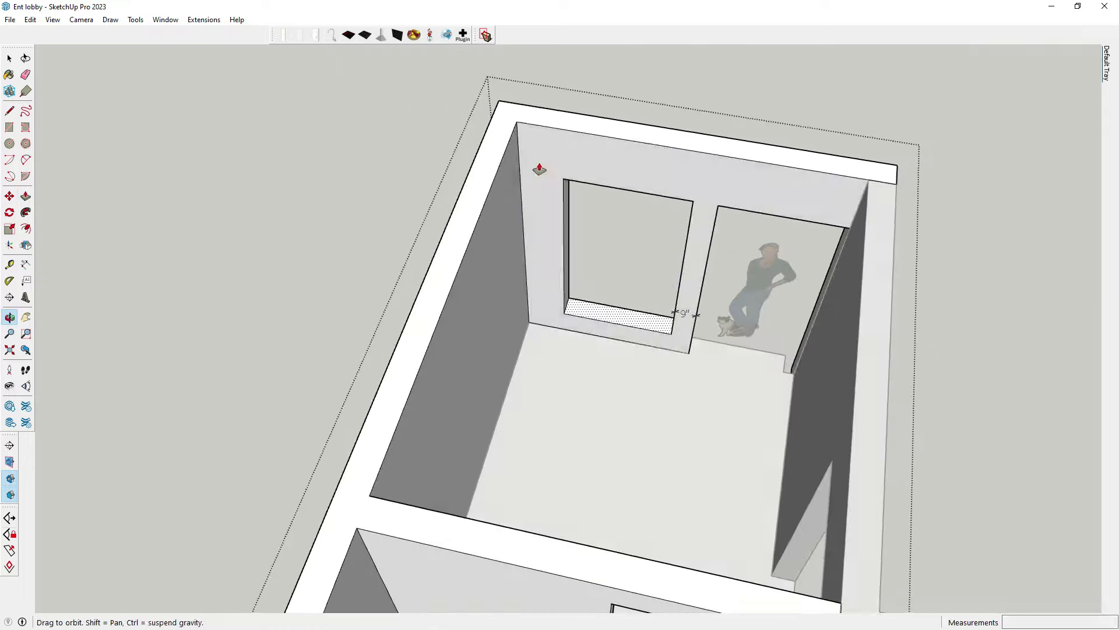
Step: Switch from Eraser back to Select and orbit to an overhead view down into the rooms
left_click(25, 75)
scroll(654, 345, "up", 3)
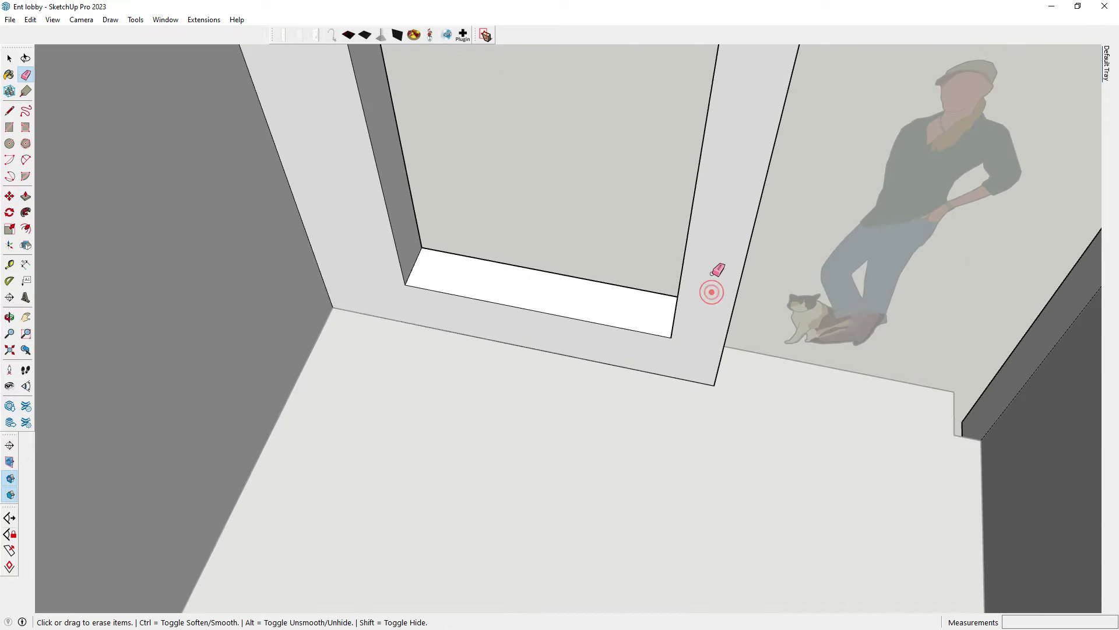
scroll(717, 267, "down", 5)
middle_click_drag(744, 337, 507, 327)
key("space")
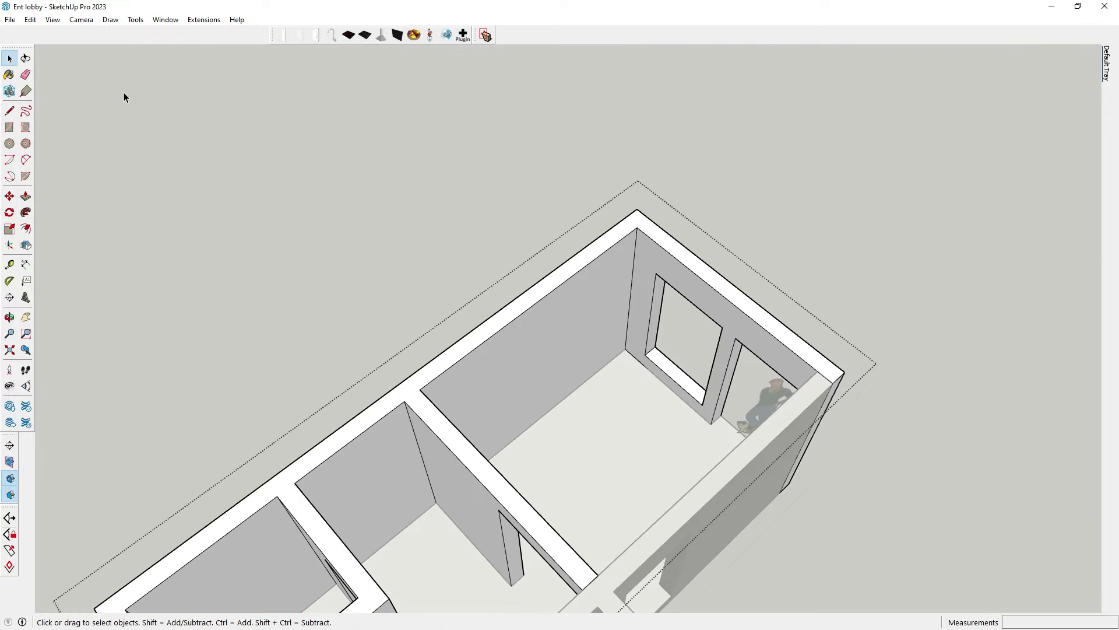
mouse_move(152, 96)
middle_mouse_down()
mouse_move(494, 322)
mouse_move(449, 210)
mouse_move(570, 370)
mouse_move(465, 390)
mouse_move(527, 227)
middle_mouse_up()
scroll(533, 327, "up", 3)
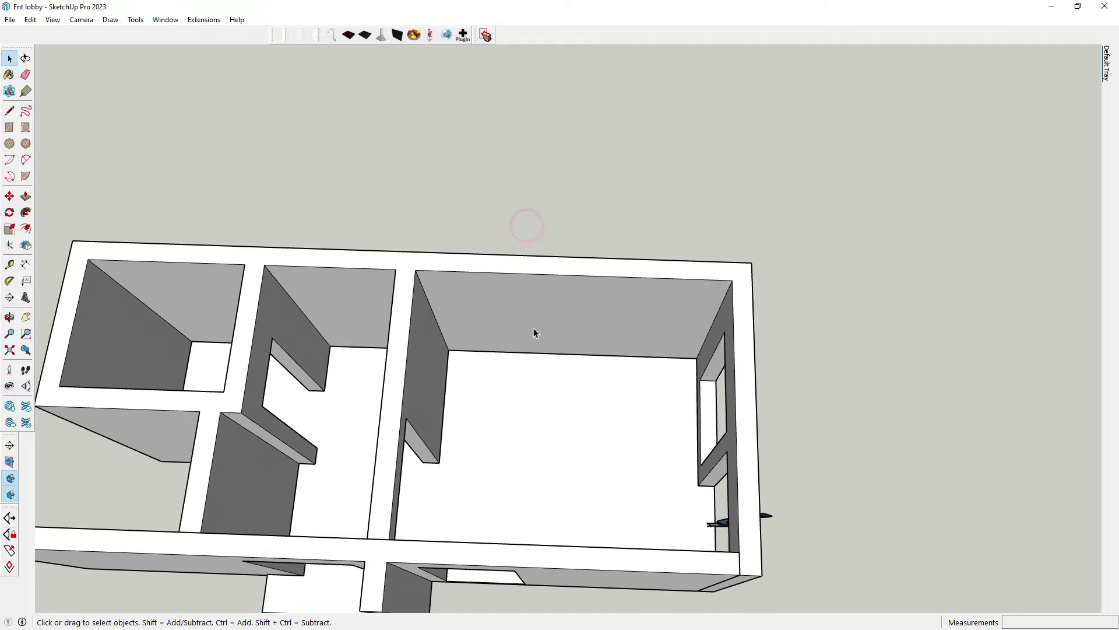
scroll(538, 328, "down", 3)
mouse_move(538, 327)
middle_mouse_down()
mouse_move(575, 356)
mouse_move(366, 368)
middle_mouse_up()
scroll(366, 368, "up", 3)
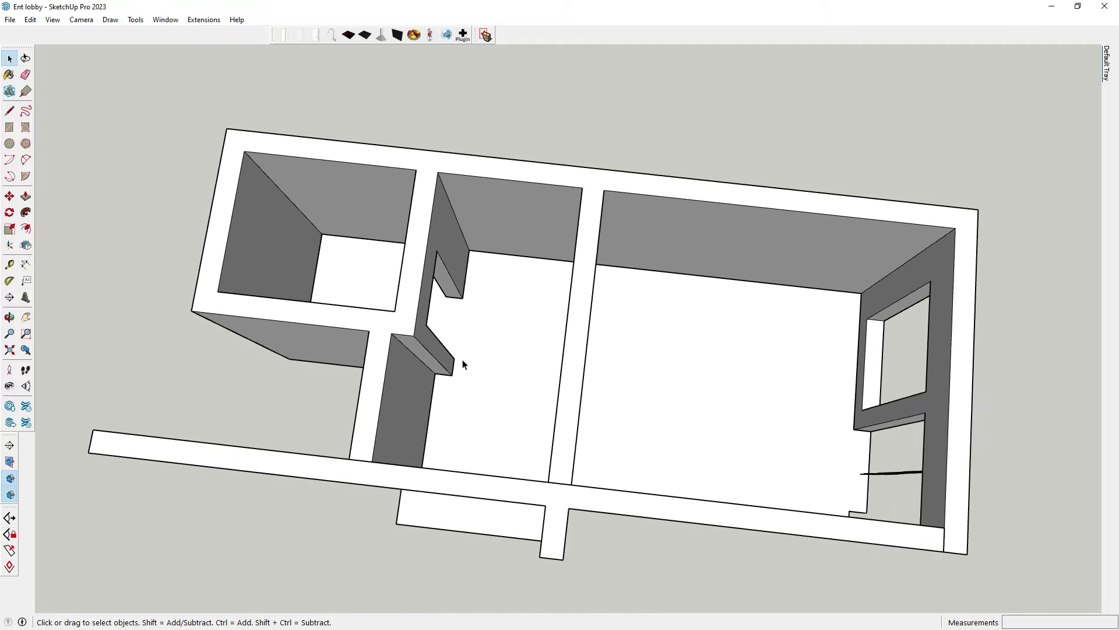
scroll(465, 366, "down", 3)
Step: Orbit around the figure's end room to frame the front doorway and window
middle_click_drag(561, 356, 699, 213)
scroll(758, 263, "up", 5)
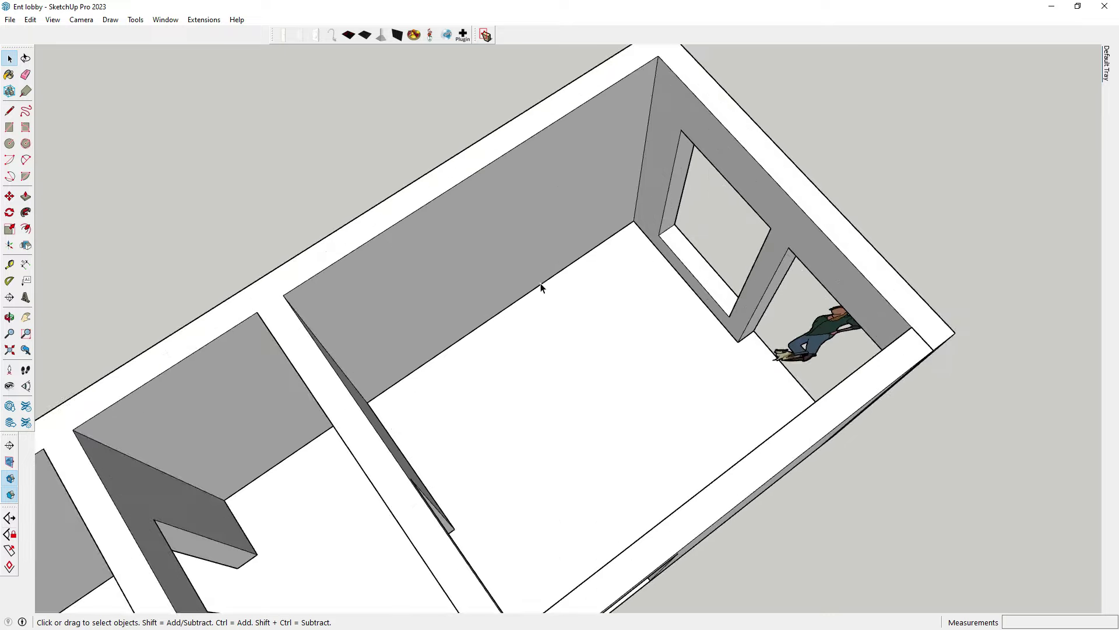
scroll(807, 274, "down", 3)
mouse_move(807, 274)
middle_mouse_down()
mouse_move(803, 234)
mouse_move(725, 155)
middle_mouse_up()
scroll(712, 205, "up", 1)
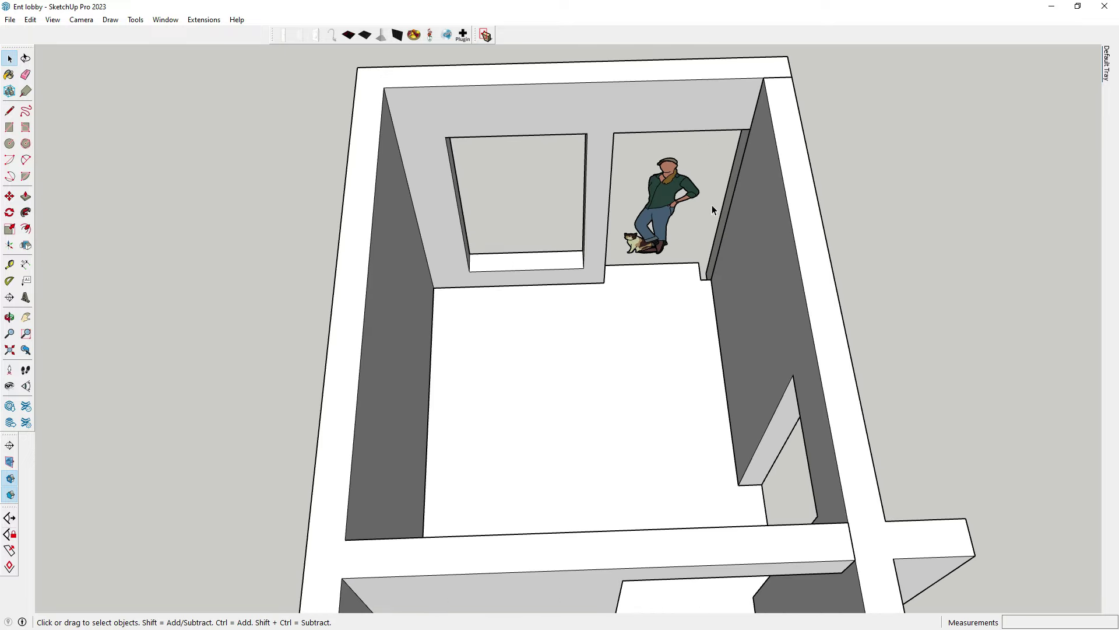
scroll(680, 288, "up", 2)
mouse_move(680, 287)
middle_mouse_down()
mouse_move(738, 367)
mouse_move(465, 380)
mouse_move(477, 359)
middle_mouse_up()
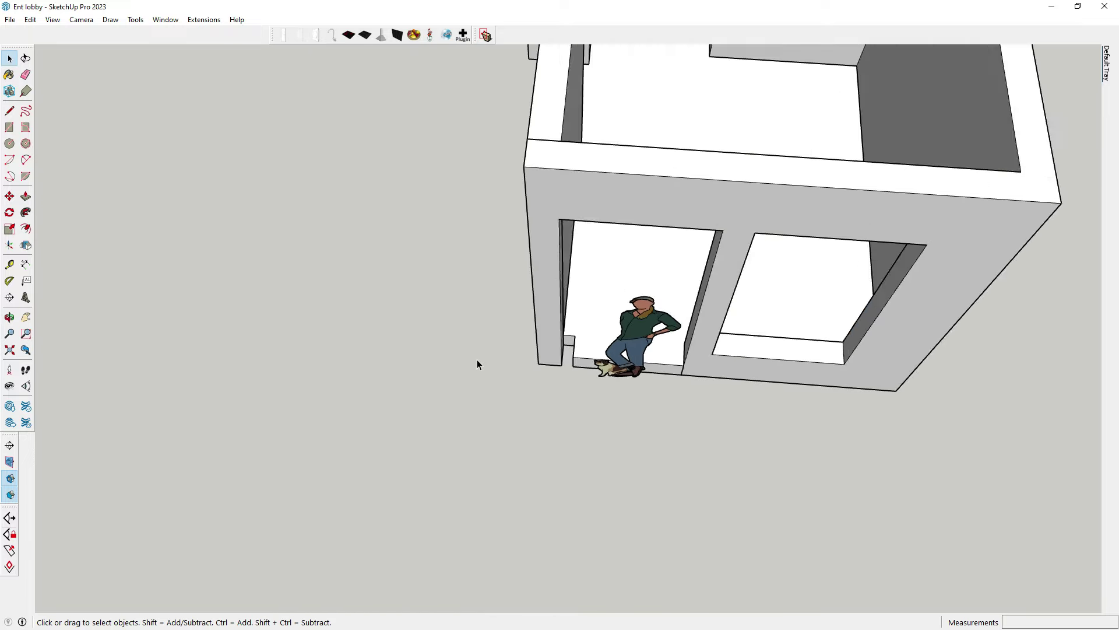
scroll(632, 318, "up", 3)
Step: Zoom in on the doorway and open the column group beside it for editing
scroll(627, 328, "up", 2)
left_click(627, 328)
scroll(627, 327, "up", 2)
scroll(585, 392, "up", 2)
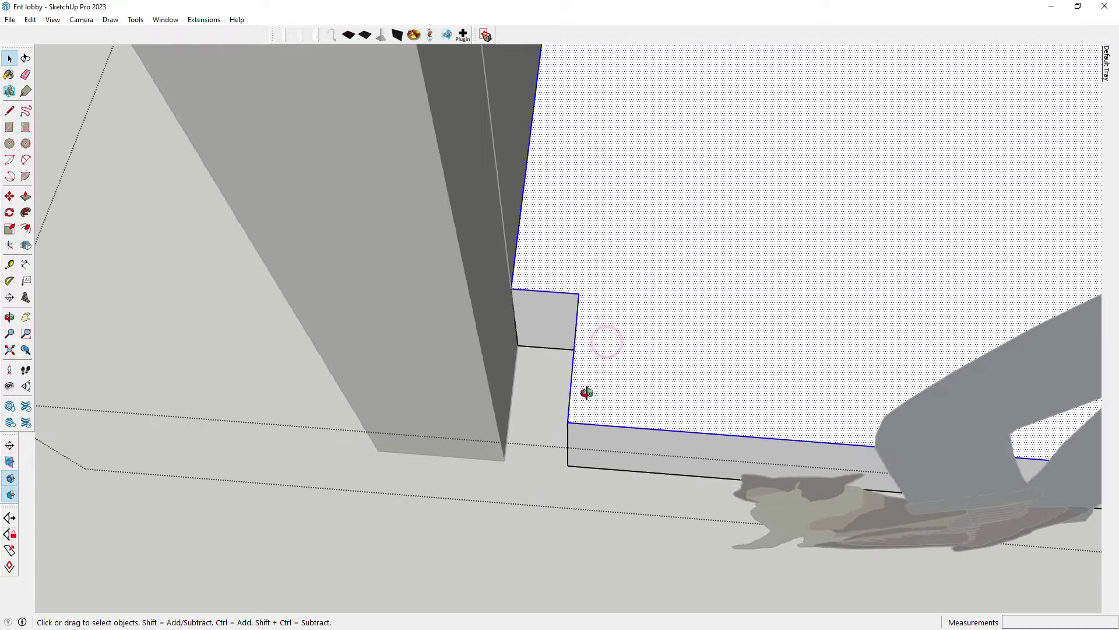
scroll(393, 300, "up", 2)
left_click(25, 196)
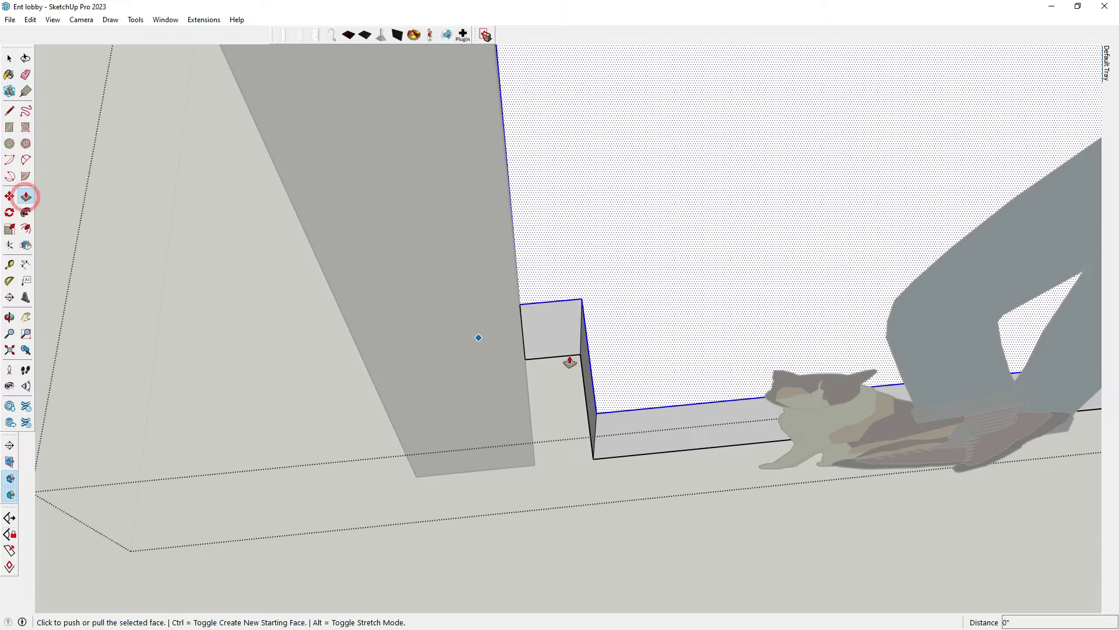
middle_click_drag(570, 362, 404, 352)
key("space")
left_click(408, 225)
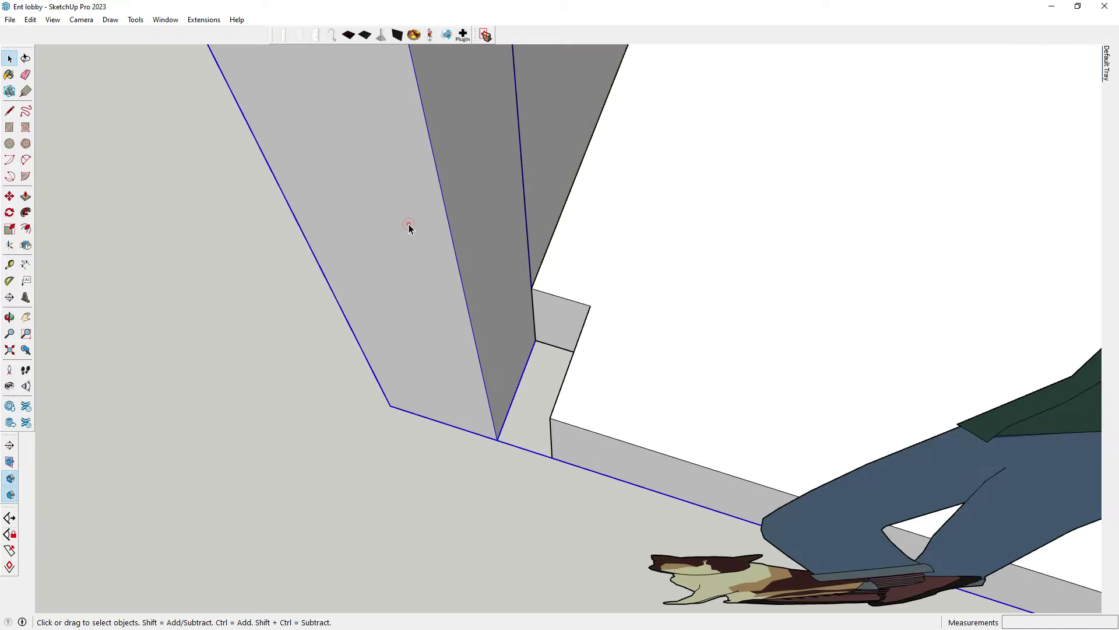
double_click(404, 223)
Step: Pull the column's dark side face out 4 1/2" and exit the group
left_click(492, 248)
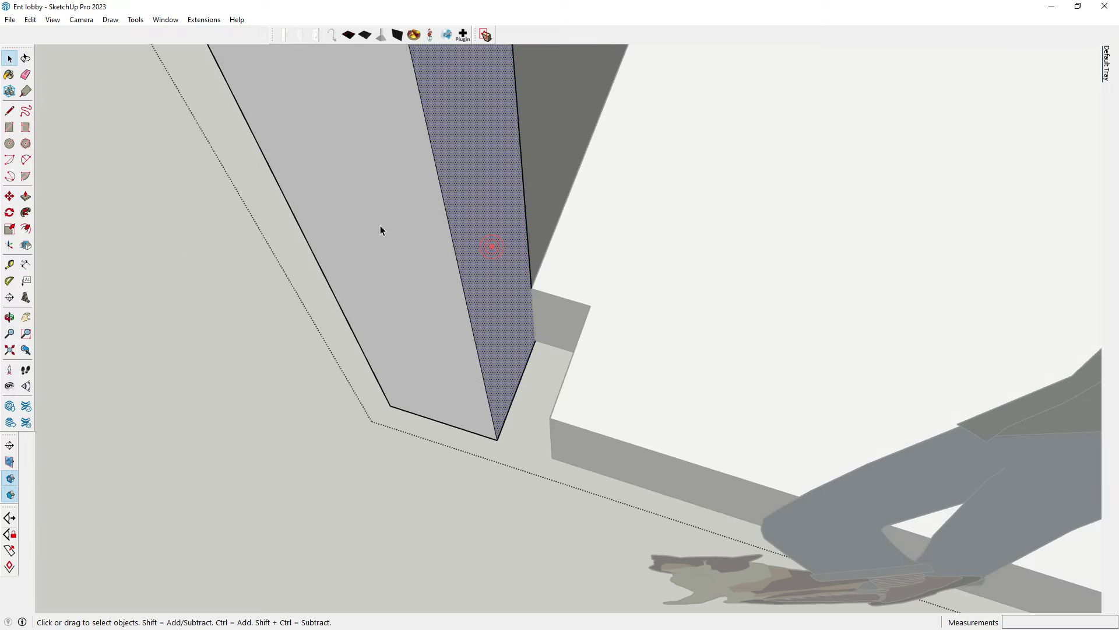
left_click(25, 196)
left_click(483, 337)
left_click(554, 422)
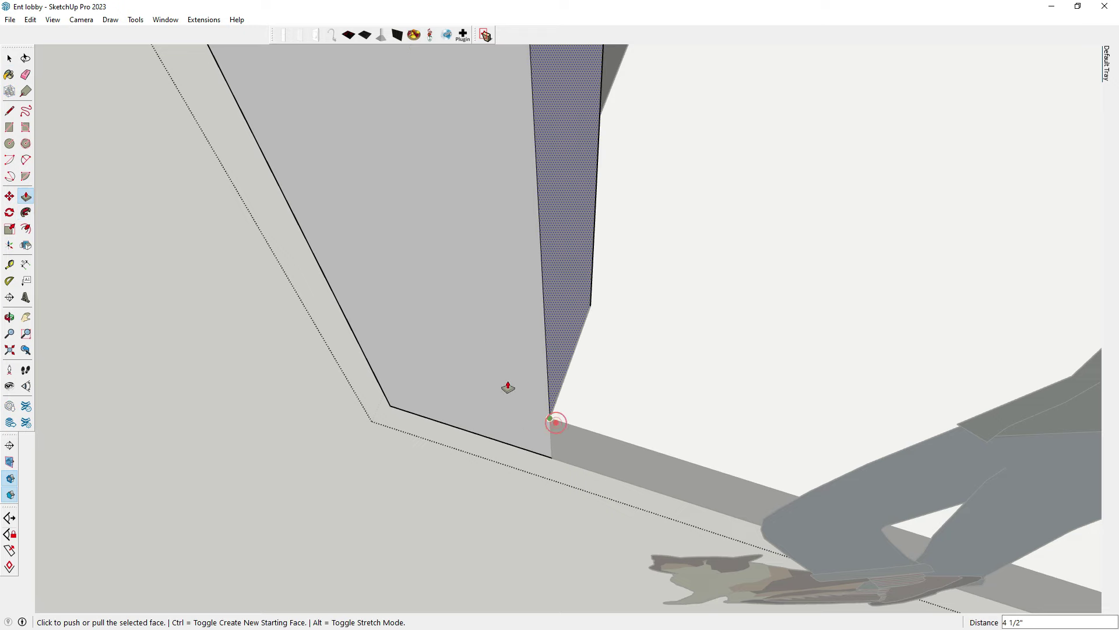
left_click(9, 58)
left_click(127, 194)
scroll(500, 394, "down", 5)
Step: Add a 3' 6" dimension across the front doorway's width
scroll(499, 393, "down", 3)
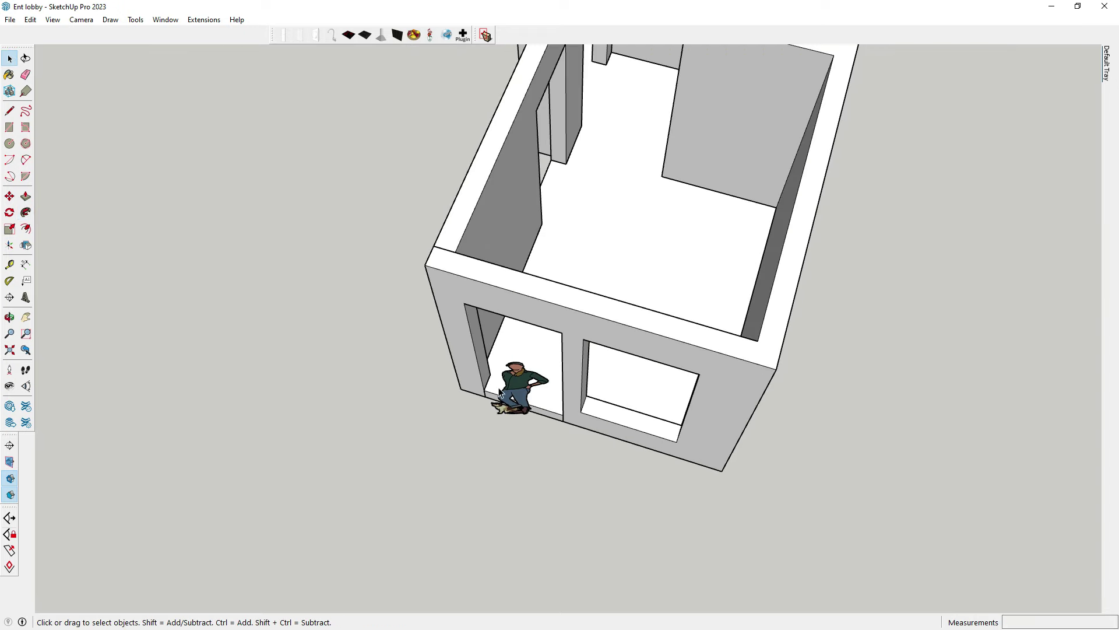
middle_click_drag(500, 394, 496, 402)
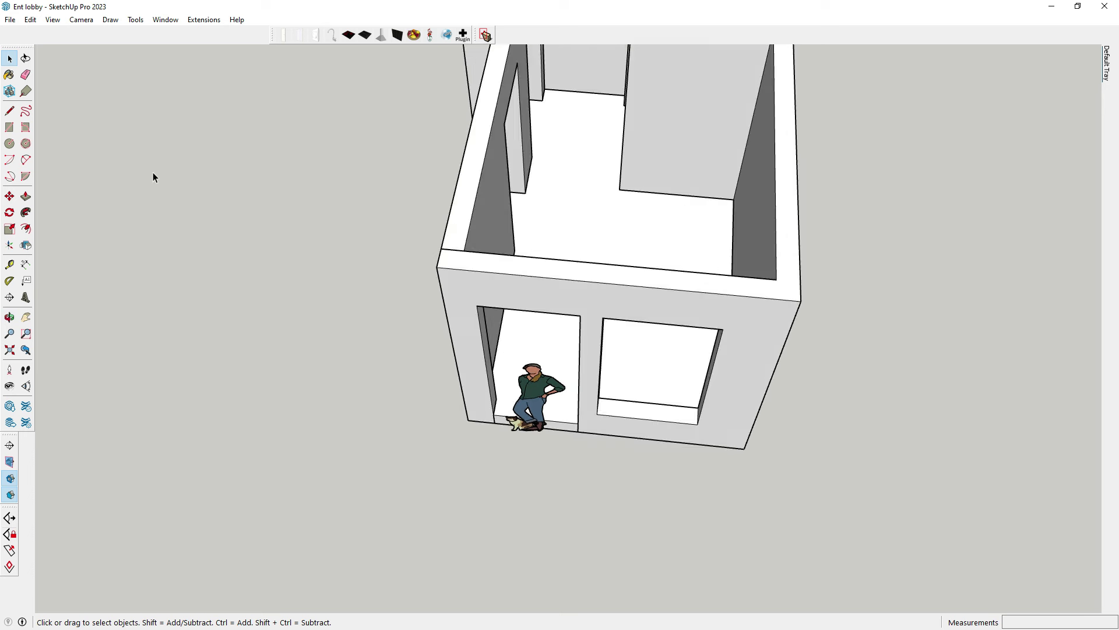
left_click(25, 264)
left_click(578, 315)
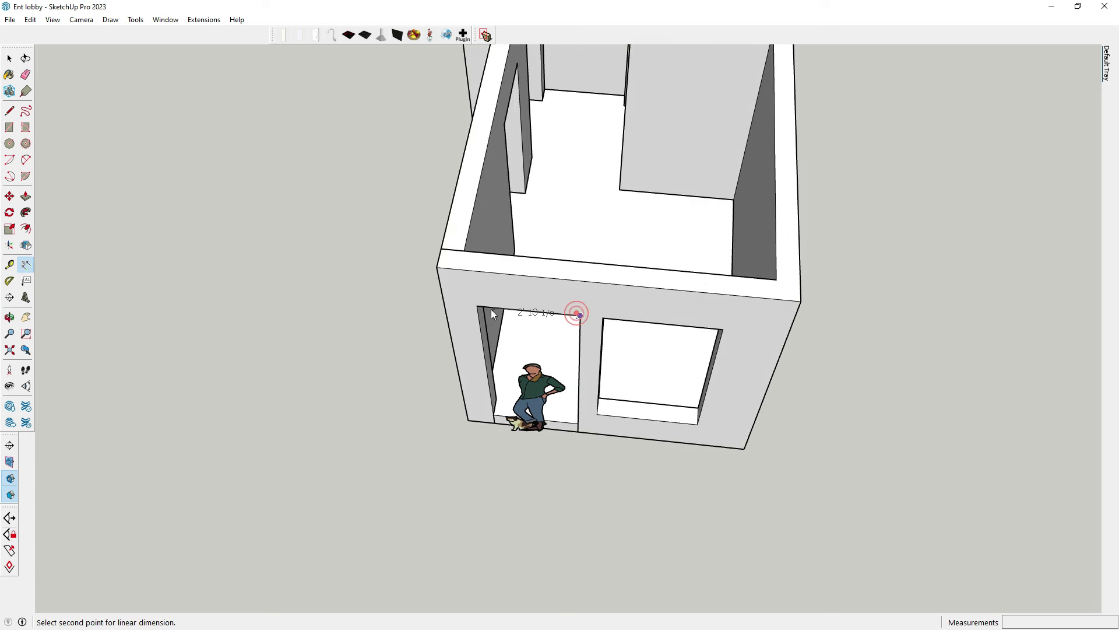
left_click(499, 348)
Step: Erase the person-and-cat figure from the doorway and orbit out to the whole floor plan
left_click(26, 75)
scroll(440, 282, "up", 2)
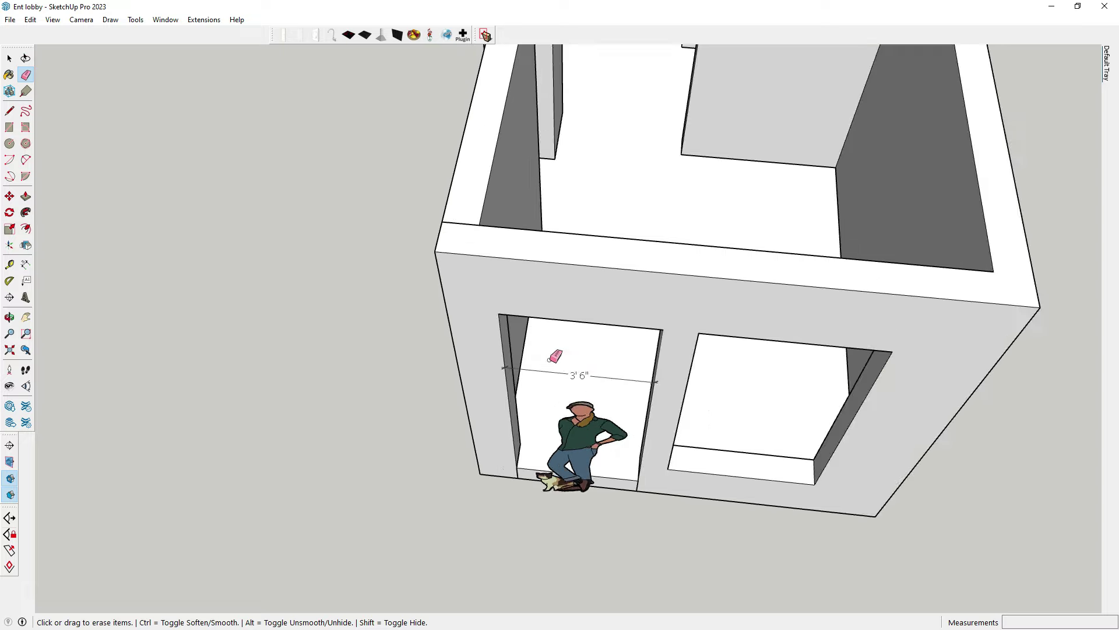
left_click(589, 396)
left_click(9, 58)
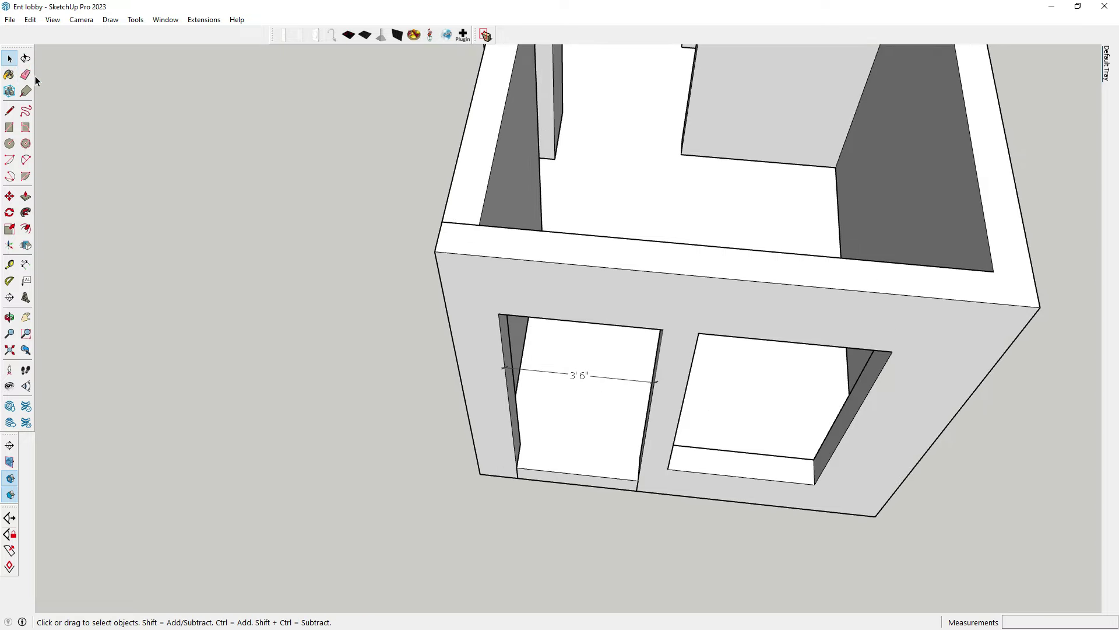
scroll(667, 352, "down", 10)
mouse_move(667, 352)
middle_mouse_down()
mouse_move(669, 455)
mouse_move(674, 347)
mouse_move(487, 537)
mouse_move(222, 429)
mouse_move(504, 530)
middle_mouse_up()
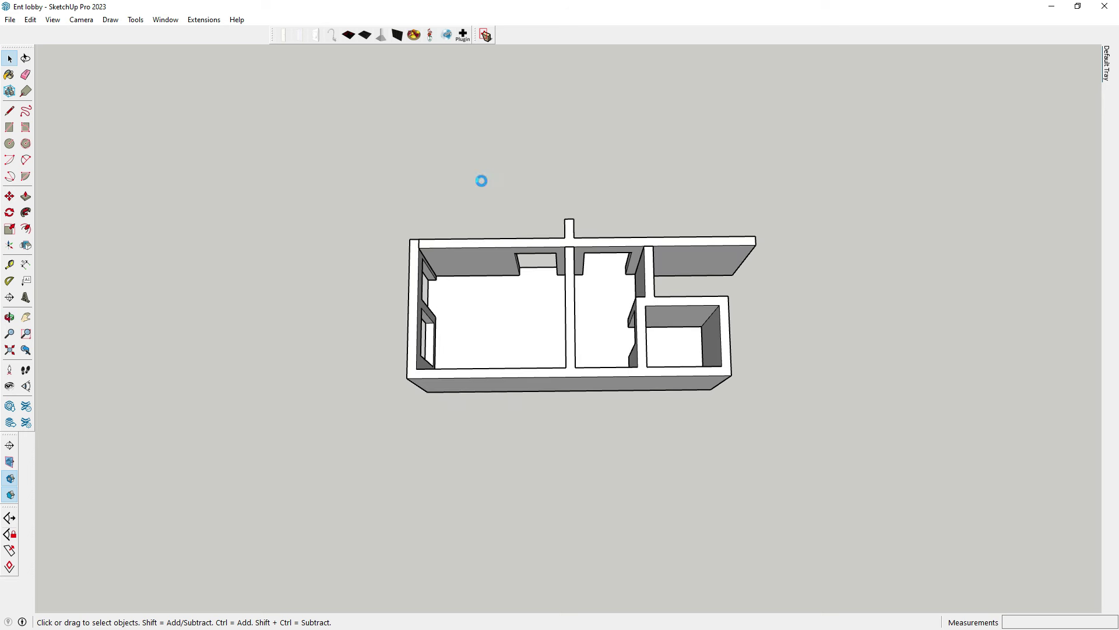
Step: Switch to an aligned Top view of the floor plan and zoom in
right_click(570, 35)
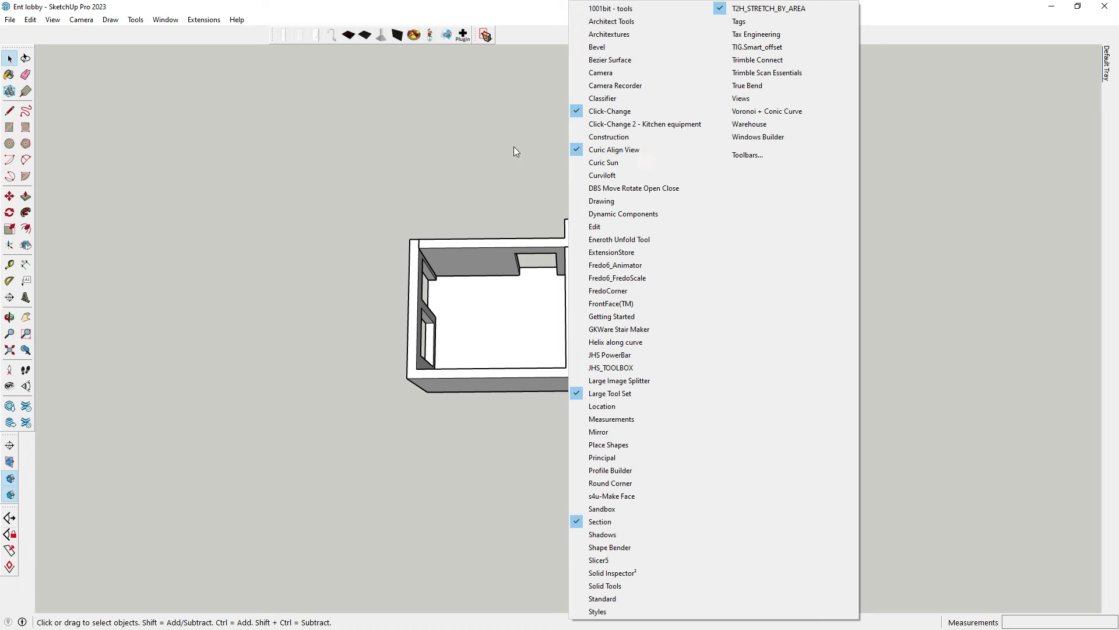
left_click(357, 128)
left_click(571, 38)
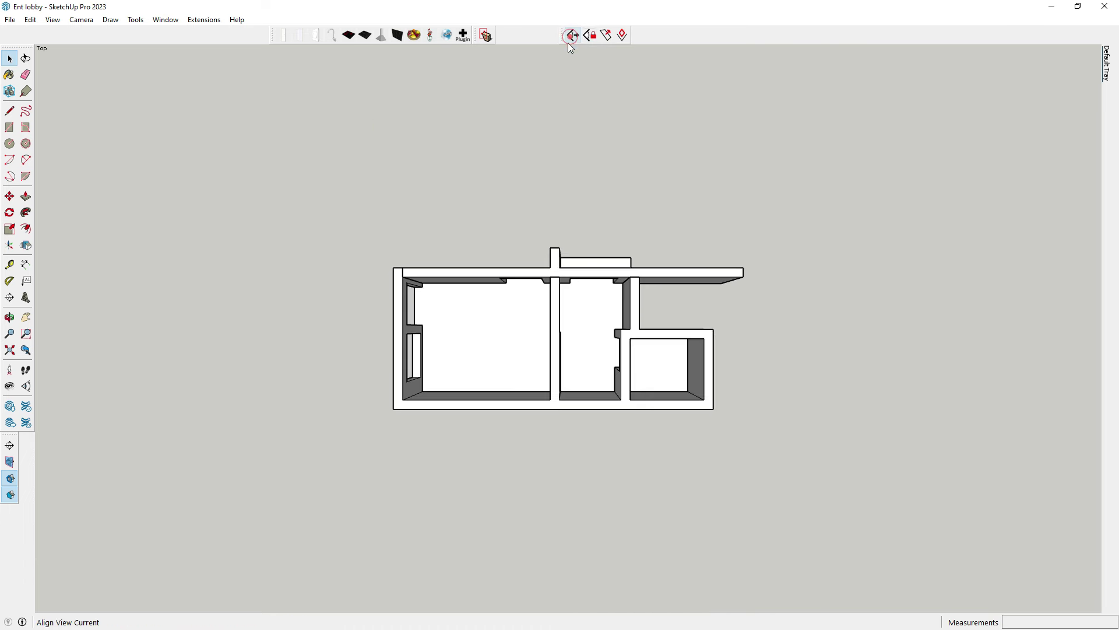
scroll(521, 332, "up", 3)
scroll(483, 226, "up", 3)
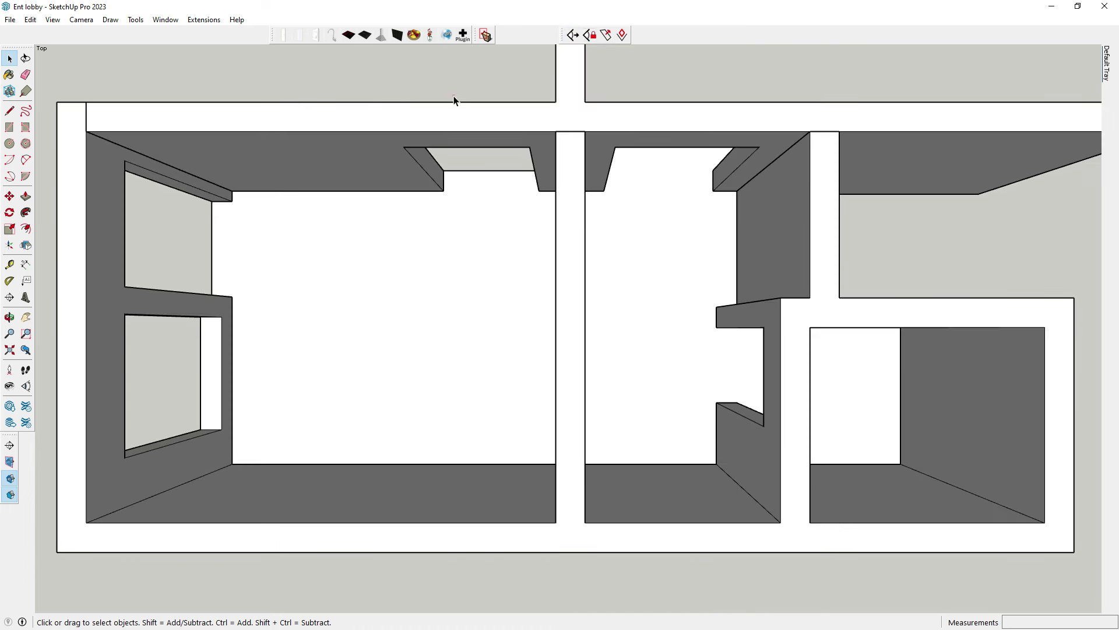
Step: Save the current top view as Scene 1 via View > Animation > Add Scene
left_click(52, 21)
left_click(178, 232)
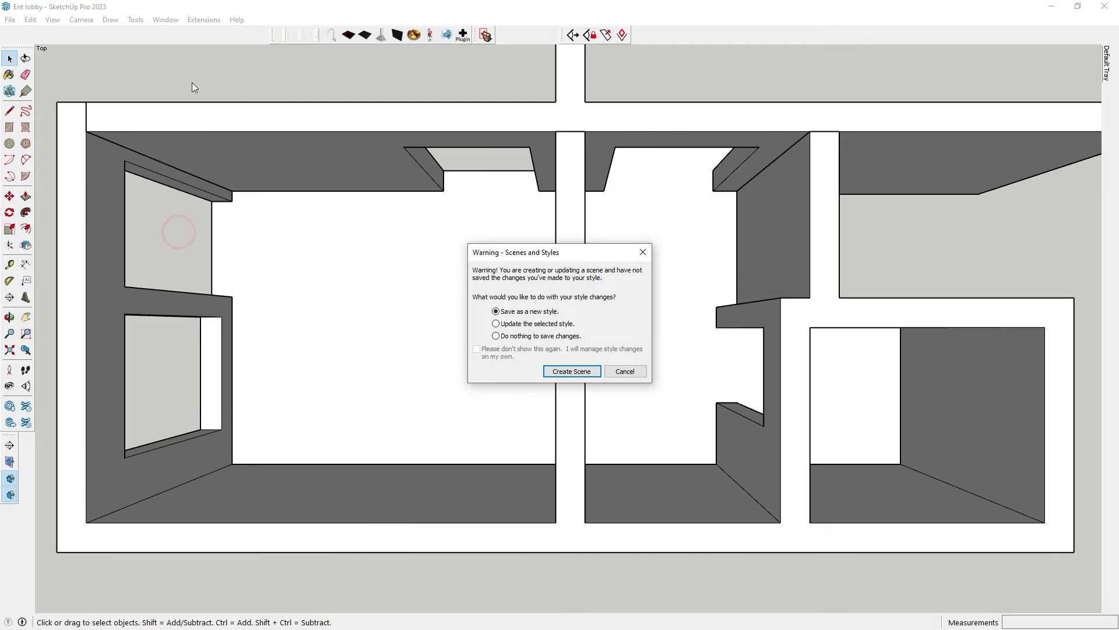
left_click(596, 373)
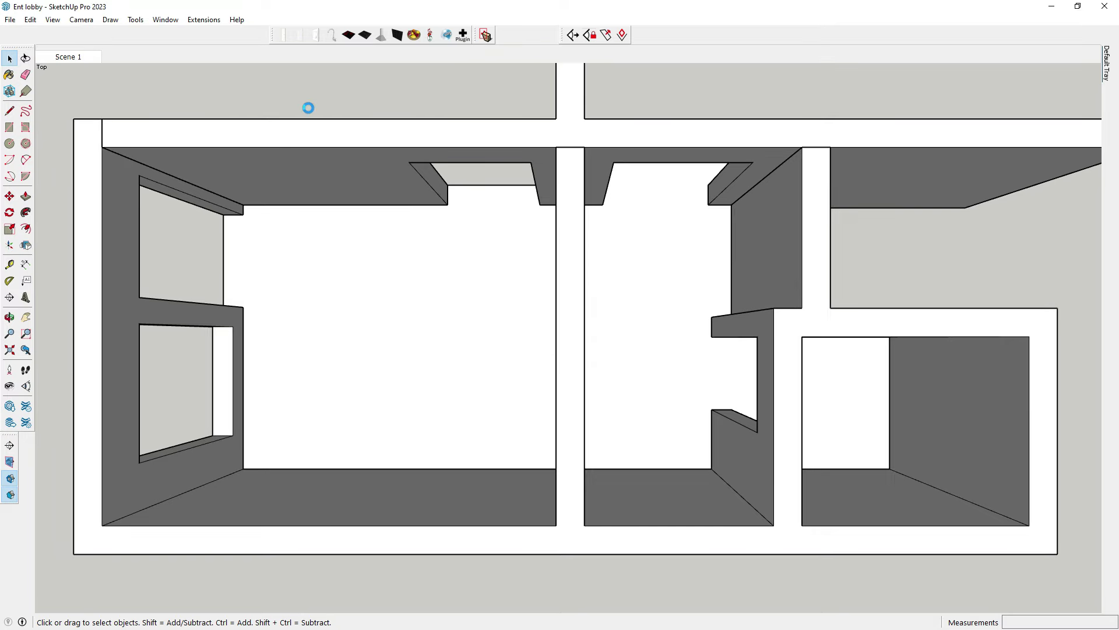
middle_click_drag(309, 113, 312, 421)
Step: Select the building, orbit to face the window wall, and open the building group for editing
key("space")
scroll(629, 323, "up", 5)
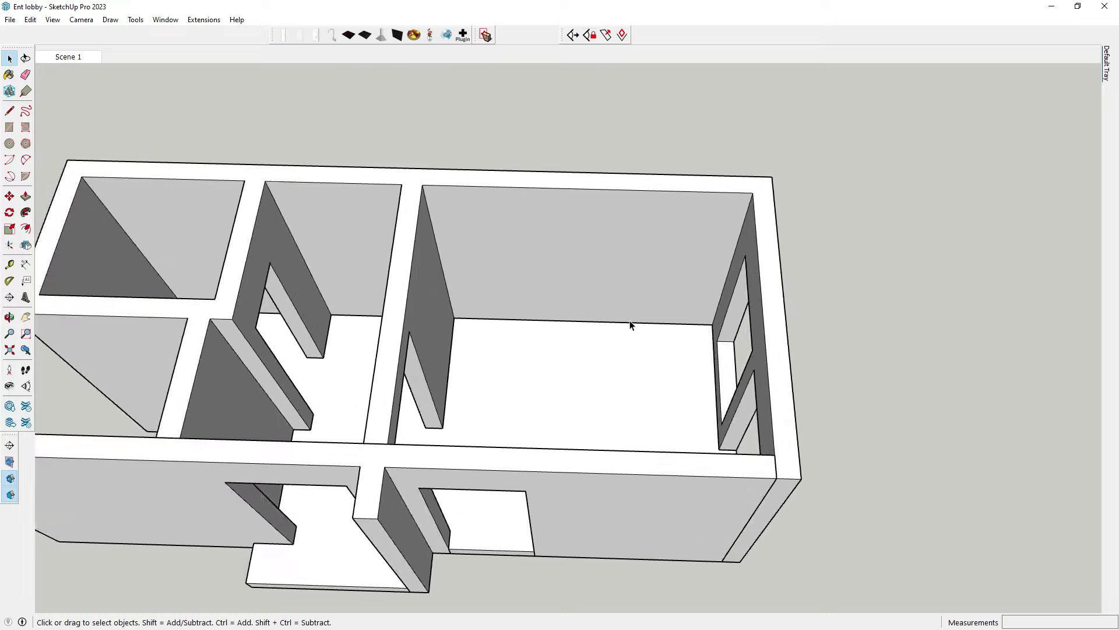
scroll(606, 245, "up", 2)
left_click(607, 233)
scroll(581, 229, "down", 1)
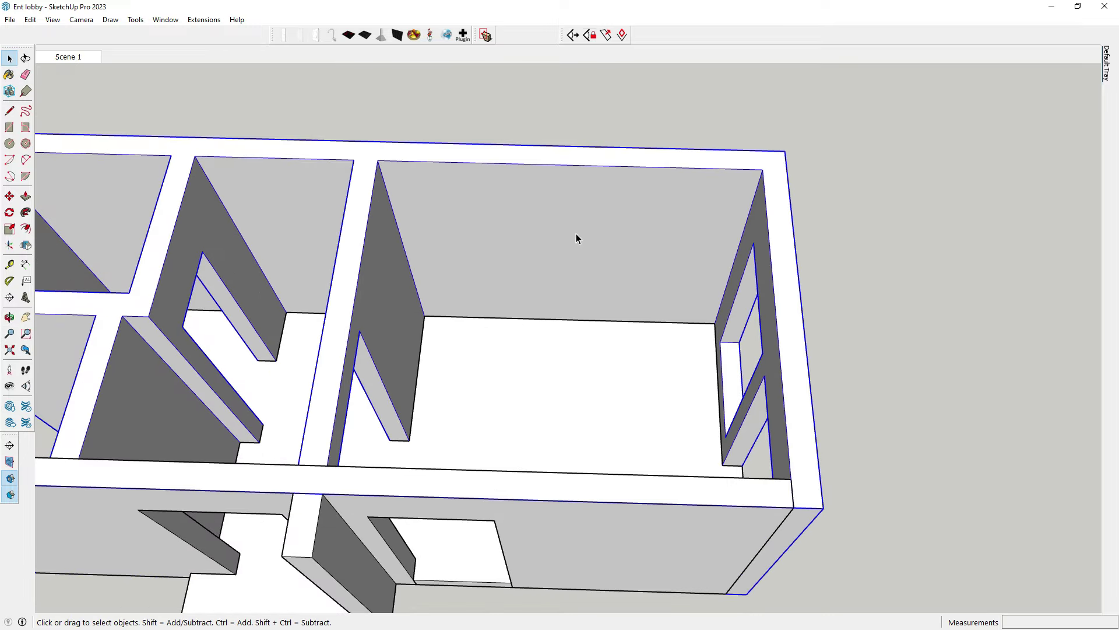
mouse_move(575, 233)
middle_mouse_down()
mouse_move(974, 312)
mouse_move(320, 352)
mouse_move(695, 150)
middle_mouse_up()
scroll(696, 149, "up", 2)
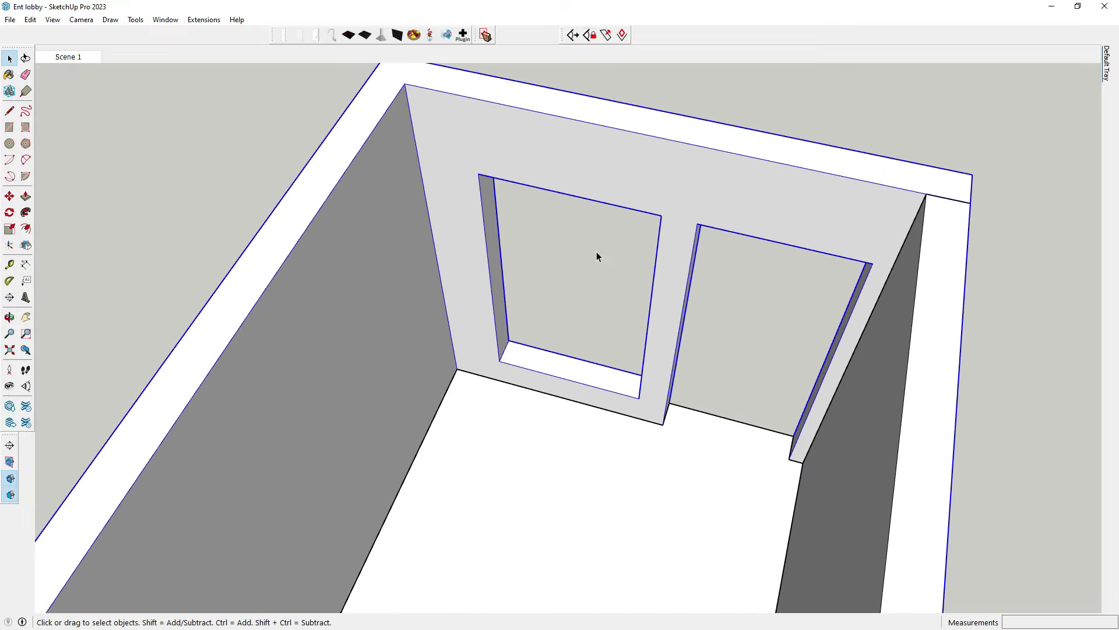
double_click(488, 155)
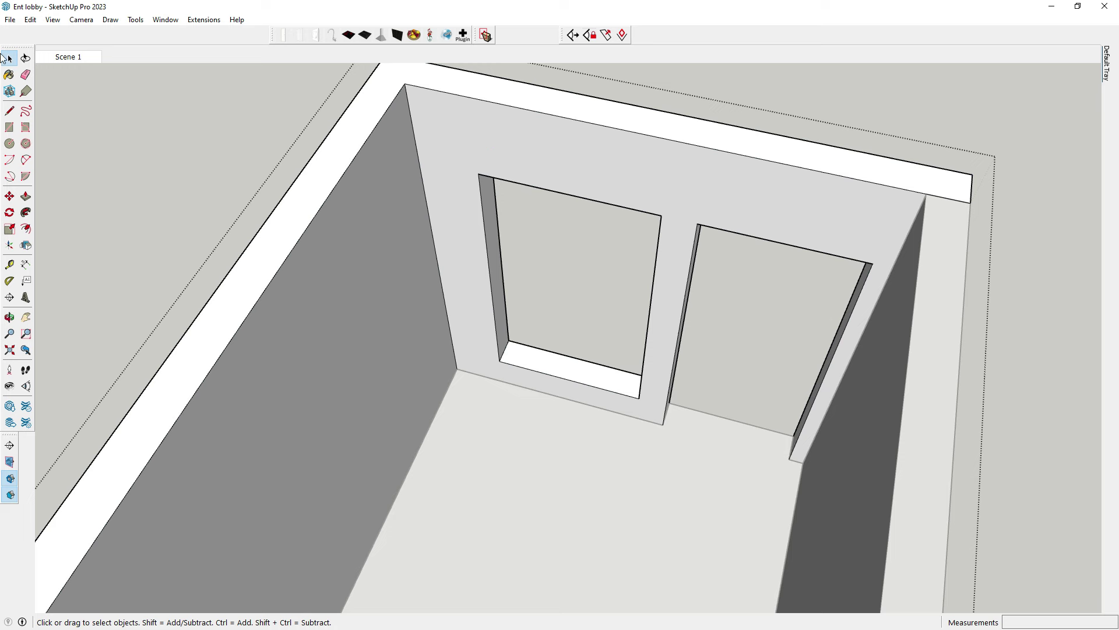
Step: Close the window opening with a line across its top and offset its outline inward as a frame
left_click(8, 112)
scroll(483, 174, "up", 2)
scroll(483, 174, "up", 1)
left_click(475, 173)
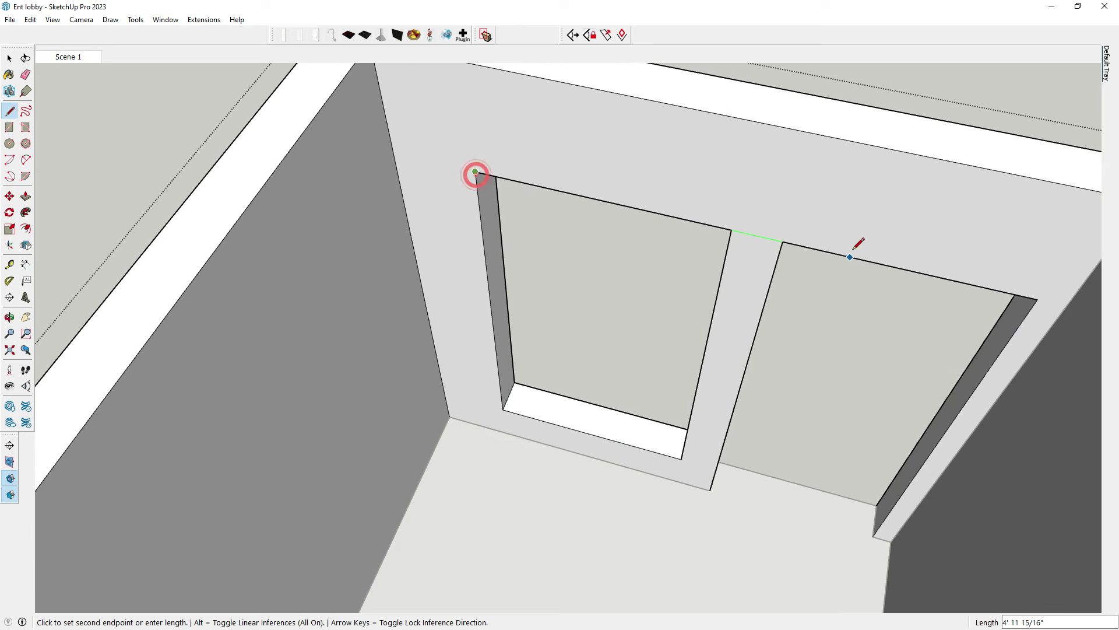
left_click(731, 231)
key("f")
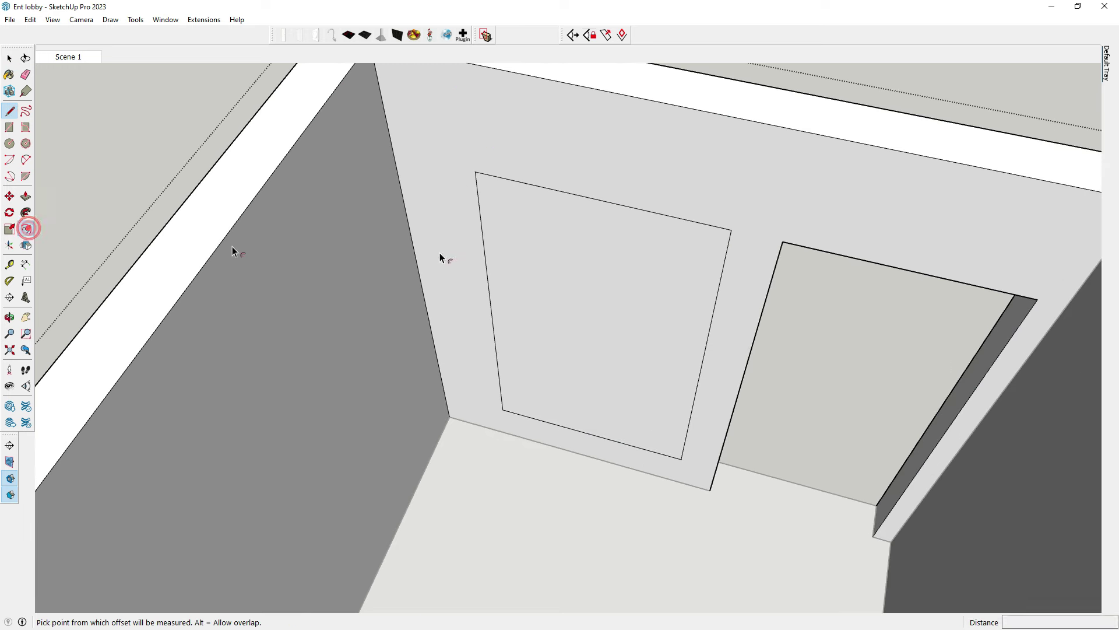
left_click_drag(439, 255, 549, 215)
key("space")
middle_click_drag(489, 254, 350, 233)
Step: Push the window frame face out 3/4" and orbit around to review it
scroll(462, 168, "up", 3)
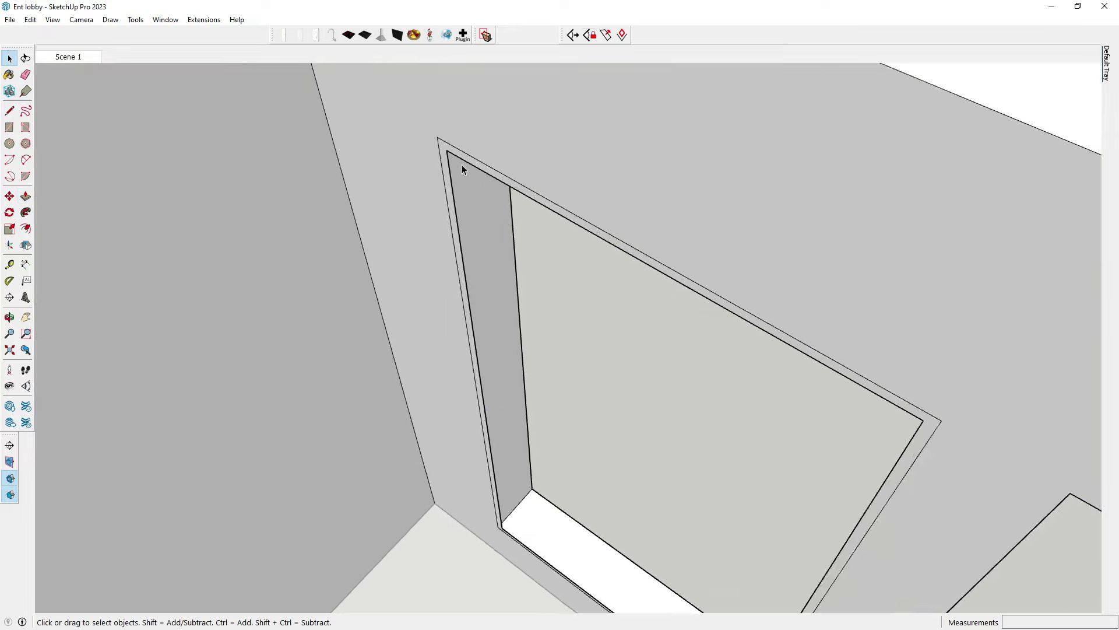
scroll(446, 146, "up", 2)
right_click(446, 145)
left_click(475, 310)
left_click(25, 196)
left_click(451, 156)
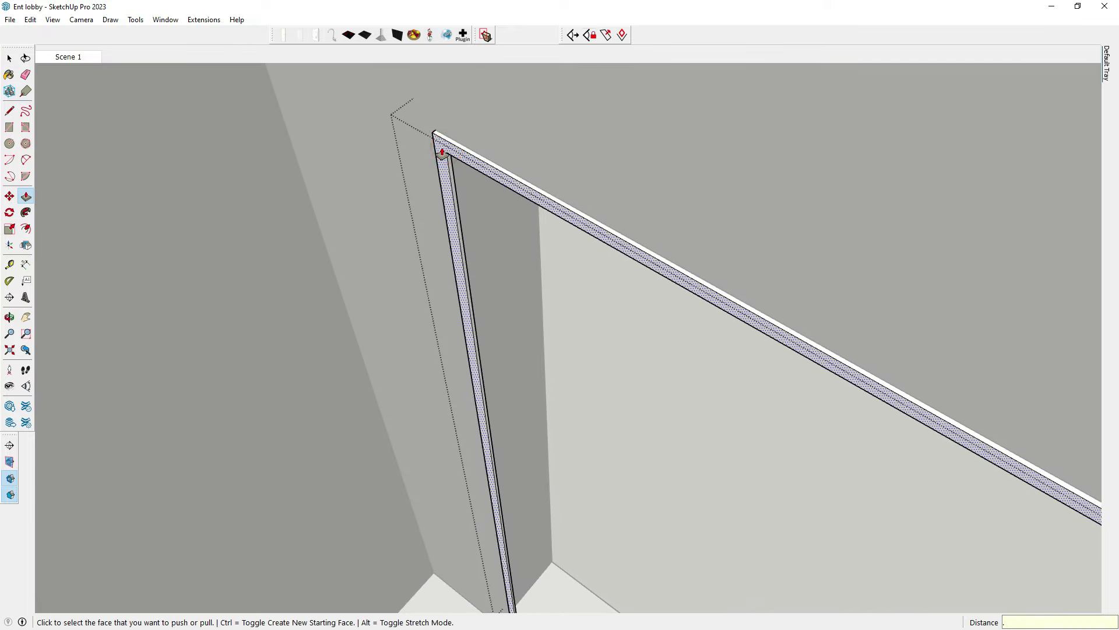
middle_click_drag(446, 155, 421, 332)
type("3/4")
key("Return")
scroll(664, 378, "down", 5)
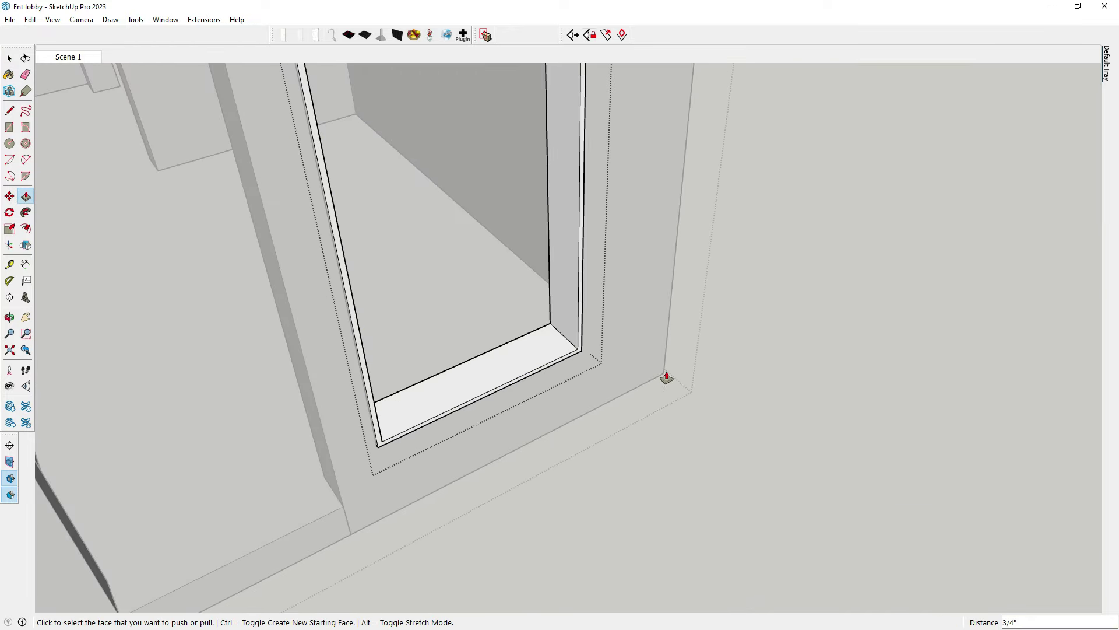
middle_click_drag(664, 377, 377, 334)
left_click(9, 57)
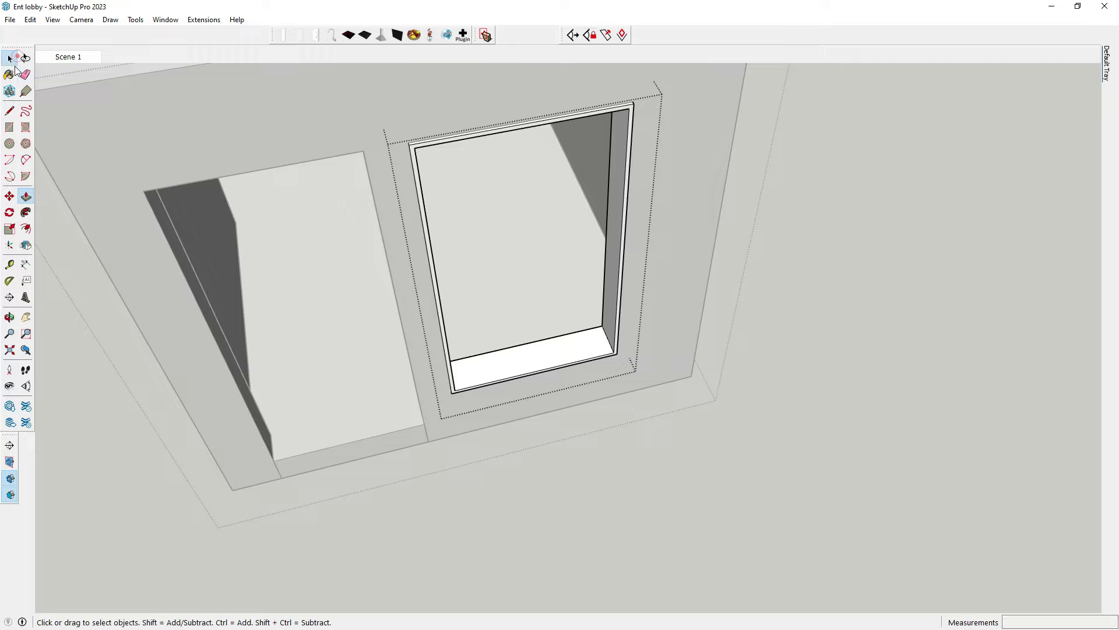
mouse_move(524, 292)
middle_mouse_down()
mouse_move(830, 424)
mouse_move(817, 452)
middle_mouse_up()
scroll(496, 157, "up", 3)
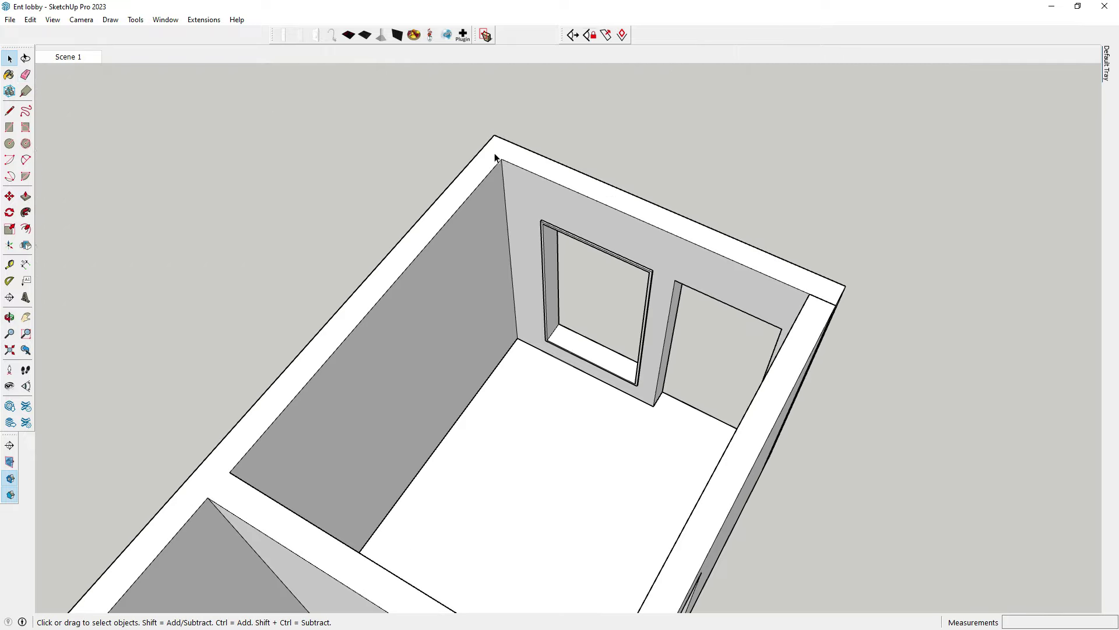
mouse_move(418, 224)
middle_mouse_down()
mouse_move(504, 425)
mouse_move(439, 305)
mouse_move(327, 389)
middle_mouse_up()
mouse_move(474, 182)
middle_mouse_down()
mouse_move(512, 395)
mouse_move(512, 232)
middle_mouse_up()
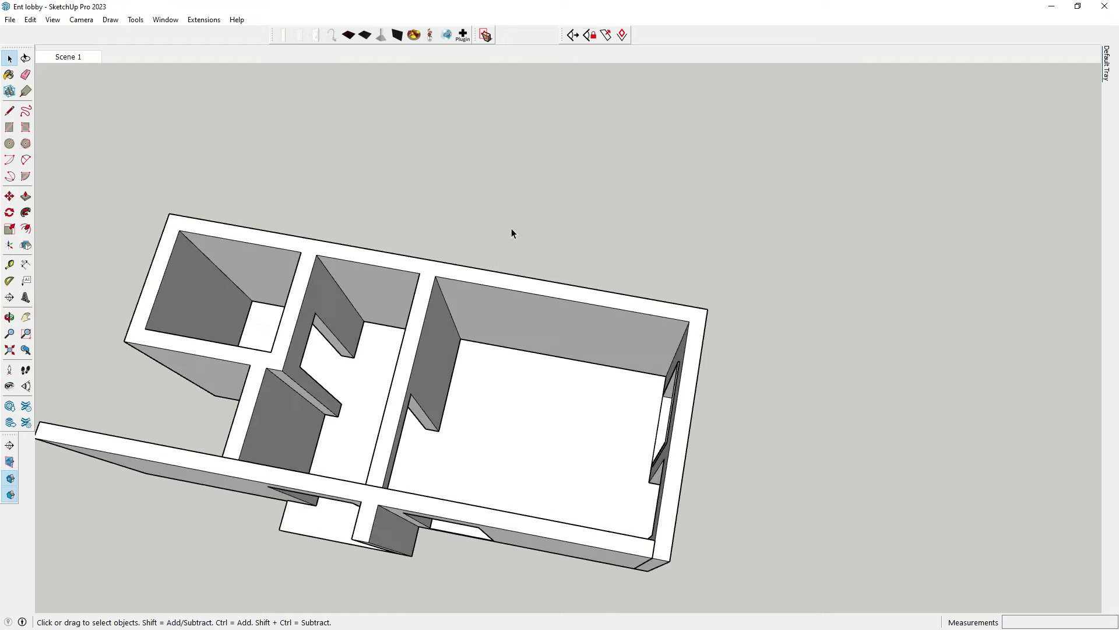
mouse_move(503, 373)
middle_mouse_down()
mouse_move(622, 418)
mouse_move(690, 175)
middle_mouse_up()
scroll(690, 174, "down", 2)
scroll(644, 259, "up", 5)
middle_click_drag(644, 259, 542, 243)
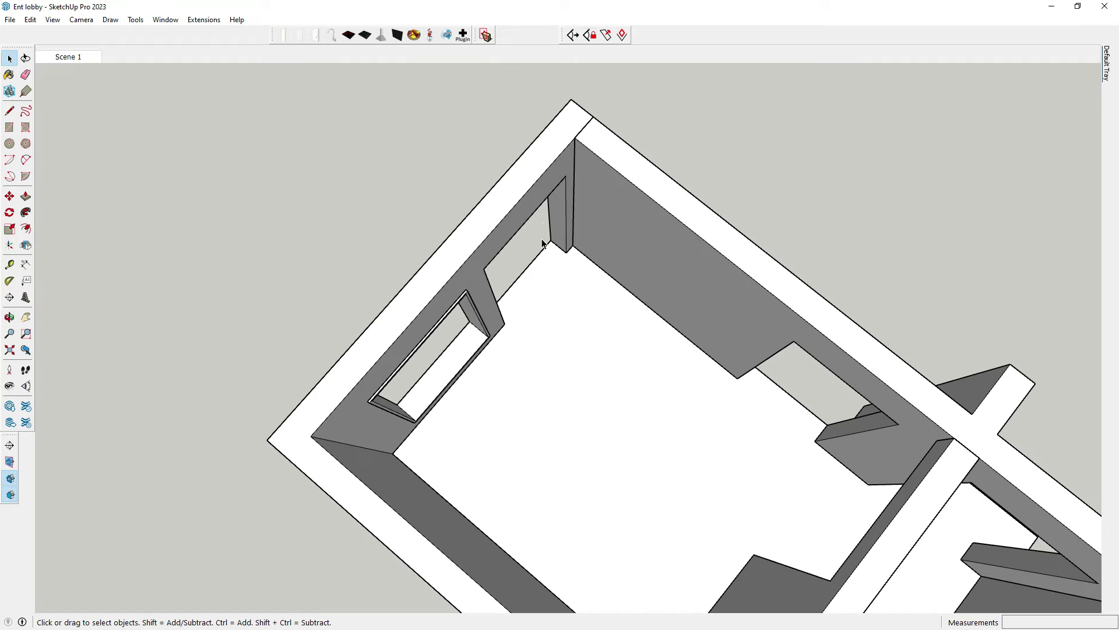
scroll(664, 275, "up", 2)
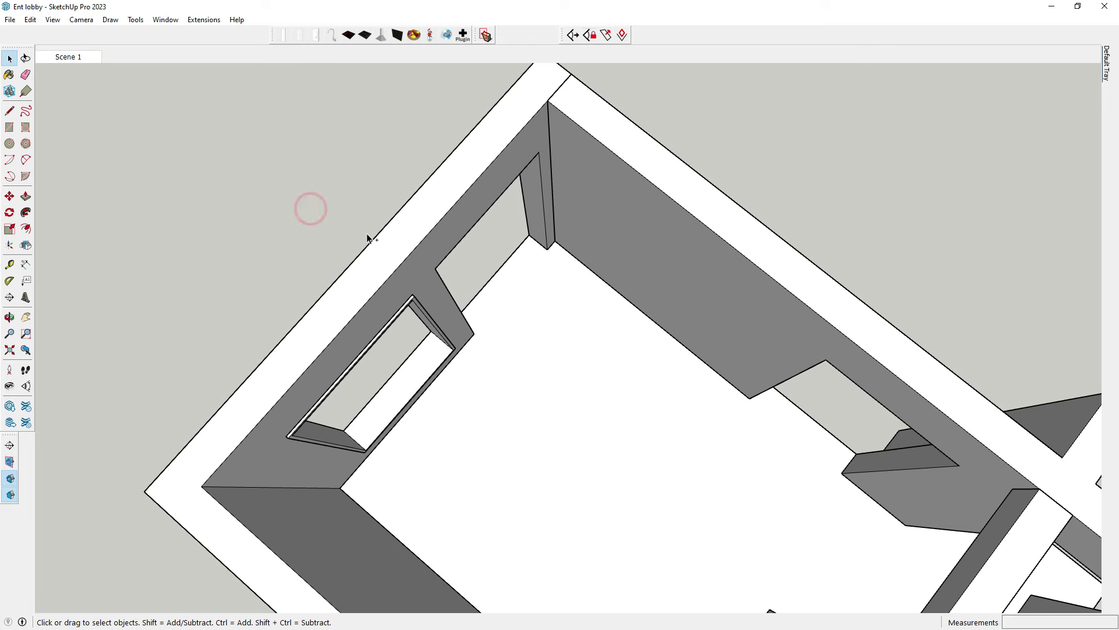
scroll(734, 337, "down", 3)
scroll(657, 342, "down", 2)
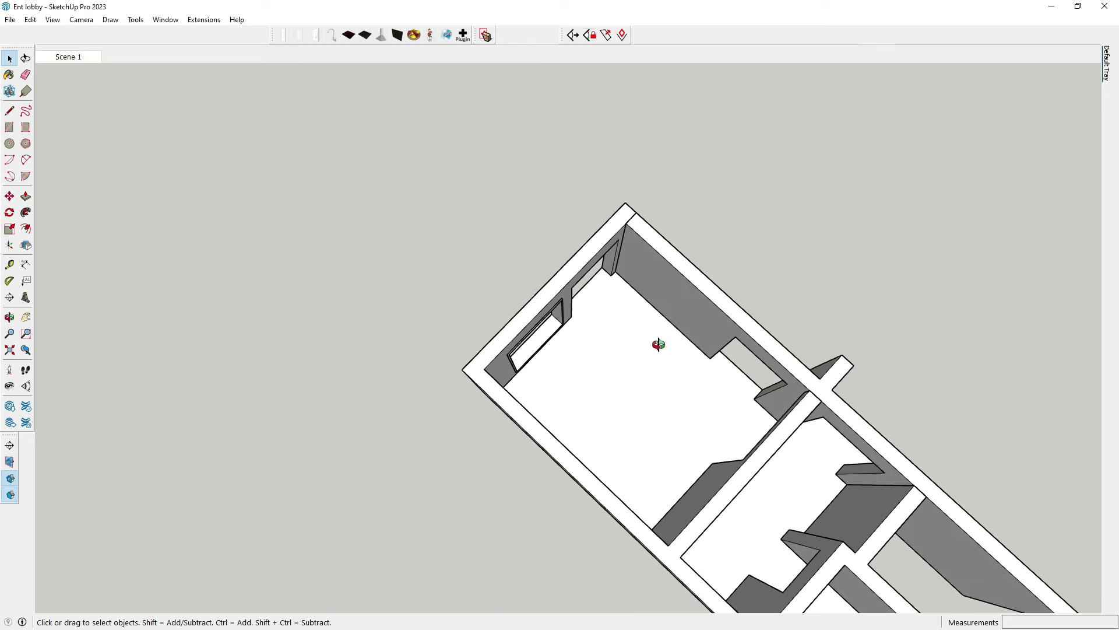
mouse_move(657, 342)
middle_mouse_down()
mouse_move(614, 422)
mouse_move(374, 378)
mouse_move(440, 104)
middle_mouse_up()
scroll(374, 379, "up", 2)
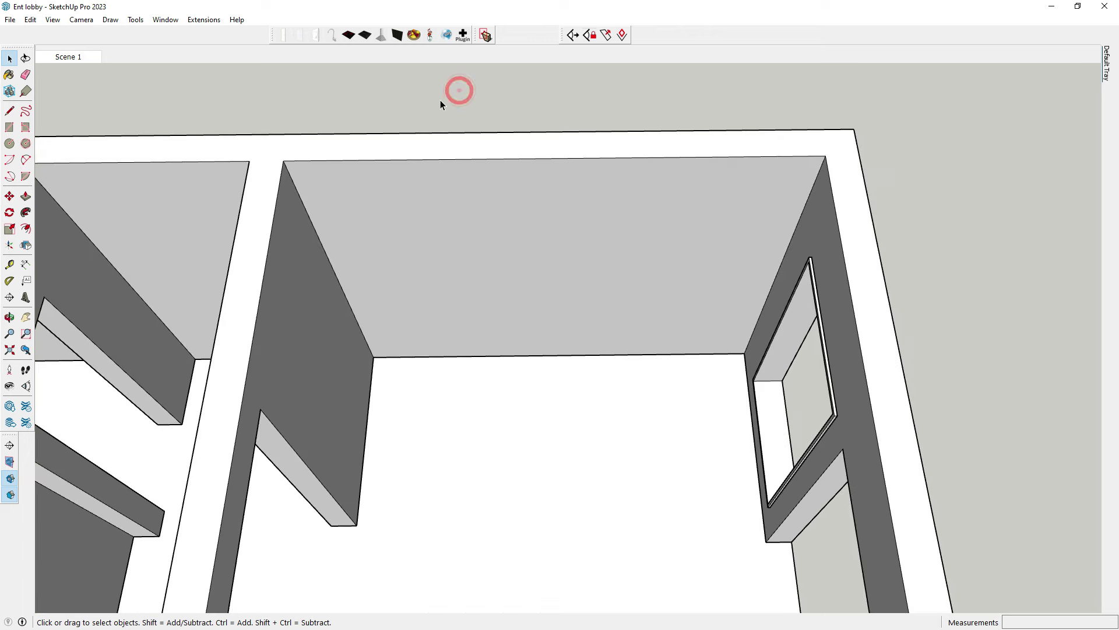
Step: Inside the room group, draw a 9' line up the back wall corner, then across to the opposite corner
double_click(383, 191)
left_click(9, 110)
mouse_move(540, 315)
middle_mouse_down()
mouse_move(723, 225)
mouse_move(746, 190)
middle_mouse_up()
left_click(702, 339)
type("9")
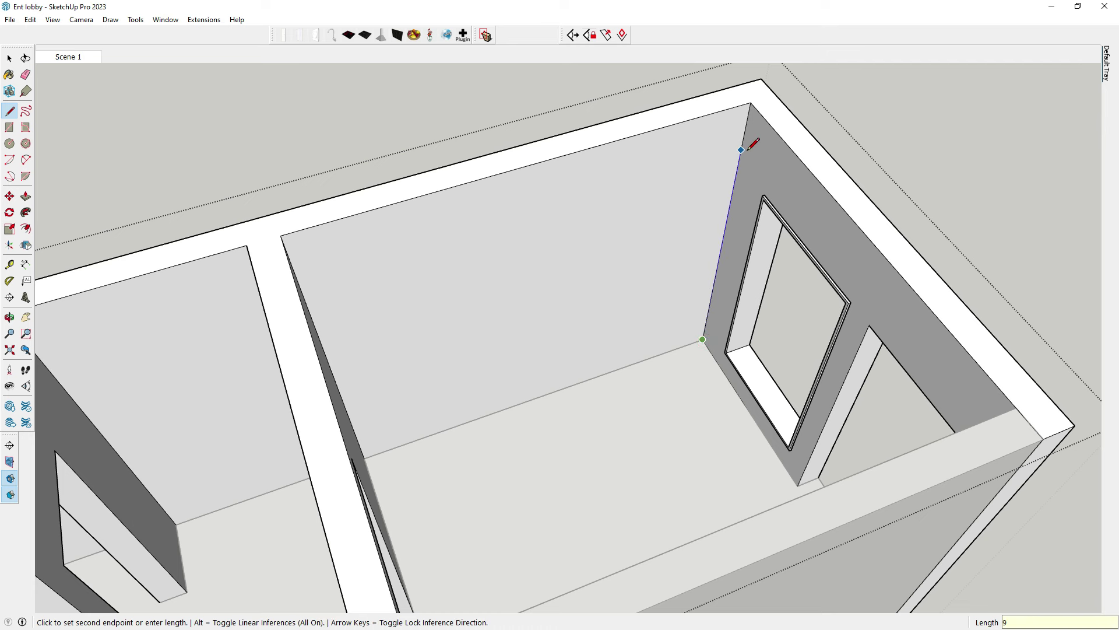
type("'")
key("Return")
mouse_move(749, 131)
middle_mouse_down()
mouse_move(374, 205)
mouse_move(342, 193)
middle_mouse_up()
left_click(315, 184)
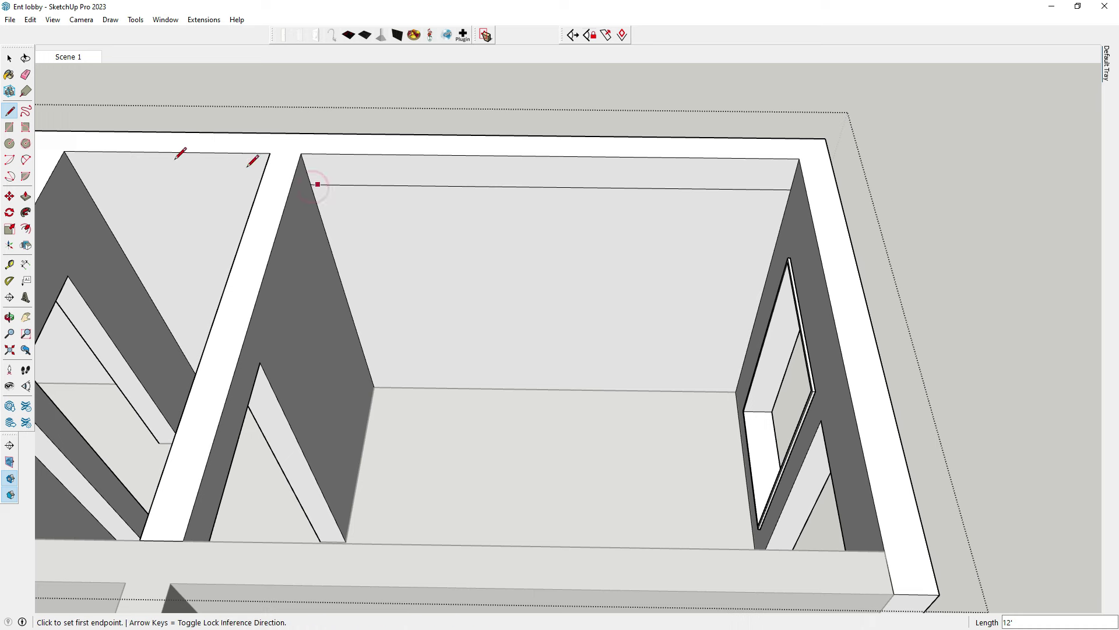
left_click(10, 59)
Step: Draw an edge down the partition from its top corner to its base
scroll(350, 174, "up", 3)
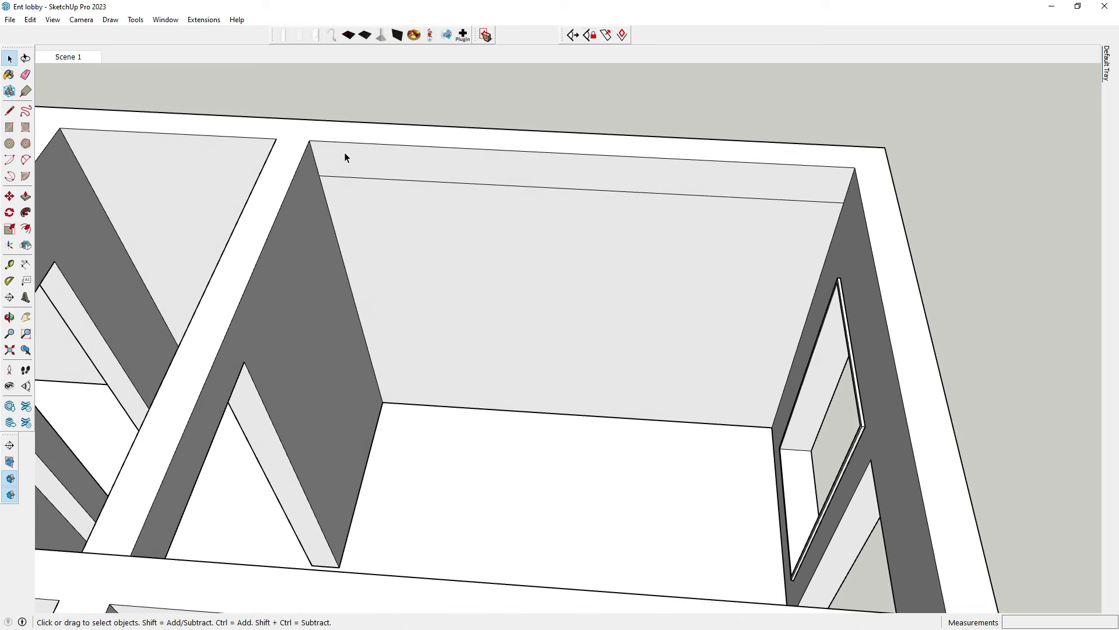
middle_click_drag(344, 152, 179, 277)
left_click(9, 110)
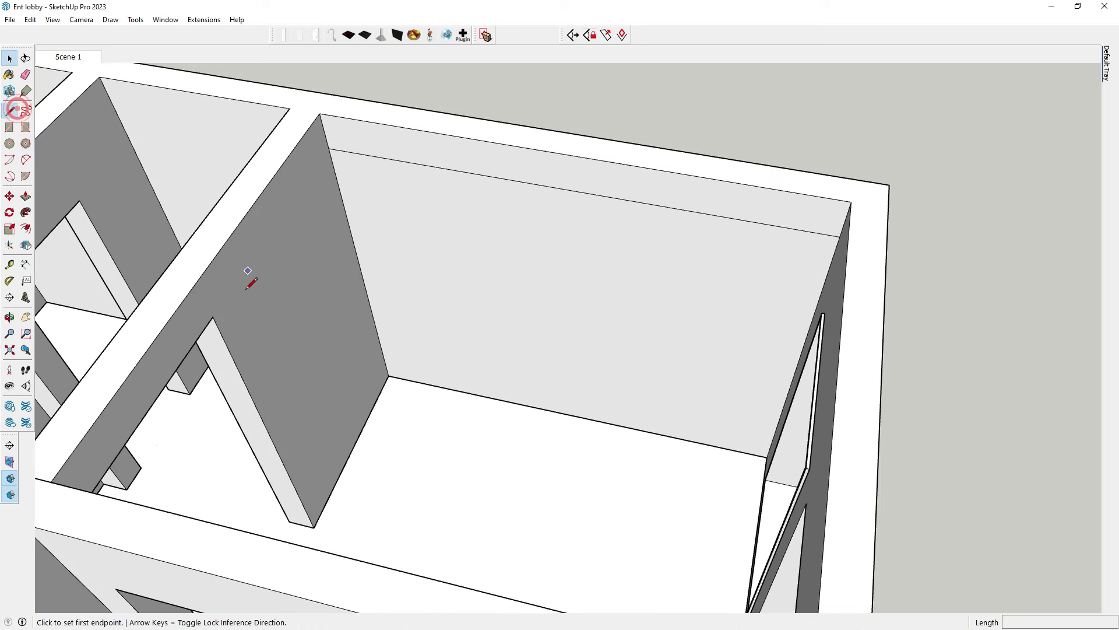
left_click(214, 316)
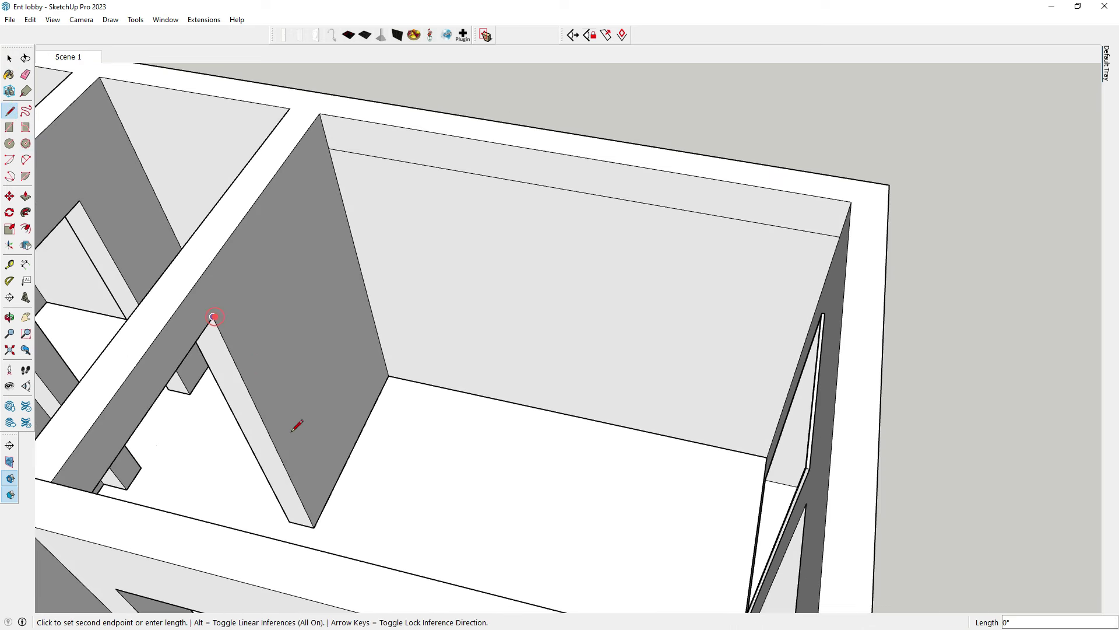
left_click(314, 527)
middle_click_drag(327, 302, 332, 150)
scroll(332, 150, "up", 3)
Step: Push the door-head face out a further 3"
left_click(10, 197)
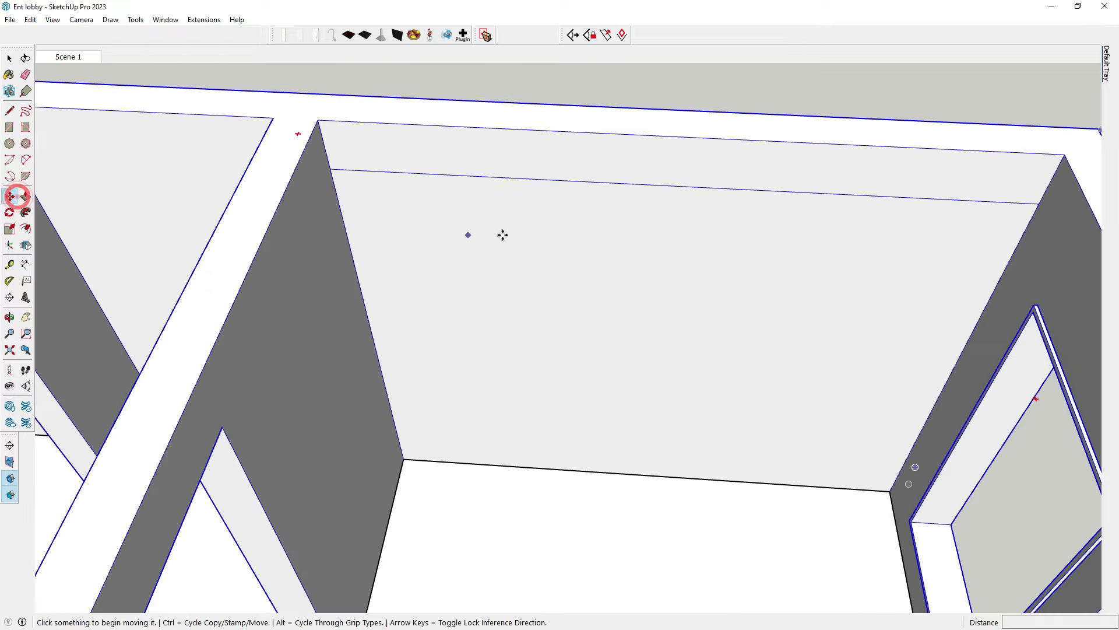
scroll(380, 145, "down", 5)
key("p")
scroll(208, 291, "up", 3)
scroll(209, 291, "up", 2)
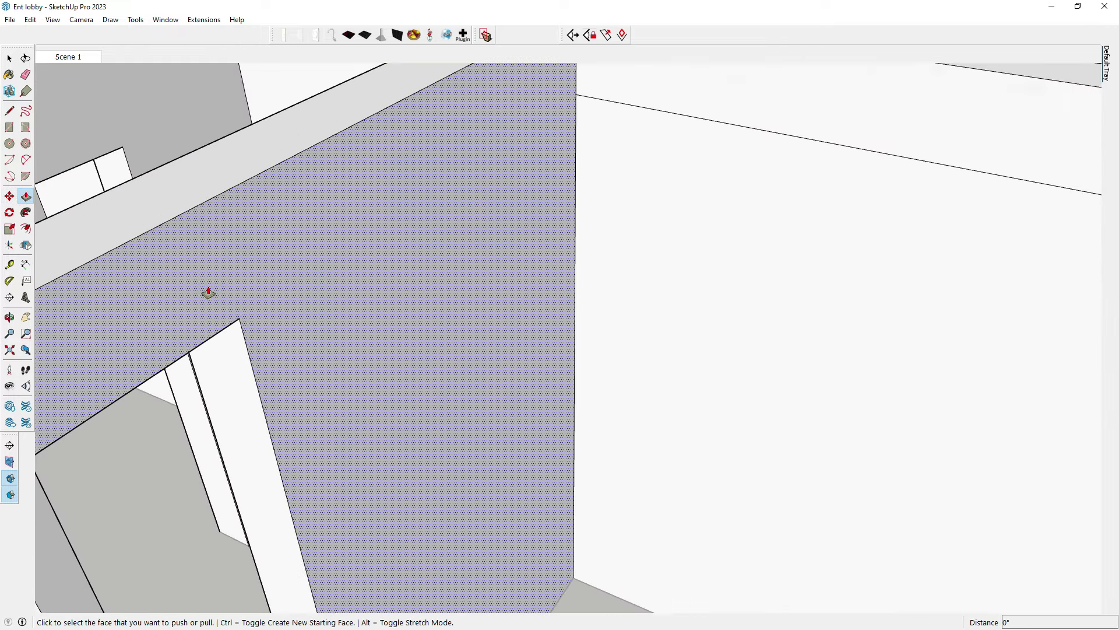
mouse_move(209, 292)
middle_mouse_down()
mouse_move(210, 124)
mouse_move(263, 283)
mouse_move(180, 353)
mouse_move(445, 491)
mouse_move(2, 88)
middle_mouse_up()
left_click(181, 348)
left_click(205, 332)
type("3")
key("Return")
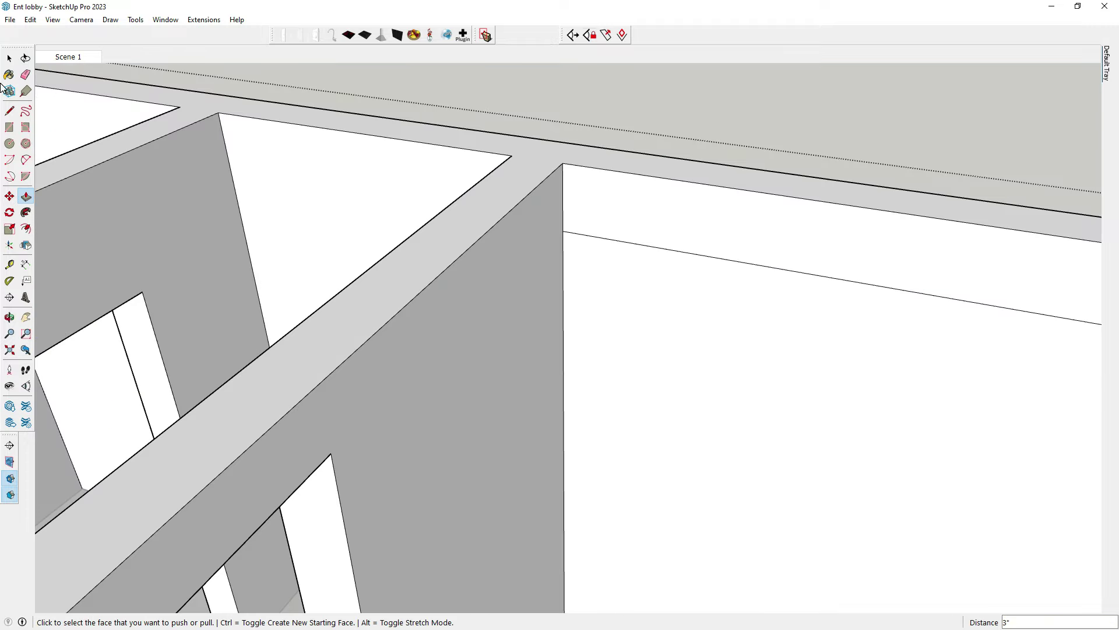
Step: Orbit back over the room and open the wall group for editing
left_click(10, 59)
scroll(419, 225, "down", 5)
mouse_move(420, 225)
middle_mouse_down()
mouse_move(457, 273)
mouse_move(553, 307)
mouse_move(467, 308)
middle_mouse_up()
double_click(460, 274)
scroll(553, 307, "up", 1)
Step: Close the group being edited and select the model group
scroll(467, 309, "up", 1)
left_click(485, 309)
scroll(459, 315, "up", 1)
scroll(459, 320, "down", 1)
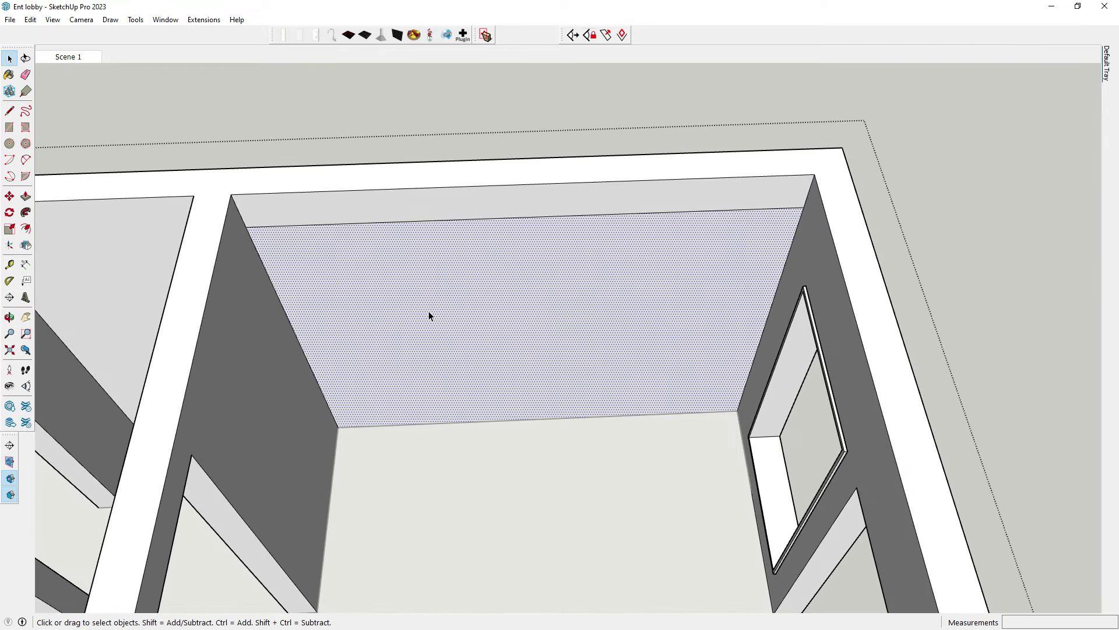
scroll(428, 311, "down", 2)
left_click(865, 198)
left_click(390, 295)
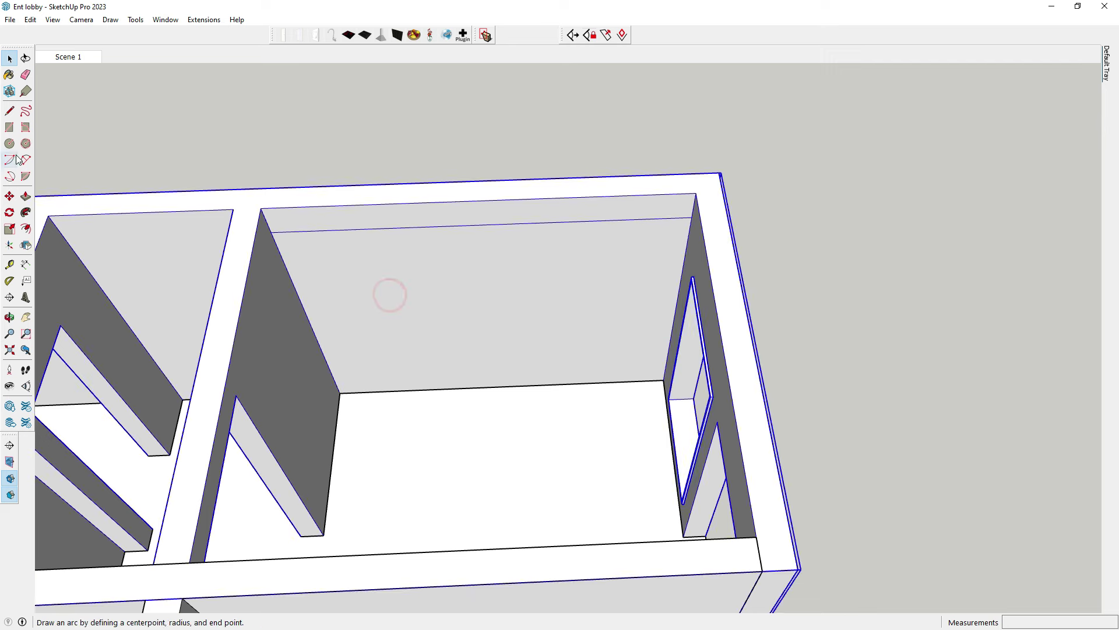
Step: Draw a 12' by 9' rectangle on the back wall below the 9' line
left_click(13, 130)
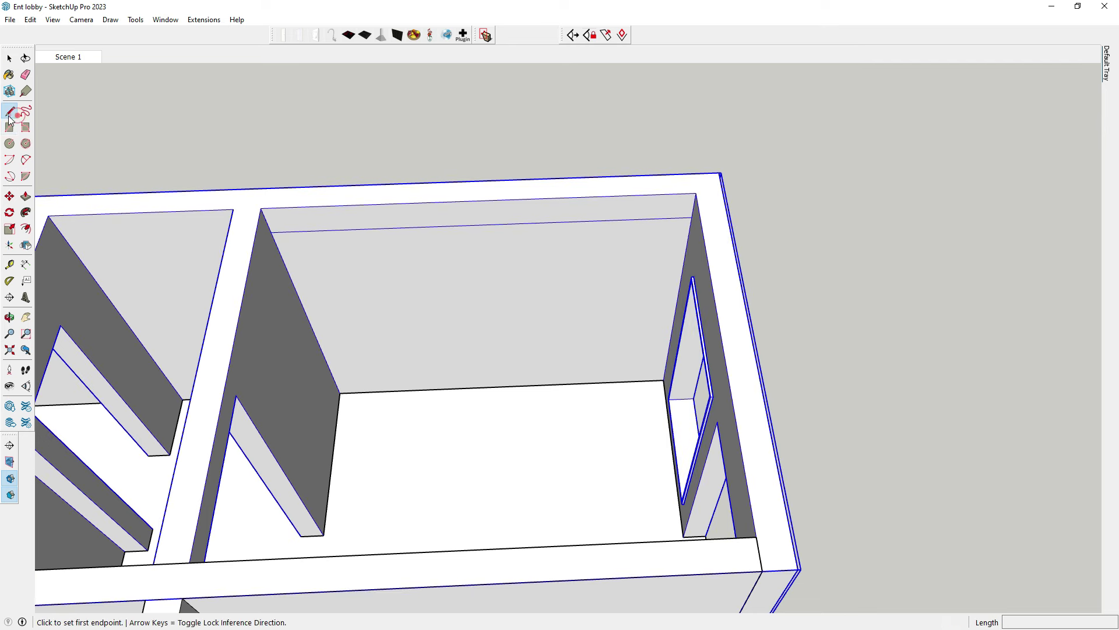
left_click(274, 229)
scroll(664, 373, "up", 2)
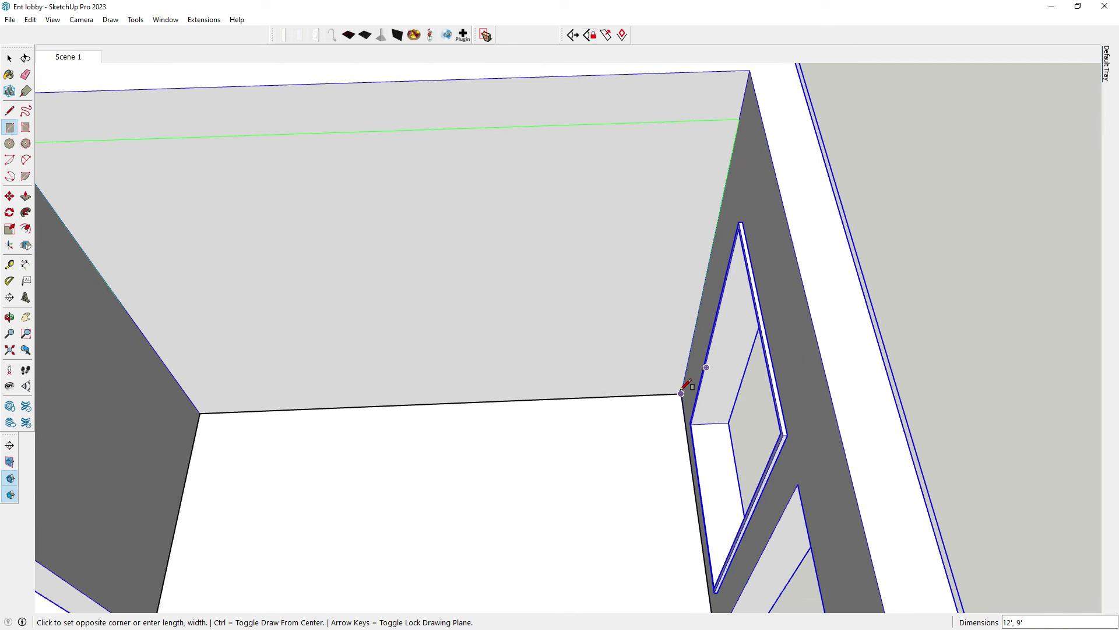
left_click(681, 394)
Step: Push the back-wall rectangle out 3" to form the raised panel
left_click(9, 58)
left_click(271, 223)
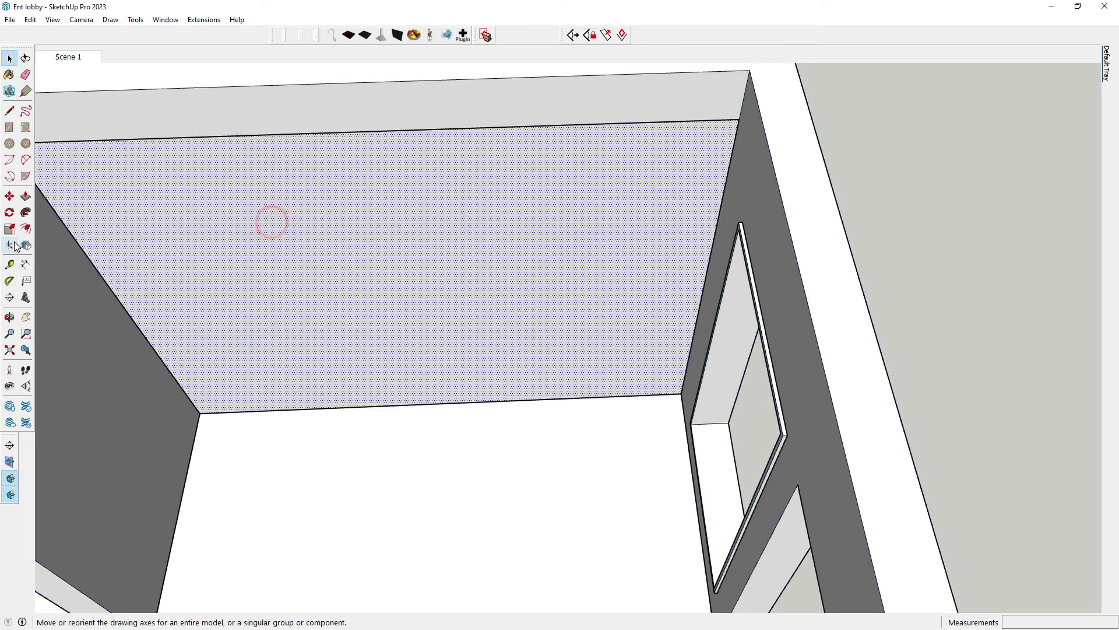
left_click(25, 196)
left_click(250, 187)
type("3")
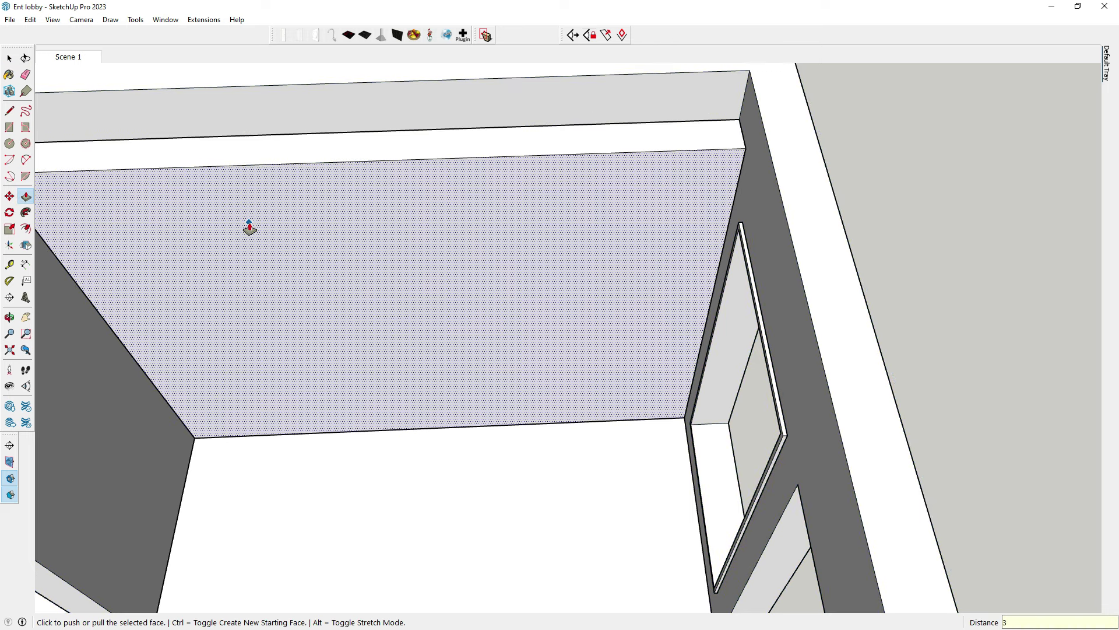
key("Return")
left_click(9, 58)
scroll(442, 236, "down", 3)
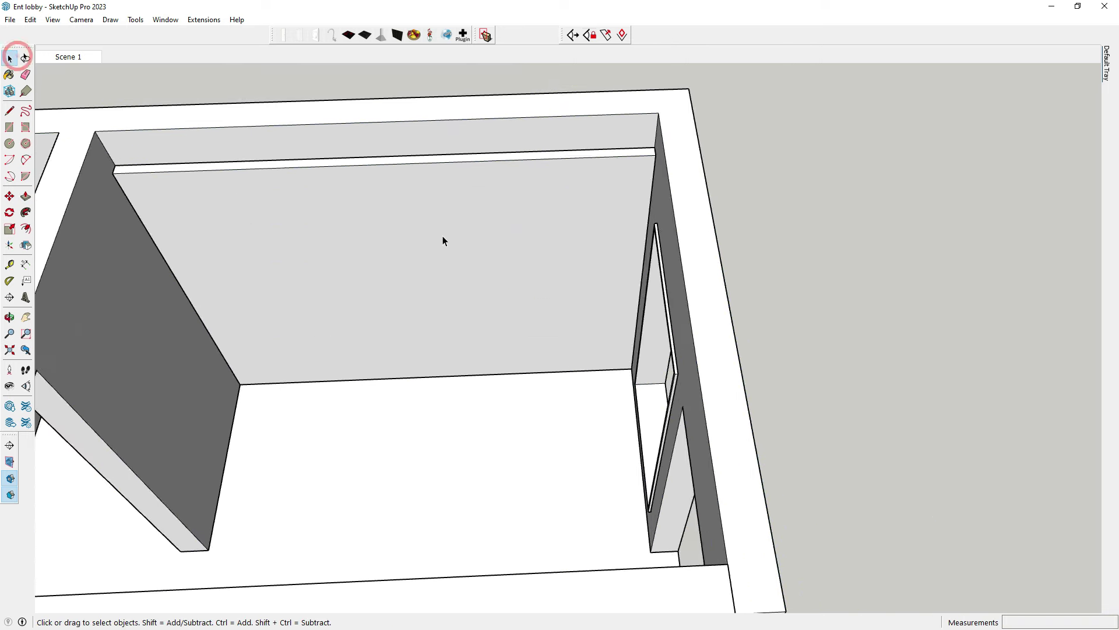
scroll(445, 234, "down", 2)
scroll(307, 170, "up", 2)
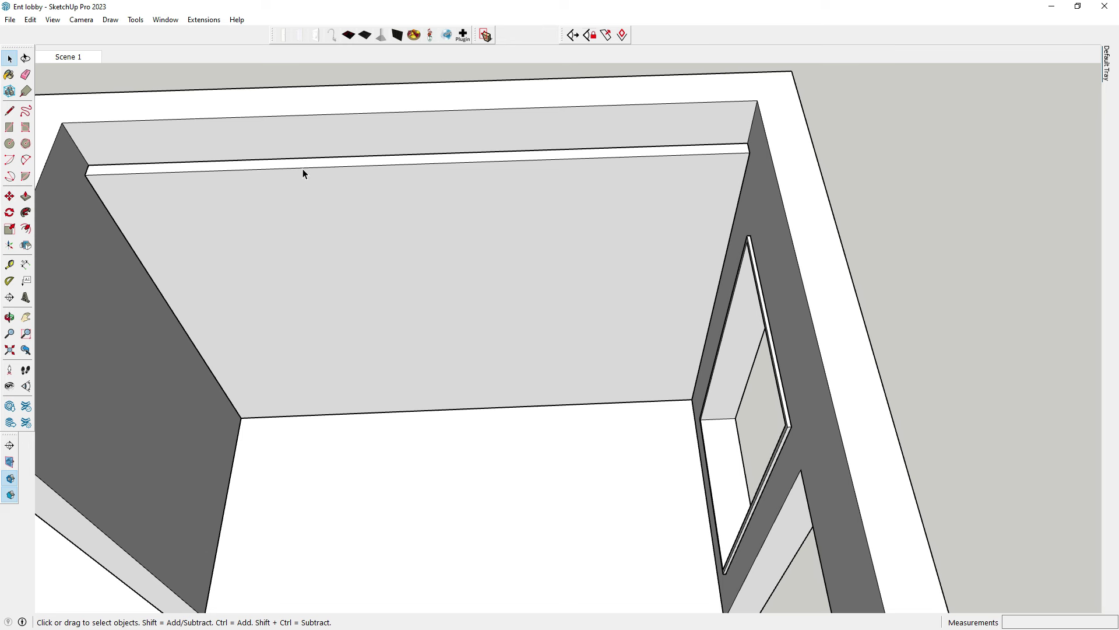
Step: Divide the panel's top edge into 8 segments and draw a vertical line down from a division point
right_click(302, 170)
left_click(366, 233)
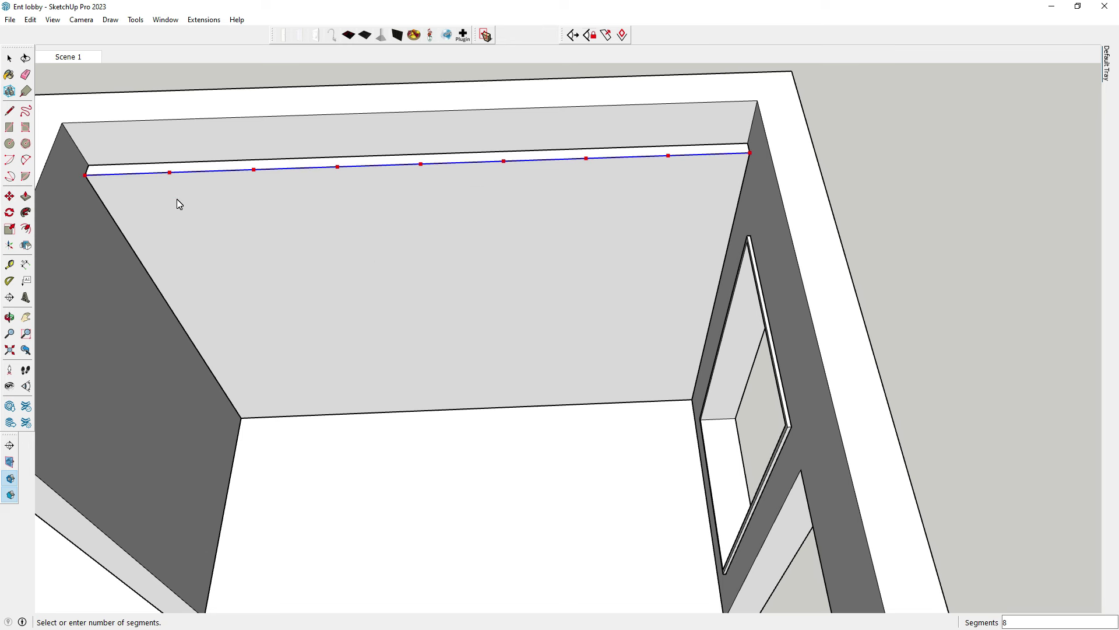
key("Return")
left_click(12, 109)
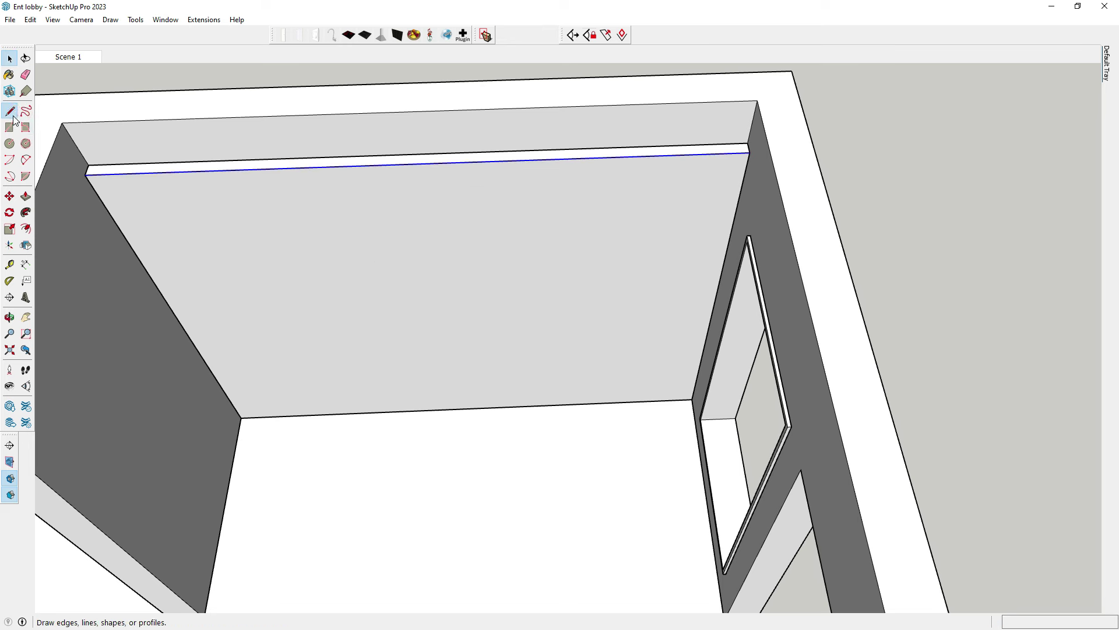
left_click(170, 172)
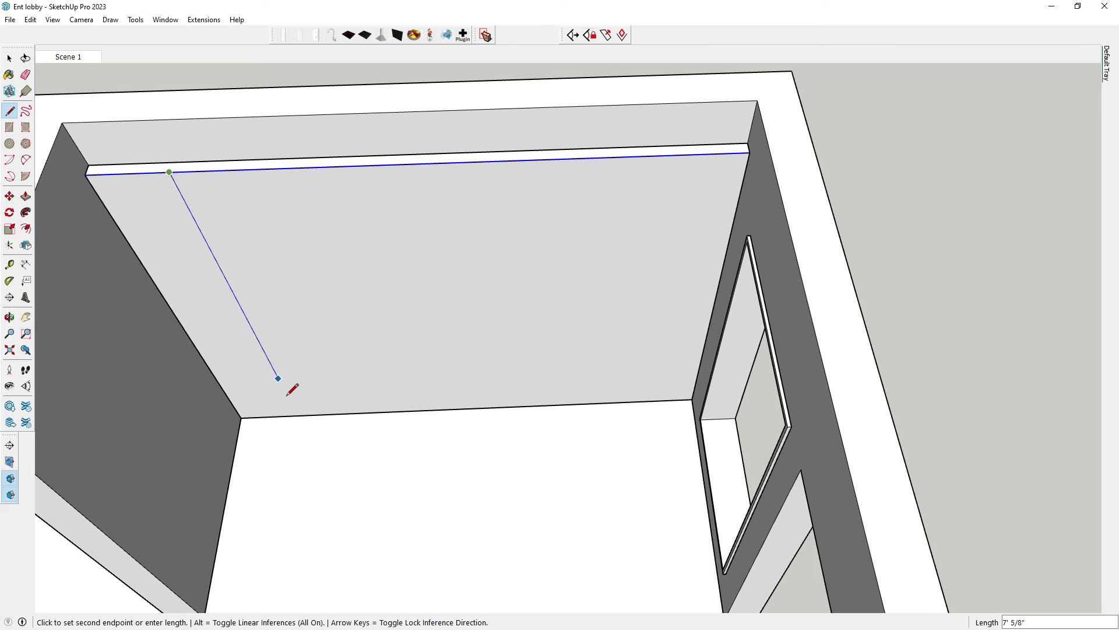
left_click(296, 414)
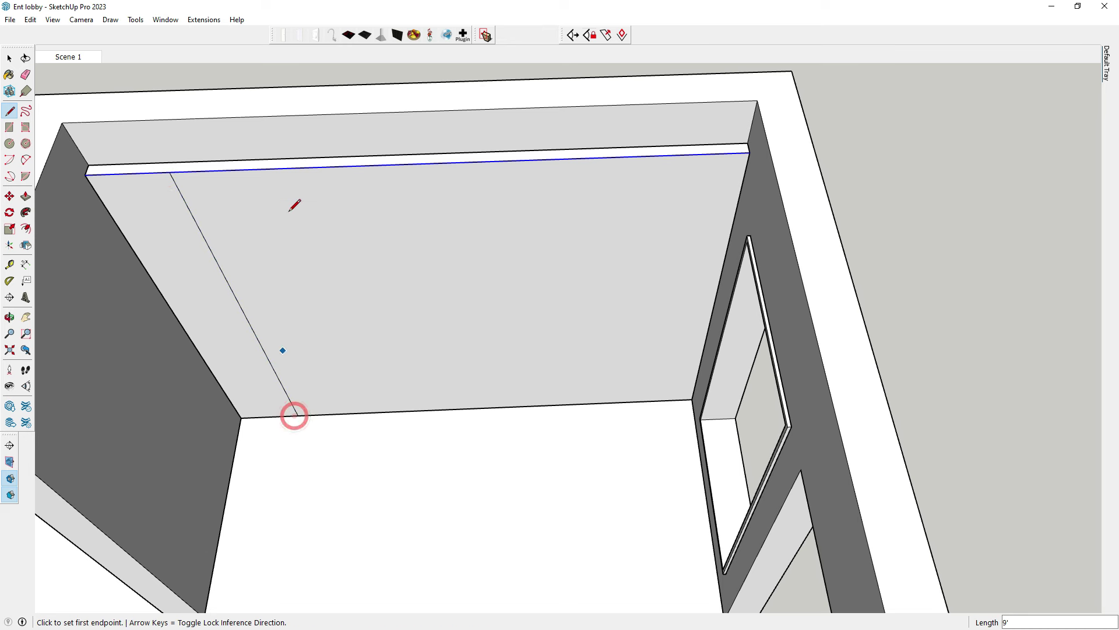
left_click(255, 169)
left_click(354, 413)
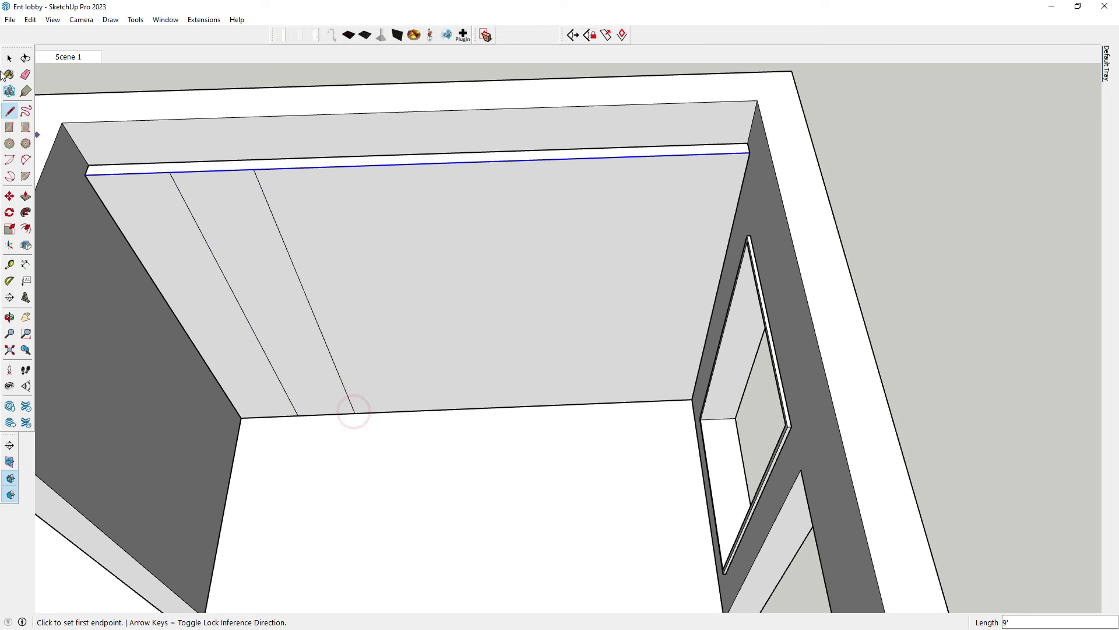
Step: Copy the vertical line to the right and array it x5 across the panel
key("space")
left_click(274, 220)
key("m")
left_click(192, 215)
left_click(278, 214)
type("5")
key("Return")
scroll(273, 209, "down", 3)
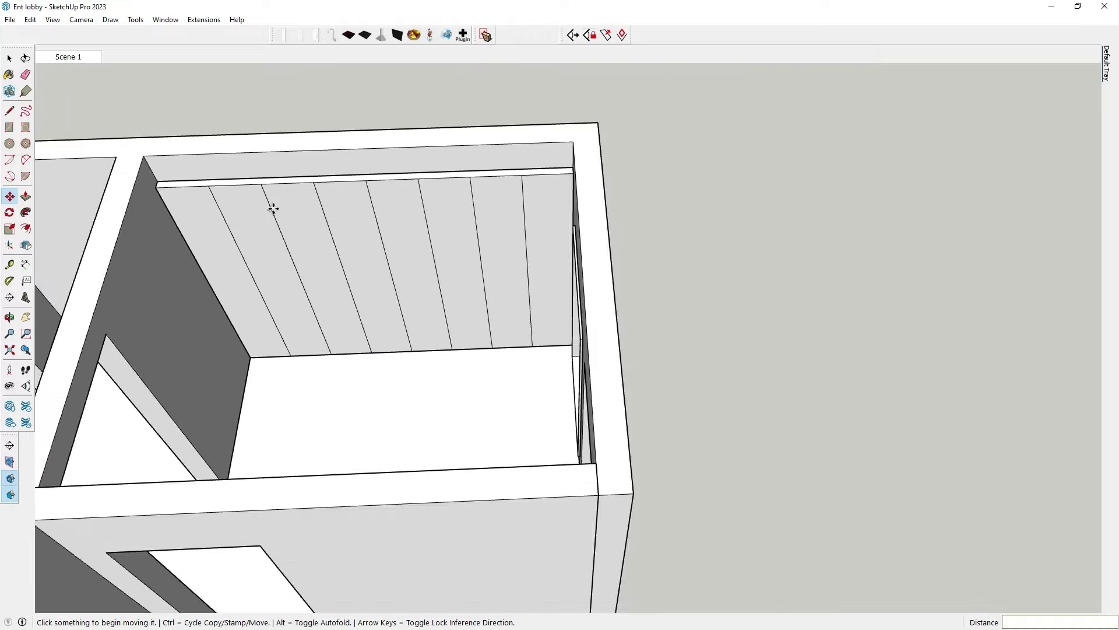
scroll(276, 217, "up", 3)
key("space")
Step: Select the back wall panel group and open it for editing
left_click(320, 126)
left_click(411, 225)
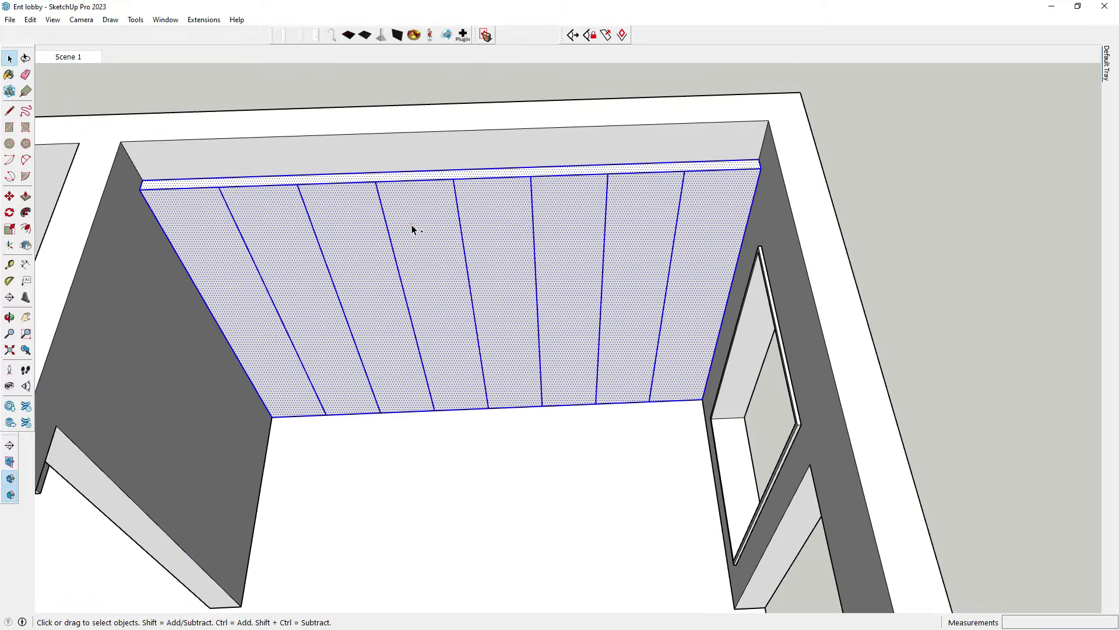
double_click(445, 253)
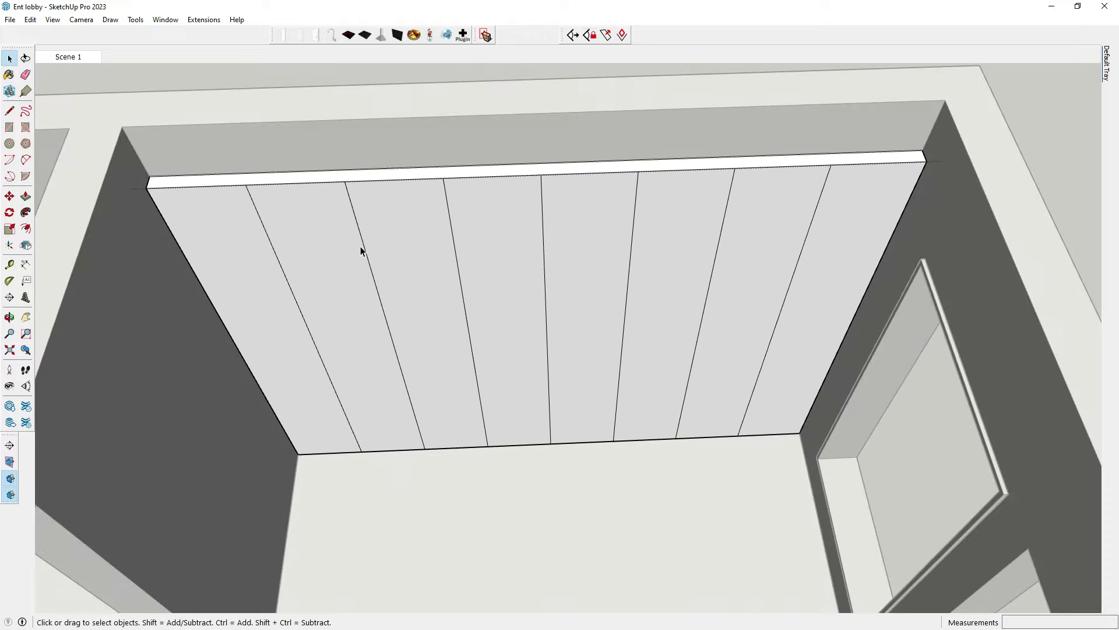
Step: Push the second strip and its neighbour back 3" flush with the wall
scroll(360, 246, "down", 2)
left_click(362, 245)
scroll(466, 237, "up", 3)
left_click(390, 201)
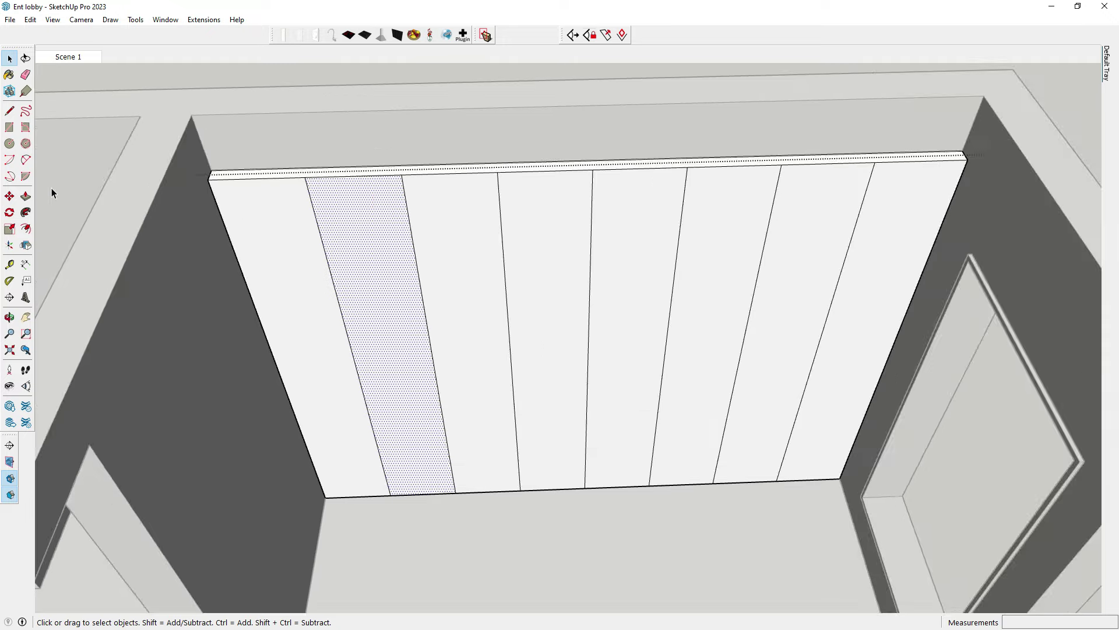
left_click(25, 196)
scroll(367, 280, "up", 2)
scroll(378, 266, "up", 2)
left_click(378, 265)
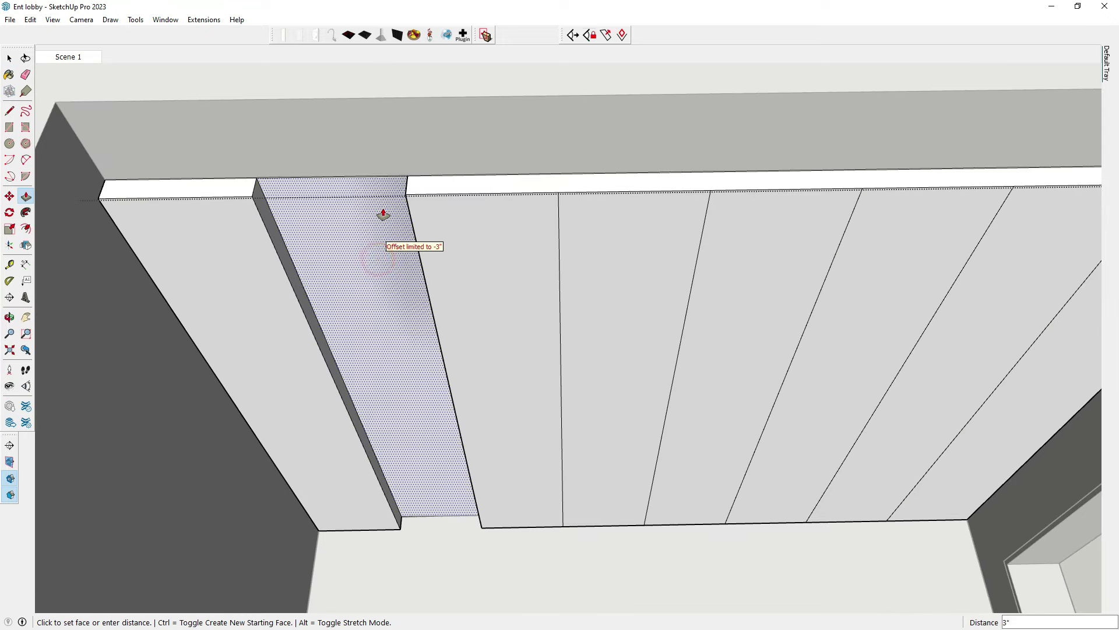
left_click(382, 217)
double_click(450, 257)
Step: Erase the recessed strip's face and leftover edges
left_click(25, 75)
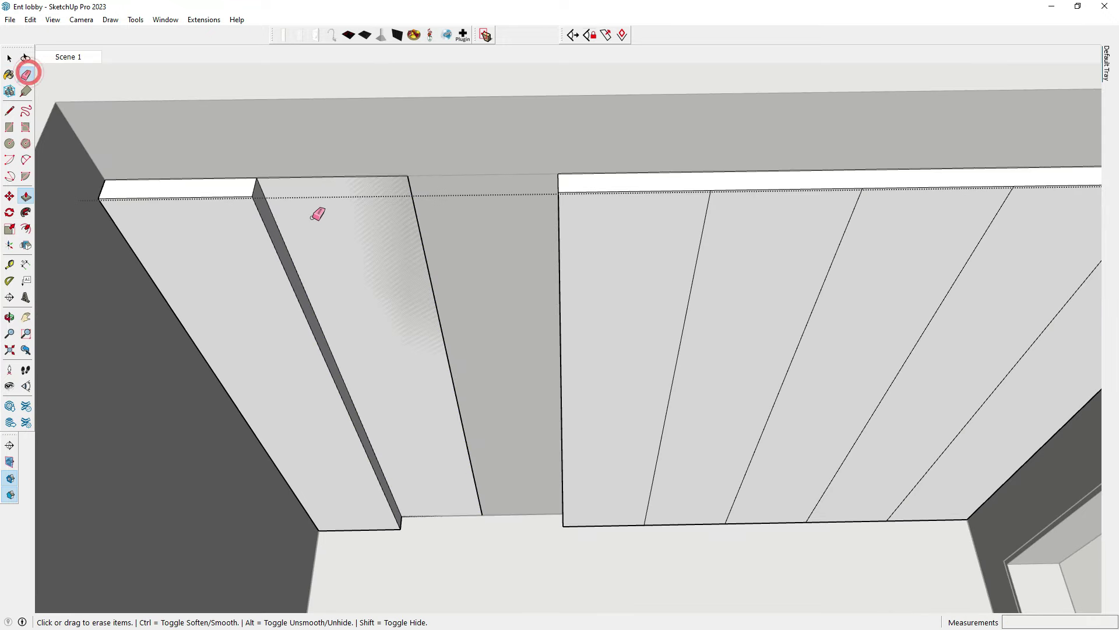
left_click(358, 190)
left_click(445, 413)
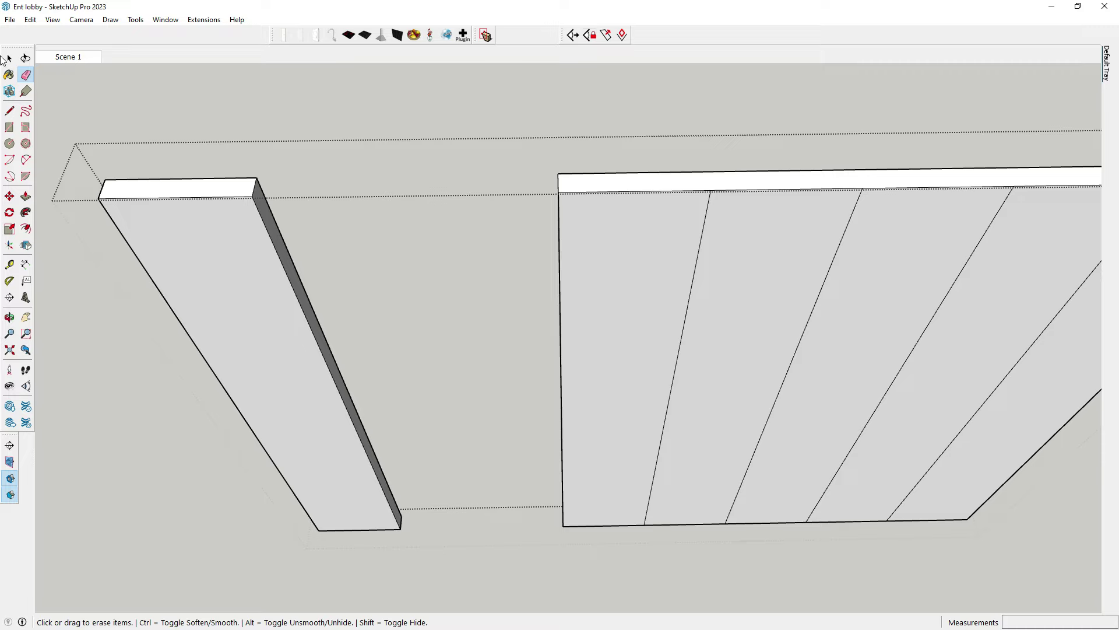
left_click(9, 59)
Step: Orbit around the room to face the back wall panels
scroll(410, 271, "down", 5)
mouse_move(411, 272)
middle_mouse_down()
mouse_move(440, 193)
mouse_move(448, 225)
middle_mouse_up()
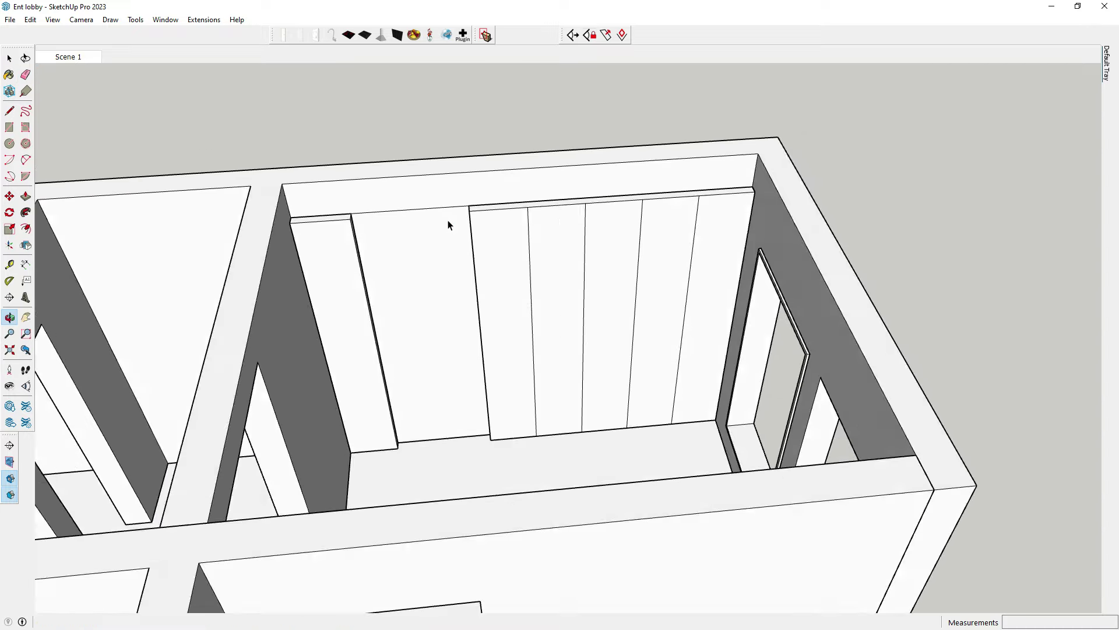
scroll(466, 234, "up", 3)
mouse_move(464, 313)
middle_mouse_down()
mouse_move(435, 220)
mouse_move(392, 195)
mouse_move(500, 220)
mouse_move(504, 275)
mouse_move(412, 245)
middle_mouse_up()
scroll(346, 280, "up", 2)
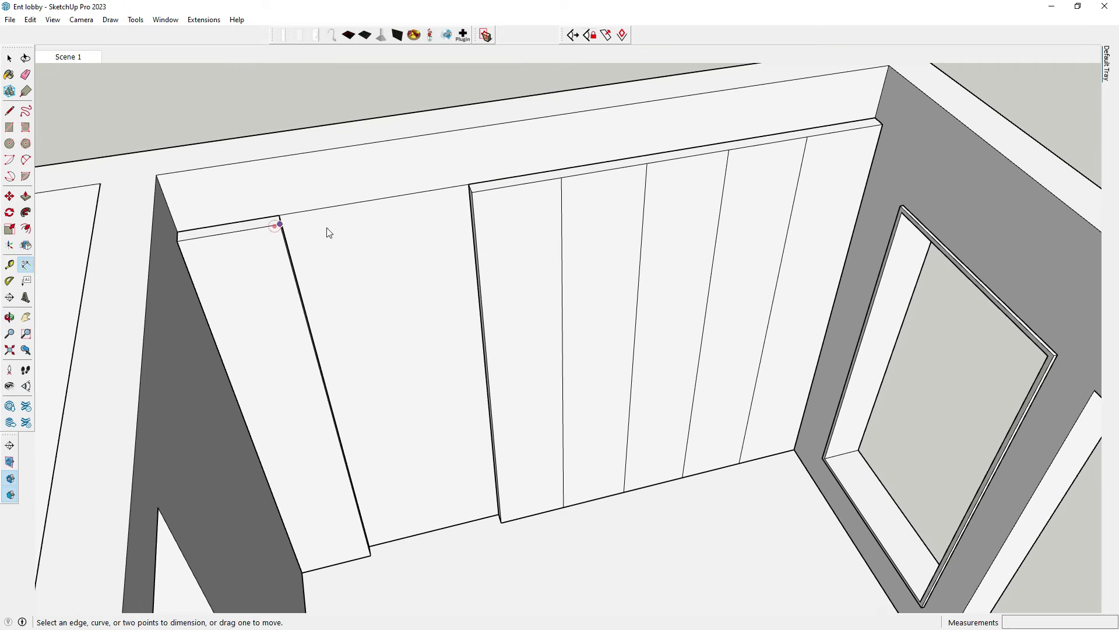
Step: Cancel a gap measurement and open the back wall panel group for editing
left_click(280, 224)
left_click(472, 191)
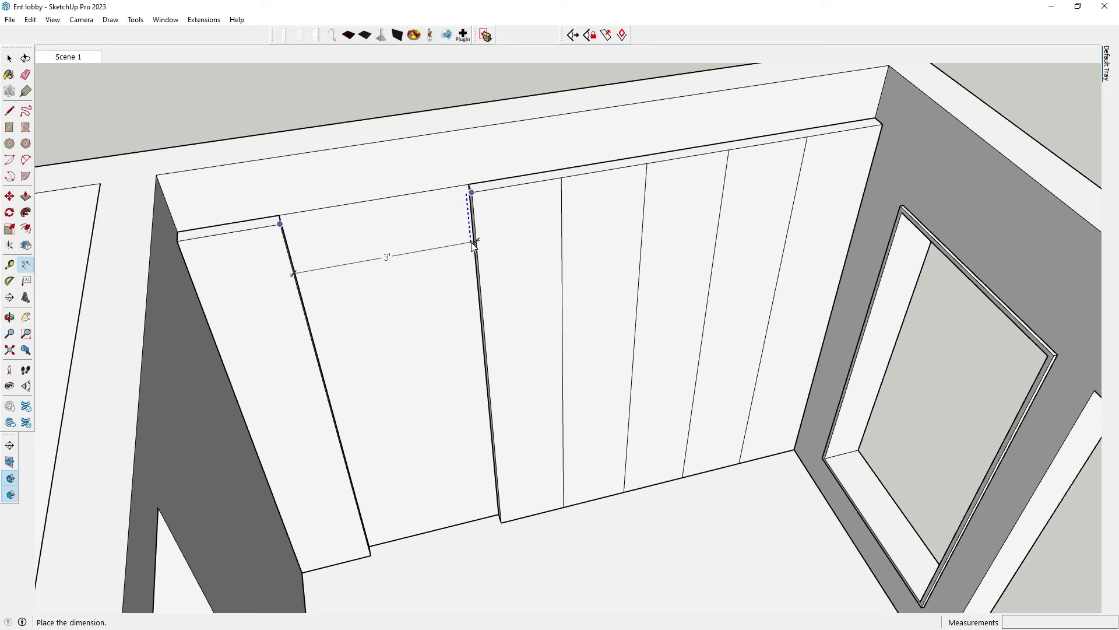
key("Escape")
left_click(24, 197)
scroll(380, 267, "down", 3)
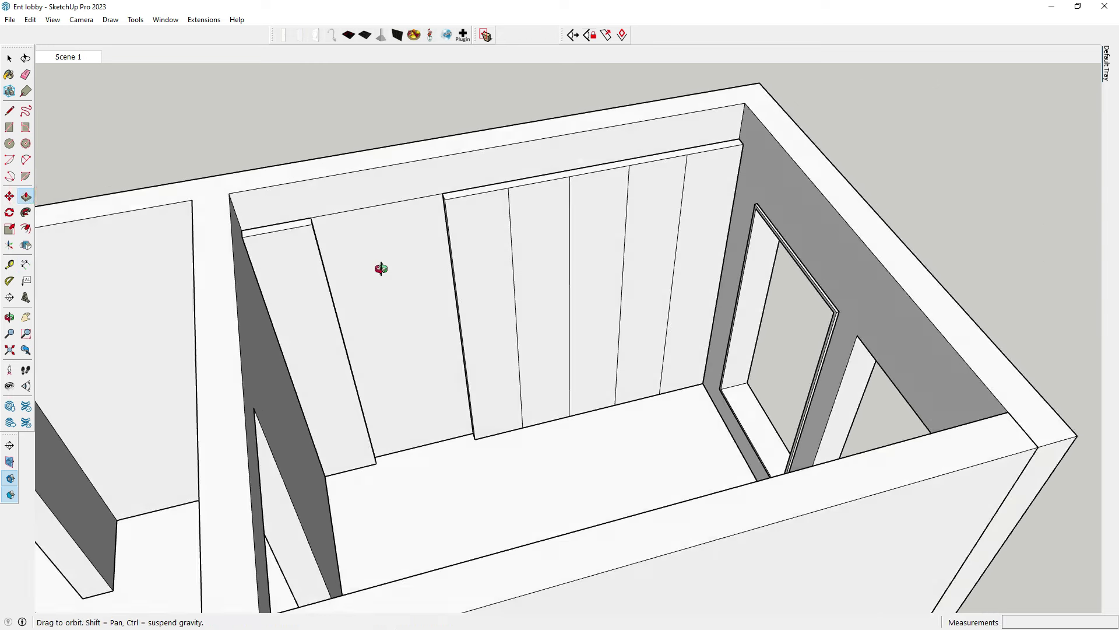
scroll(390, 242, "up", 3)
left_click(9, 58)
left_click(487, 257)
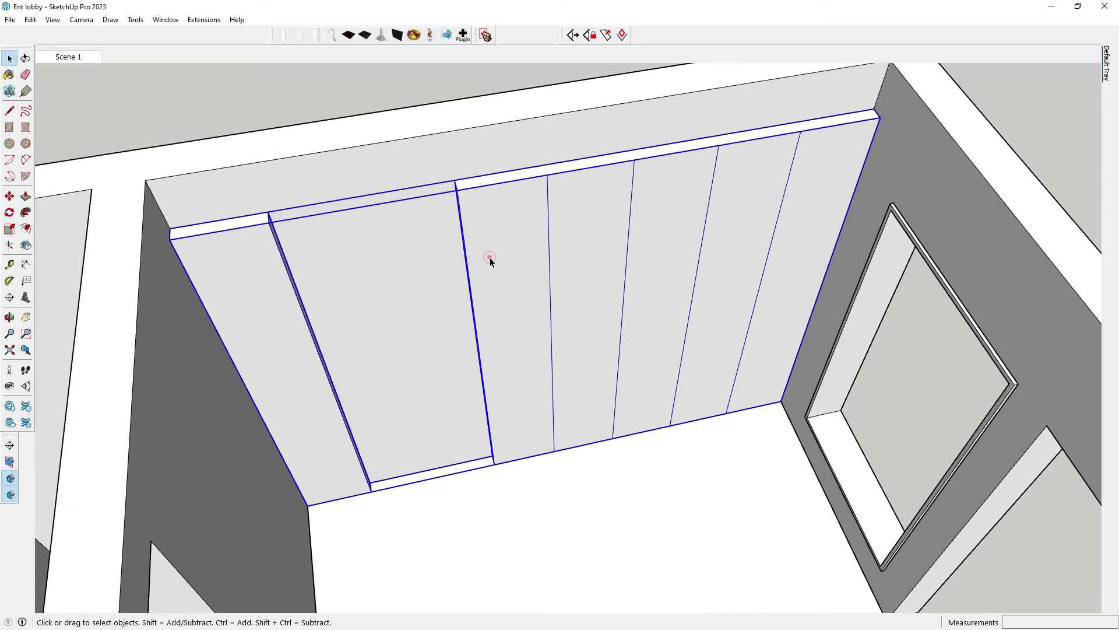
double_click(488, 257)
Step: Push the right panel's left side face out 6 inches
middle_click_drag(490, 256, 544, 280)
left_click(26, 196)
scroll(466, 242, "up", 3)
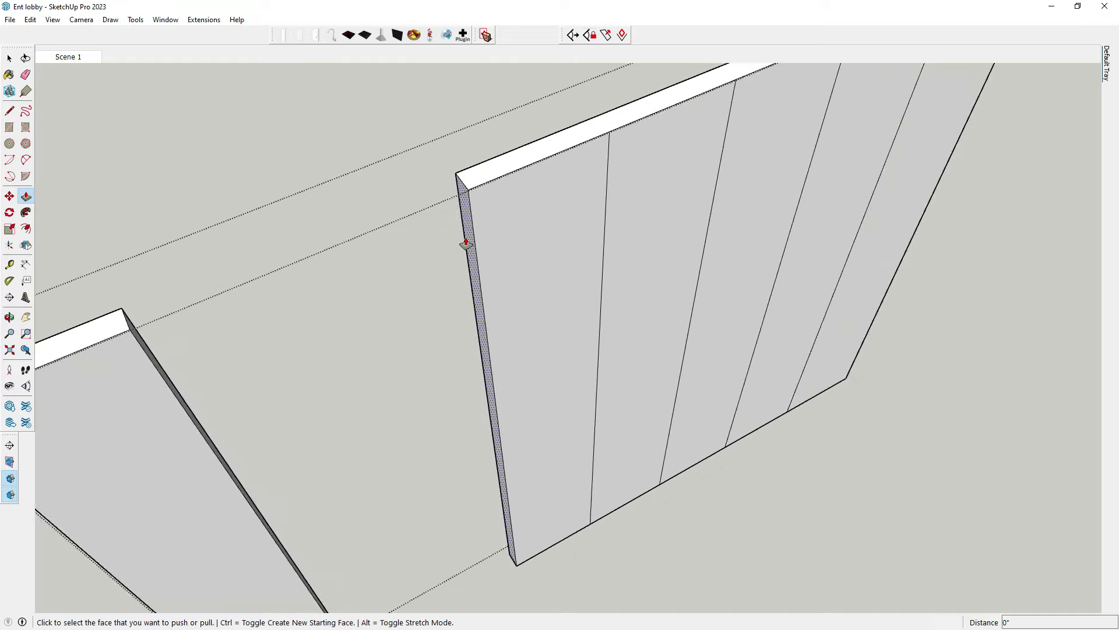
key("Return")
scroll(466, 236, "down", 5)
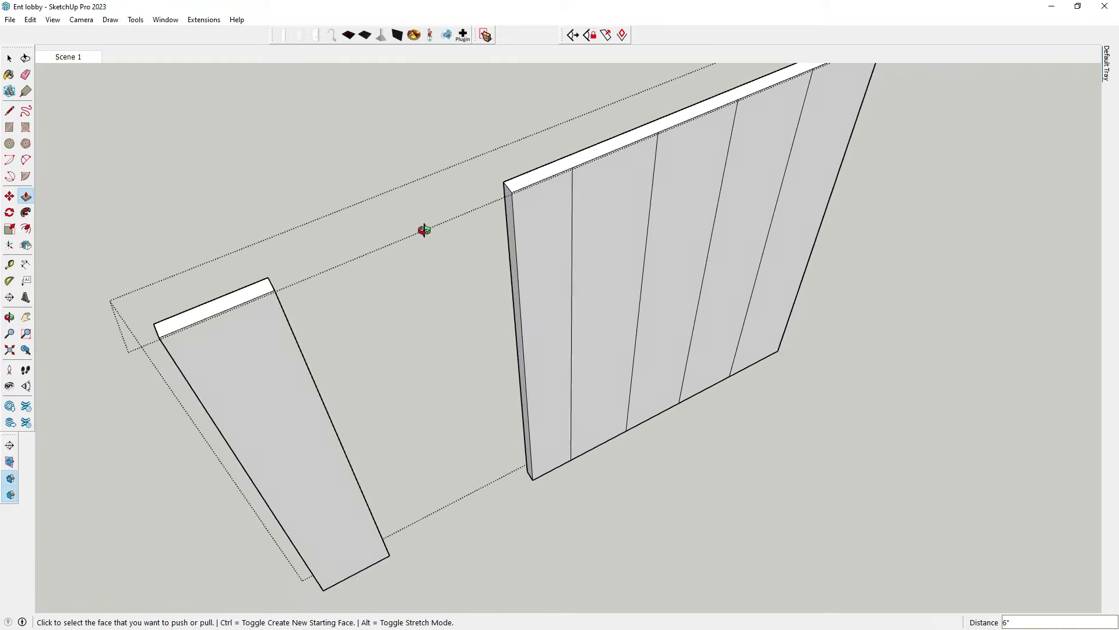
middle_click_drag(423, 227, 423, 150)
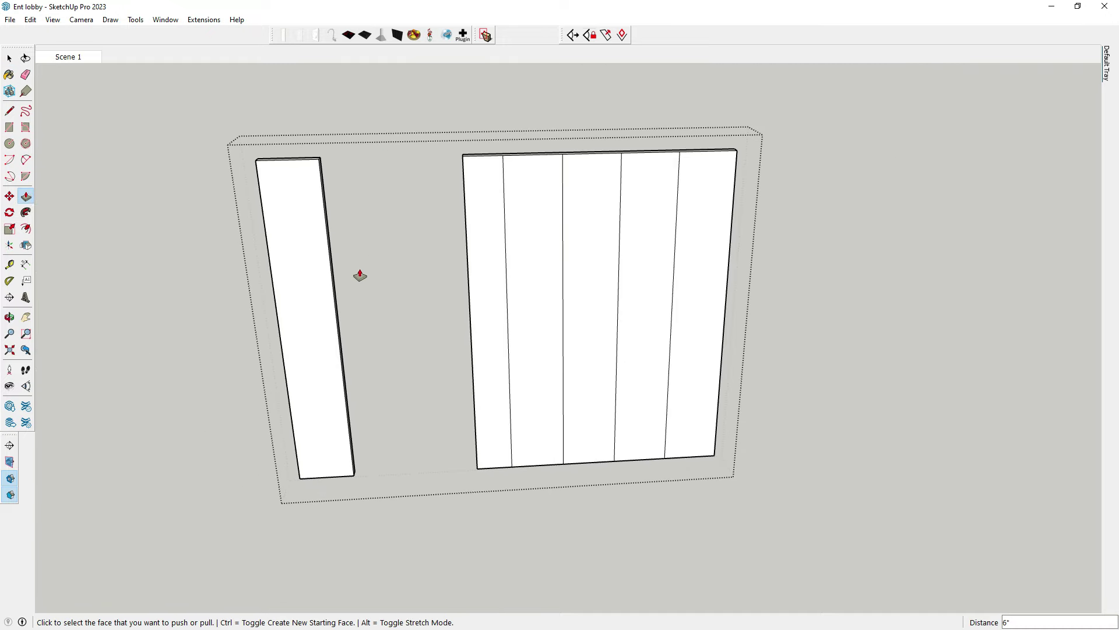
middle_click_drag(357, 273, 527, 230)
scroll(480, 237, "up", 3)
left_click(476, 239)
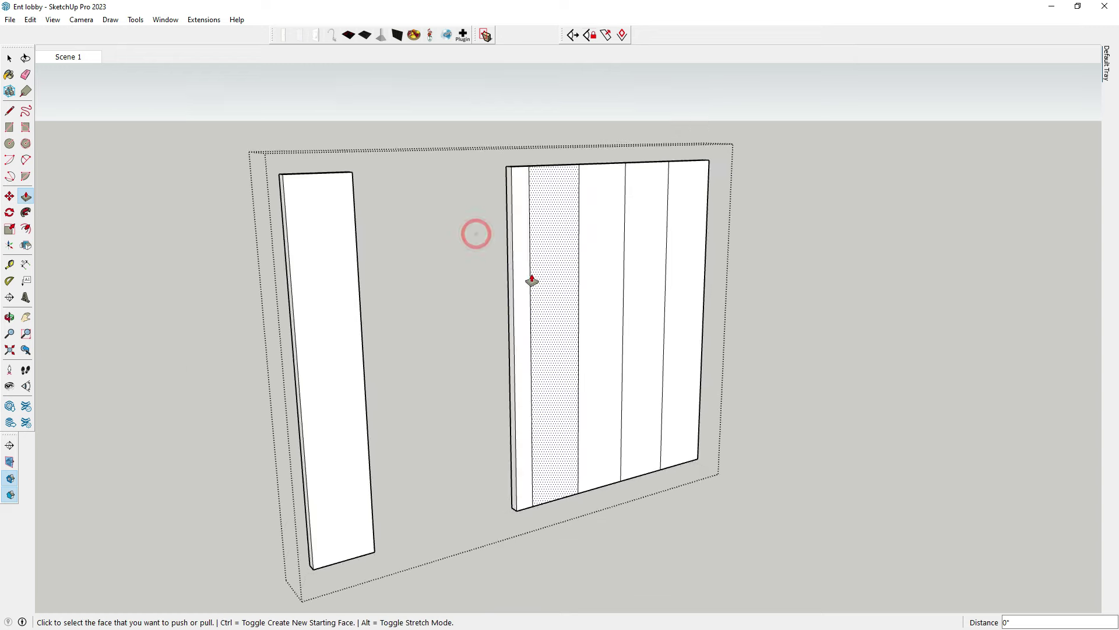
scroll(476, 239, "down", 5)
middle_click_drag(530, 279, 339, 287)
scroll(360, 302, "down", 2)
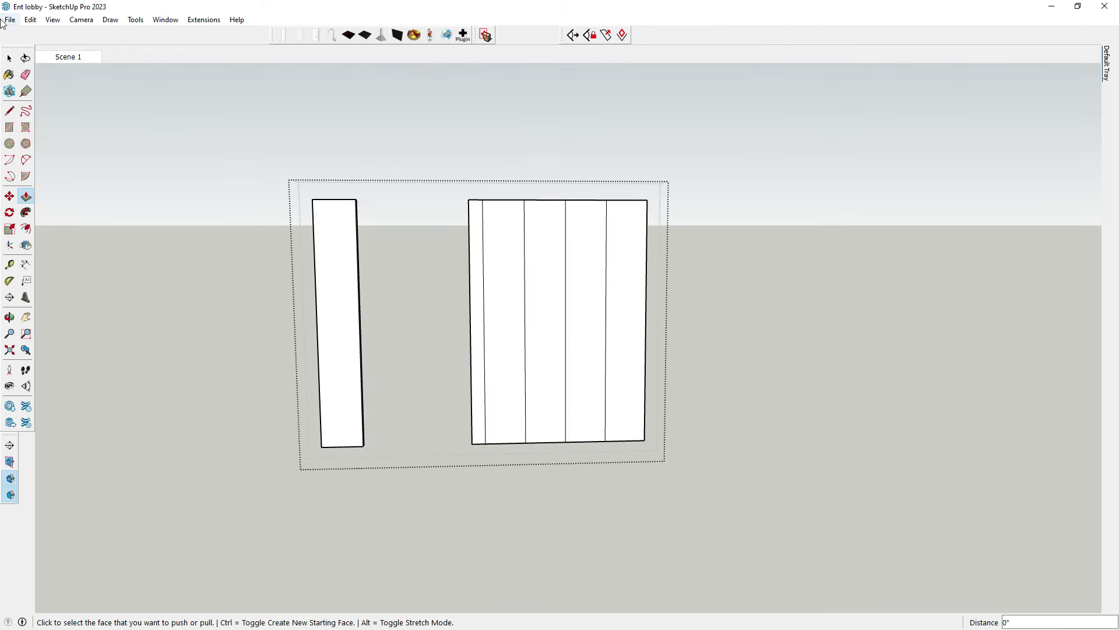
Step: Erase the dividing line between two right-panel strips to merge them
key("e")
scroll(529, 227, "up", 2)
scroll(500, 235, "up", 2)
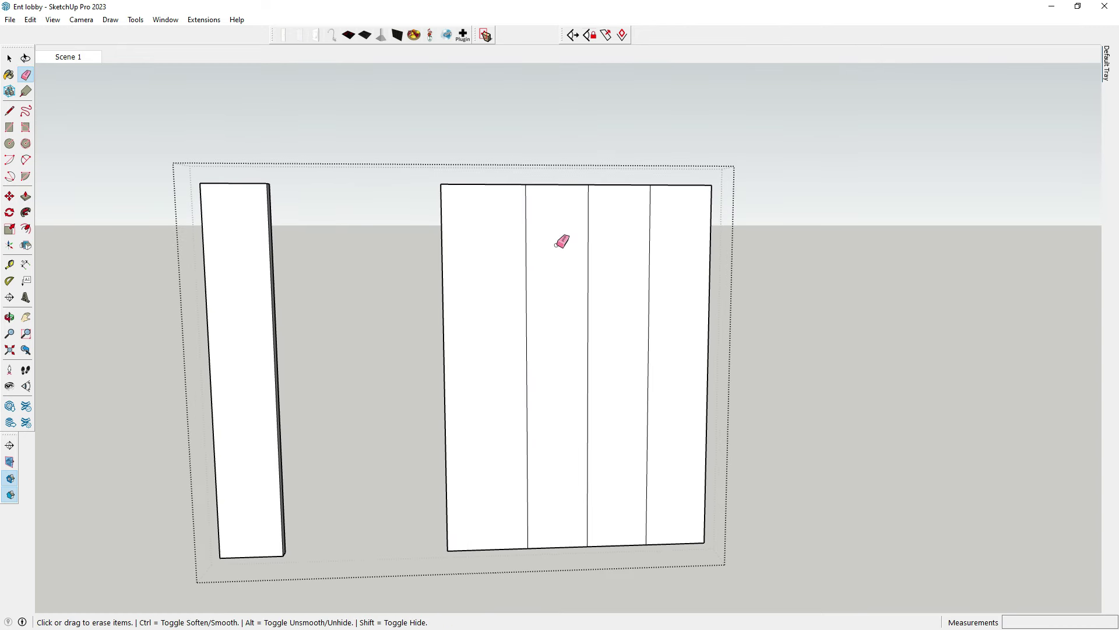
left_click_drag(559, 244, 627, 249)
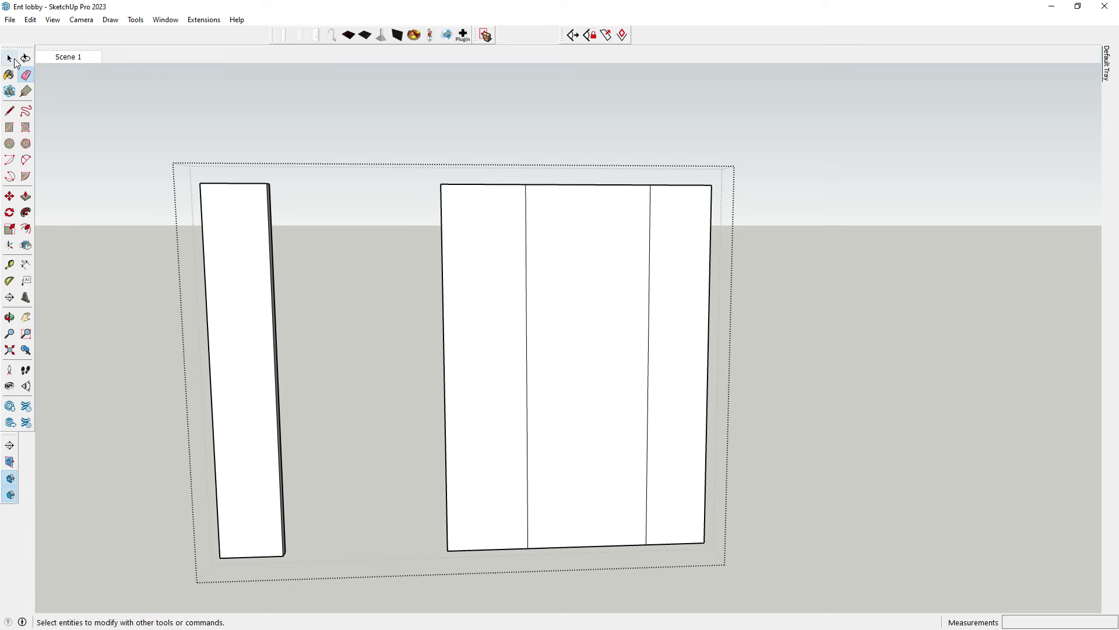
left_click(12, 59)
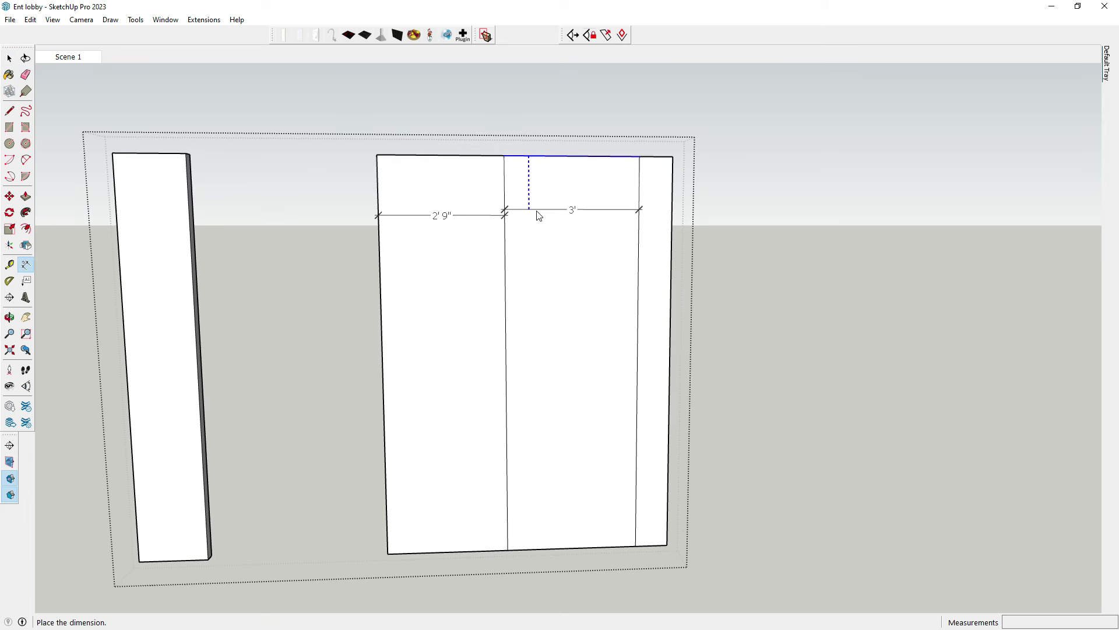
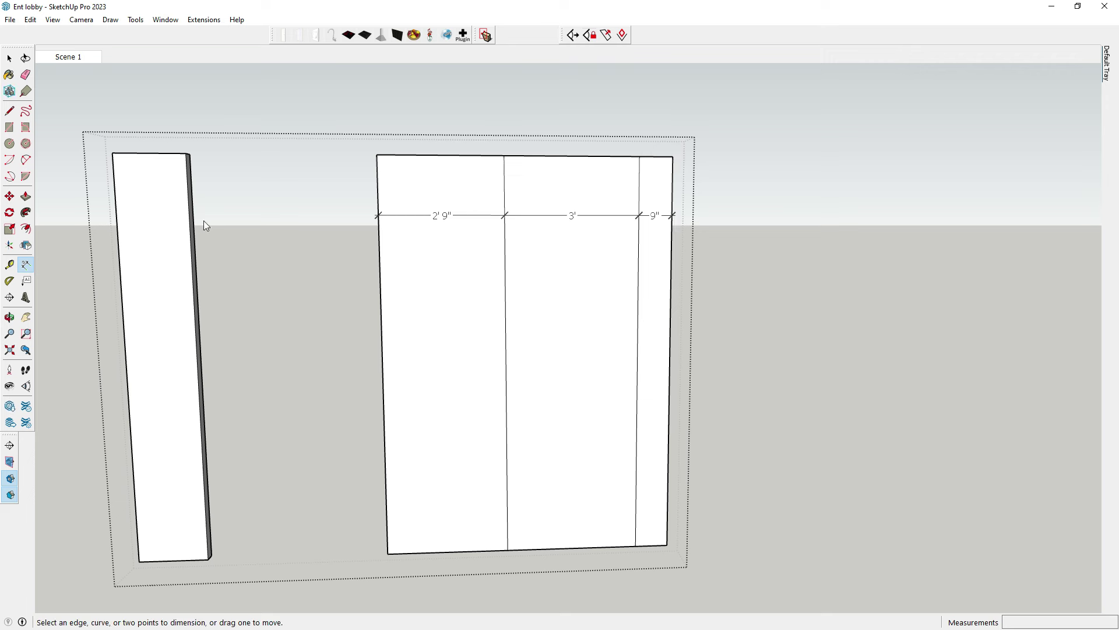
Step: Shift the right divider line left and erase the 1' dimension and remaining dimension lines
left_click(9, 196)
left_click(638, 258)
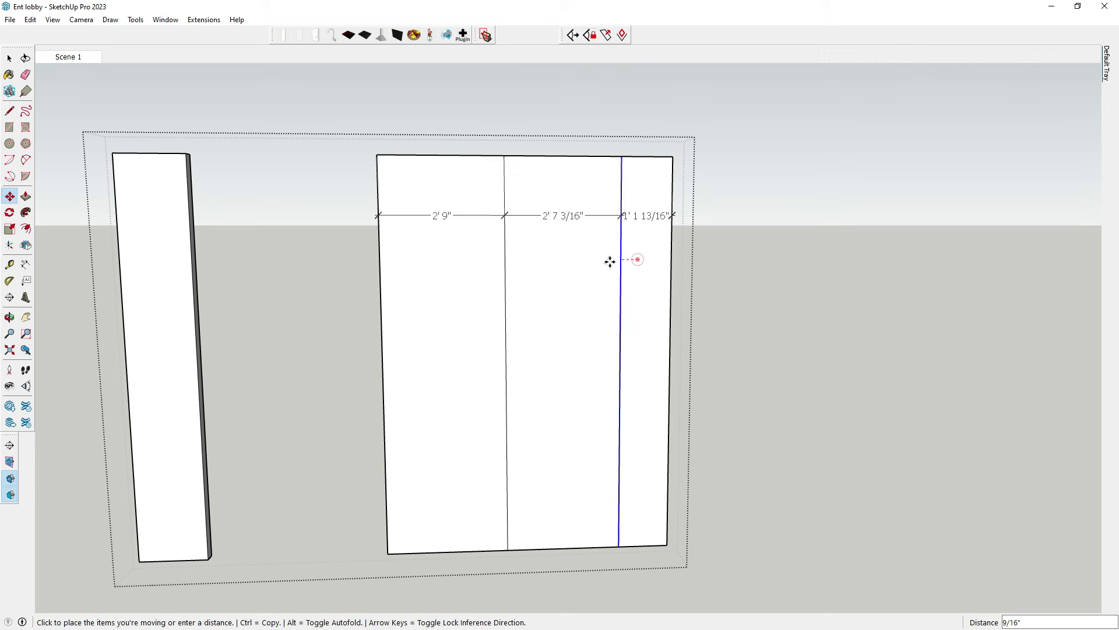
type("3")
key("Return")
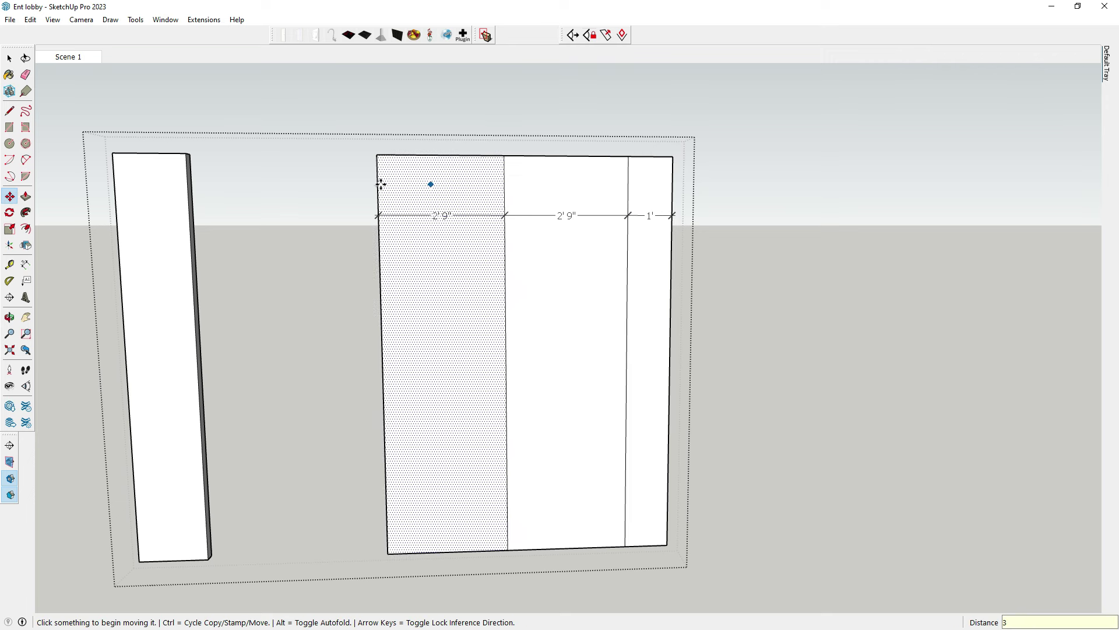
left_click(25, 75)
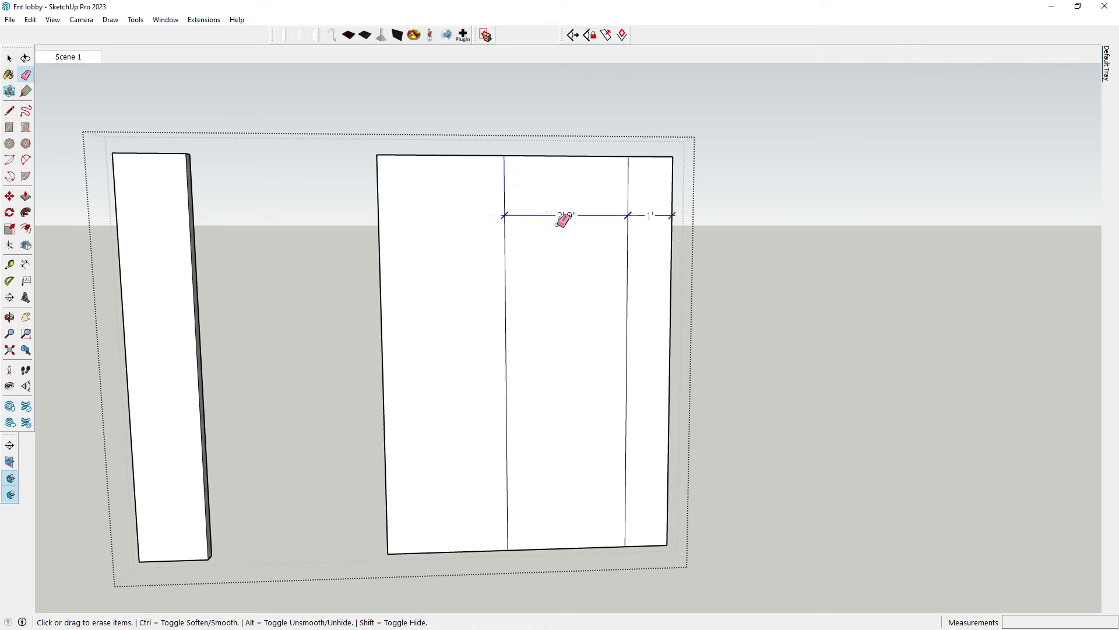
left_click(640, 210)
scroll(544, 217, "down", 3)
middle_click_drag(543, 217, 529, 318)
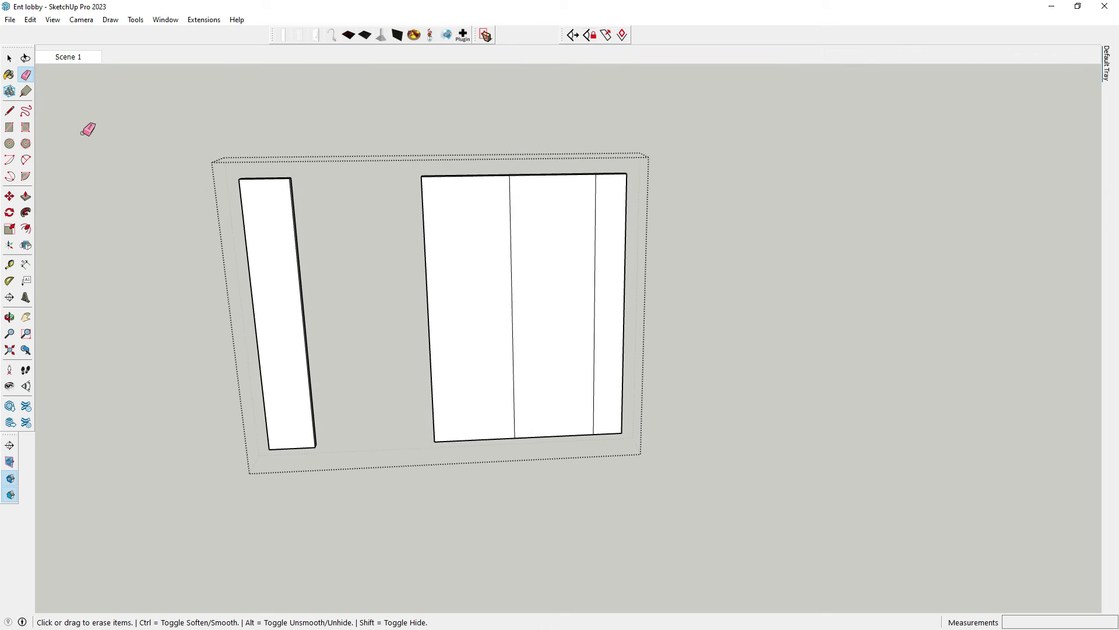
Step: Erase both edges of the right panel's middle strip
left_click(523, 231)
scroll(522, 225, "up", 1)
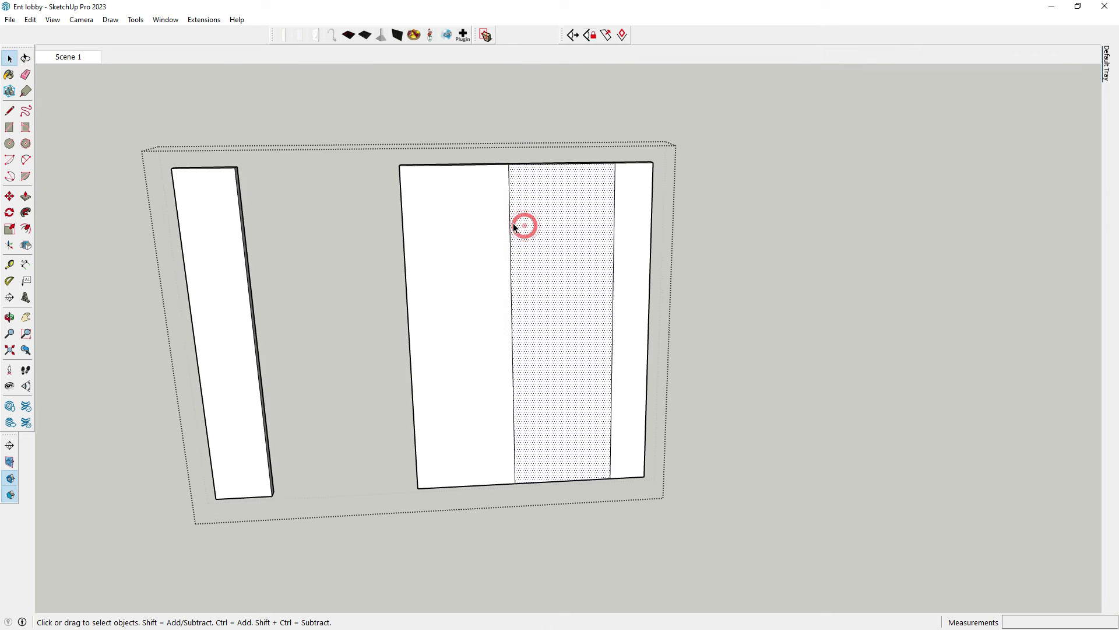
left_click(25, 75)
left_click_drag(512, 209, 612, 214)
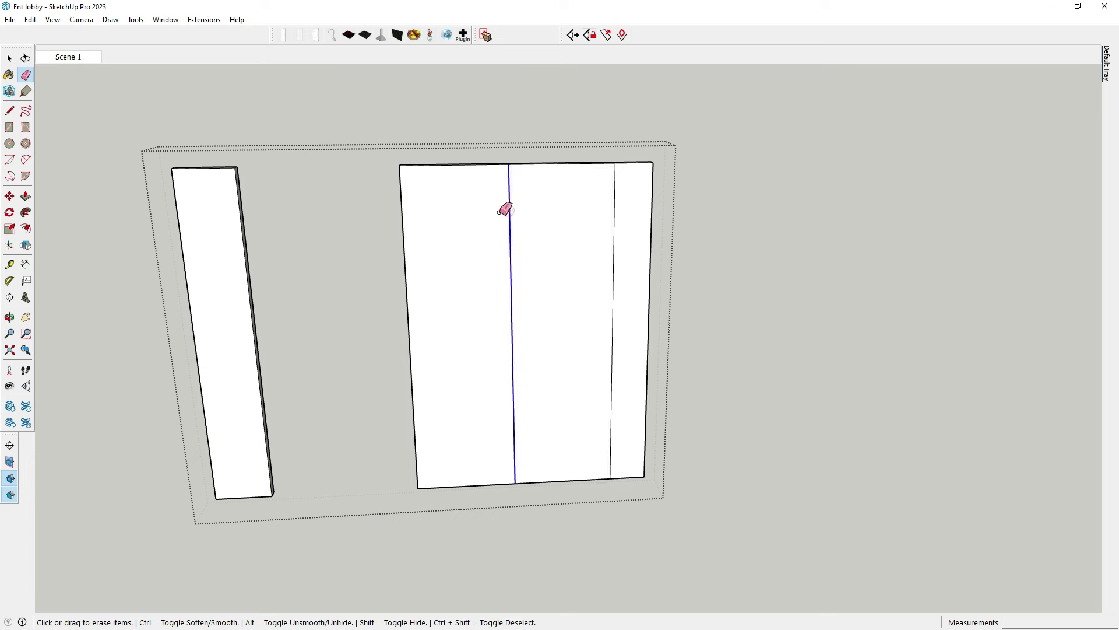
Step: Draw one vertical line from the panel's bottom edge to its top edge, splitting it in two
left_click(12, 110)
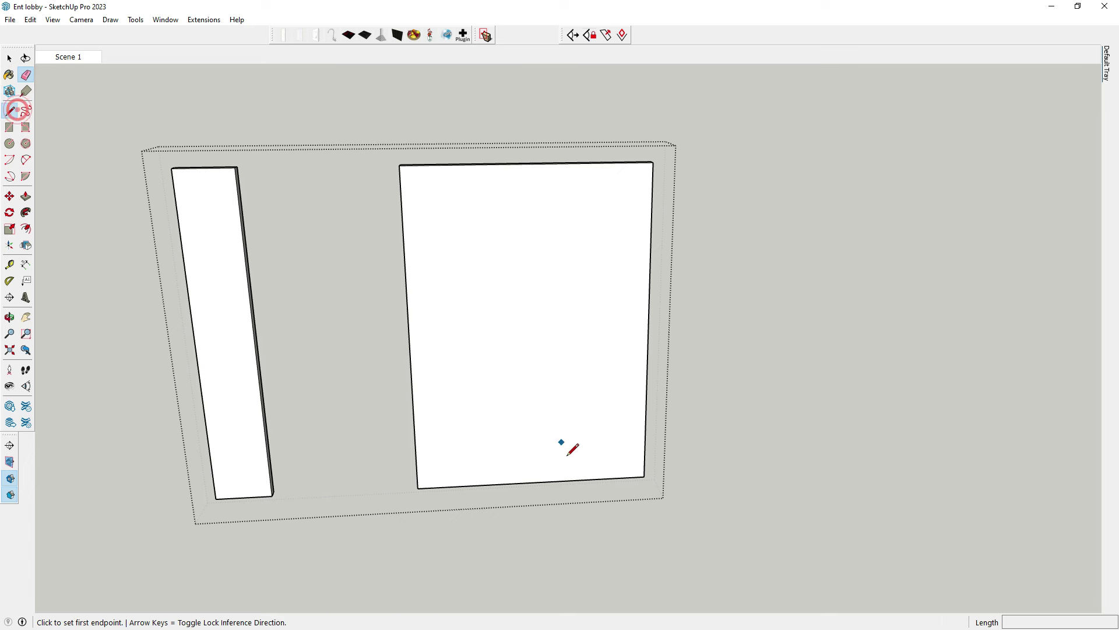
left_click(532, 482)
left_click(528, 164)
scroll(505, 243, "down", 2)
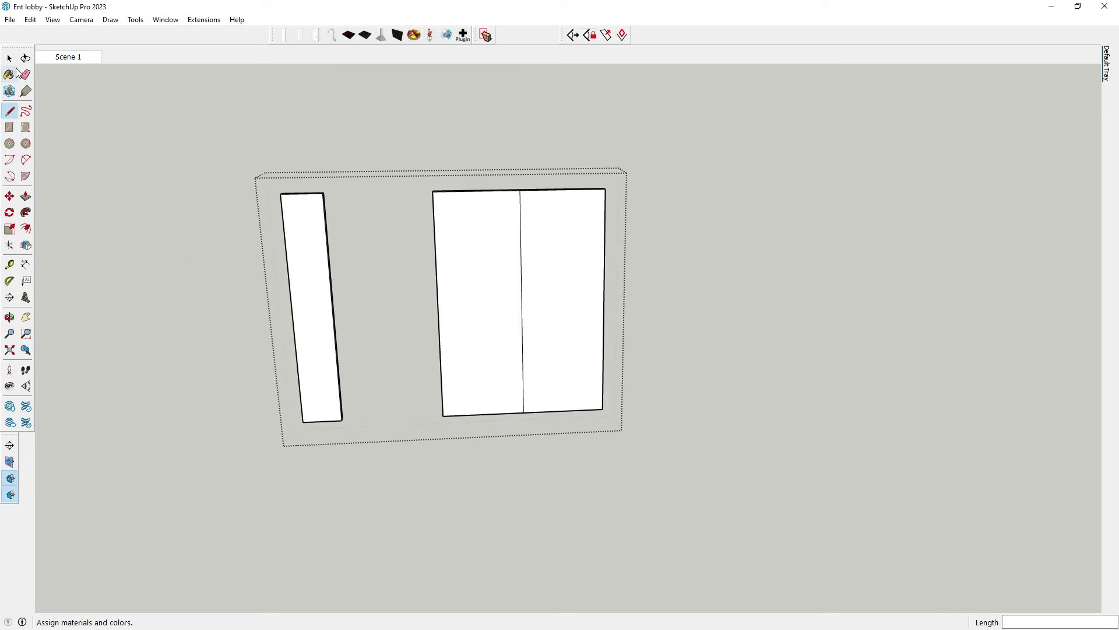
Step: Look up at the wall boards from below and divide the short edge at the board's corner
left_click(9, 58)
mouse_move(462, 275)
middle_mouse_down()
mouse_move(450, 252)
mouse_move(466, 198)
middle_mouse_up()
scroll(442, 225, "up", 3)
scroll(442, 225, "down", 3)
scroll(464, 225, "up", 5)
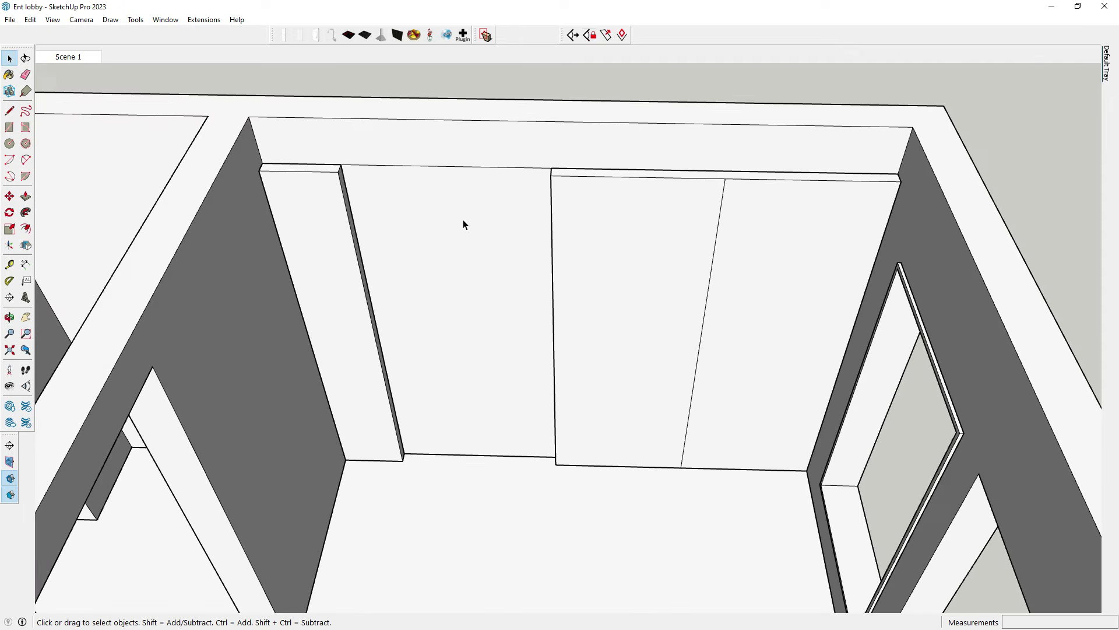
scroll(331, 181, "down", 5)
middle_click_drag(325, 175, 224, 351)
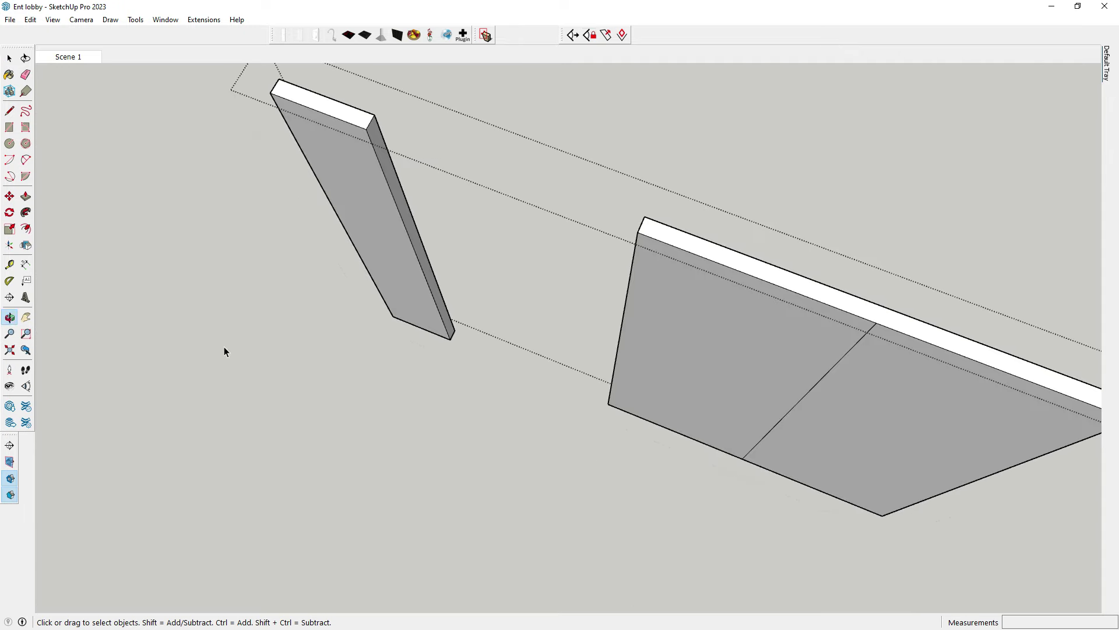
left_click(11, 114)
scroll(405, 165, "up", 3)
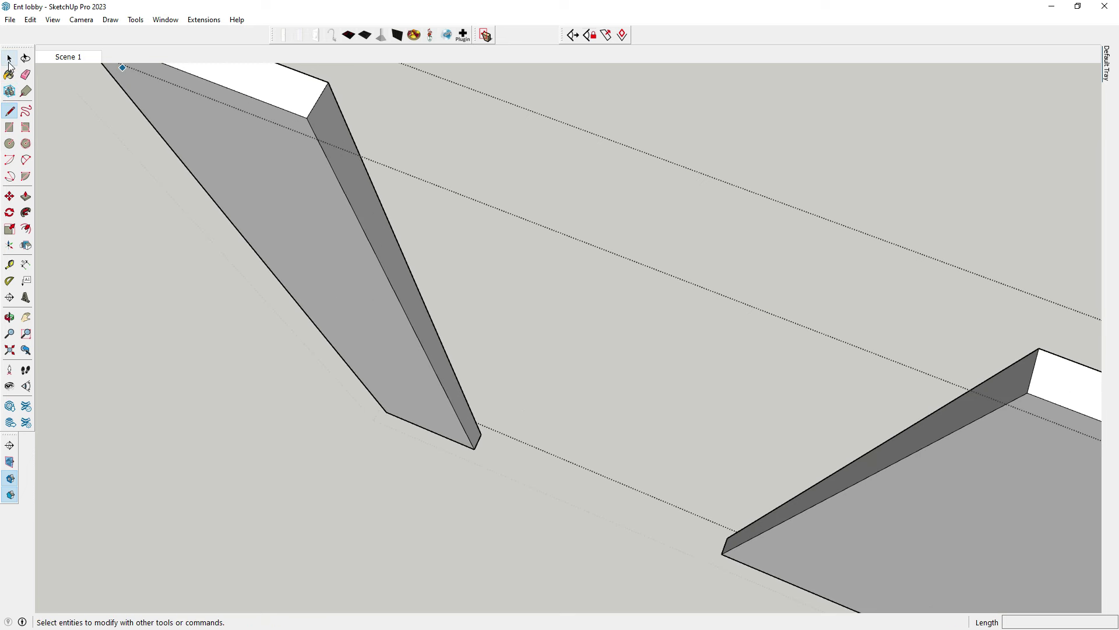
left_click(9, 60)
scroll(325, 105, "up", 2)
right_click(324, 104)
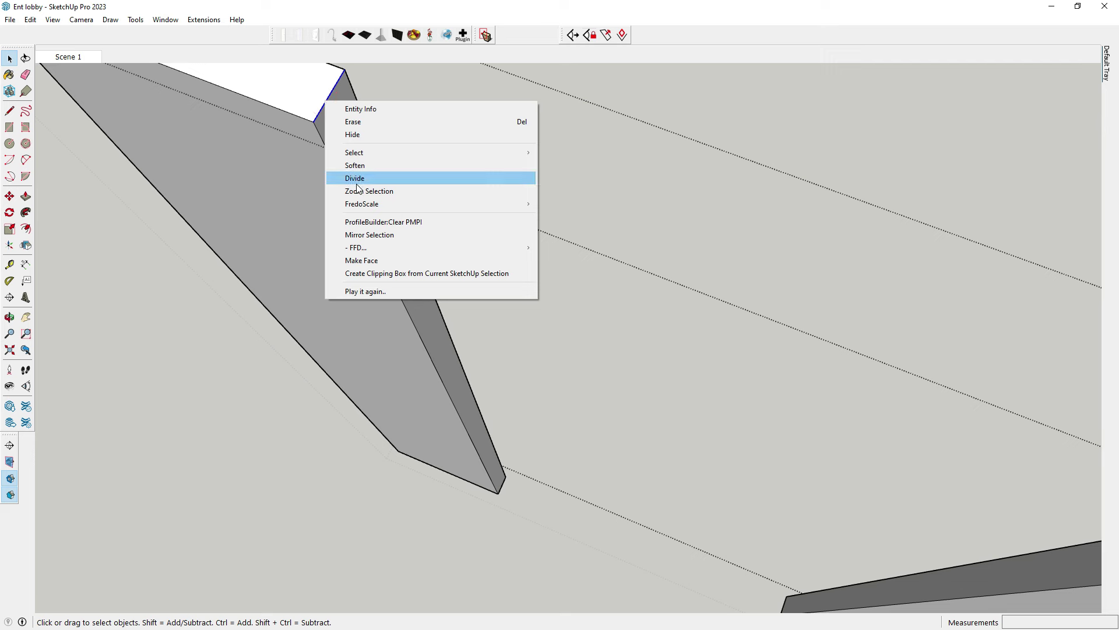
left_click(357, 183)
left_click(333, 109)
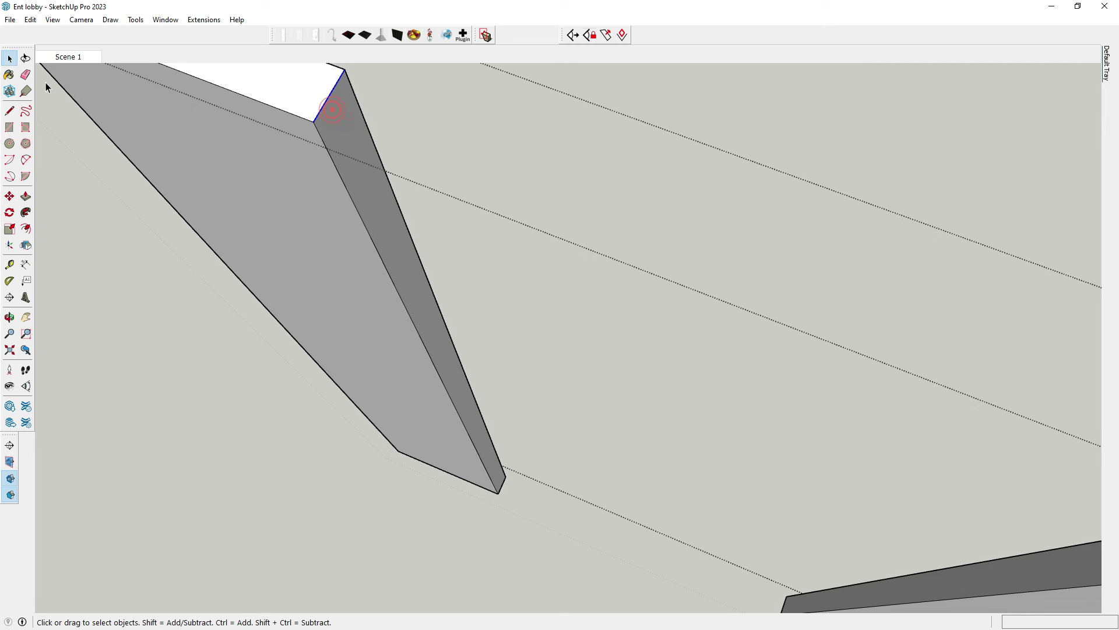
Step: Draw lines between the top and bottom corners to split the left board's end face
left_click(11, 112)
left_click(324, 104)
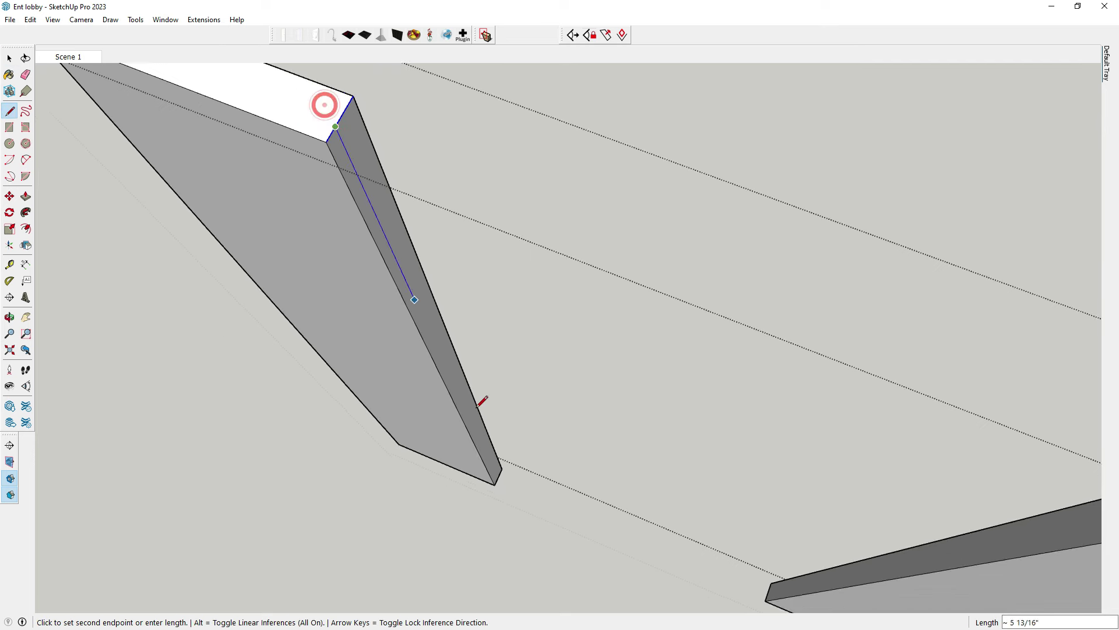
scroll(497, 457, "up", 2)
scroll(497, 465, "up", 1)
left_click(494, 480)
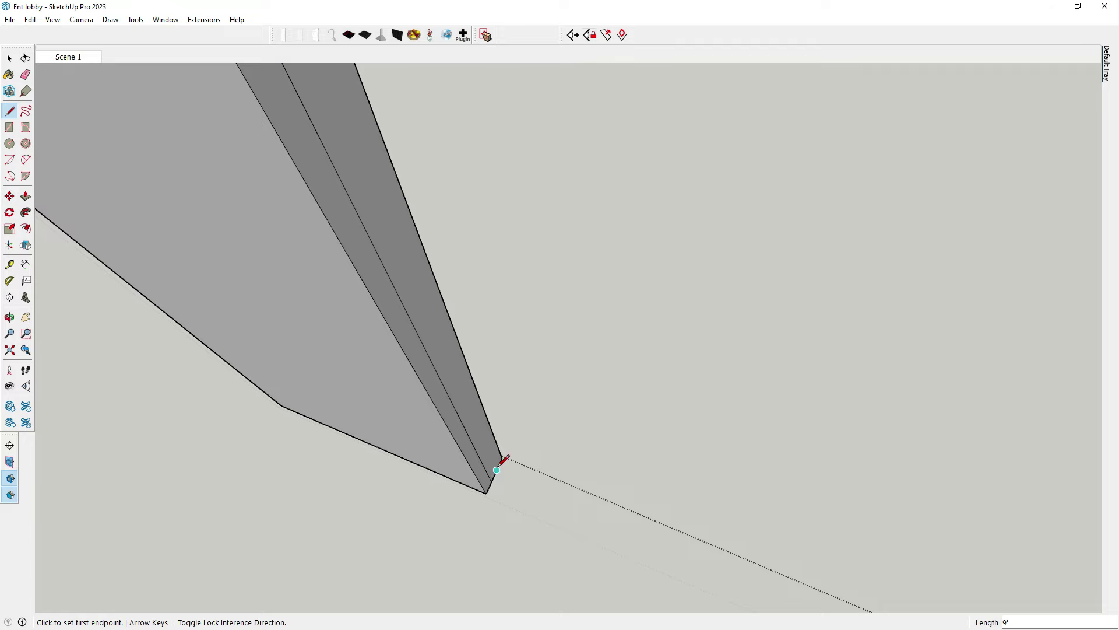
left_click(497, 467)
scroll(501, 464, "up", 2)
left_click(496, 471)
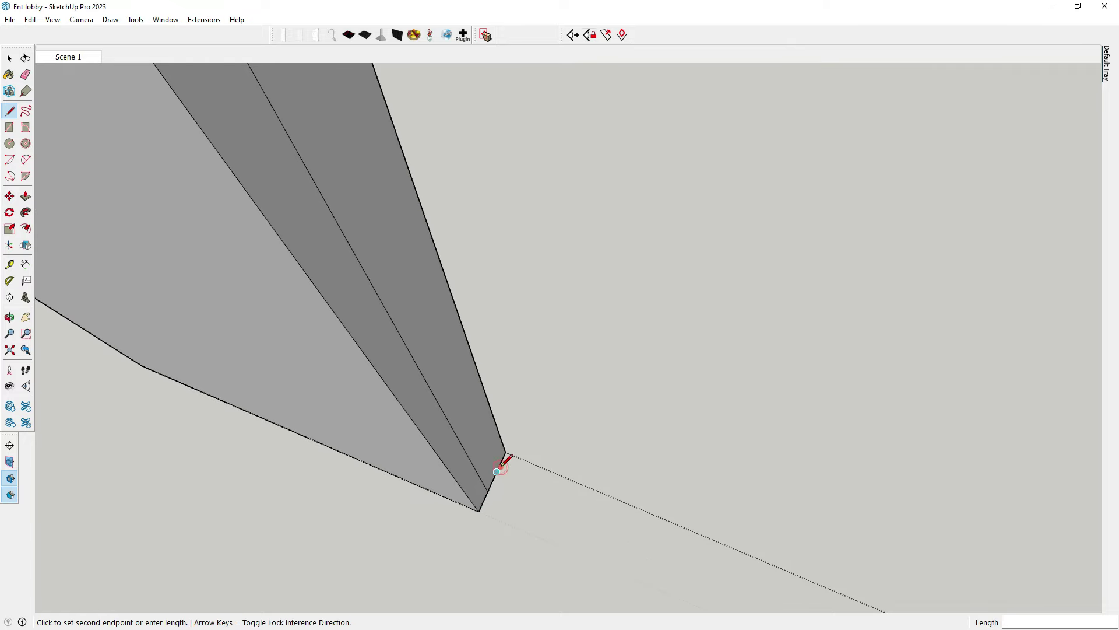
scroll(496, 471, "down", 1)
scroll(470, 500, "down", 2)
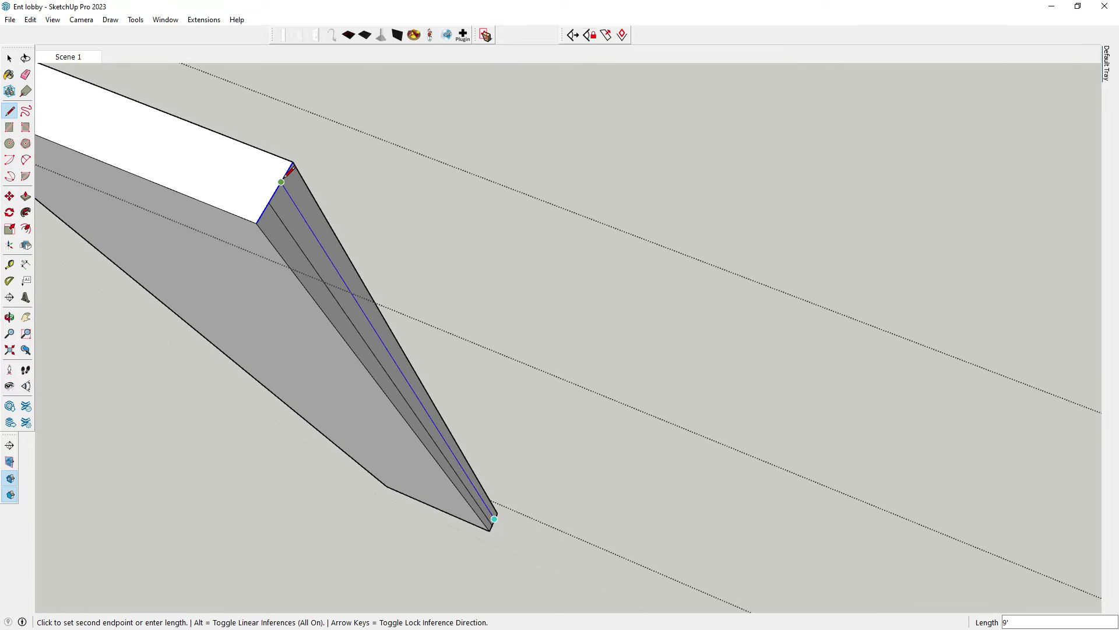
left_click(281, 182)
scroll(281, 182, "down", 3)
Step: Draw a line from top to bottom corner across the right board's end face
mouse_move(282, 355)
middle_mouse_down()
mouse_move(665, 289)
mouse_move(799, 299)
middle_mouse_up()
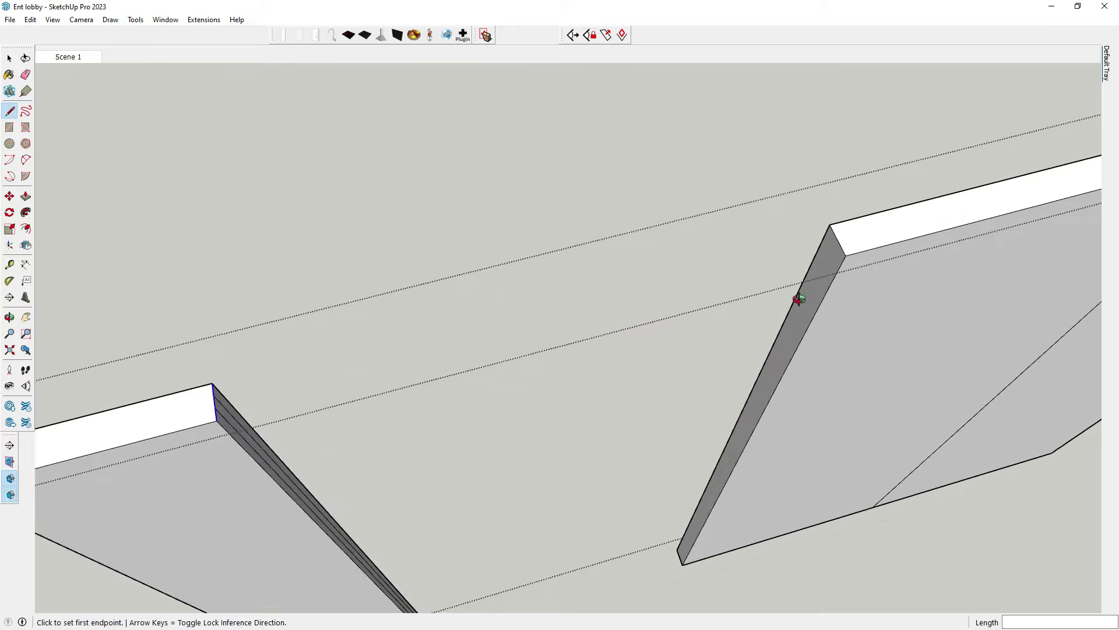
scroll(799, 299, "down", 4)
scroll(789, 208, "up", 3)
scroll(723, 252, "up", 2)
left_click(708, 271)
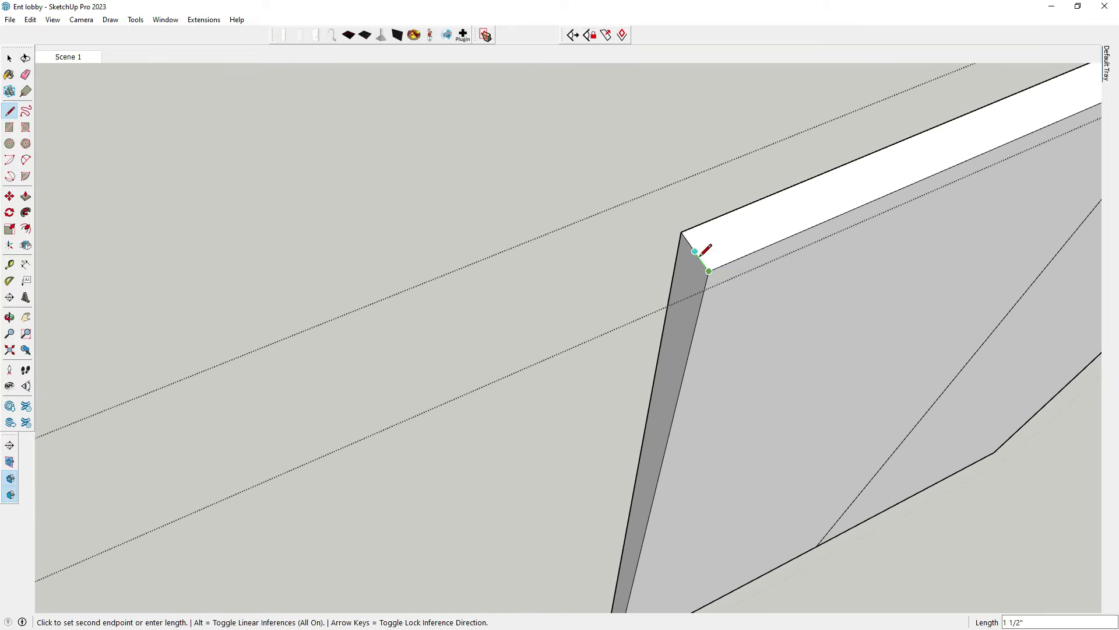
mouse_move(701, 254)
middle_mouse_down()
mouse_move(627, 467)
mouse_move(524, 490)
mouse_move(525, 250)
mouse_move(550, 452)
middle_mouse_up()
scroll(607, 445, "up", 2)
left_click(542, 460)
scroll(654, 410, "down", 5)
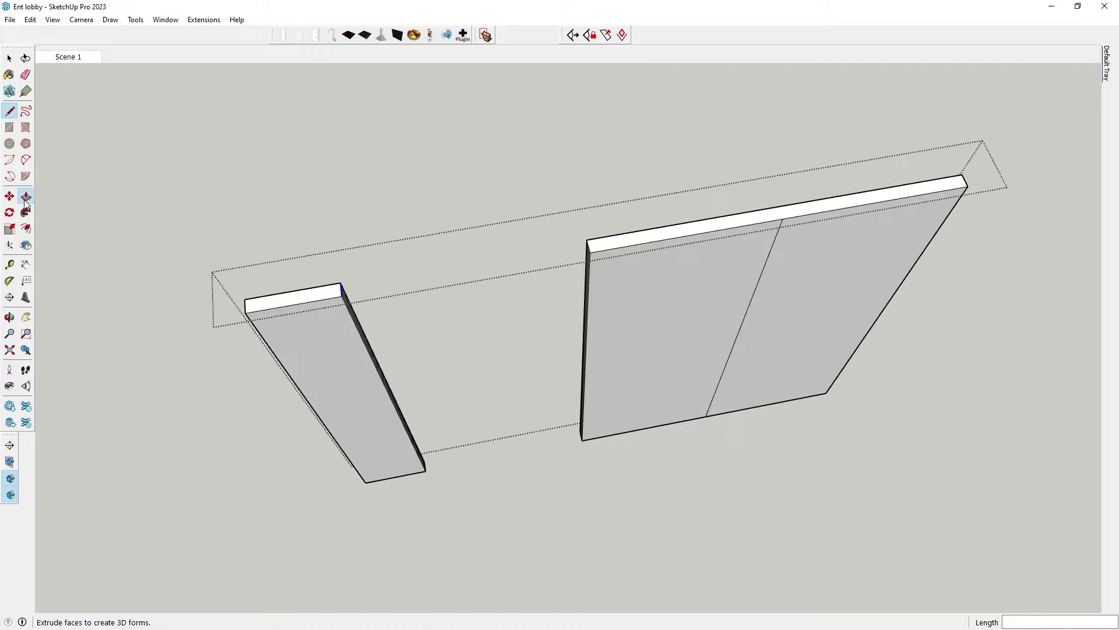
Step: Push the narrow strips on both boards in by 1/16" to form reveals
left_click(25, 198)
scroll(359, 345, "up", 5)
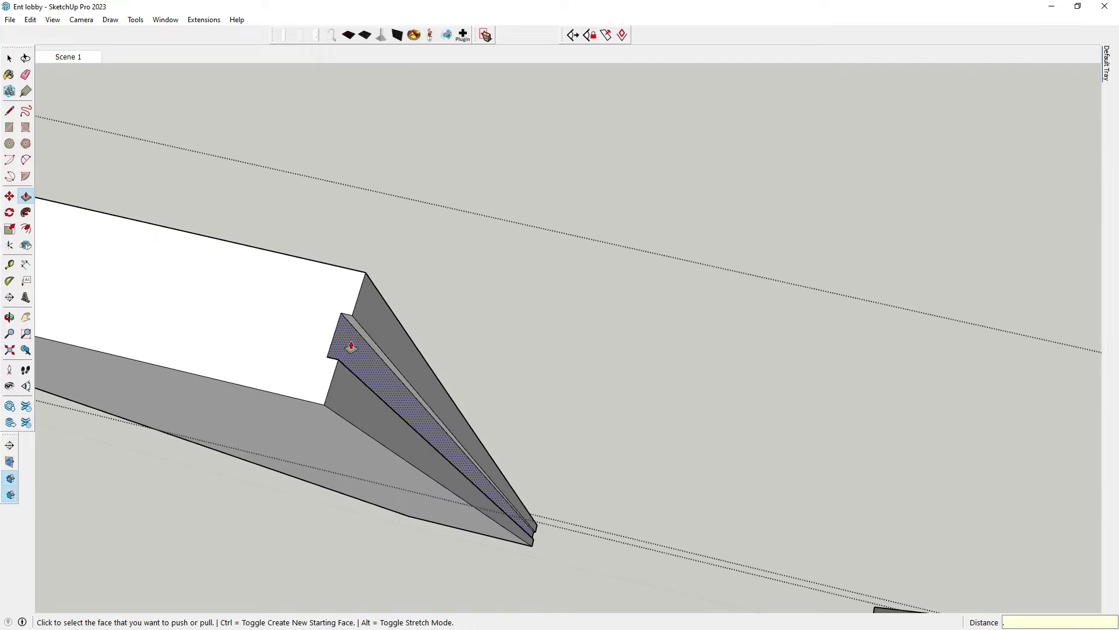
scroll(351, 347, "down", 2)
left_click(350, 344)
left_click(350, 312)
scroll(408, 280, "down", 5)
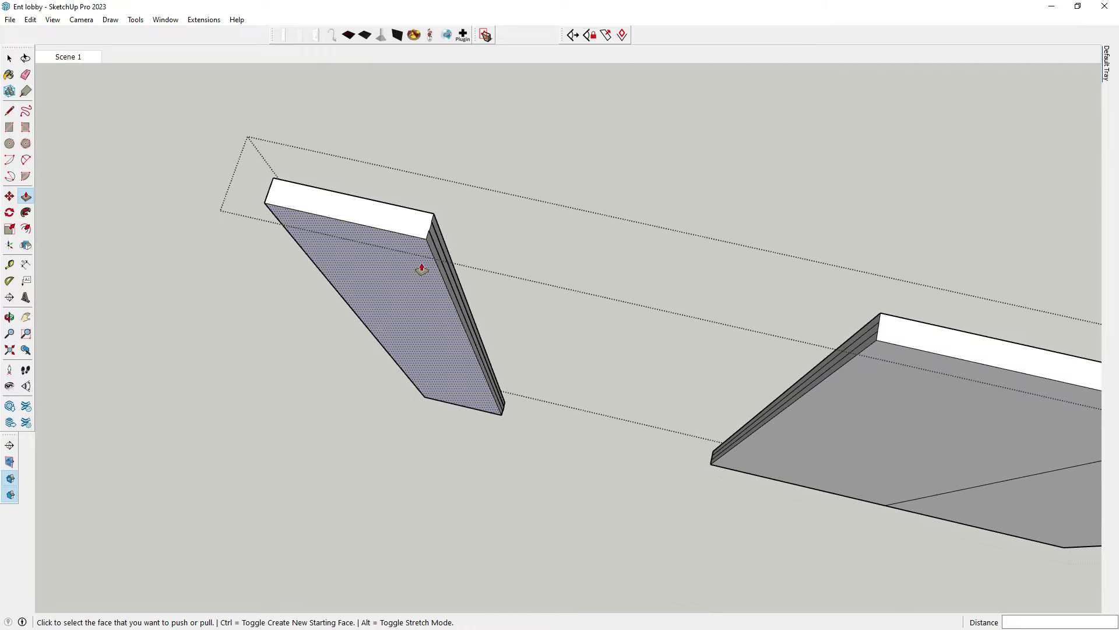
scroll(583, 268, "down", 3)
scroll(670, 233, "up", 3)
scroll(659, 210, "up", 3)
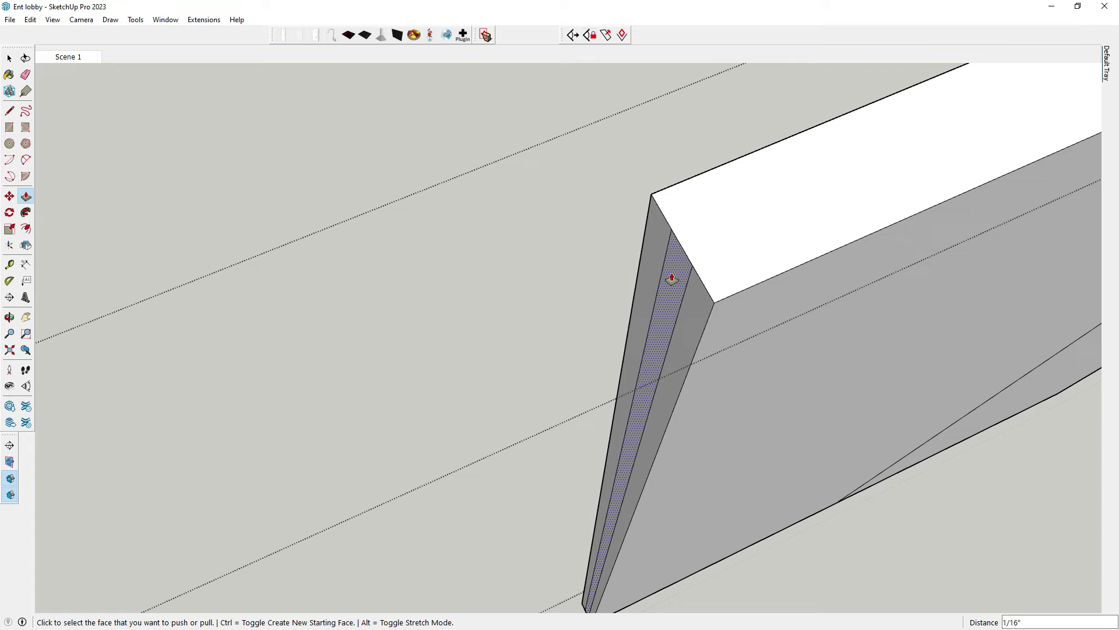
left_click(671, 279)
scroll(349, 262, "down", 3)
left_click(10, 60)
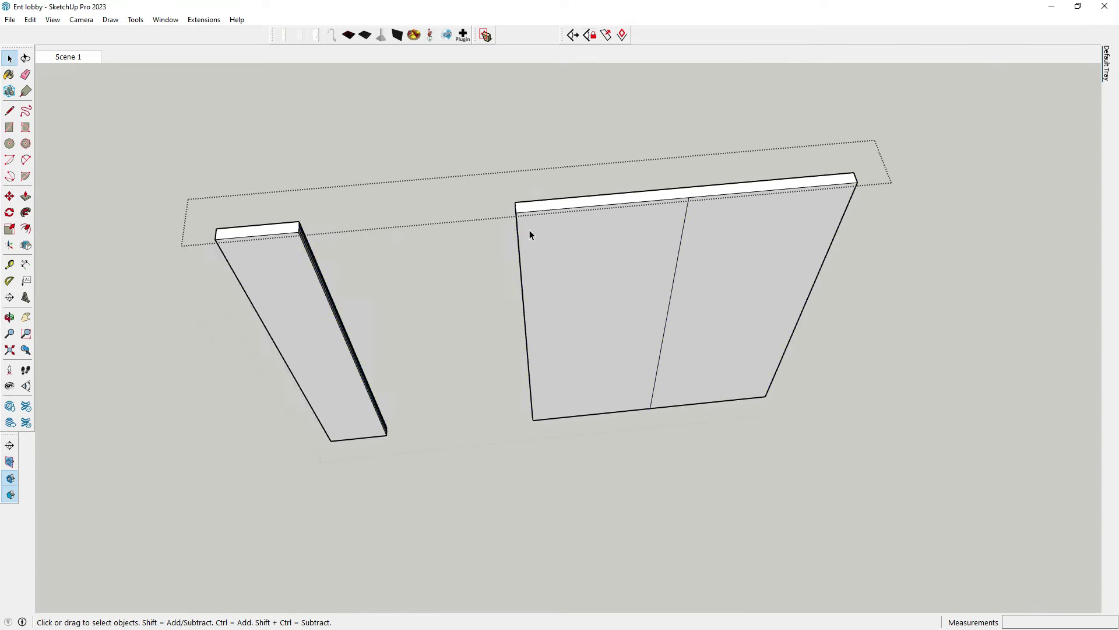
Step: Draw a corner-to-corner rectangle across the ceiling gap between the two wall boards
mouse_move(529, 229)
middle_mouse_down()
mouse_move(352, 225)
mouse_move(323, 330)
middle_mouse_up()
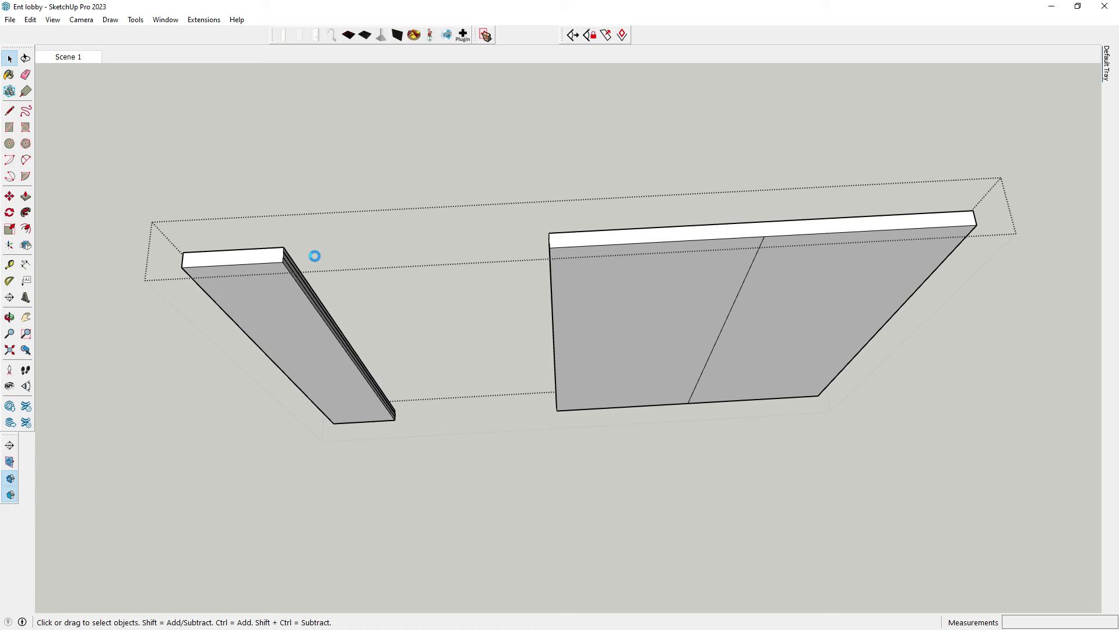
scroll(315, 257, "up", 3)
scroll(314, 256, "up", 1)
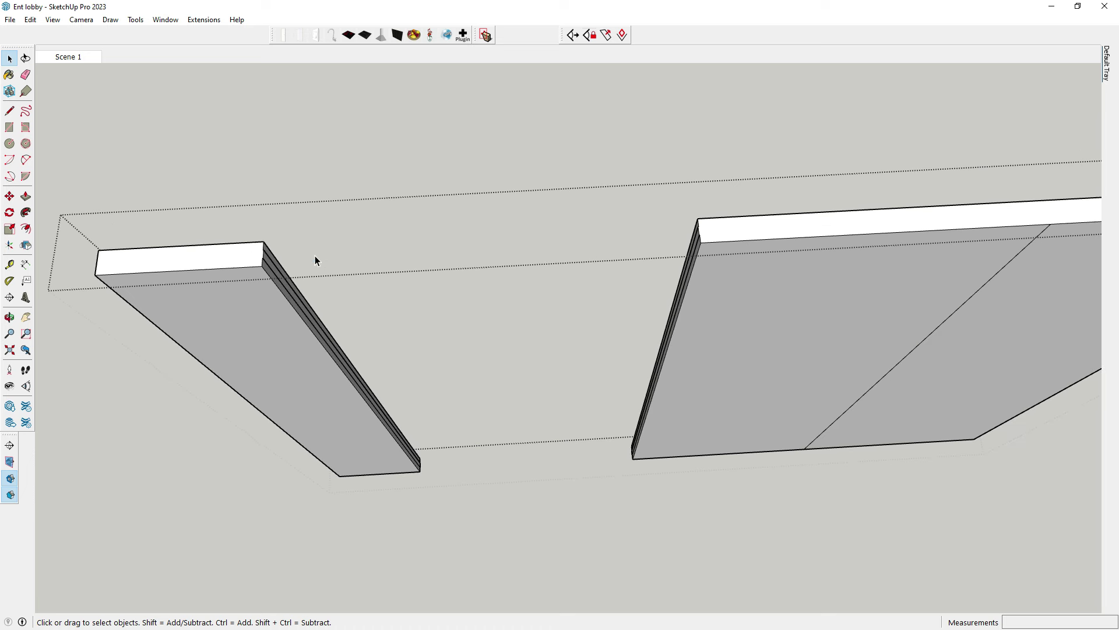
mouse_move(315, 260)
middle_mouse_down()
mouse_move(287, 292)
mouse_move(274, 284)
middle_mouse_up()
left_click(10, 112)
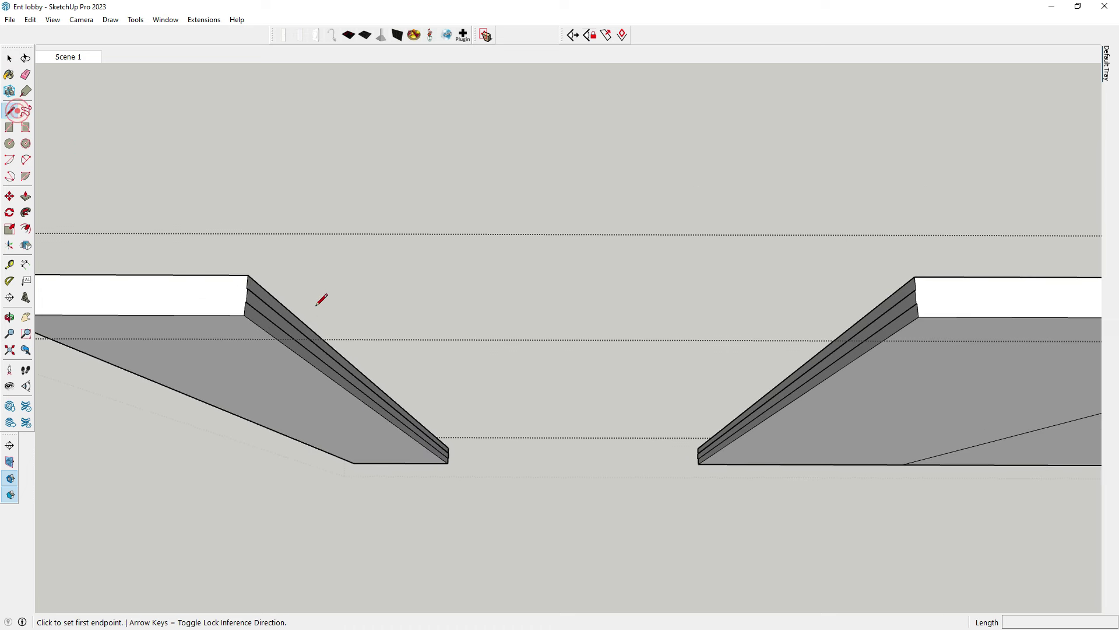
left_click(10, 128)
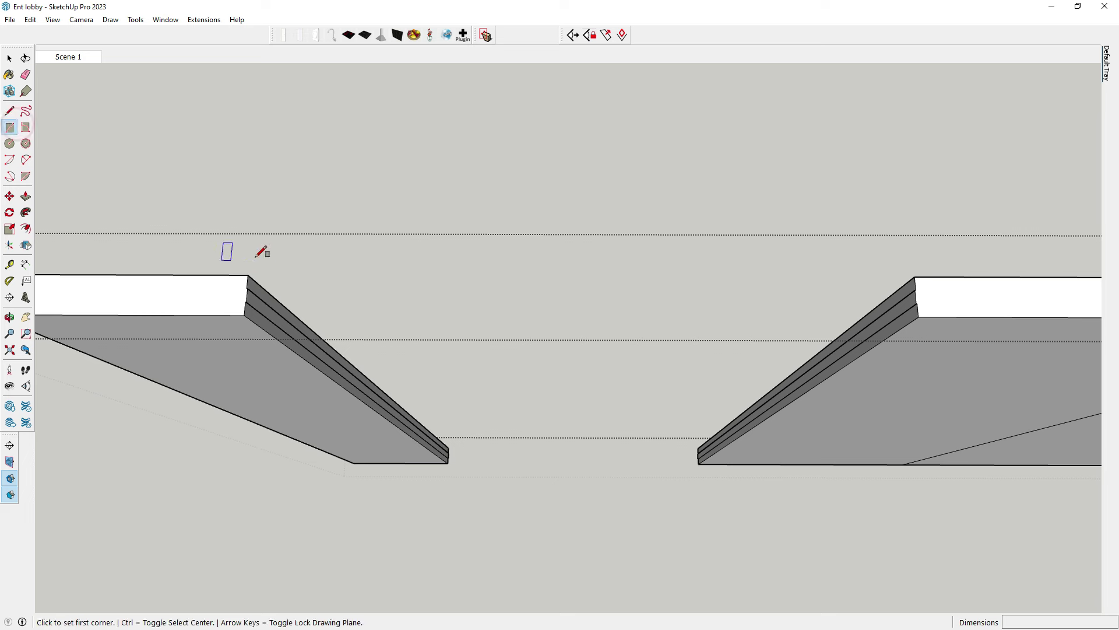
left_click(248, 274)
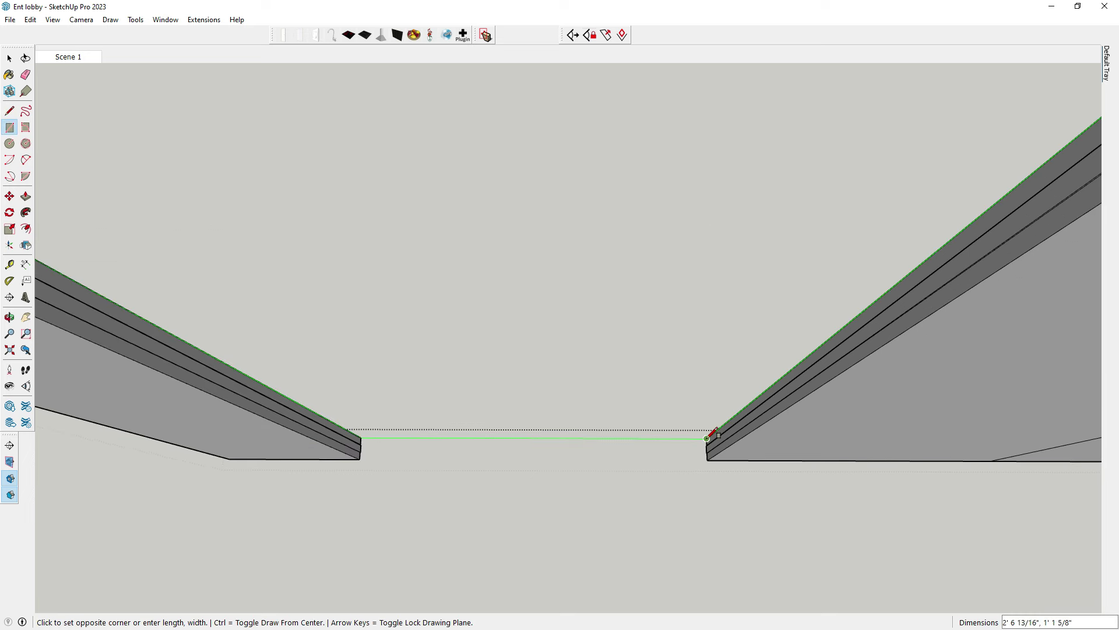
left_click(712, 446)
middle_click_drag(490, 383, 2, 80)
left_click(10, 57)
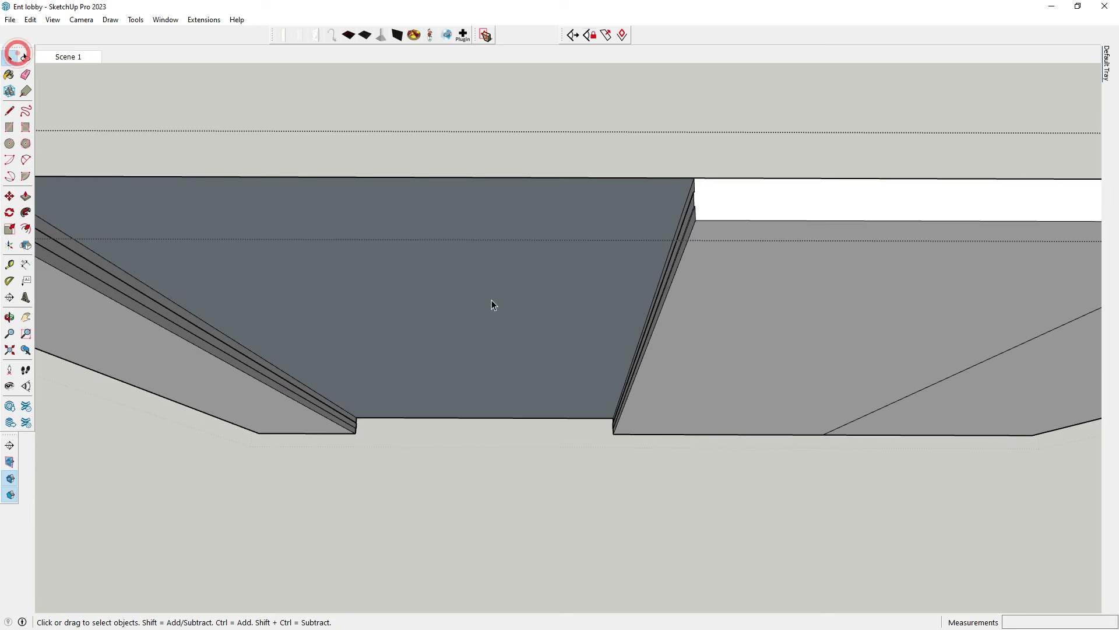
Step: Enable the 1001bit tools toolbar and generate horizontal louvres with depth .5 on the dark ceiling face
right_click(669, 44)
left_click(707, 7)
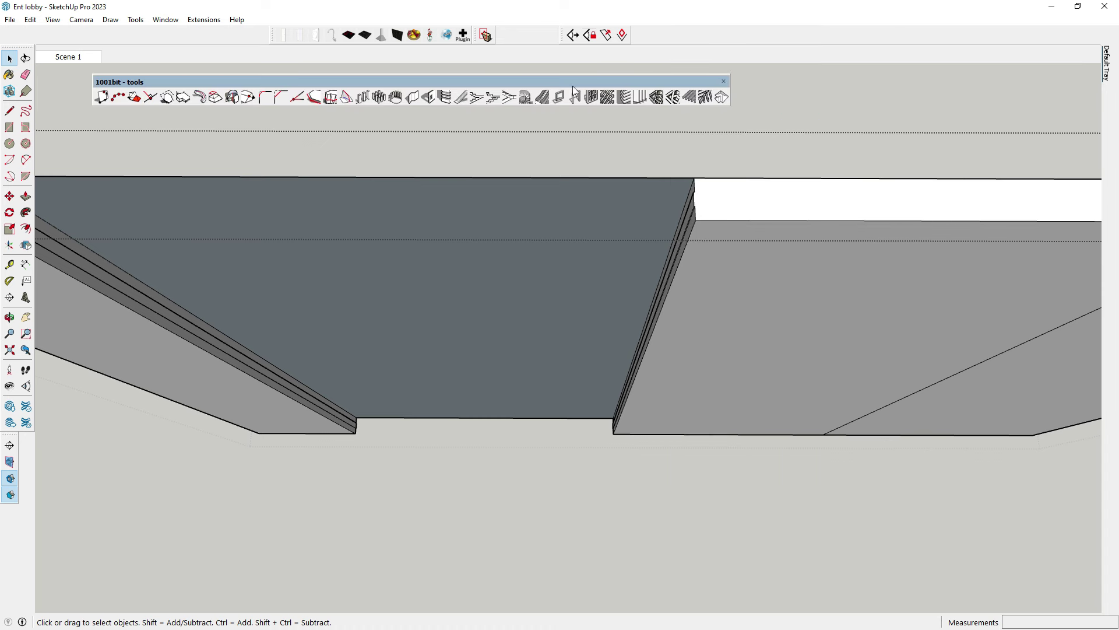
left_click(625, 97)
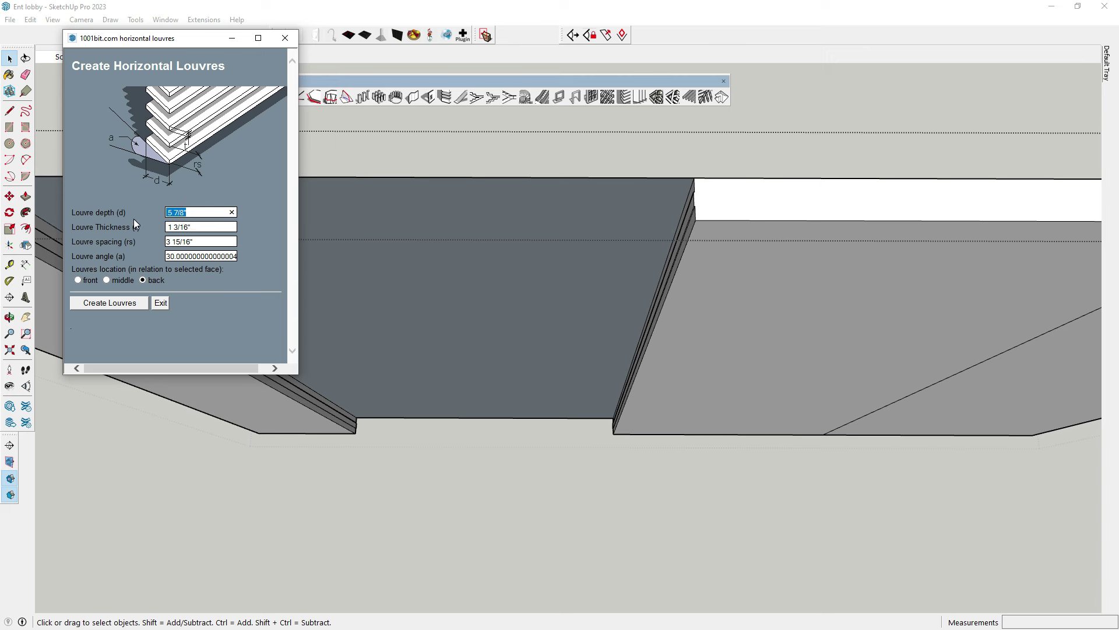
type(".")
type("5")
left_click(101, 307)
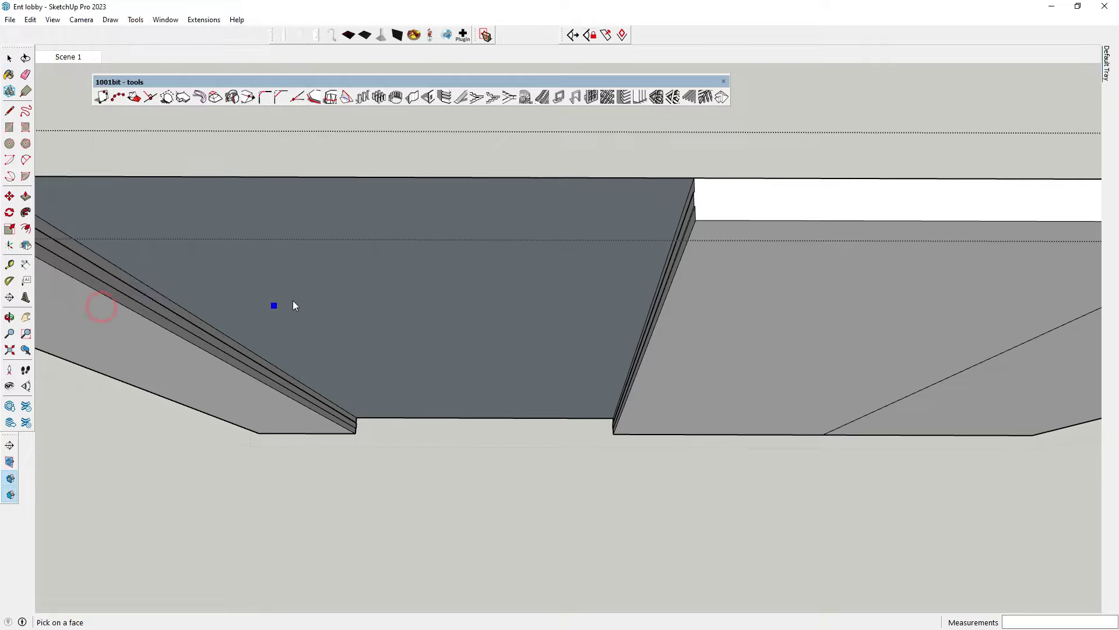
left_click(330, 289)
middle_click_drag(431, 360, 387, 187)
scroll(365, 370, "down", 3)
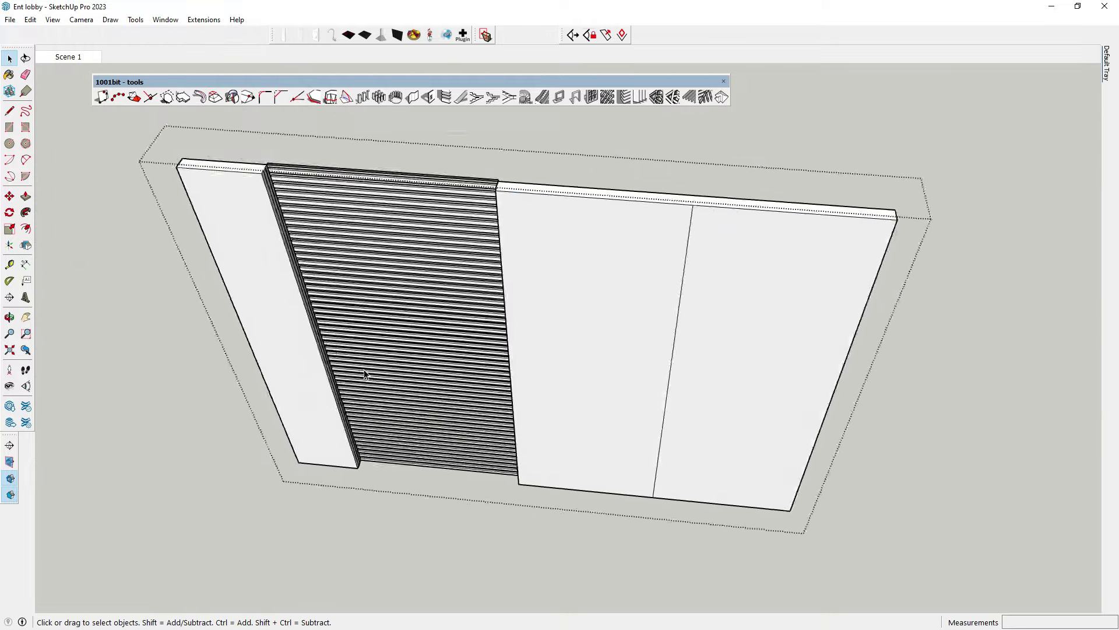
middle_click_drag(364, 370, 408, 182)
scroll(327, 147, "up", 3)
mouse_move(327, 147)
middle_mouse_down()
mouse_move(352, 175)
mouse_move(350, 192)
middle_mouse_up()
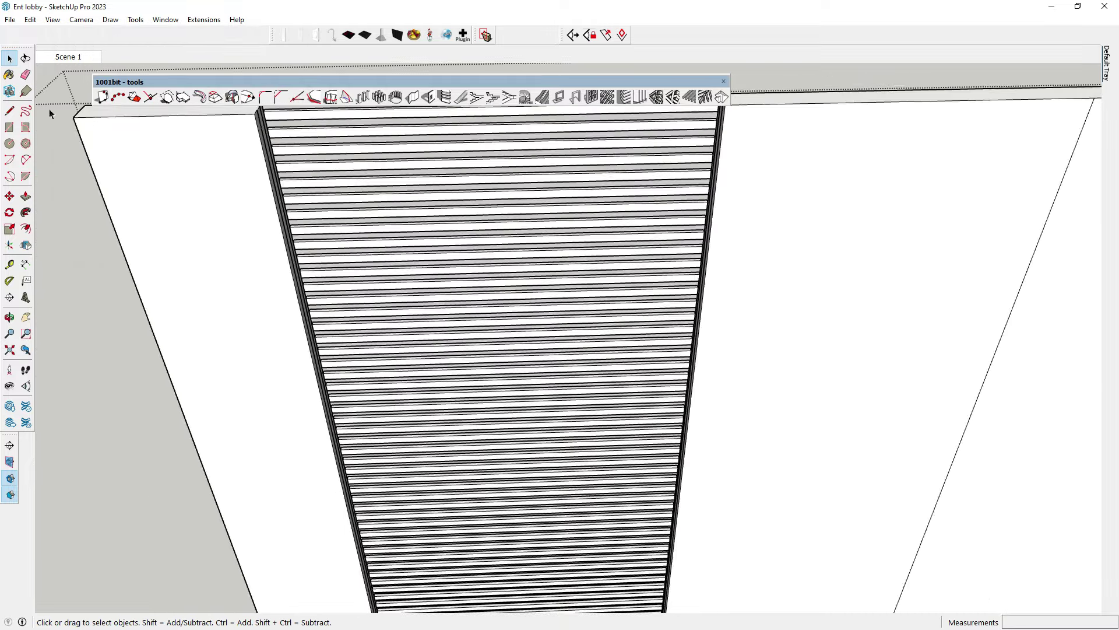
Step: Draw a line across the louvre tops from the corner, then select the resulting face
left_click(9, 111)
scroll(311, 324, "down", 5)
middle_click_drag(229, 169, 309, 243)
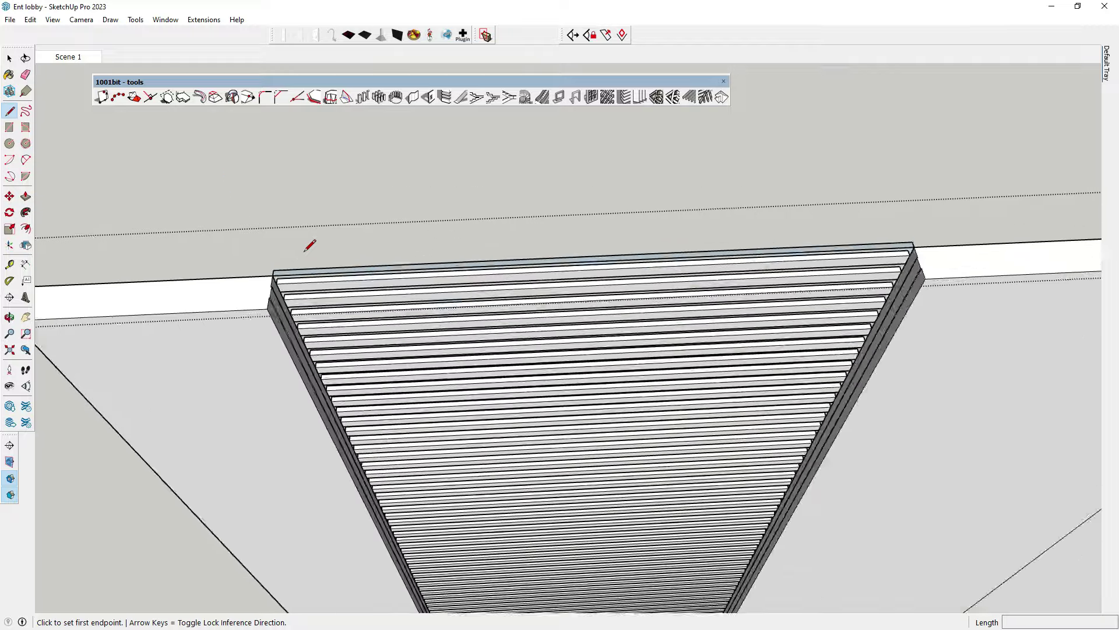
scroll(266, 275, "up", 5)
left_click(259, 284)
scroll(258, 283, "down", 3)
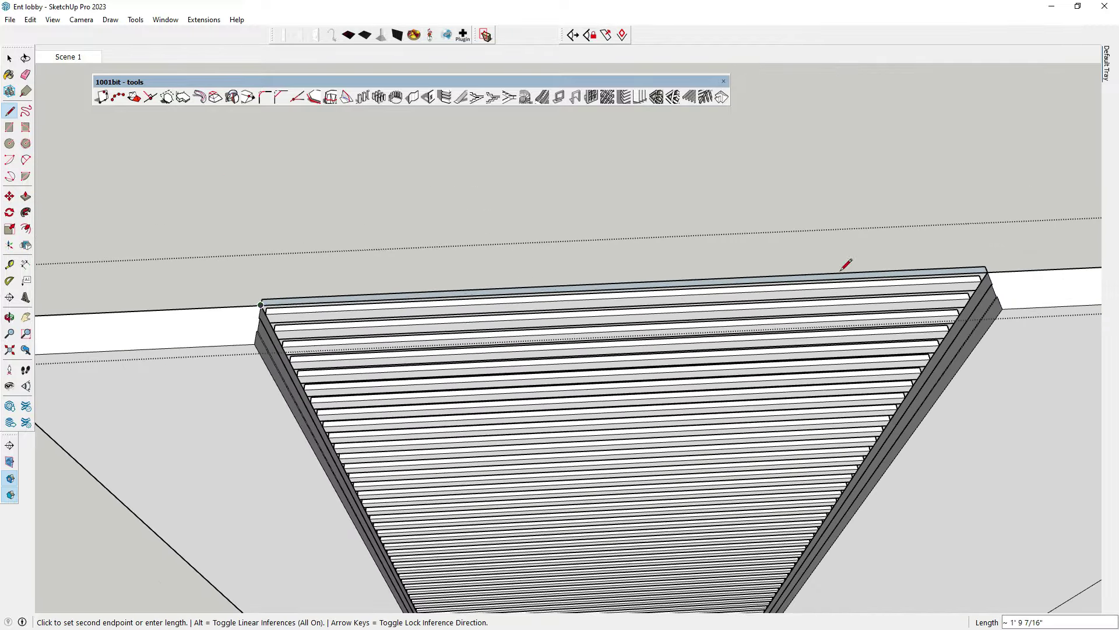
scroll(933, 265, "up", 2)
left_click(1028, 271)
key("space")
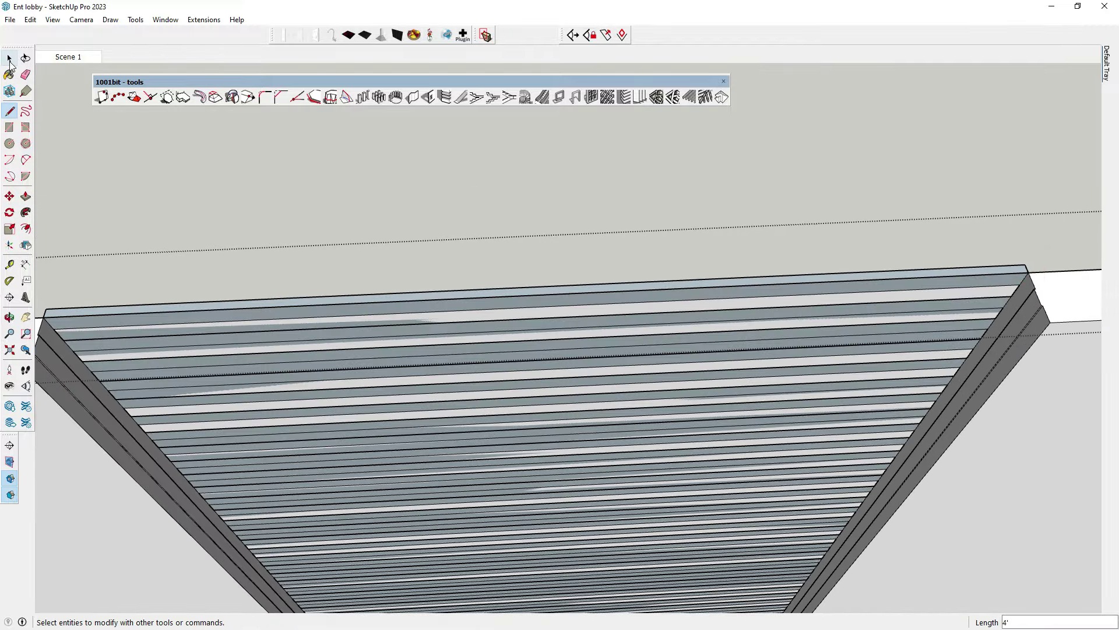
scroll(41, 325, "up", 2)
scroll(152, 330, "down", 2)
scroll(153, 335, "up", 1)
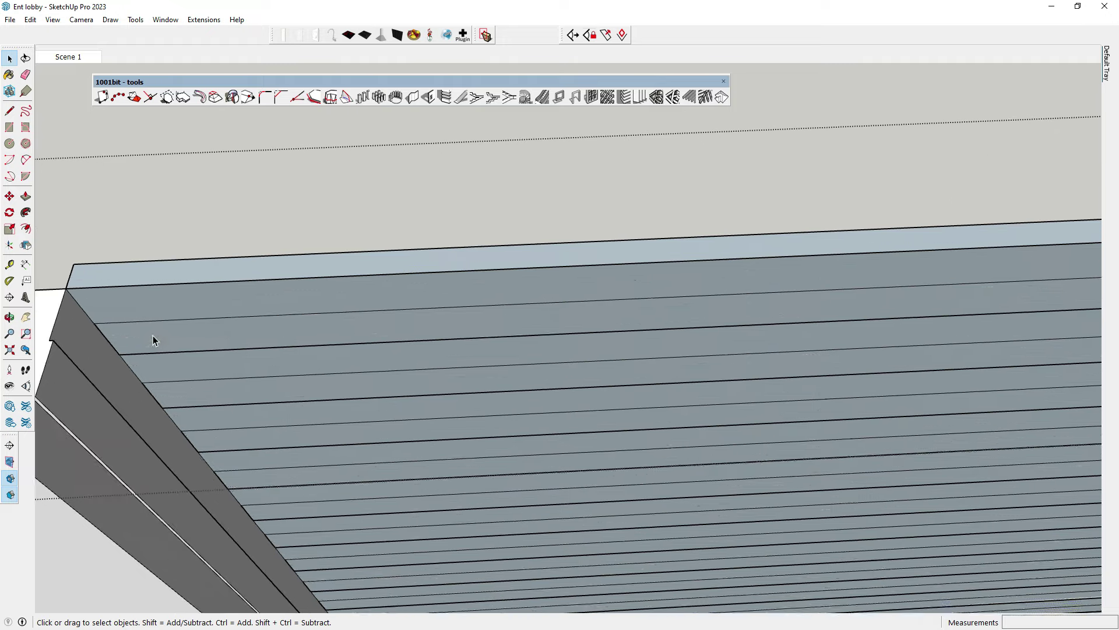
left_click(153, 334)
Step: Generate vertical louvres on the wall panel with a louvre thickness of 10
left_click(640, 96)
type("5")
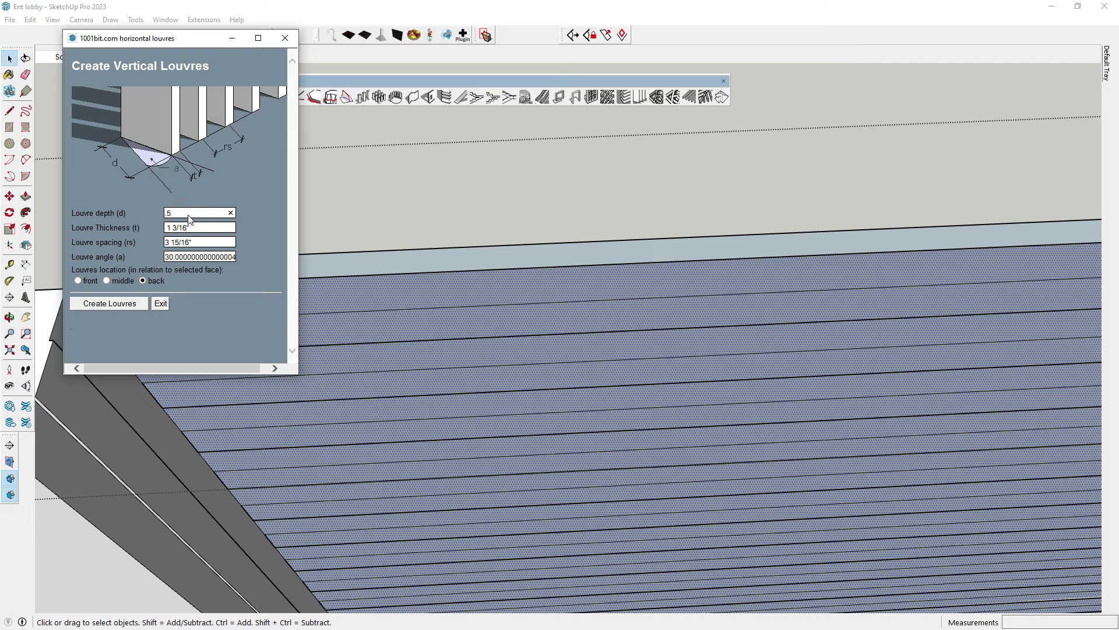
triple_click(205, 227)
type("1")
type("0")
left_click(111, 307)
mouse_move(111, 307)
middle_mouse_down()
mouse_move(424, 170)
mouse_move(260, 304)
mouse_move(2, 107)
middle_mouse_up()
key("space")
scroll(423, 239, "up", 2)
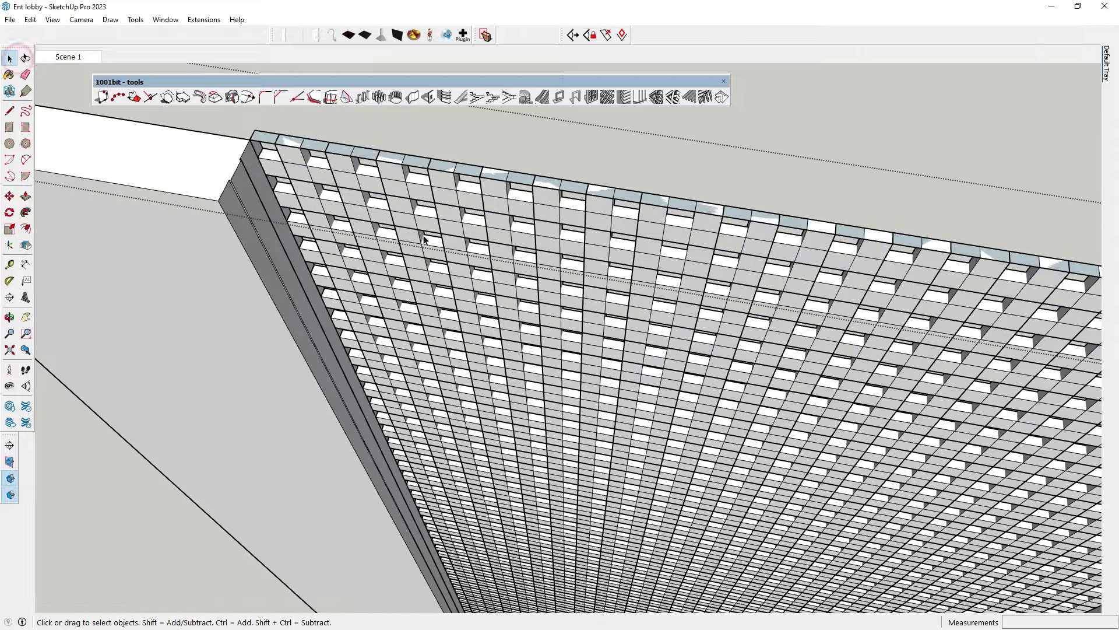
Step: Move the new louvre grid from its corner into position on the panel
key("m")
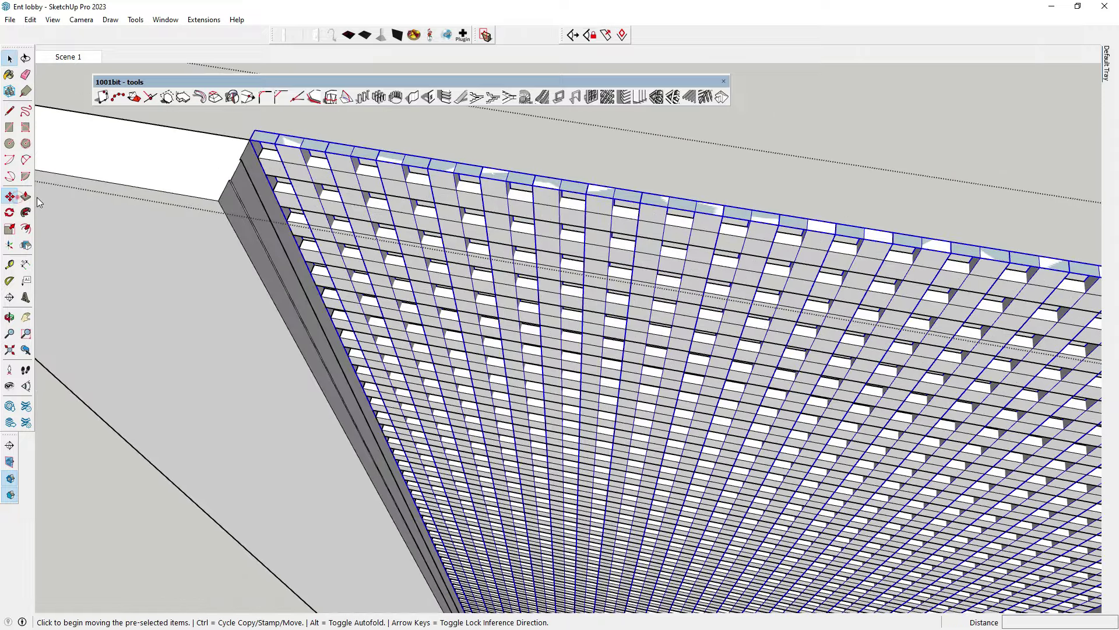
scroll(227, 151, "up", 1)
scroll(227, 151, "up", 1)
left_click(227, 151)
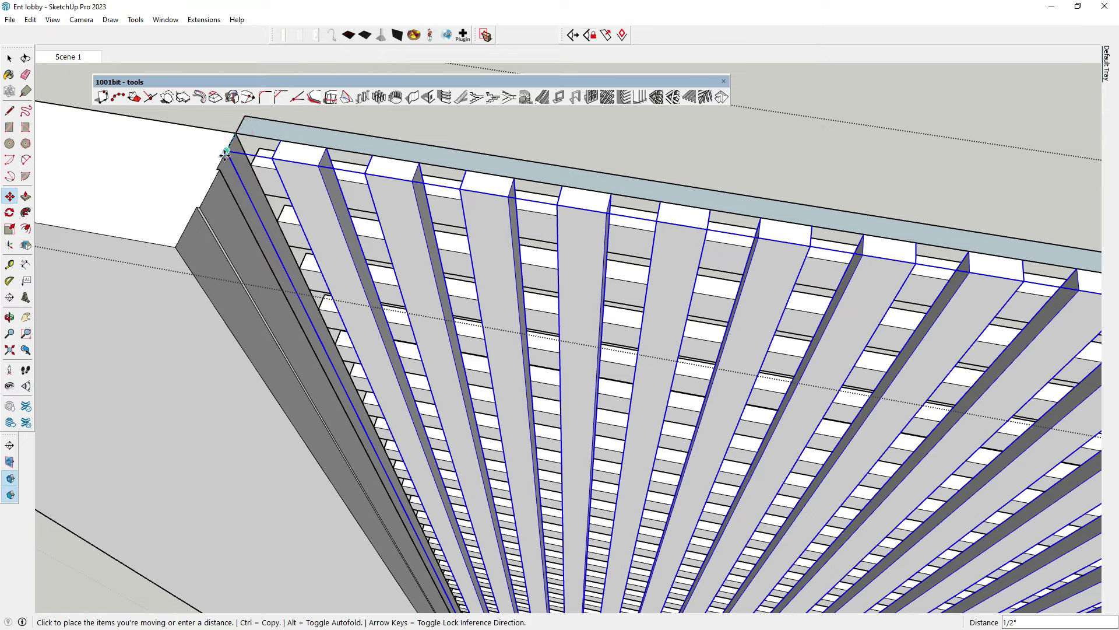
scroll(224, 154, "down", 1)
scroll(221, 160, "down", 1)
left_click(220, 166)
scroll(264, 225, "down", 2)
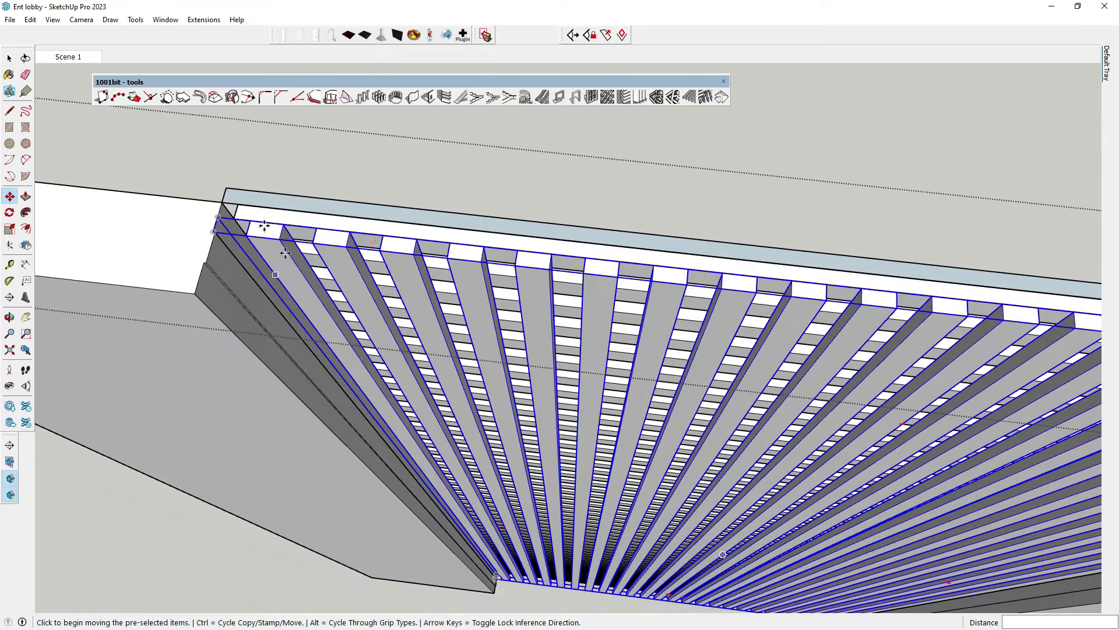
key("space")
scroll(245, 210, "up", 2)
Step: Move the panel's top beam down to a lower position
left_click(246, 209)
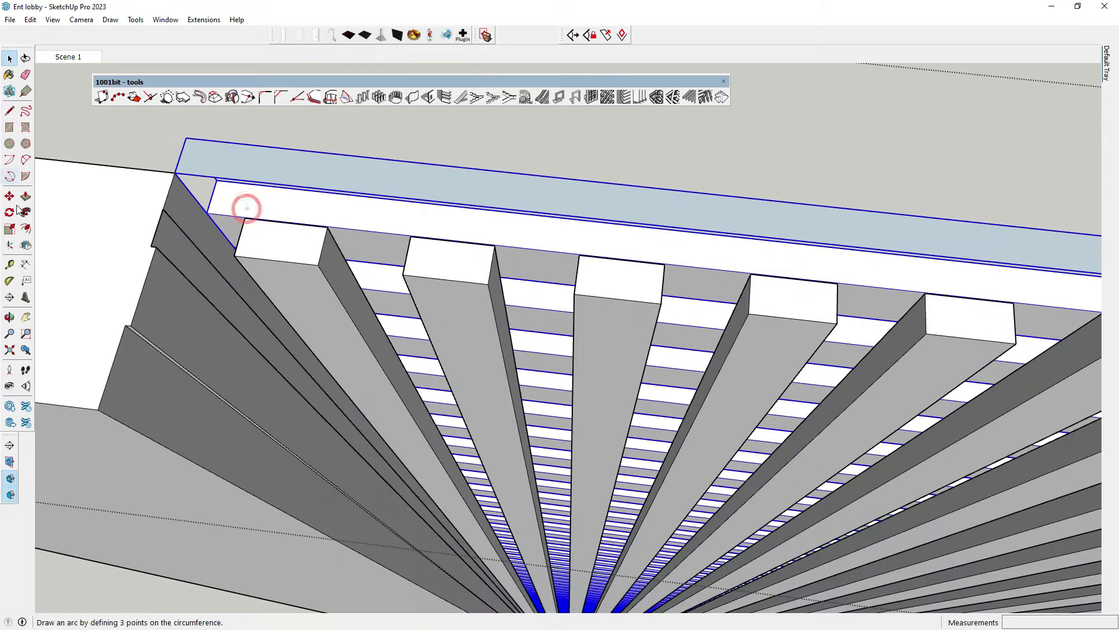
left_click(10, 196)
left_click(176, 172)
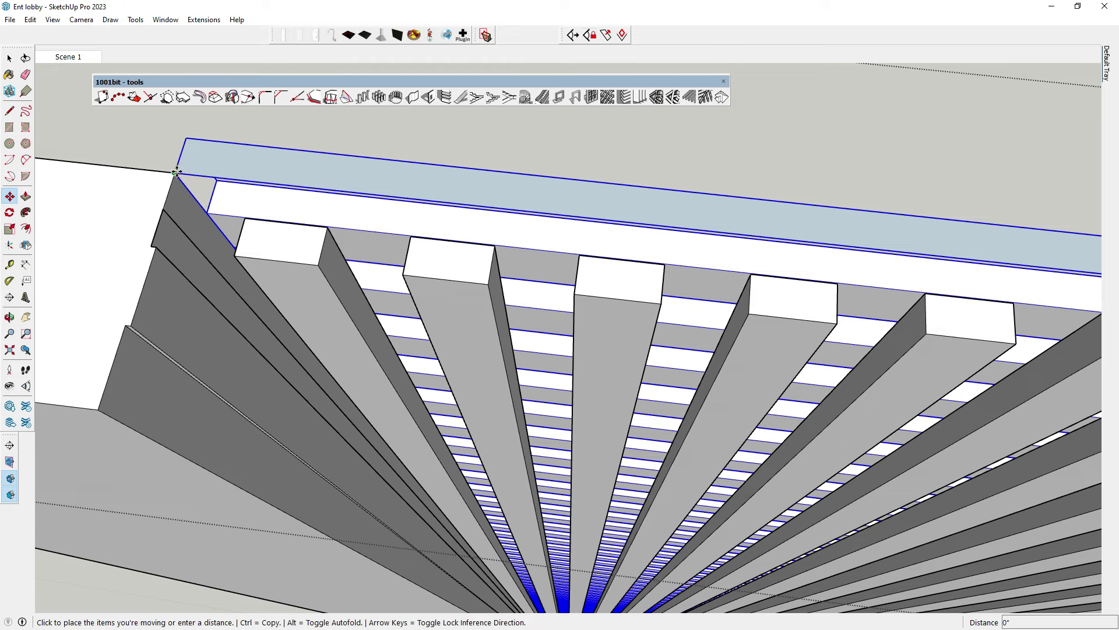
left_click(168, 201)
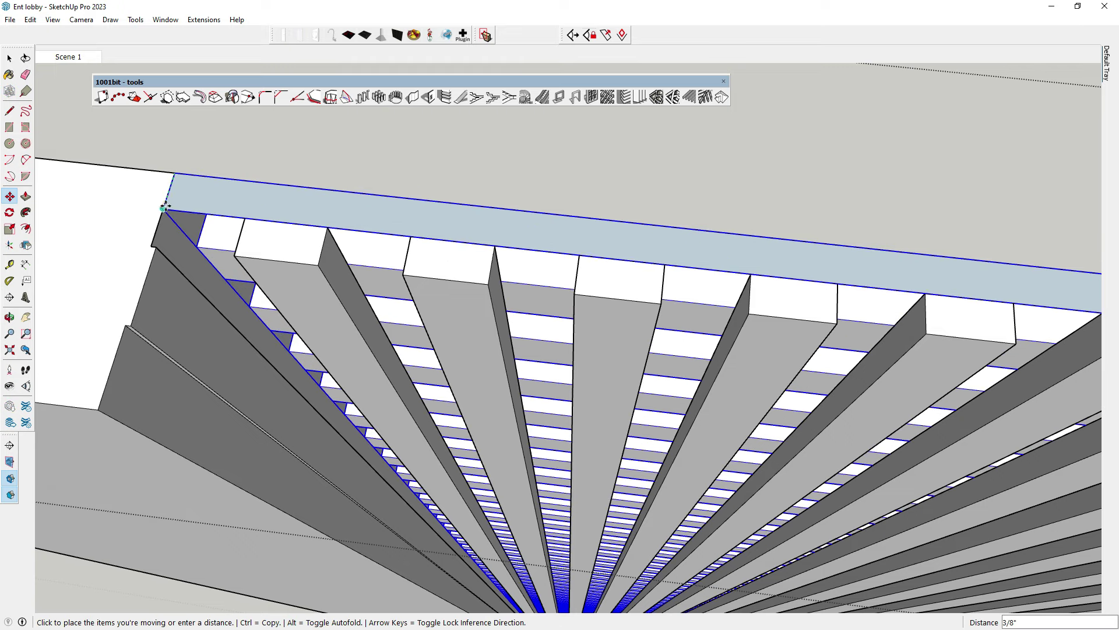
key("space")
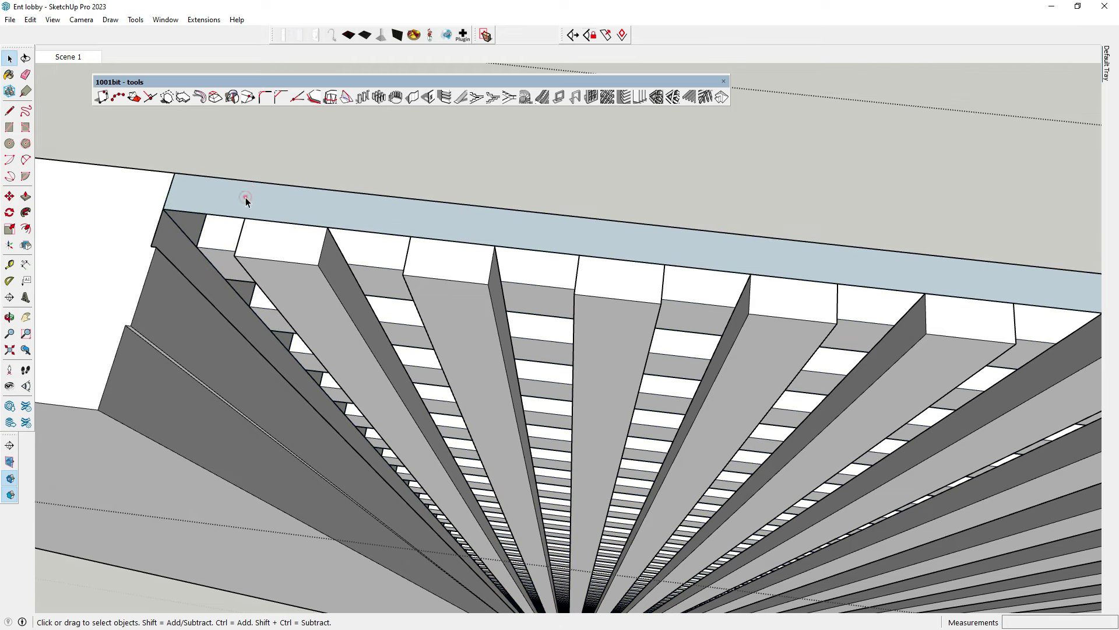
Step: Open the slat group for editing and orbit around to inspect the slat grid
double_click(248, 198)
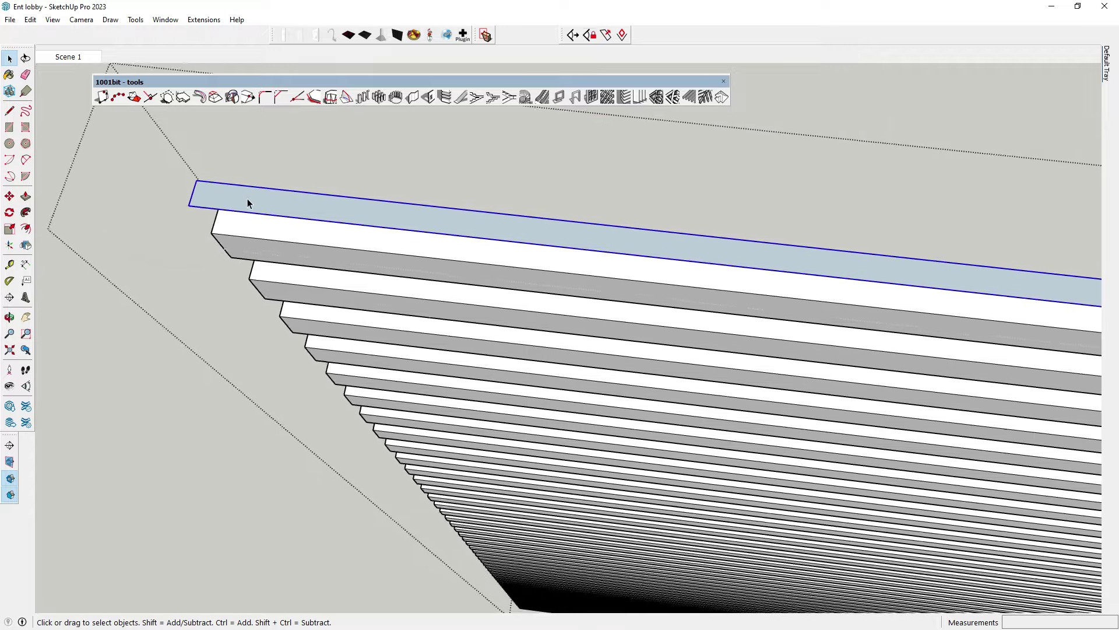
mouse_move(248, 199)
middle_mouse_down()
mouse_move(476, 194)
mouse_move(604, 295)
middle_mouse_up()
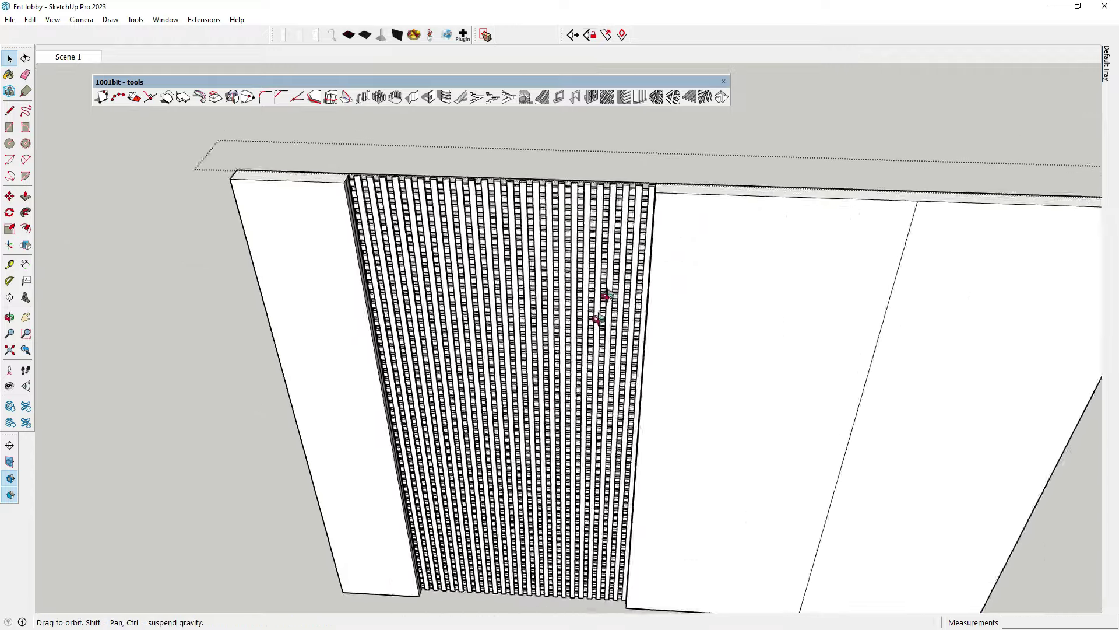
scroll(604, 295, "up", 3)
scroll(665, 210, "up", 3)
scroll(665, 209, "up", 3)
scroll(665, 210, "down", 3)
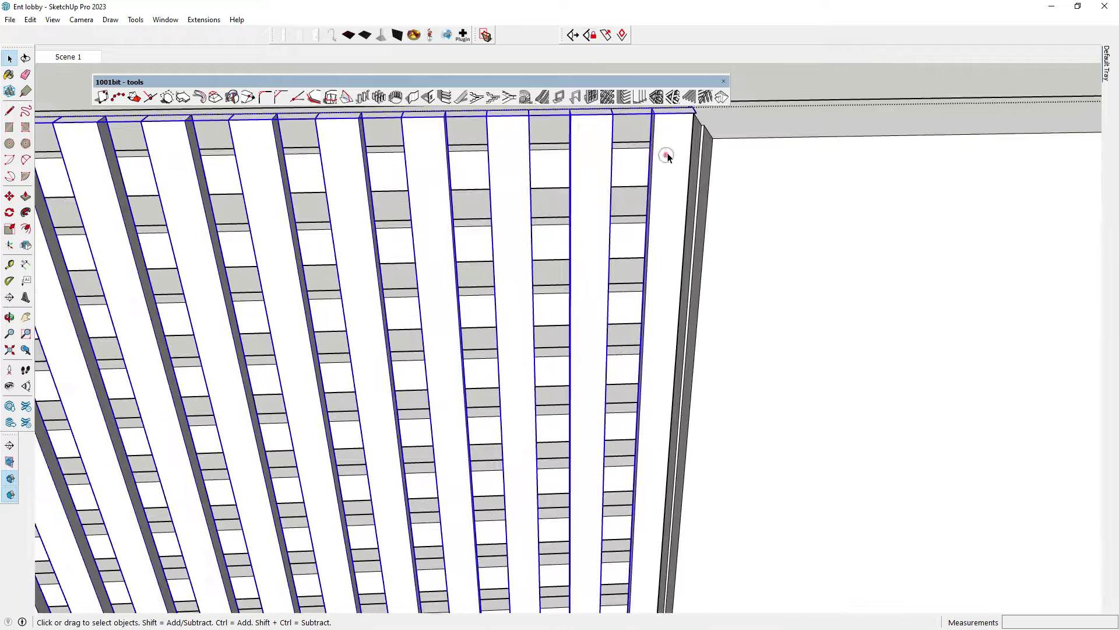
scroll(850, 142, "down", 2)
scroll(764, 213, "down", 2)
scroll(134, 161, "up", 2)
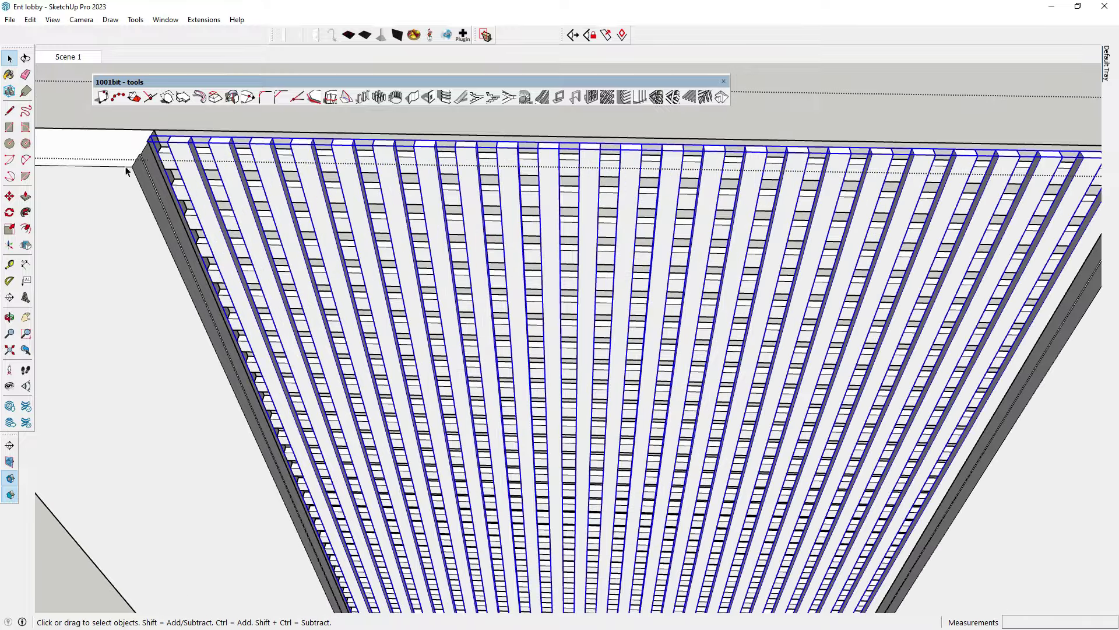
scroll(167, 150, "up", 2)
mouse_move(188, 163)
middle_mouse_down()
mouse_move(310, 190)
mouse_move(291, 195)
middle_mouse_up()
double_click(193, 197)
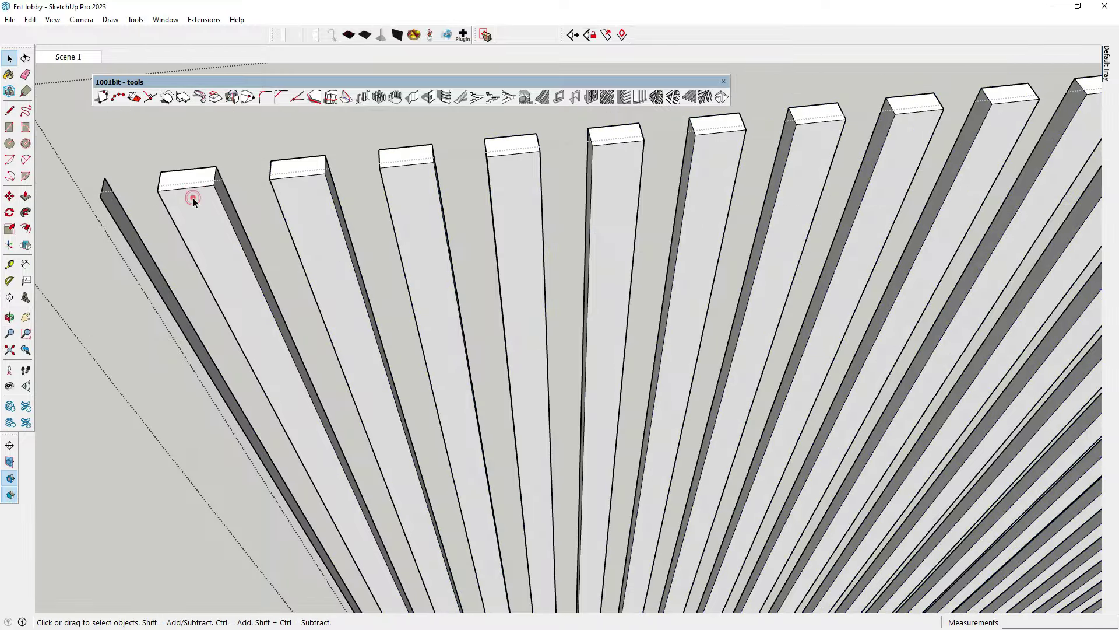
key("Escape")
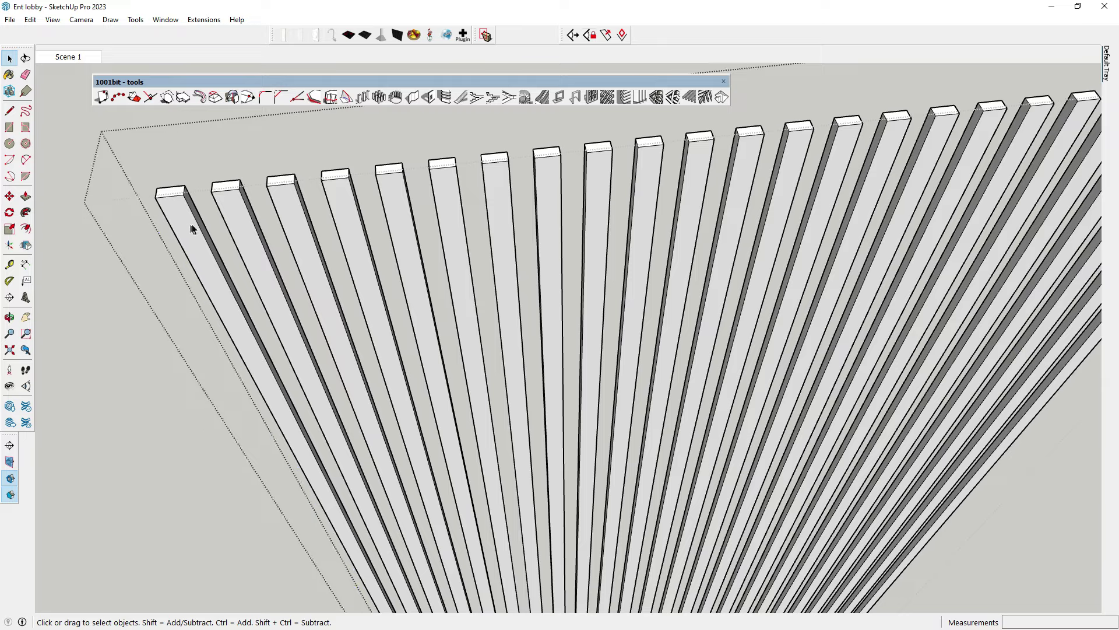
key("Escape")
Step: Move the whole slat group to a new position, then undo the change
left_click(183, 215)
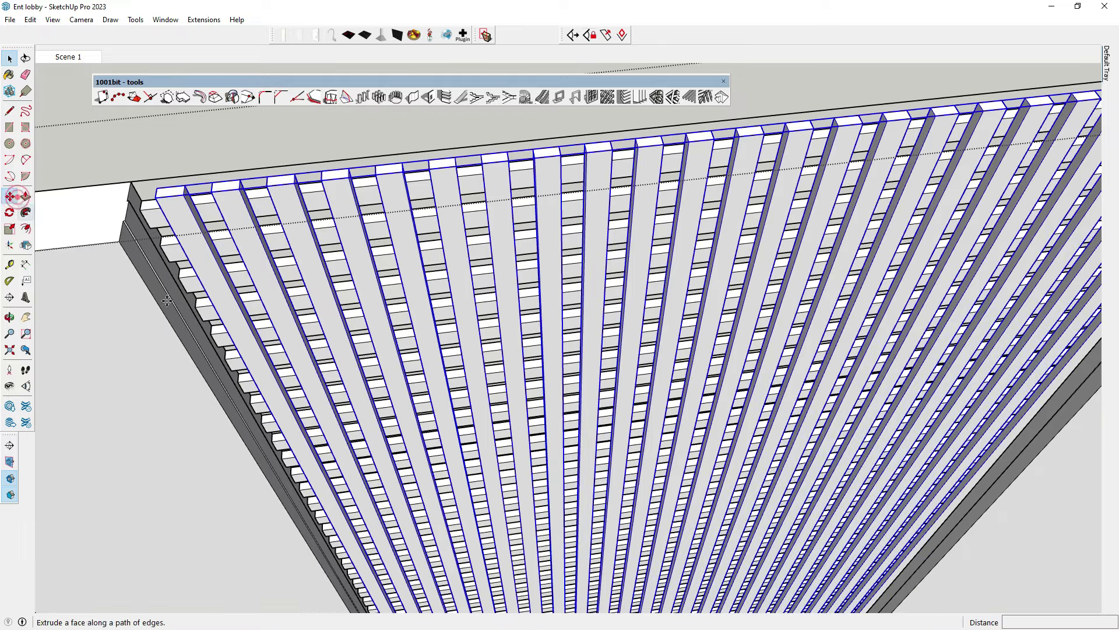
left_click(9, 196)
mouse_move(600, 238)
middle_mouse_down()
mouse_move(197, 211)
mouse_move(418, 197)
mouse_move(707, 225)
middle_mouse_up()
left_click(197, 211)
left_click(188, 210)
scroll(732, 145, "down", 3)
scroll(732, 145, "down", 2)
scroll(681, 562, "down", 2)
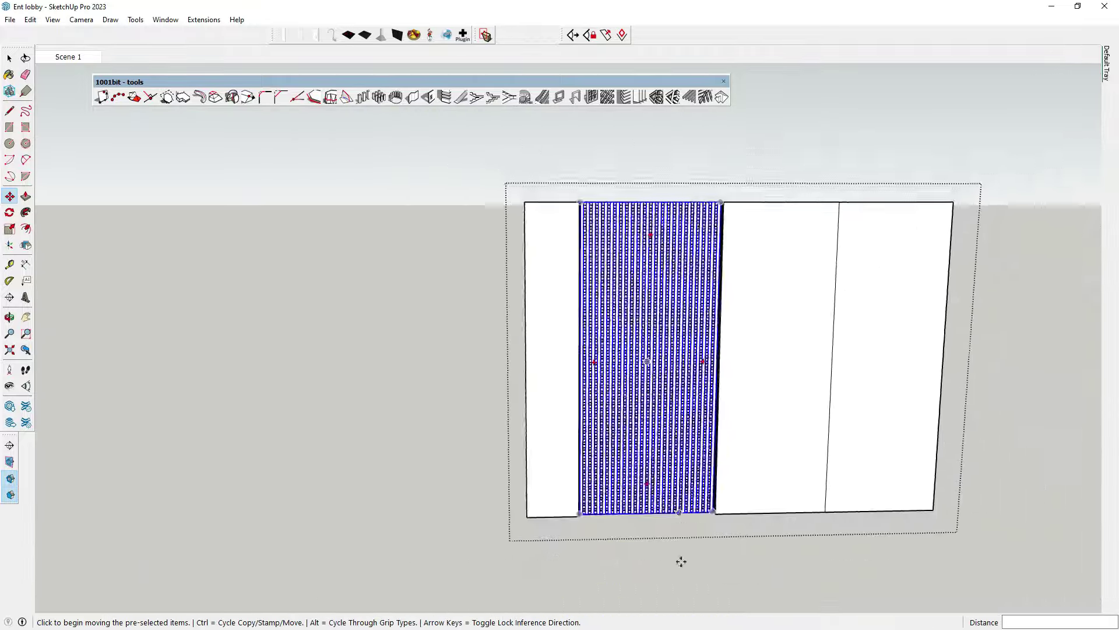
scroll(754, 477, "up", 3)
scroll(729, 472, "up", 2)
scroll(704, 464, "up", 3)
scroll(704, 469, "up", 1)
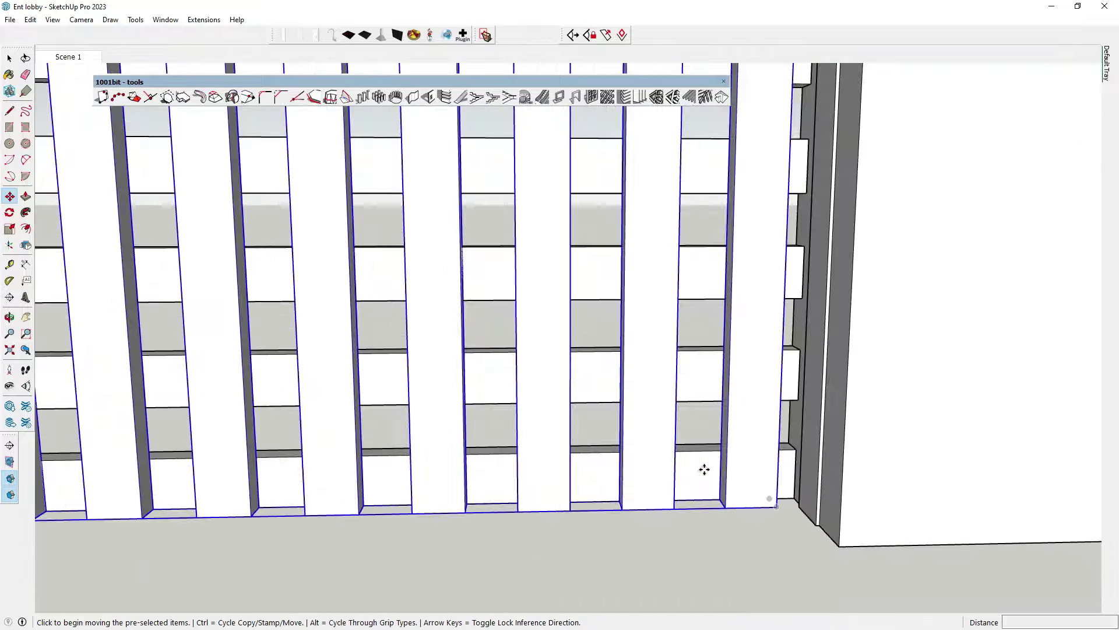
key("ctrl+z")
key("ctrl+z")
key("ctrl+z")
key("ctrl+z")
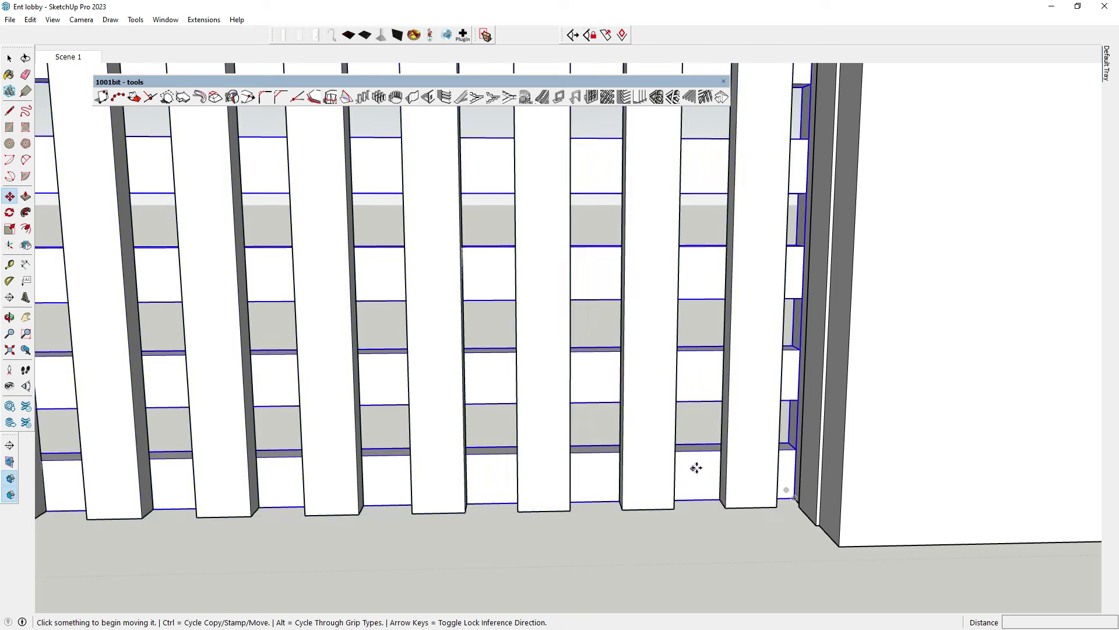
Step: Raise the horizontal rails half an inch, then select the right wall and baseboard
left_click(698, 465)
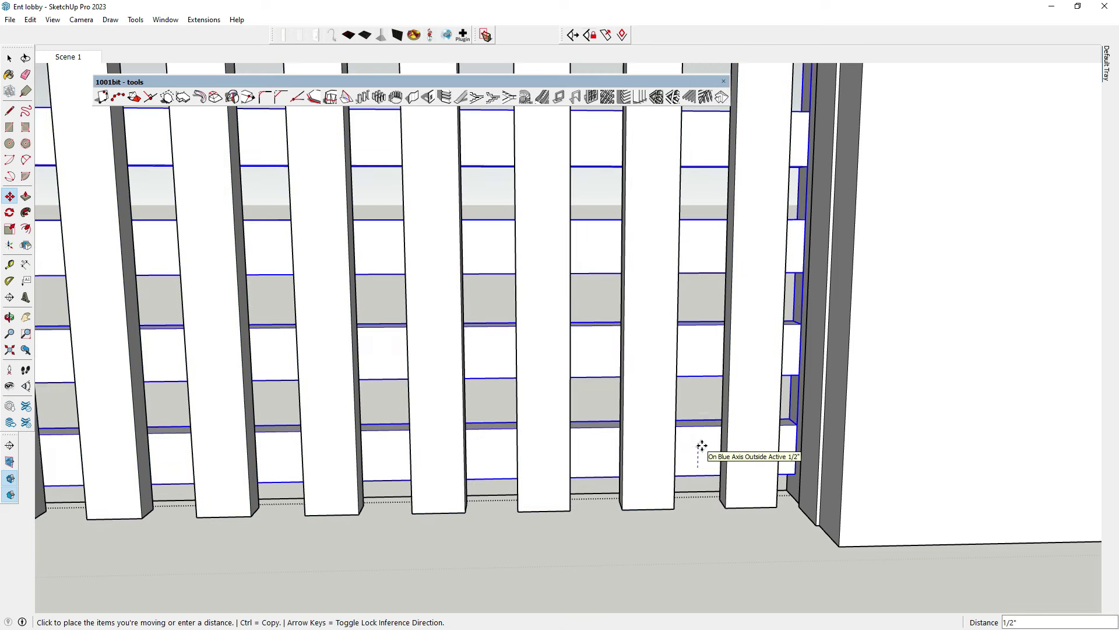
type(".5")
key("Return")
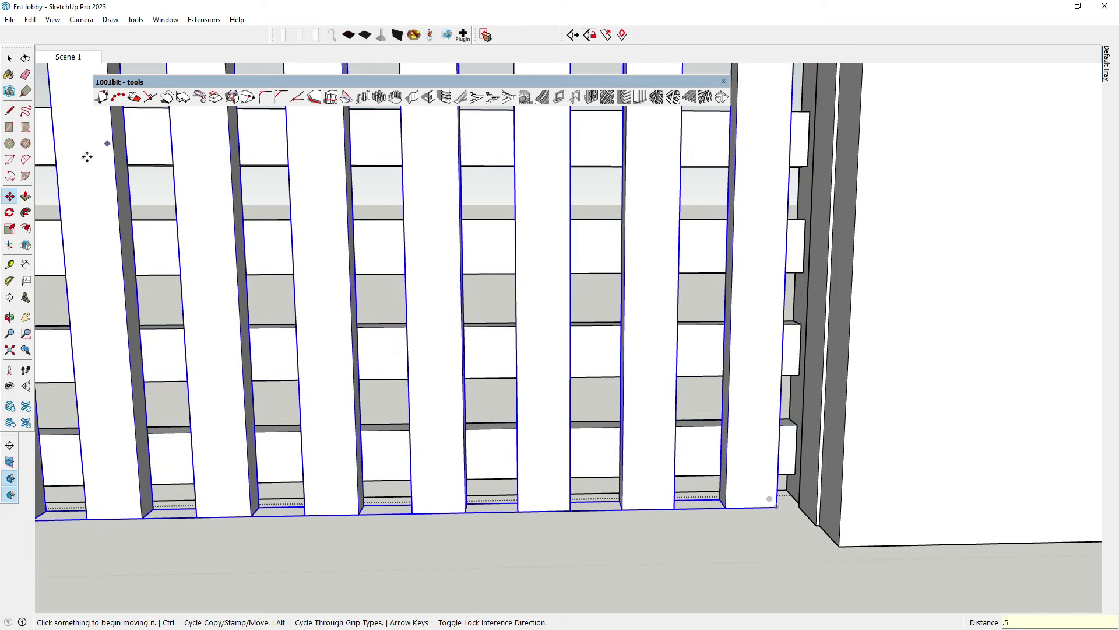
left_click(10, 58)
left_click(392, 499)
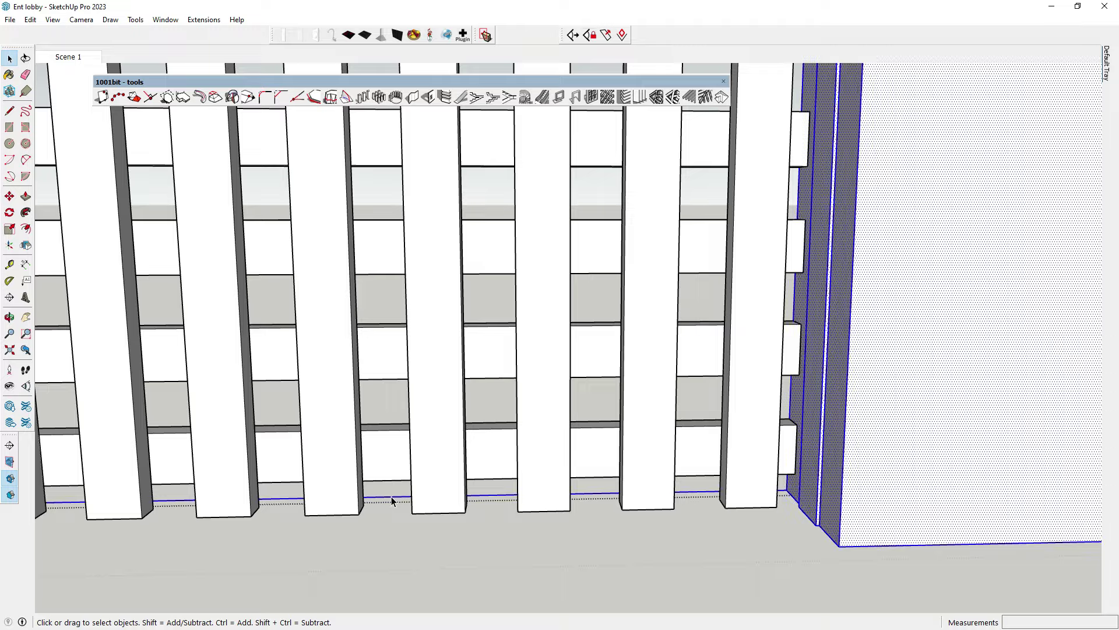
scroll(417, 489, "down", 3)
scroll(646, 450, "down", 3)
scroll(546, 485, "down", 3)
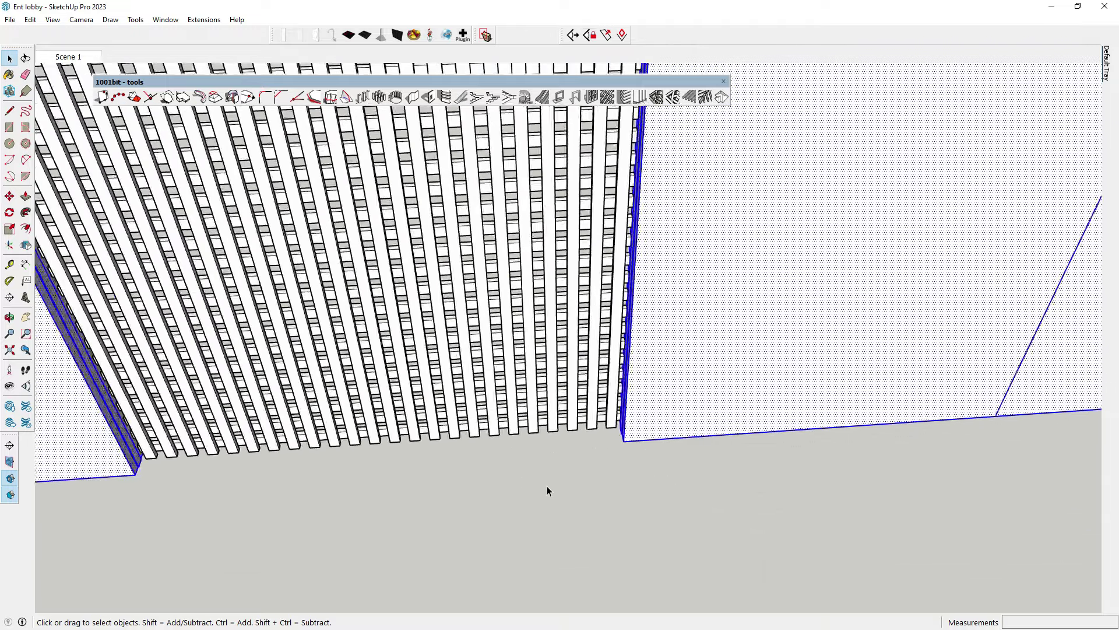
scroll(554, 458, "down", 2)
Step: Make the selected partition assembly a component, then select the middle bay's top and bottom edges
scroll(554, 458, "down", 5)
right_click(652, 270)
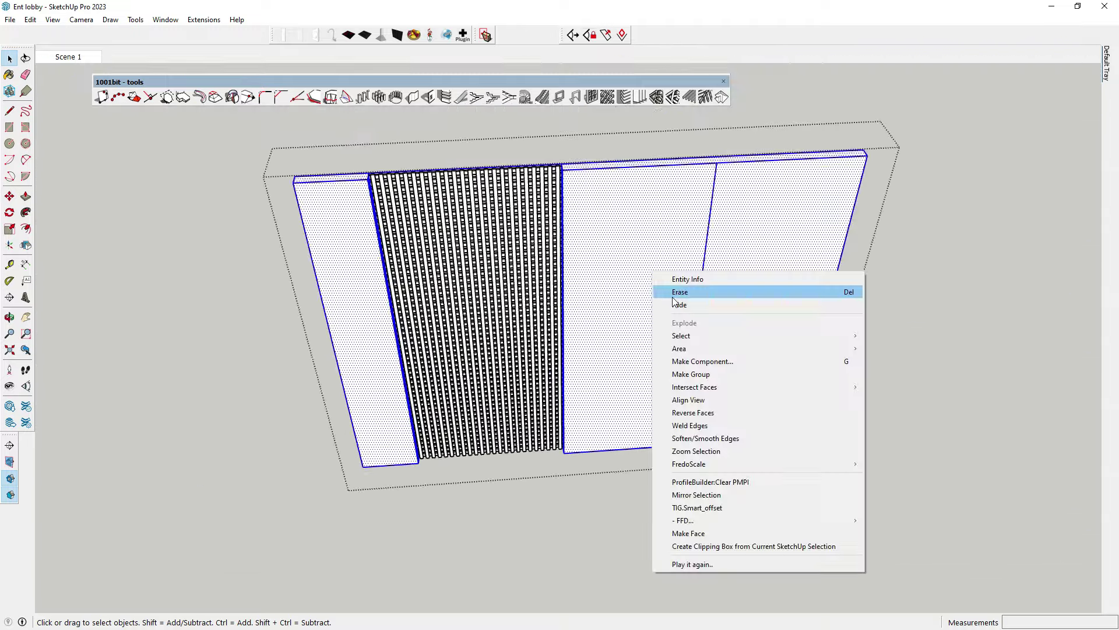
left_click(694, 373)
left_click(634, 282)
left_click_drag(520, 489, 455, 149)
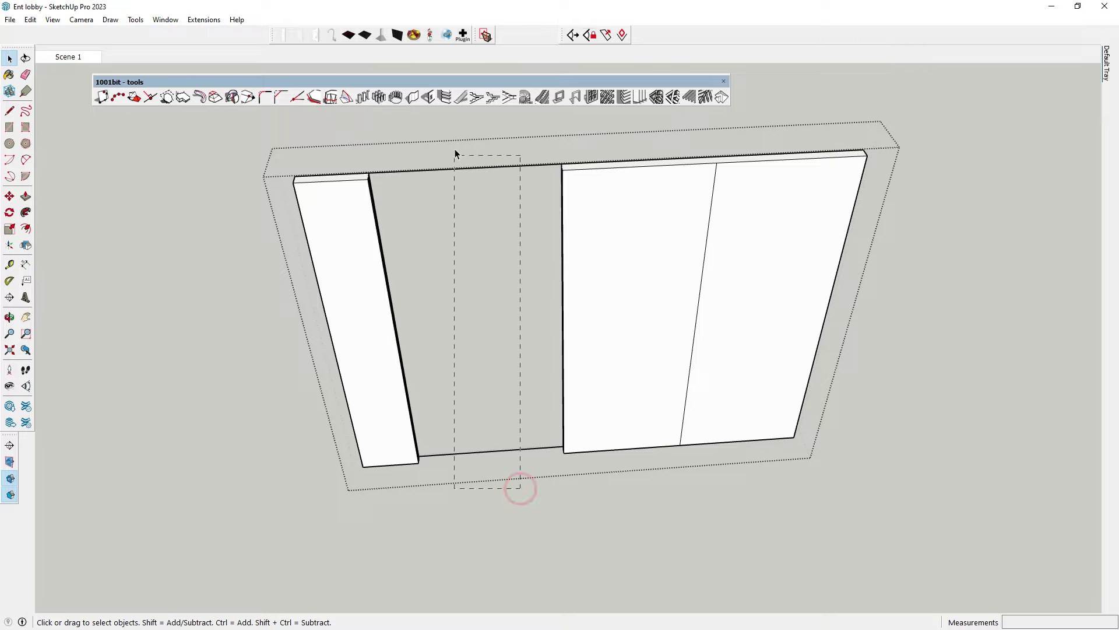
Step: Orbit from the rail array out to a lobby overview and select the outer wall group
scroll(503, 306, "down", 2)
scroll(494, 299, "down", 2)
scroll(494, 299, "up", 8)
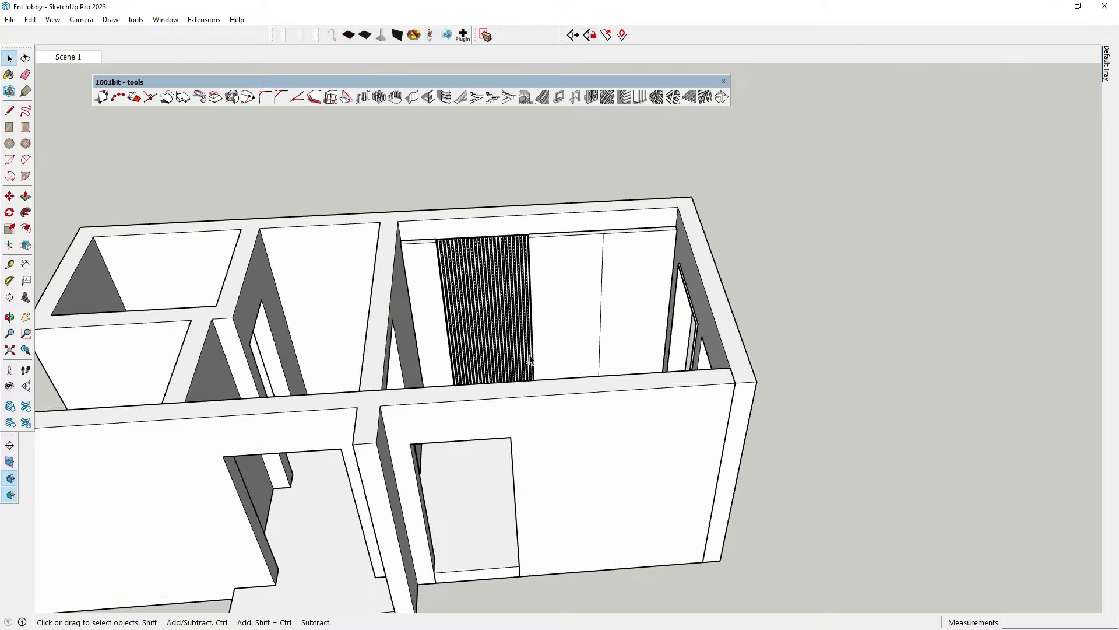
middle_click_drag(494, 299, 500, 315)
scroll(500, 314, "up", 3)
scroll(500, 314, "up", 4)
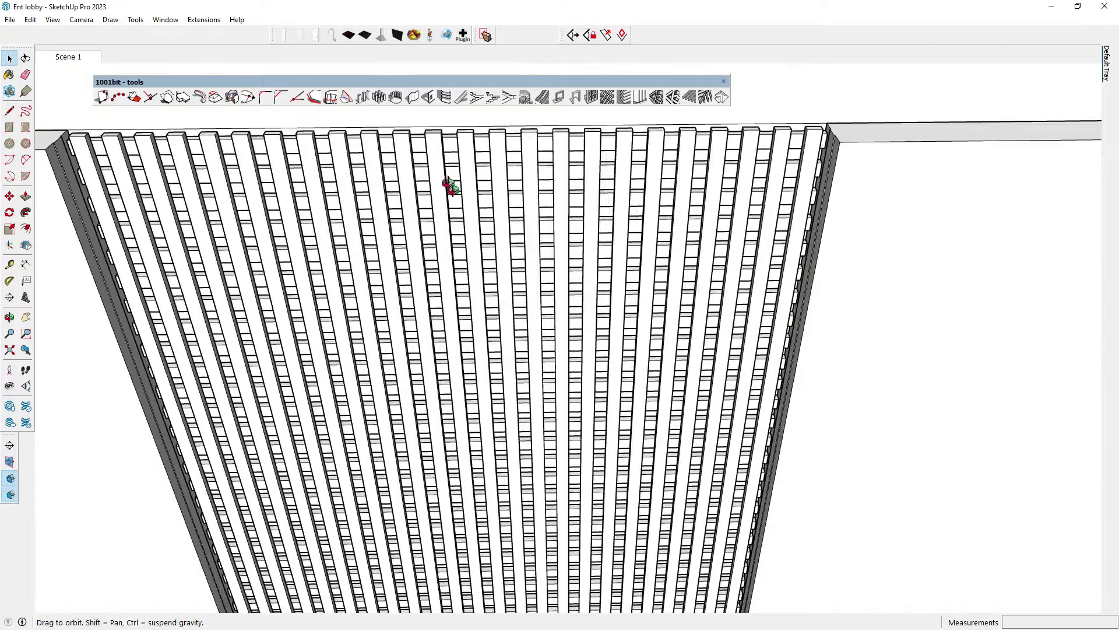
middle_click_drag(450, 183, 400, 277)
scroll(400, 277, "down", 5)
mouse_move(462, 220)
middle_mouse_down()
mouse_move(499, 243)
mouse_move(519, 157)
middle_mouse_up()
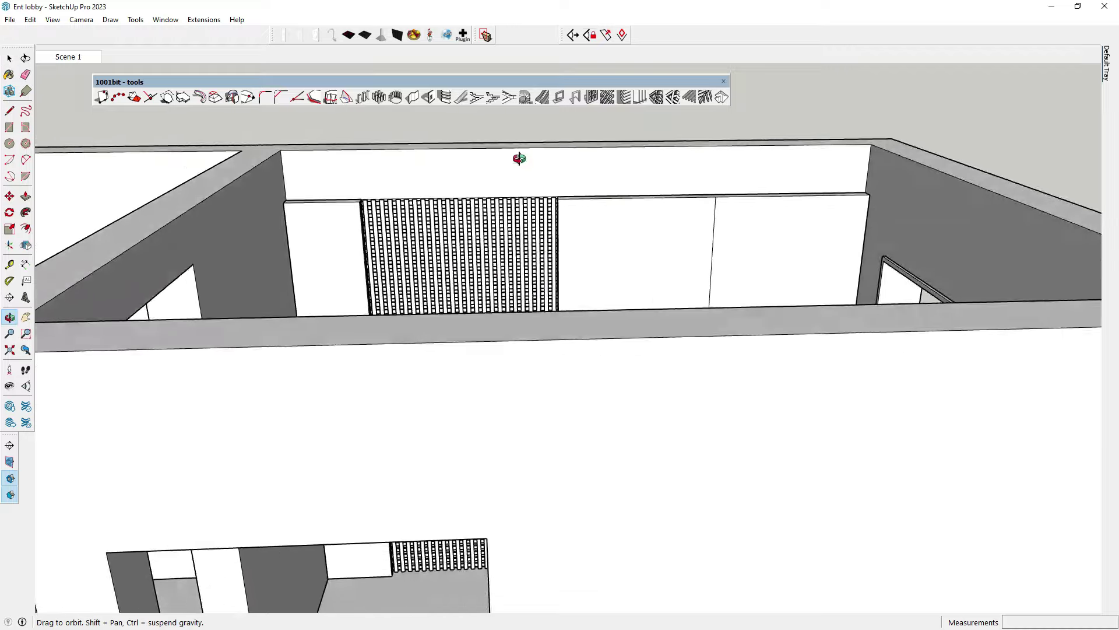
scroll(500, 292, "up", 4)
middle_click_drag(500, 293, 574, 295)
scroll(574, 295, "down", 5)
scroll(638, 198, "down", 3)
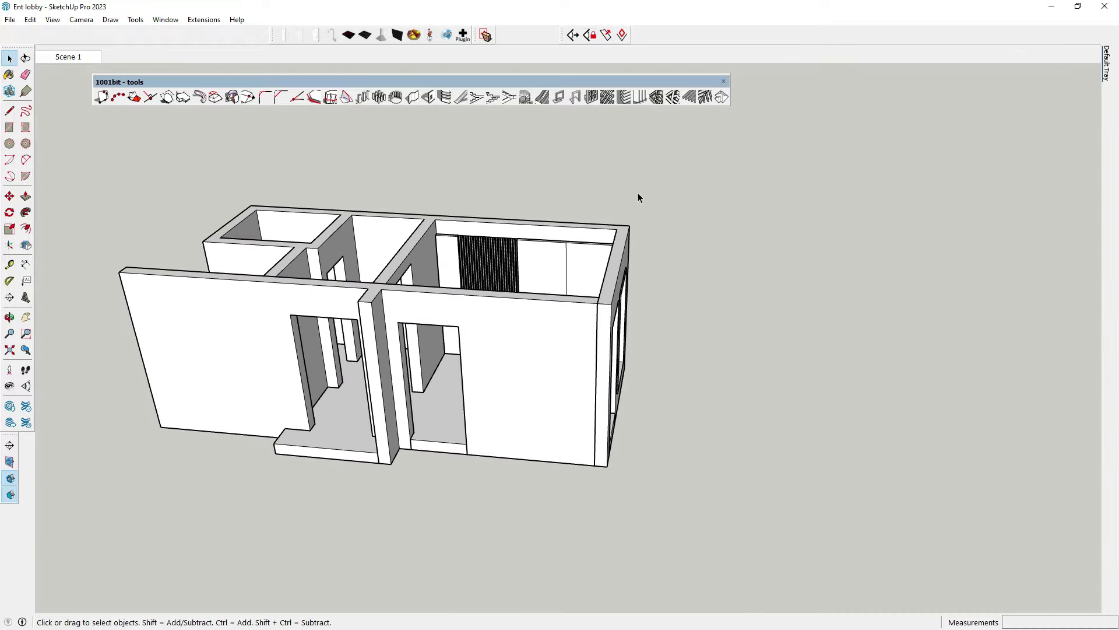
middle_click_drag(639, 191, 590, 310)
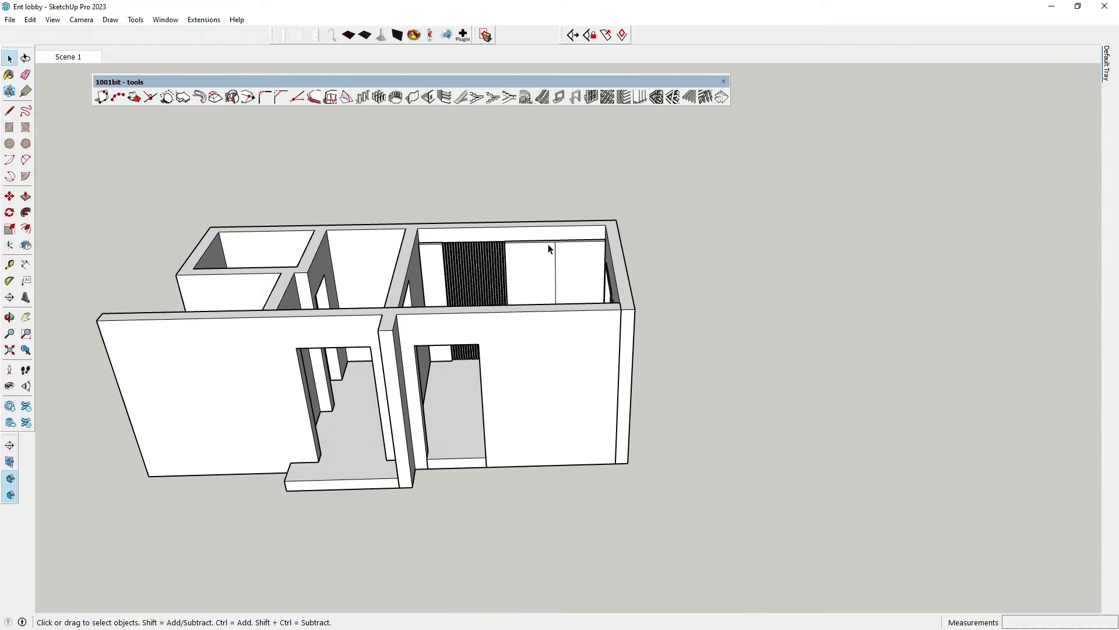
left_click(550, 238)
scroll(550, 238, "up", 3)
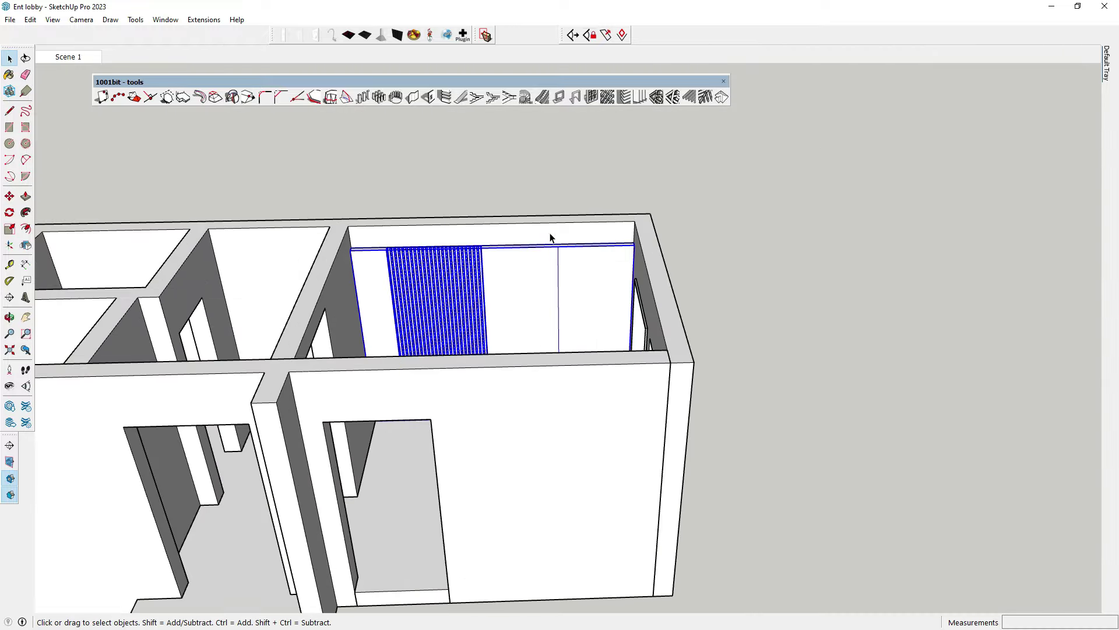
Step: Add four tags: floor, ceiling, wall and wall1
left_click(805, 224)
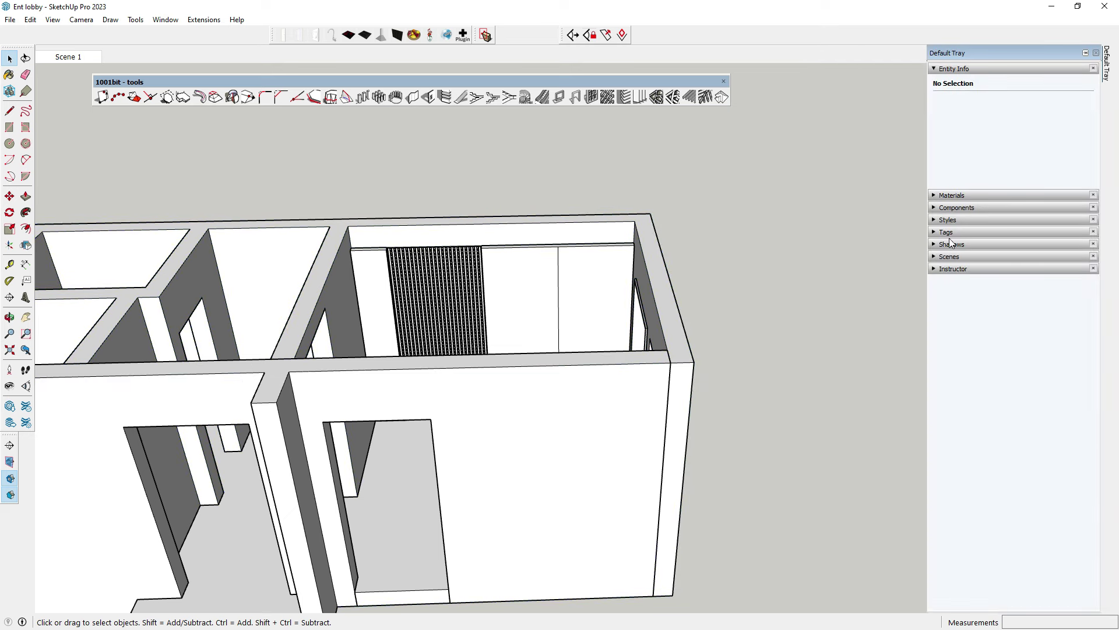
left_click(947, 232)
left_click(938, 248)
type("floor")
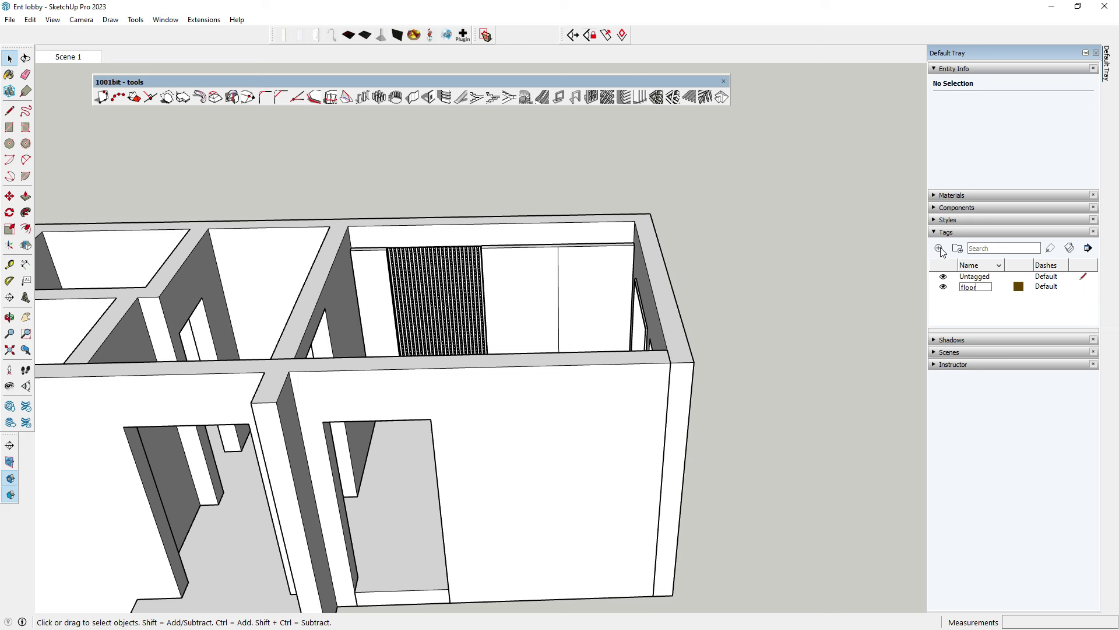
left_click(939, 249)
left_click(939, 249)
type("wall")
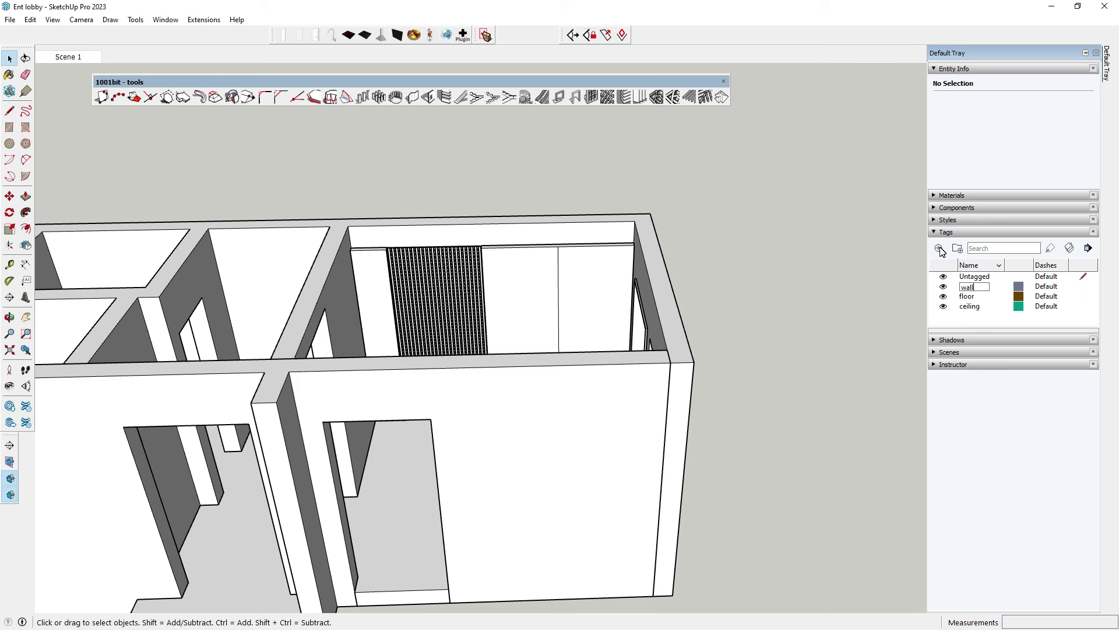
left_click(939, 249)
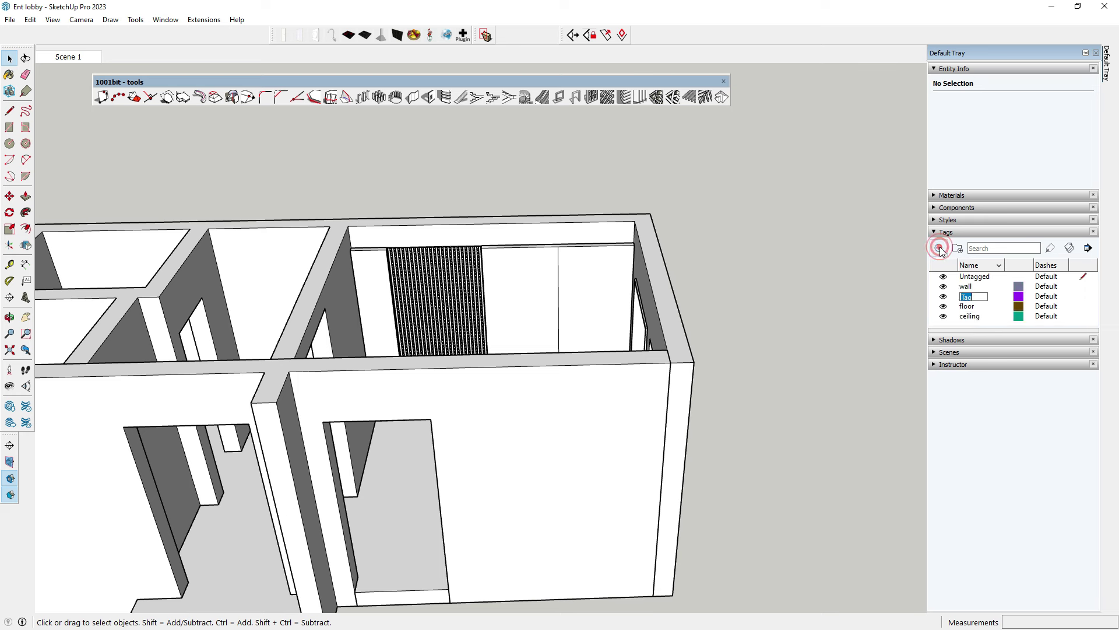
type("w")
Step: Assign the wall1 tag to the front wall and the wall tag to the outer walls
left_click(543, 385)
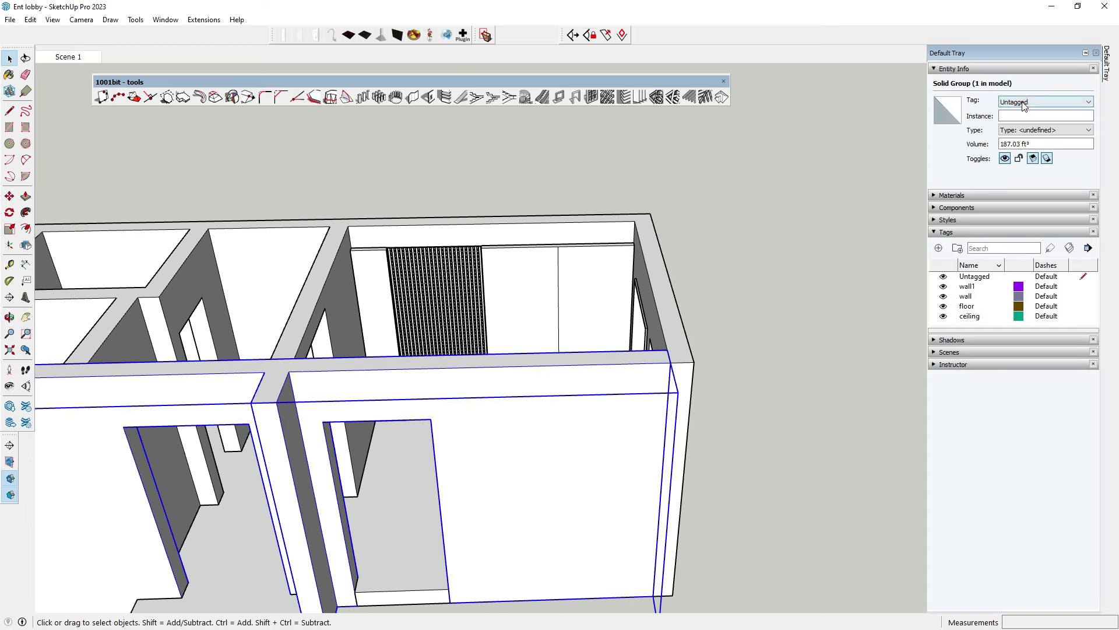
left_click(1023, 102)
left_click(1019, 141)
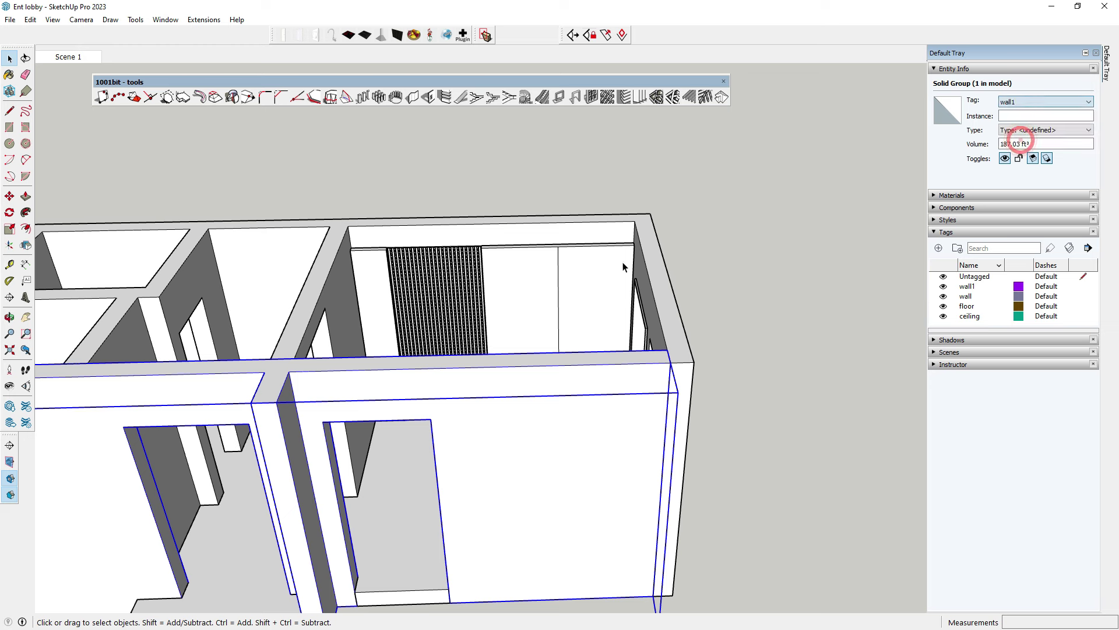
left_click(583, 229)
left_click(1105, 66)
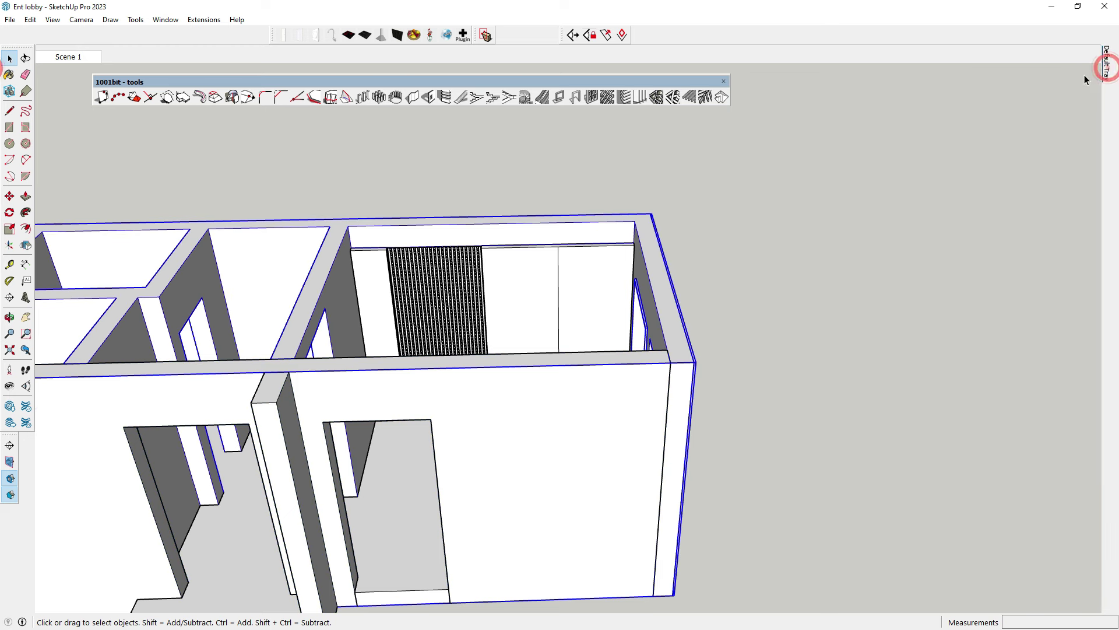
left_click(1106, 67)
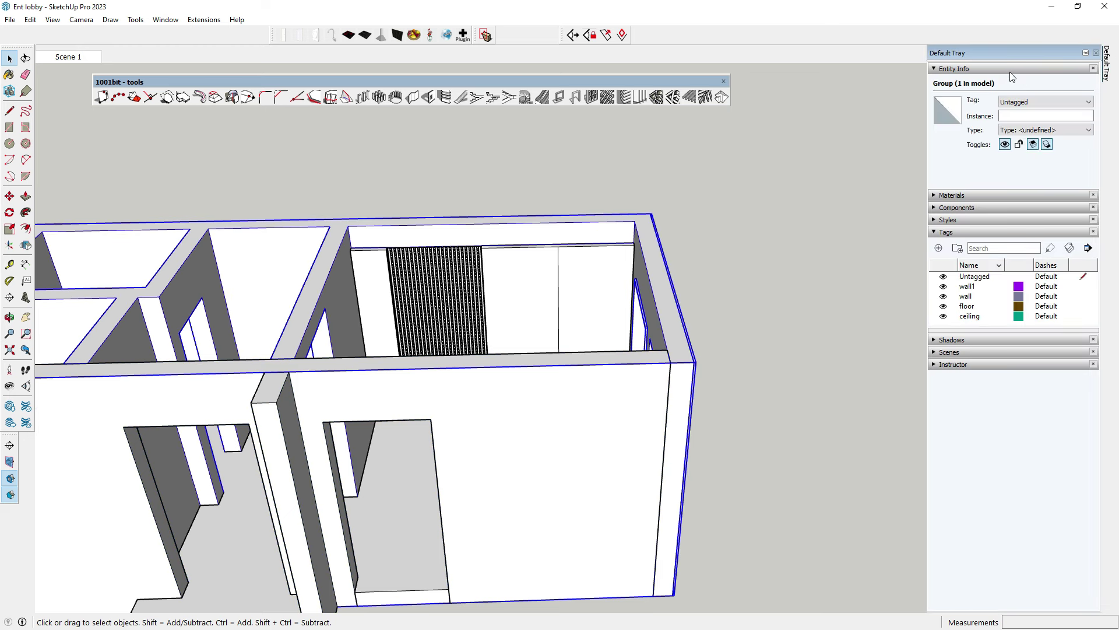
left_click(1044, 102)
left_click(1020, 133)
Step: Put the floor group on the floor tag and hide wall1 to expose the interior
middle_click_drag(751, 253, 484, 416)
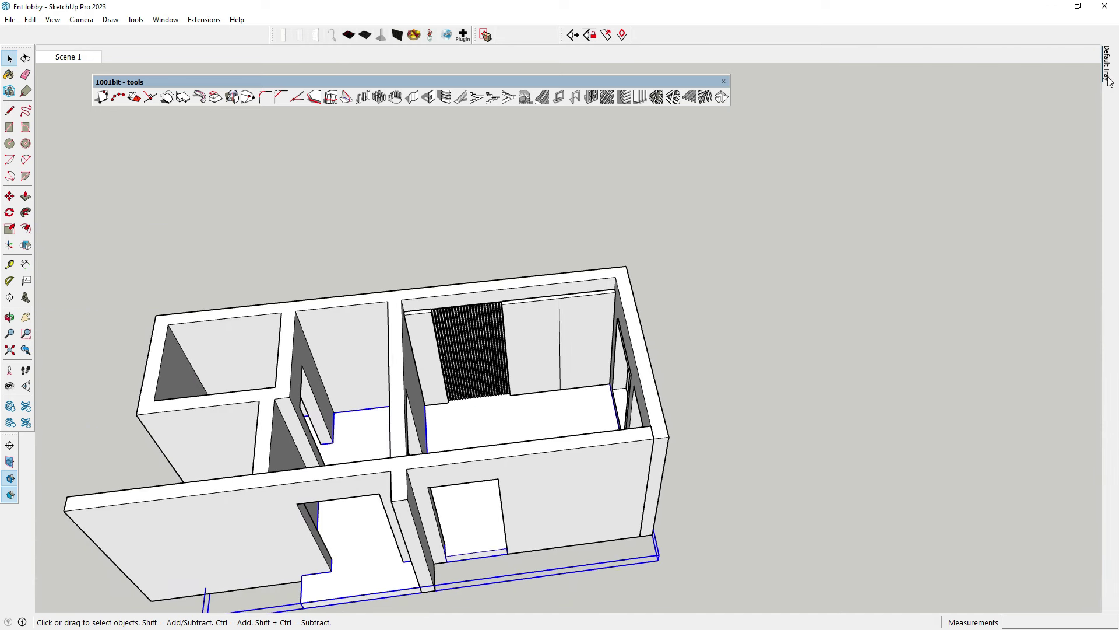
left_click(1108, 82)
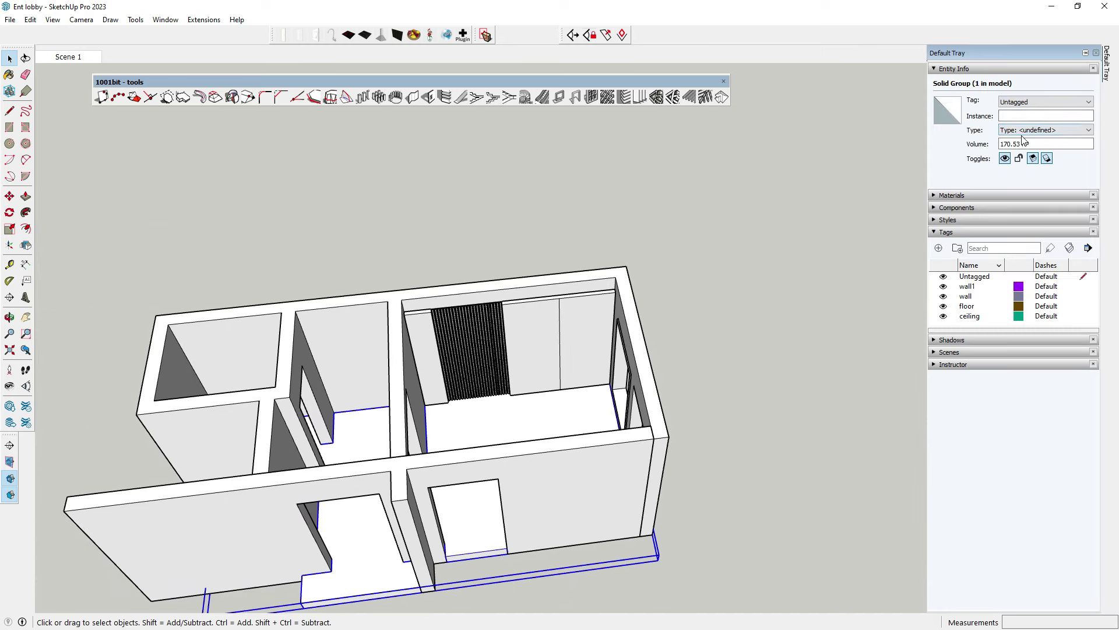
left_click(1024, 102)
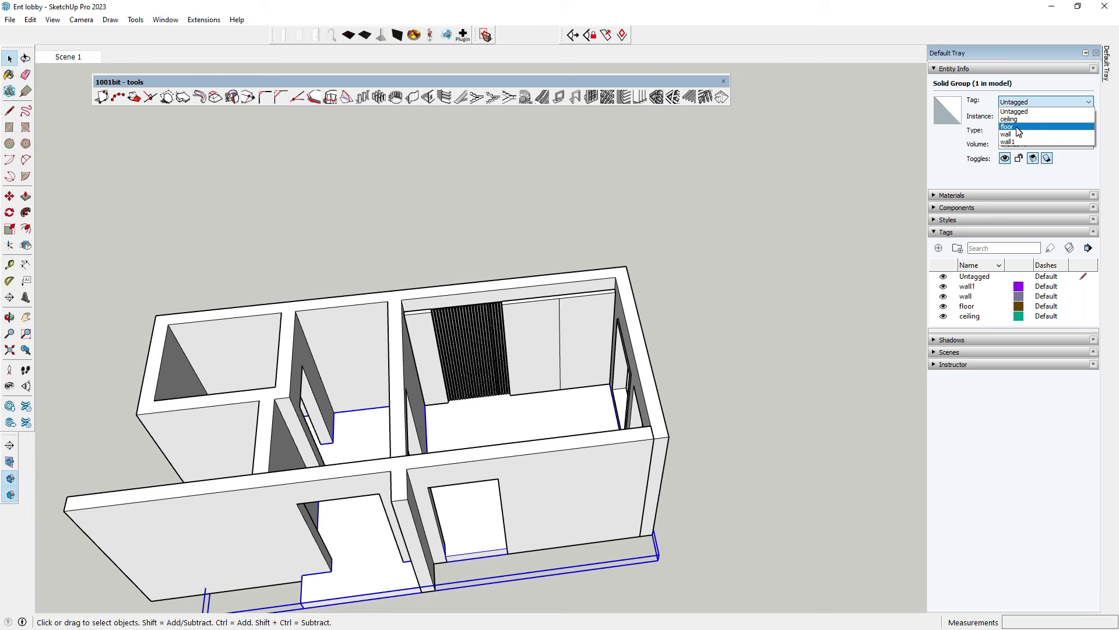
left_click(1009, 126)
left_click(943, 296)
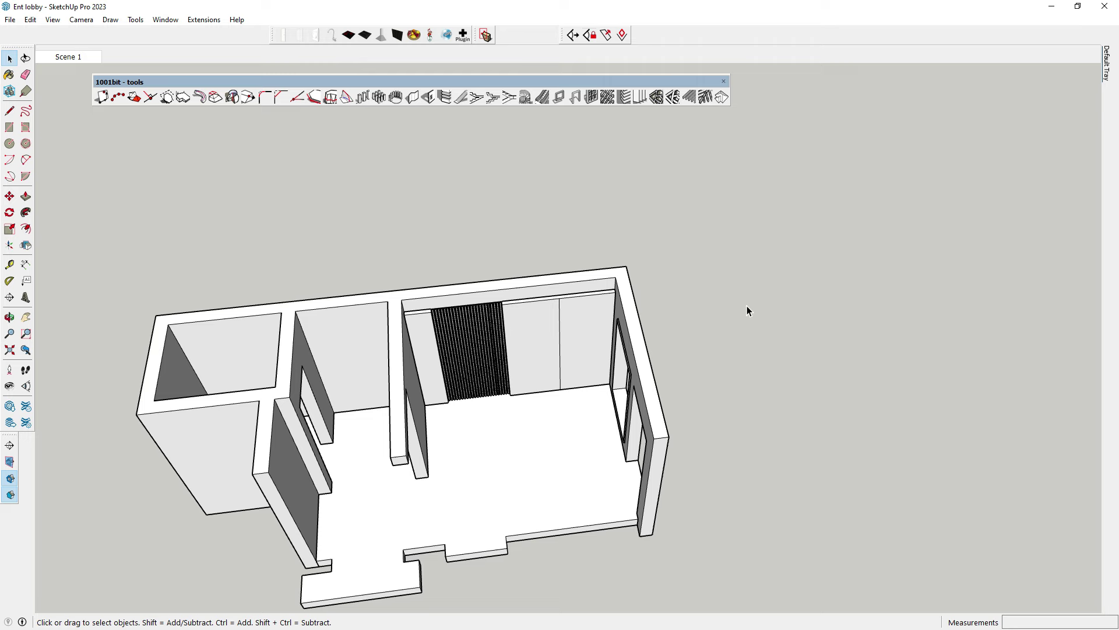
mouse_move(747, 305)
middle_mouse_down()
mouse_move(602, 243)
mouse_move(131, 187)
middle_mouse_up()
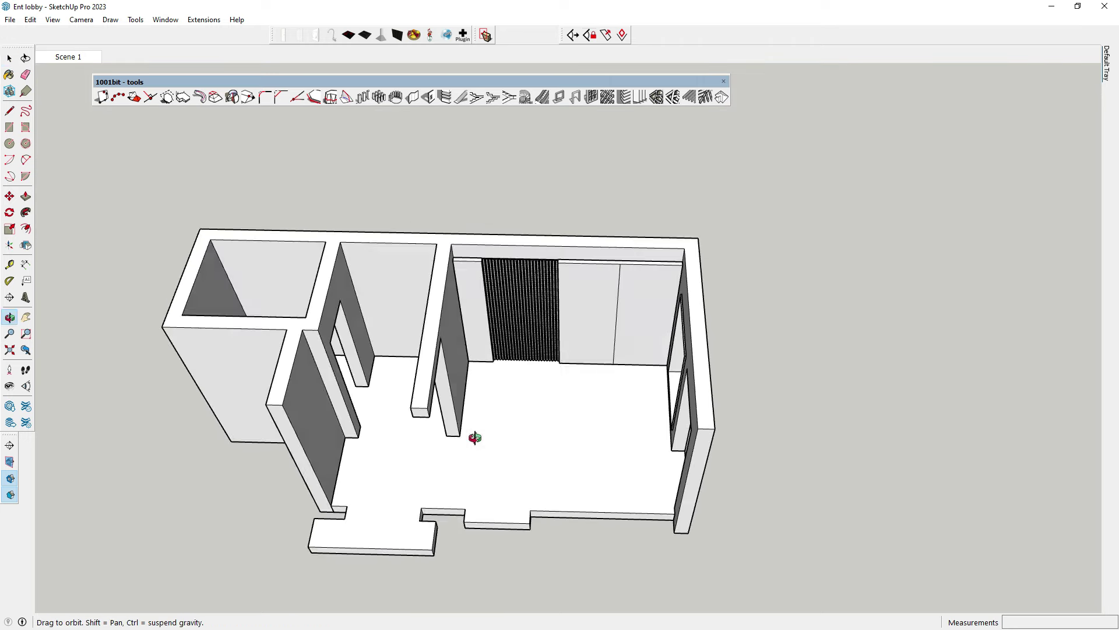
Step: Draw a ceiling rectangle spanning the room from the wall corner
left_click(9, 127)
scroll(459, 254, "up", 2)
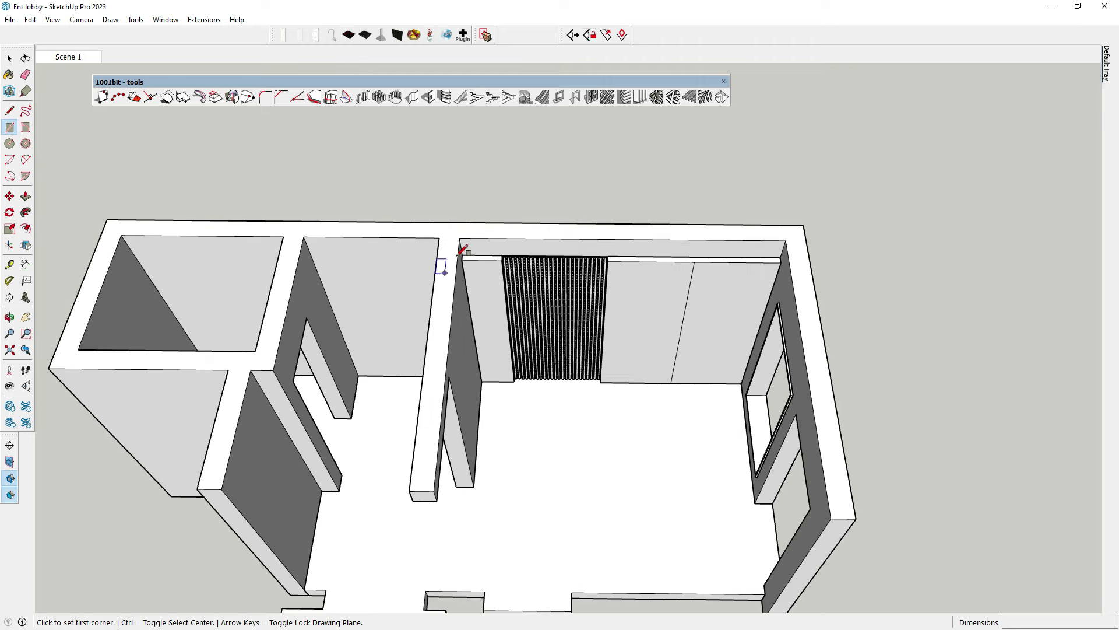
left_click(459, 238)
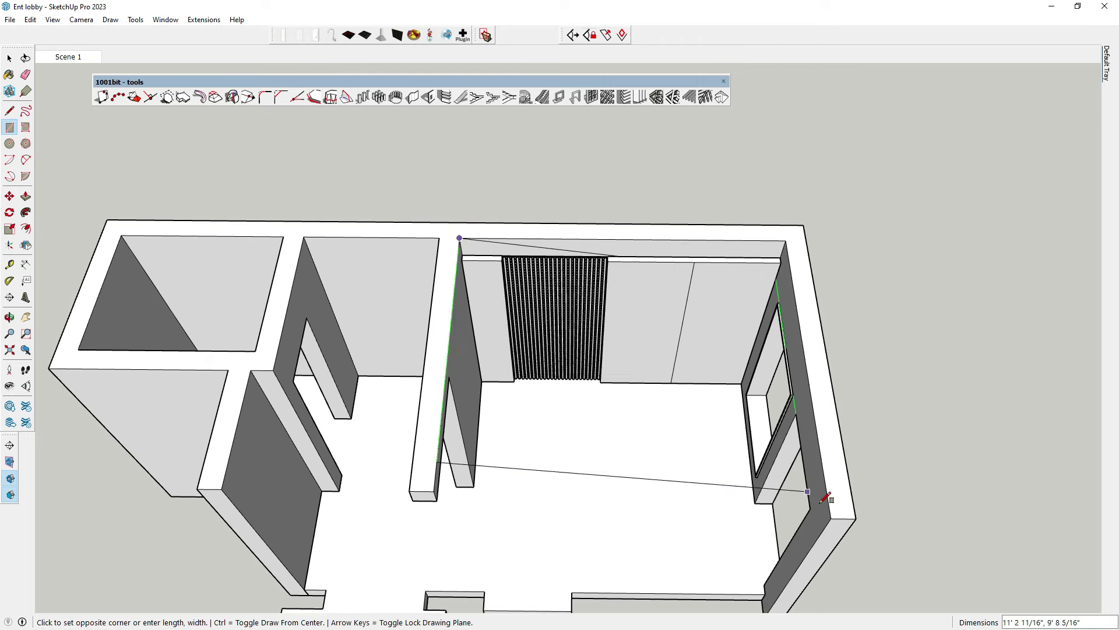
left_click(830, 517)
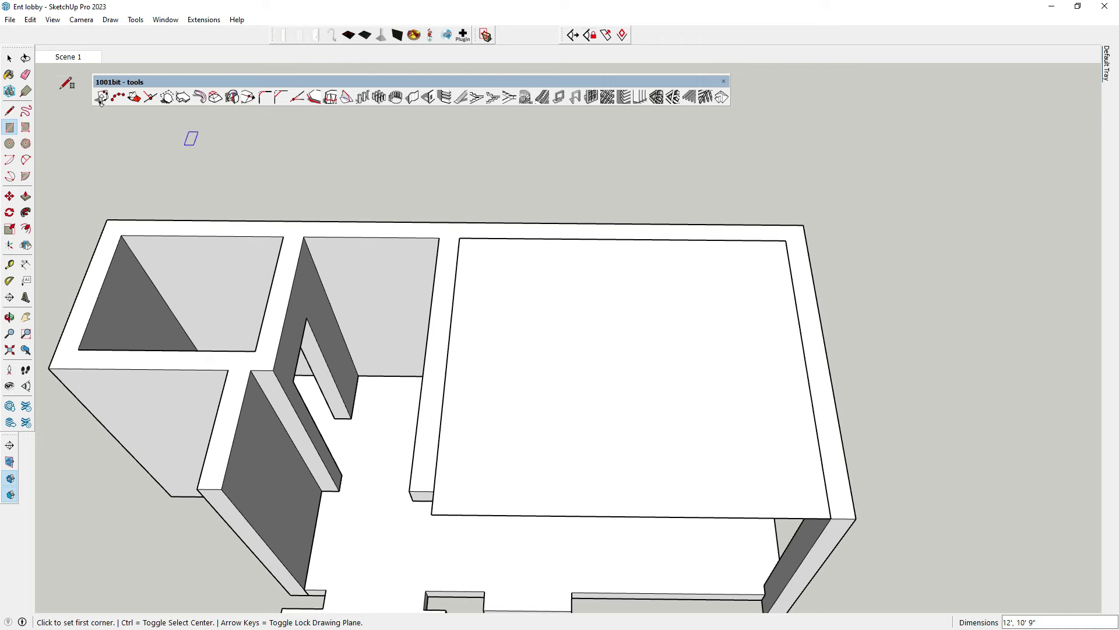
left_click(9, 58)
left_click(113, 164)
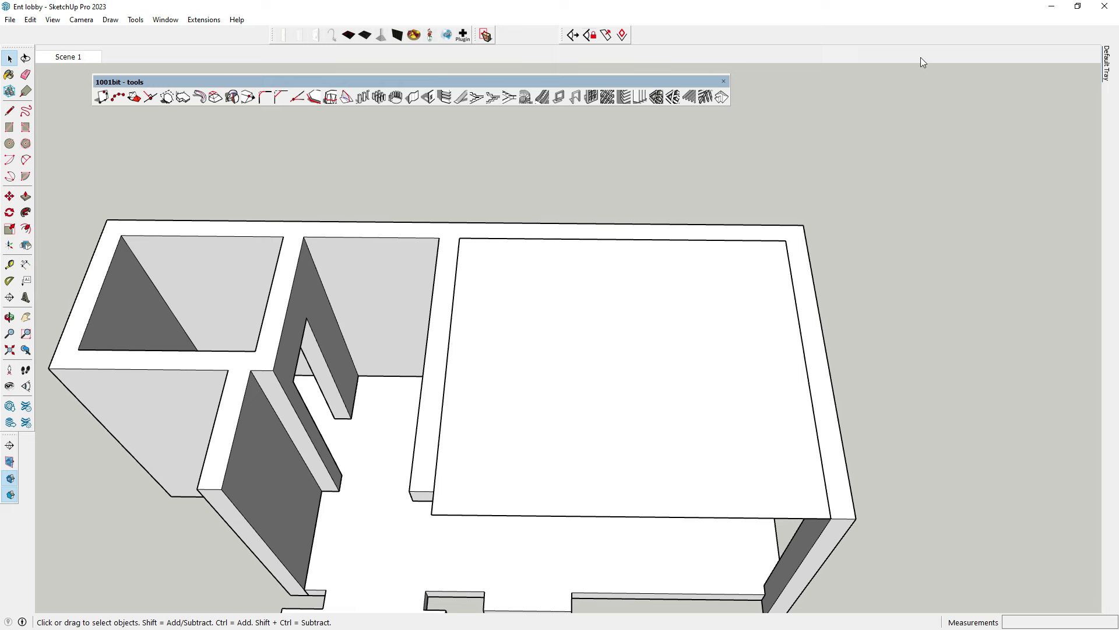
mouse_move(1106, 63)
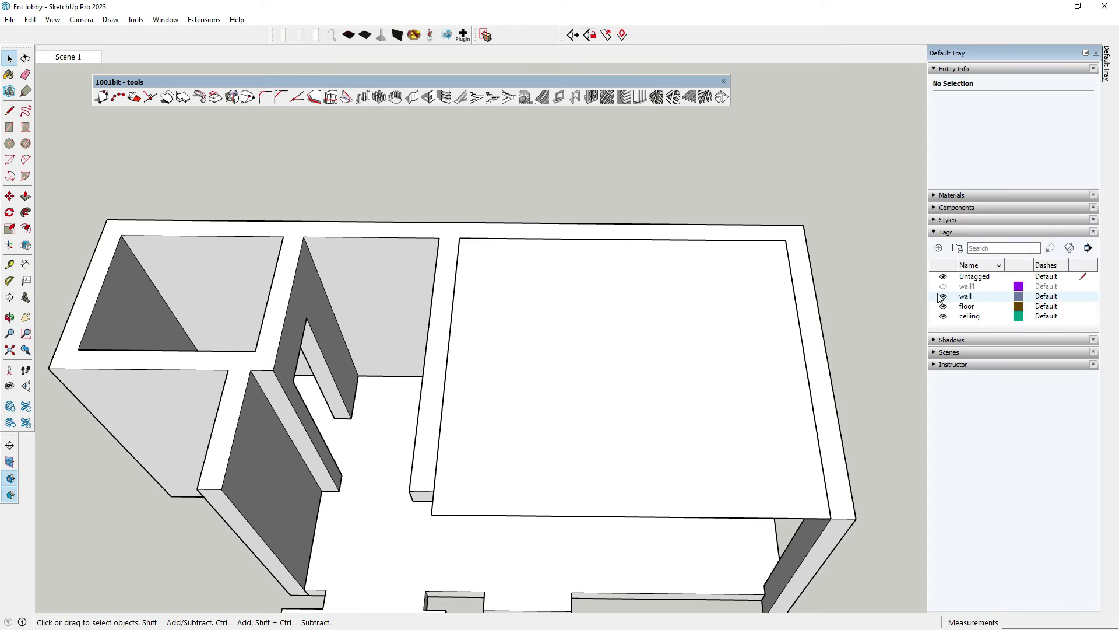
Step: Show wall1 again and move the ceiling panel's bottom edge inward
left_click(943, 286)
left_click(614, 349)
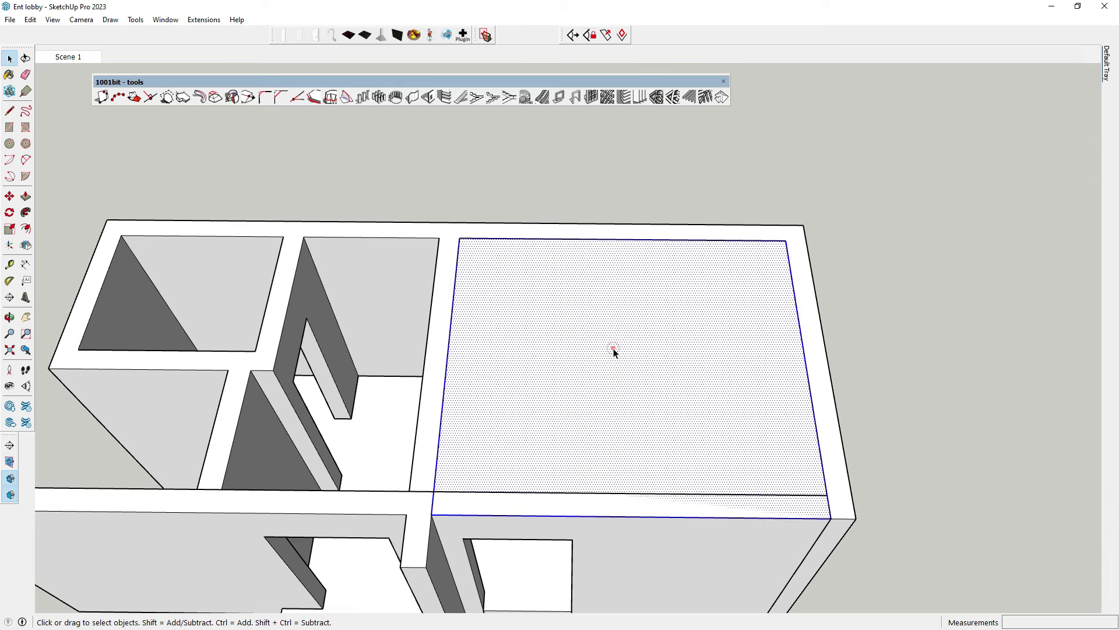
mouse_move(614, 353)
middle_mouse_down()
mouse_move(524, 392)
mouse_move(548, 343)
middle_mouse_up()
right_click(528, 389)
double_click(548, 343)
left_click(9, 196)
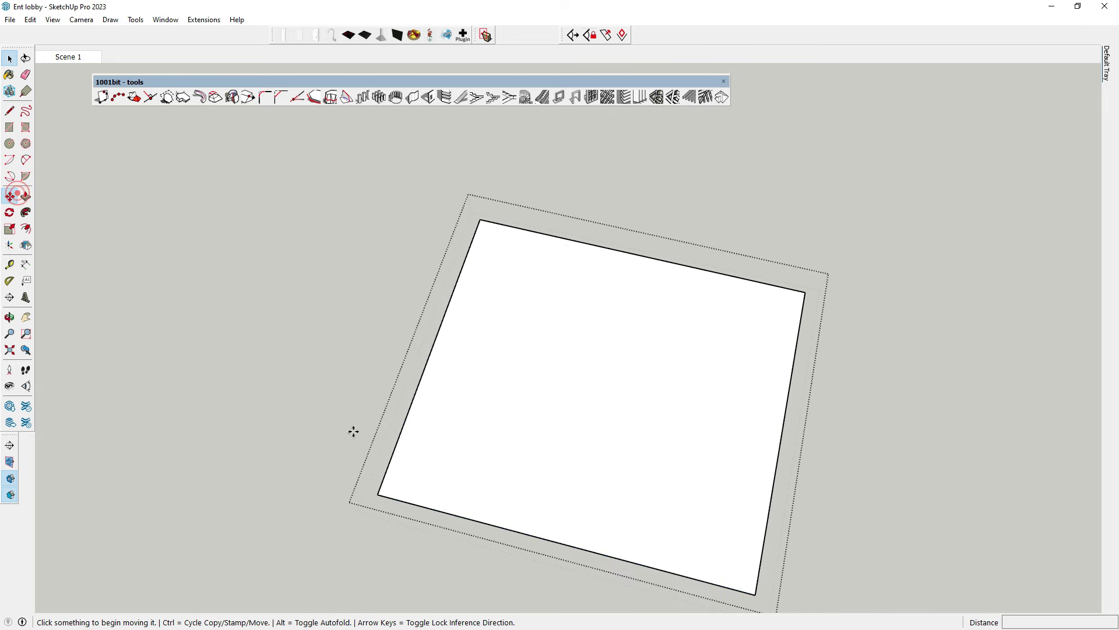
left_click(396, 499)
type("9\"")
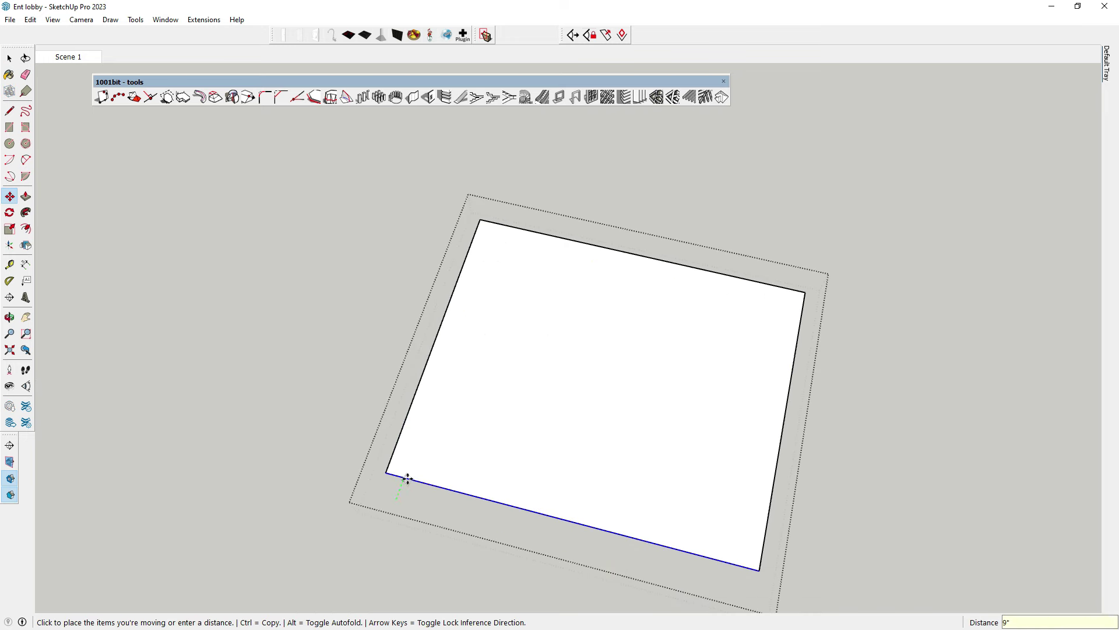
left_click(407, 479)
Step: Push/pull the ceiling panel face into a thinner slab
key("space")
left_click(26, 196)
middle_click_drag(408, 292, 583, 295)
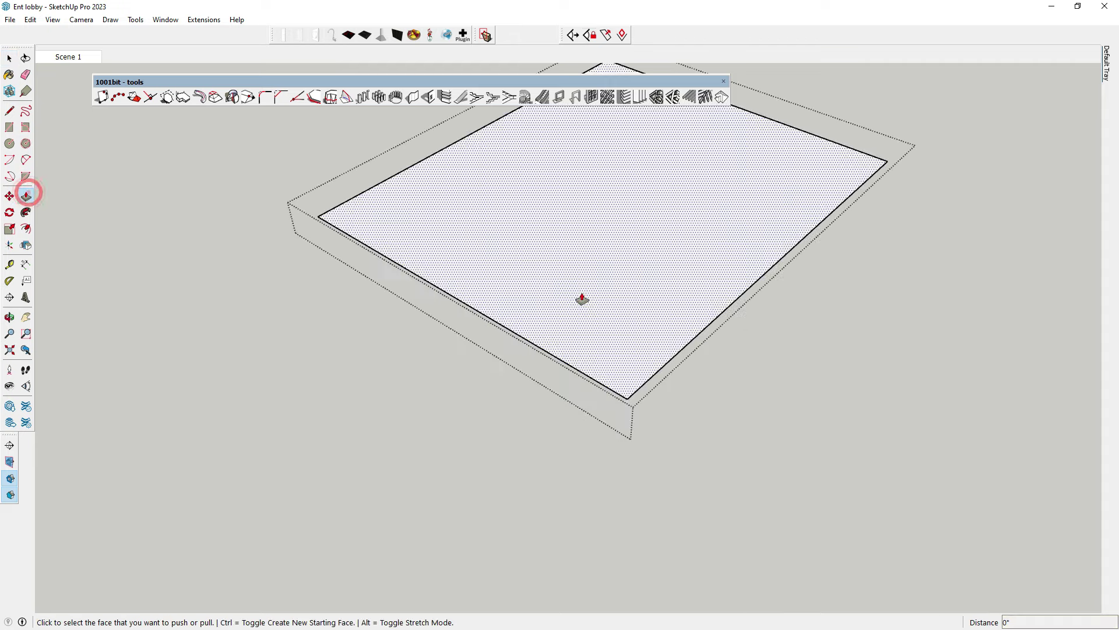
left_click(582, 293)
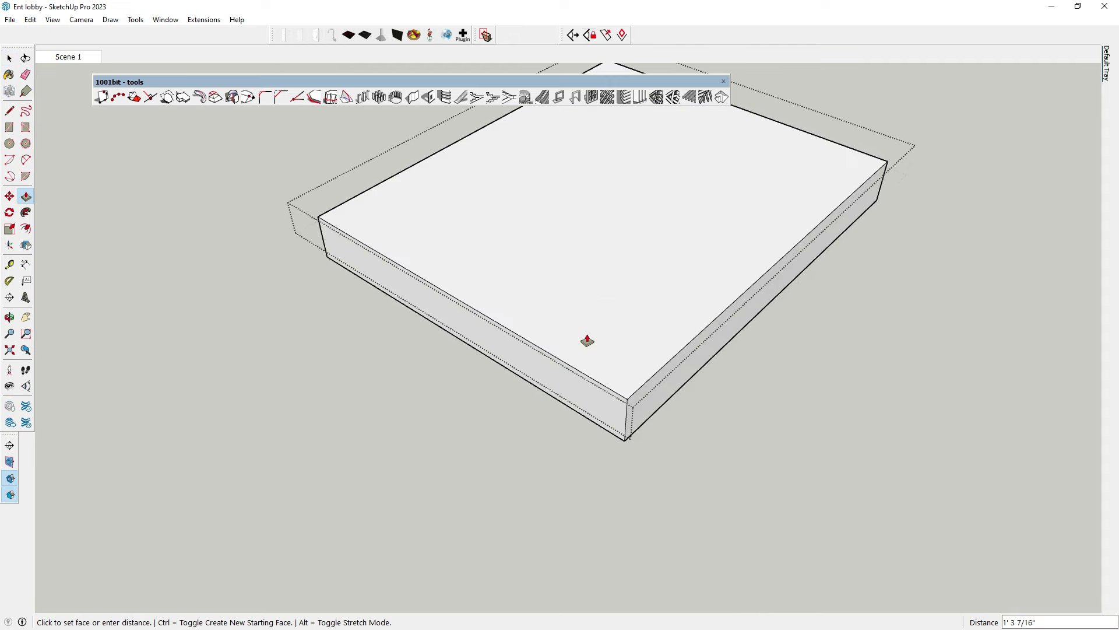
key("Return")
key("space")
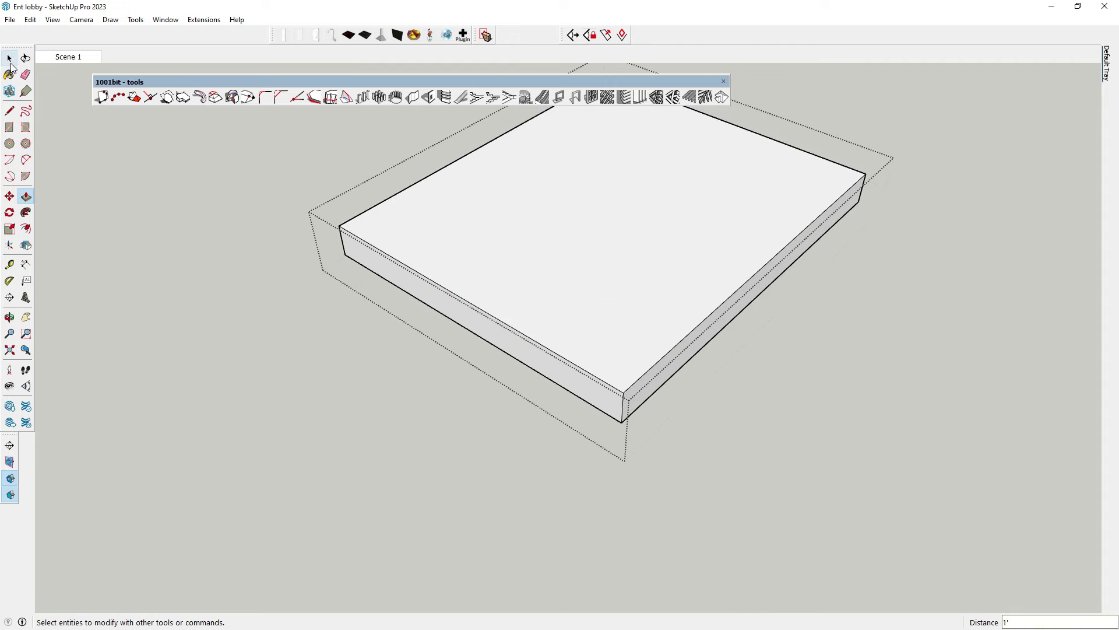
scroll(304, 324, "up", 5)
scroll(684, 357, "up", 3)
scroll(646, 303, "up", 3)
Step: Draw a rectangle starting at the wall frame corner beside the first slab
mouse_move(646, 308)
middle_mouse_down()
mouse_move(446, 246)
mouse_move(482, 527)
mouse_move(495, 517)
middle_mouse_up()
scroll(481, 523, "up", 2)
scroll(448, 511, "down", 3)
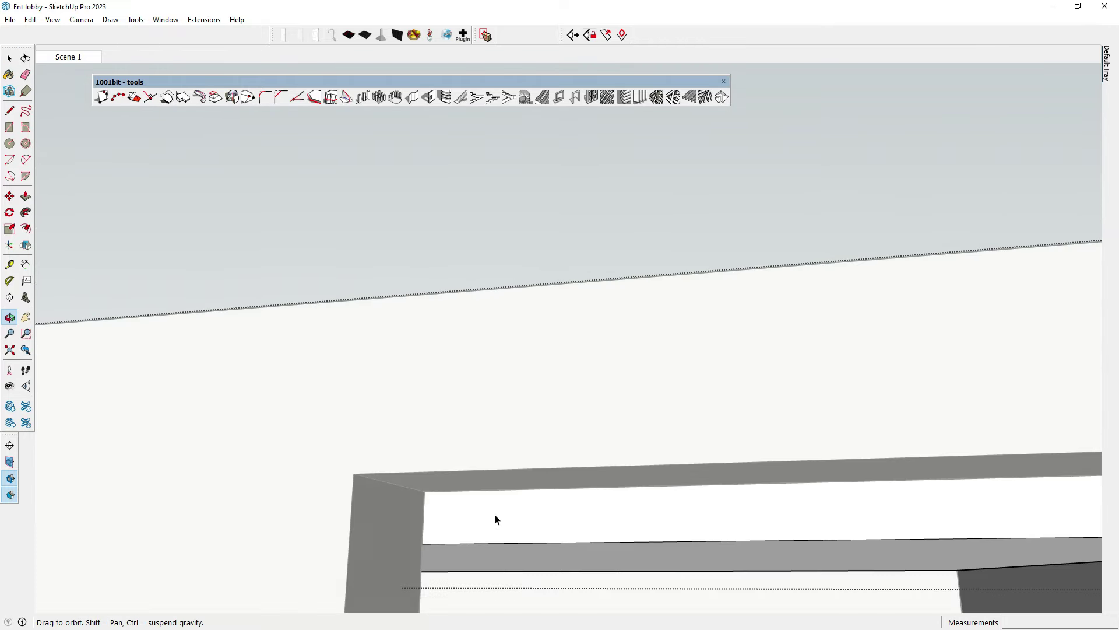
left_click(9, 128)
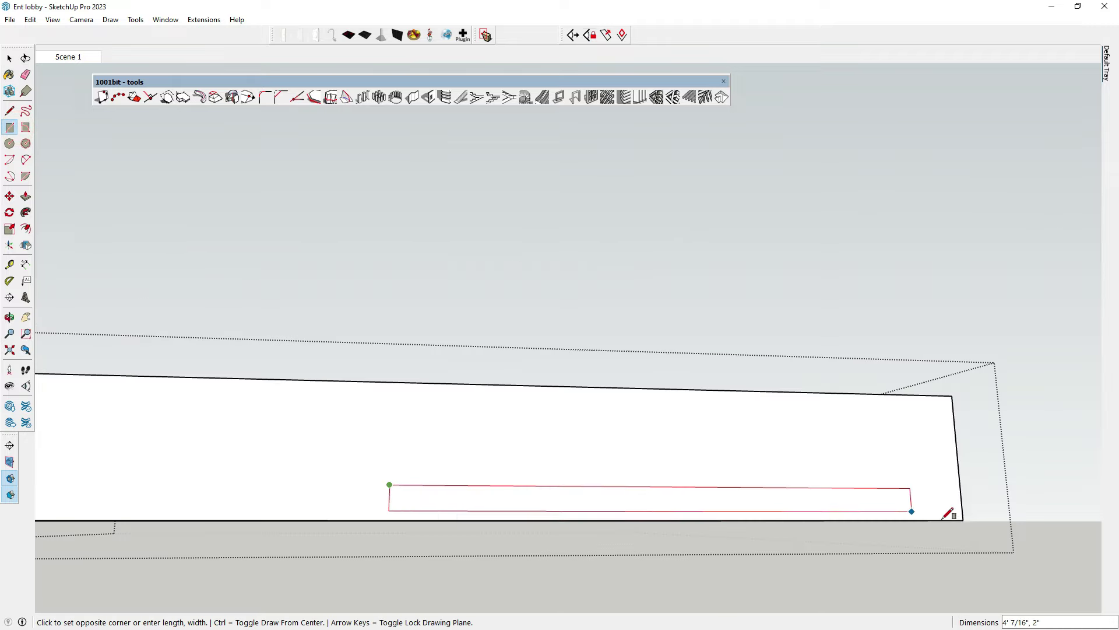
left_click(429, 479)
scroll(429, 479, "up", 3)
left_click(963, 519)
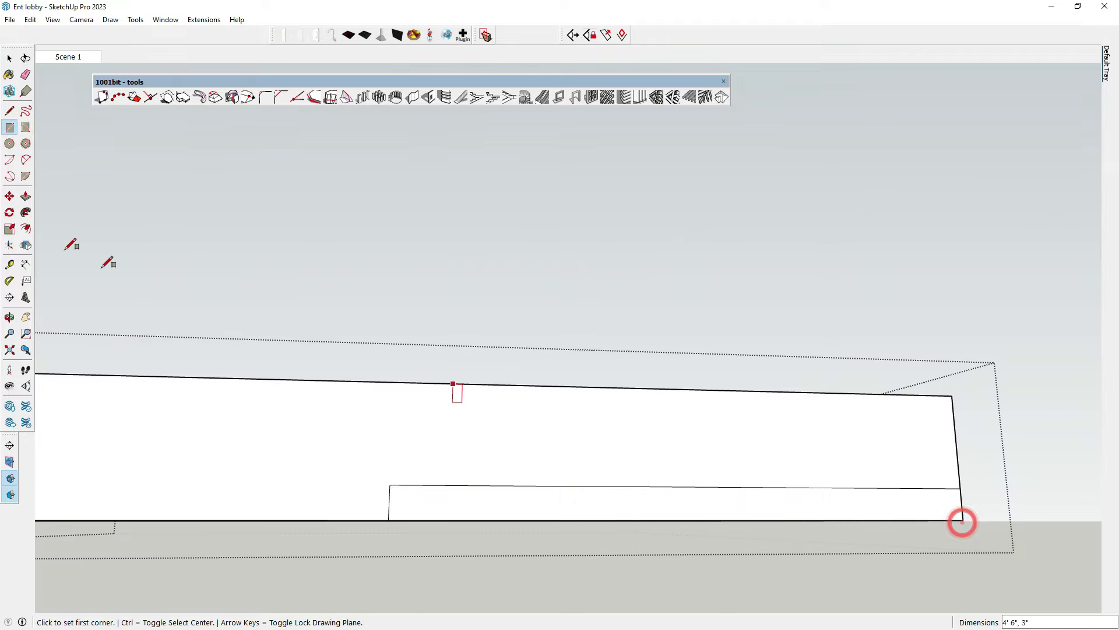
Step: Push/pull the new rectangle outward into a slab and erase edges to notch its far end
left_click(26, 196)
left_click(478, 490)
left_click(560, 481)
mouse_move(560, 481)
middle_mouse_down()
mouse_move(556, 513)
mouse_move(781, 516)
mouse_move(762, 267)
mouse_move(804, 242)
mouse_move(825, 575)
mouse_move(620, 413)
mouse_move(492, 415)
mouse_move(513, 330)
mouse_move(722, 309)
mouse_move(419, 379)
mouse_move(570, 354)
mouse_move(565, 404)
mouse_move(529, 282)
middle_mouse_up()
scroll(620, 412, "down", 5)
key("e")
scroll(412, 385, "up", 2)
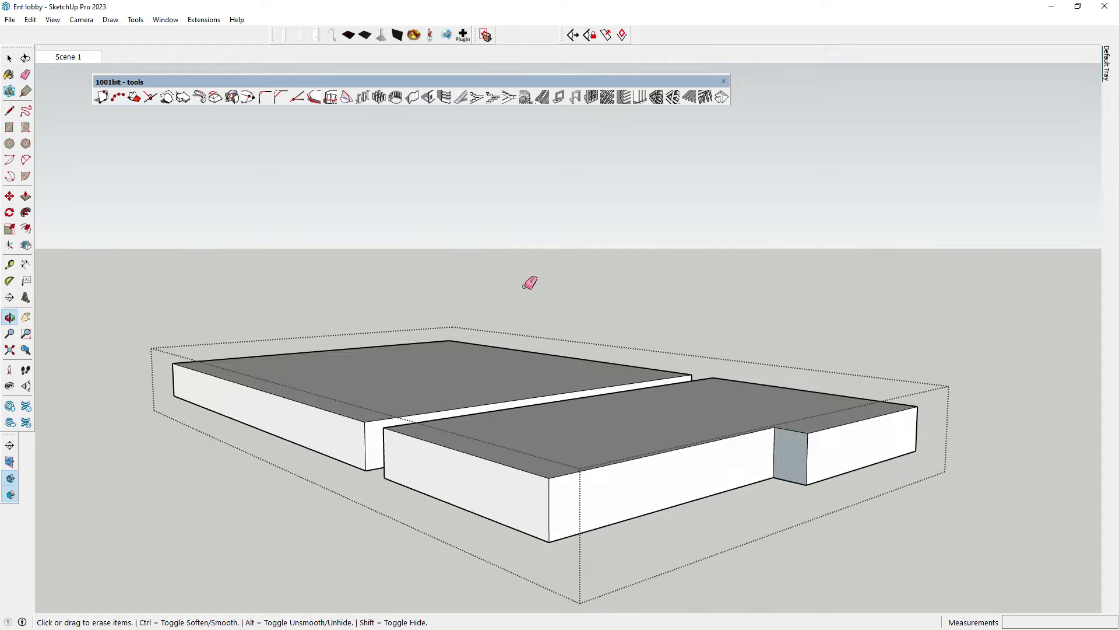
scroll(529, 282, "down", 3)
left_click(10, 60)
scroll(729, 421, "up", 2)
Step: Reverse the orientation of the small recessed face
right_click(747, 410)
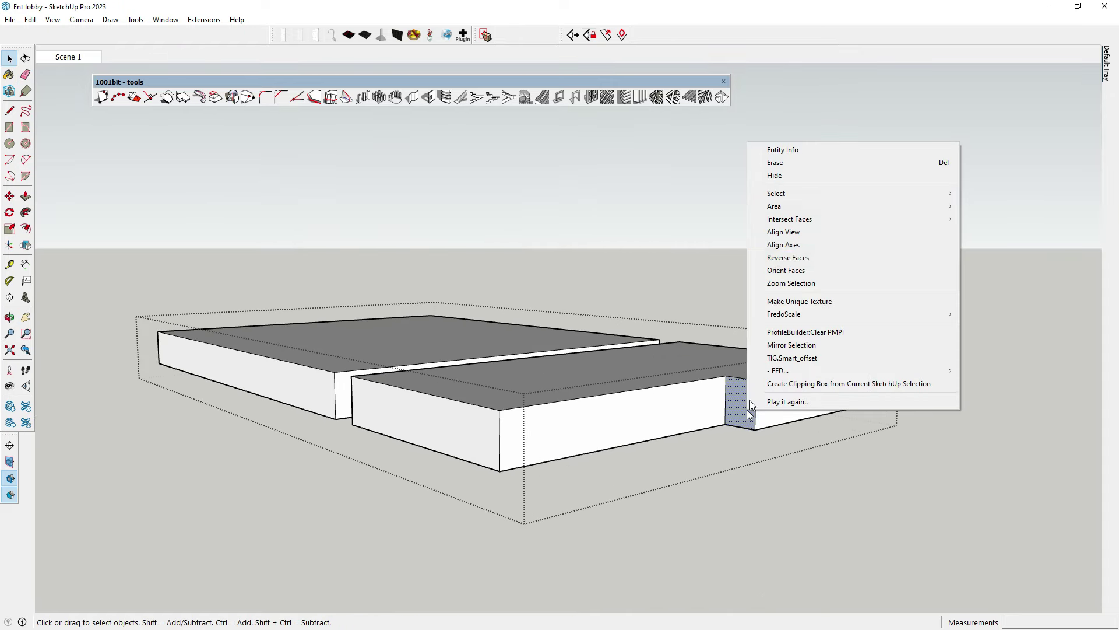
left_click(779, 257)
scroll(579, 220, "down", 3)
middle_click_drag(579, 220, 547, 312)
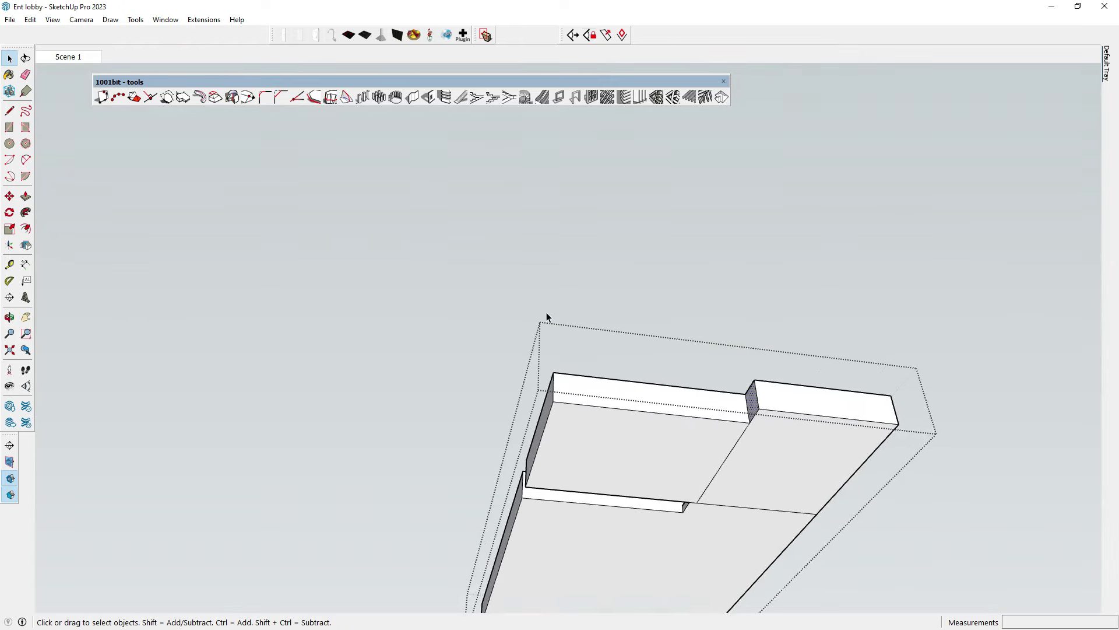
scroll(555, 382, "up", 2)
middle_click_drag(554, 382, 654, 420)
Step: Erase the edges splitting the slabs' top face into one continuous face
left_click(25, 74)
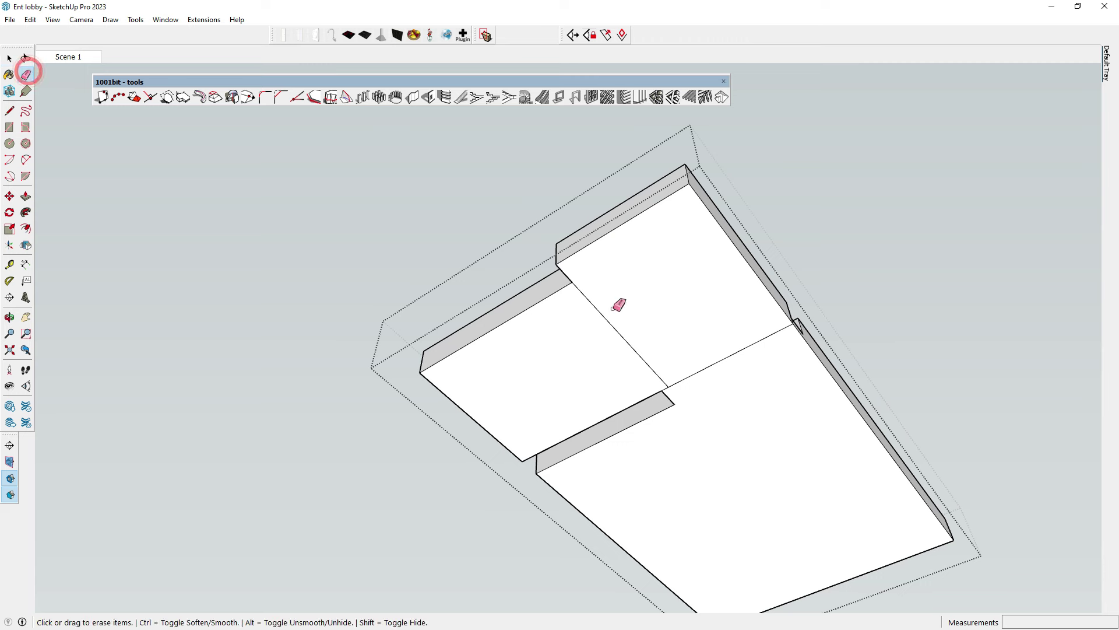
left_click_drag(598, 312, 714, 373)
middle_click_drag(715, 373, 669, 385)
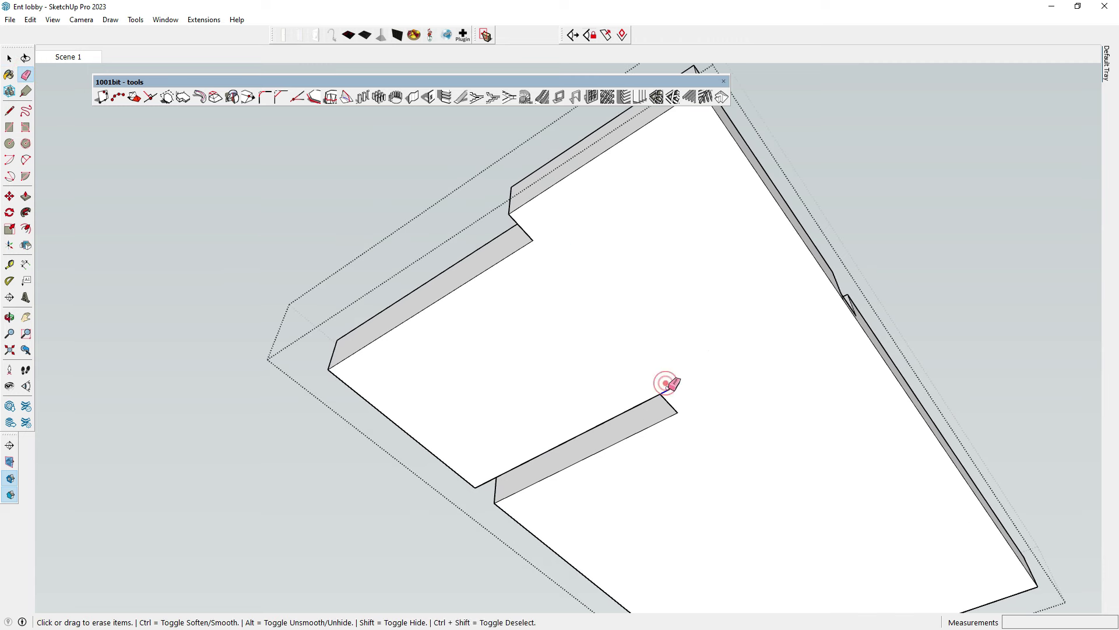
mouse_move(709, 350)
middle_mouse_down()
mouse_move(731, 196)
mouse_move(637, 180)
mouse_move(619, 142)
middle_mouse_up()
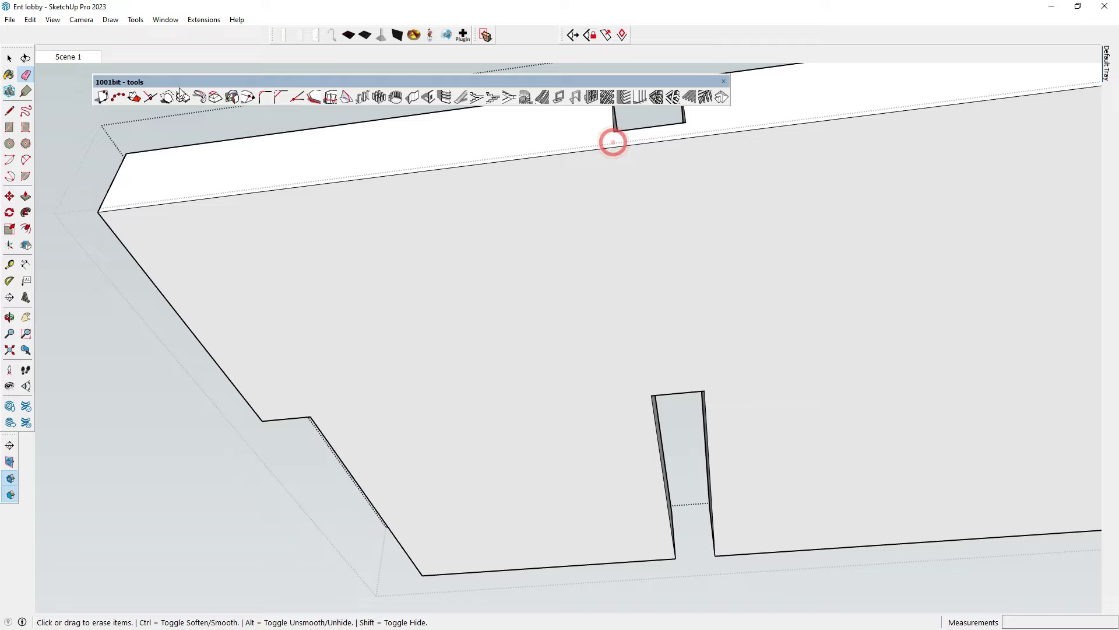
Step: Return to Select and switch to the Top standard view
left_click(9, 58)
middle_click_drag(341, 253, 138, 177)
key("F2")
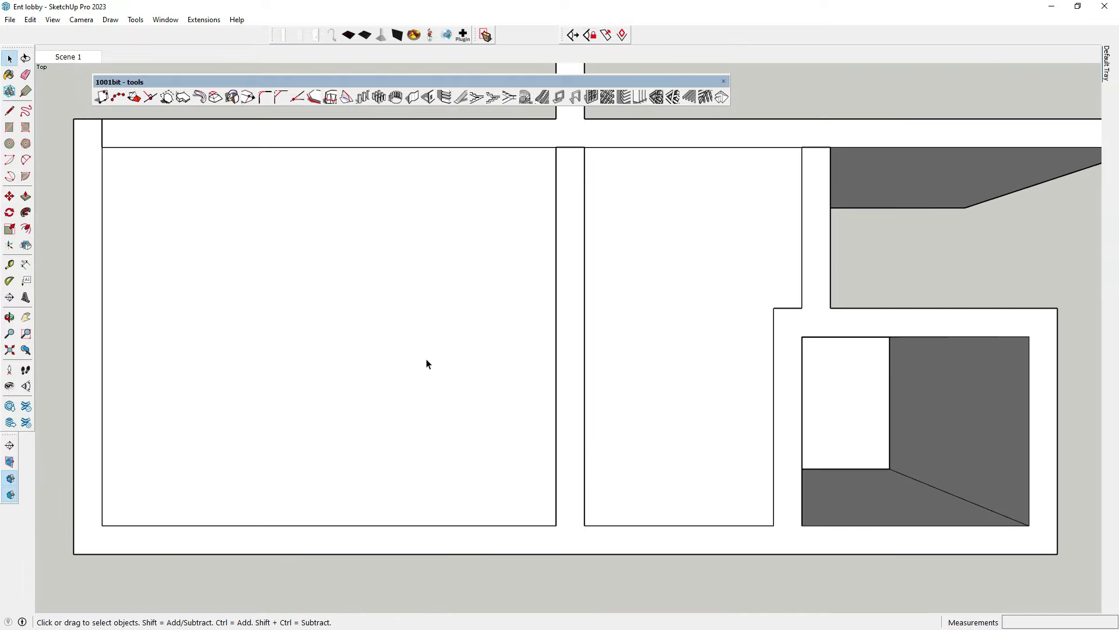
Step: Switch to the back view and hide the wall1 tag to reveal the interior
scroll(537, 493, "down", 3)
mouse_move(538, 493)
middle_mouse_down()
mouse_move(540, 278)
mouse_move(754, 438)
mouse_move(609, 477)
middle_mouse_up()
key("F3")
left_click(457, 213)
left_click(551, 214)
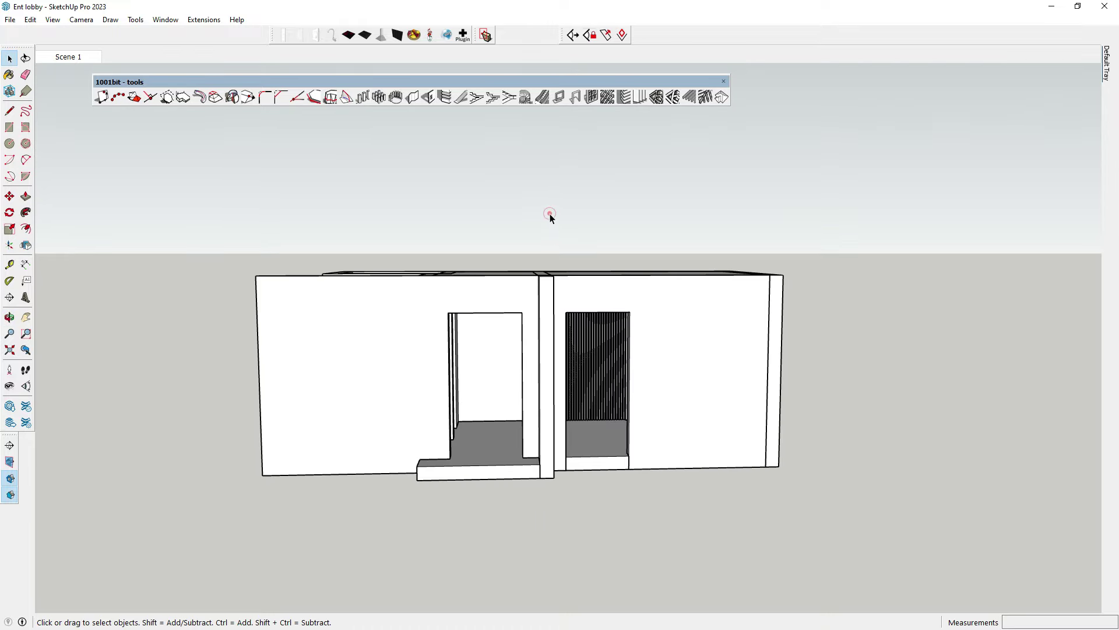
left_click(563, 36)
left_click(576, 124)
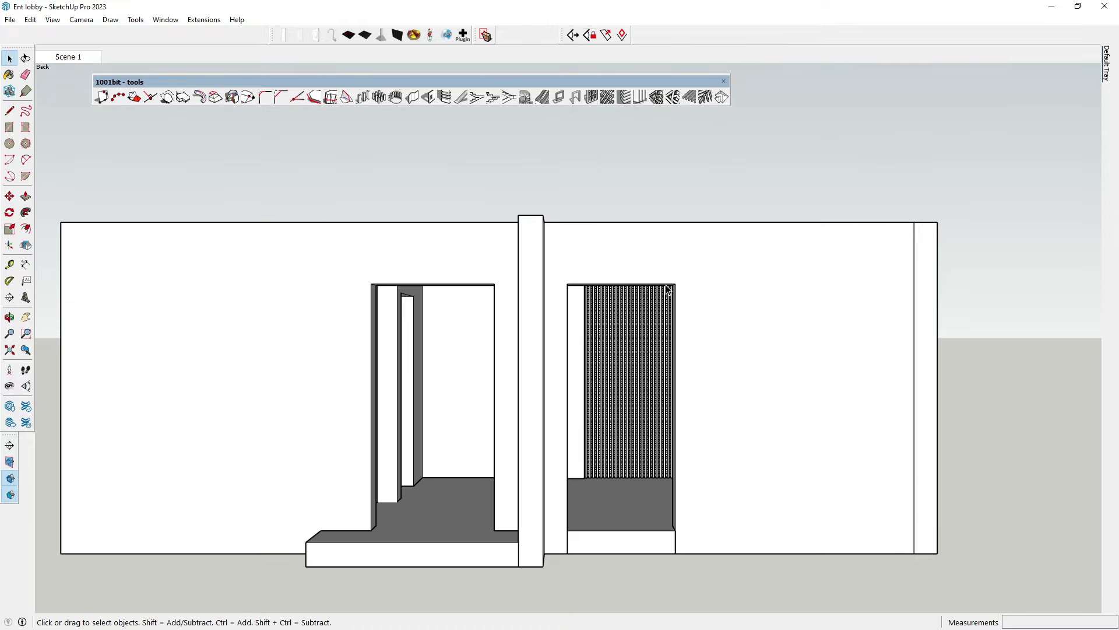
mouse_move(1105, 65)
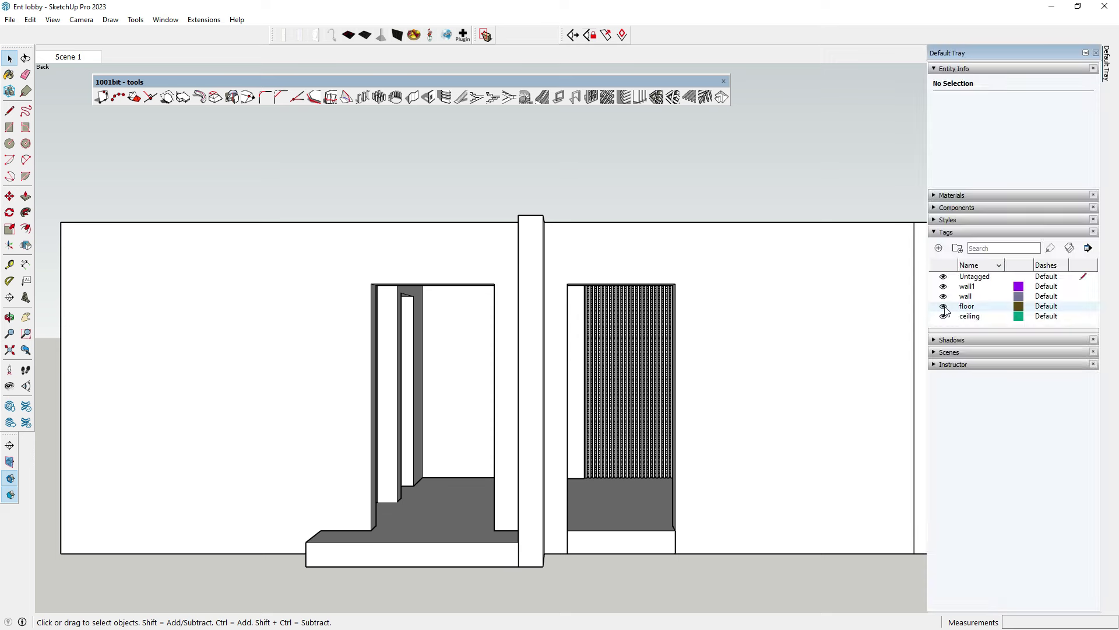
left_click(943, 286)
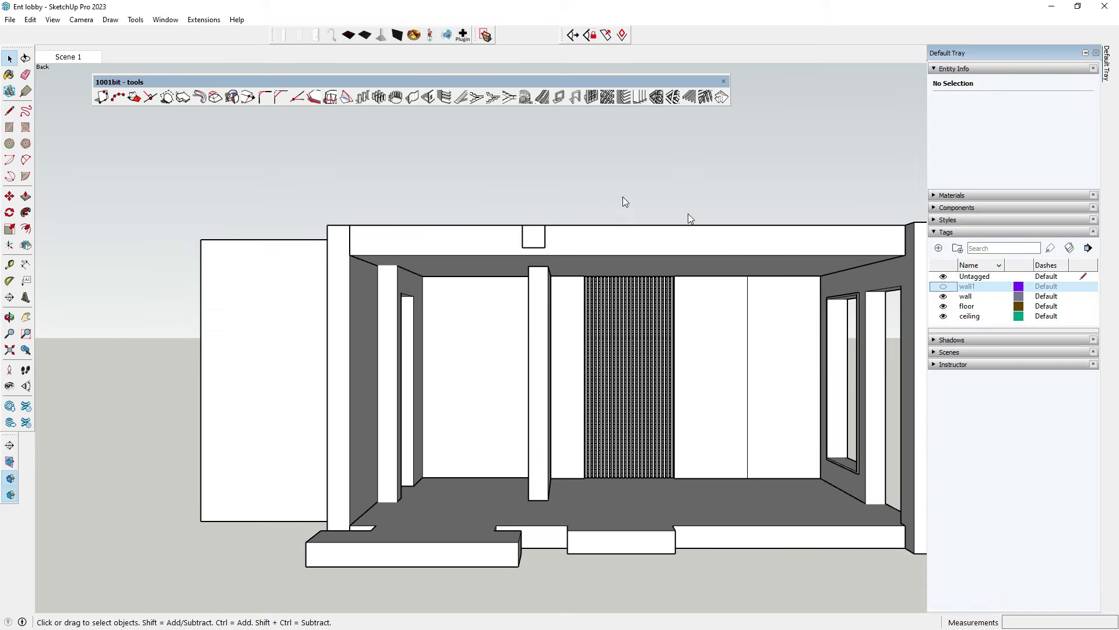
Step: Zoom into the lobby and save the view as a new Scene 2
scroll(897, 462, "up", 2)
scroll(758, 472, "up", 2)
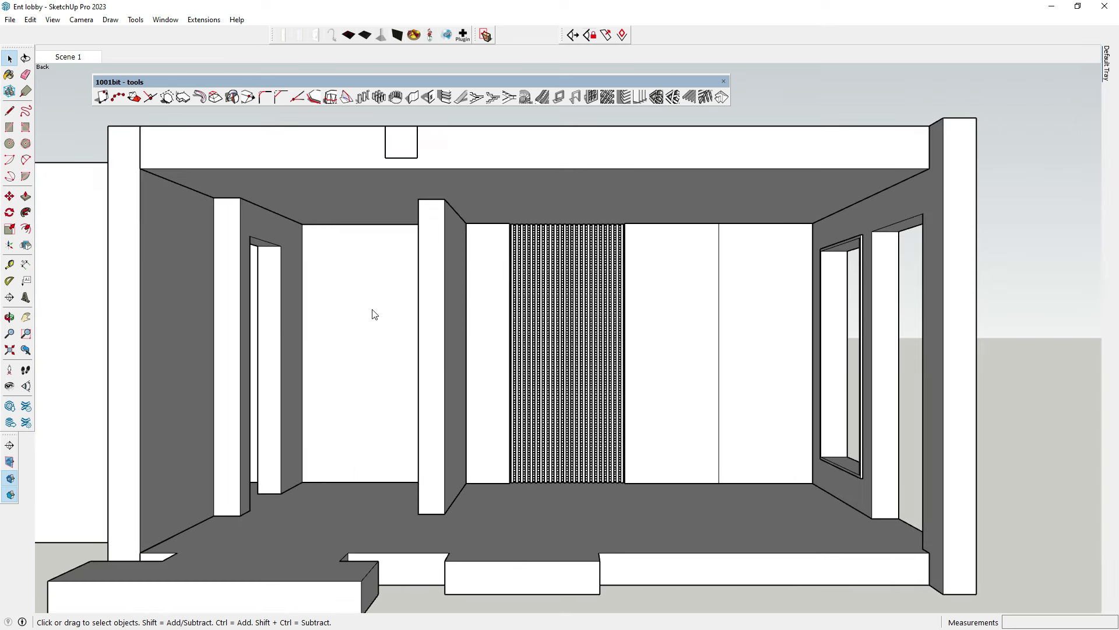
scroll(332, 278, "up", 1)
scroll(477, 318, "up", 1)
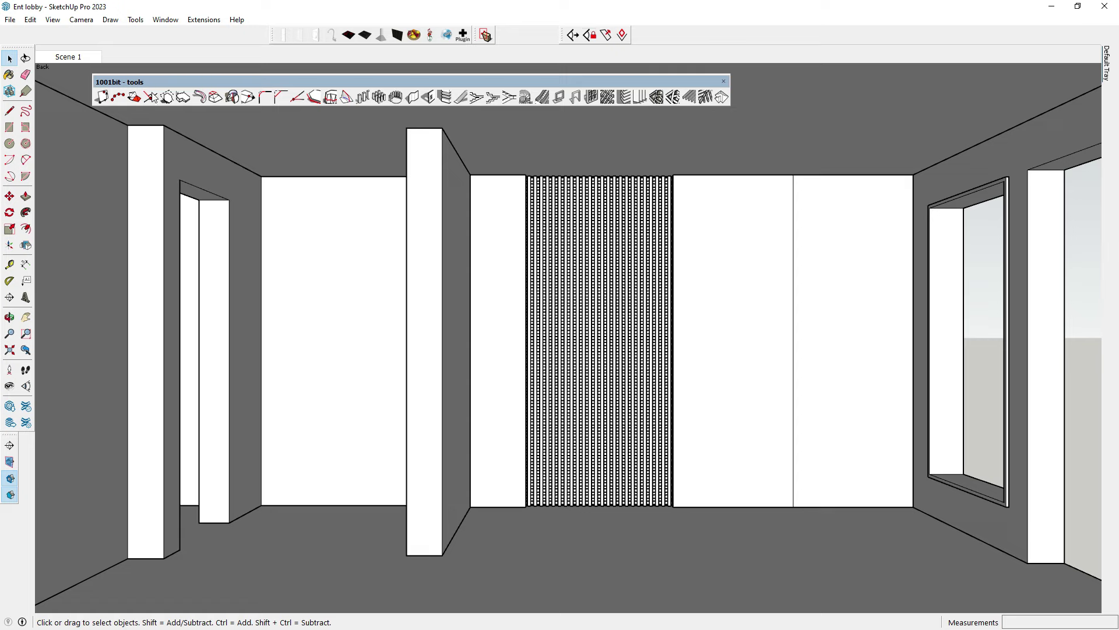
right_click(85, 58)
left_click(105, 97)
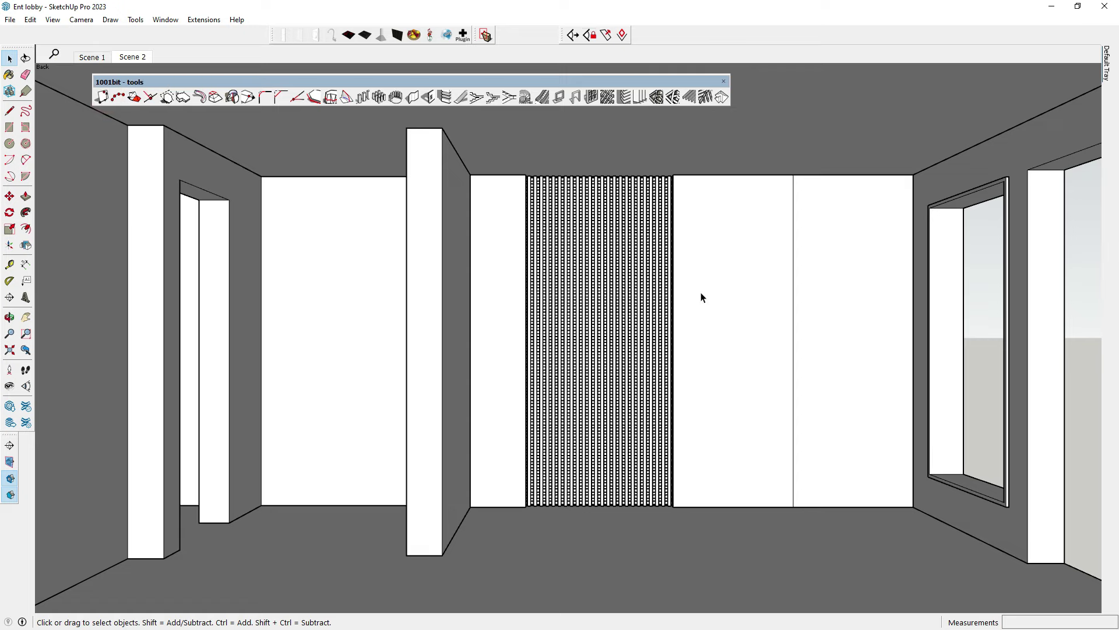
key("Page_Up")
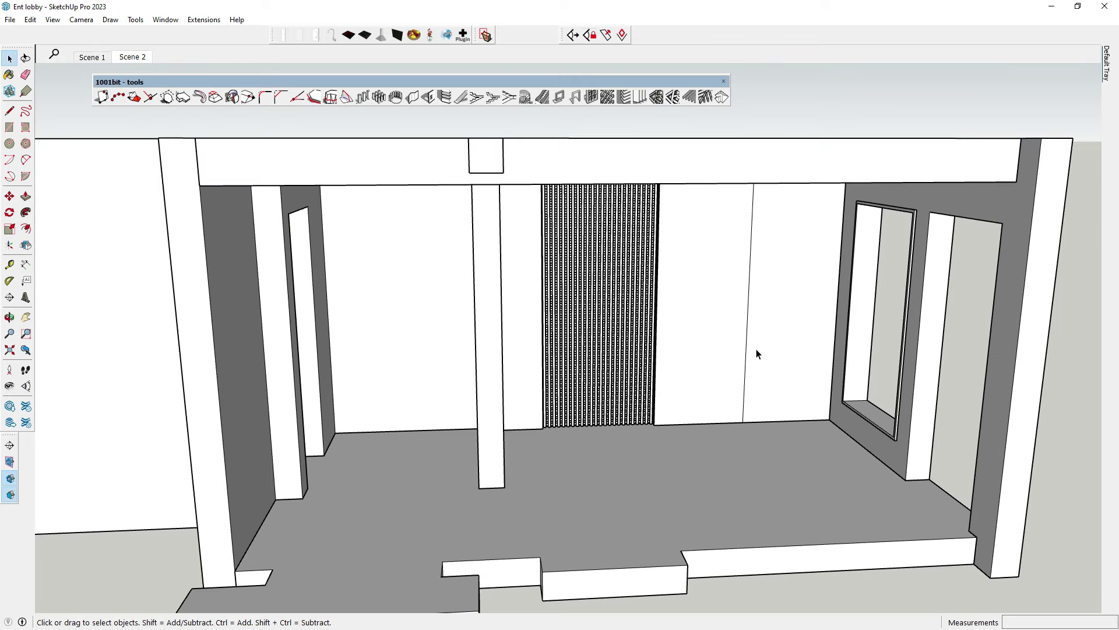
middle_click_drag(622, 369, 458, 434)
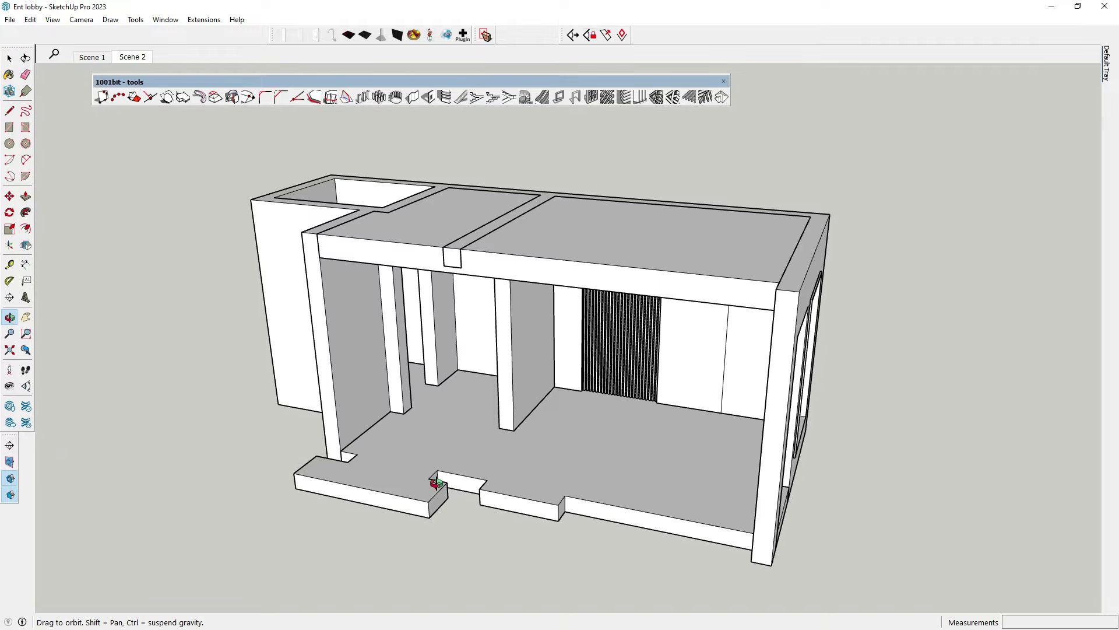
left_click_drag(457, 435, 512, 326)
key("space")
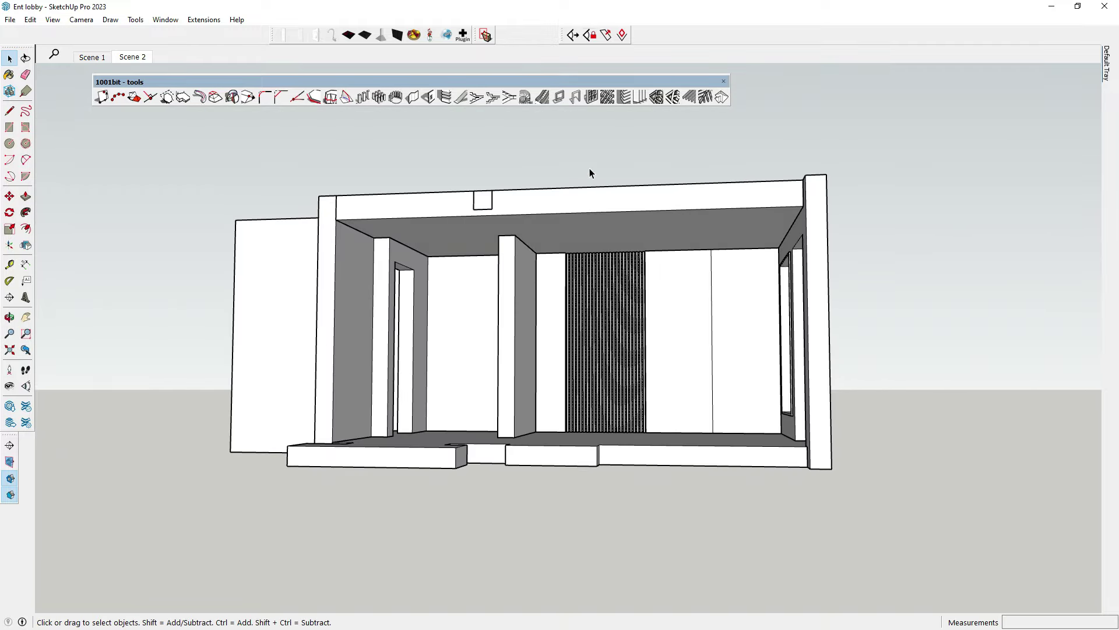
left_click(589, 168)
scroll(607, 355, "up", 2)
scroll(640, 365, "up", 2)
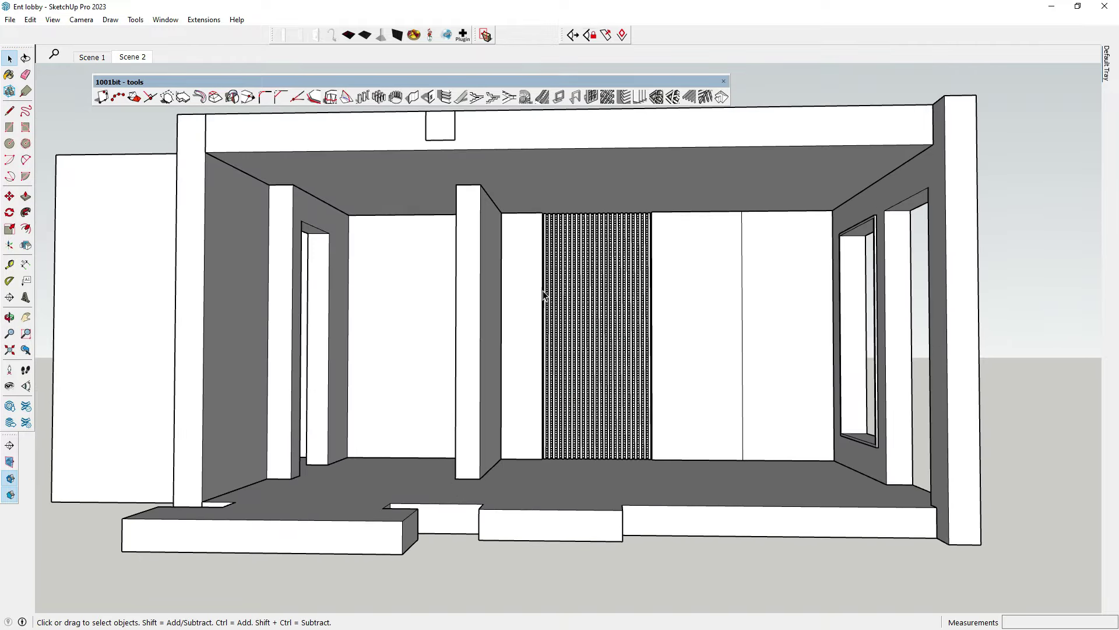
scroll(552, 298, "up", 1)
scroll(491, 379, "up", 2)
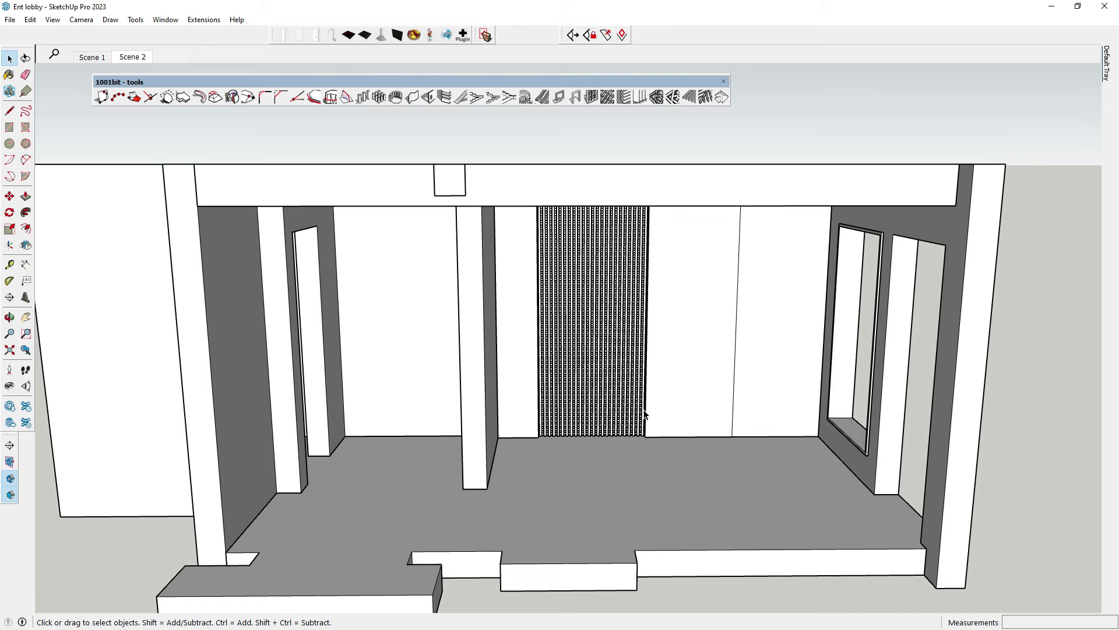
scroll(728, 374, "up", 2)
scroll(739, 338, "up", 1)
scroll(717, 335, "up", 2)
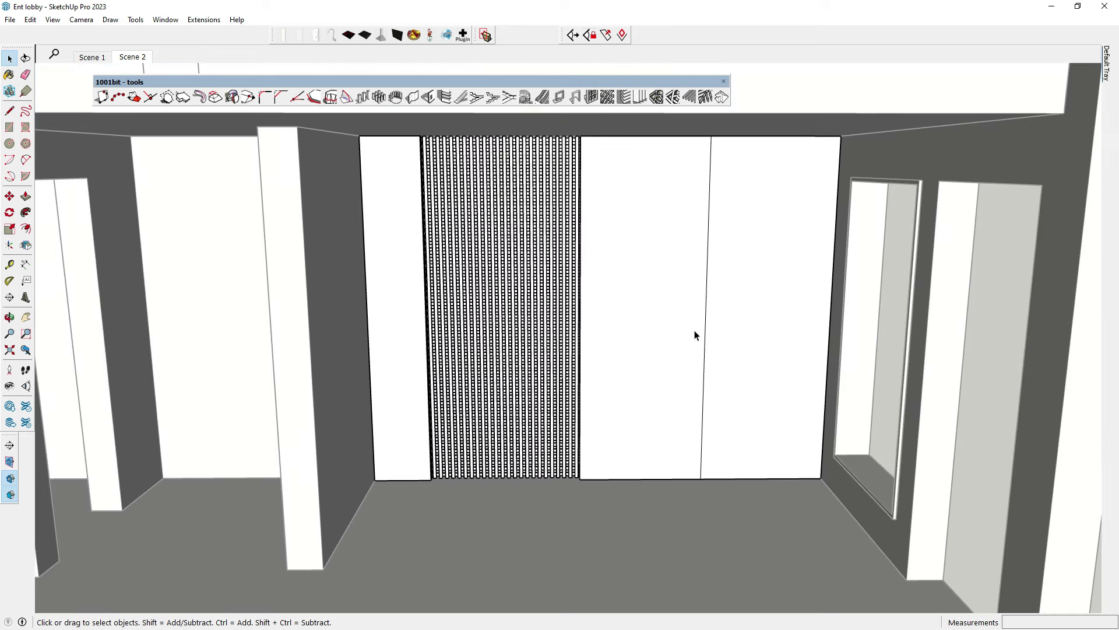
Step: Inside the wall group, delete the grille and select the middle edge
double_click(720, 330)
left_click(717, 251)
key("Delete")
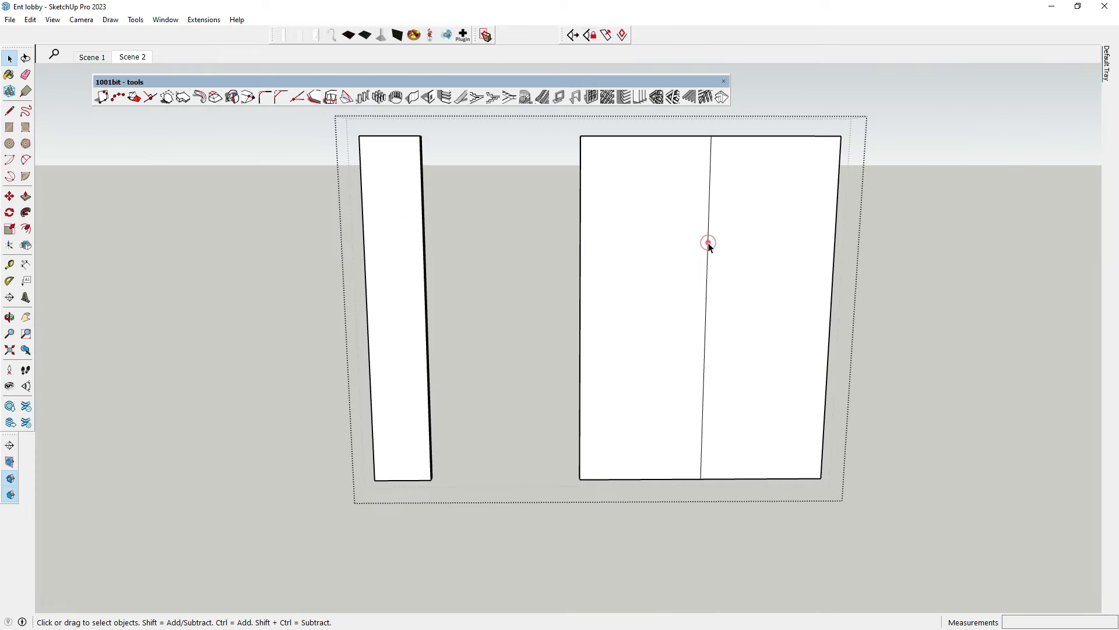
scroll(708, 242, "down", 2)
left_click(663, 163)
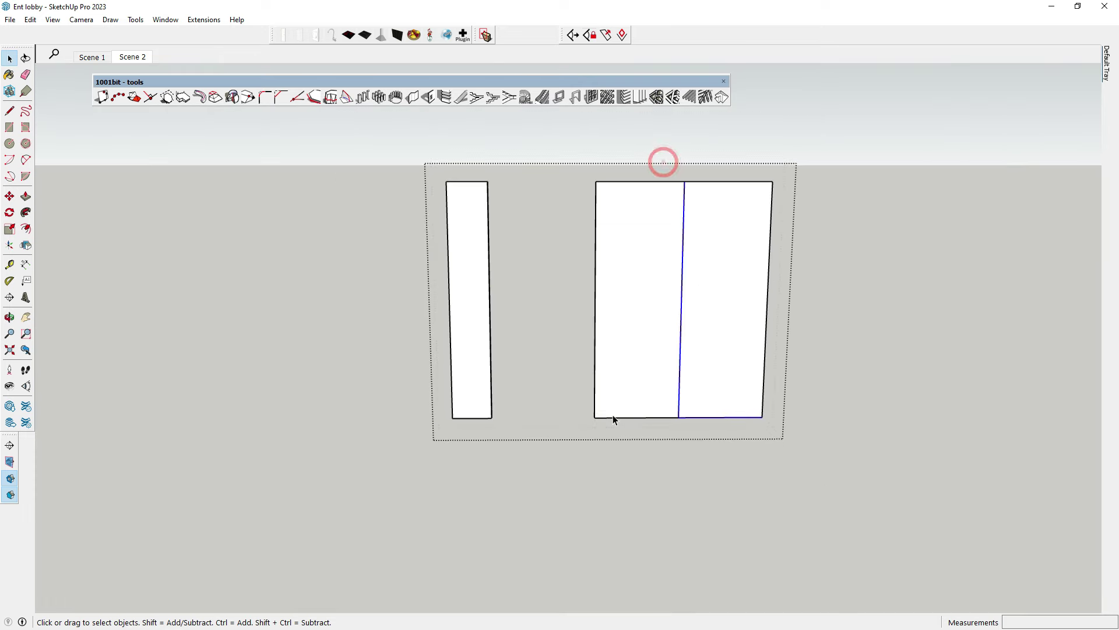
Step: Copy the middle edge 1/8" over using Move with Ctrl
left_click(9, 196)
middle_click_drag(676, 501, 686, 507)
scroll(752, 204, "up", 4)
left_click(622, 224)
key("ctrl")
type("1/8")
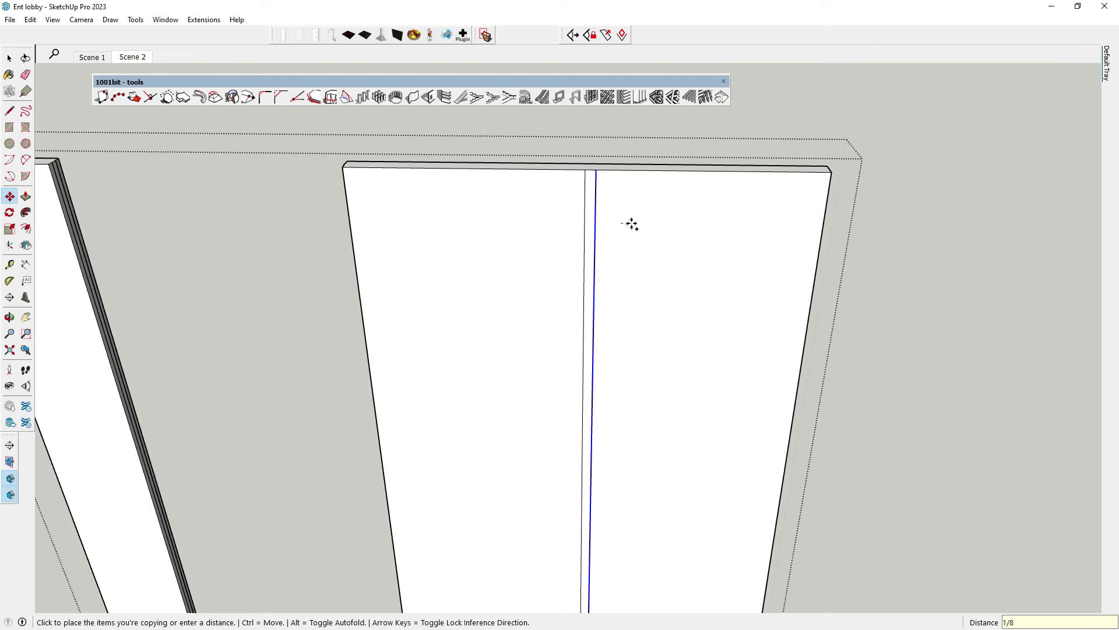
key("Return")
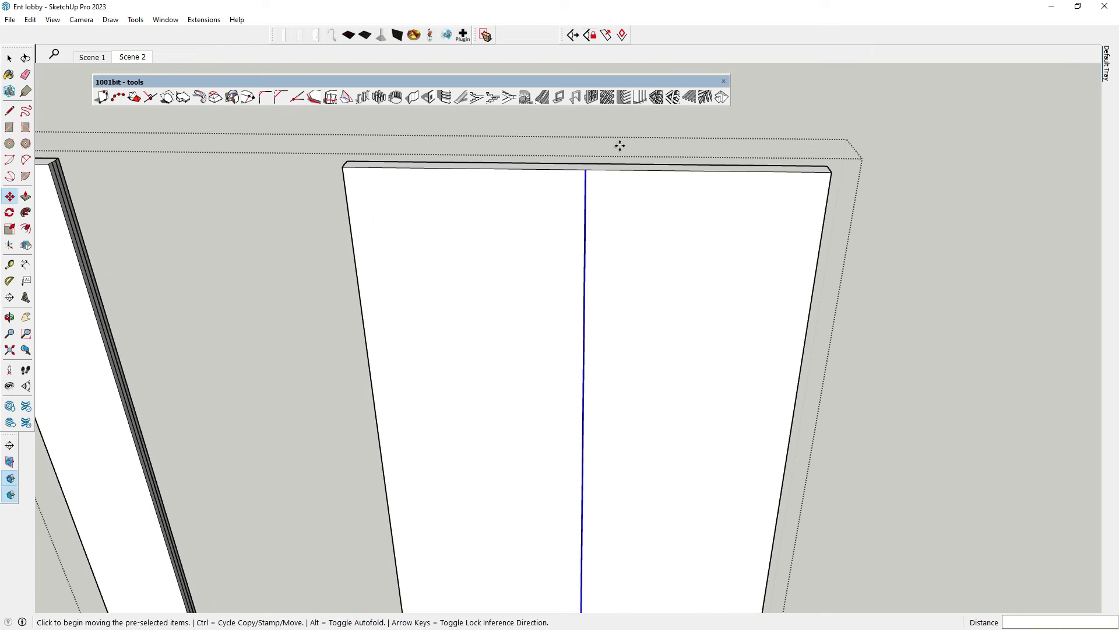
Step: Cancel a second edge copy and return to the Scene 2 room view
scroll(616, 146, "up", 3)
left_click(596, 175)
key("ctrl")
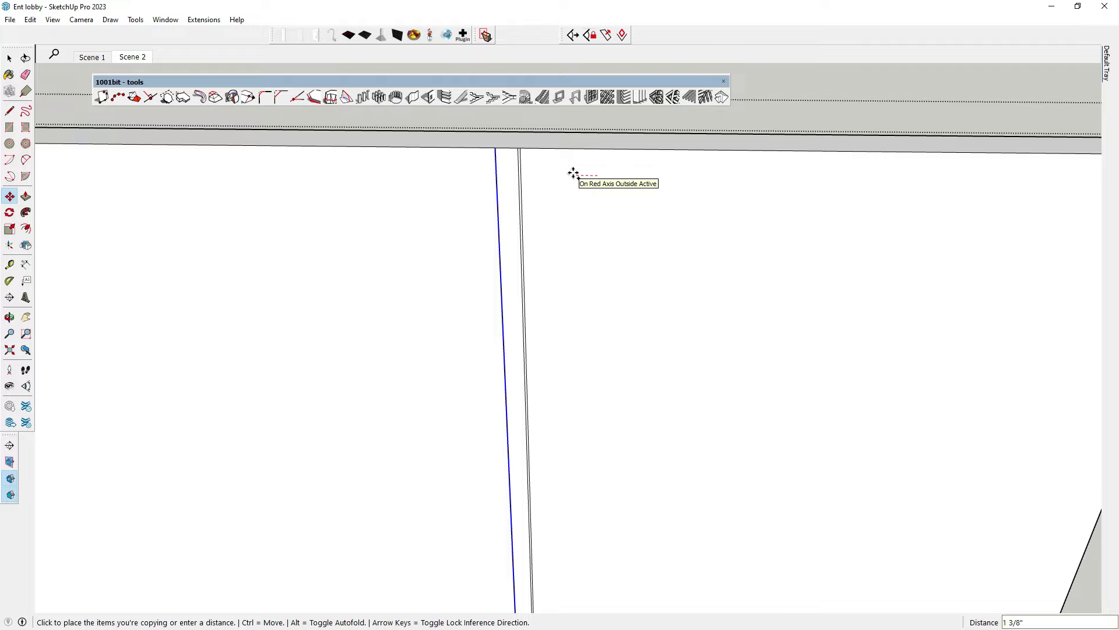
key("Escape")
key("e")
scroll(519, 165, "up", 5)
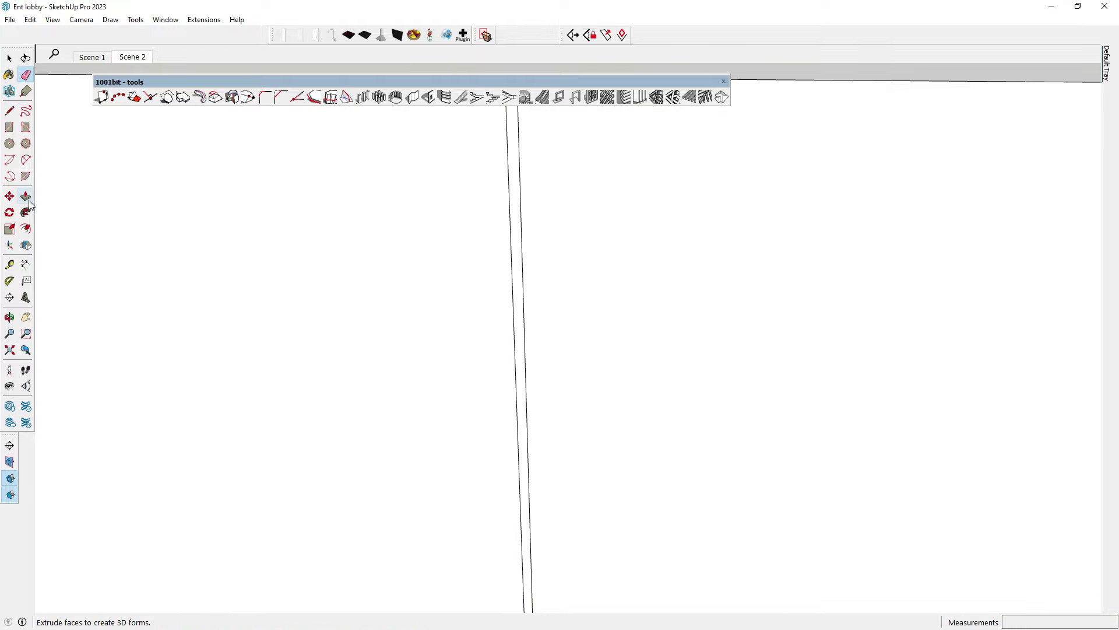
left_click(26, 196)
key("space")
left_click(132, 57)
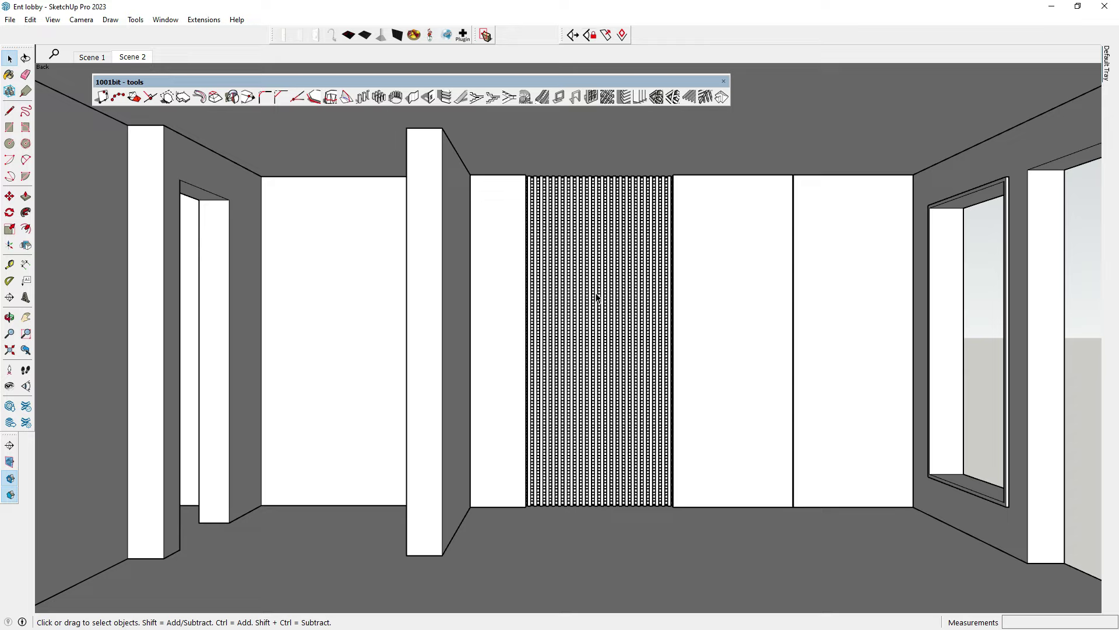
Step: Orbit to a level room view and select the back wall group holding the slatted panel
scroll(596, 297, "down", 2)
scroll(586, 309, "up", 2)
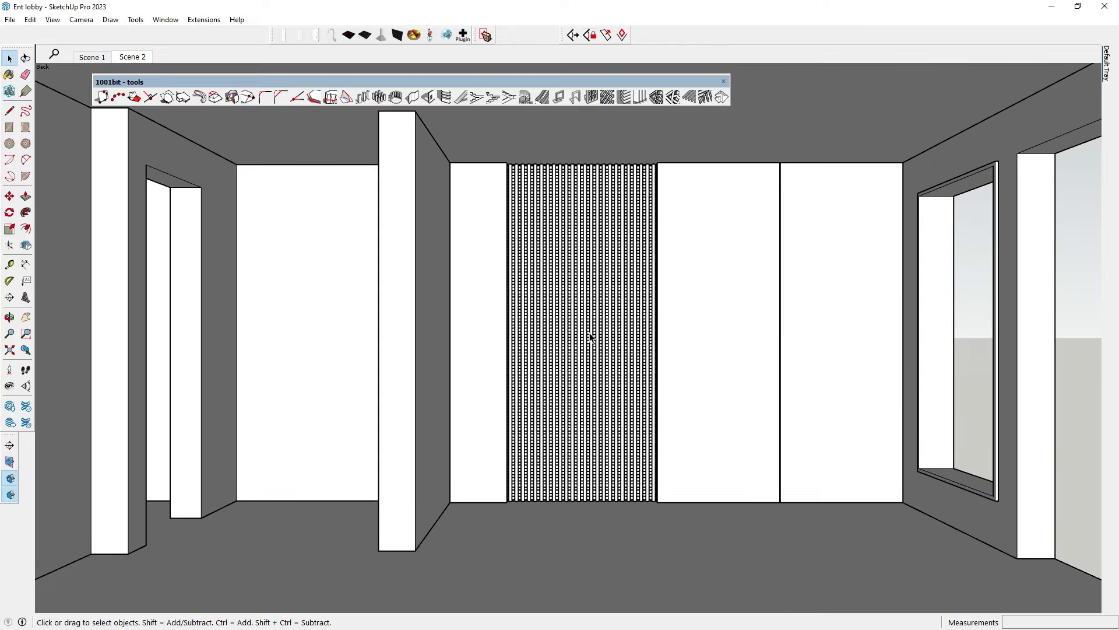
scroll(529, 412, "down", 3)
scroll(538, 444, "up", 4)
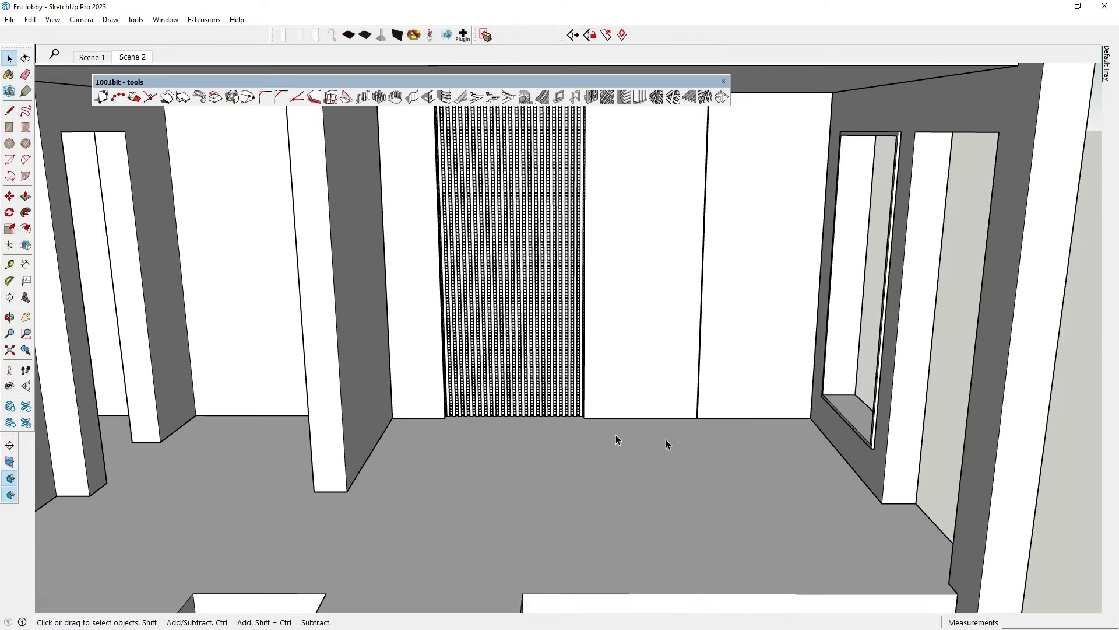
mouse_move(668, 445)
middle_mouse_down()
mouse_move(687, 467)
mouse_move(423, 411)
middle_mouse_up()
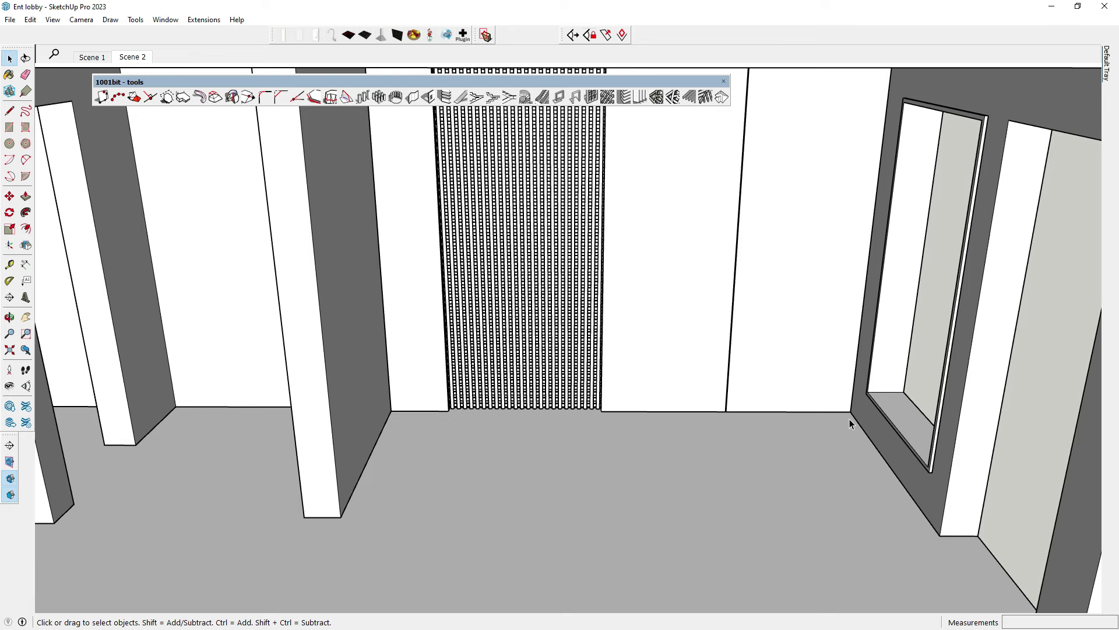
left_click(628, 341)
scroll(577, 398, "down", 2)
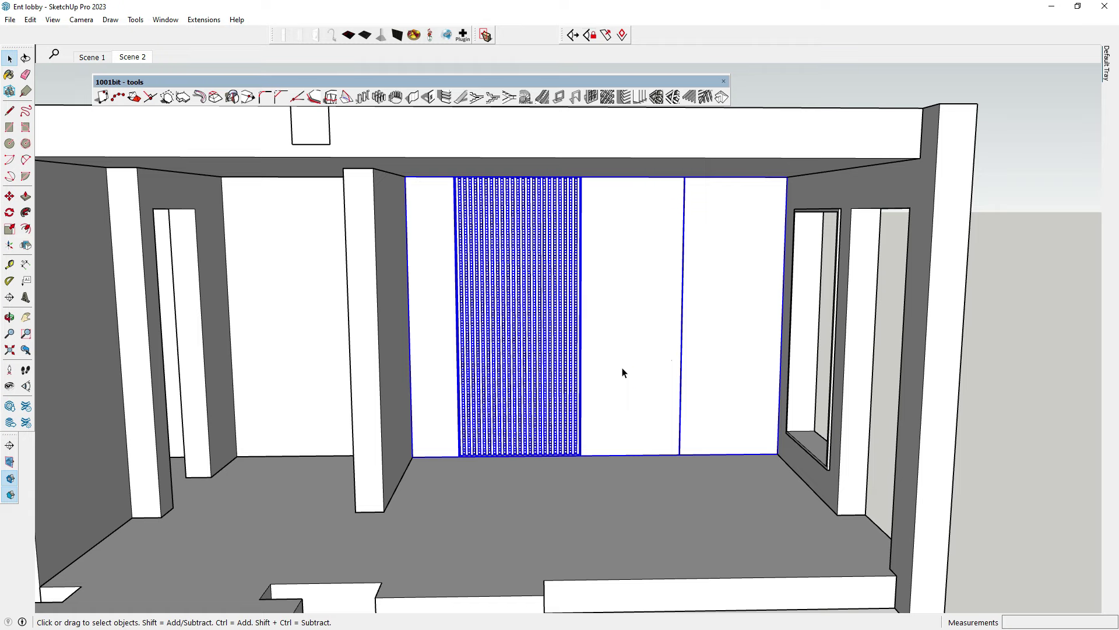
Step: Shift the slatted panel from the second to the third bay at the wall's right end, then deselect
scroll(527, 380, "down", 3)
scroll(543, 278, "up", 2)
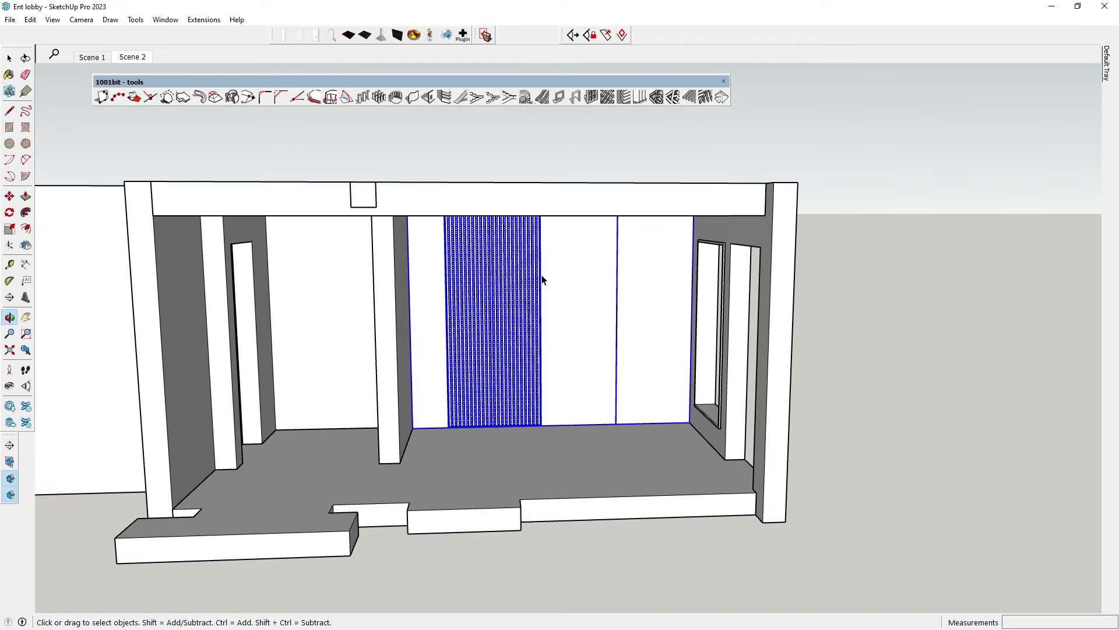
scroll(554, 289, "up", 1)
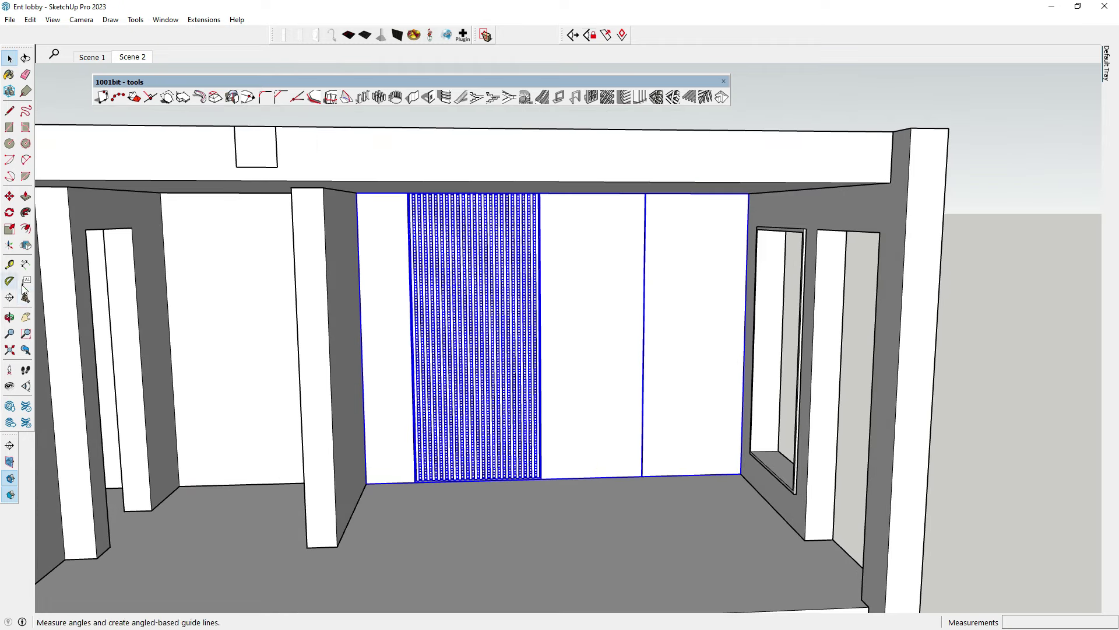
left_click(10, 57)
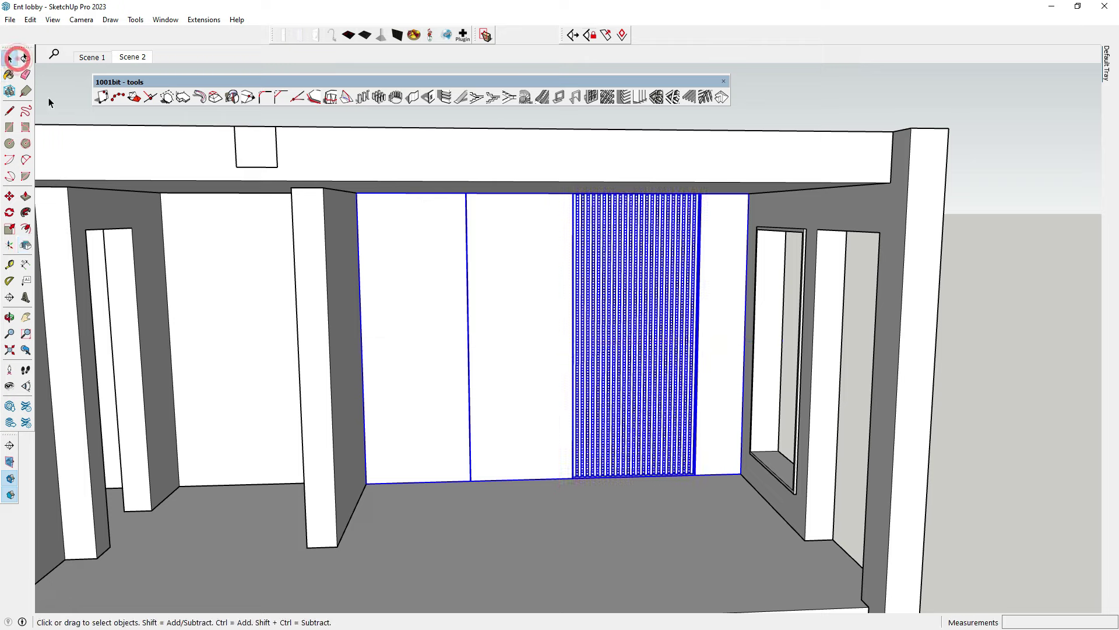
left_click(75, 115)
scroll(579, 392, "down", 3)
scroll(693, 453, "up", 2)
scroll(675, 541, "up", 2)
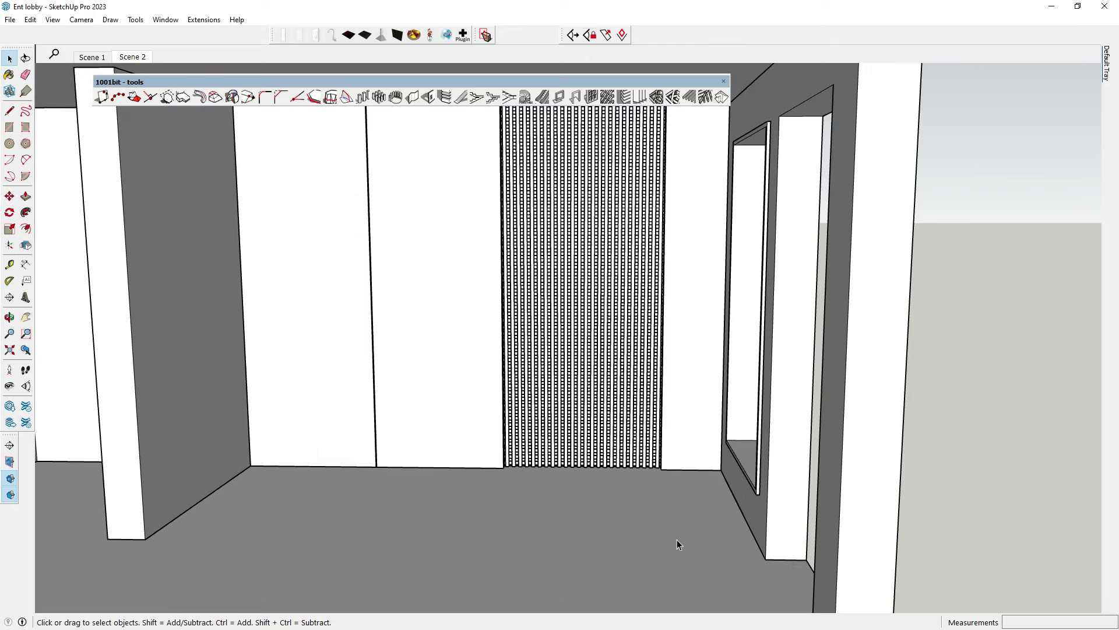
scroll(555, 424, "up", 1)
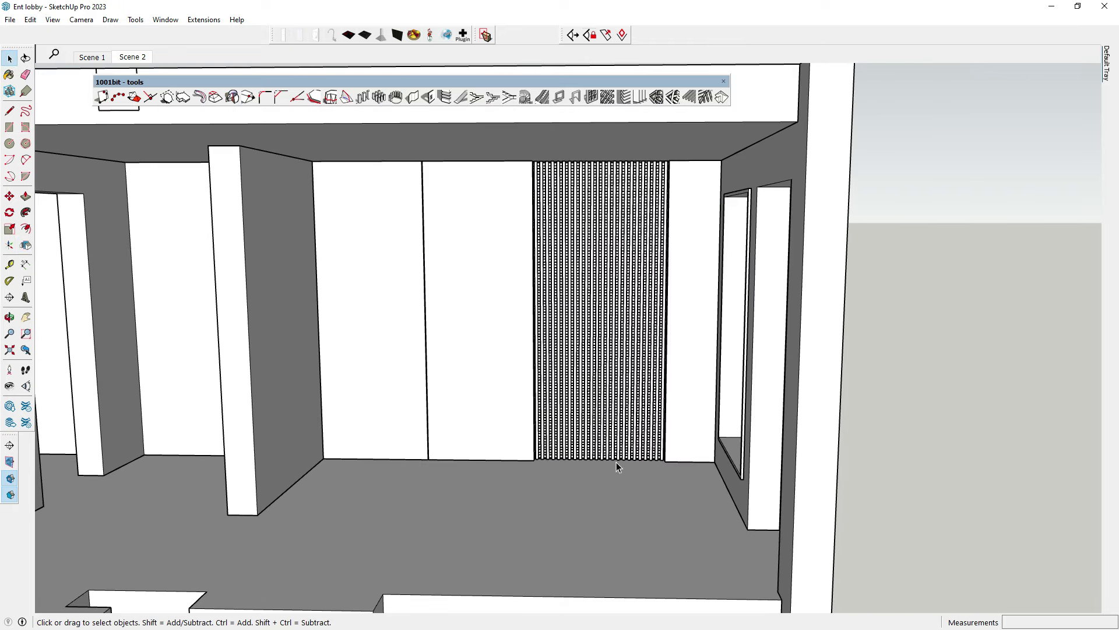
scroll(657, 369, "down", 2)
Step: Insert the door component into the right front doorway and dock the dynamic component tools
scroll(597, 211, "down", 1)
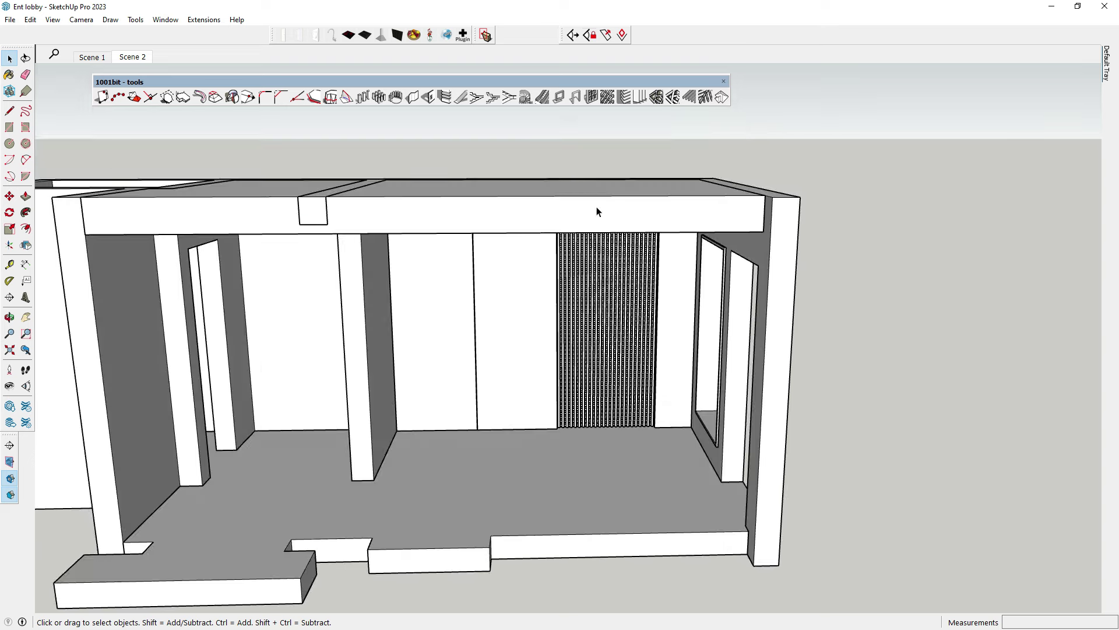
mouse_move(582, 146)
middle_mouse_down()
mouse_move(491, 211)
mouse_move(662, 380)
middle_mouse_up()
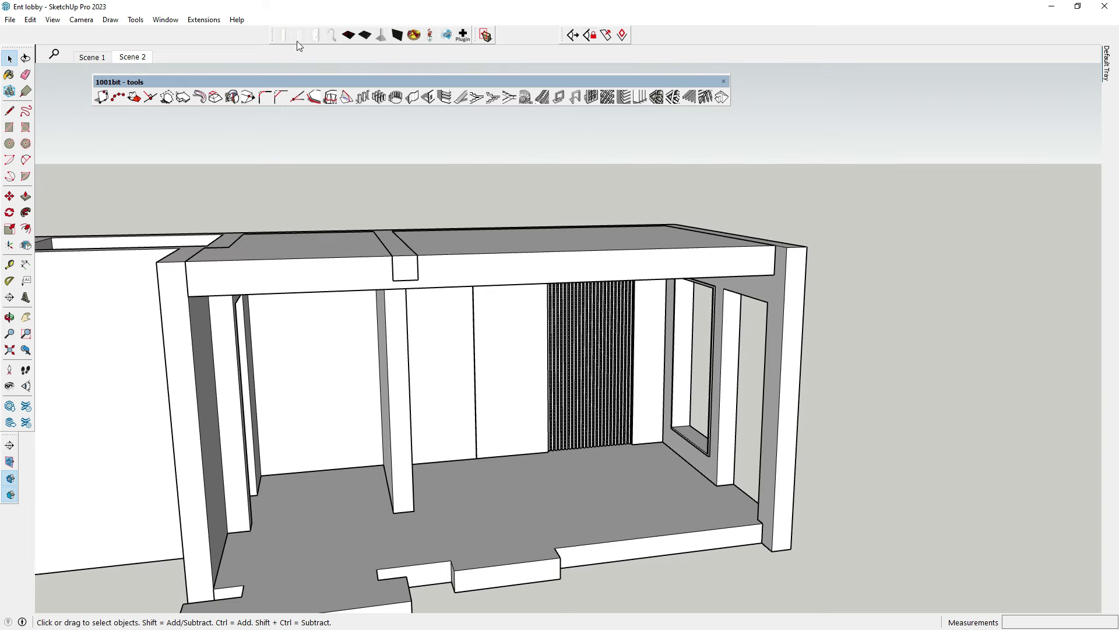
left_click(286, 36)
left_click(688, 493)
mouse_move(688, 493)
middle_mouse_down()
mouse_move(810, 521)
mouse_move(747, 475)
middle_mouse_up()
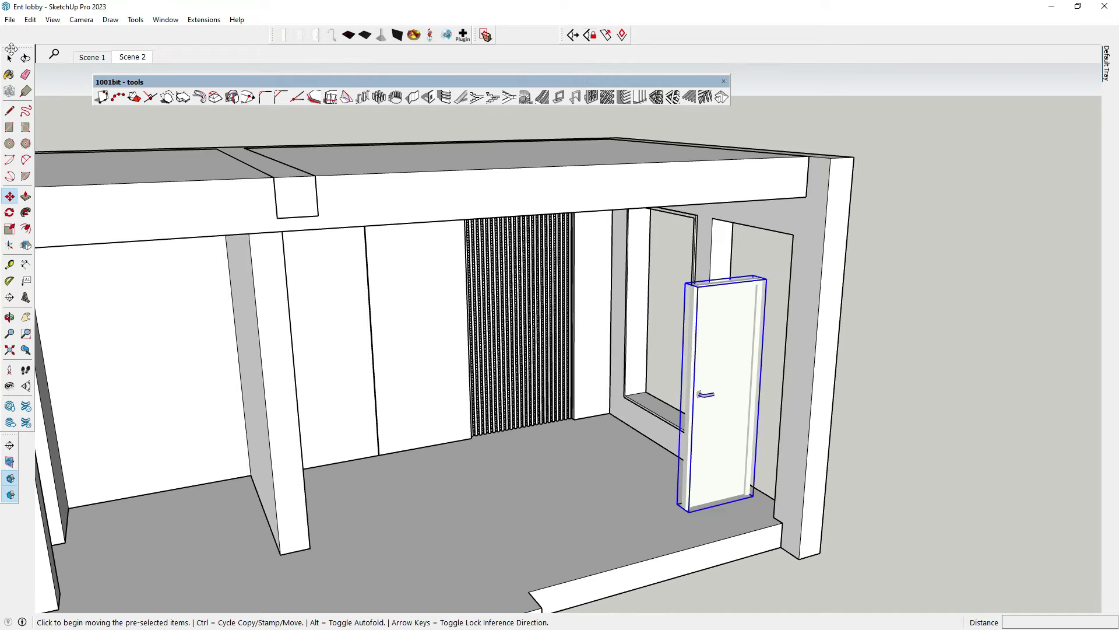
mouse_move(712, 392)
middle_mouse_down()
mouse_move(172, 237)
mouse_move(651, 412)
middle_mouse_up()
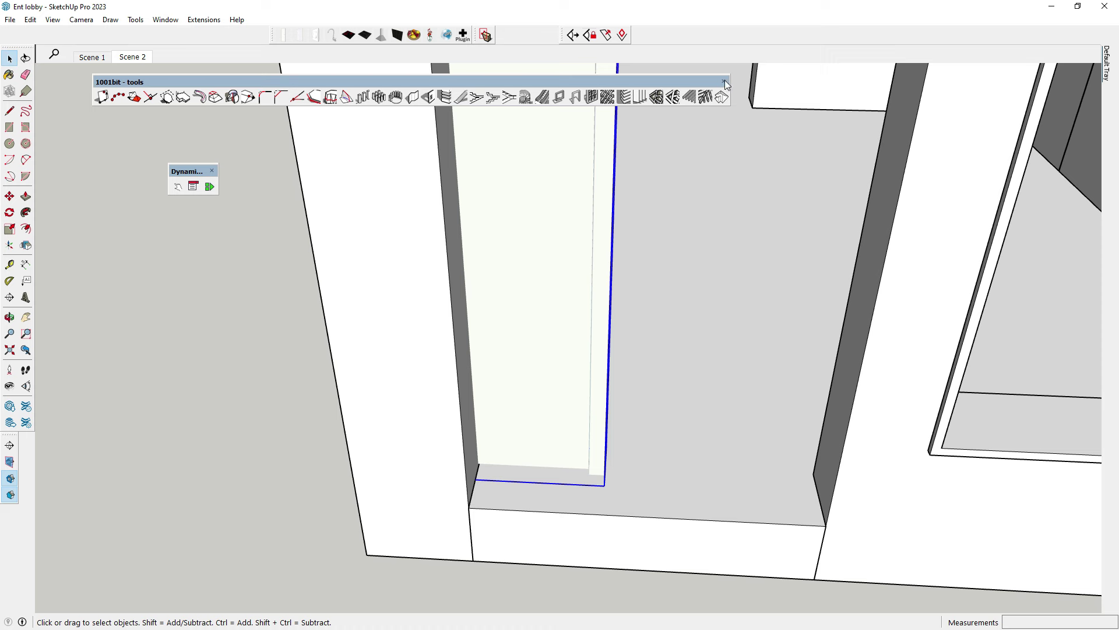
left_click(725, 82)
mouse_move(180, 171)
left_mouse_down()
mouse_move(676, 42)
mouse_move(695, 25)
left_mouse_up()
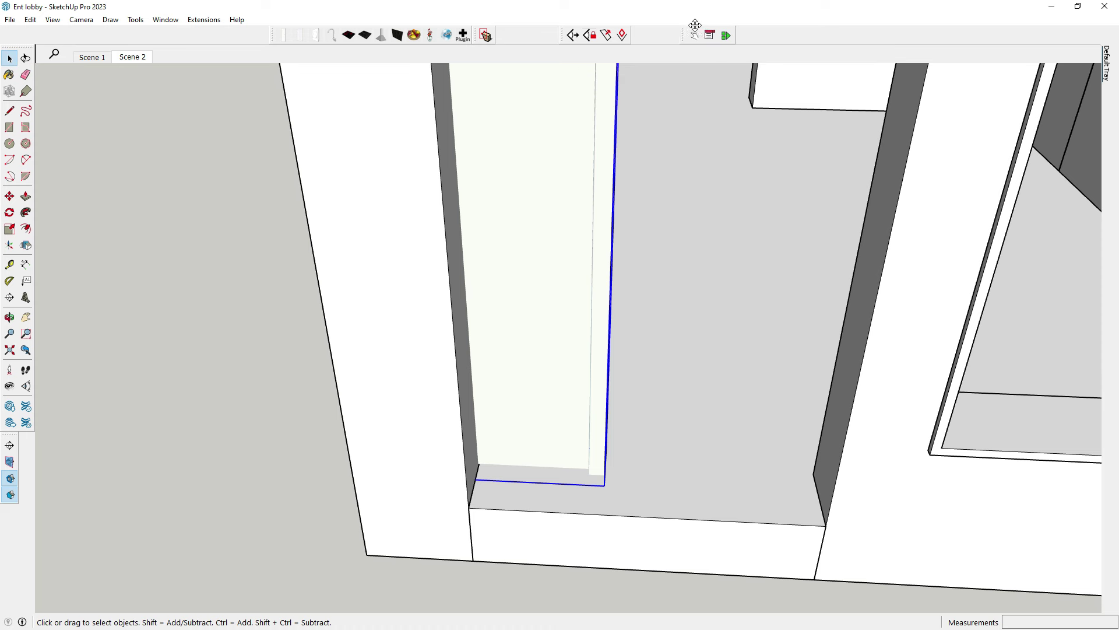
Step: Move the door about 2' 2 7/16" so it sits closed in its frame
left_click(10, 196)
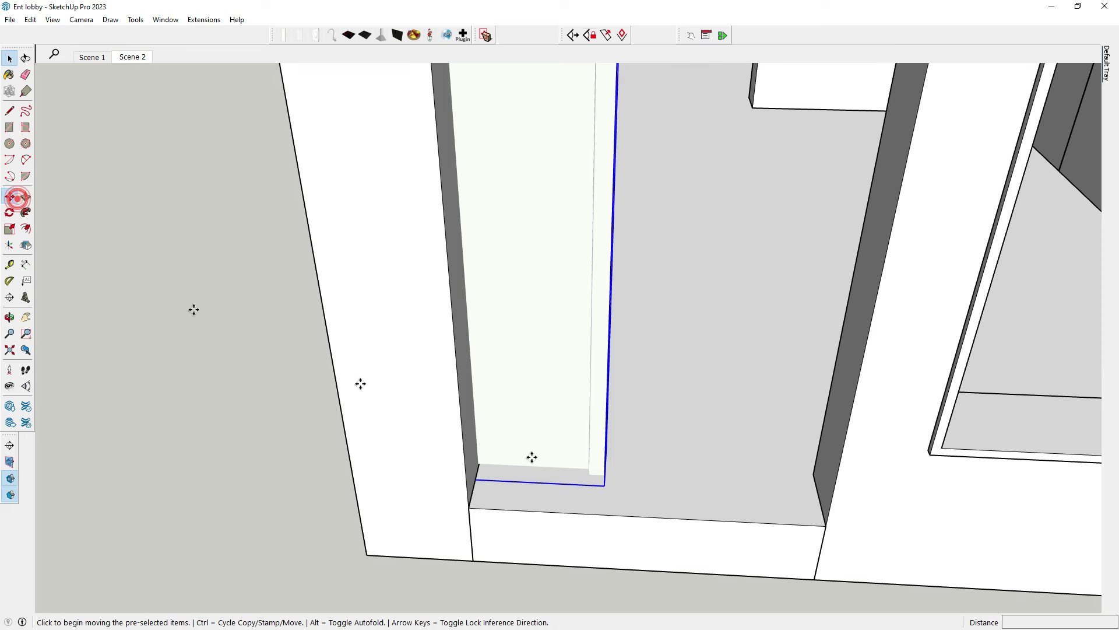
left_click(601, 485)
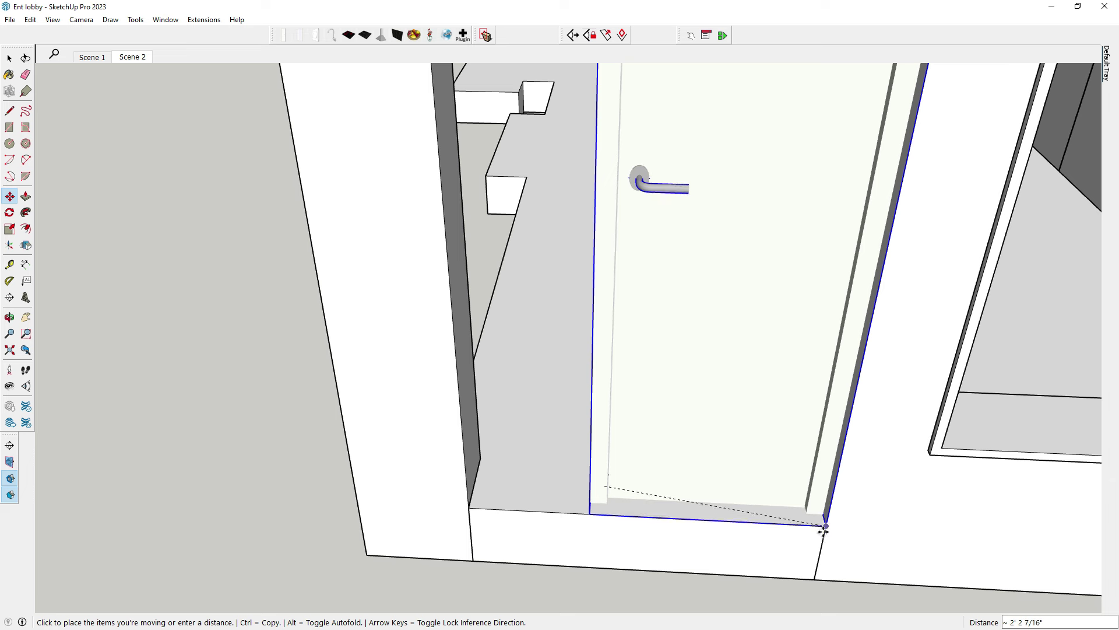
left_click(824, 525)
Step: Flip the door so its handle is on the right, then orbit out to the whole building
left_click(25, 244)
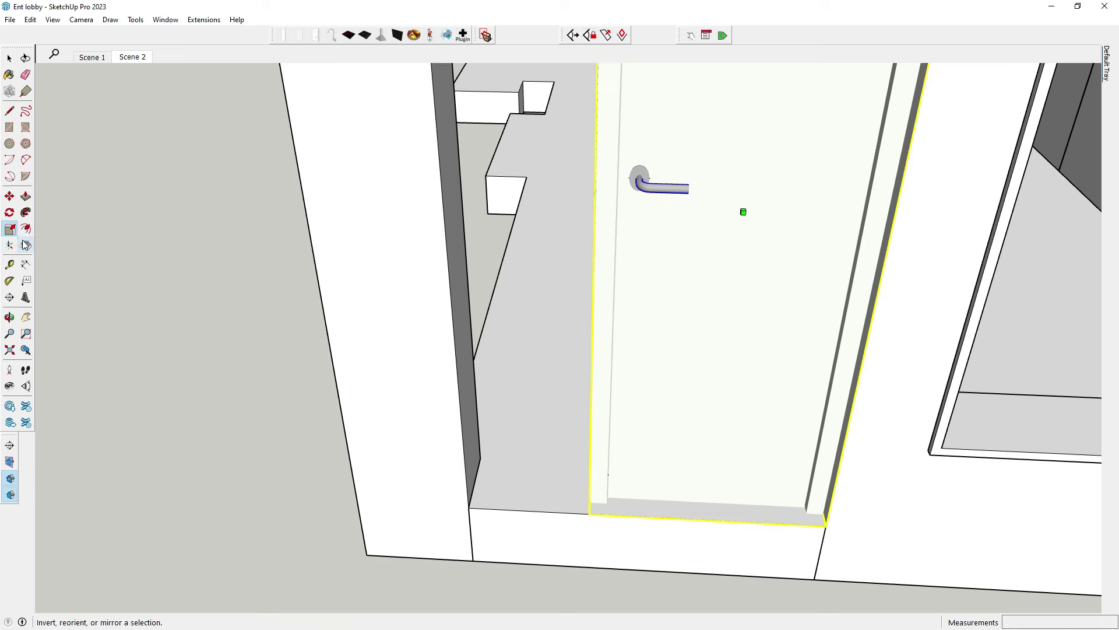
scroll(583, 333, "down", 3)
left_click(718, 239)
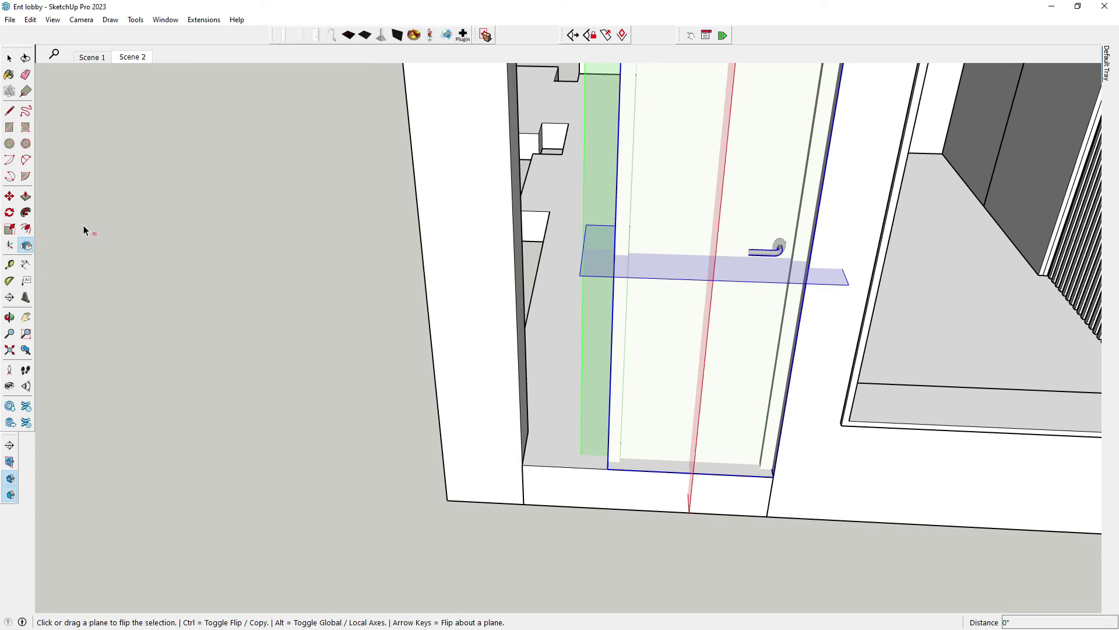
left_click(10, 229)
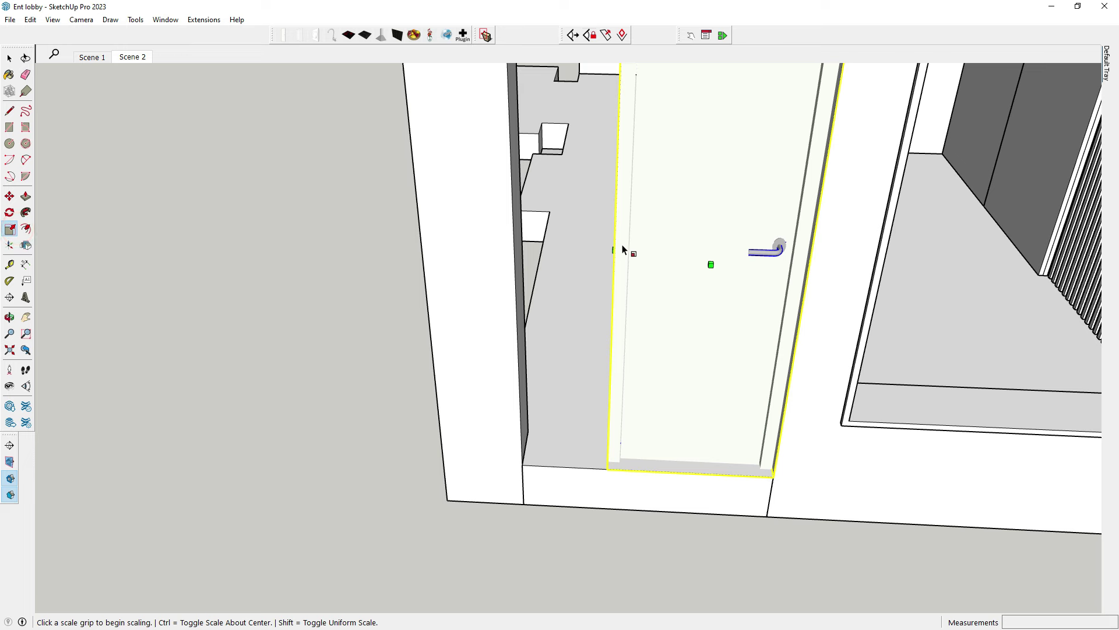
scroll(477, 452, "down", 3)
scroll(477, 452, "down", 5)
key("space")
middle_click_drag(583, 455, 670, 467)
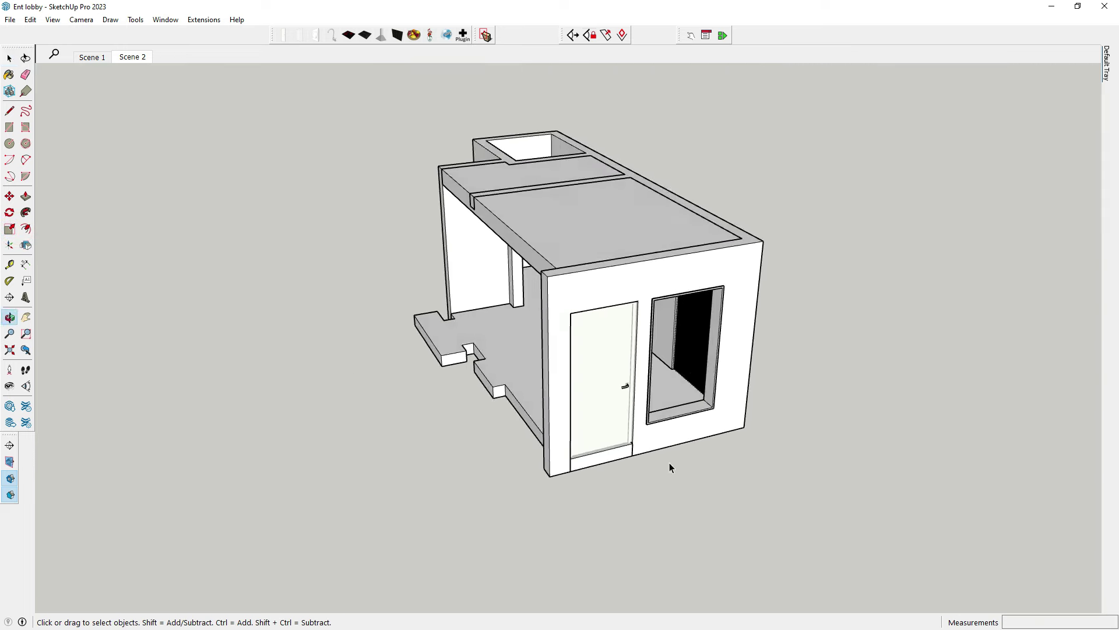
scroll(605, 410, "up", 4)
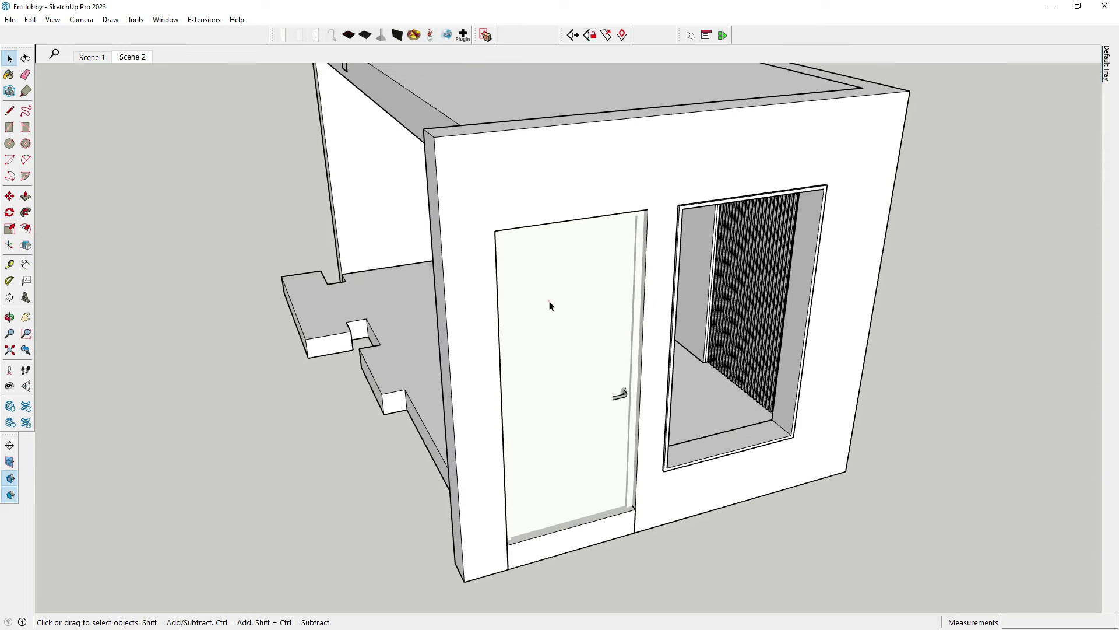
Step: Swing the door open and shut with the Interact tool, then deselect it
left_click(549, 303)
left_click(692, 36)
left_click(582, 307)
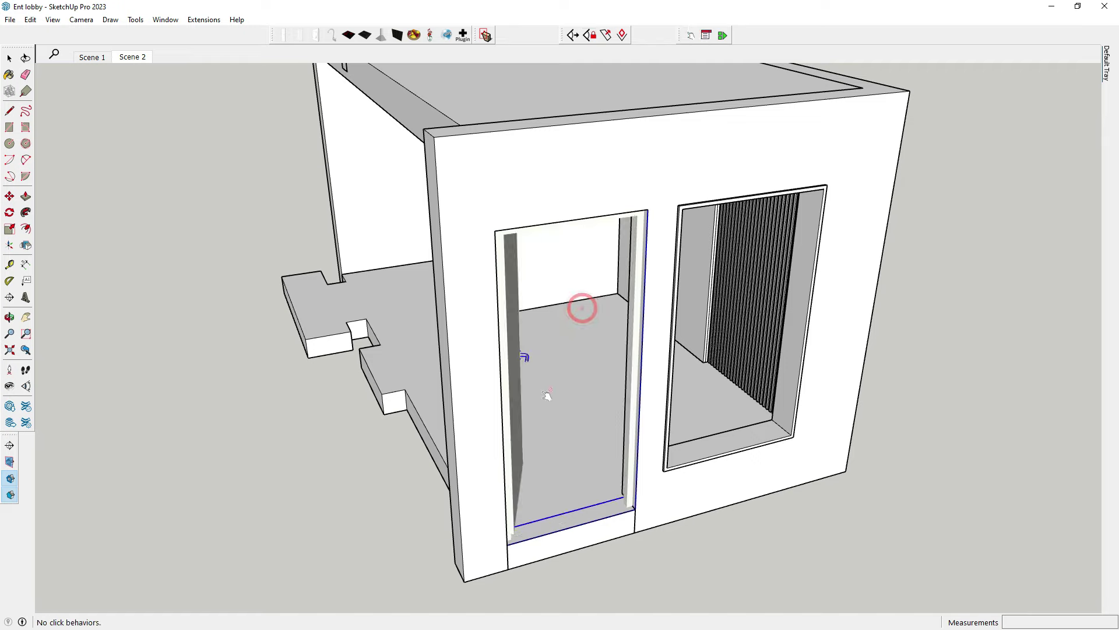
mouse_move(544, 395)
middle_mouse_down()
mouse_move(885, 407)
mouse_move(392, 408)
mouse_move(413, 338)
middle_mouse_up()
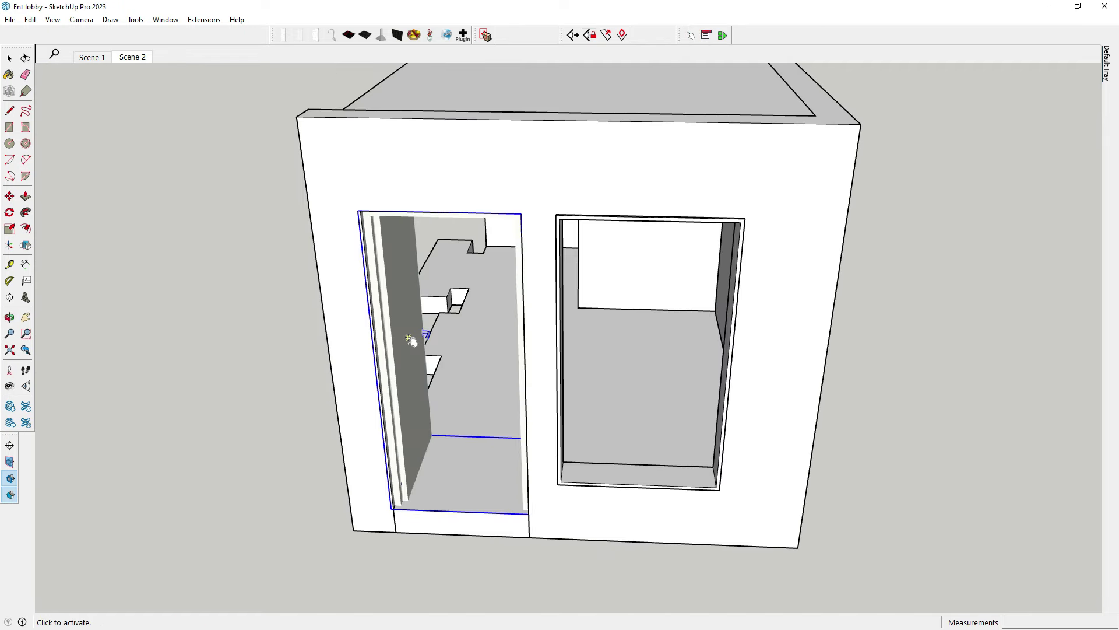
left_click(411, 335)
left_click(9, 59)
left_click(170, 173)
middle_click_drag(350, 198, 499, 221)
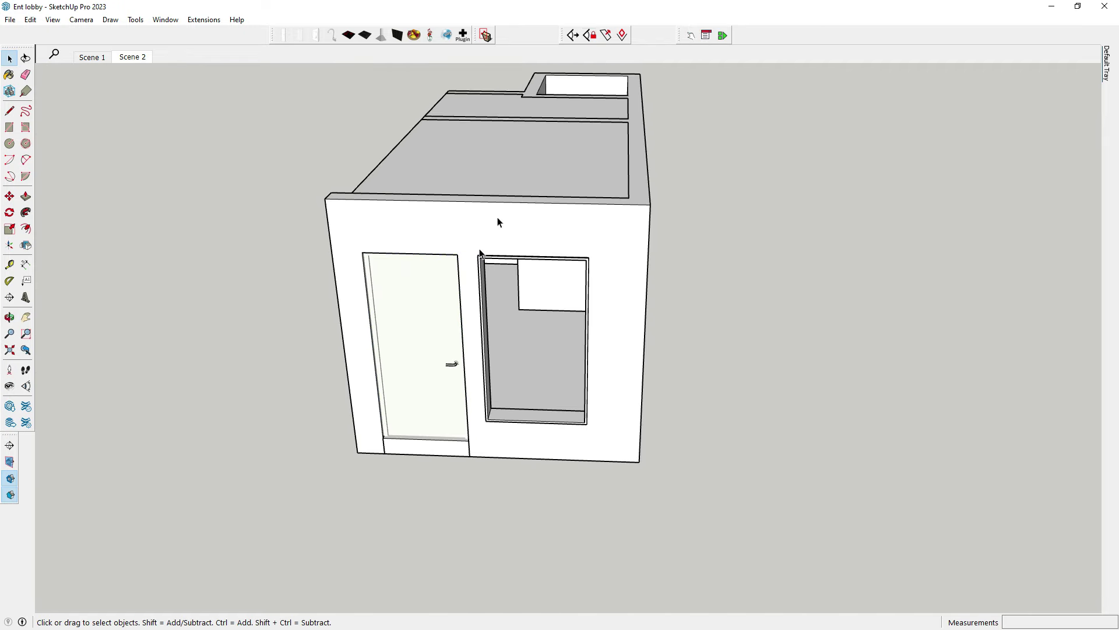
Step: Rotate the window upright and scale it to fit the side-wall opening
left_click(301, 35)
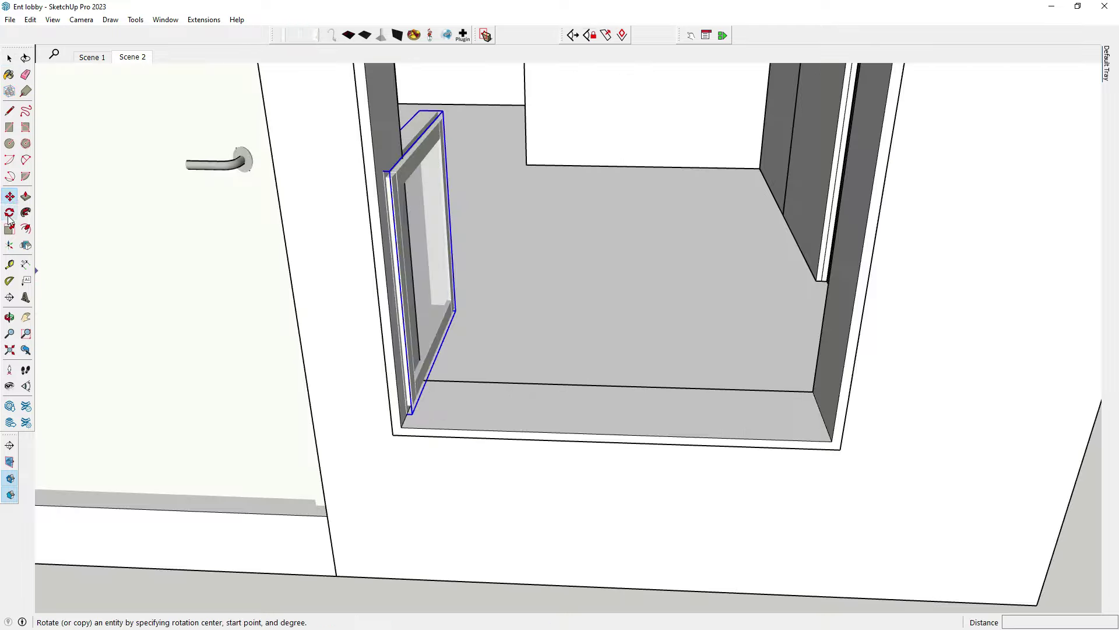
key("m")
scroll(463, 425, "down", 3)
scroll(352, 447, "down", 5)
key("s")
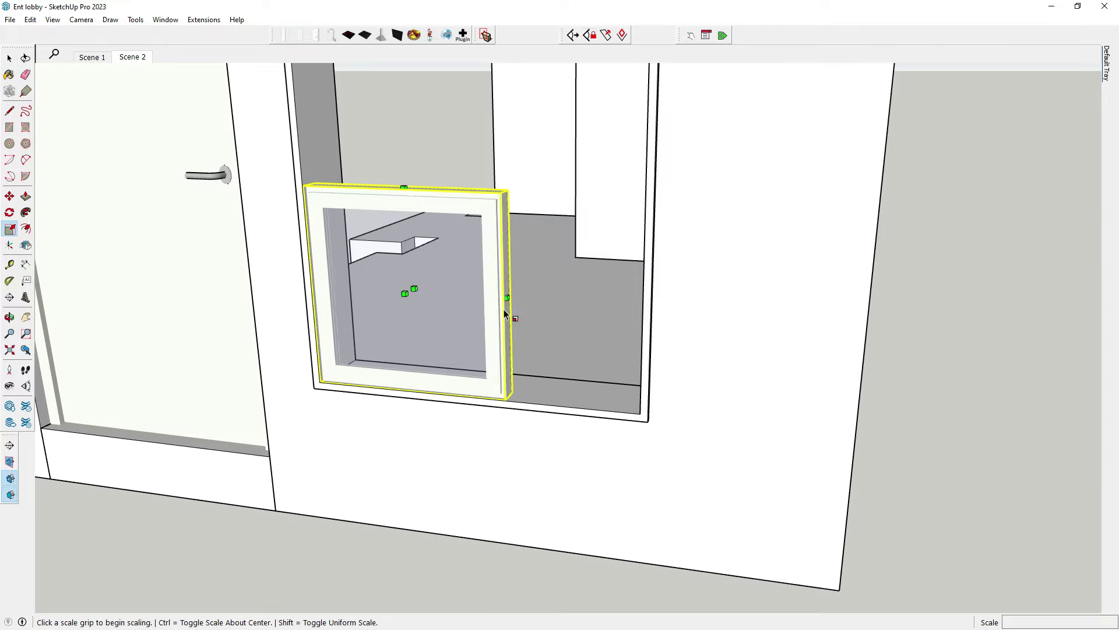
left_click(477, 431)
scroll(476, 432, "up", 5)
key("Escape")
Step: Orbit around and above the lobby to inspect the fitted window
left_click(9, 58)
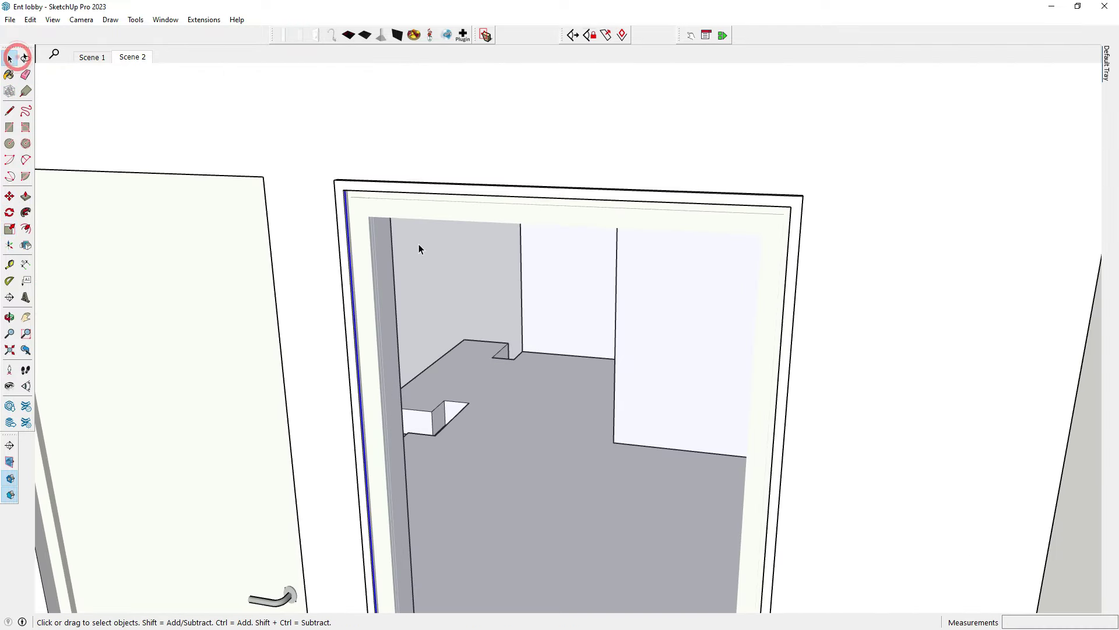
scroll(246, 297, "down", 3)
middle_click_drag(246, 298, 807, 260)
scroll(806, 260, "up", 5)
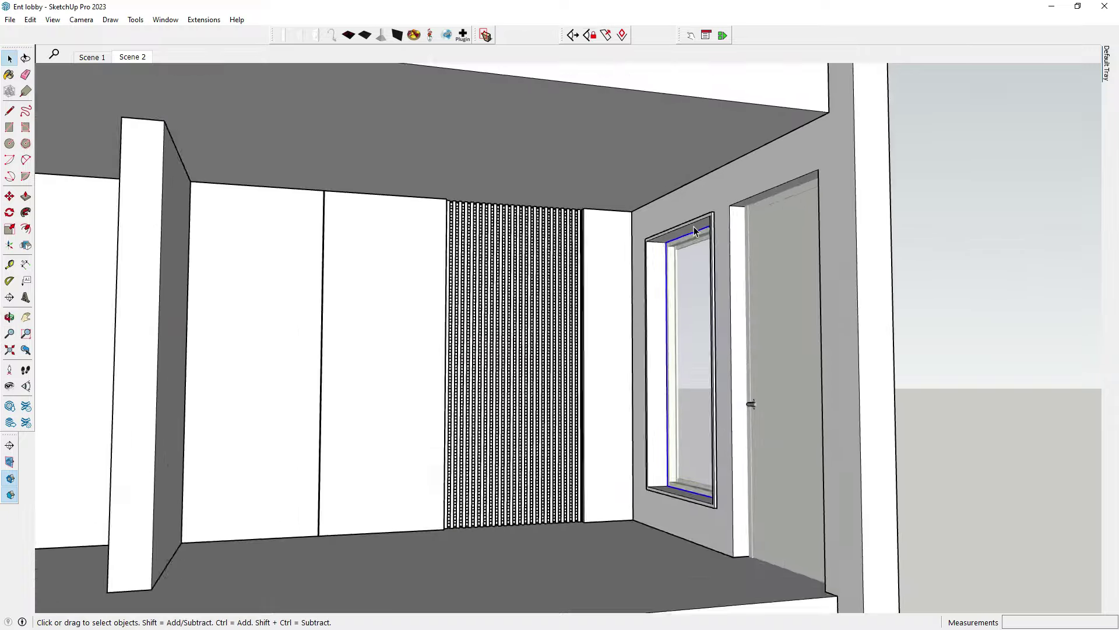
scroll(670, 193, "up", 3)
scroll(670, 193, "down", 5)
scroll(526, 337, "down", 3)
middle_click_drag(525, 337, 557, 137)
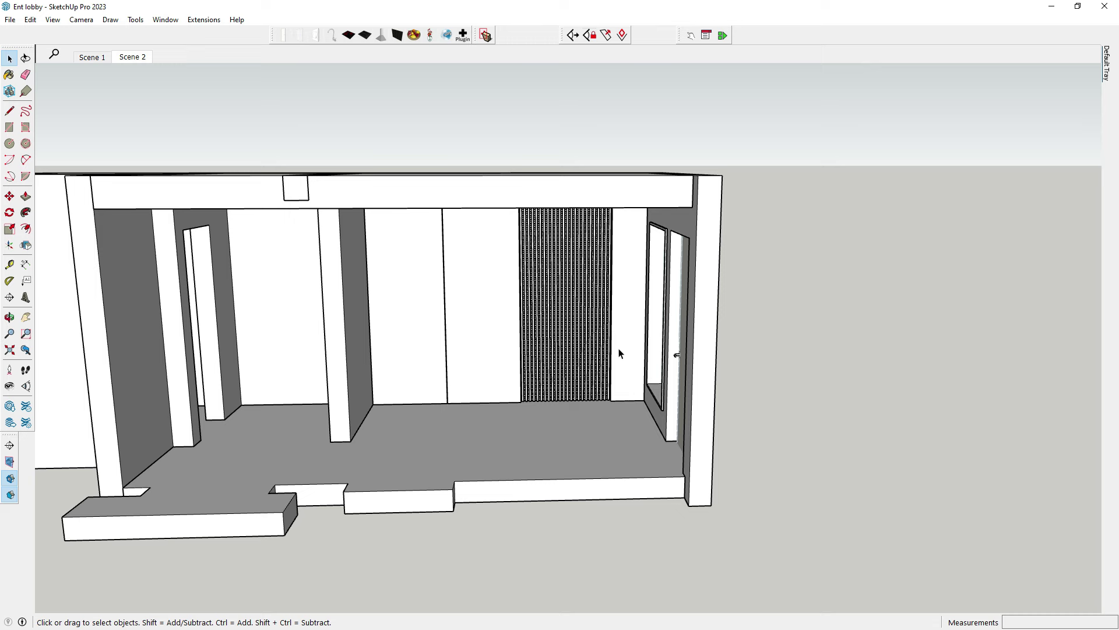
scroll(622, 419, "down", 5)
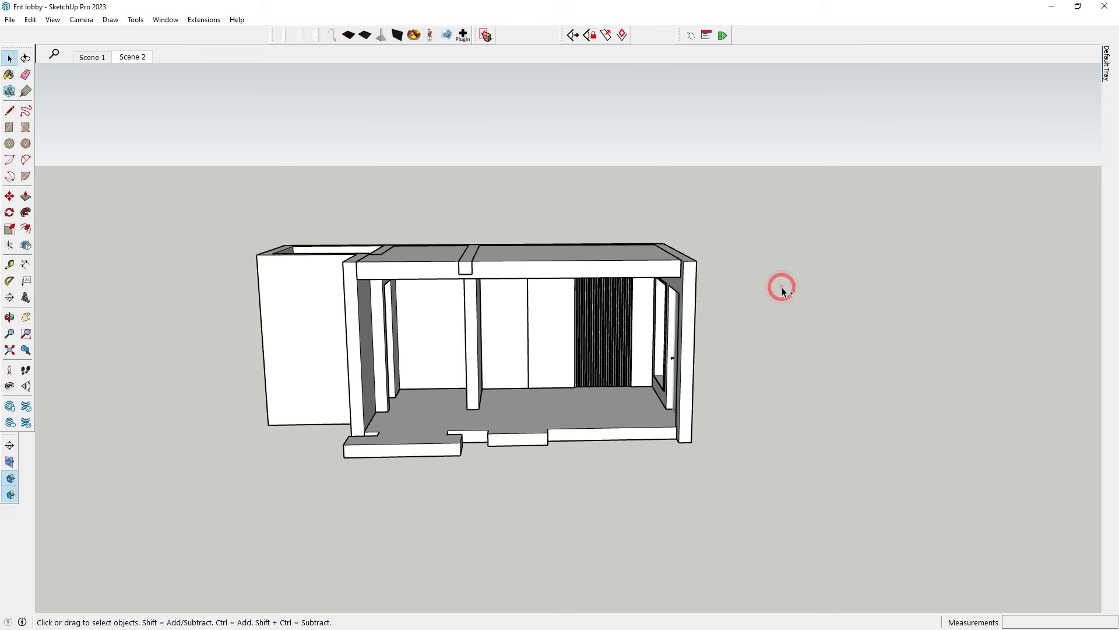
scroll(583, 417, "up", 3)
scroll(579, 414, "down", 3)
mouse_move(642, 392)
middle_mouse_down()
mouse_move(436, 388)
mouse_move(428, 290)
middle_mouse_up()
scroll(436, 388, "up", 5)
scroll(438, 319, "down", 5)
scroll(428, 289, "up", 2)
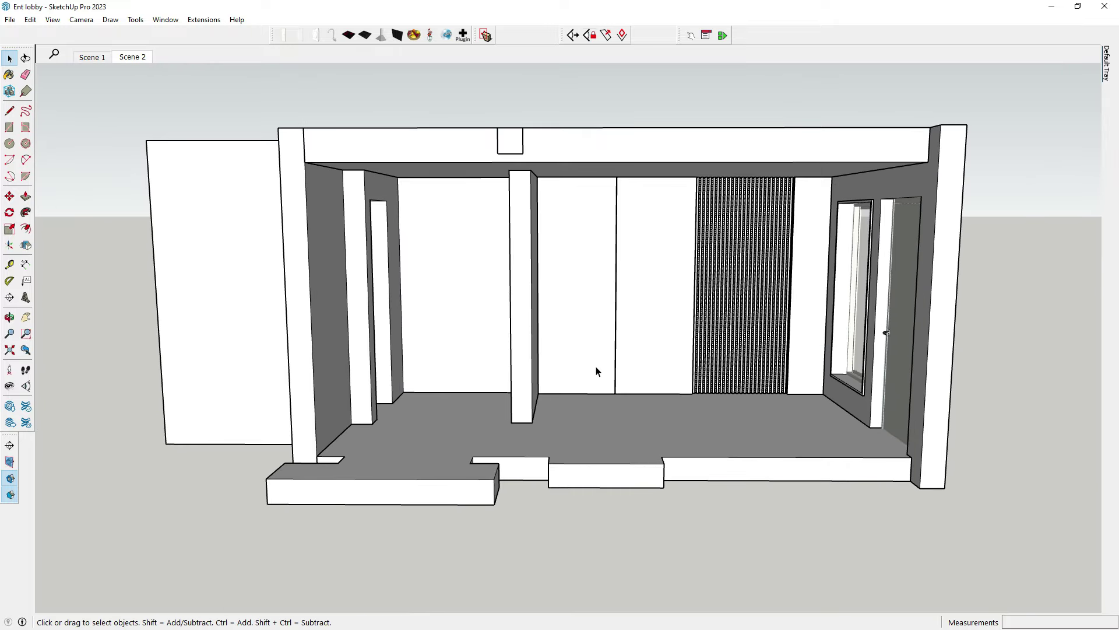
middle_click_drag(671, 394, 688, 579)
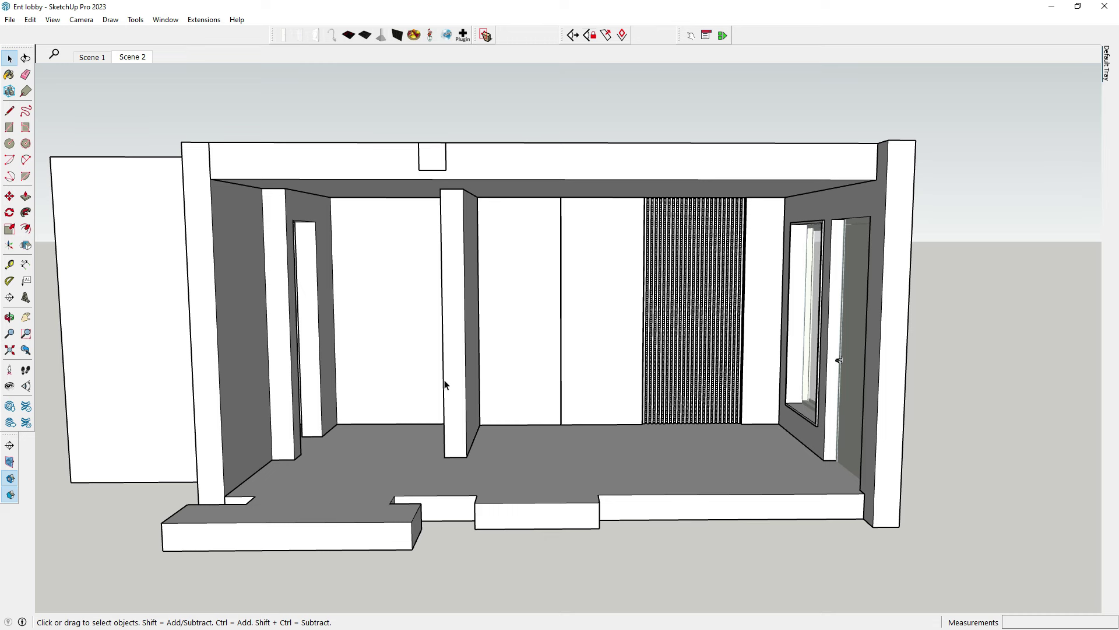
middle_click_drag(344, 359, 365, 395)
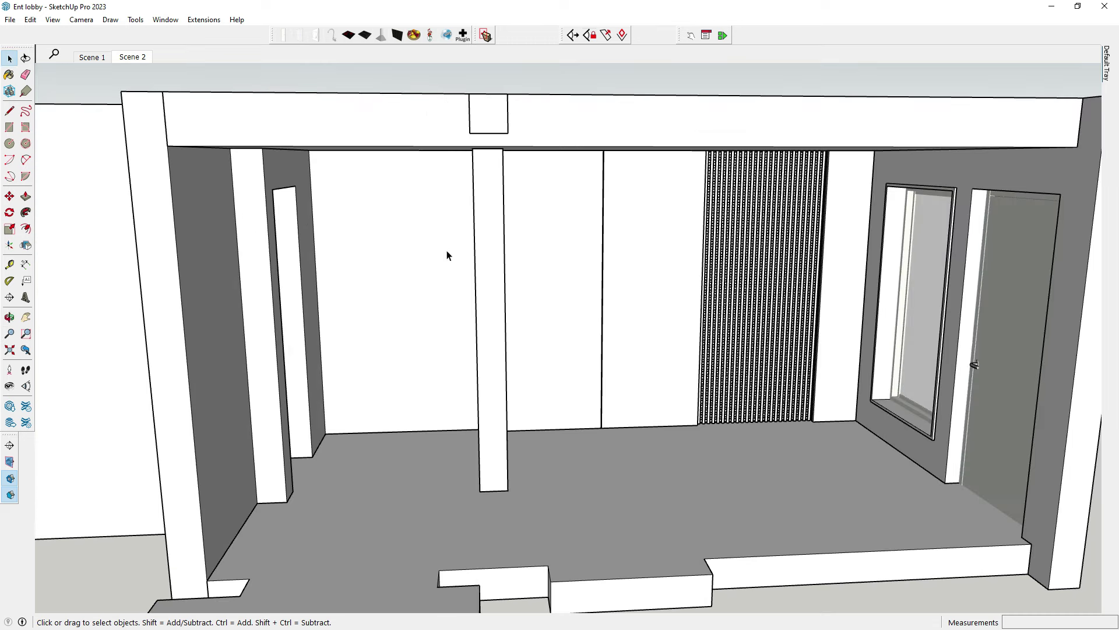
scroll(394, 319, "down", 5)
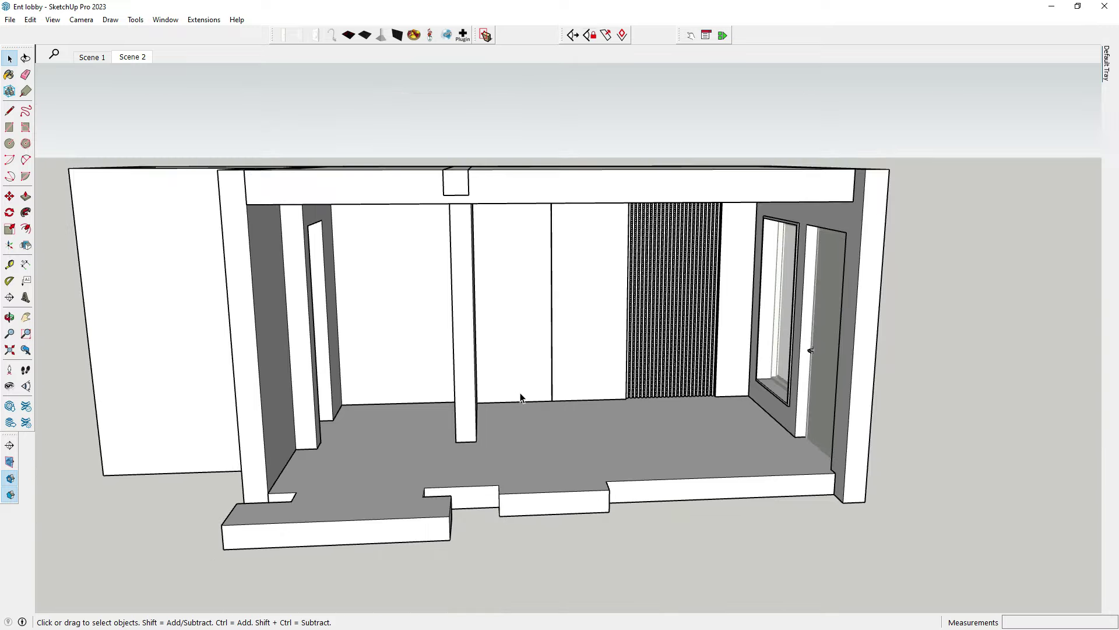
mouse_move(520, 392)
middle_mouse_down()
mouse_move(455, 350)
mouse_move(410, 163)
middle_mouse_up()
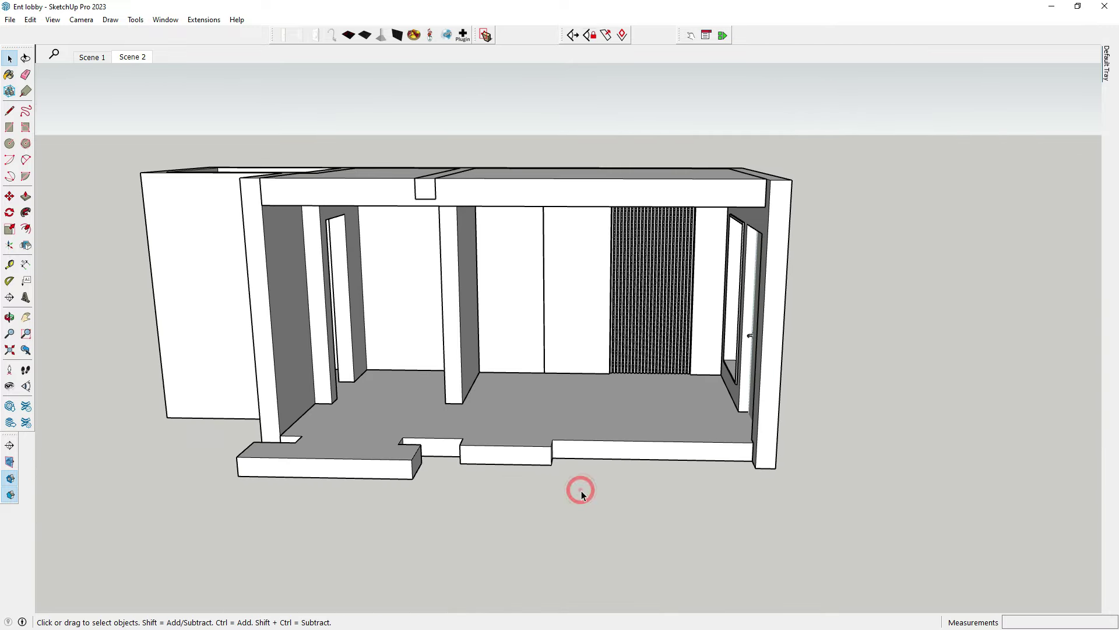
Step: Switch to the Back standard view and select the sofa
key("5")
middle_click_drag(699, 356, 708, 437)
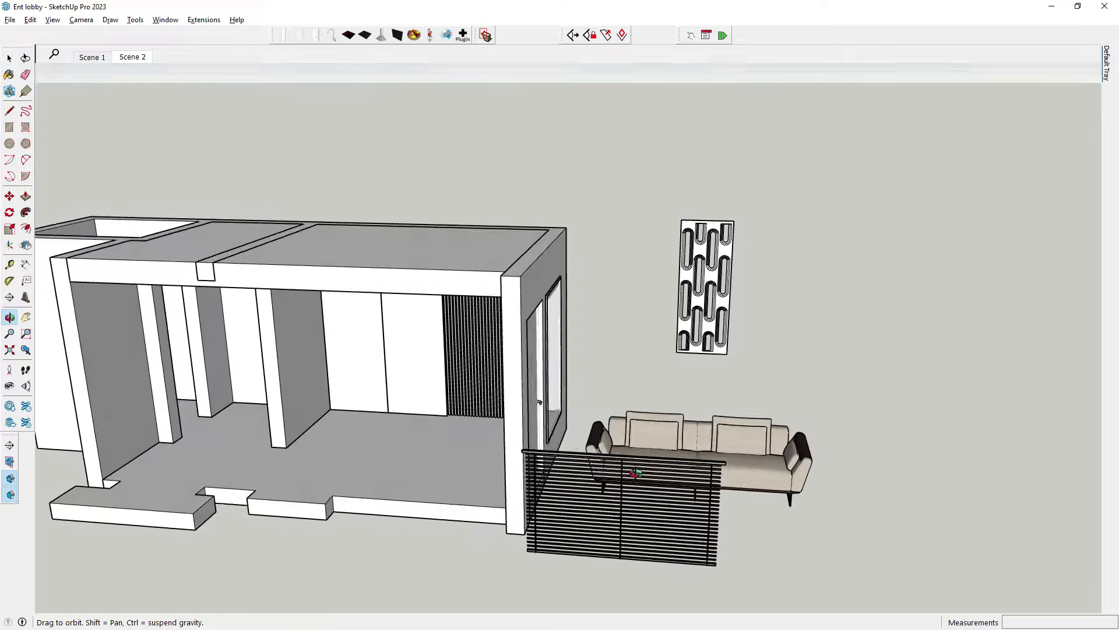
left_click(708, 437)
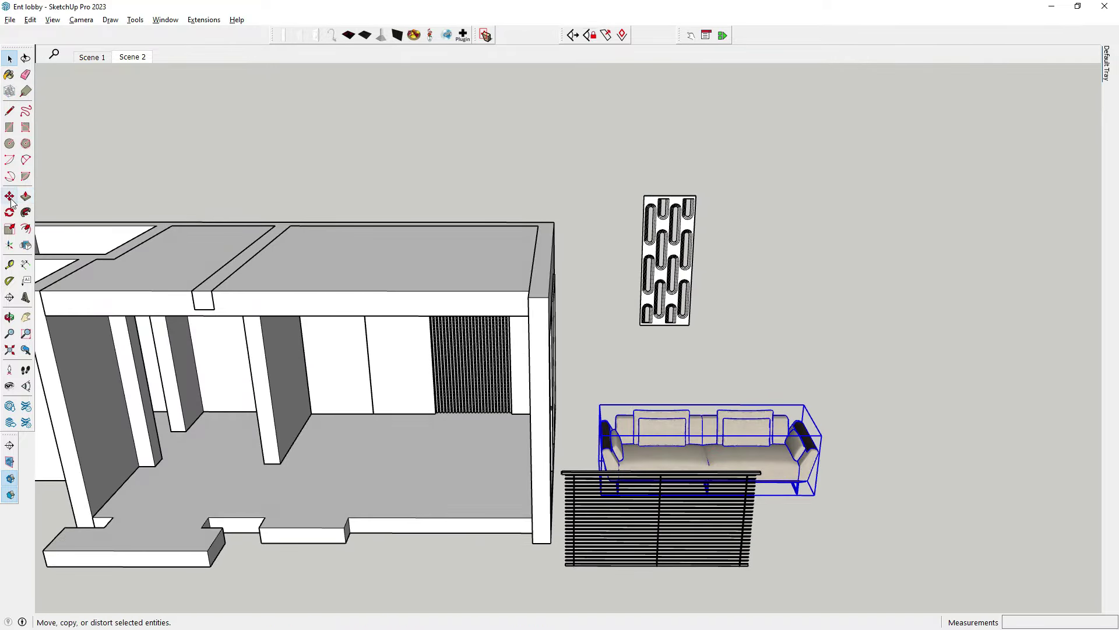
middle_click_drag(830, 460, 547, 512)
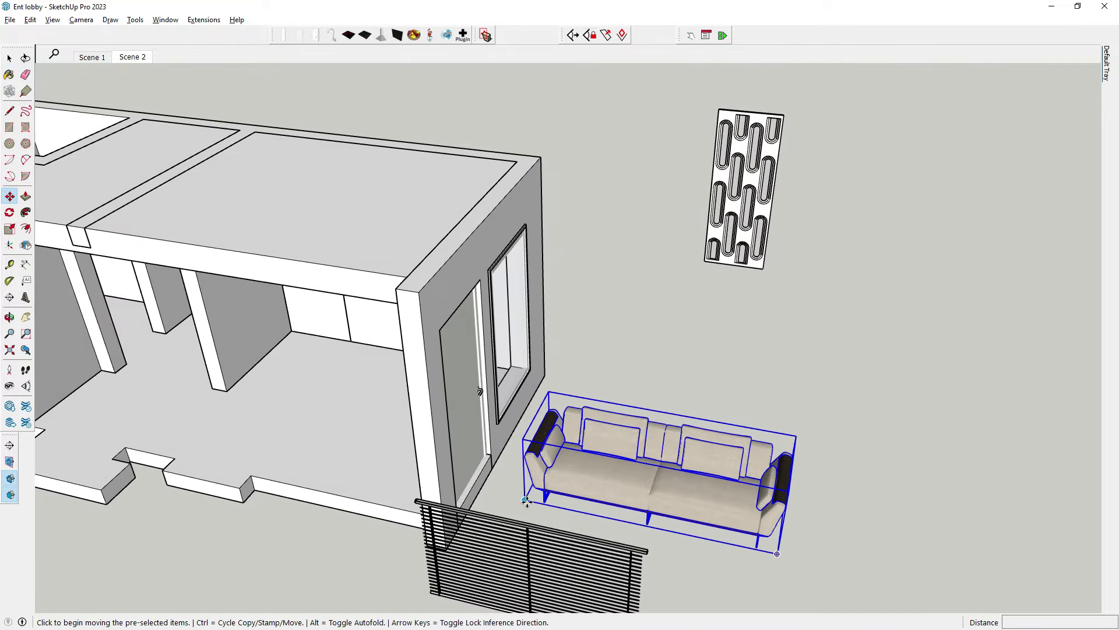
Step: Move the sofa inside the lobby
left_click(526, 501)
scroll(407, 412, "down", 3)
scroll(300, 387, "up", 5)
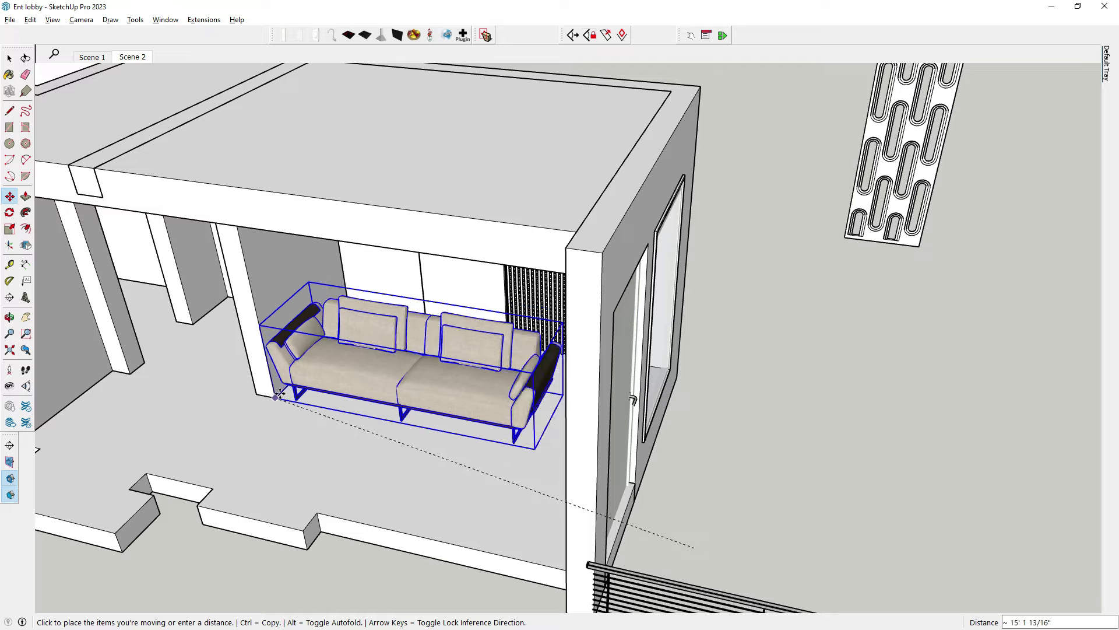
left_click(279, 395)
scroll(279, 394, "up", 10)
scroll(725, 242, "down", 5)
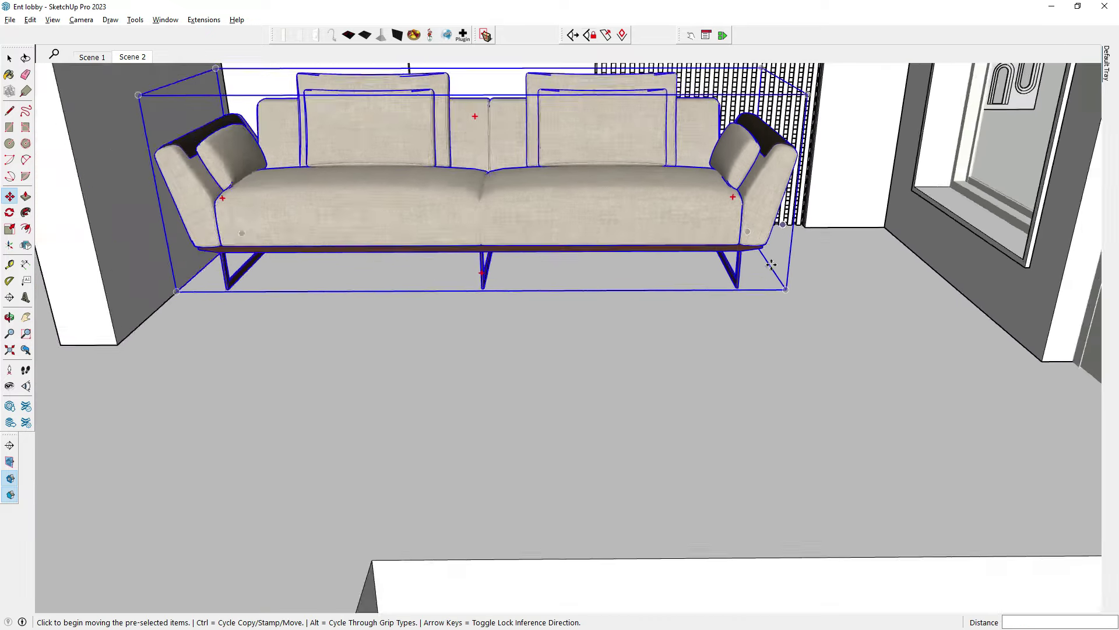
scroll(771, 265, "down", 2)
Step: Nudge the sofa against the back wall beside the slatted panel and deselect it
left_click(556, 317)
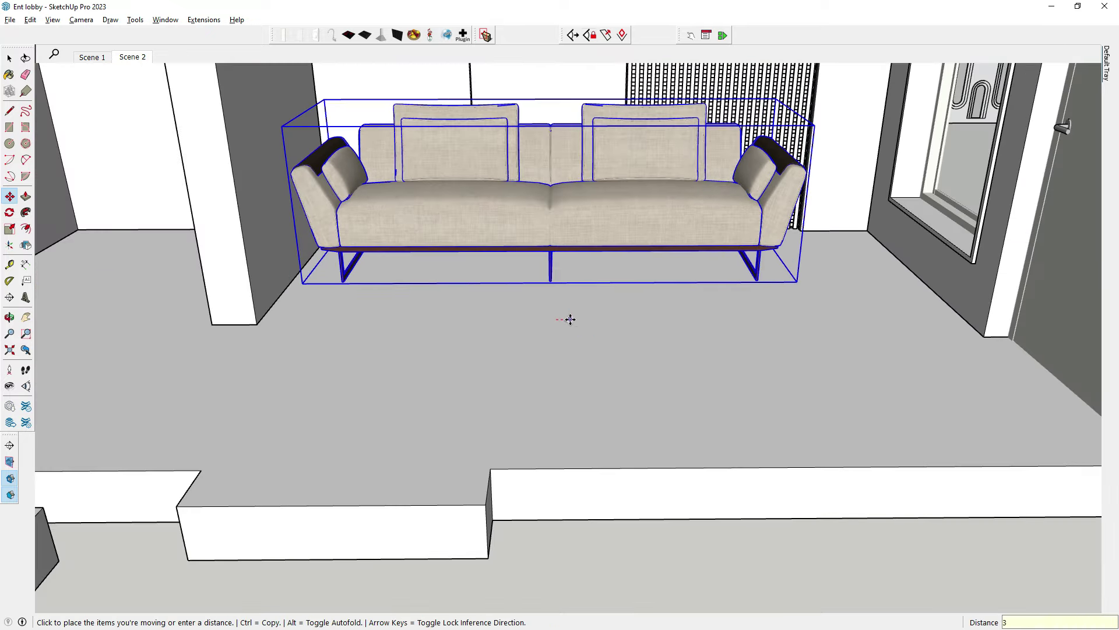
left_click(570, 318)
scroll(489, 319, "down", 3)
scroll(490, 319, "down", 3)
middle_click_drag(489, 319, 513, 282)
scroll(612, 263, "up", 2)
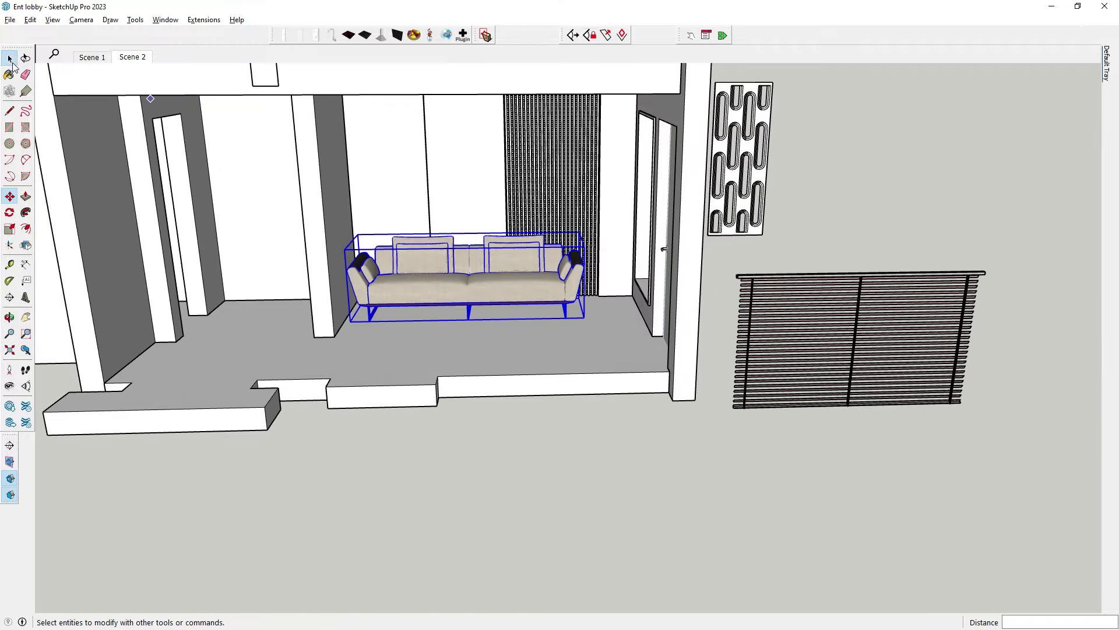
scroll(619, 282, "down", 3)
scroll(642, 415, "down", 2)
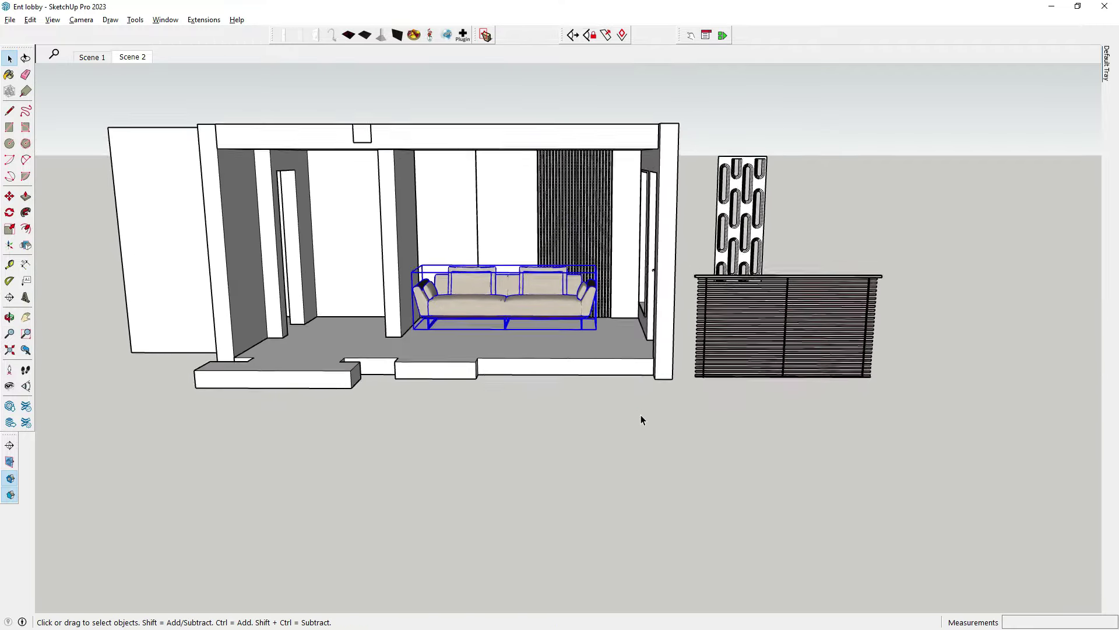
left_click(641, 415)
scroll(589, 284, "up", 2)
middle_click_drag(589, 286, 595, 293)
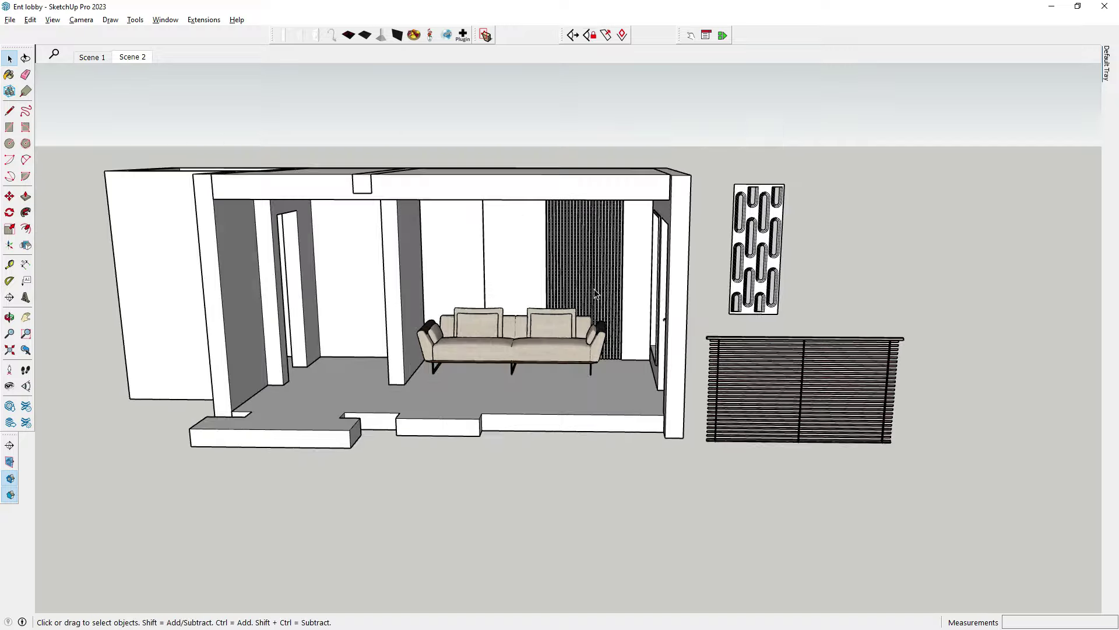
Step: Select the window blind and orbit around the lobby to view it beside the window
left_click(791, 364)
scroll(687, 320, "up", 1)
scroll(687, 320, "up", 2)
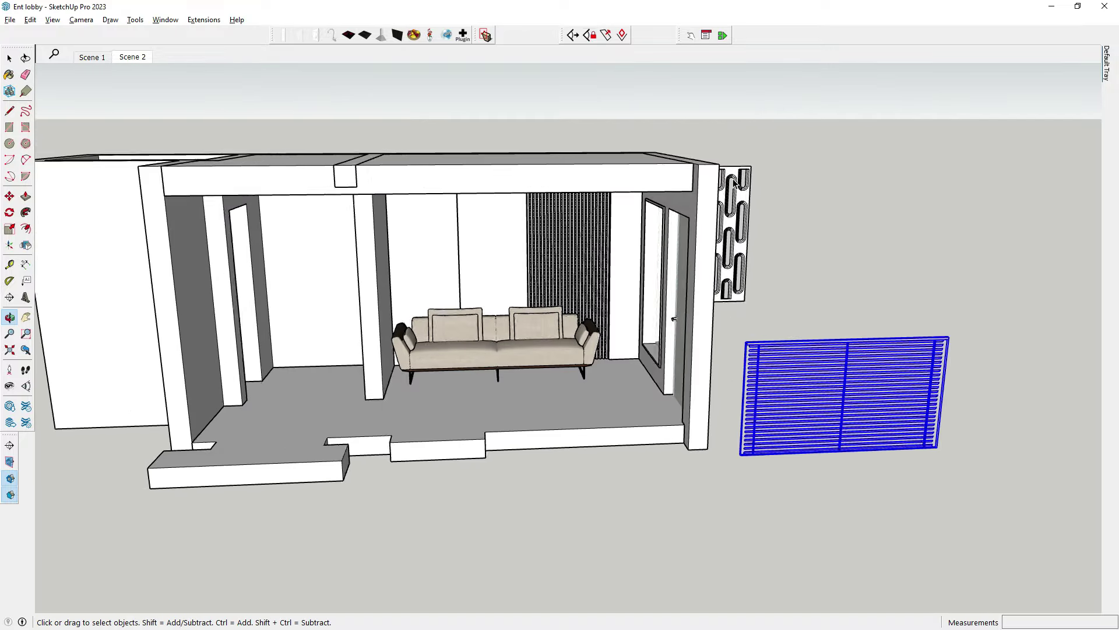
scroll(720, 201, "up", 3)
scroll(348, 300, "down", 3)
scroll(348, 300, "up", 3)
scroll(320, 350, "down", 3)
left_click(320, 349)
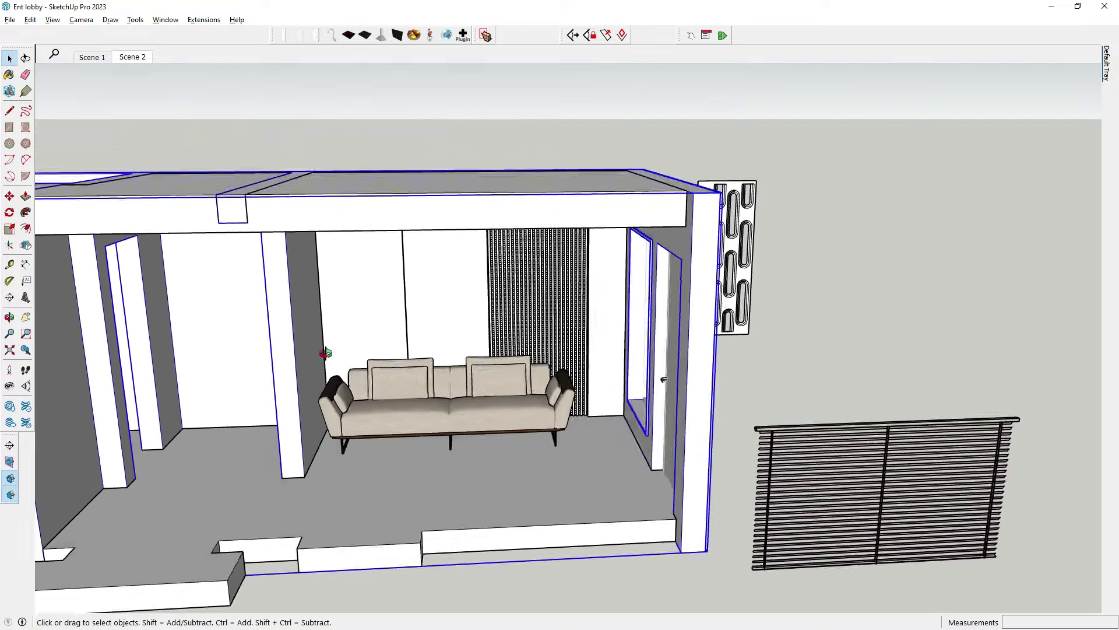
mouse_move(320, 349)
middle_mouse_down()
mouse_move(275, 286)
mouse_move(294, 239)
mouse_move(299, 392)
mouse_move(359, 358)
mouse_move(438, 400)
mouse_move(544, 383)
mouse_move(575, 489)
middle_mouse_up()
scroll(261, 219, "down", 3)
left_click(545, 382)
scroll(544, 382, "up", 3)
scroll(505, 434, "up", 3)
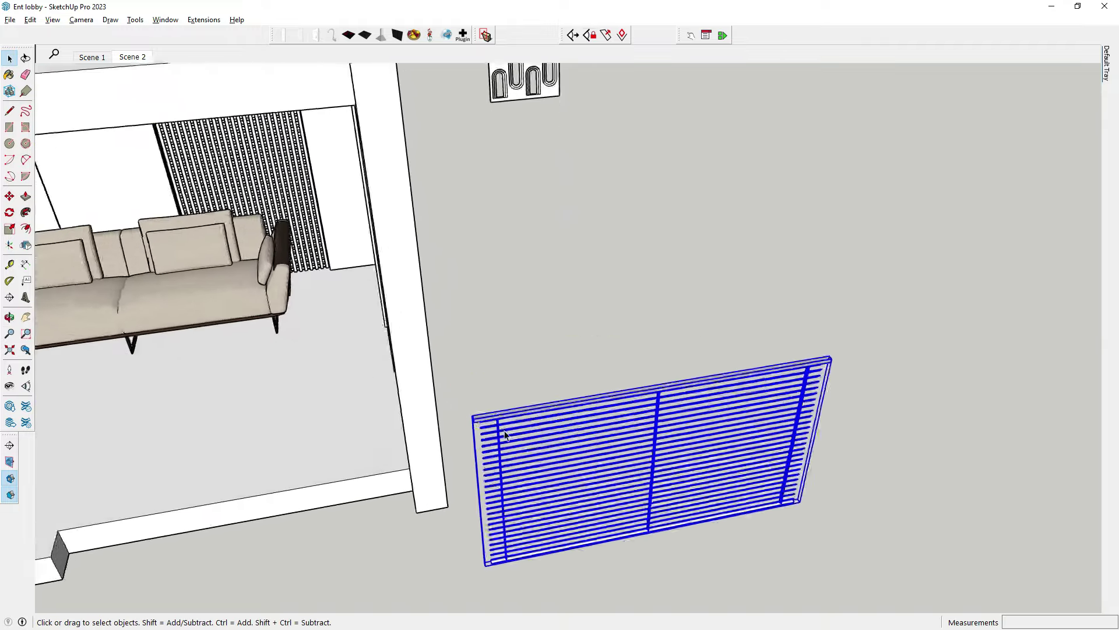
scroll(504, 434, "up", 3)
scroll(583, 425, "up", 2)
mouse_move(655, 415)
middle_mouse_down()
mouse_move(857, 345)
mouse_move(916, 250)
mouse_move(1055, 243)
mouse_move(572, 317)
middle_mouse_up()
scroll(480, 311, "up", 5)
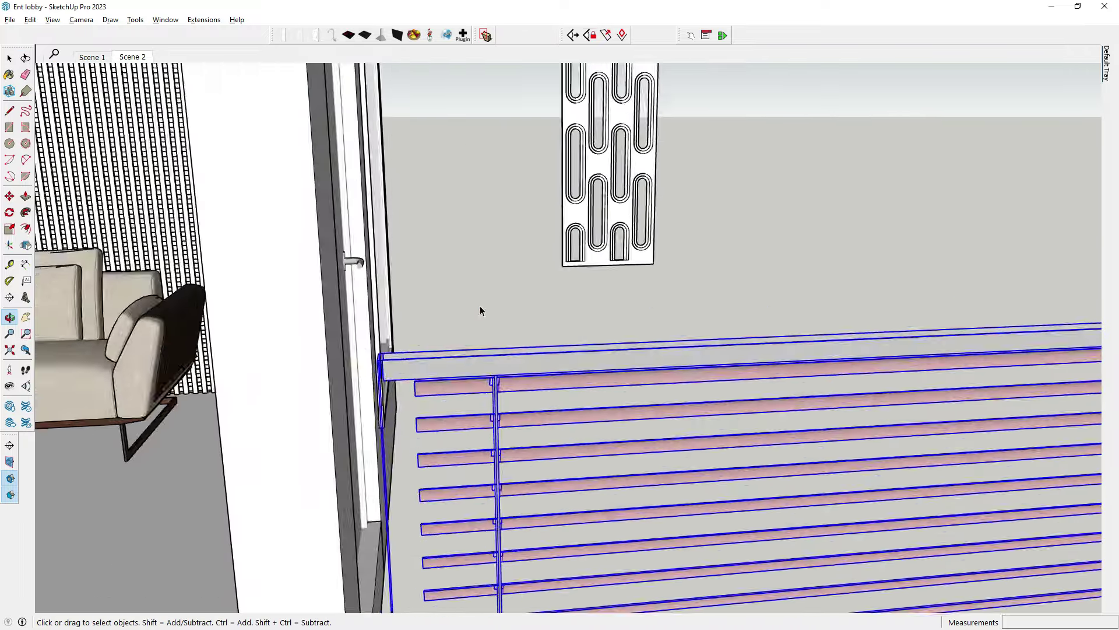
scroll(480, 310, "down", 5)
middle_click_drag(617, 467, 3, 287)
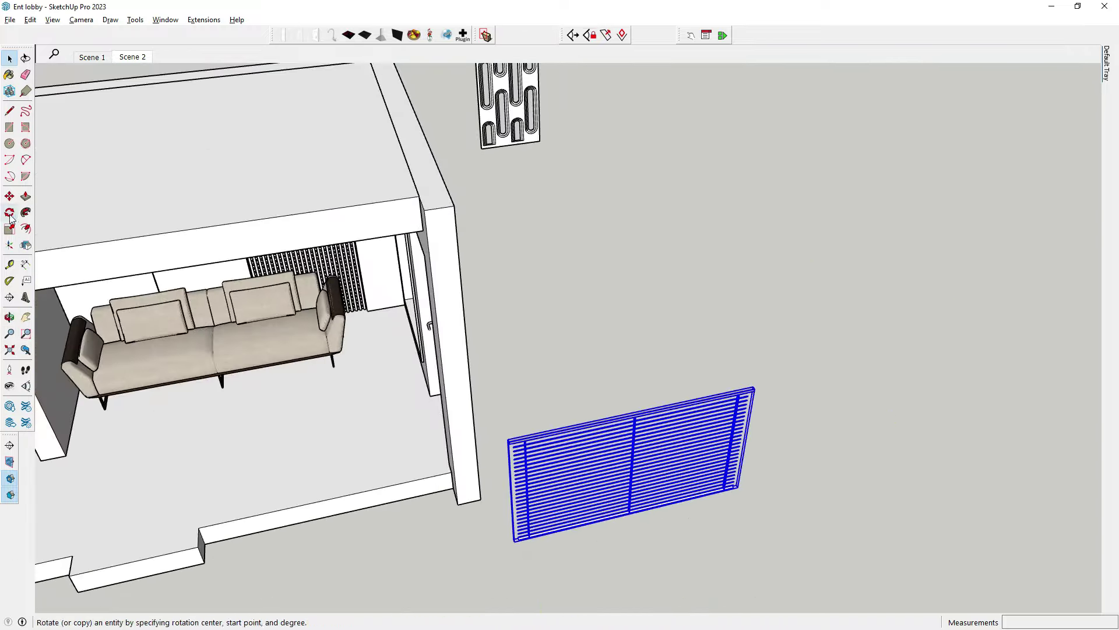
Step: Move the blind to the top corner of the side-wall window
key("m")
left_click(616, 588)
middle_click_drag(616, 589, 400, 187)
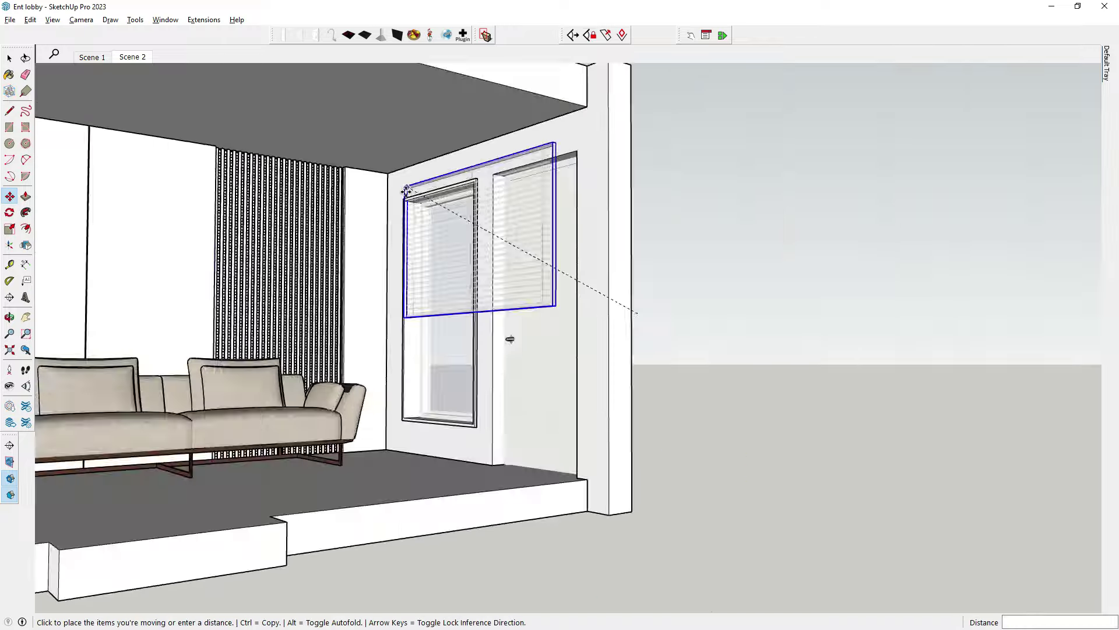
scroll(430, 229, "up", 3)
scroll(413, 212, "up", 3)
scroll(408, 195, "up", 3)
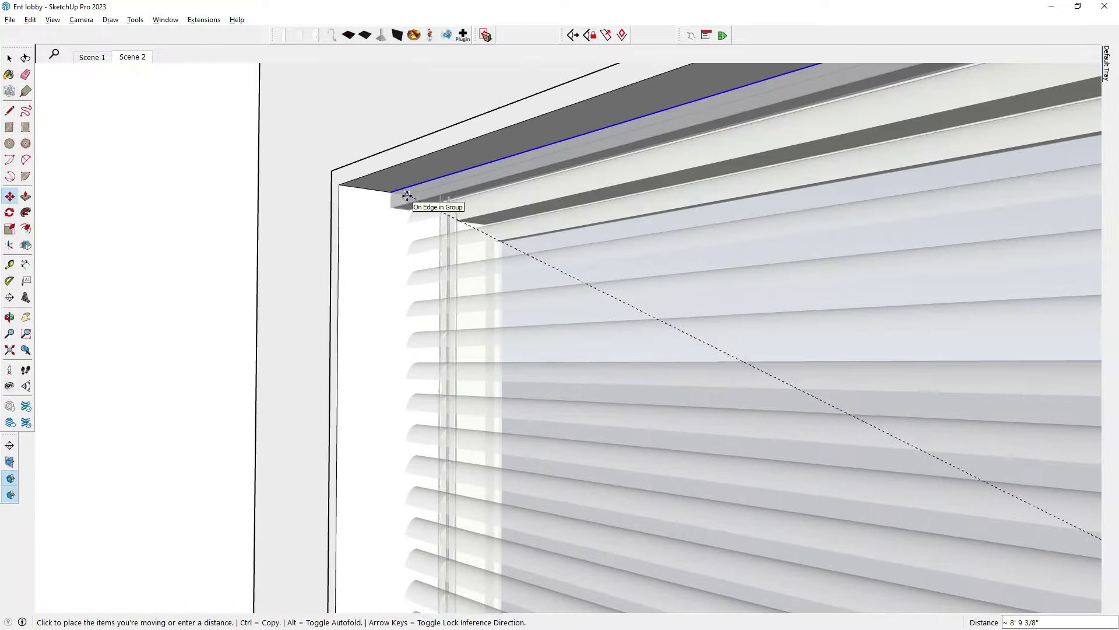
left_click(408, 197)
mouse_move(327, 267)
middle_mouse_down()
mouse_move(517, 182)
mouse_move(284, 231)
middle_mouse_up()
scroll(284, 231, "down", 3)
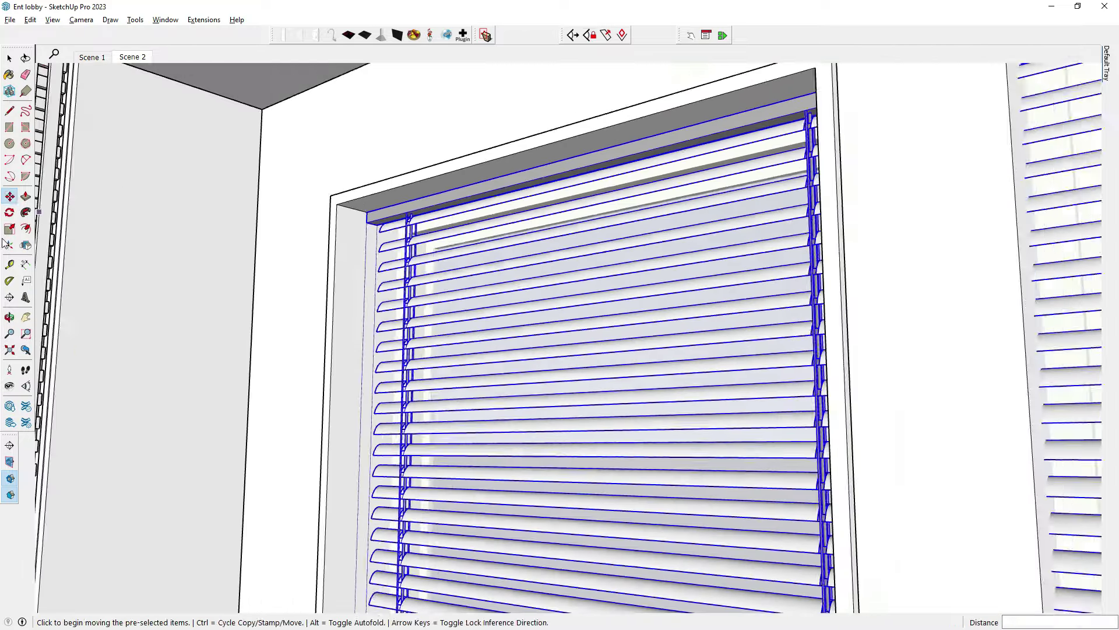
Step: Scale the blind's right side out to the window's far jamb
key("s")
scroll(535, 348, "up", 5)
left_click(570, 333)
left_click(592, 334)
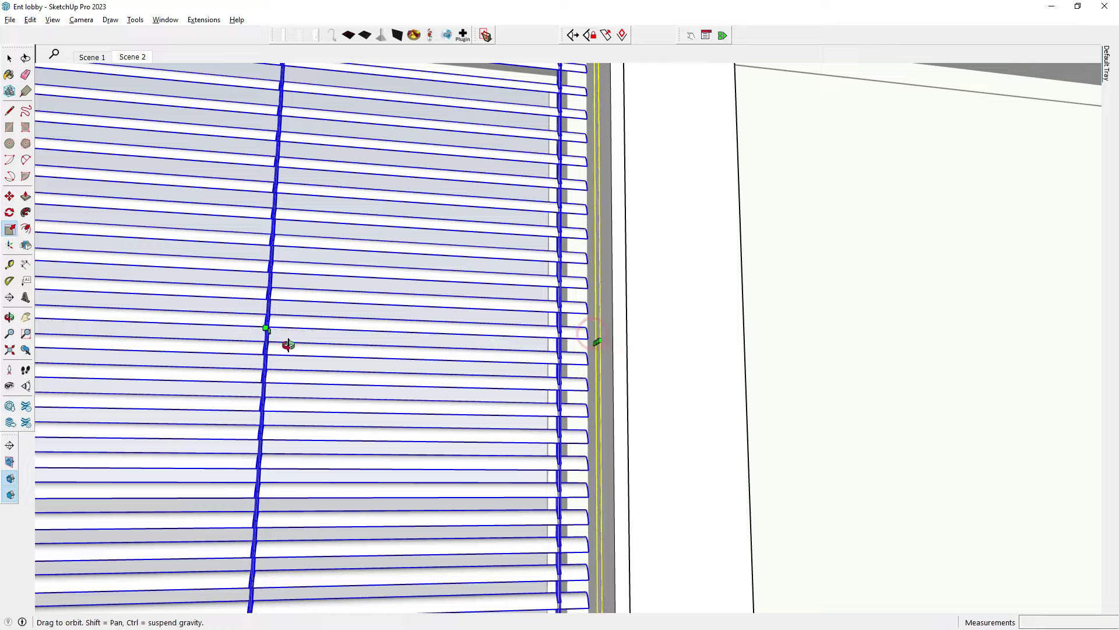
scroll(287, 342, "down", 5)
scroll(406, 282, "down", 3)
mouse_move(405, 283)
middle_mouse_down()
mouse_move(309, 362)
mouse_move(291, 344)
middle_mouse_up()
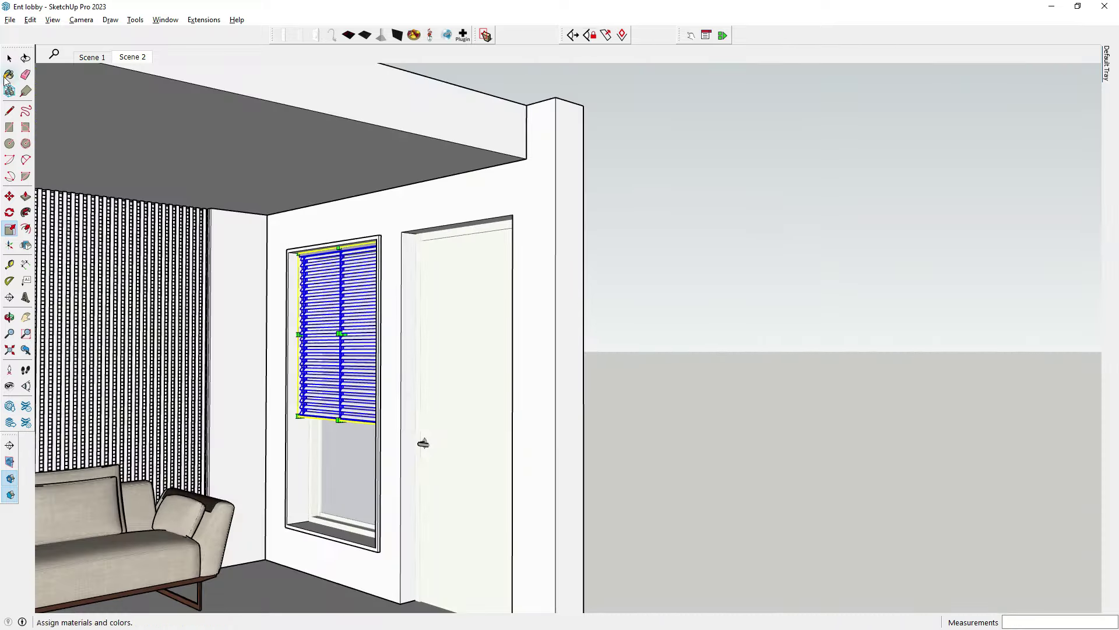
Step: Zoom to the whole lobby, start a Push/Pull on a room face, then cancel it
left_click(12, 60)
key("shift+z")
scroll(349, 316, "up", 4)
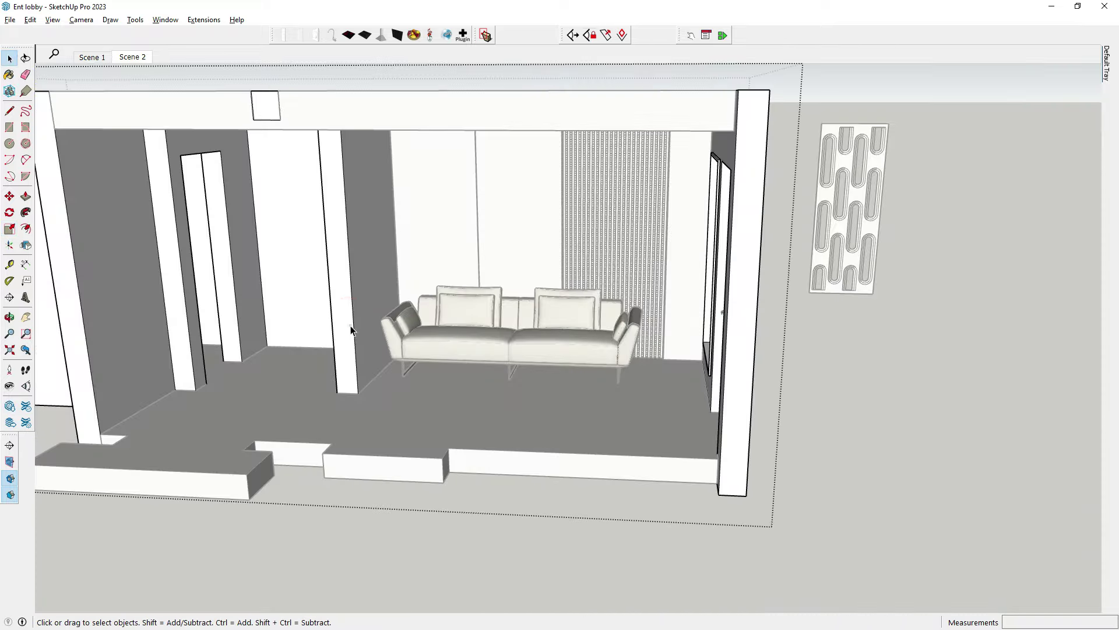
key("p")
scroll(263, 394, "down", 3)
scroll(349, 350, "up", 5)
left_click(342, 361)
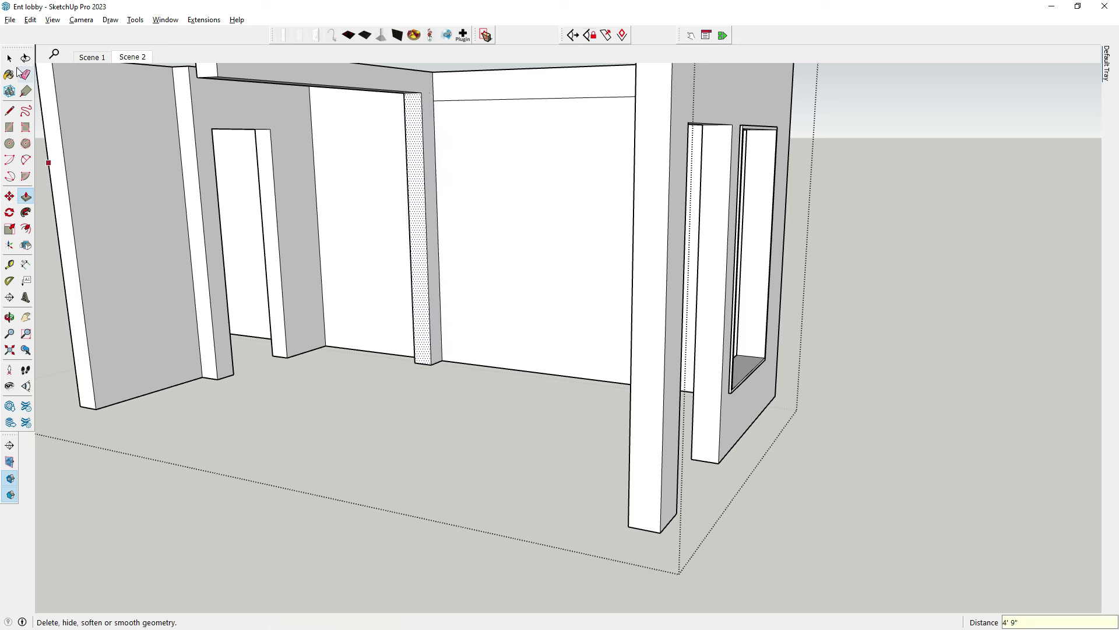
scroll(432, 366, "up", 3)
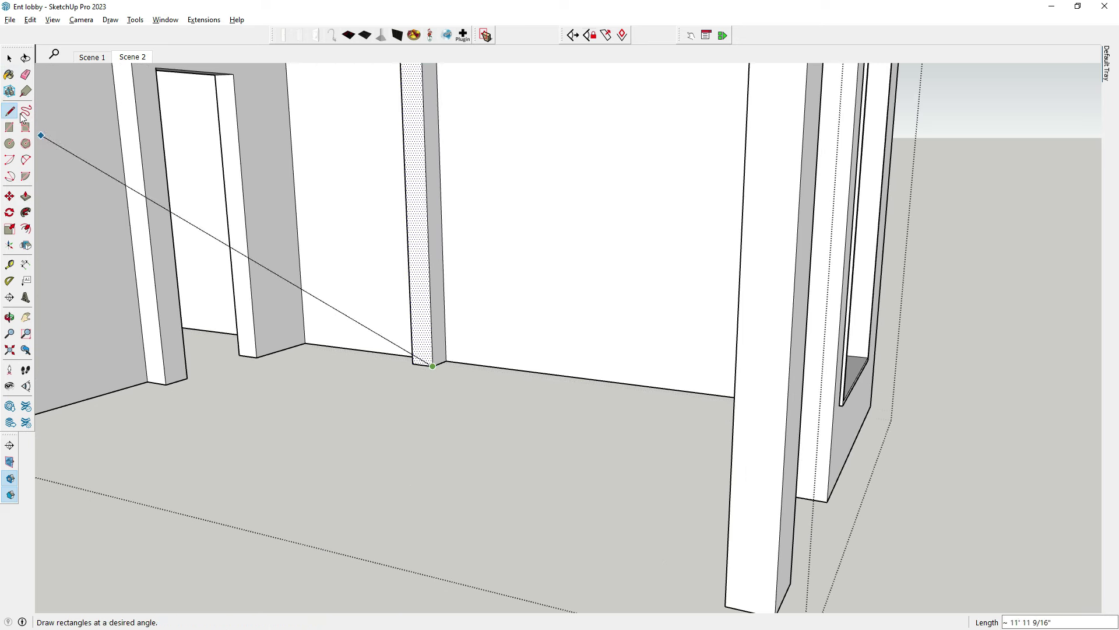
key("space")
Step: Orbit to face the sofa, window and raised floor strip
scroll(278, 300, "down", 6)
scroll(277, 300, "down", 3)
mouse_move(277, 300)
middle_mouse_down()
mouse_move(309, 252)
mouse_move(257, 512)
middle_mouse_up()
scroll(309, 251, "up", 3)
scroll(309, 252, "up", 2)
scroll(257, 512, "up", 2)
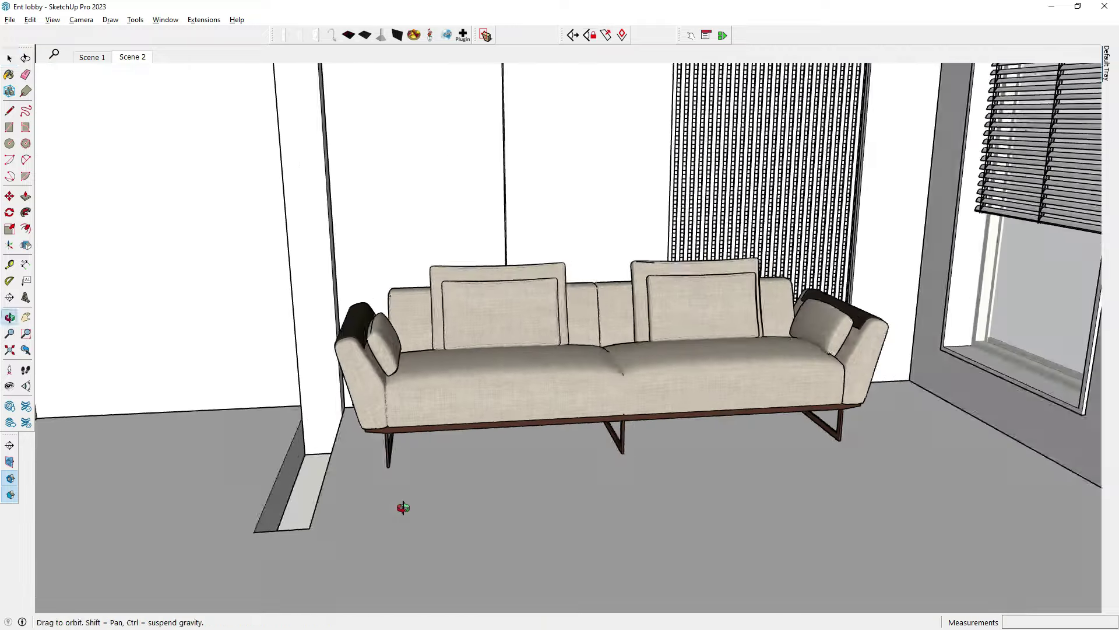
mouse_move(400, 512)
middle_mouse_down()
mouse_move(277, 487)
mouse_move(488, 487)
middle_mouse_up()
scroll(278, 486, "up", 5)
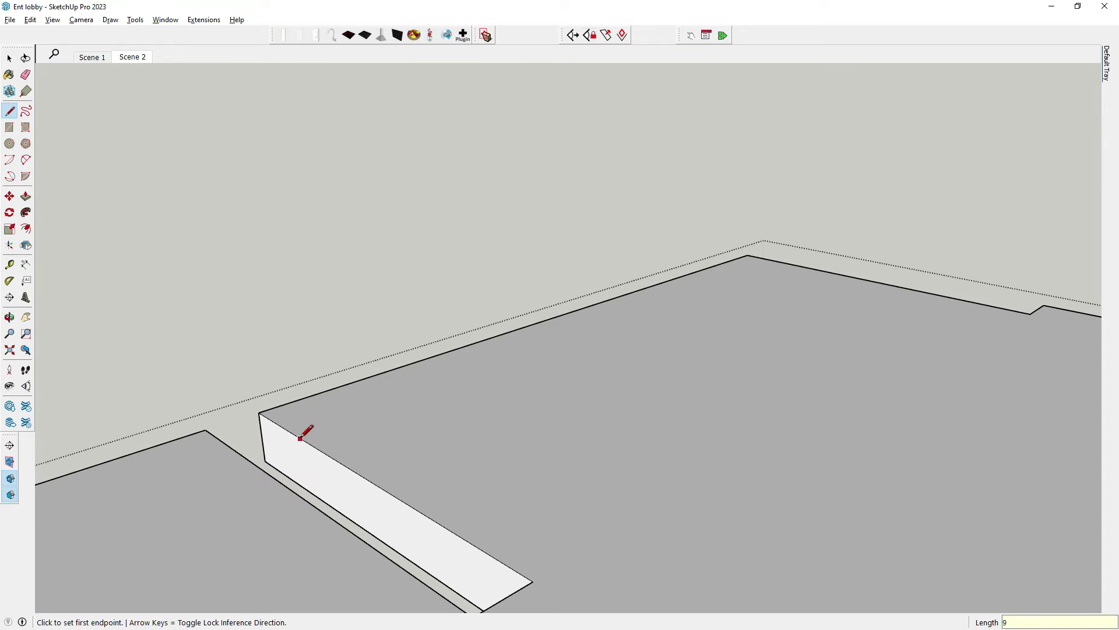
Step: Push the raised floor strip's top face down 9 inches, flush with the floor
left_click(26, 196)
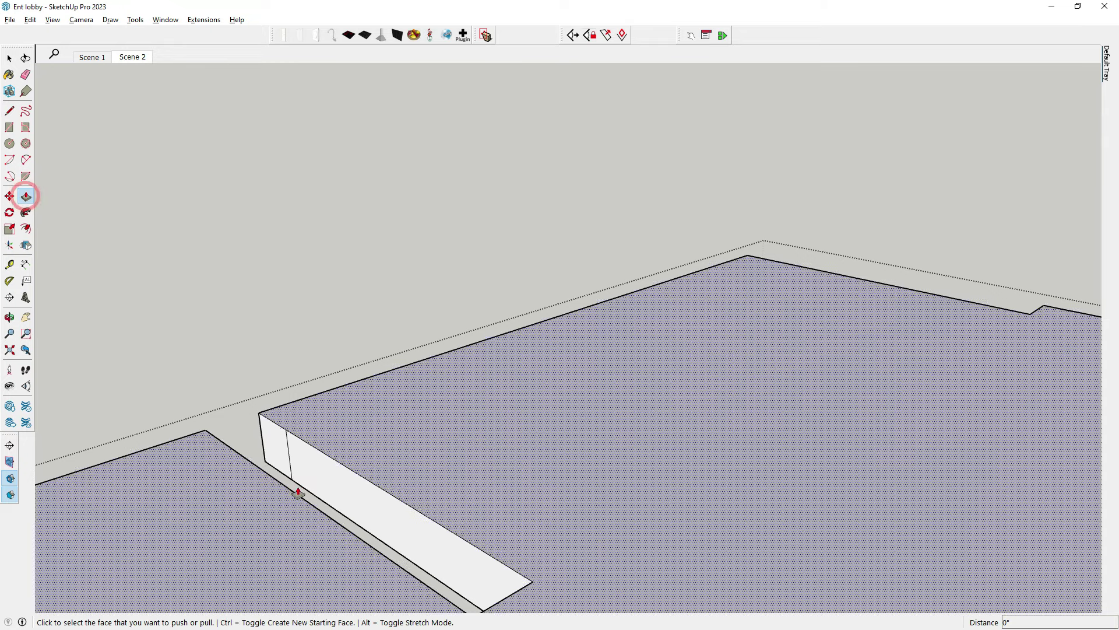
left_click(315, 480)
left_click(274, 489)
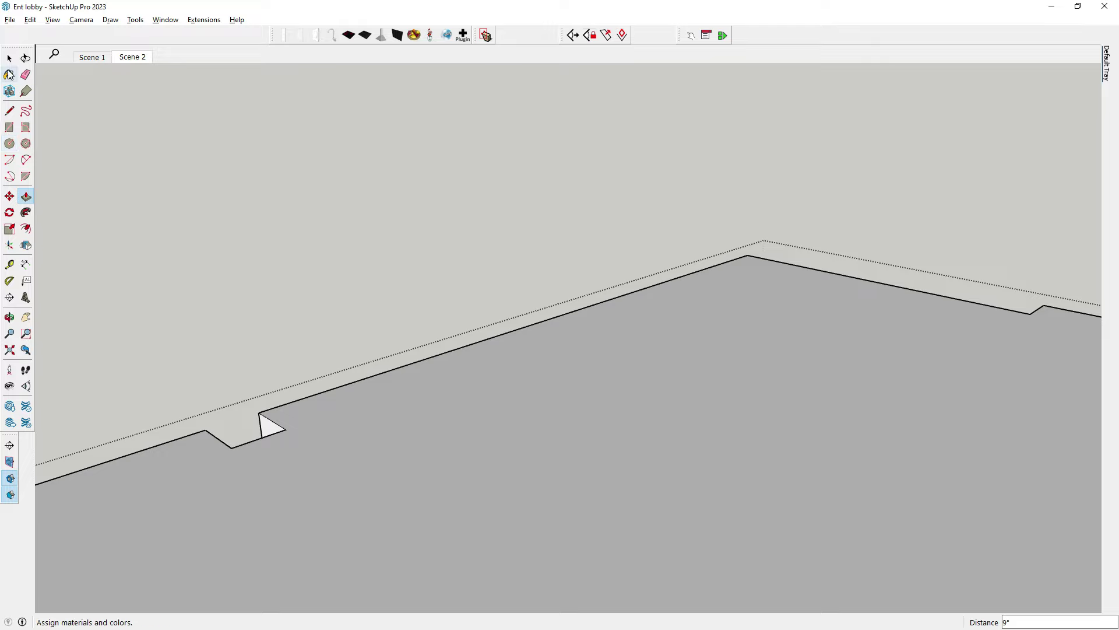
middle_click_drag(98, 132, 619, 379)
Step: Select the oval-pattern panel and orbit to look down on it
left_click(641, 265)
mouse_move(641, 265)
middle_mouse_down()
mouse_move(612, 342)
mouse_move(674, 156)
middle_mouse_up()
scroll(668, 186, "up", 3)
scroll(659, 221, "up", 3)
Step: Orbit around the oval-pattern panel and open its group for editing
scroll(654, 223, "up", 2)
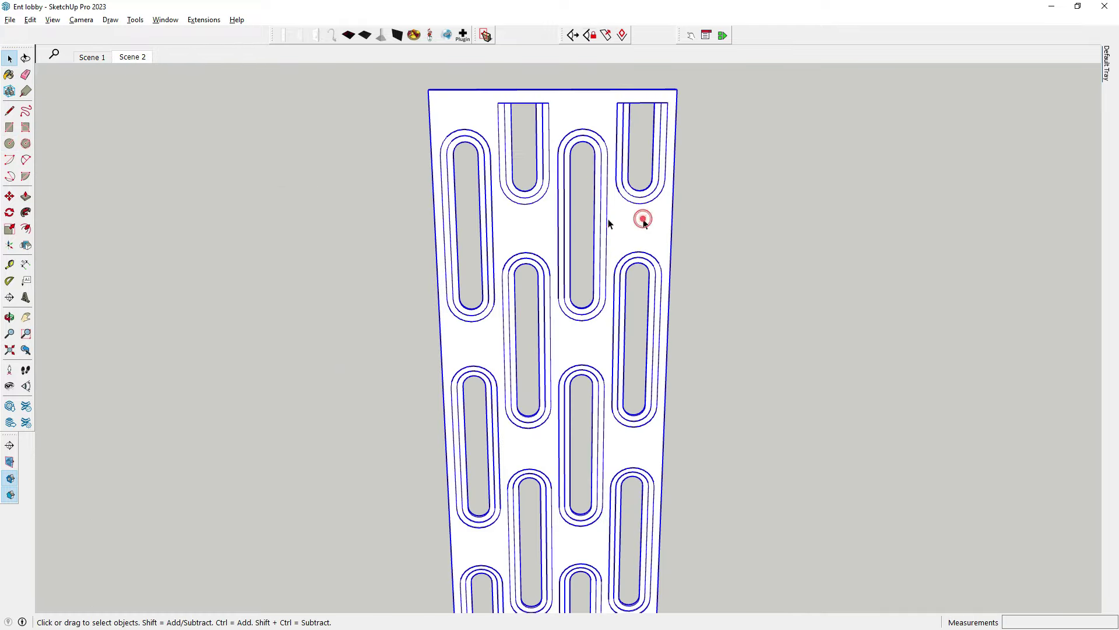
scroll(524, 300, "up", 1)
middle_click_drag(524, 300, 612, 219)
scroll(654, 213, "down", 3)
scroll(542, 225, "up", 3)
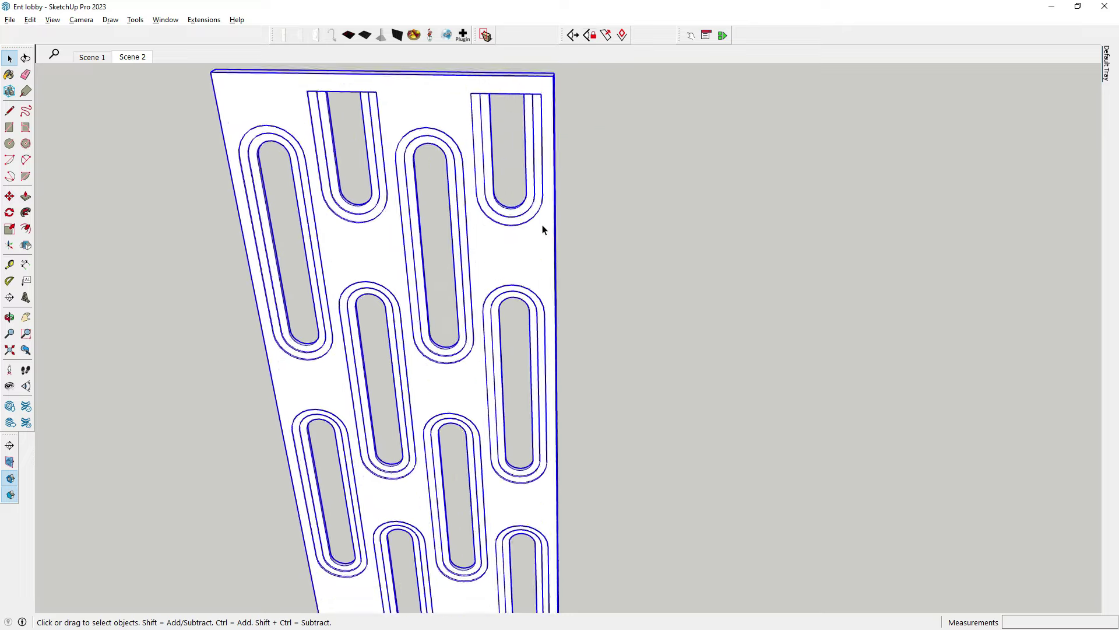
scroll(529, 250, "up", 2)
double_click(536, 251)
Step: Push the panel's right side face out 18 inches (1' 6")
scroll(545, 253, "down", 3)
scroll(317, 213, "up", 2)
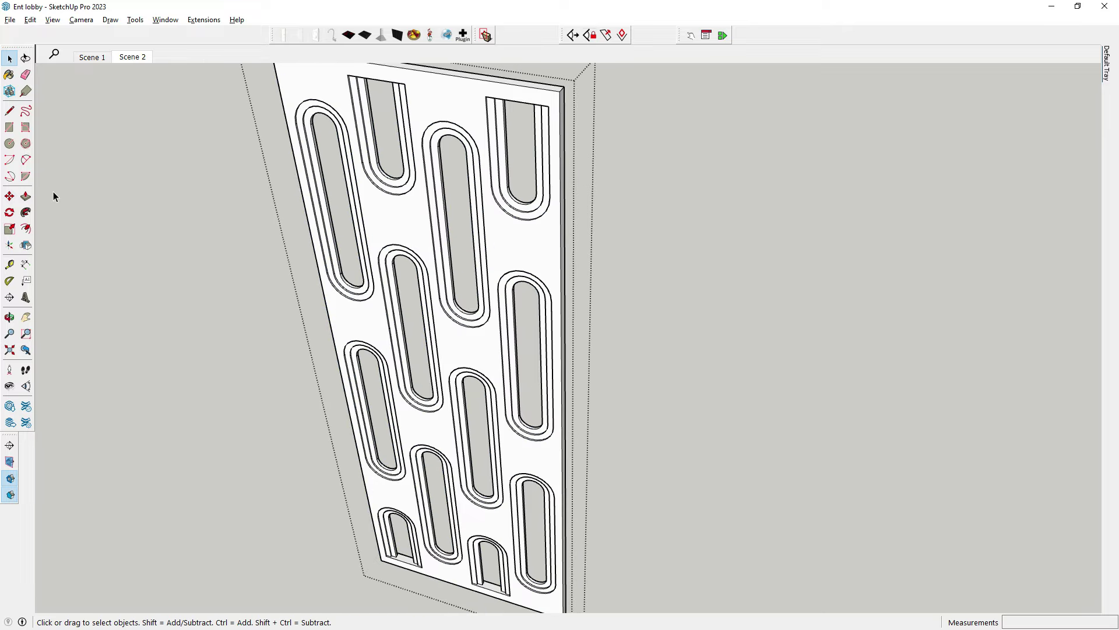
scroll(530, 243, "up", 1)
scroll(555, 250, "up", 2)
left_click(560, 258)
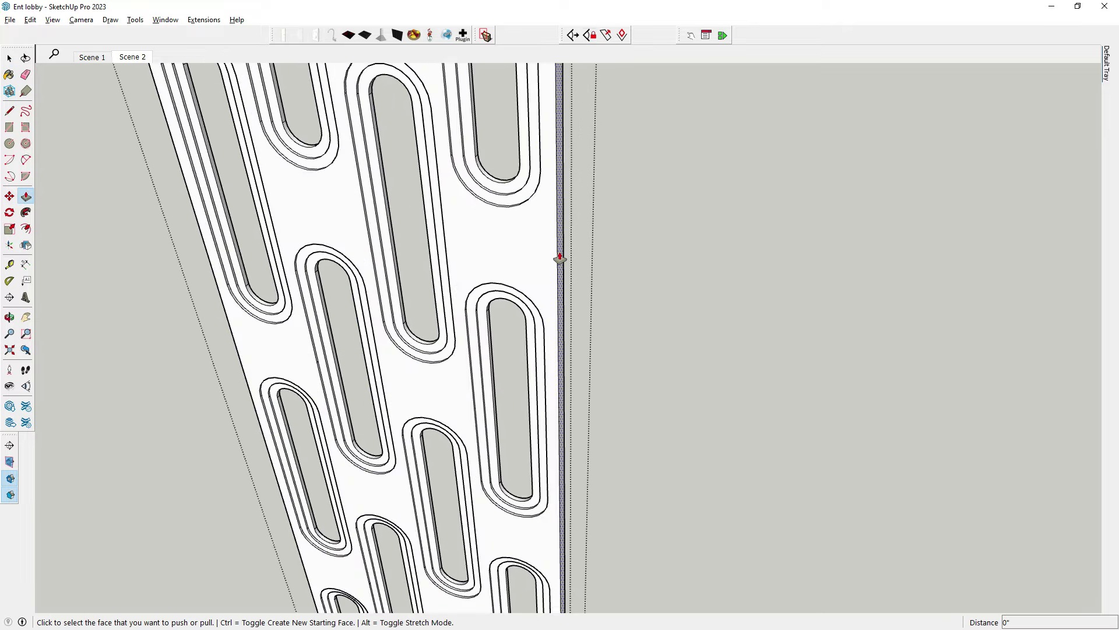
type("18")
key("Return")
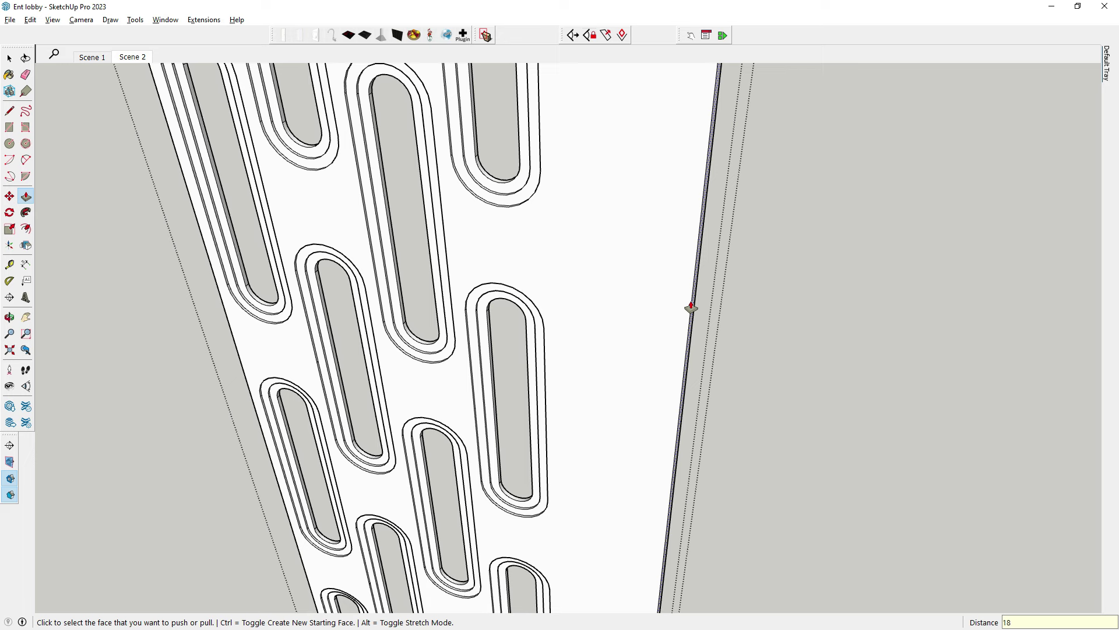
key("Return")
scroll(692, 307, "down", 5)
middle_click_drag(654, 392, 542, 236)
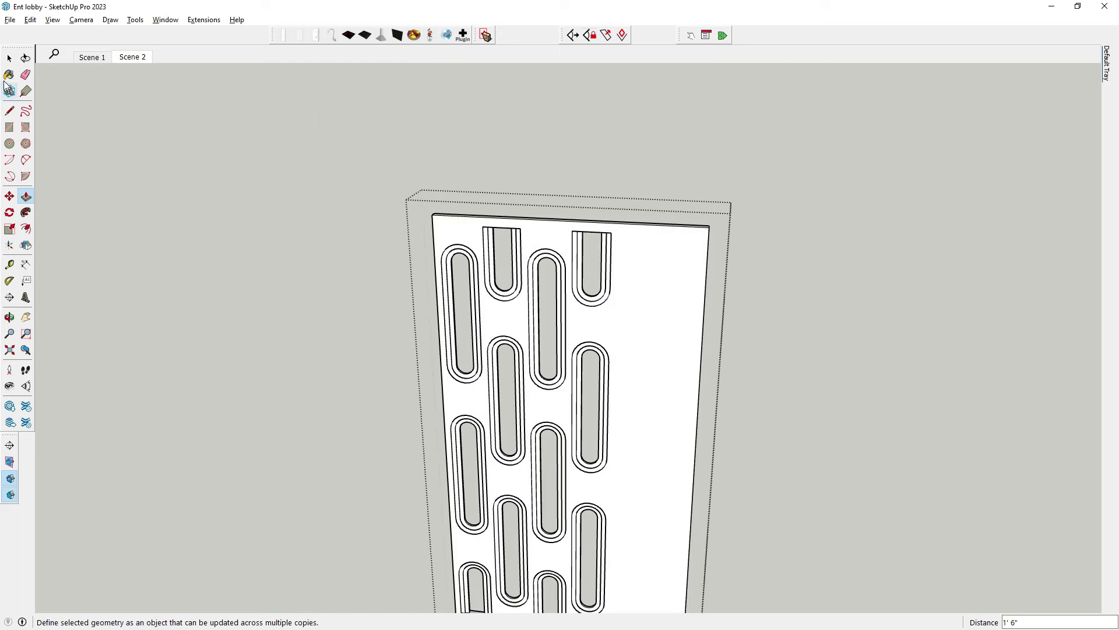
middle_click_drag(446, 329, 513, 190)
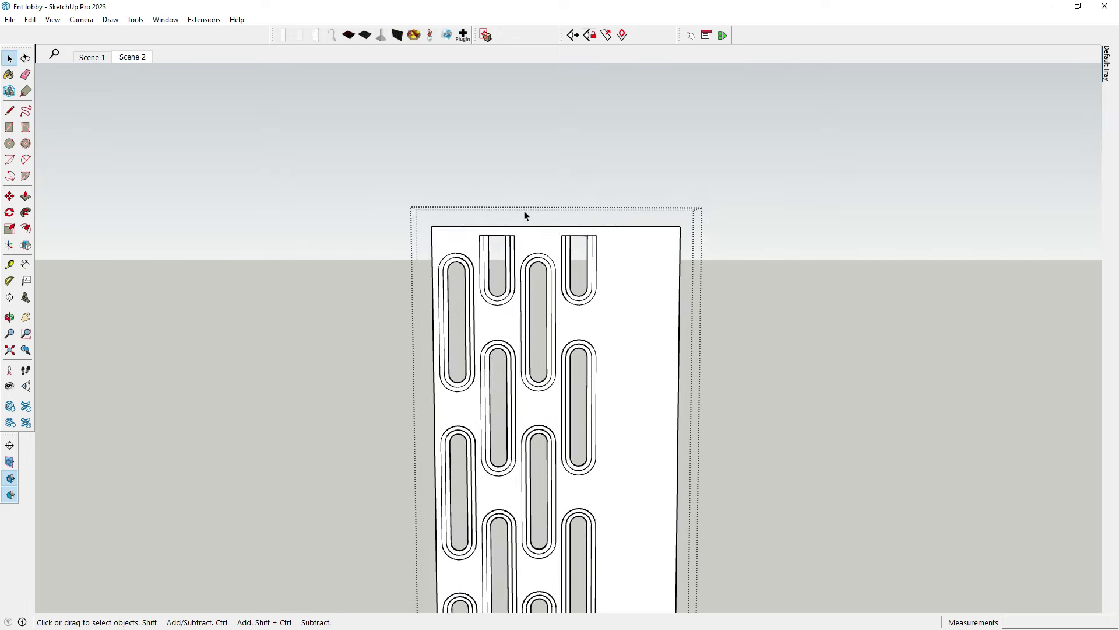
scroll(519, 202, "down", 2)
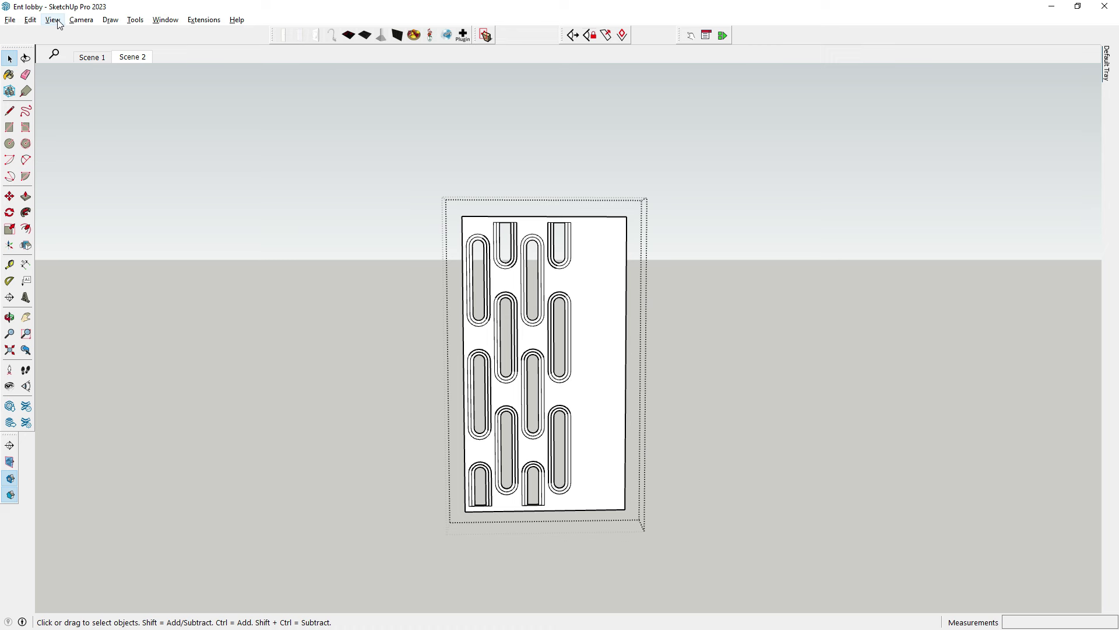
Step: Switch to Parallel Projection and box-select the third and fourth oval columns
left_click(81, 20)
left_click(99, 80)
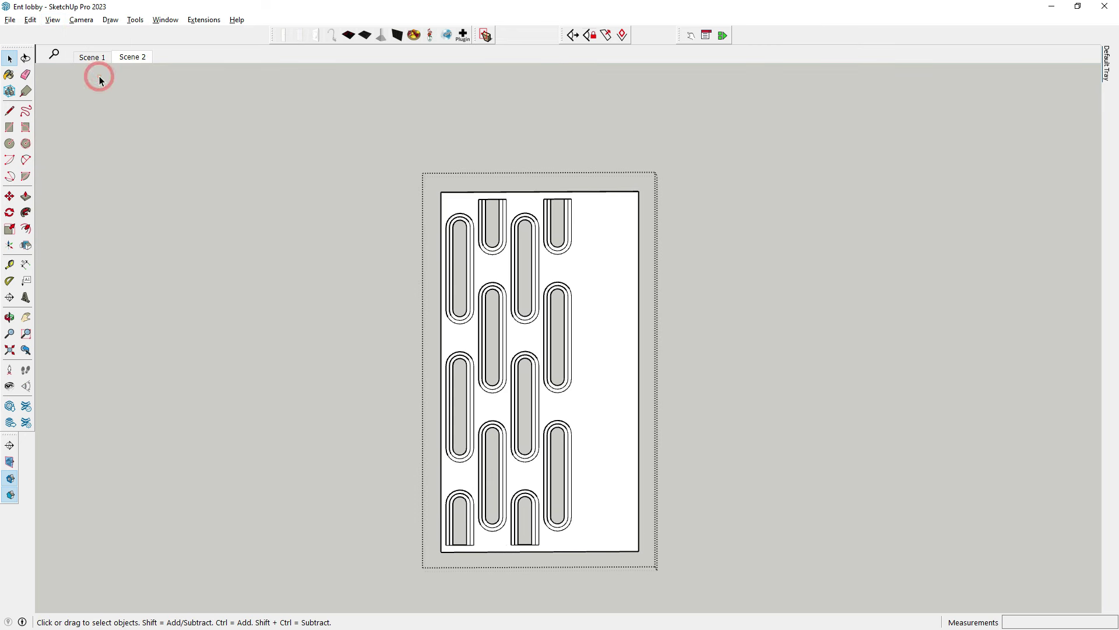
left_click_drag(511, 178, 540, 220)
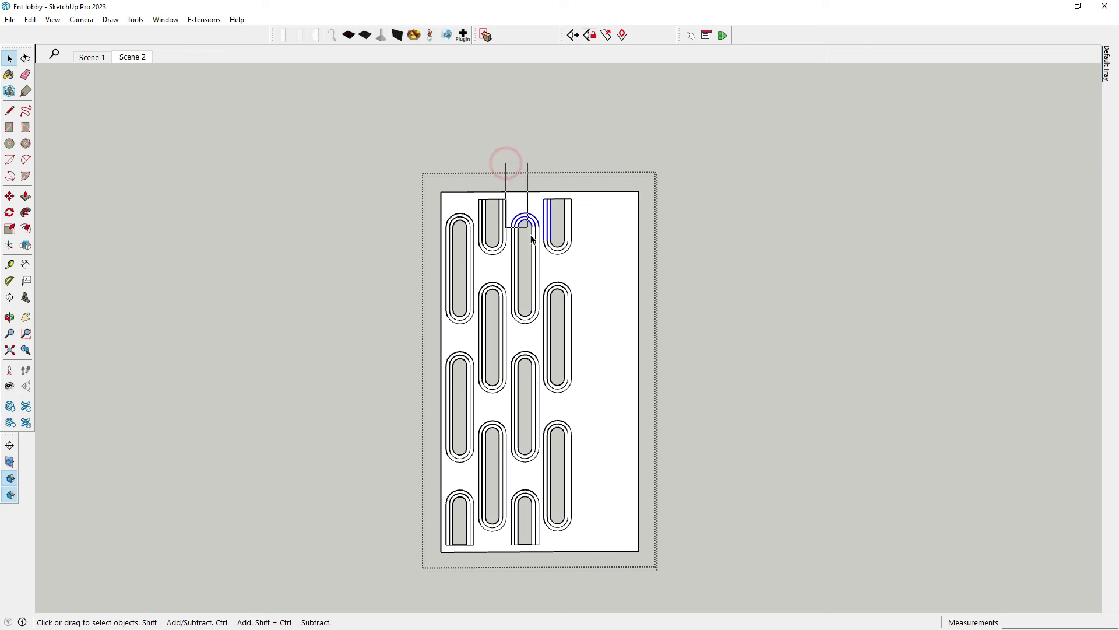
left_click_drag(509, 171, 553, 284)
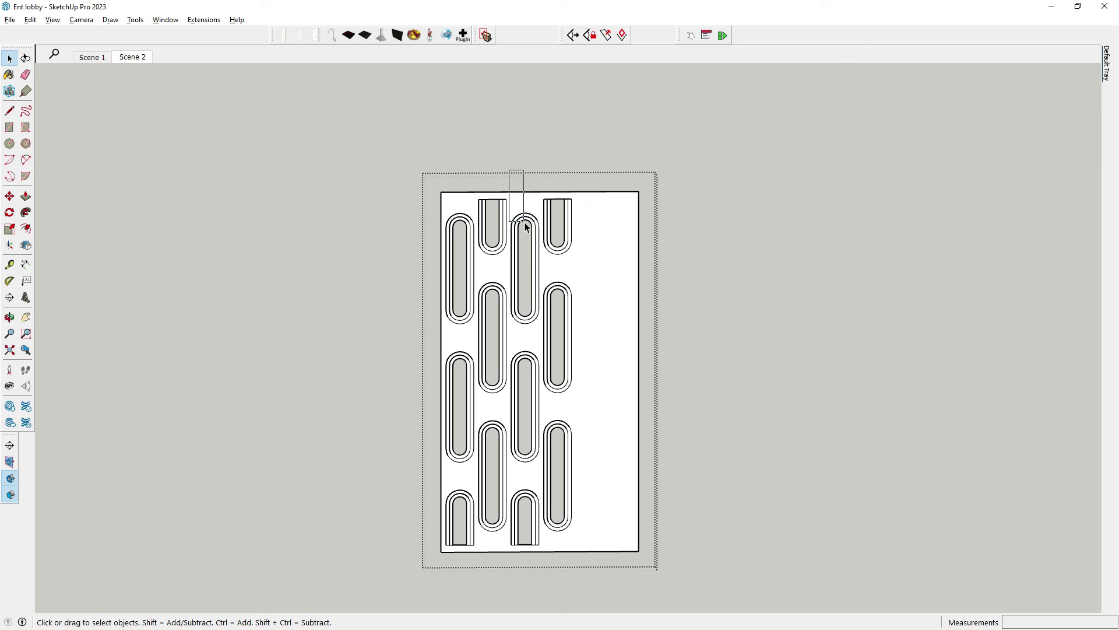
left_click_drag(593, 575, 595, 576)
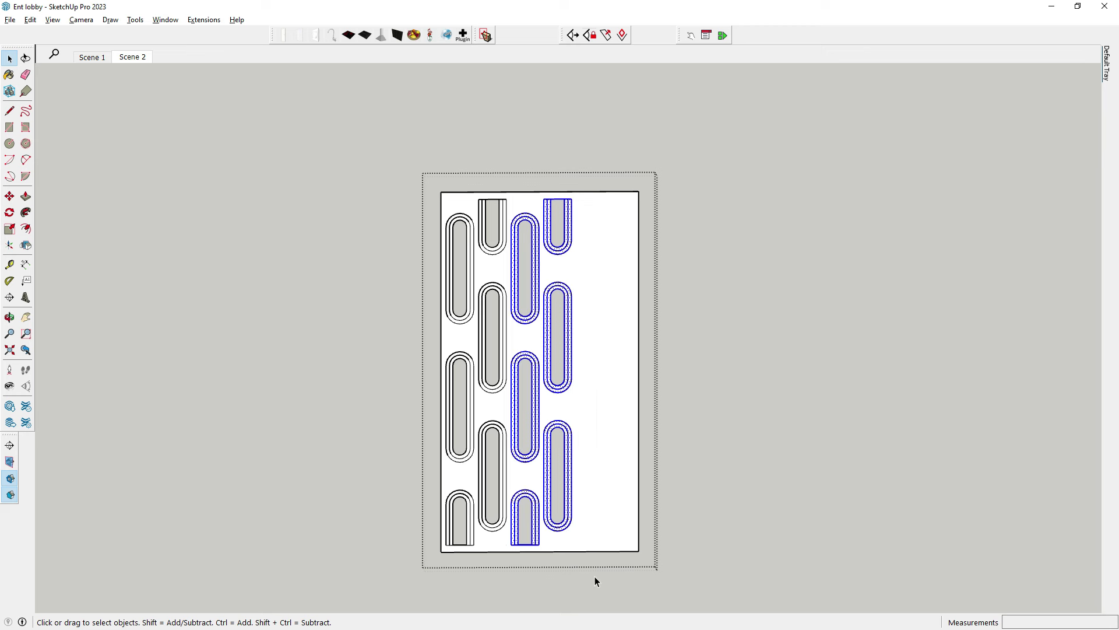
Step: Copy the two oval columns into the blank right side of the panel
scroll(495, 237, "up", 3)
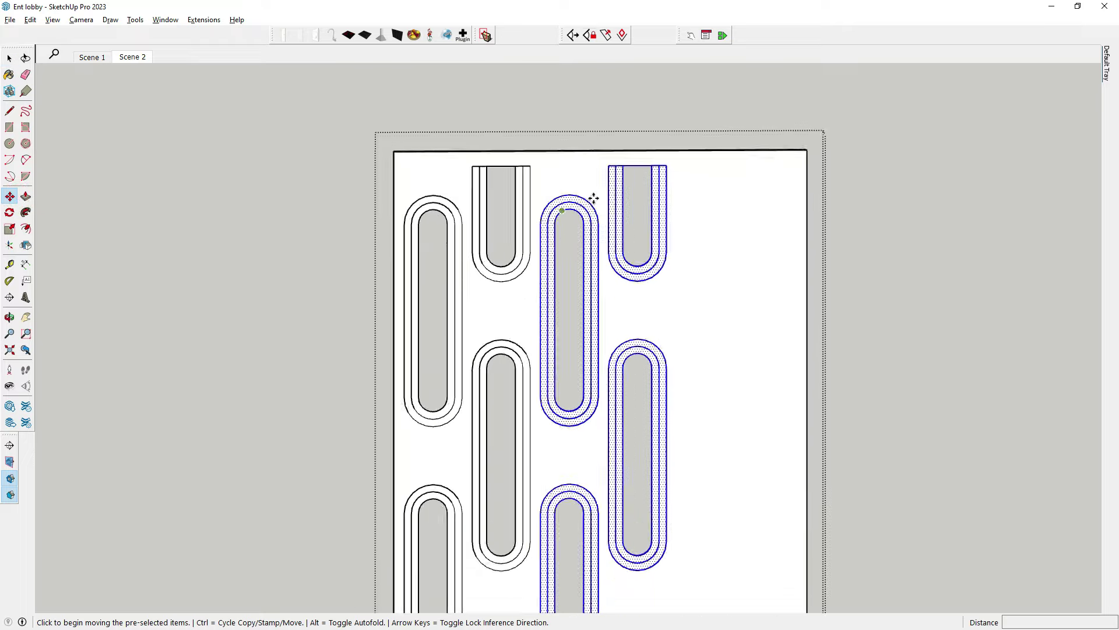
scroll(593, 195, "up", 2)
scroll(495, 160, "up", 2)
scroll(357, 285, "down", 1)
scroll(383, 221, "down", 2)
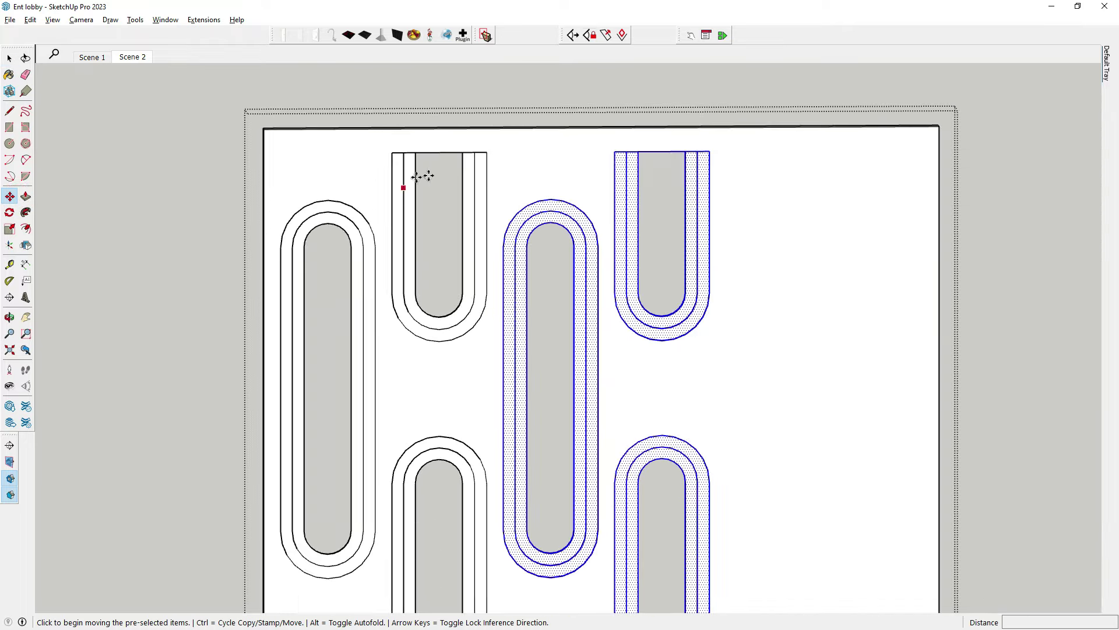
scroll(437, 152, "up", 2)
left_click(443, 143)
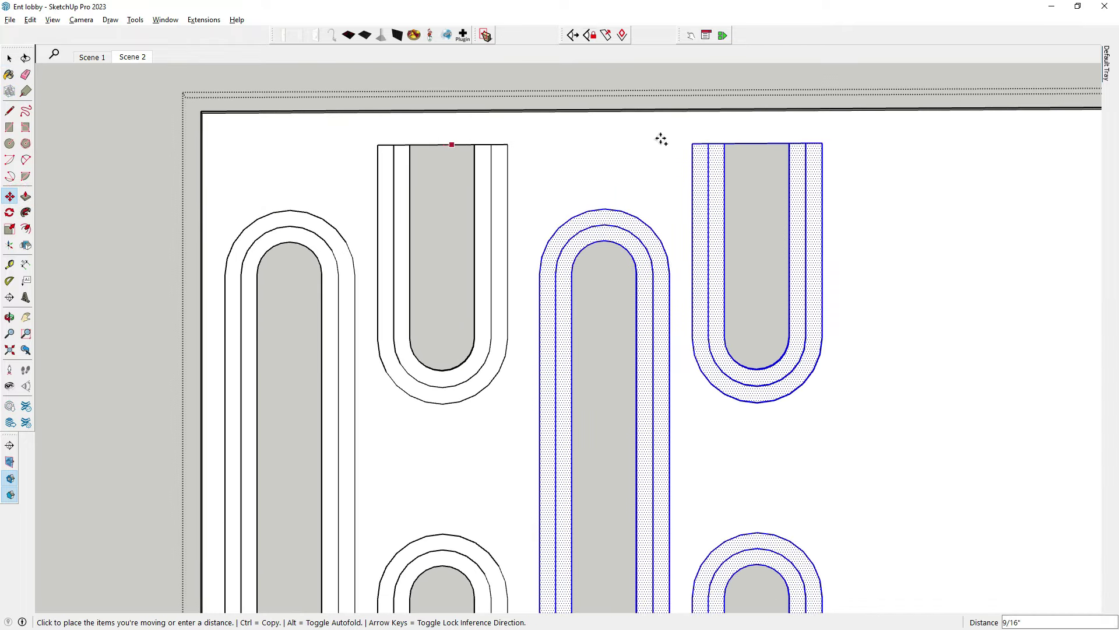
key("ctrl")
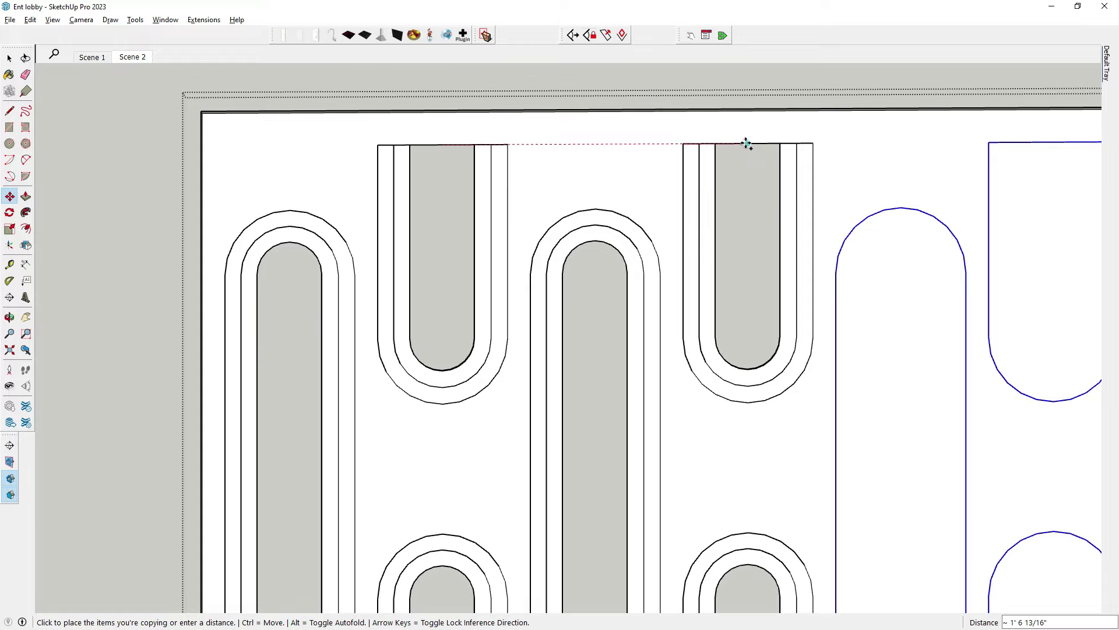
left_click(746, 143)
scroll(481, 171, "down", 3)
Step: Draw the missing edges closing the arch outline and the right oval into faces
left_click(8, 60)
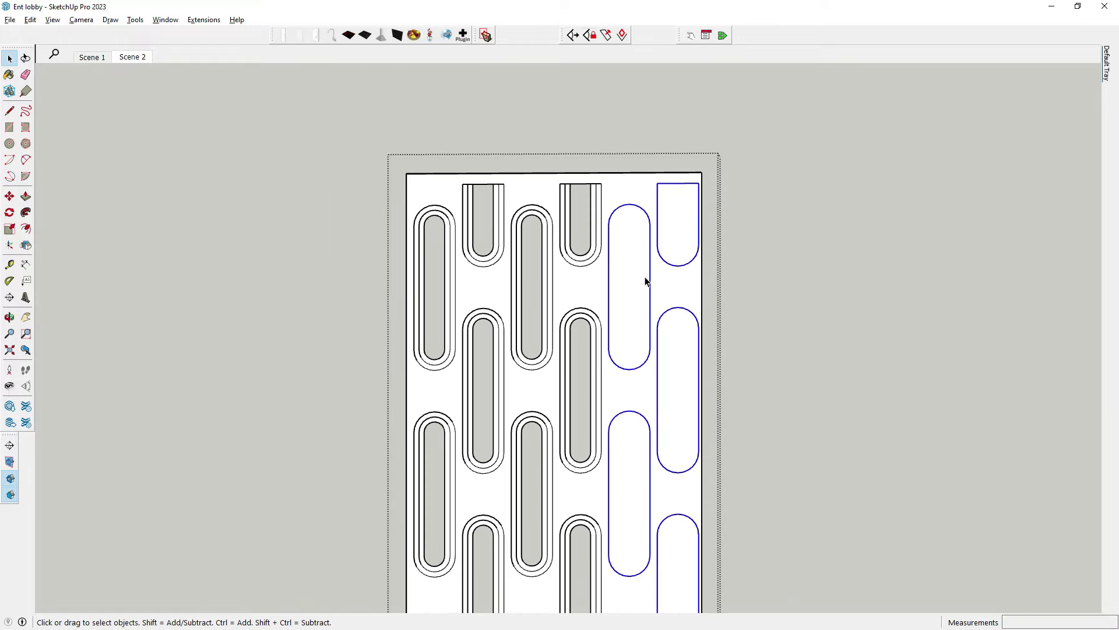
left_click(645, 280)
middle_click_drag(629, 270, 25, 124)
scroll(662, 524, "up", 2)
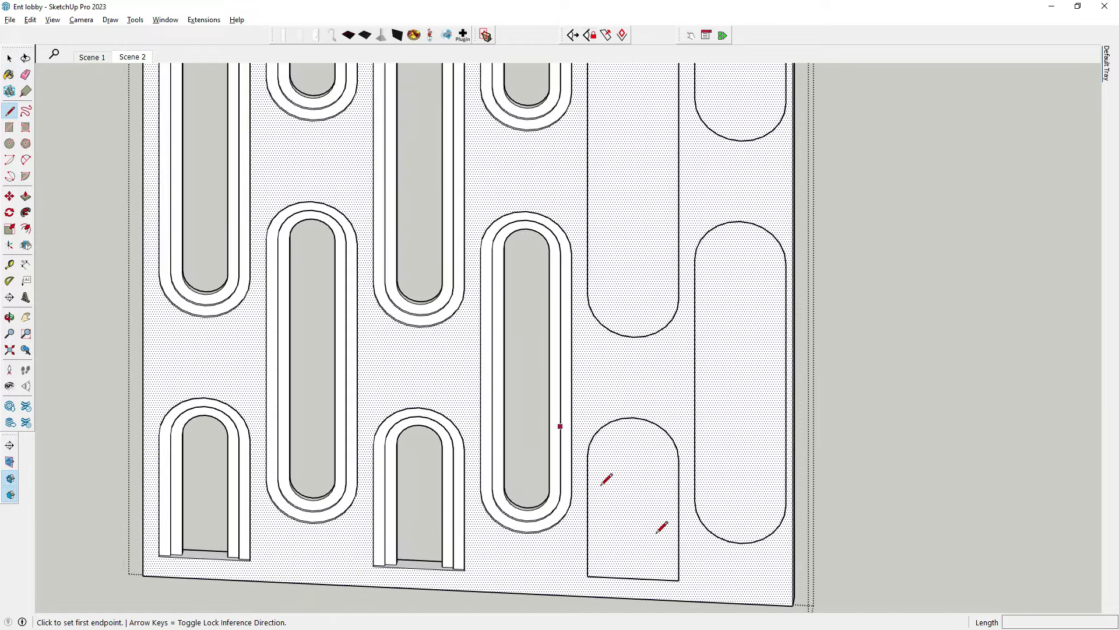
scroll(649, 522, "up", 2)
scroll(657, 494, "up", 2)
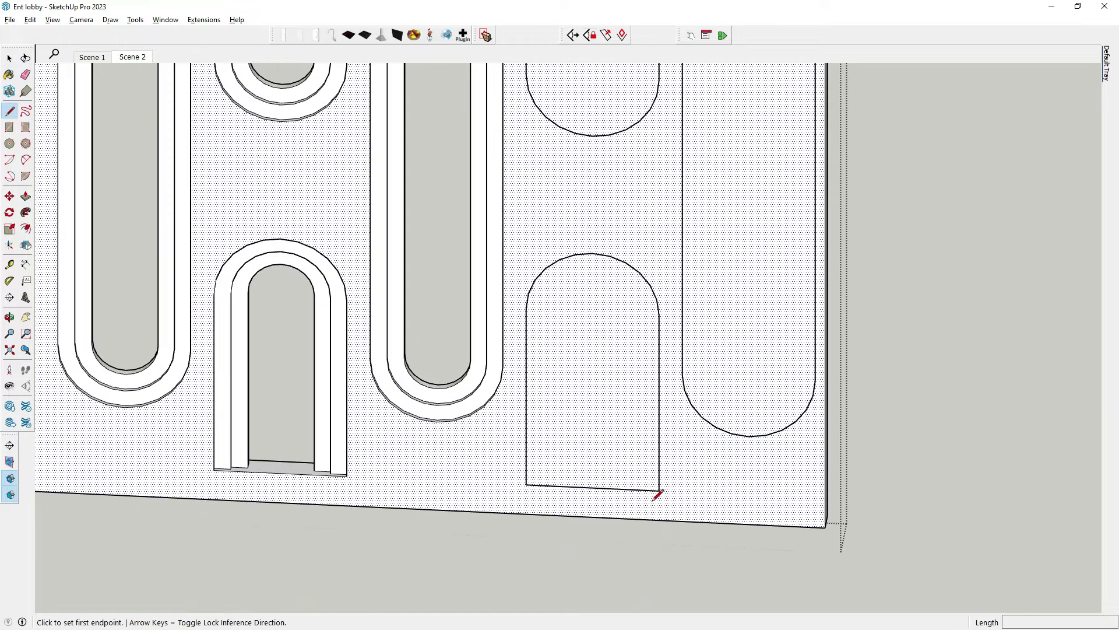
left_click(527, 484)
scroll(528, 483, "down", 2)
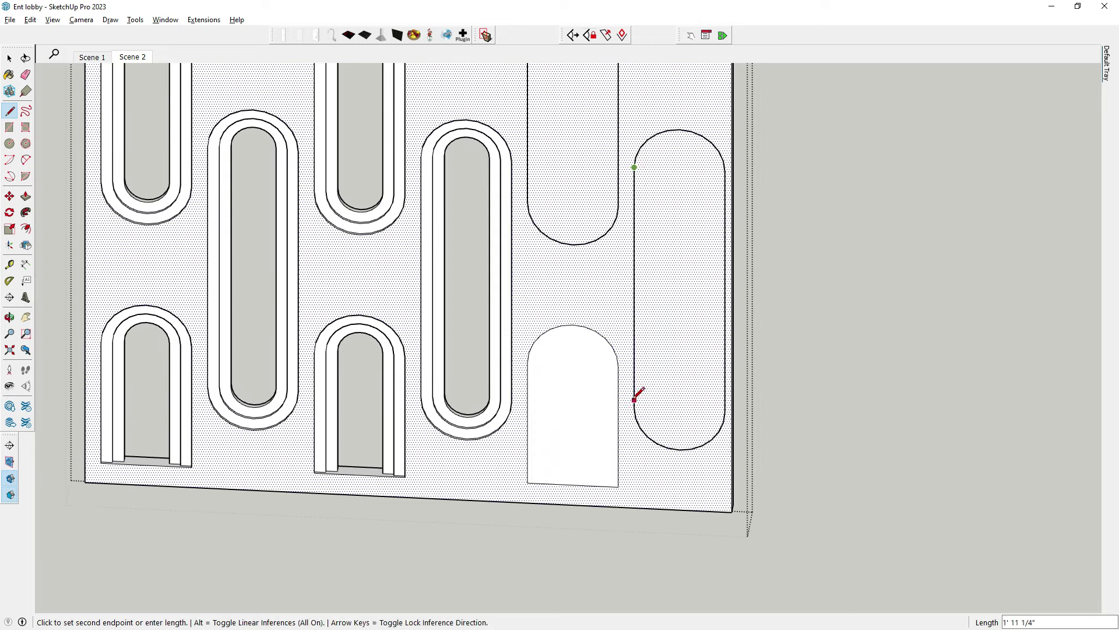
left_click(634, 399)
middle_click_drag(634, 399, 630, 119)
key("Escape")
middle_click_drag(635, 334, 531, 268)
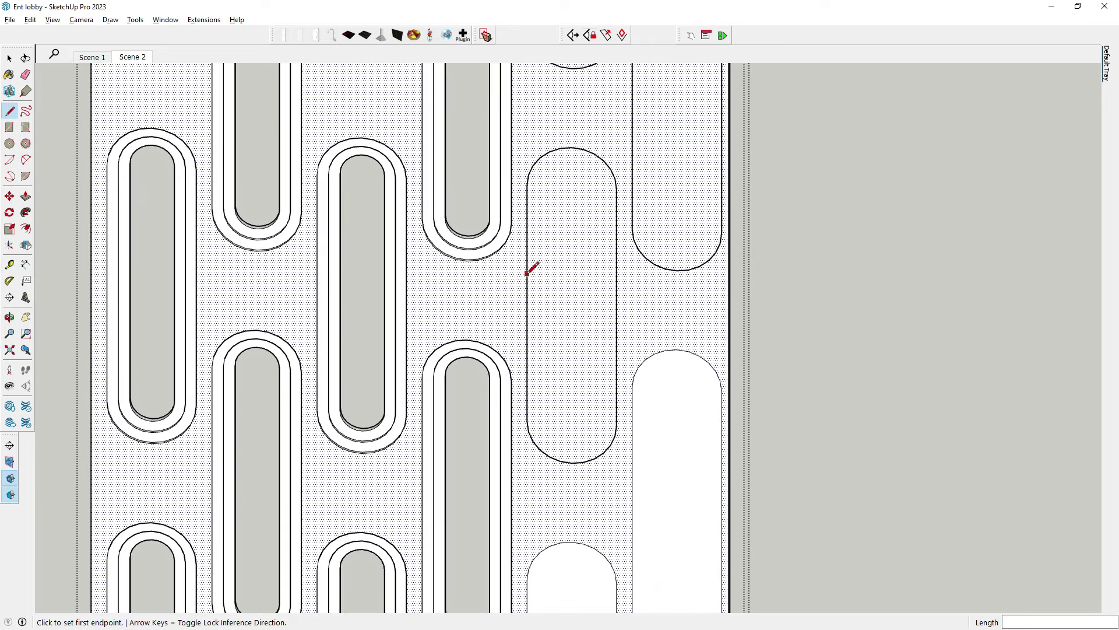
left_click(616, 306)
scroll(620, 405, "up", 2)
Step: Erase the stray line crossing the oval and complete the neighbouring oval's right edge
key("e")
middle_click_drag(300, 220, 553, 274)
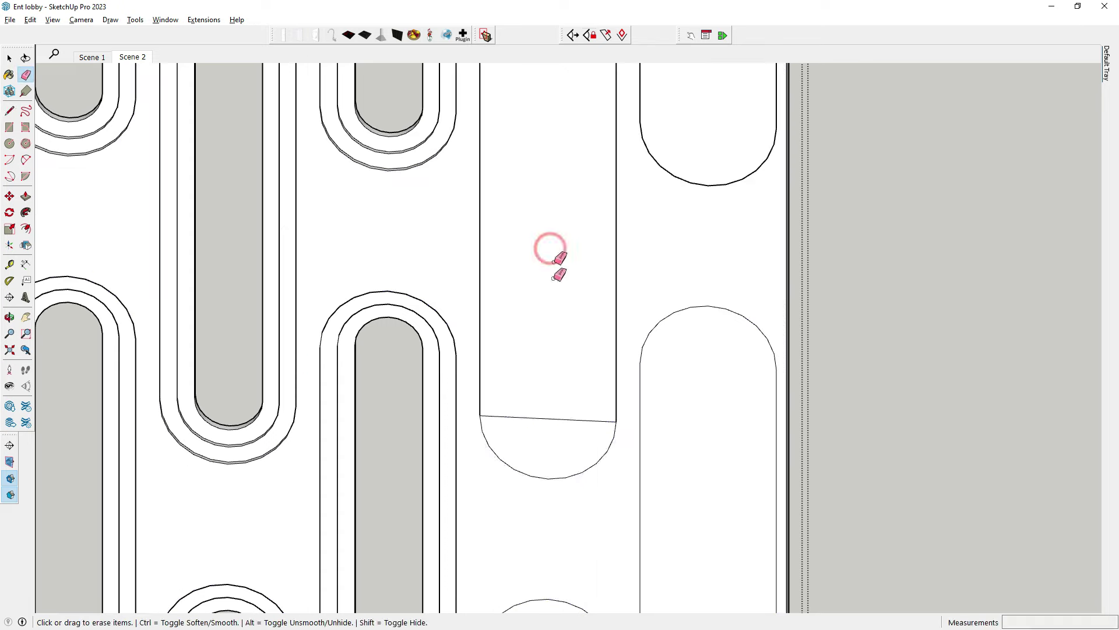
scroll(293, 368, "down", 2)
mouse_move(293, 367)
middle_mouse_down()
mouse_move(532, 140)
mouse_move(512, 93)
middle_mouse_up()
scroll(417, 147, "up", 2)
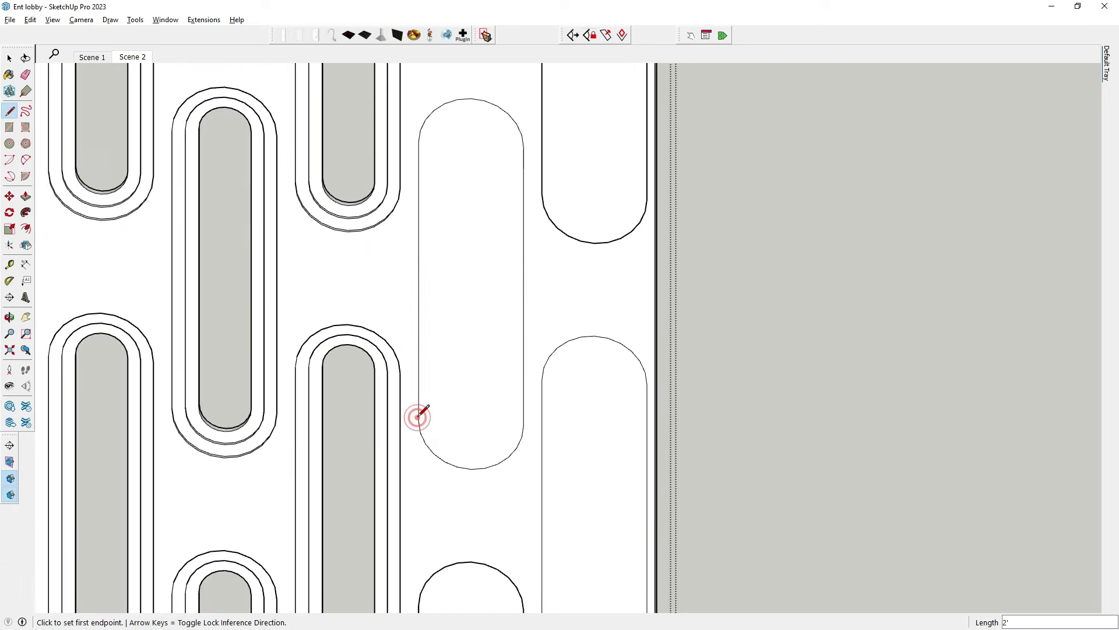
scroll(487, 195, "up", 3)
scroll(524, 150, "down", 1)
scroll(535, 200, "down", 1)
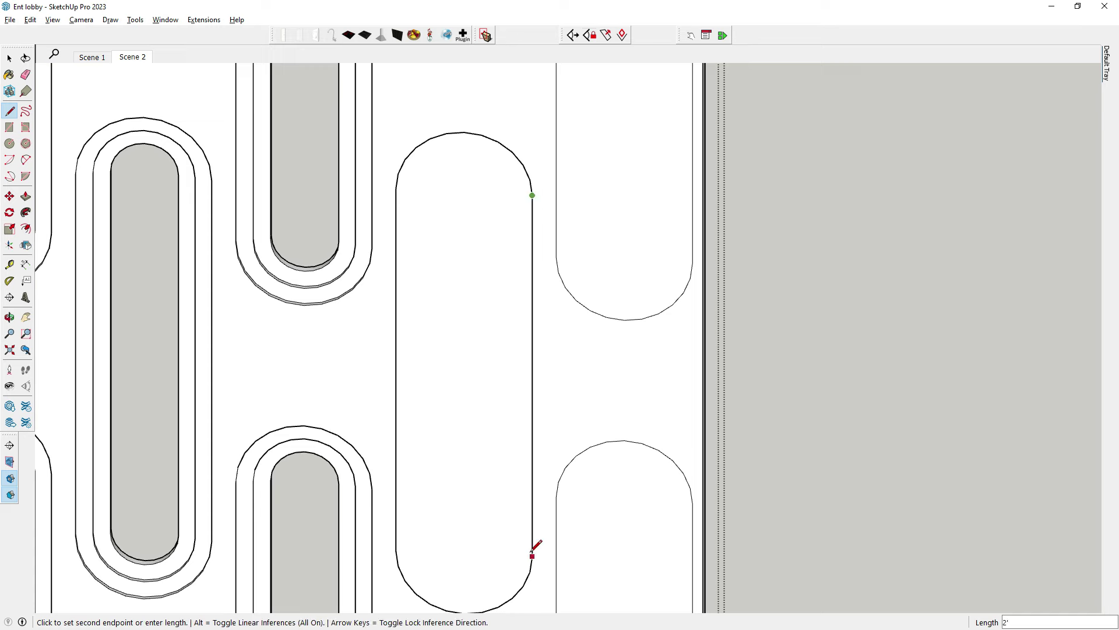
left_click(532, 553)
scroll(478, 419, "down", 1)
Step: Select the bottom-right oval face to check it is closed
left_click(10, 58)
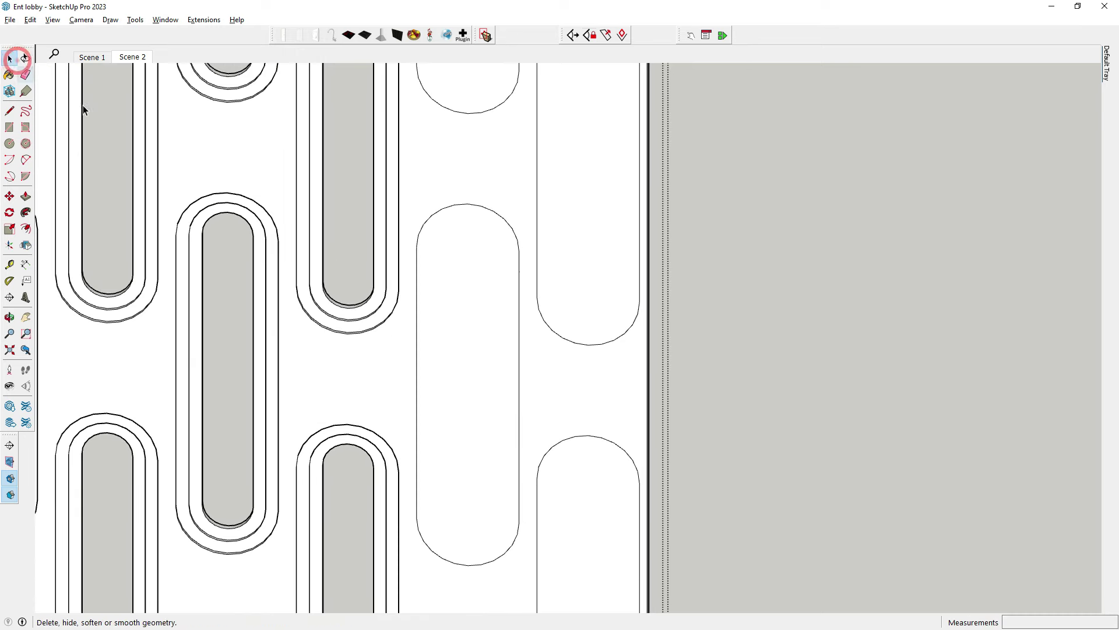
left_click(492, 360)
scroll(463, 262, "down", 2)
scroll(488, 310, "down", 3)
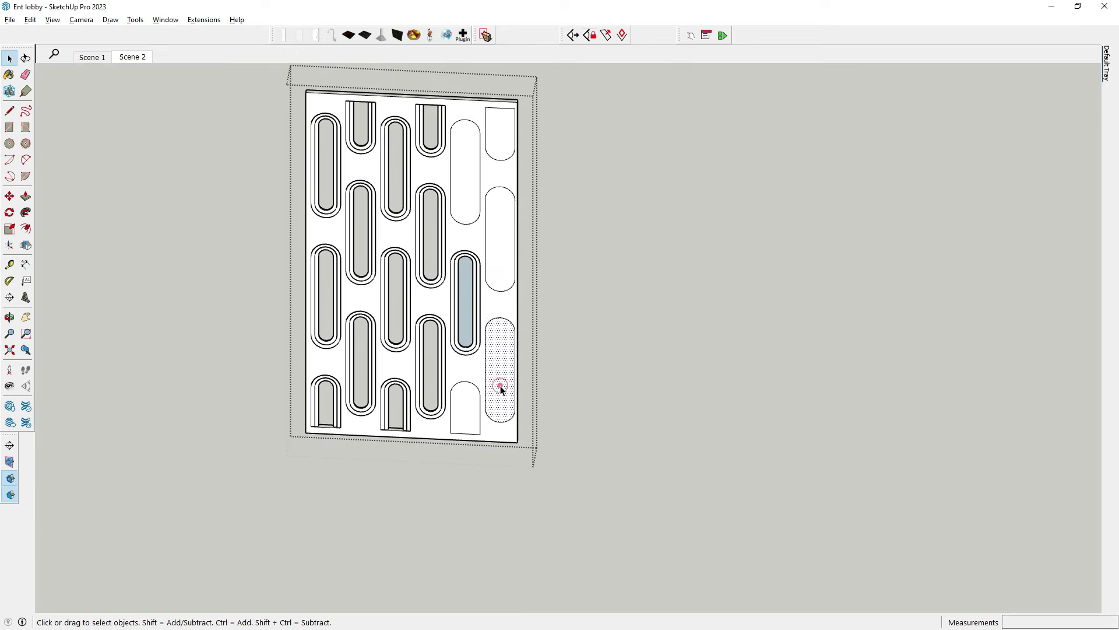
Step: Orbit to the back face of the panel and switch the camera to Perspective
scroll(469, 432, "up", 2)
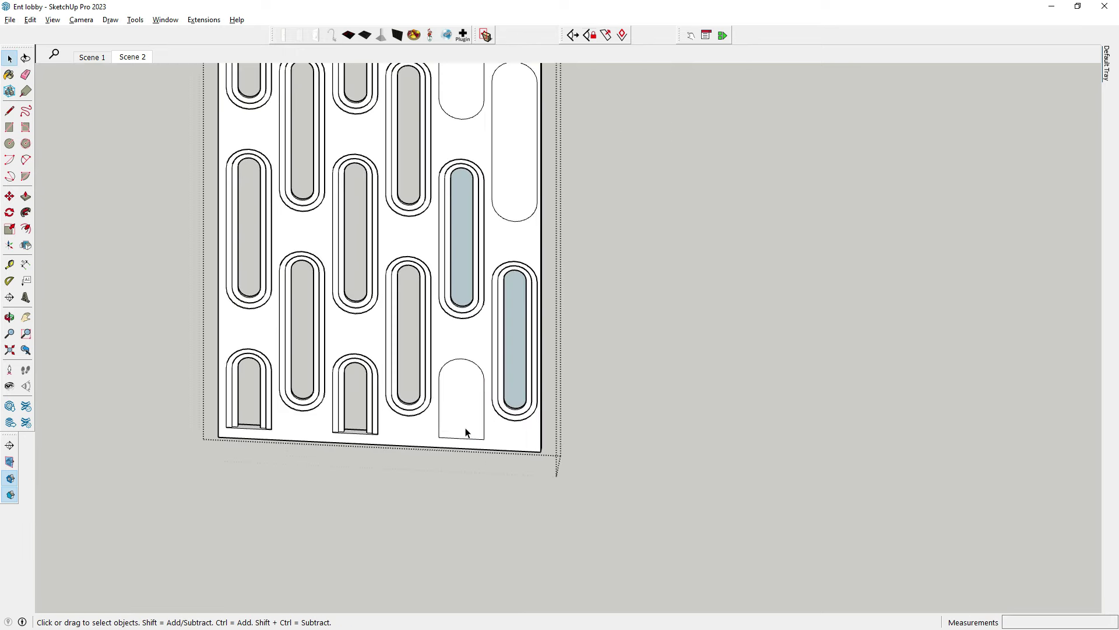
left_click(470, 93)
scroll(500, 212, "down", 3)
scroll(516, 224, "up", 4)
scroll(516, 223, "down", 3)
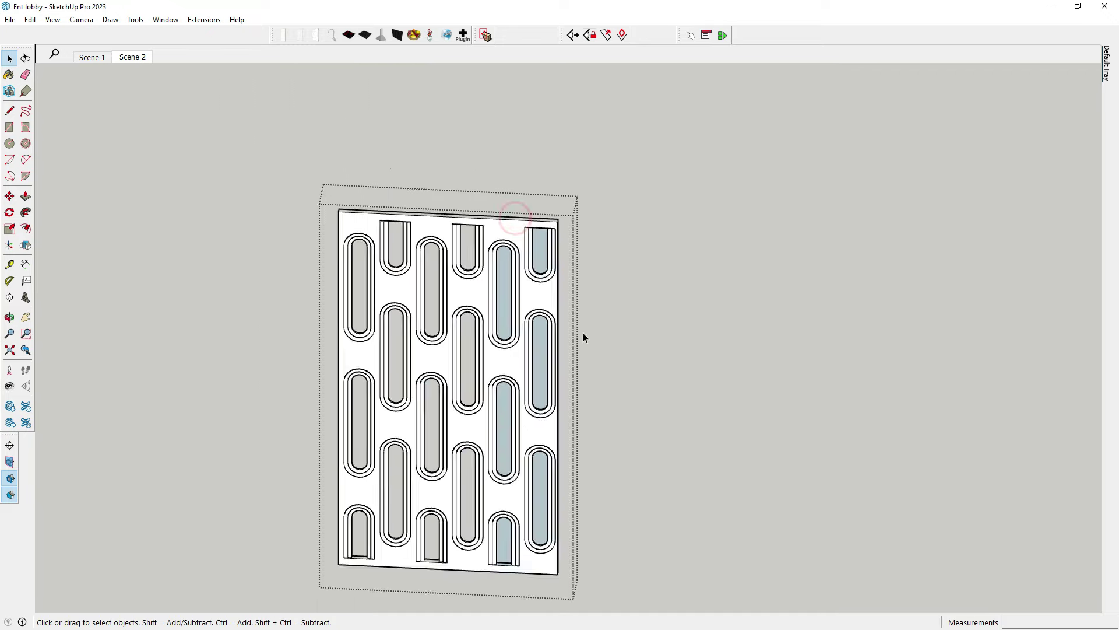
mouse_move(583, 332)
middle_mouse_down()
mouse_move(327, 367)
mouse_move(432, 455)
mouse_move(382, 238)
middle_mouse_up()
scroll(382, 238, "up", 3)
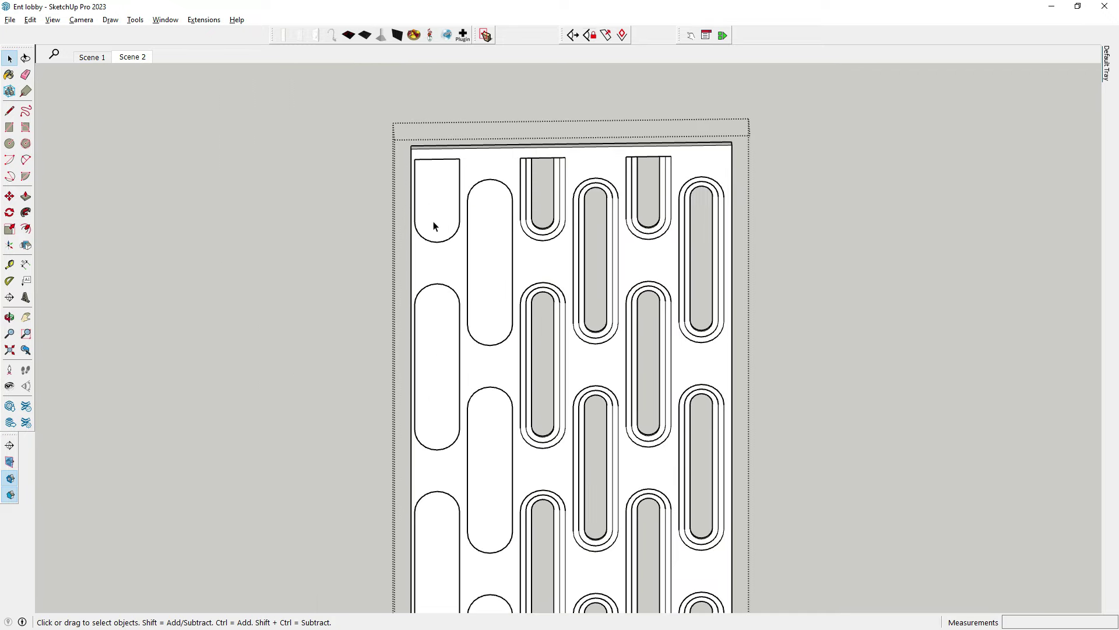
left_click(79, 20)
left_click(96, 91)
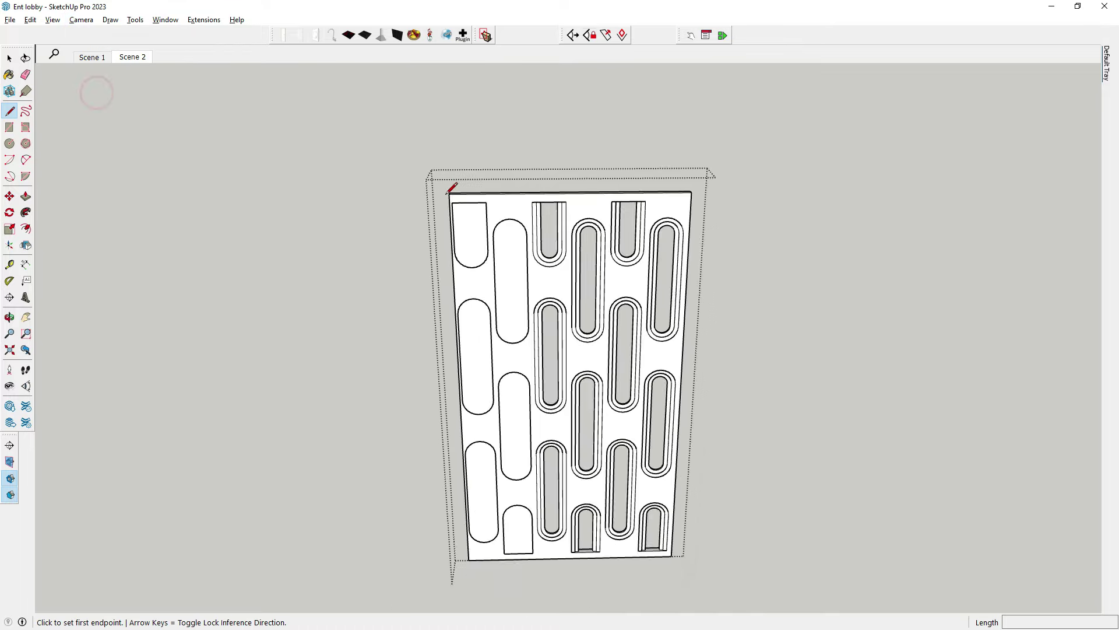
scroll(450, 190, "up", 5)
Step: Draw the missing left edge of the middle oval slot
left_click(500, 180)
key("Escape")
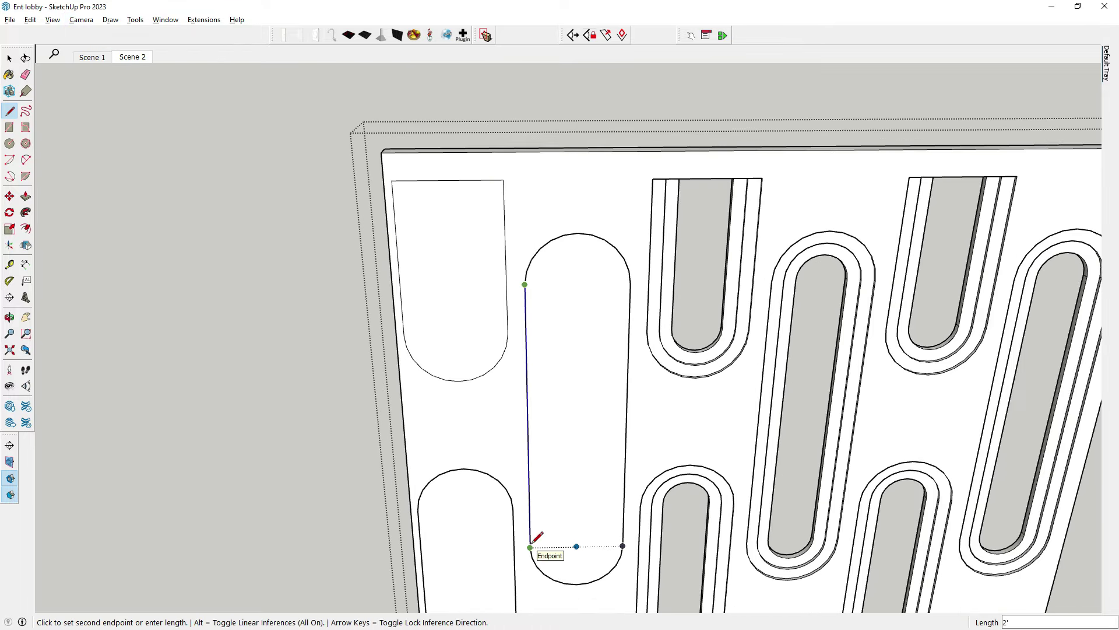
left_click(530, 547)
scroll(444, 317, "down", 3)
scroll(457, 429, "up", 3)
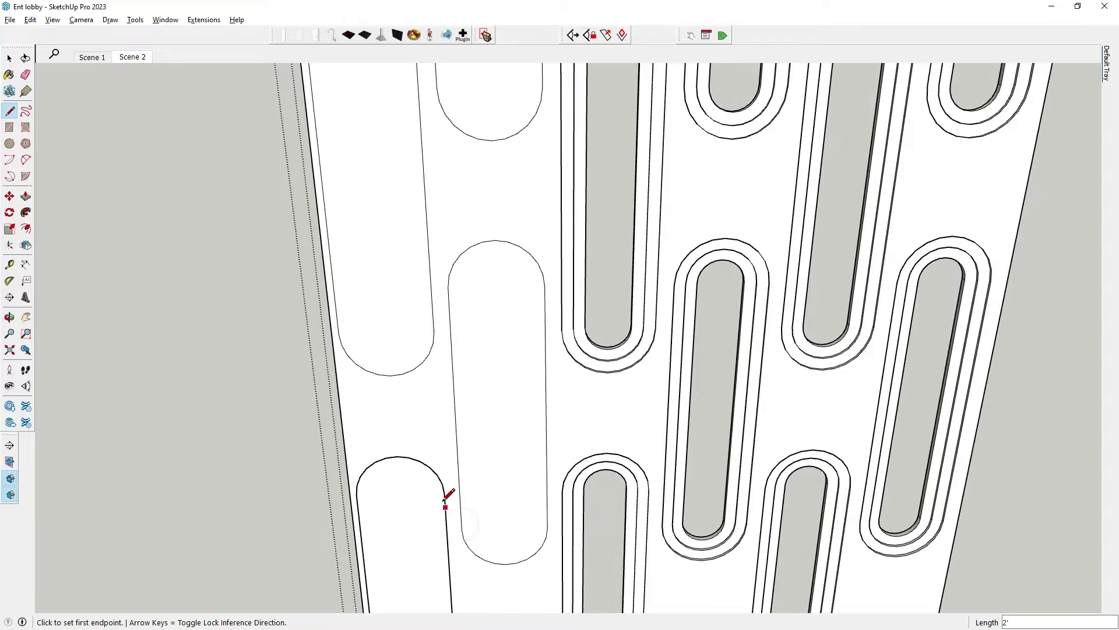
scroll(445, 501, "down", 2)
scroll(458, 519, "down", 1)
key("space")
scroll(435, 402, "down", 2)
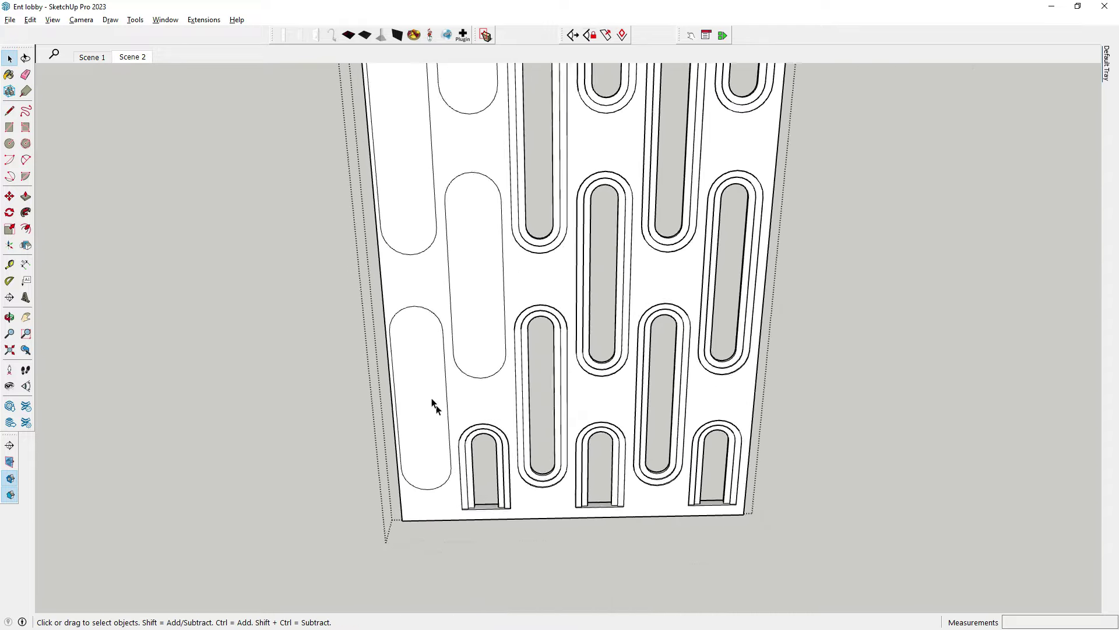
scroll(455, 225, "down", 3)
scroll(455, 225, "down", 5)
Step: Orbit out to the room and sofa and select the slotted panel
left_click(13, 111)
scroll(492, 357, "up", 5)
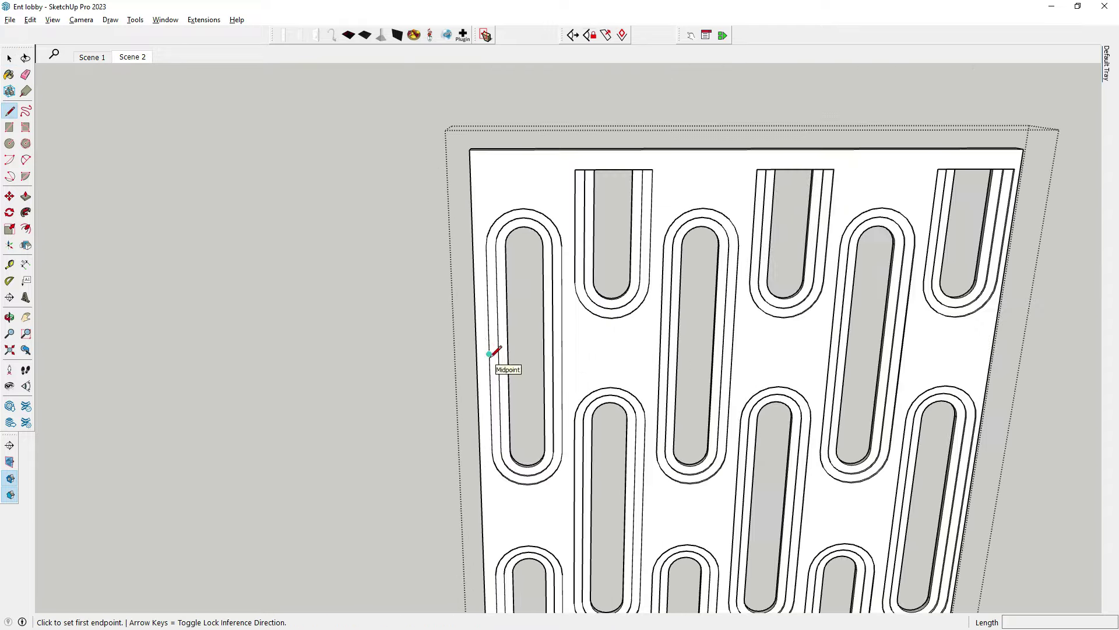
scroll(795, 342, "down", 2)
scroll(739, 193, "up", 4)
scroll(764, 210, "down", 2)
scroll(510, 270, "up", 3)
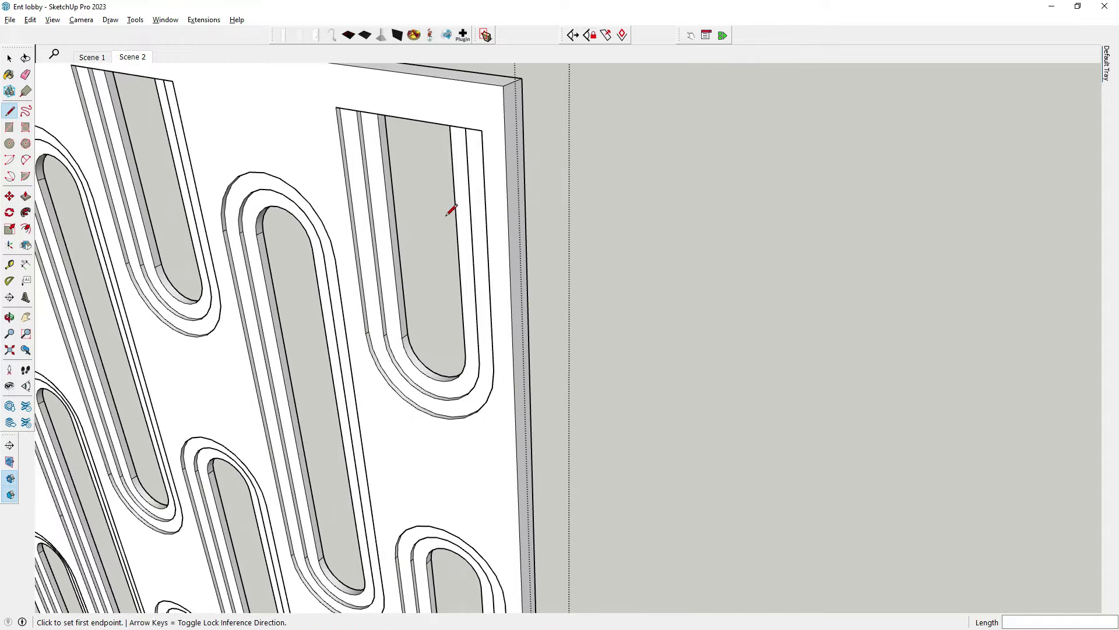
scroll(525, 270, "down", 2)
key("p")
key("space")
scroll(652, 167, "down", 3)
scroll(653, 167, "down", 2)
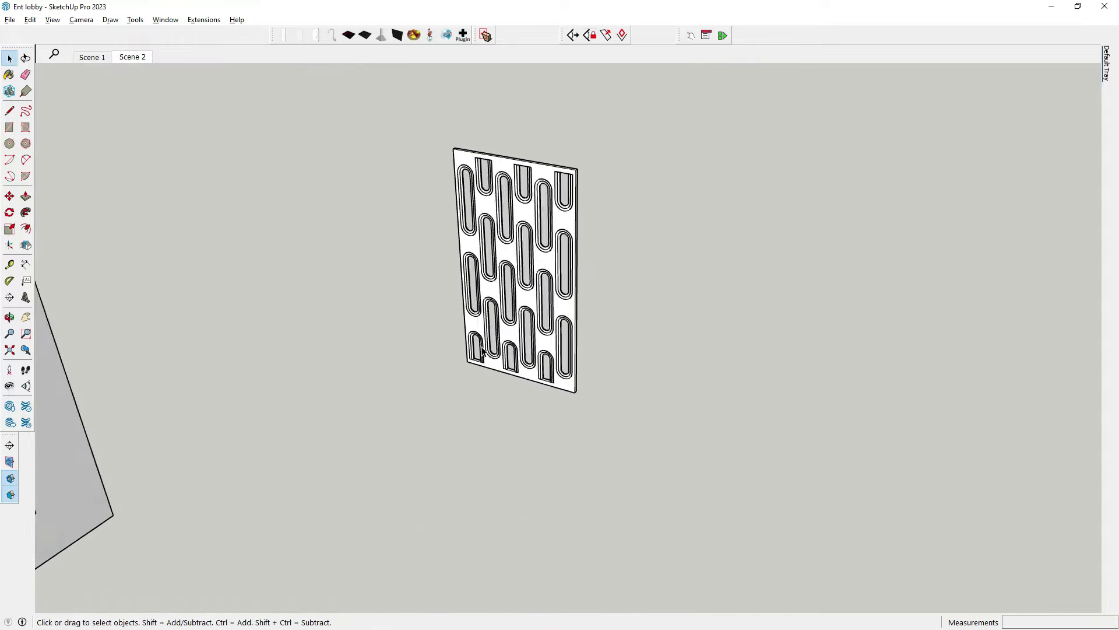
middle_click_drag(481, 349, 516, 299)
left_click(515, 300)
scroll(515, 299, "up", 2)
scroll(565, 217, "down", 2)
Step: Move the panel by its corner to sit beside the sofa's left end
middle_click_drag(632, 334, 3, 145)
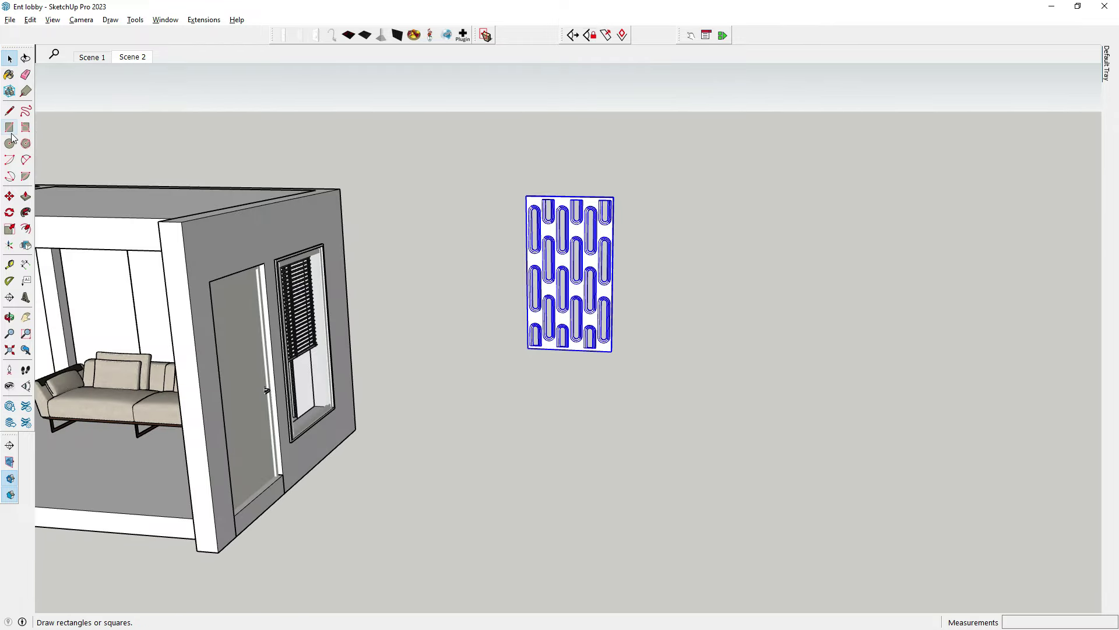
scroll(611, 350, "up", 2)
scroll(610, 343, "up", 1)
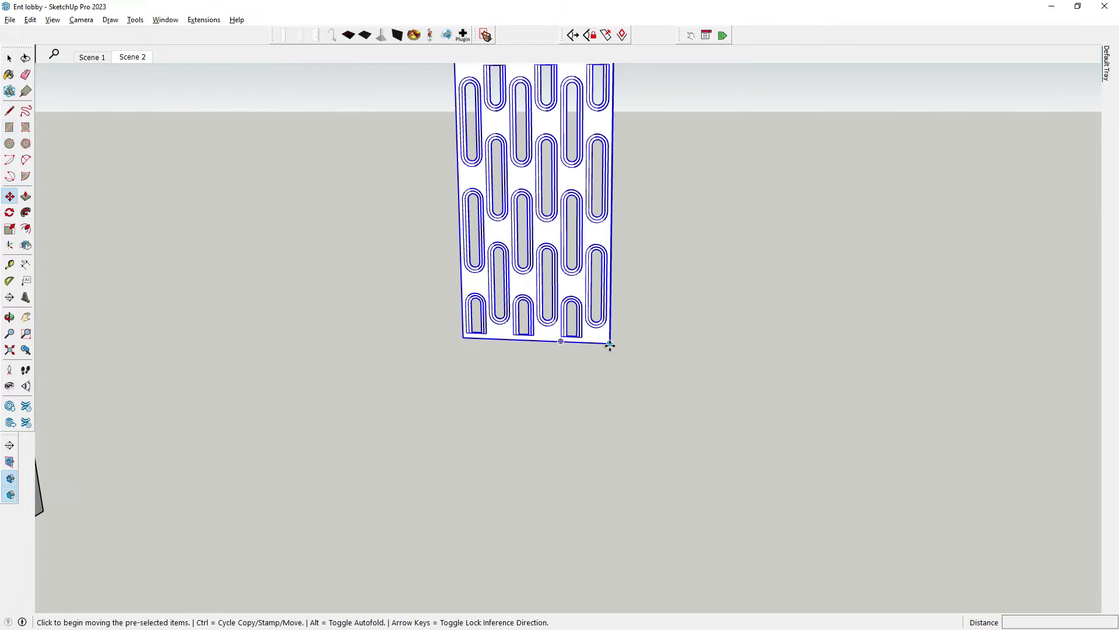
left_click(610, 343)
scroll(965, 324, "down", 2)
scroll(350, 408, "up", 2)
scroll(262, 402, "up", 2)
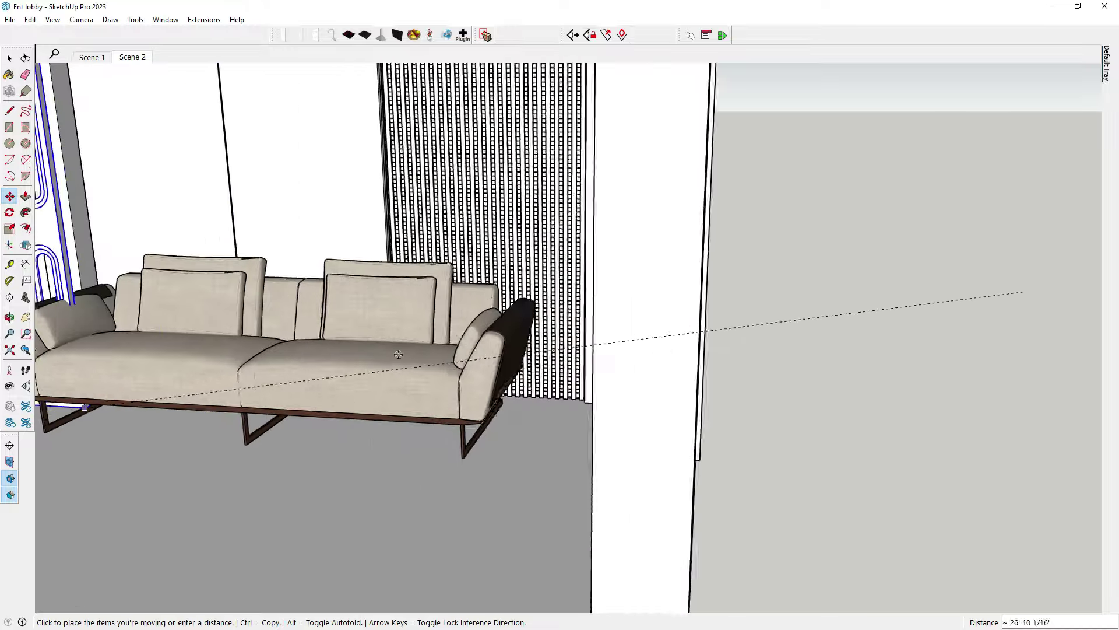
scroll(233, 400, "up", 1)
scroll(229, 399, "up", 1)
scroll(229, 399, "up", 2)
middle_click_drag(229, 399, 342, 373)
scroll(233, 403, "up", 2)
scroll(245, 405, "up", 1)
scroll(356, 370, "up", 2)
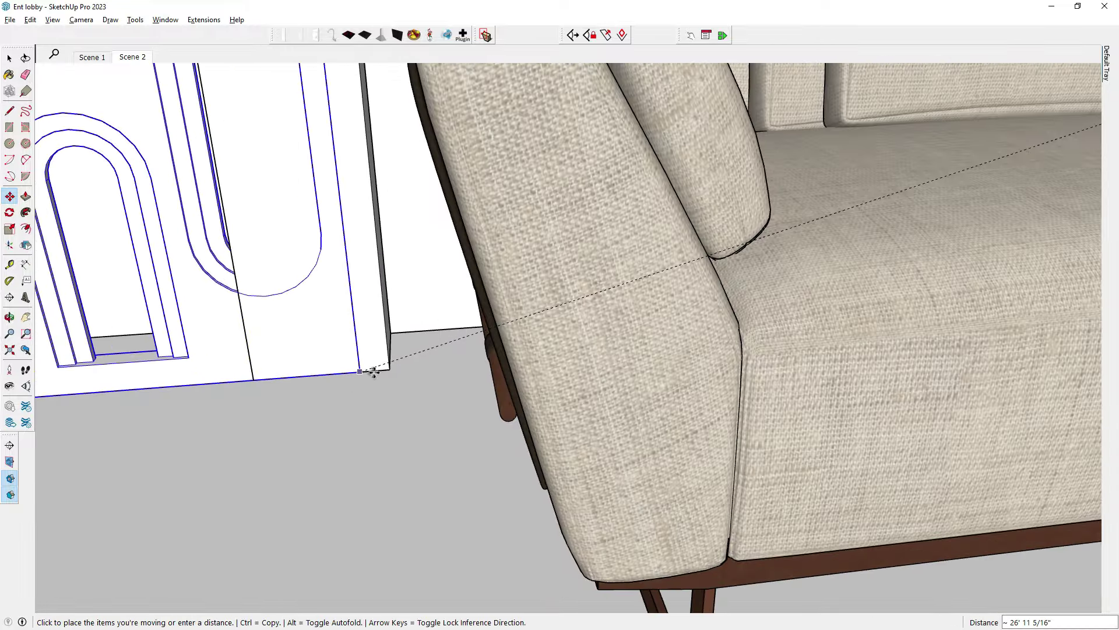
Step: Rotate the panel 90° about its bottom corner so it stands upright
left_click(10, 213)
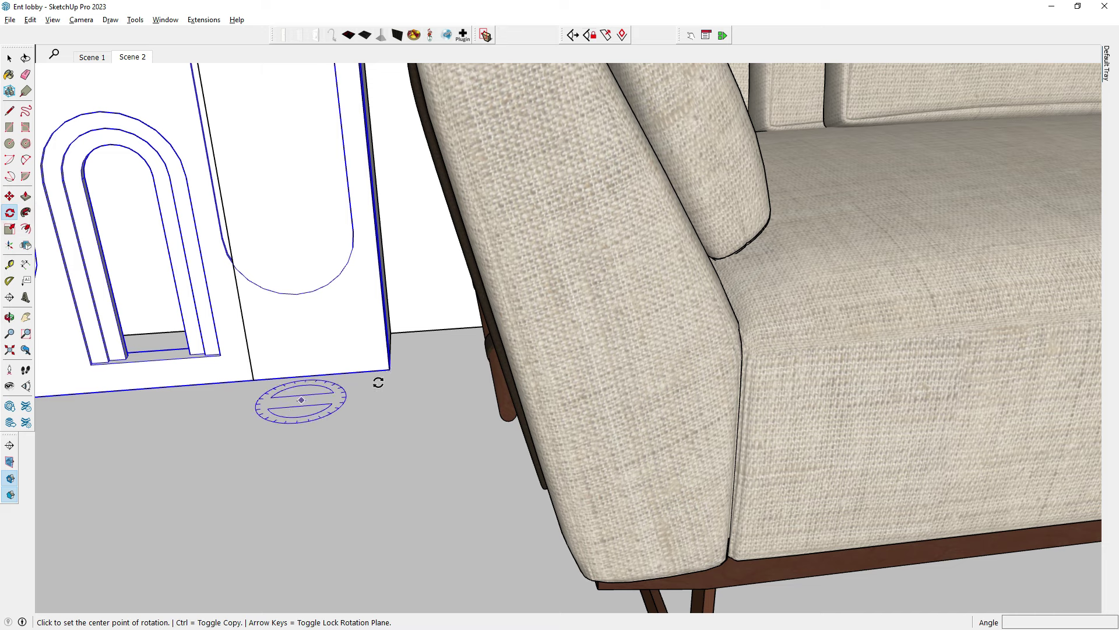
left_click(323, 373)
left_click(344, 408)
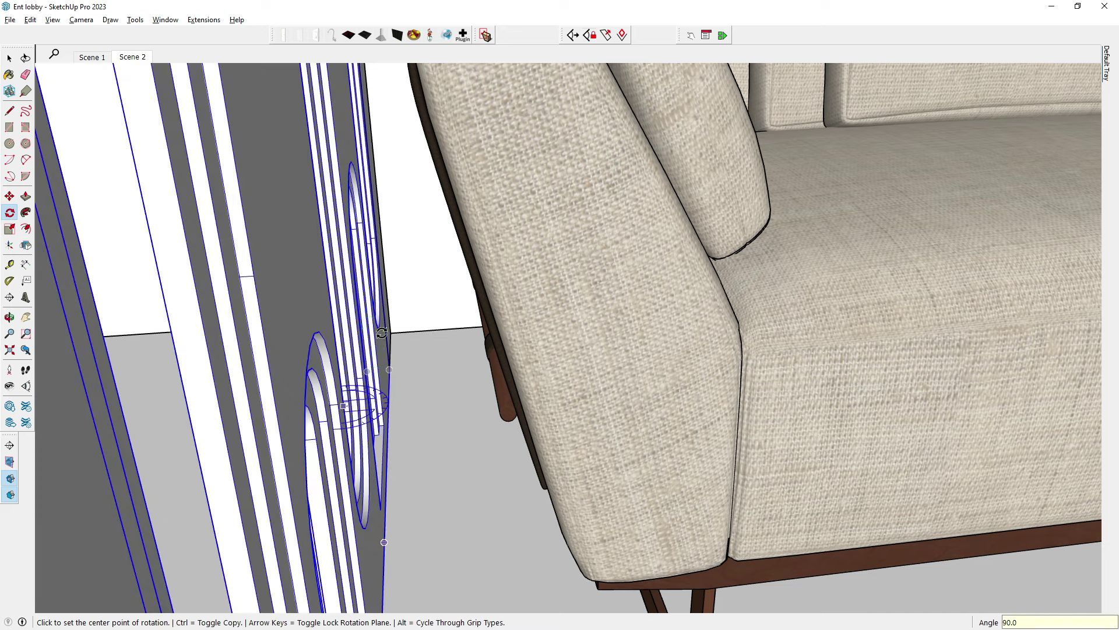
scroll(425, 230, "down", 3)
scroll(458, 350, "down", 3)
scroll(449, 459, "down", 2)
scroll(449, 459, "down", 3)
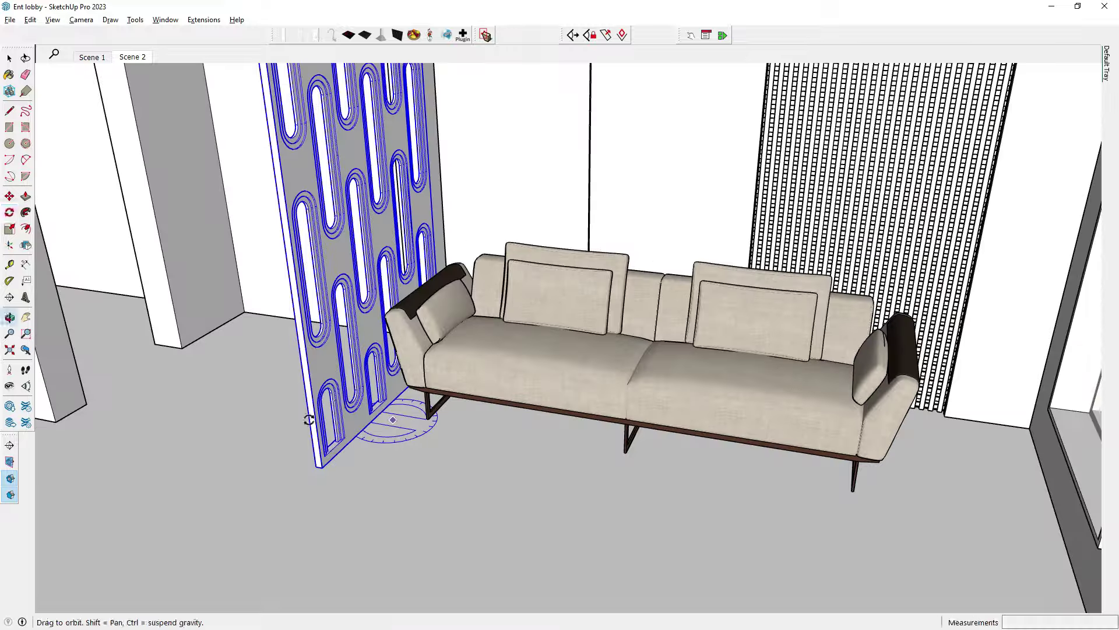
scroll(449, 362, "down", 2)
scroll(370, 457, "down", 3)
Step: Orbit to a low view of the ceiling and the upright panel
mouse_move(446, 460)
middle_mouse_down()
mouse_move(347, 355)
mouse_move(326, 353)
middle_mouse_up()
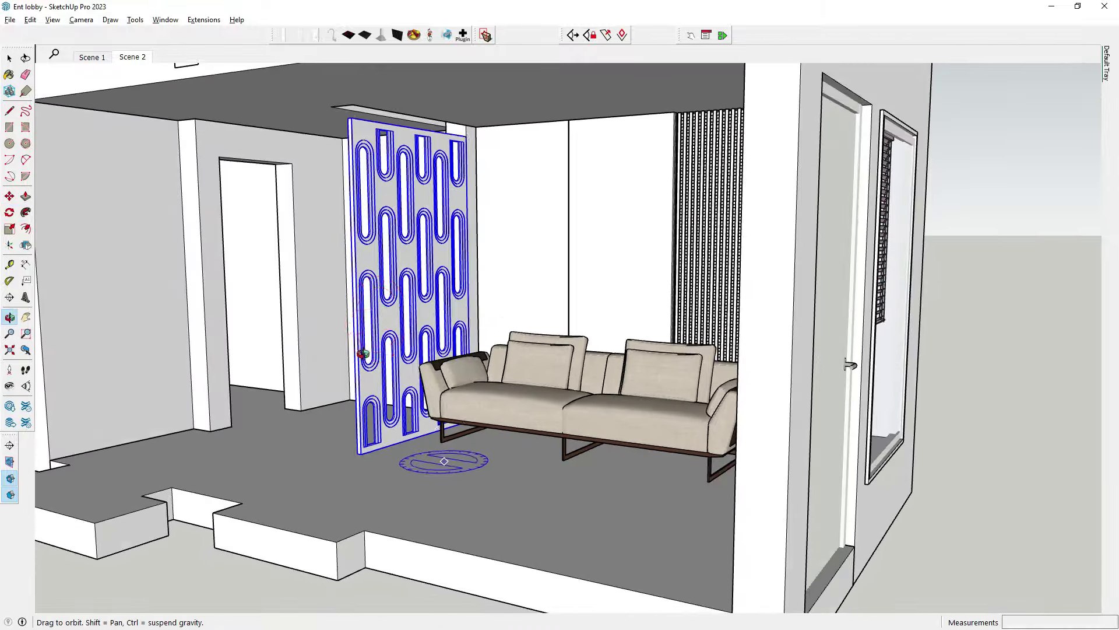
left_click(12, 60)
scroll(414, 211, "down", 3)
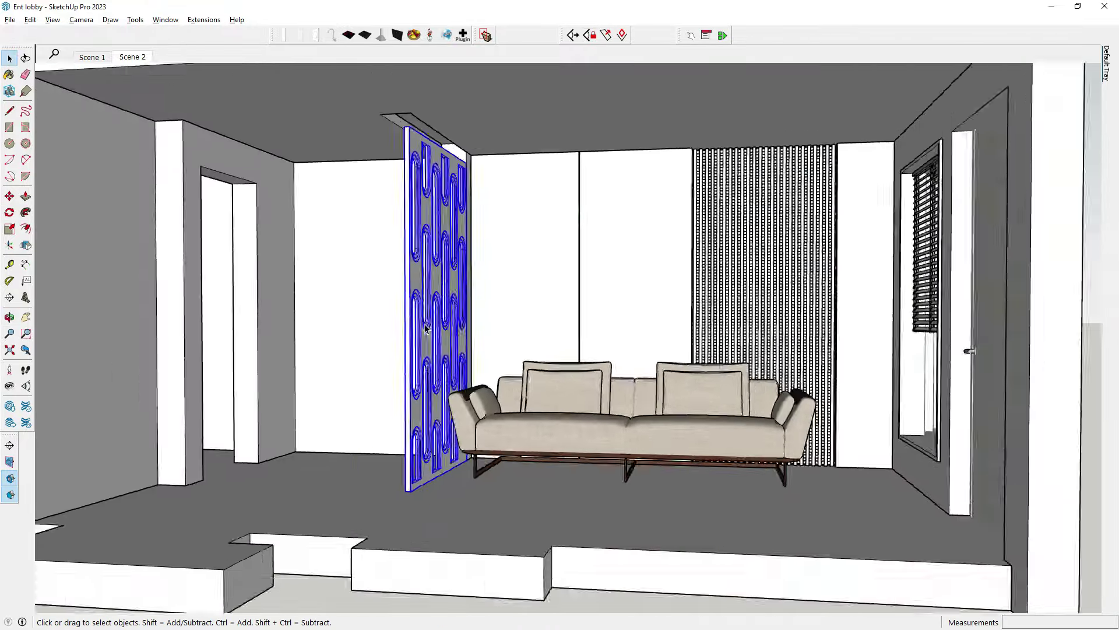
mouse_move(414, 211)
middle_mouse_down()
mouse_move(357, 257)
mouse_move(463, 312)
mouse_move(527, 387)
mouse_move(98, 321)
middle_mouse_up()
scroll(420, 215, "up", 5)
scroll(421, 215, "up", 5)
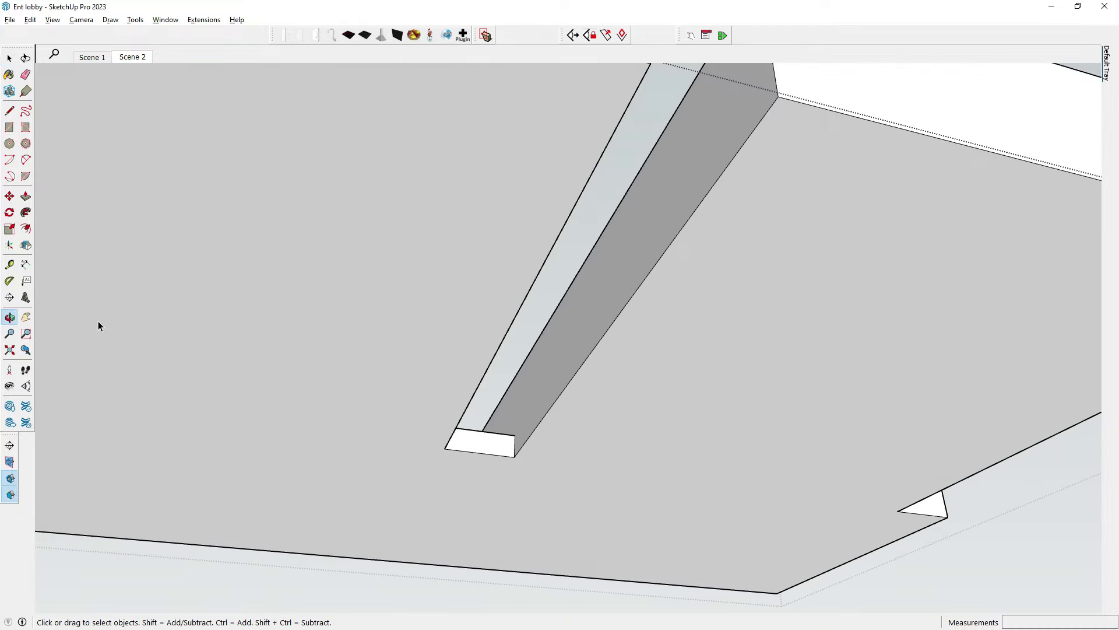
Step: Push the ceiling strip's end face back flush with the ceiling
left_click(25, 196)
left_click(492, 444)
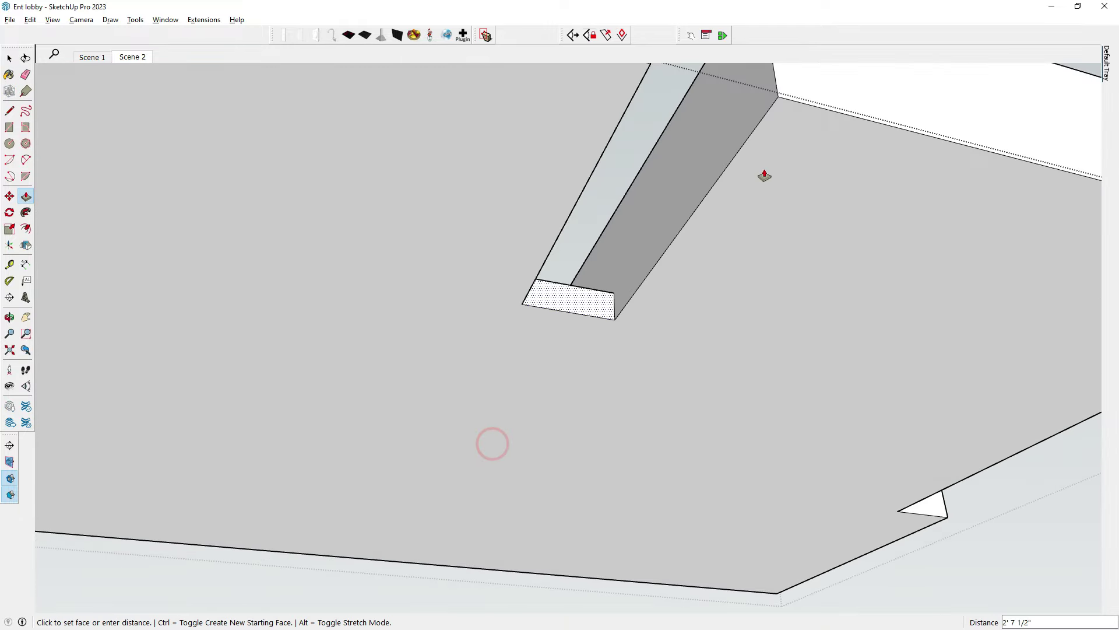
left_click(791, 109)
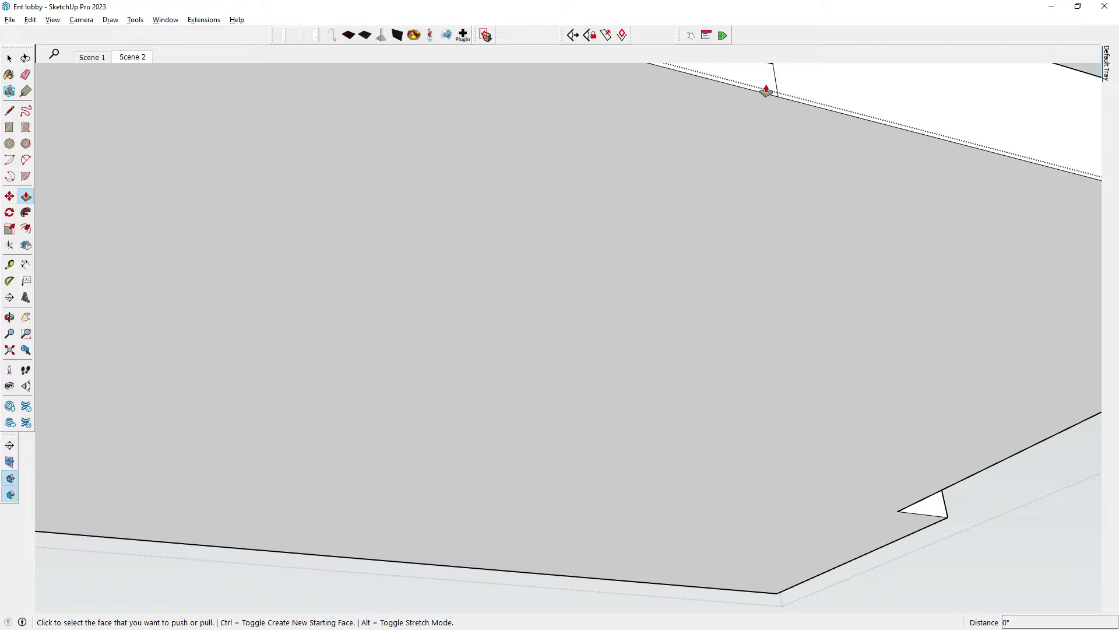
Step: Push the slot face 9 inches through the slab and orbit back inside the lobby
left_click(765, 89)
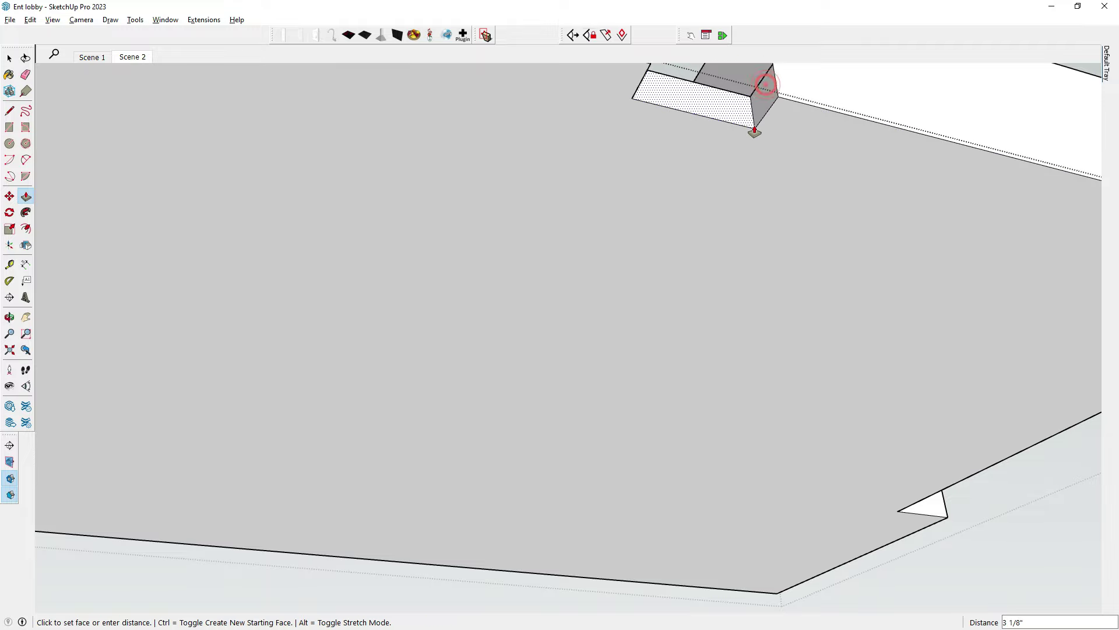
left_click(754, 131)
middle_click_drag(750, 101, 4, 64)
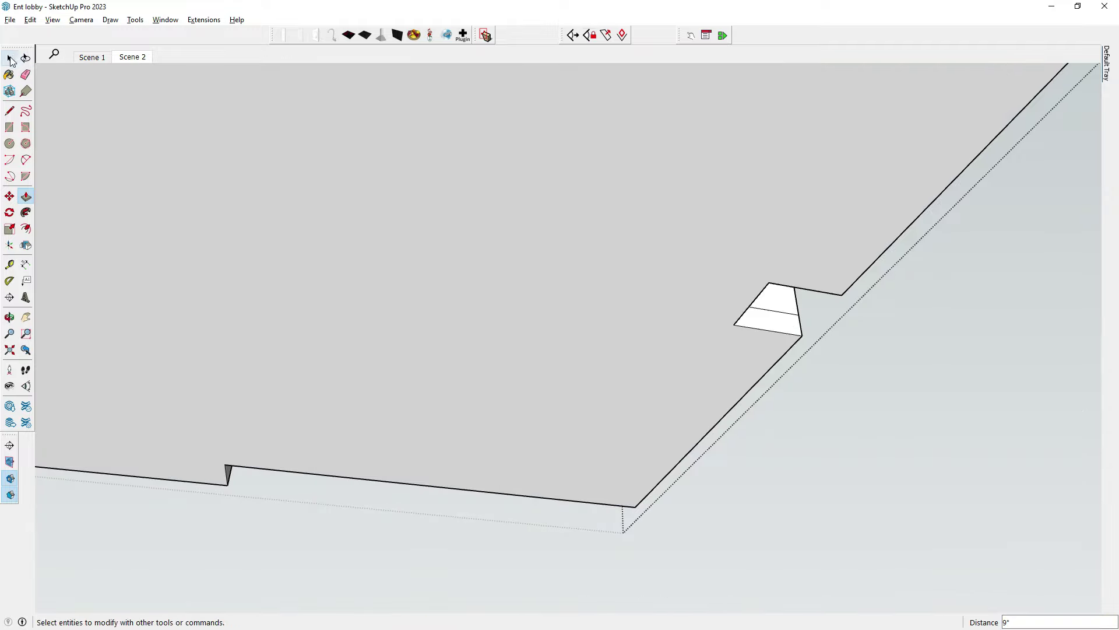
left_click(10, 58)
mouse_move(579, 274)
middle_mouse_down()
mouse_move(552, 315)
mouse_move(674, 519)
mouse_move(455, 264)
mouse_move(569, 333)
middle_mouse_up()
scroll(455, 263, "down", 5)
Step: Enter the patterned panel's group for editing and orbit to face it squarely
scroll(483, 327, "up", 5)
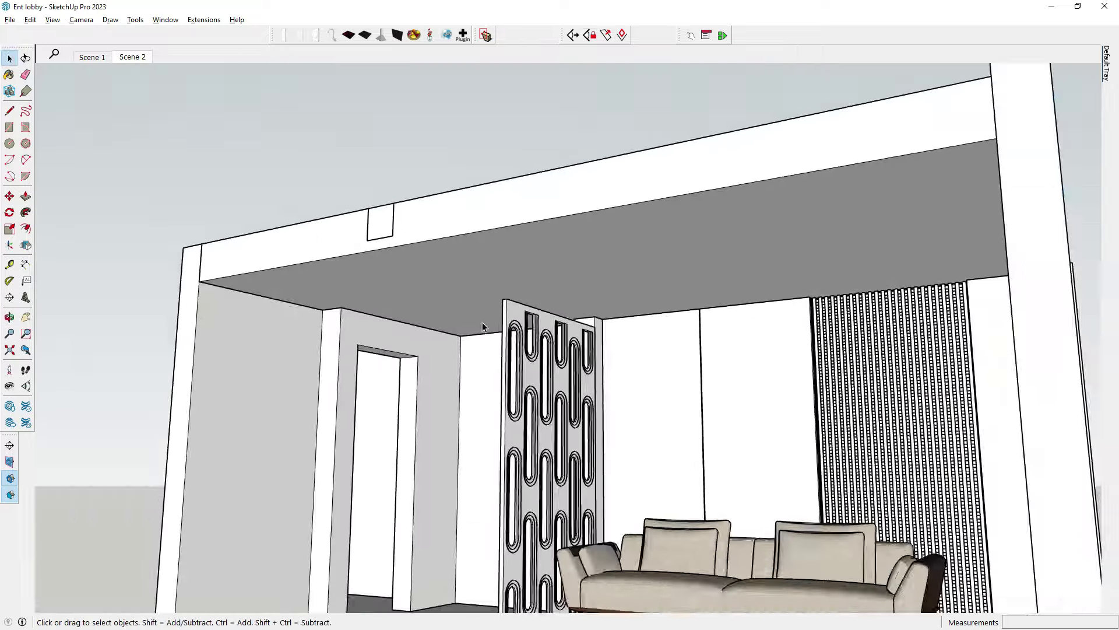
middle_click_drag(483, 326, 578, 272)
scroll(579, 272, "down", 3)
scroll(545, 340, "up", 3)
double_click(545, 340)
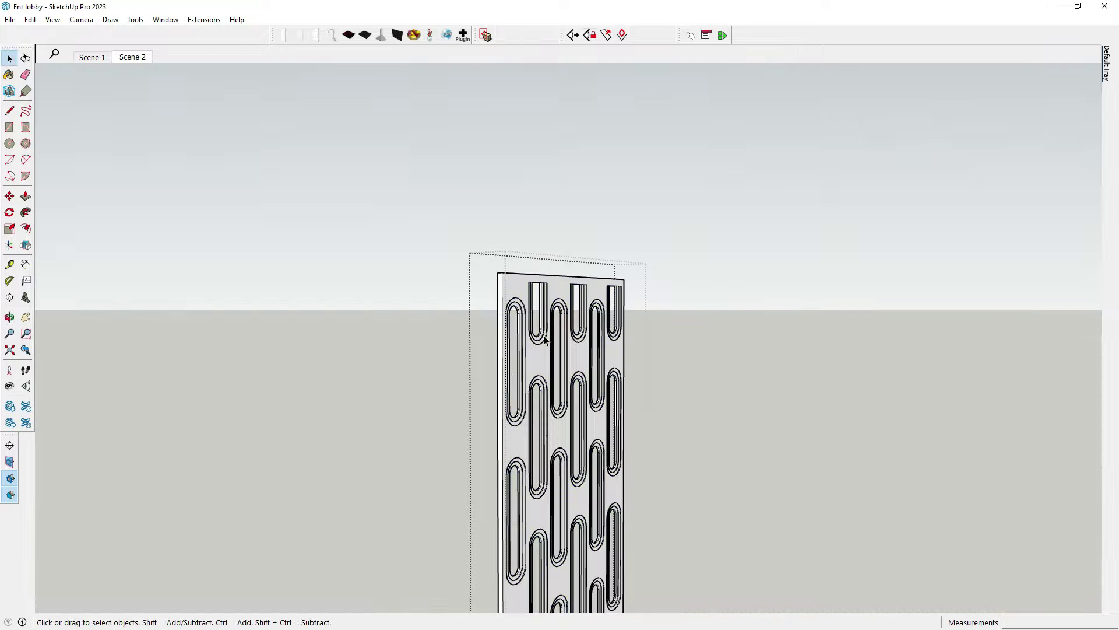
mouse_move(545, 340)
middle_mouse_down()
mouse_move(487, 394)
mouse_move(574, 395)
mouse_move(512, 370)
middle_mouse_up()
scroll(529, 370, "up", 1)
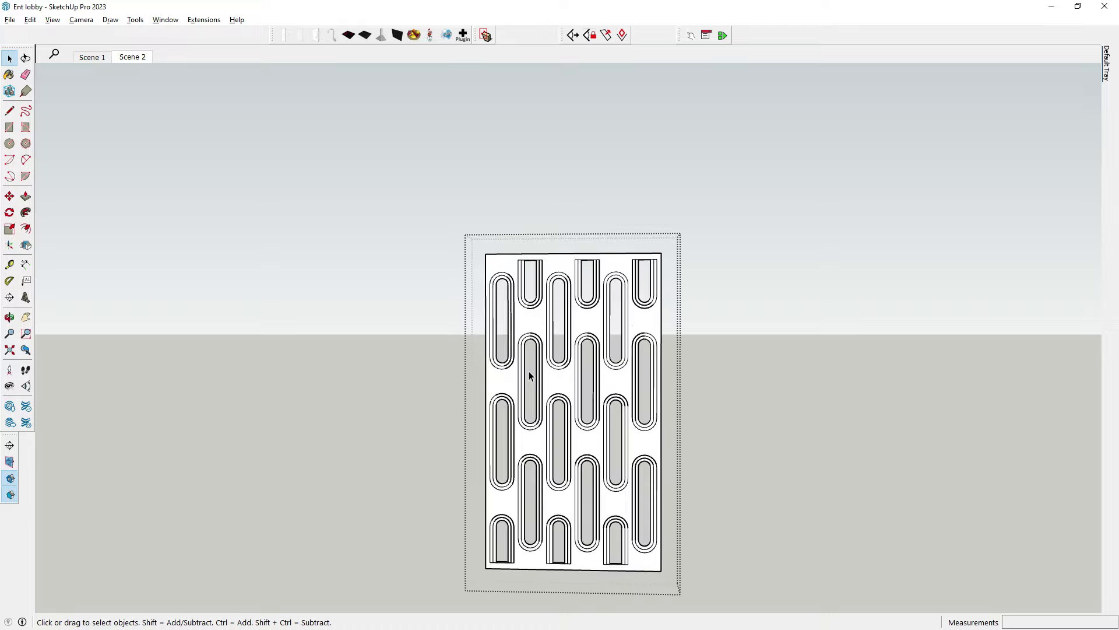
key("space")
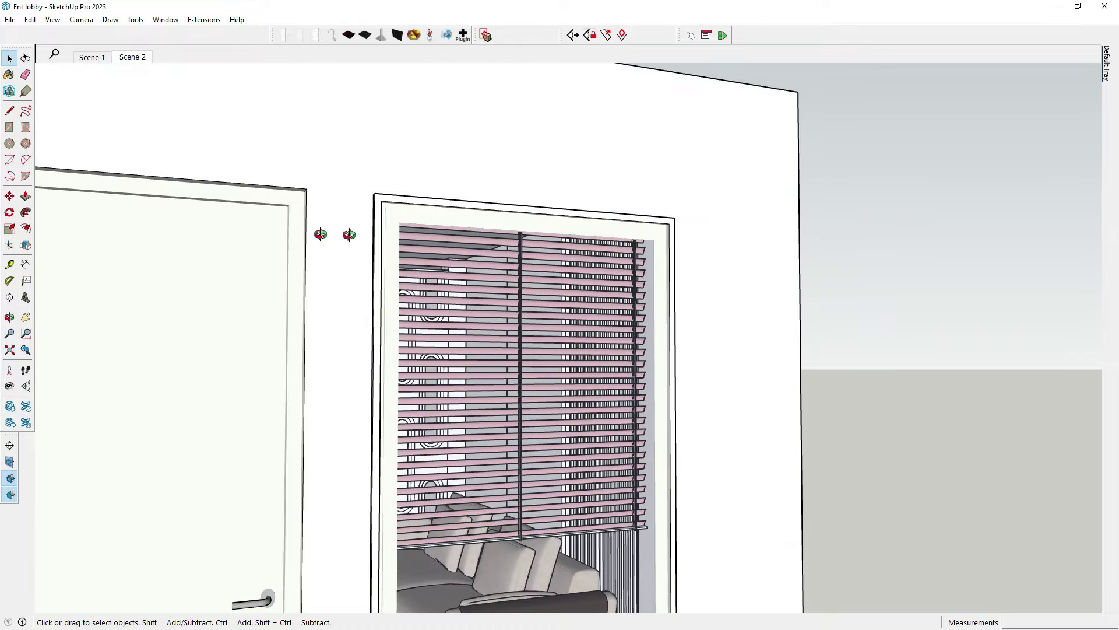
key("l")
left_click(563, 260)
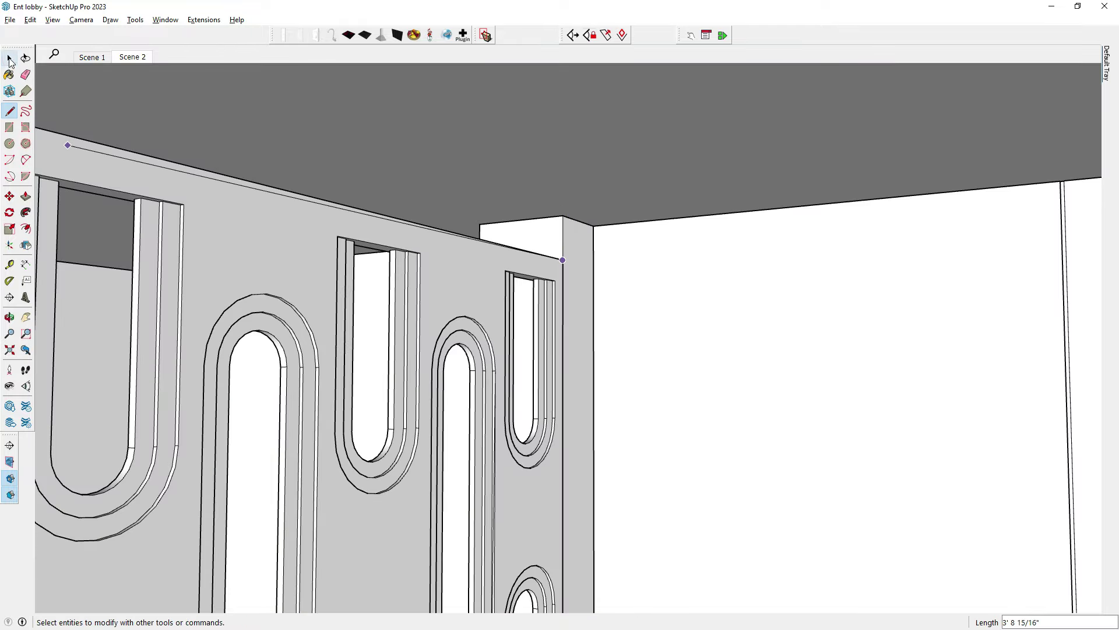
left_click(10, 60)
scroll(409, 194, "down", 5)
scroll(334, 229, "down", 5)
mouse_move(333, 230)
middle_mouse_down()
mouse_move(463, 356)
mouse_move(468, 221)
middle_mouse_up()
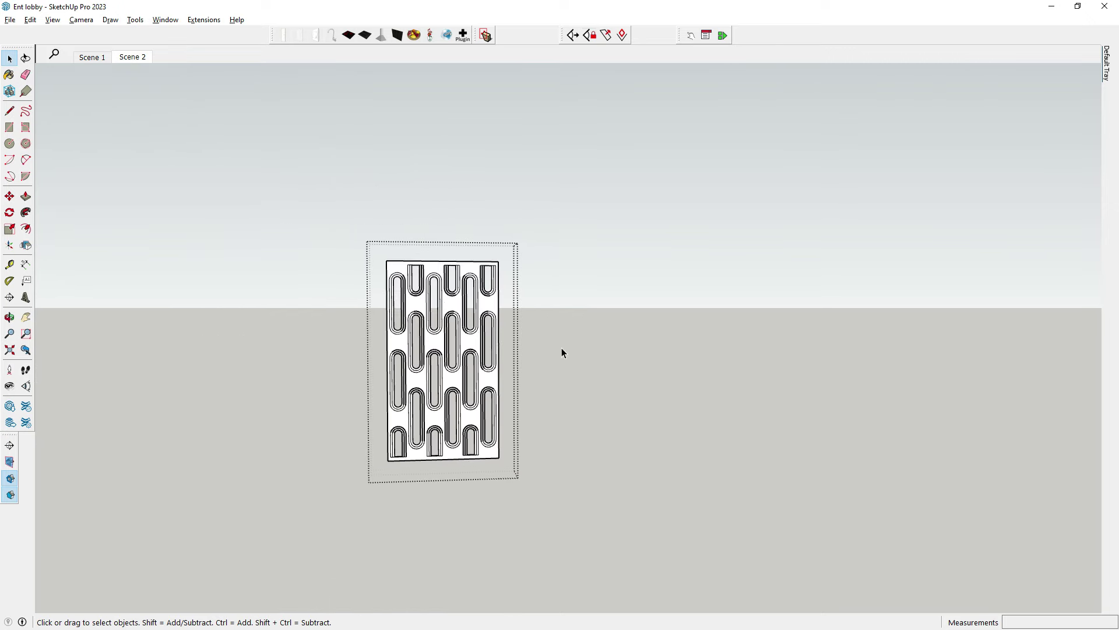
scroll(362, 431, "up", 3)
scroll(533, 389, "up", 3)
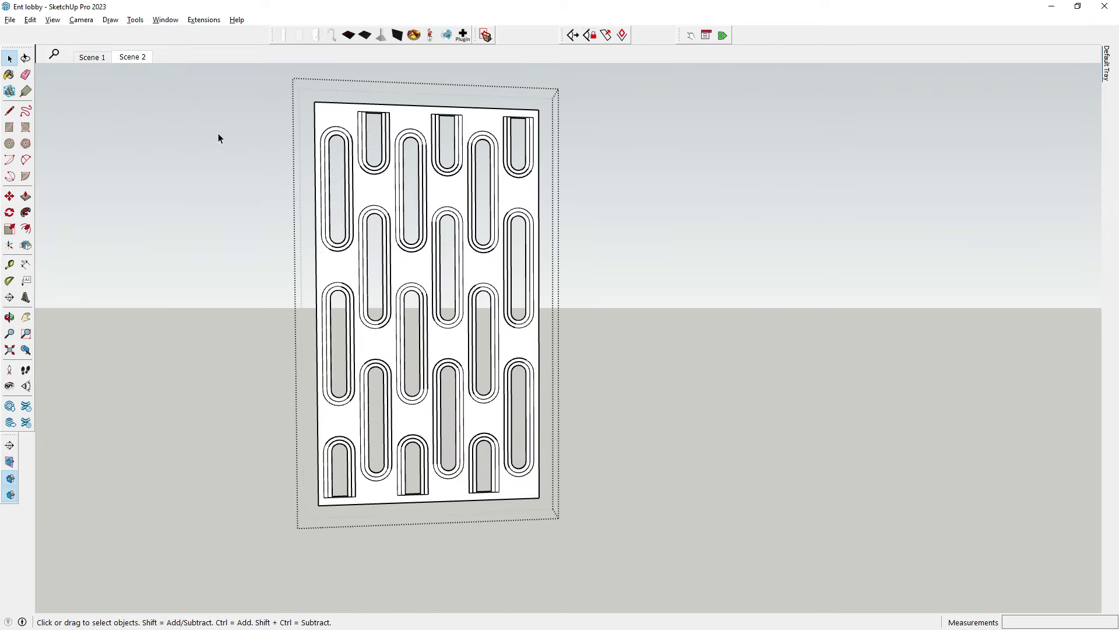
middle_click_drag(317, 178, 271, 74)
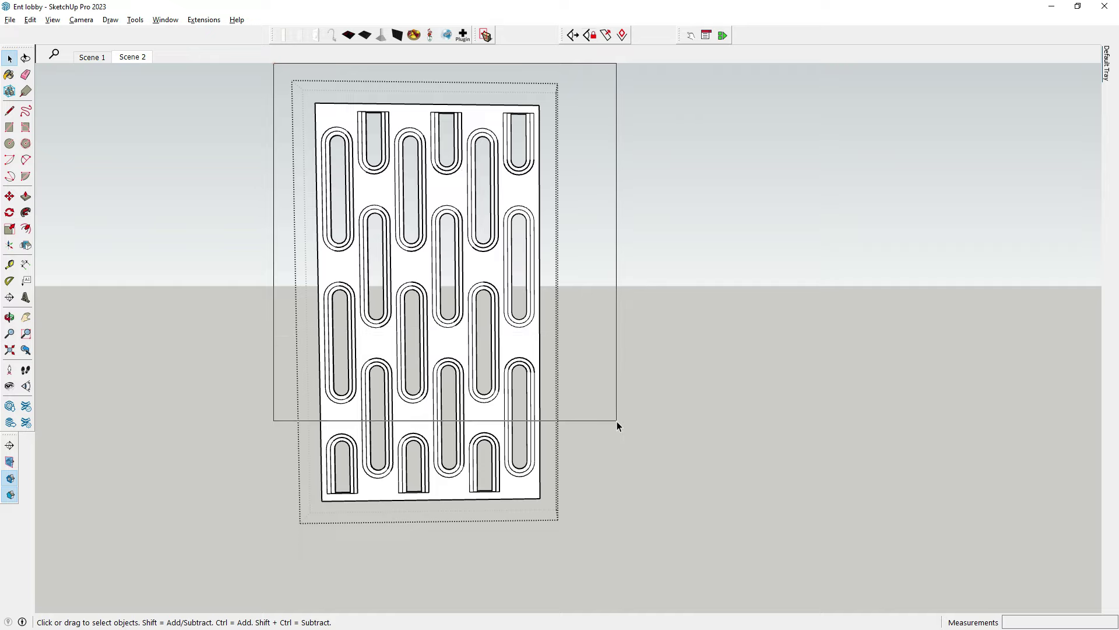
Step: Window-select the upper rows of oval slots and move them upward
left_click_drag(617, 421, 617, 421)
left_click(10, 197)
scroll(373, 327, "up", 1)
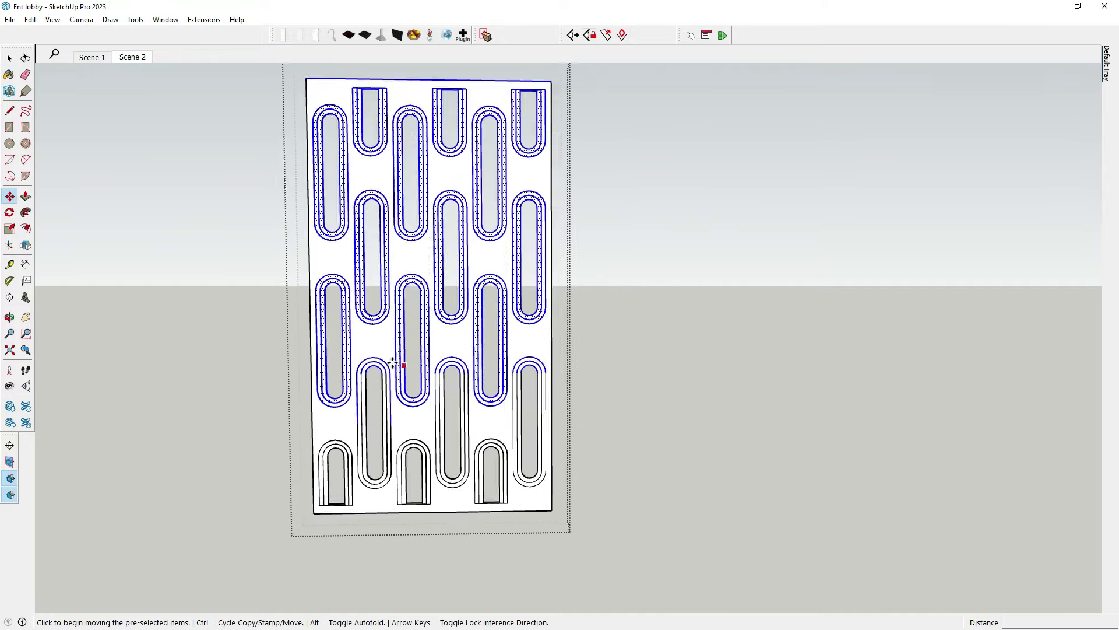
scroll(373, 326, "up", 2)
left_click(373, 318)
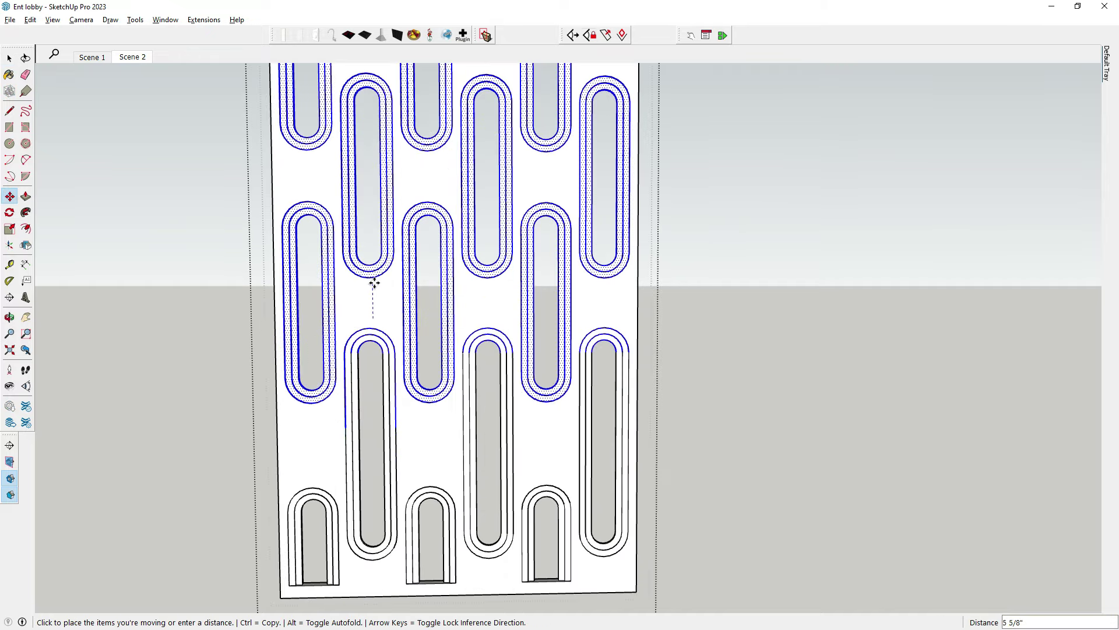
key("Return")
scroll(619, 342, "down", 3)
Step: Select the next group of slots, move them higher, and cancel the extra move
left_click_drag(270, 62, 620, 342)
key("m")
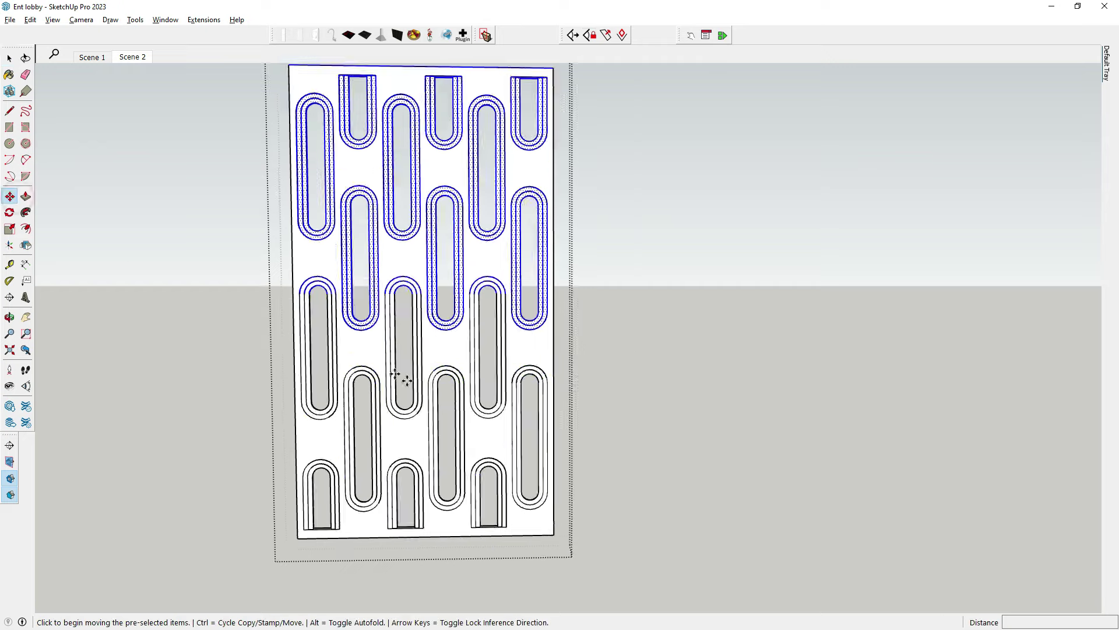
left_click(394, 375)
scroll(394, 375, "up", 3)
left_click(354, 322)
scroll(353, 322, "down", 3)
scroll(361, 274, "up", 2)
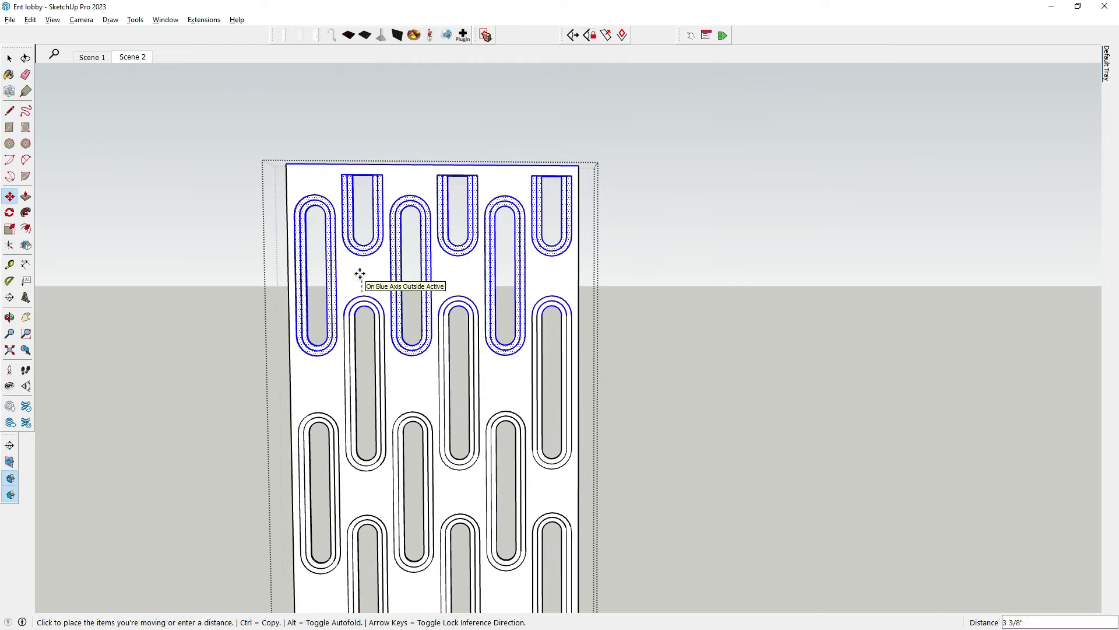
left_click(360, 290)
scroll(361, 274, "up", 2)
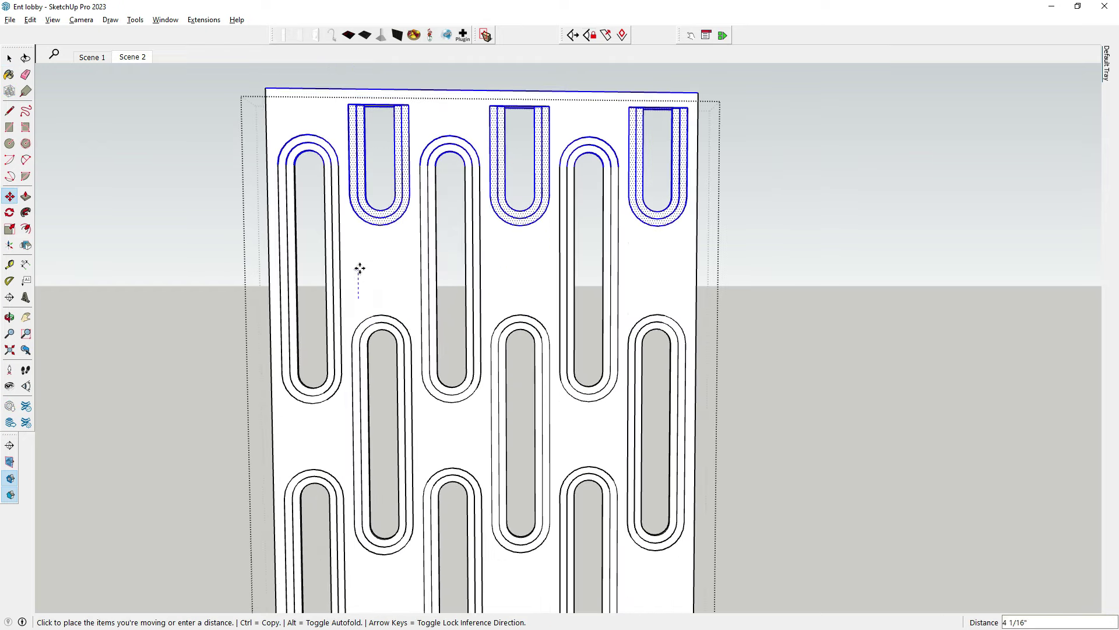
key("Escape")
scroll(467, 342, "down", 5)
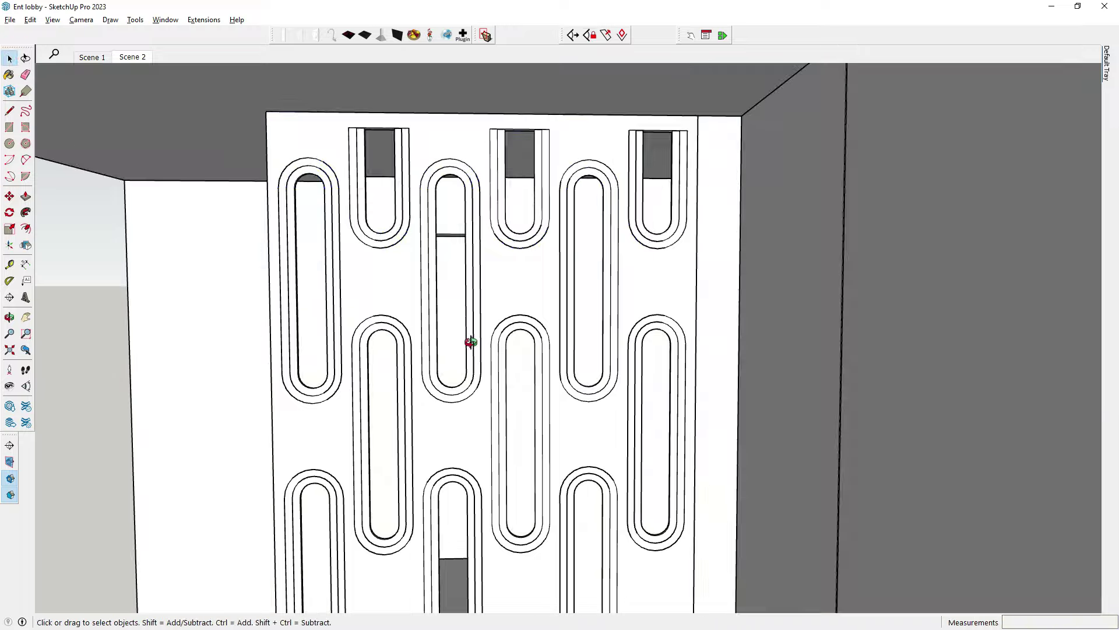
scroll(570, 194, "down", 5)
Step: Orbit around the lobby and select the patterned panel beside the sofa
scroll(577, 232, "down", 3)
middle_click_drag(577, 232, 746, 220)
scroll(607, 229, "up", 3)
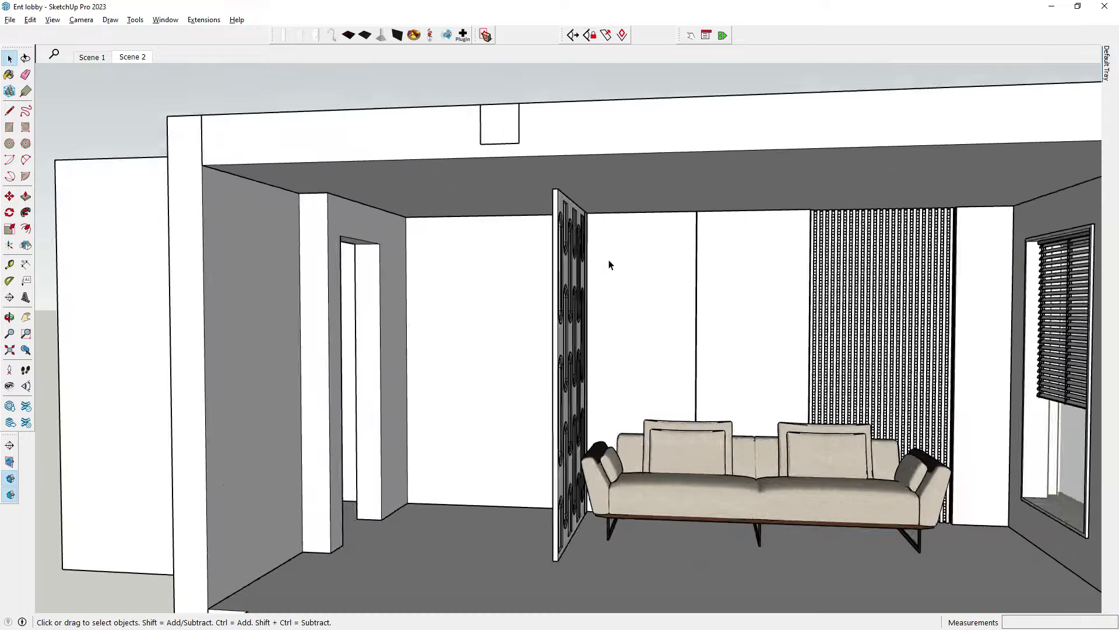
scroll(607, 230, "up", 2)
mouse_move(607, 230)
middle_mouse_down()
mouse_move(641, 262)
mouse_move(595, 294)
middle_mouse_up()
scroll(595, 294, "up", 3)
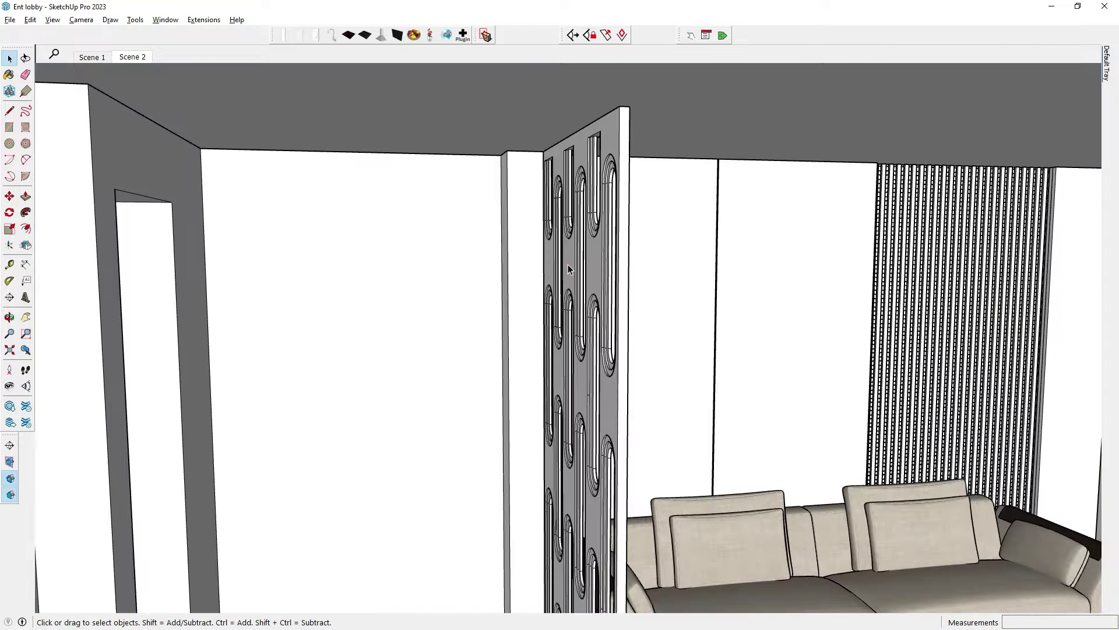
left_click(594, 295)
Step: Scale the panel to 3" thick along the green axis and check it from Scene 2
scroll(564, 243, "down", 3)
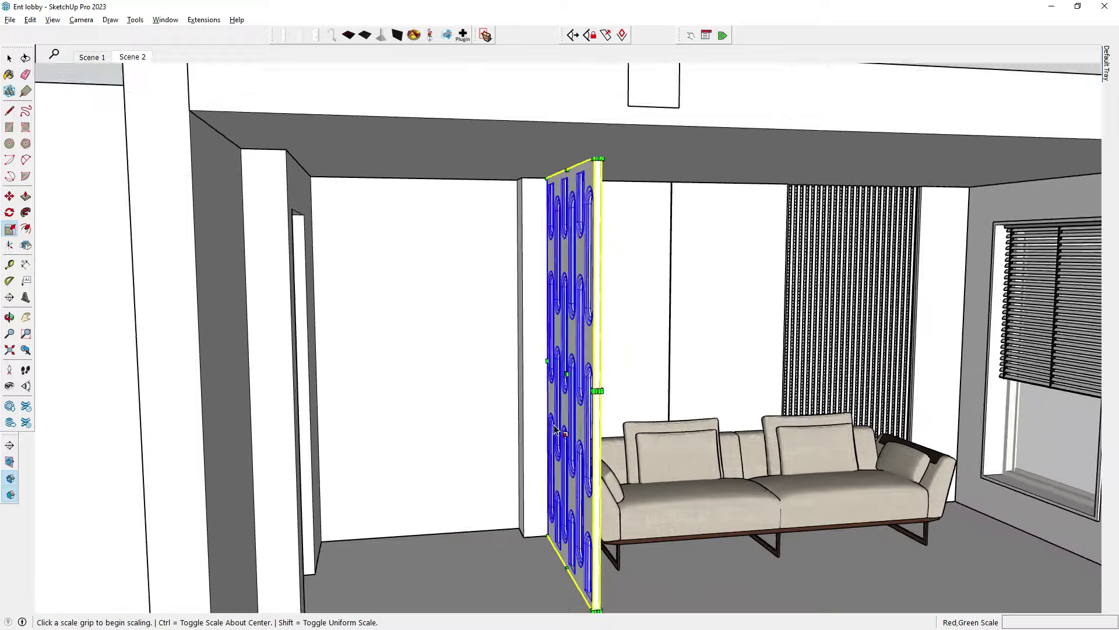
scroll(573, 353, "up", 3)
left_click(573, 353)
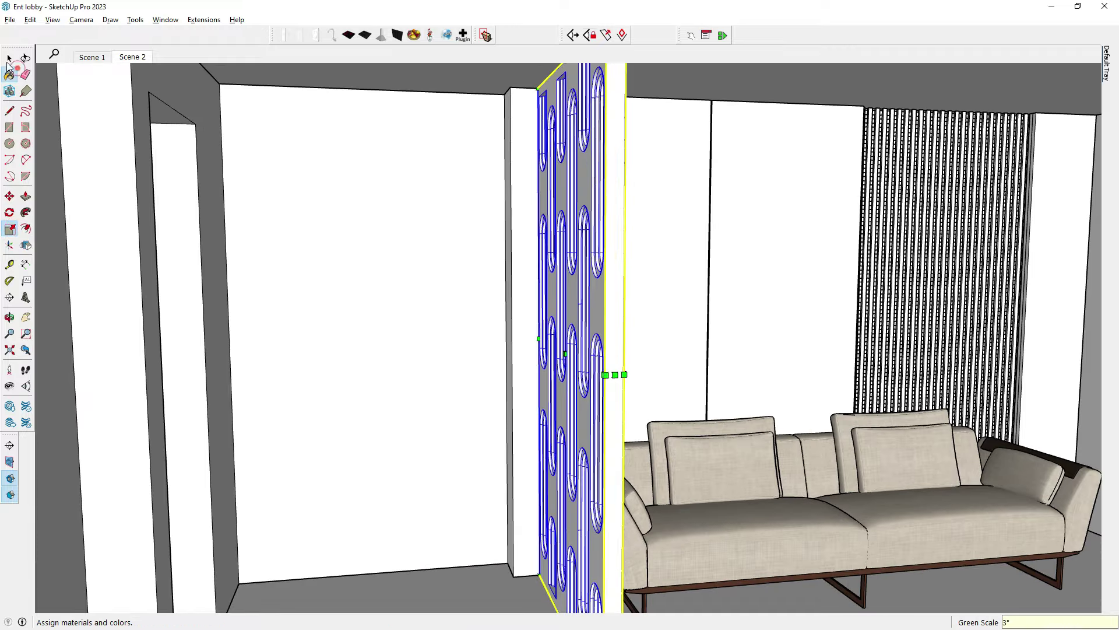
left_click(9, 58)
left_click(130, 57)
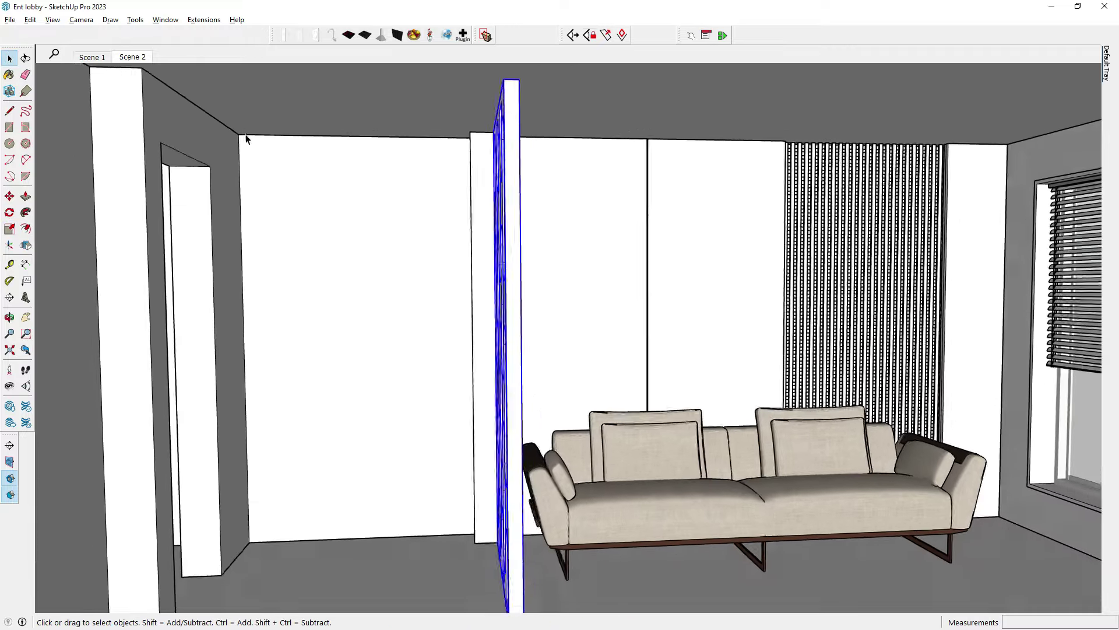
mouse_move(494, 352)
middle_mouse_down()
mouse_move(500, 375)
mouse_move(367, 392)
mouse_move(406, 380)
mouse_move(473, 410)
mouse_move(382, 375)
middle_mouse_up()
Step: Orbit to view the lobby from outside, then jump to Scene 2
scroll(474, 410, "down", 5)
scroll(382, 375, "up", 3)
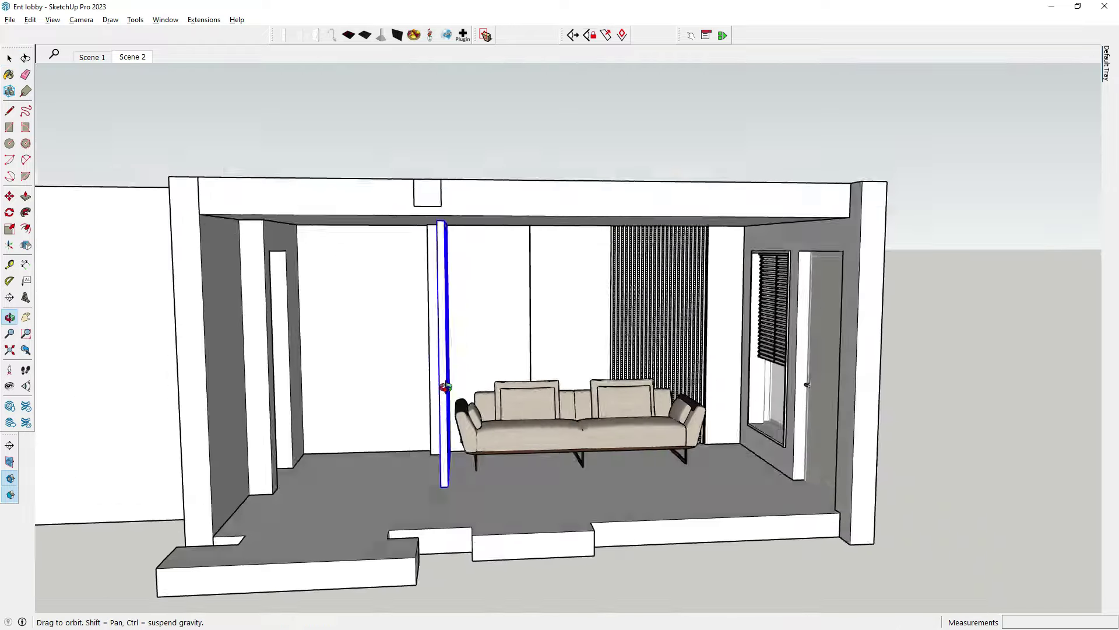
scroll(563, 415, "up", 2)
scroll(563, 415, "down", 3)
middle_click_drag(517, 420, 306, 165)
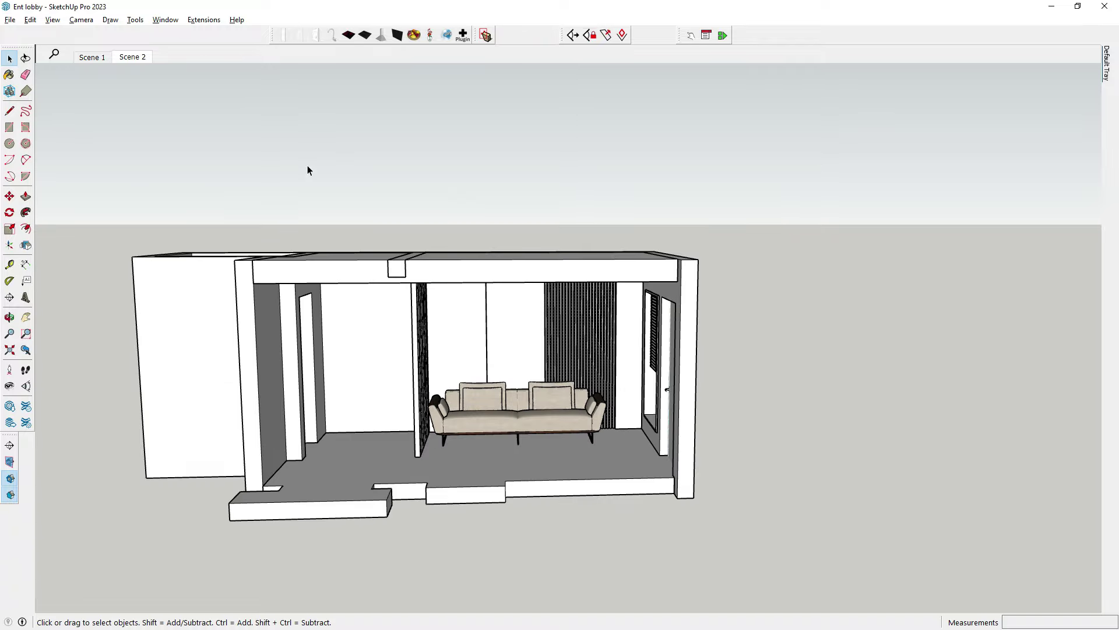
left_click(133, 57)
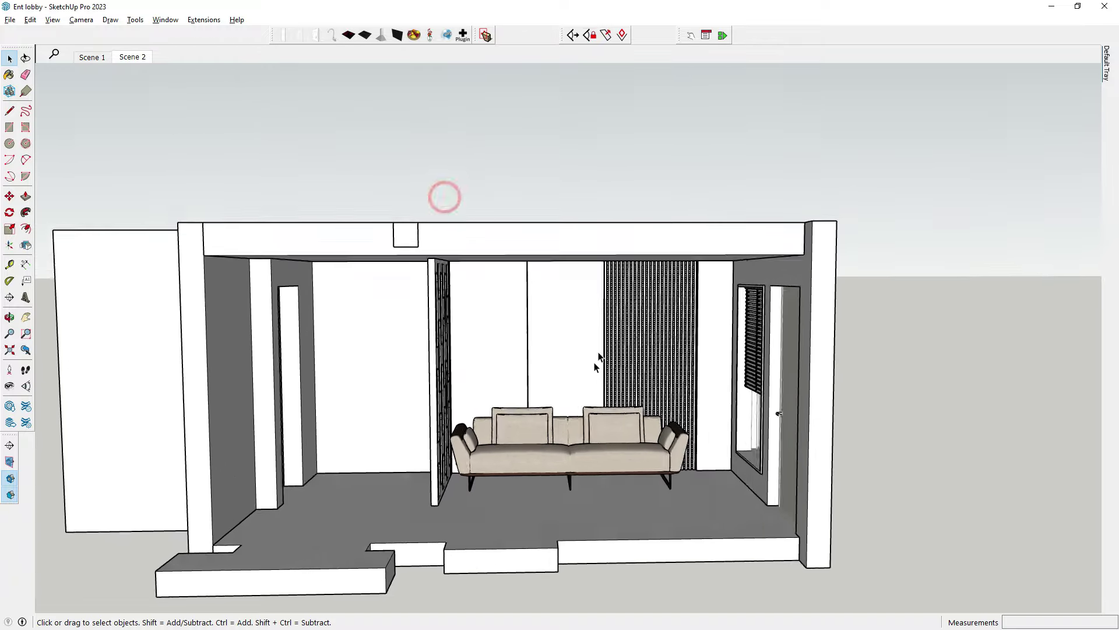
Step: Orbit around the room to inspect the panel, then return to the Scene 2 front view
scroll(582, 391, "down", 3)
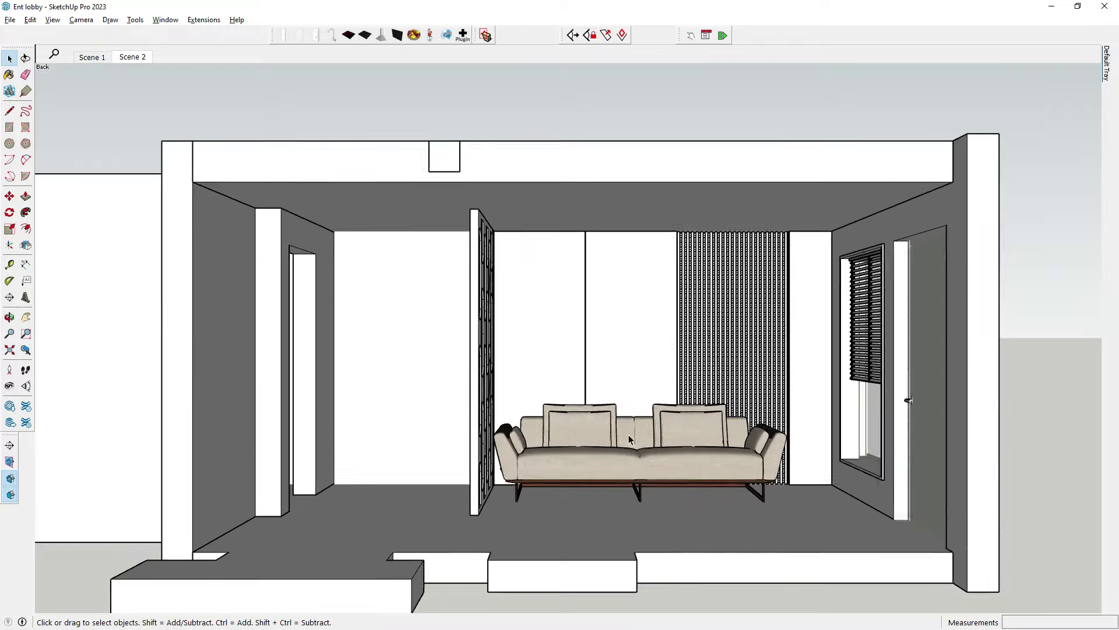
mouse_move(628, 435)
middle_mouse_down()
mouse_move(617, 404)
mouse_move(700, 211)
middle_mouse_up()
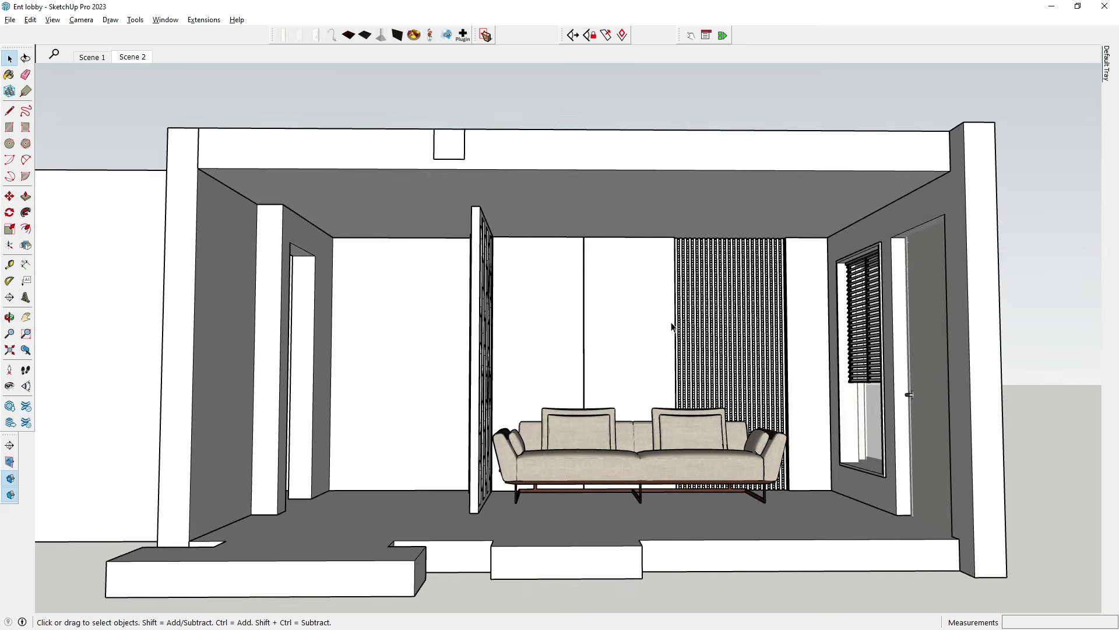
scroll(693, 344, "down", 2)
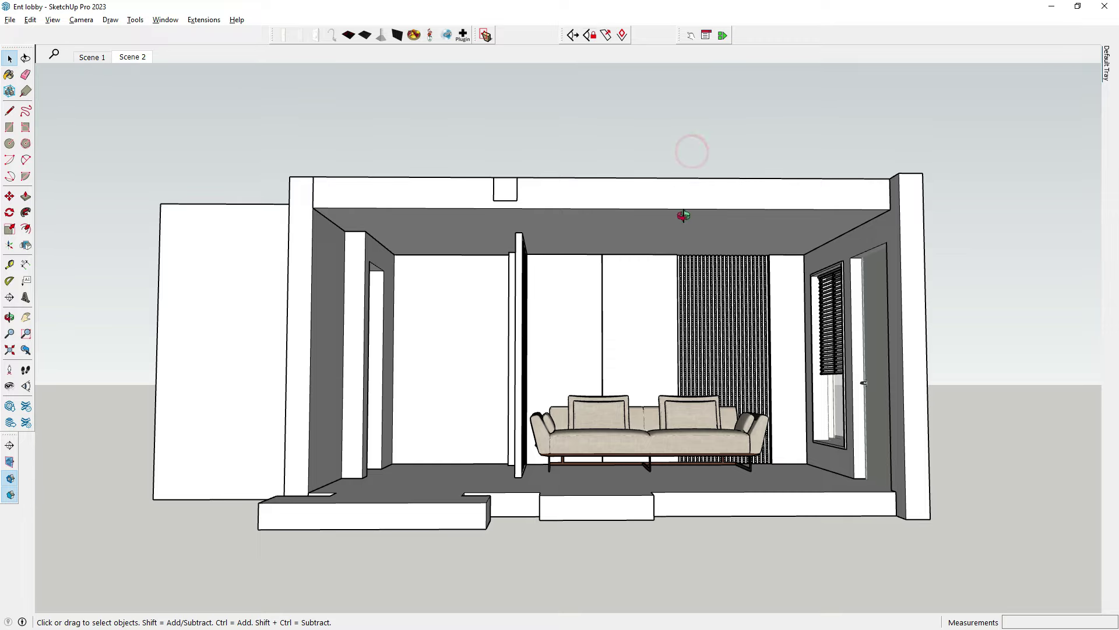
middle_click_drag(684, 215, 644, 270)
scroll(641, 292, "up", 2)
middle_click_drag(639, 315, 665, 275)
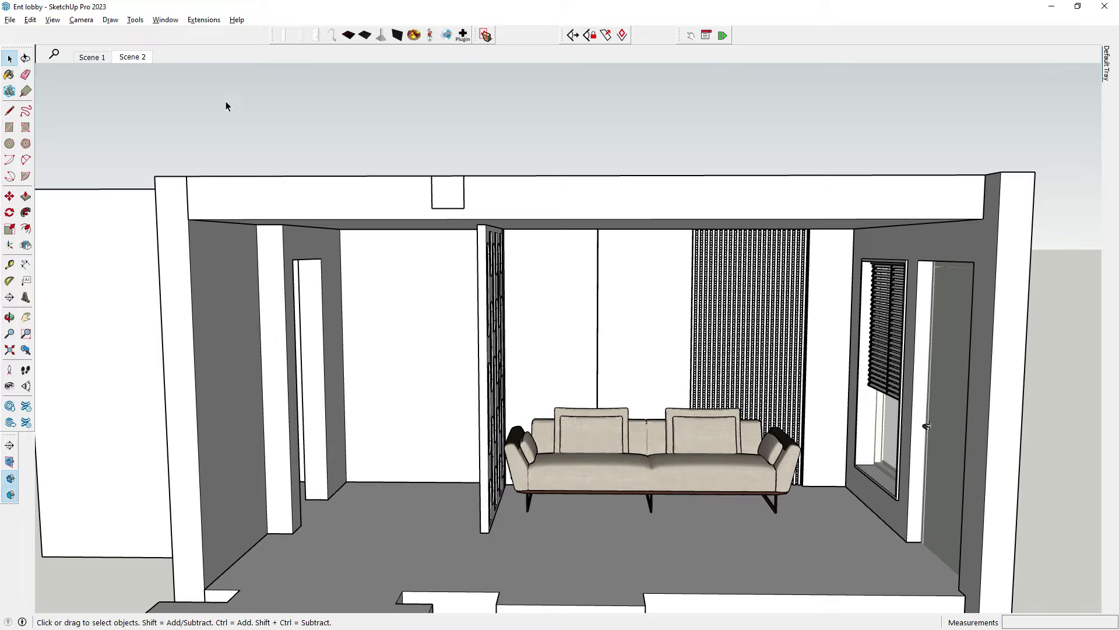
left_click(131, 56)
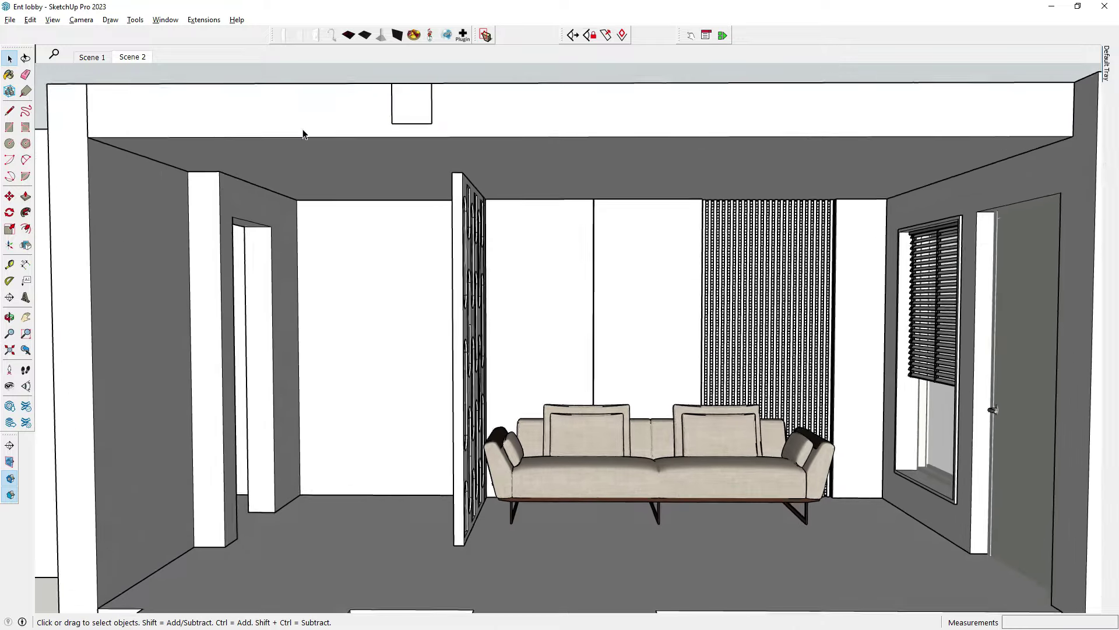